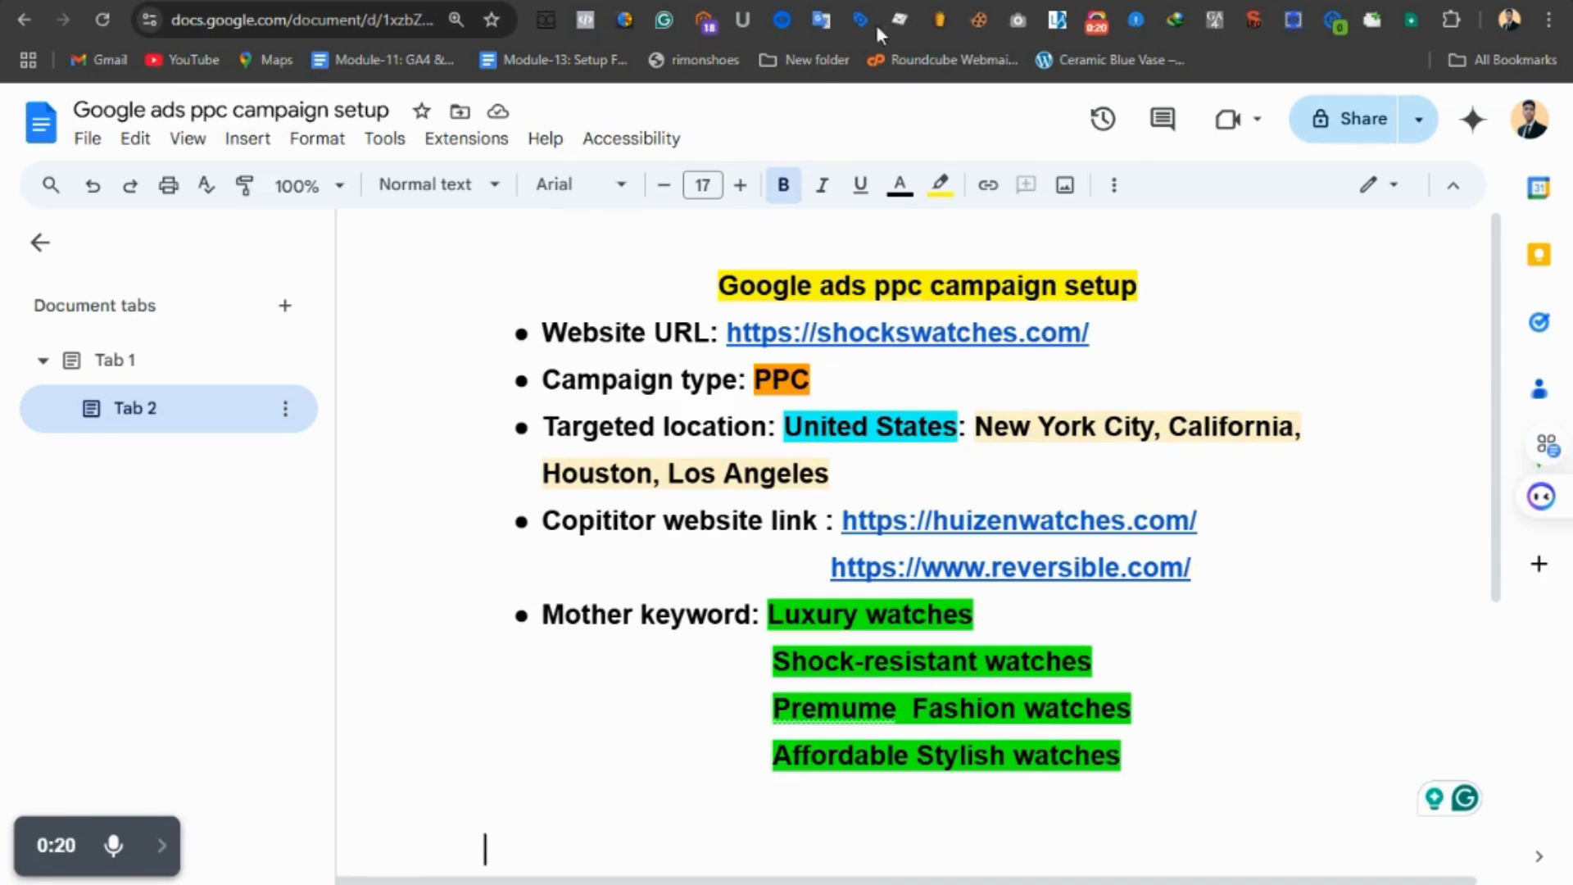
# - Switch to Google Ads and stay on the overview of all campaigns
pyautogui.click(984, 1)
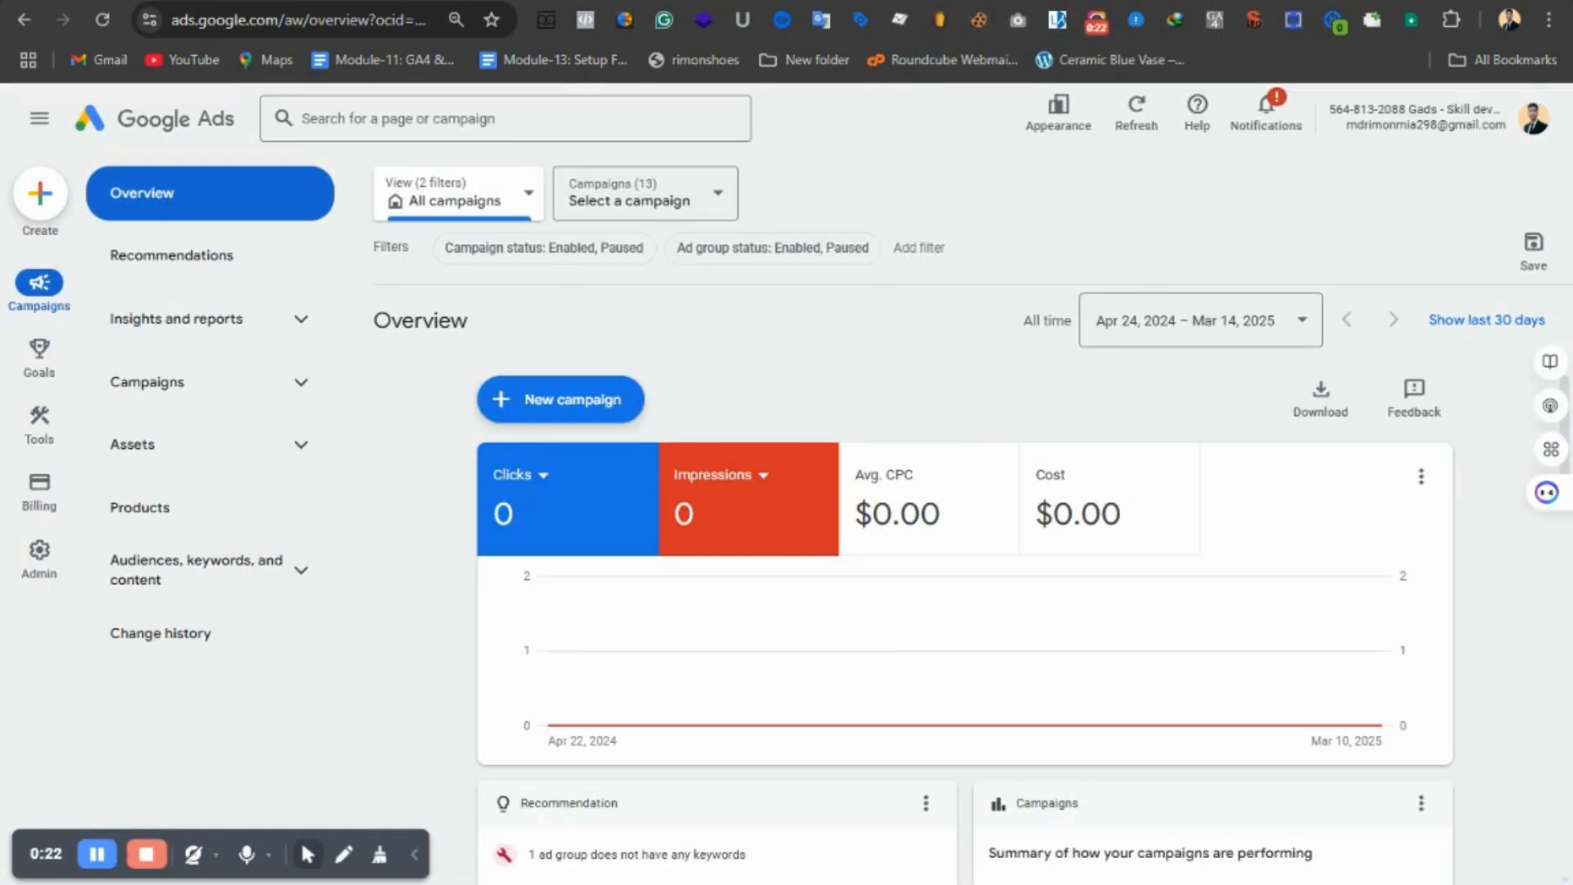
pyautogui.click(416, 857)
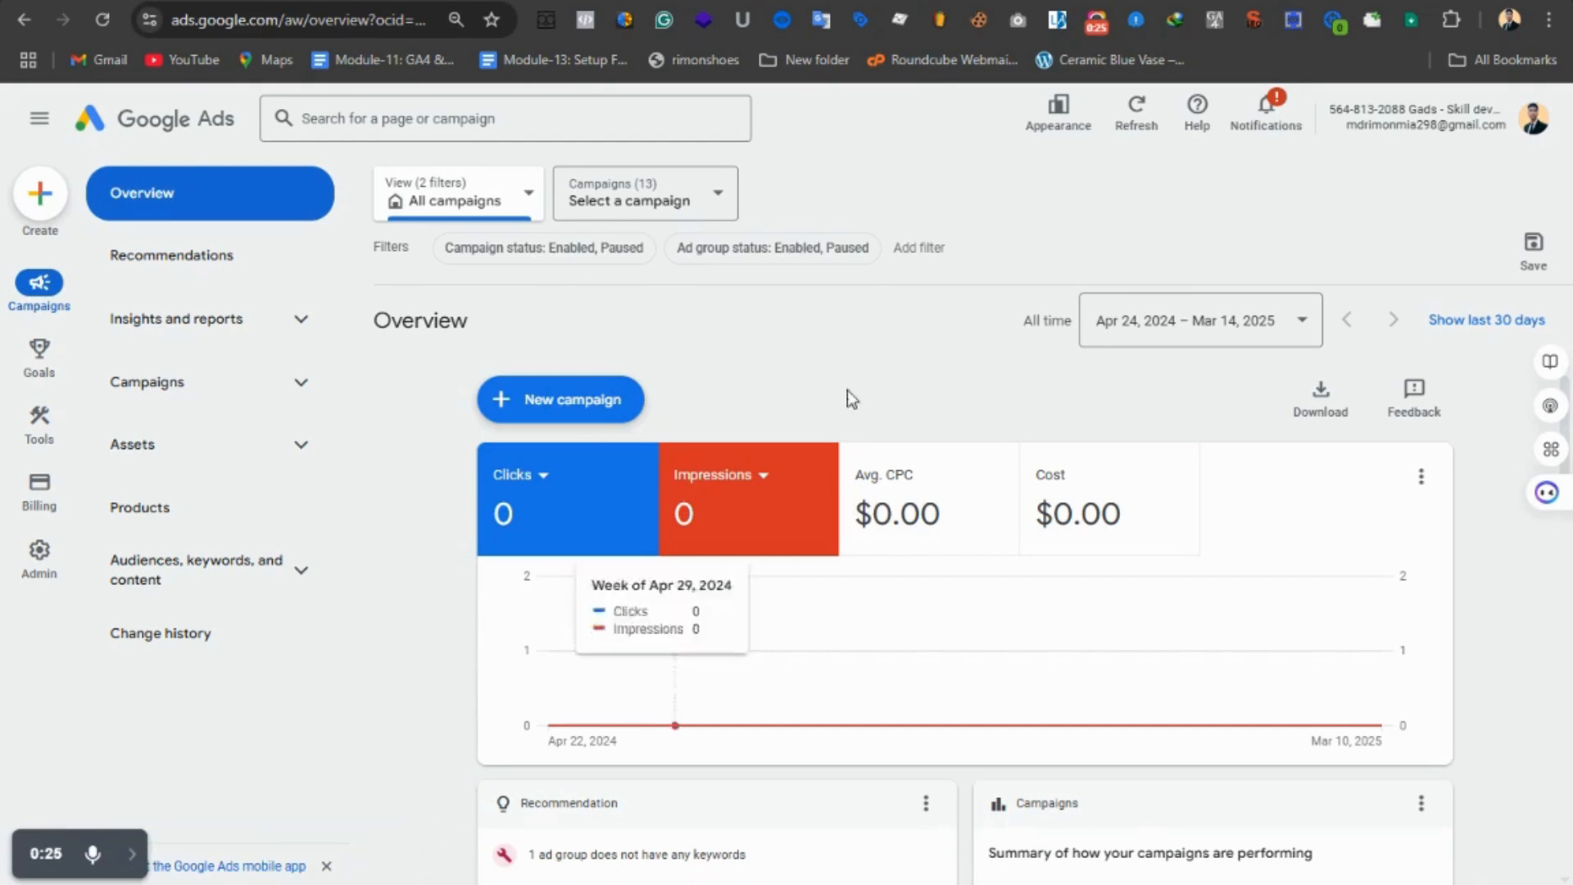
pyautogui.click(580, 401)
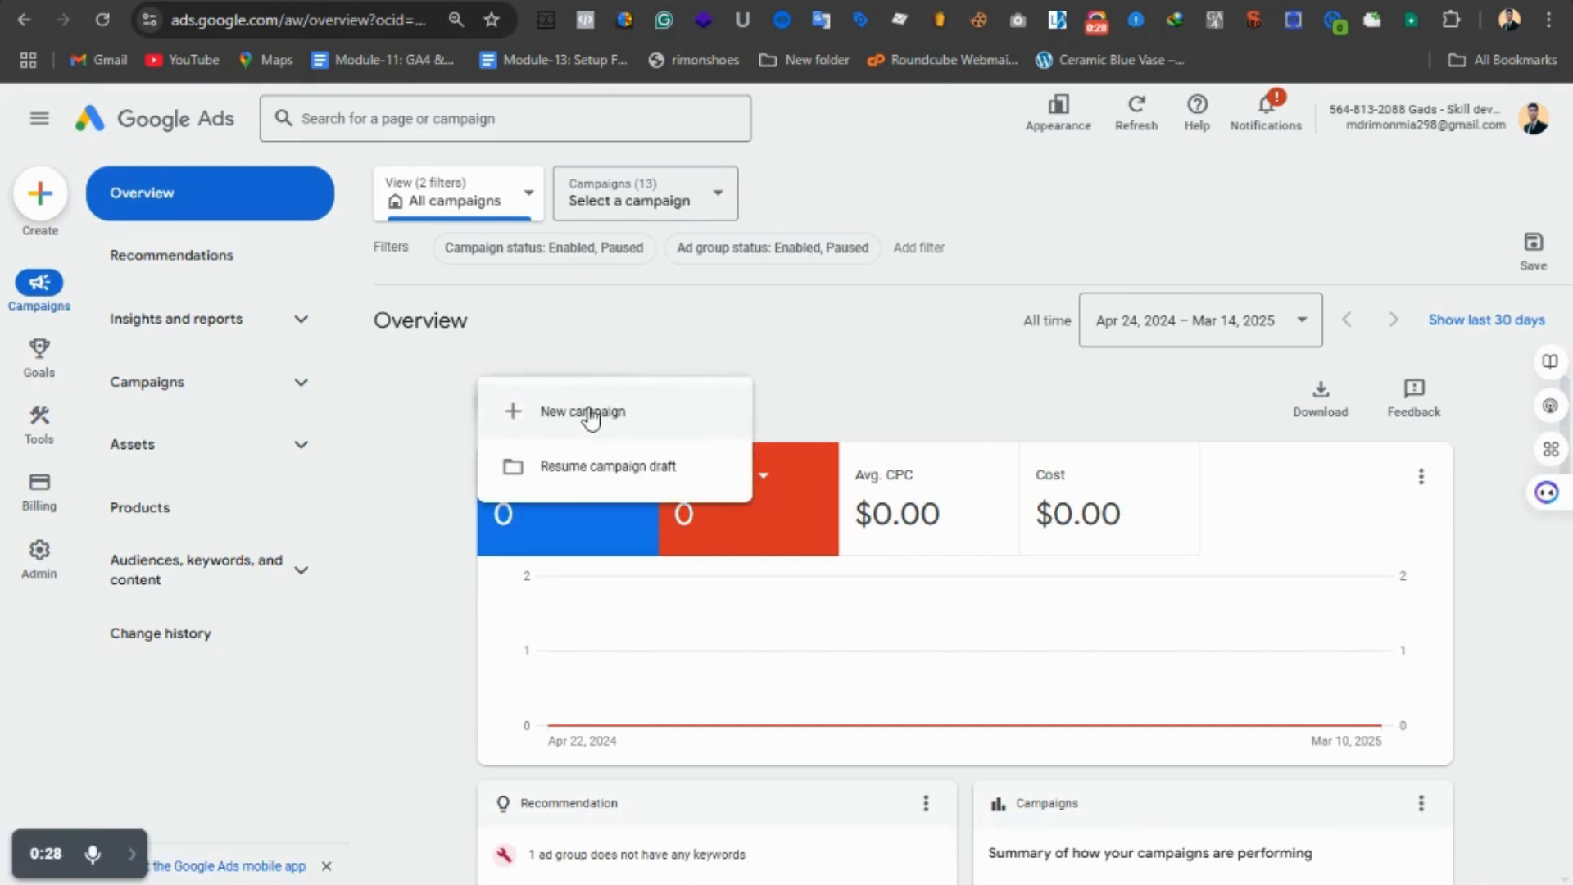
pyautogui.click(434, 402)
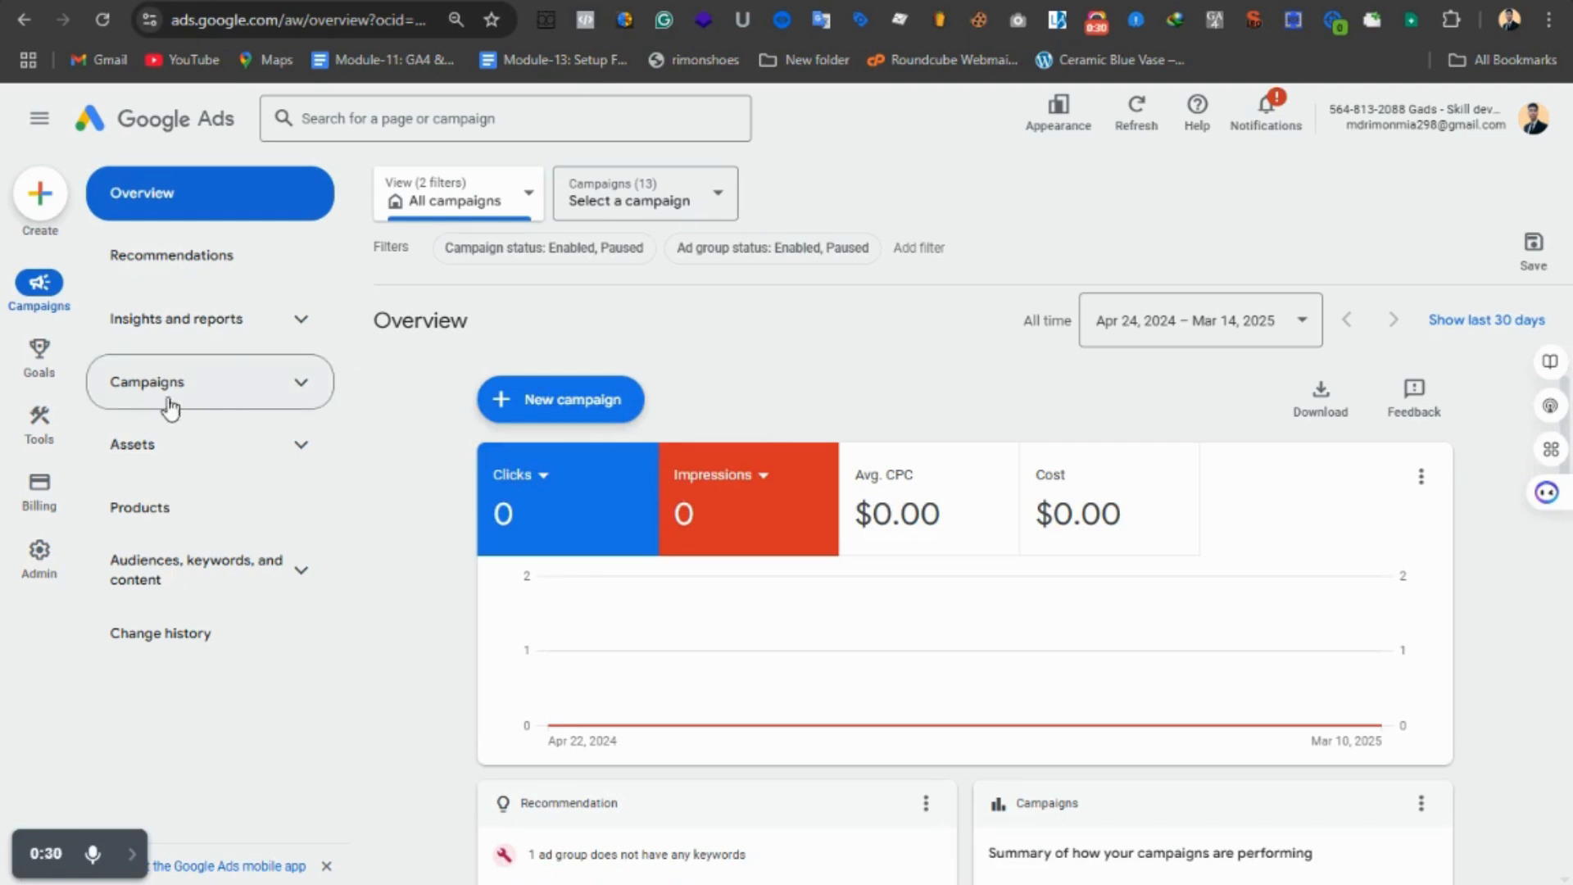
# - Open Keyword Planner from the planning tools and start discovering new keywords
pyautogui.moveTo(58, 348)
pyautogui.moveTo(45, 422)
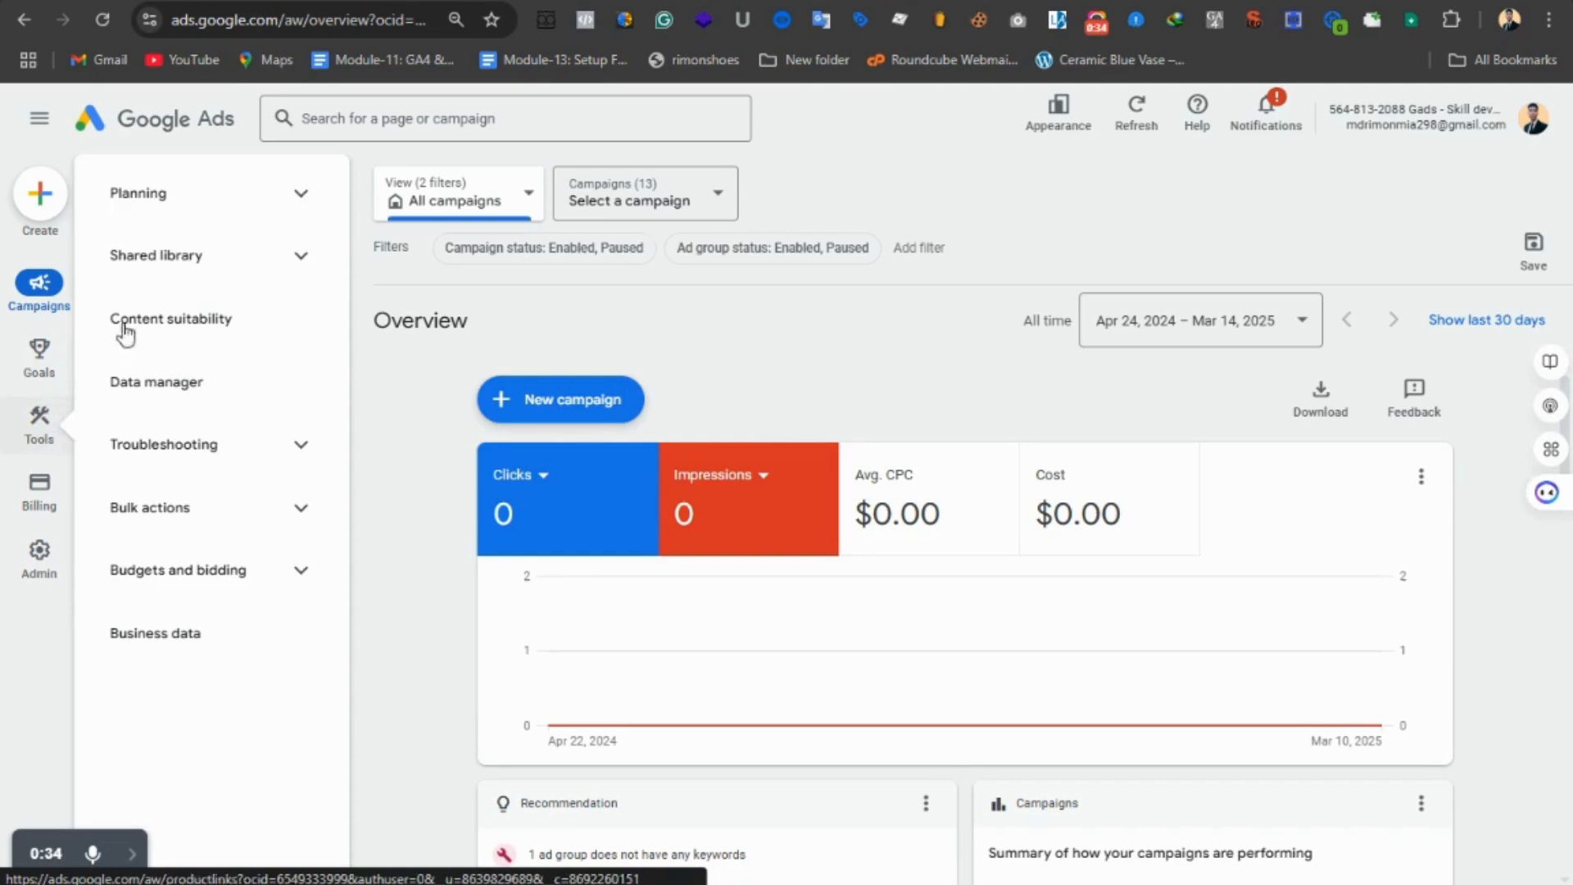
pyautogui.click(287, 202)
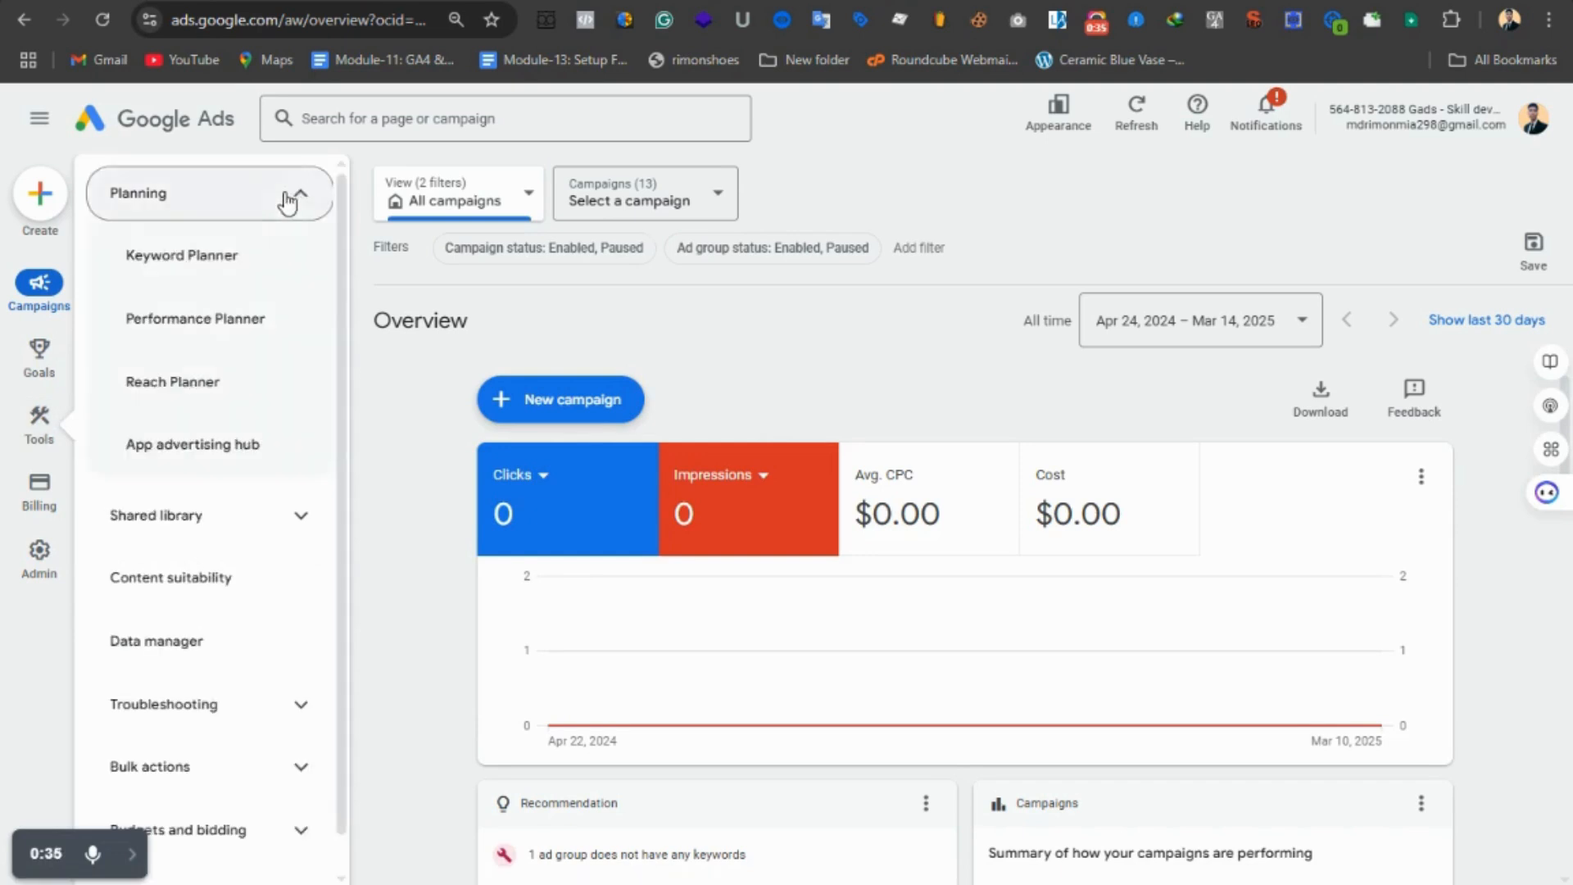
pyautogui.click(262, 262)
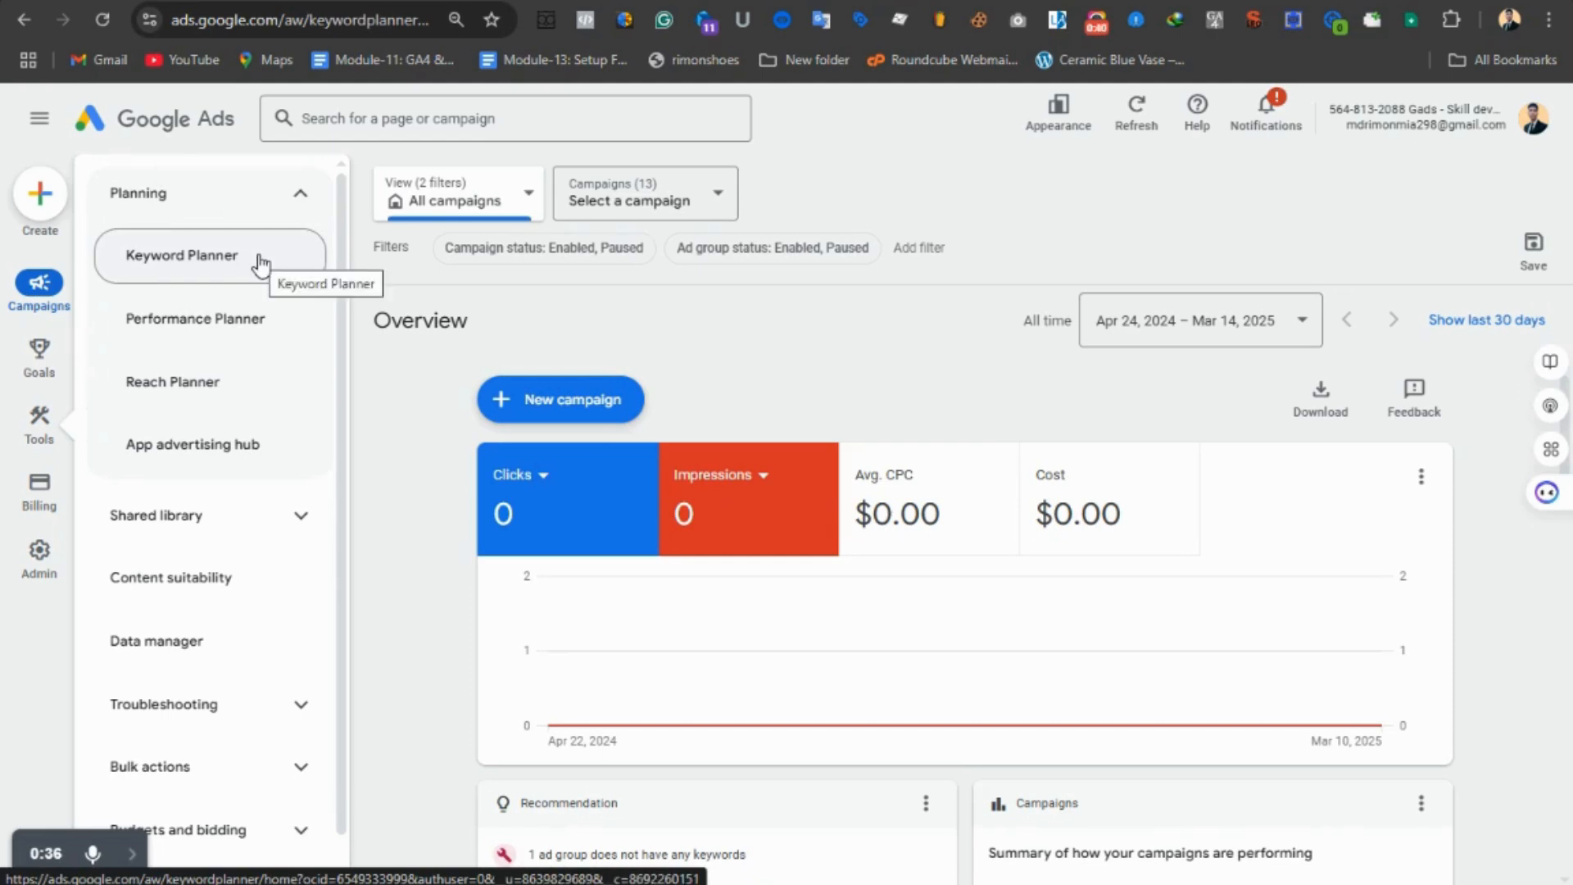
pyautogui.click(197, 261)
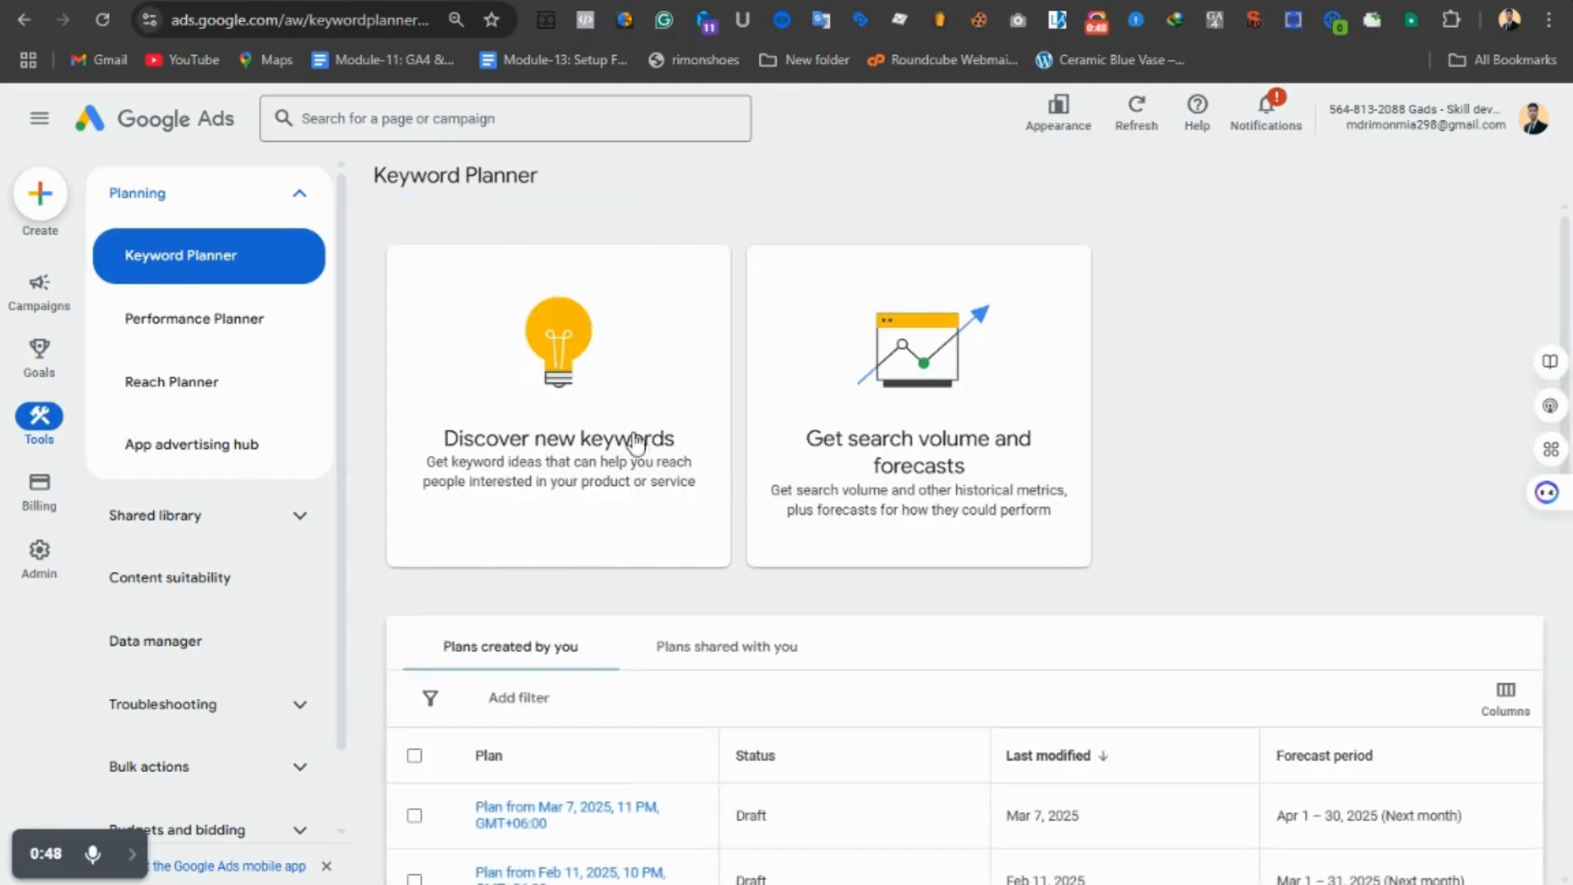
pyautogui.click(541, 424)
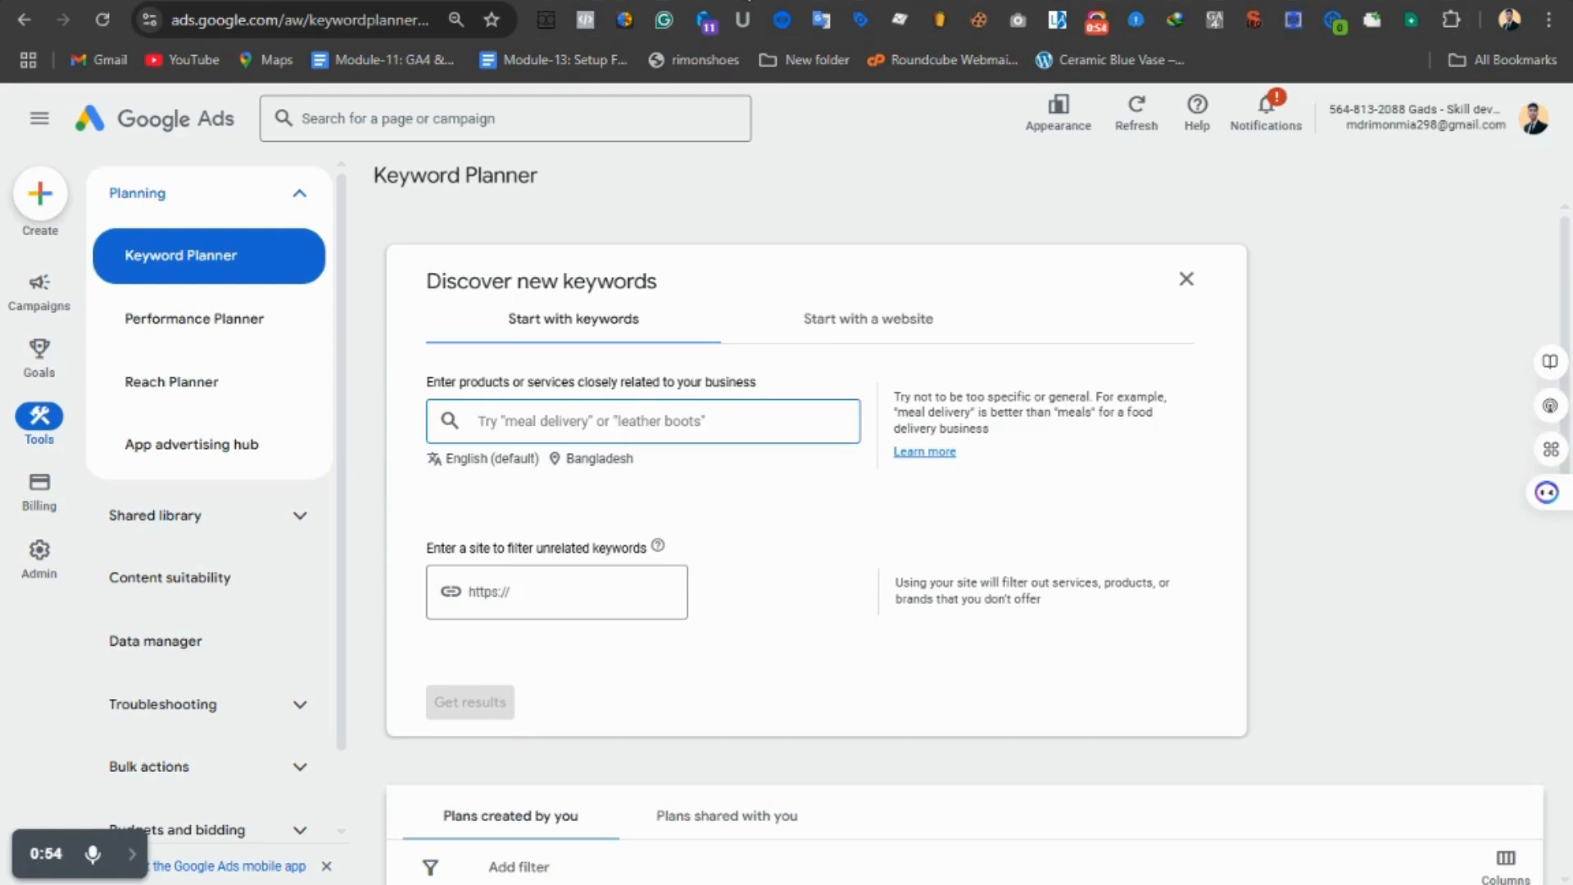
pyautogui.click(746, 1)
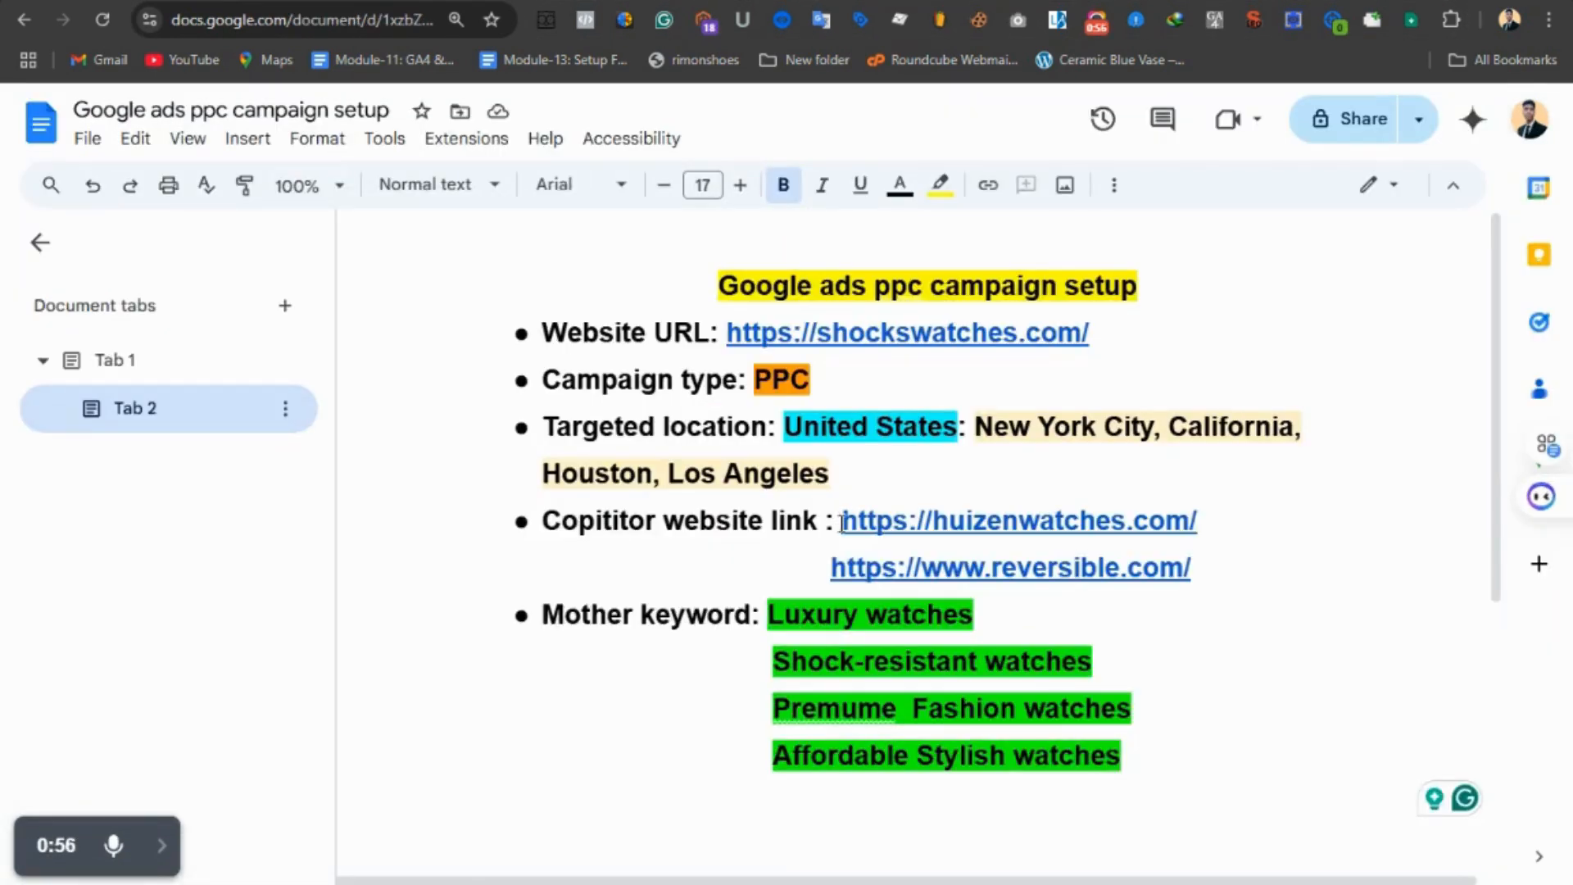
pyautogui.click(976, 1)
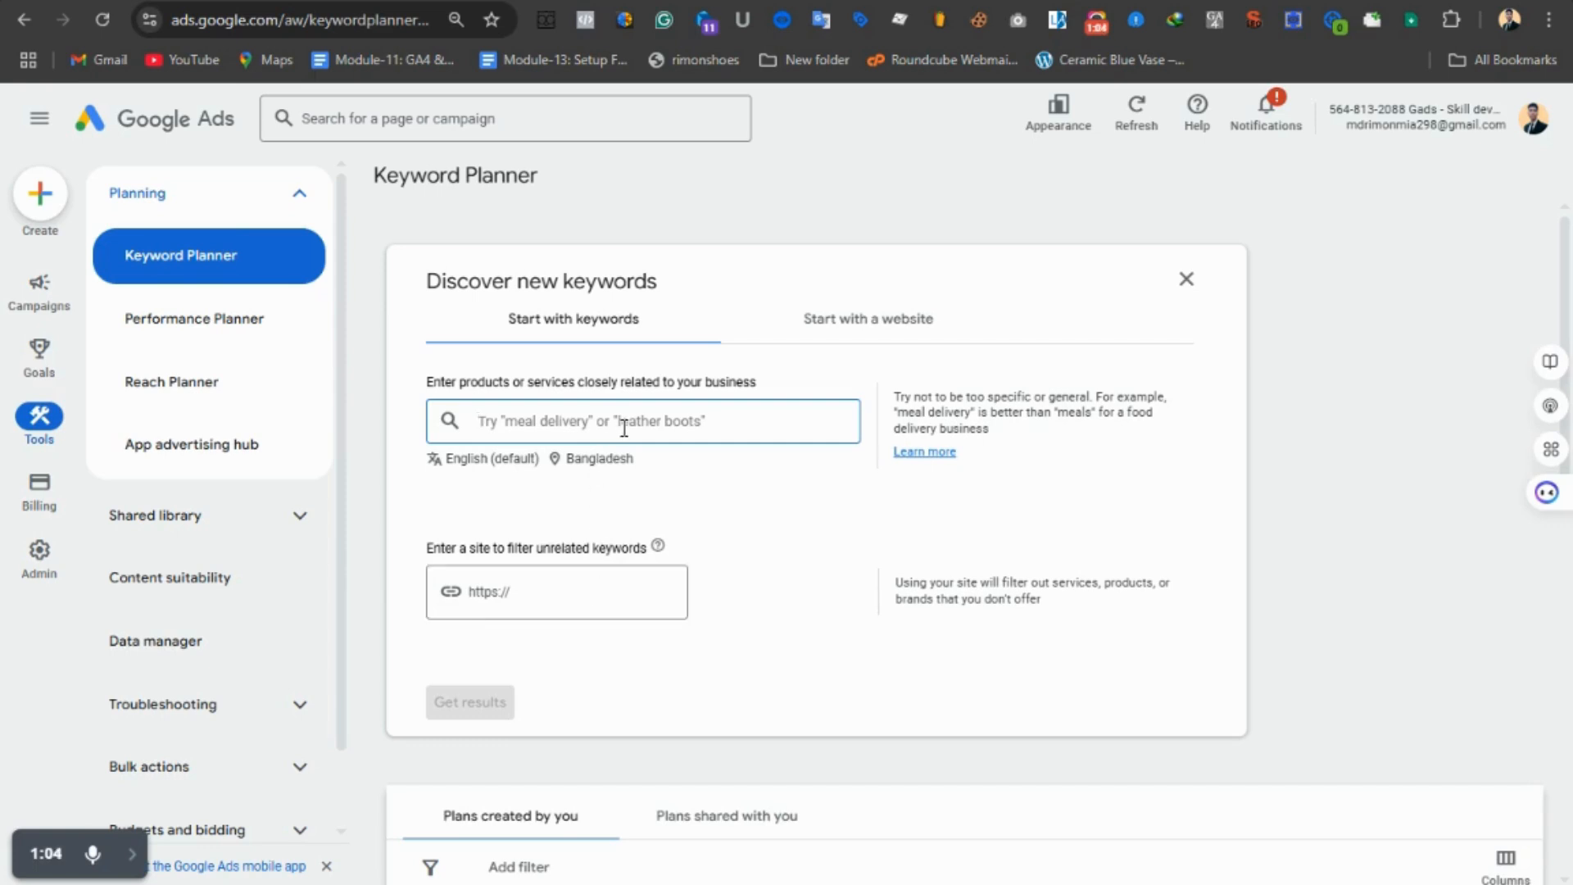
pyautogui.click(820, 331)
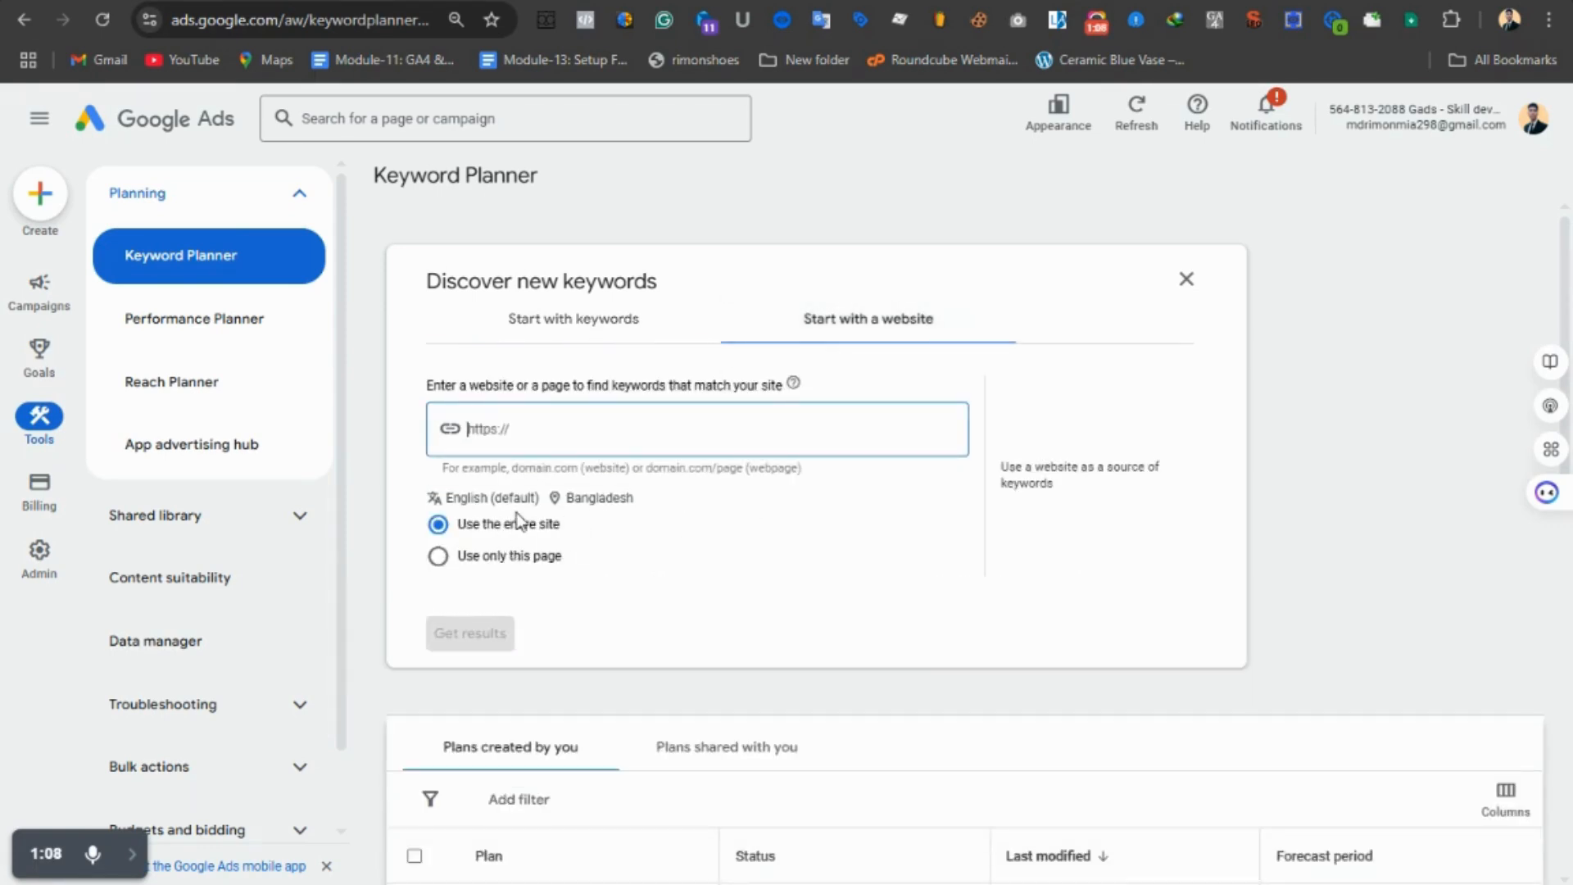
pyautogui.click(605, 331)
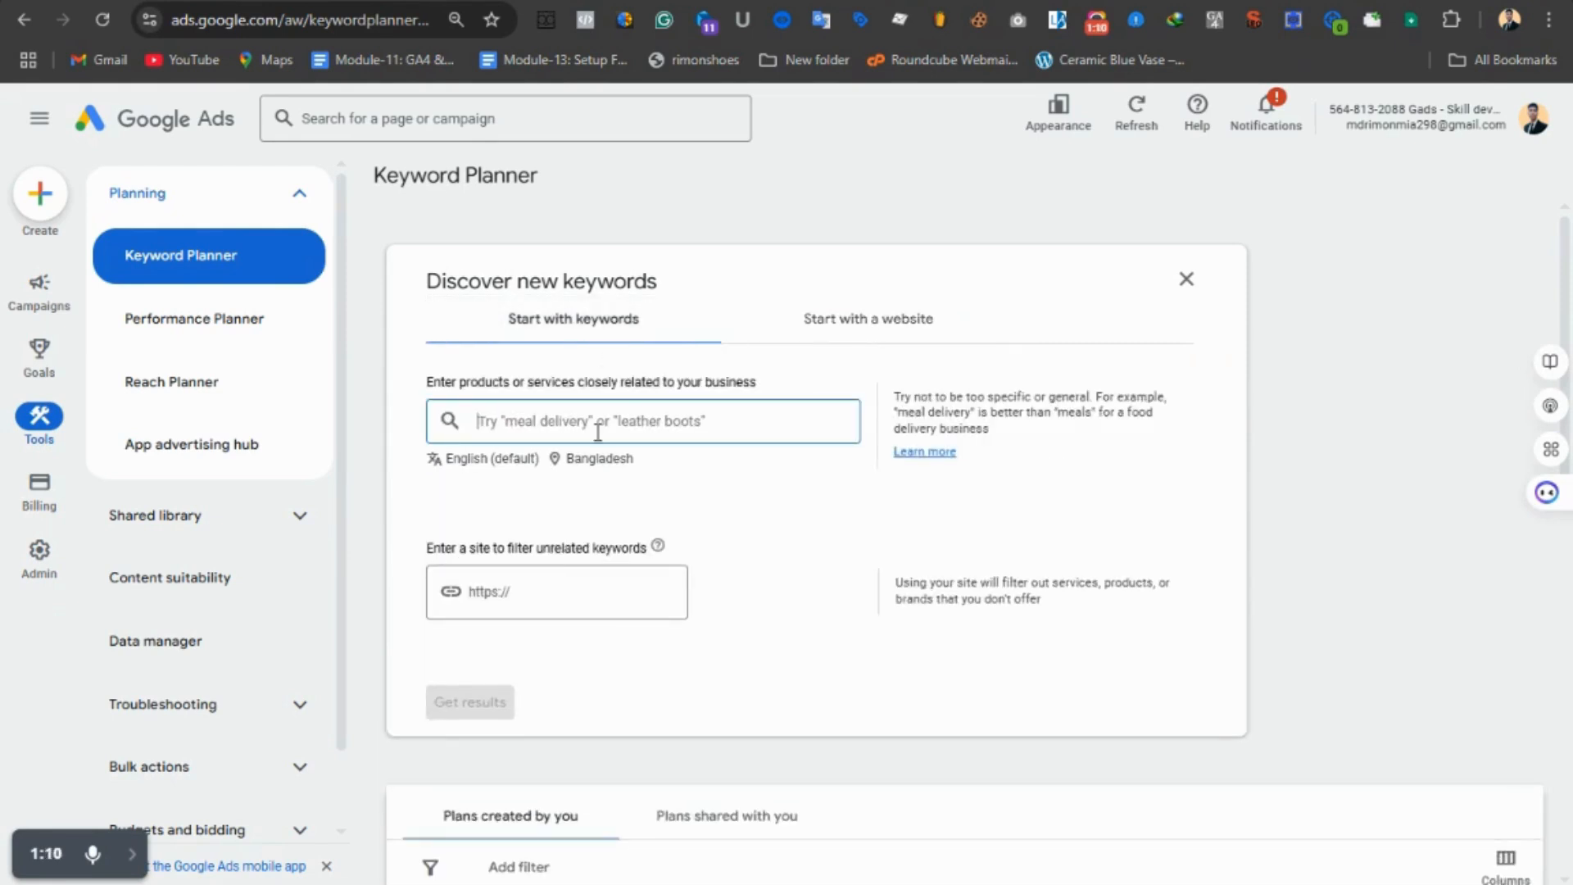
# - Copy the mother keywords Luxury, Shock-resistant, Premume Fashion and Affordable Stylish watches from the Google Docs brief into Keyword Planner's product or service terms in Google Ads
pyautogui.hotkey('ctrl', 'Tab')
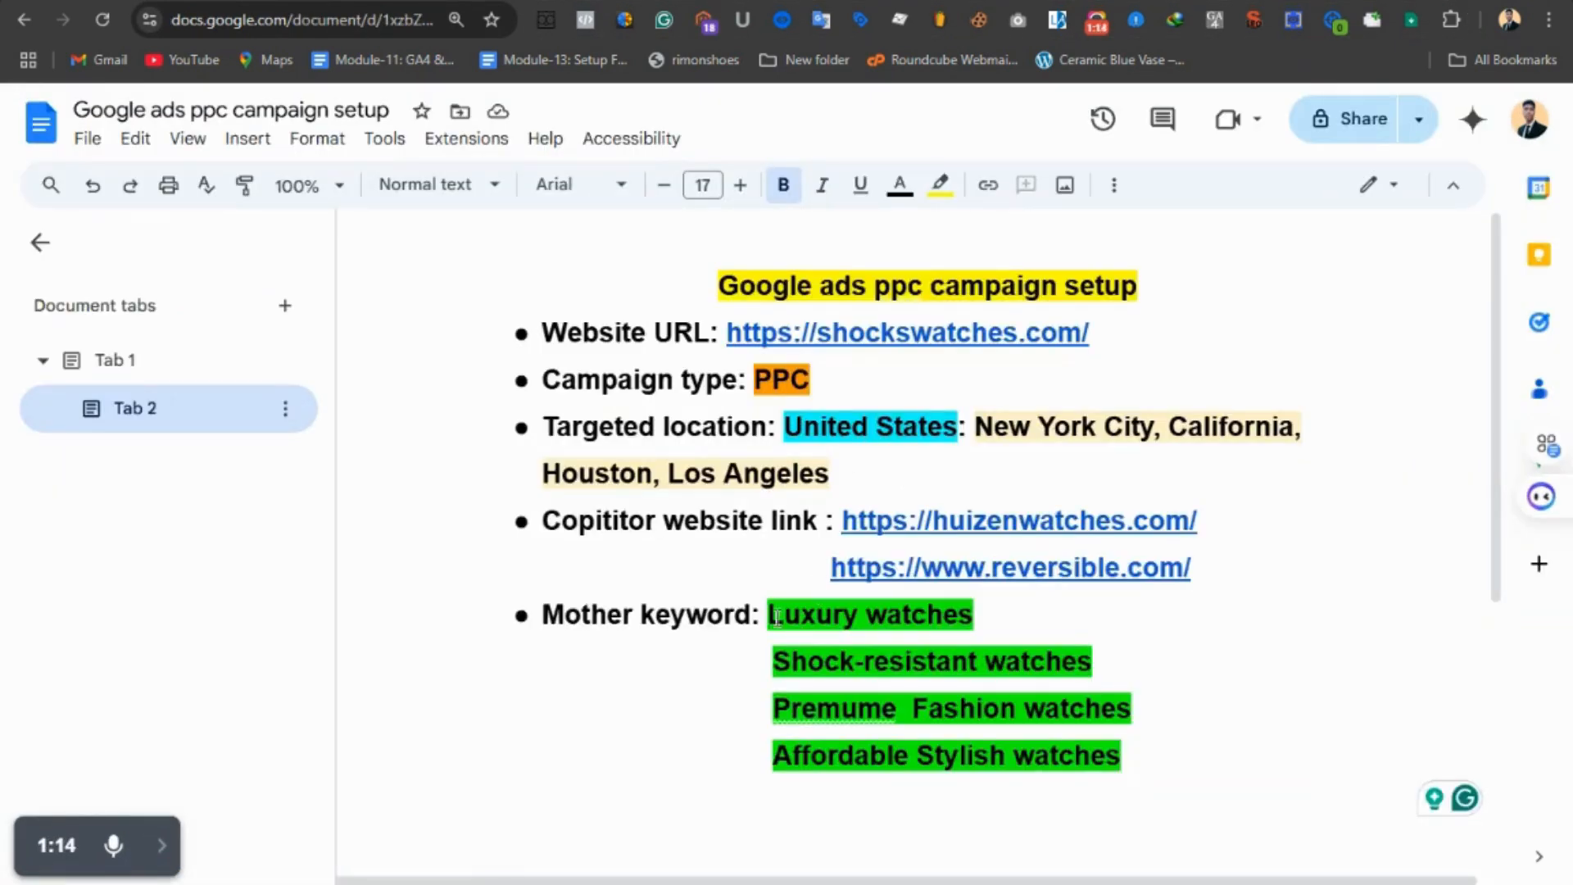
pyautogui.moveTo(768, 615); pyautogui.dragTo(1131, 759)
pyautogui.hotkey('ctrl', 'c')
pyautogui.rightClick(1057, 725)
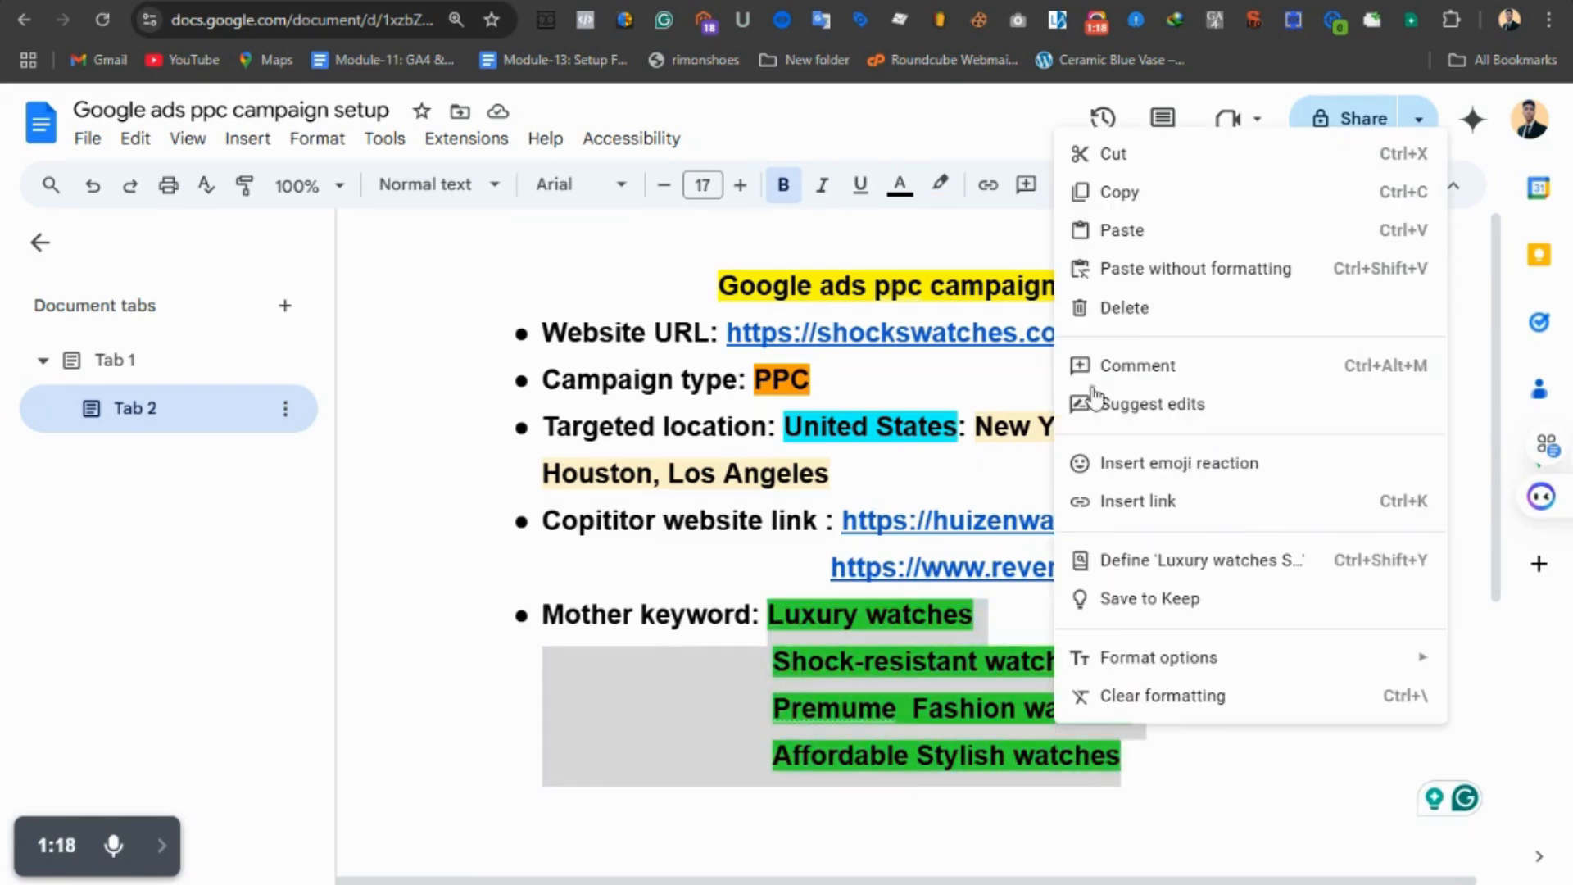
pyautogui.click(1142, 193)
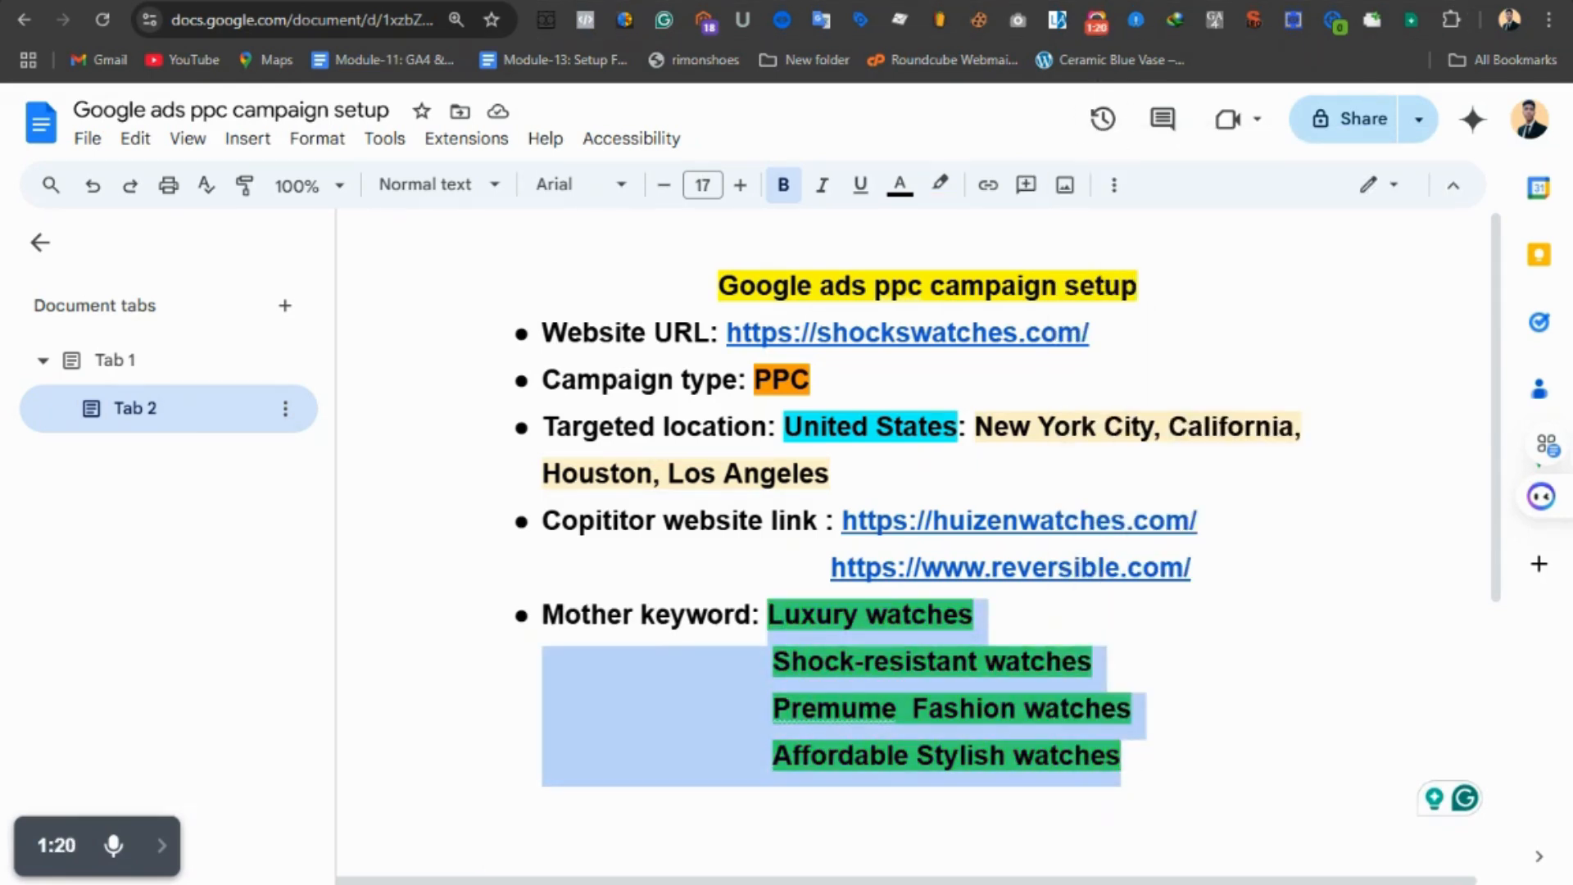
pyautogui.hotkey('alt', 'Tab')
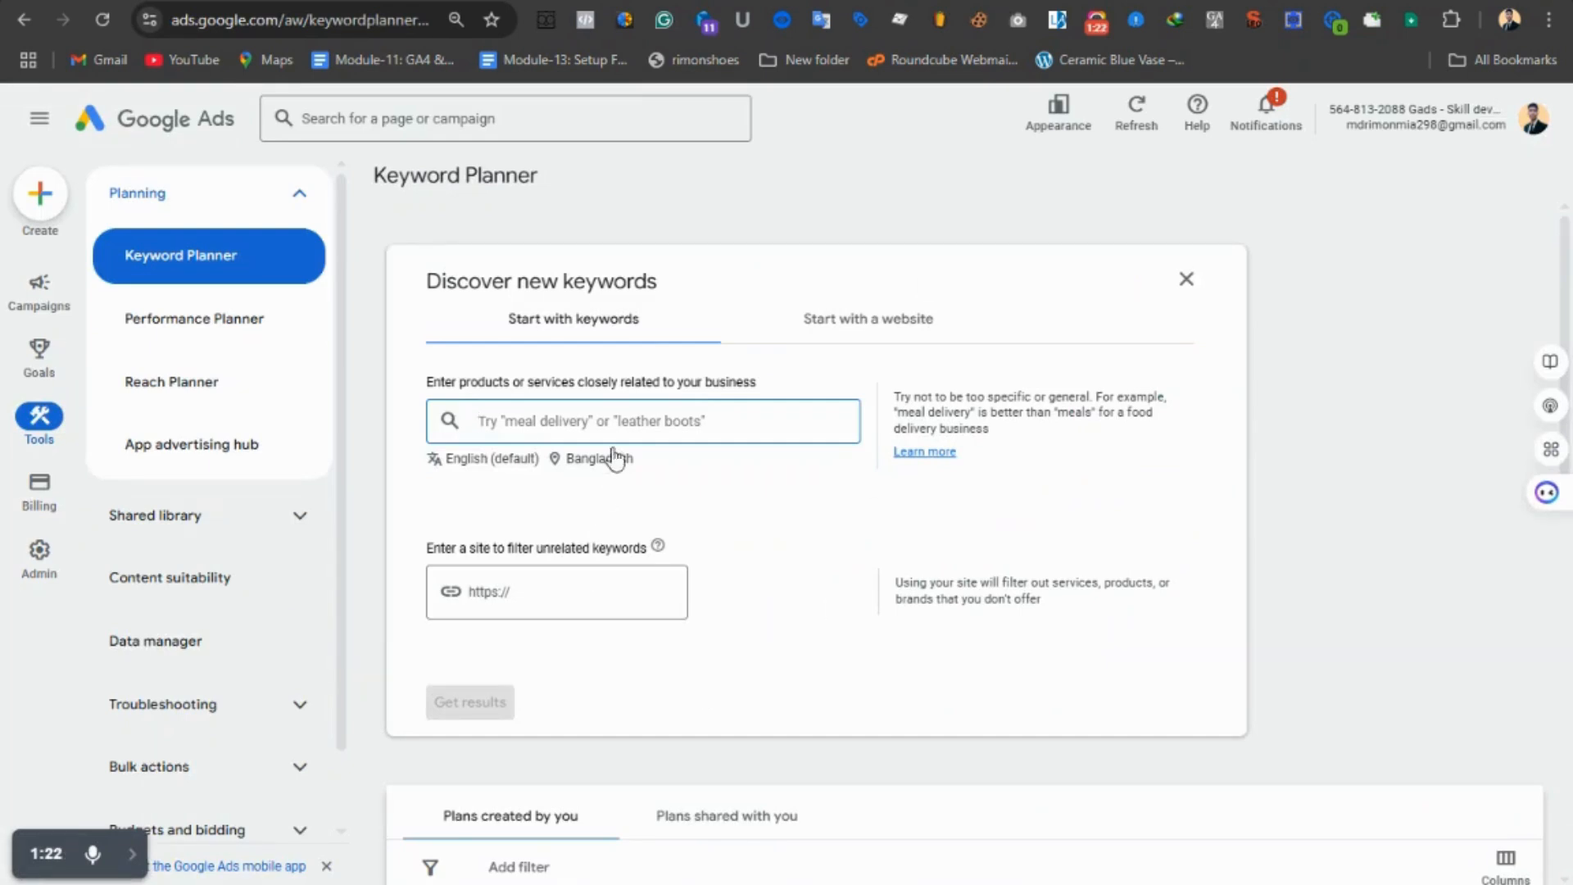
pyautogui.rightClick(653, 422)
pyautogui.click(686, 557)
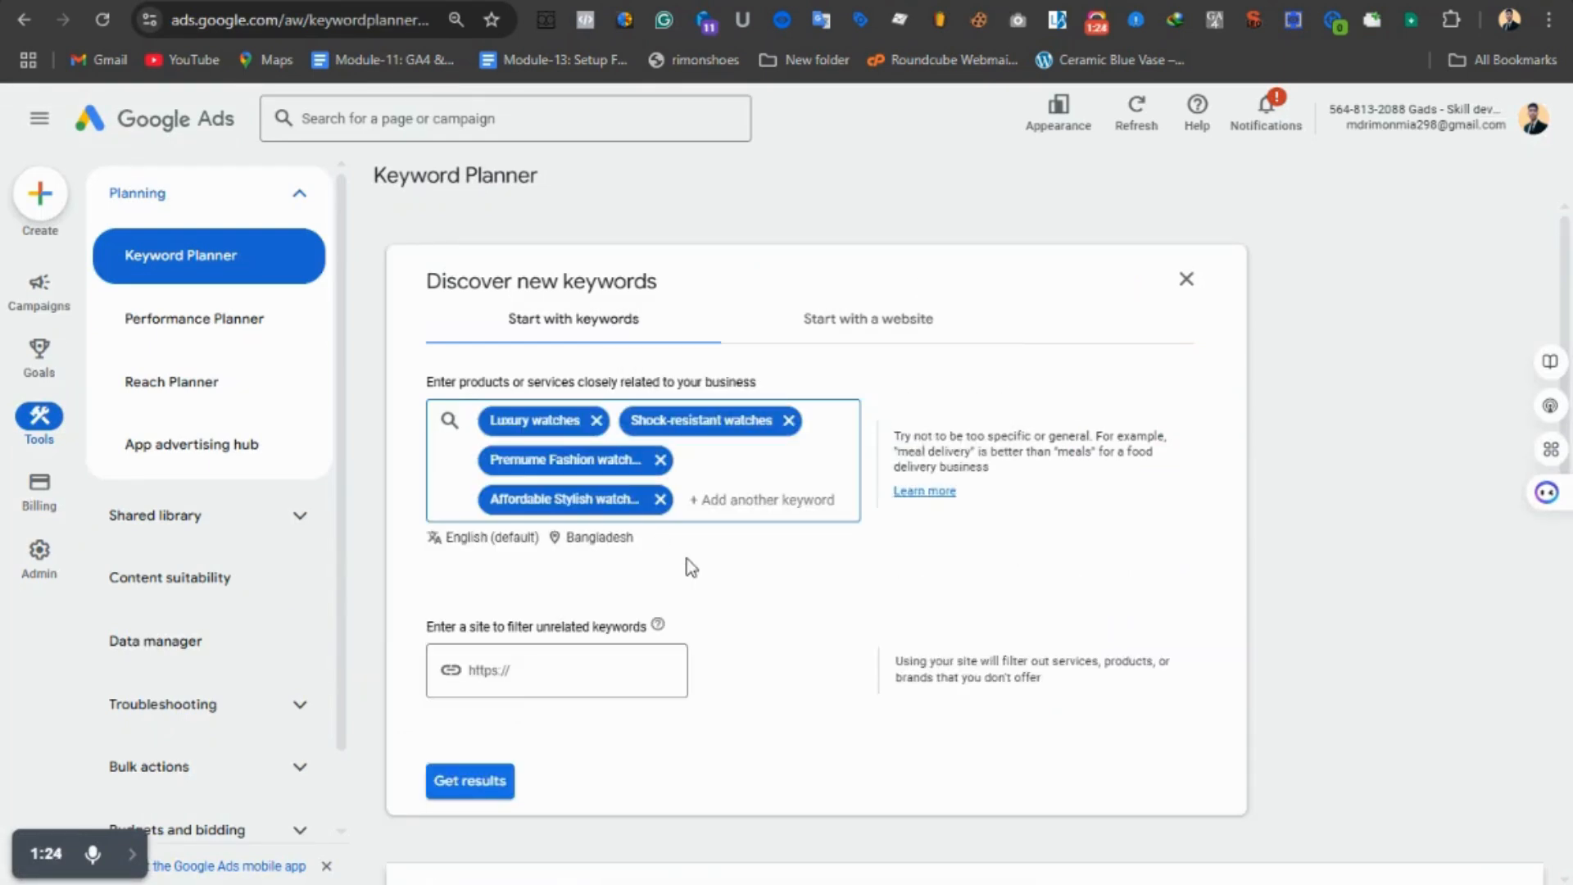
pyautogui.click(519, 669)
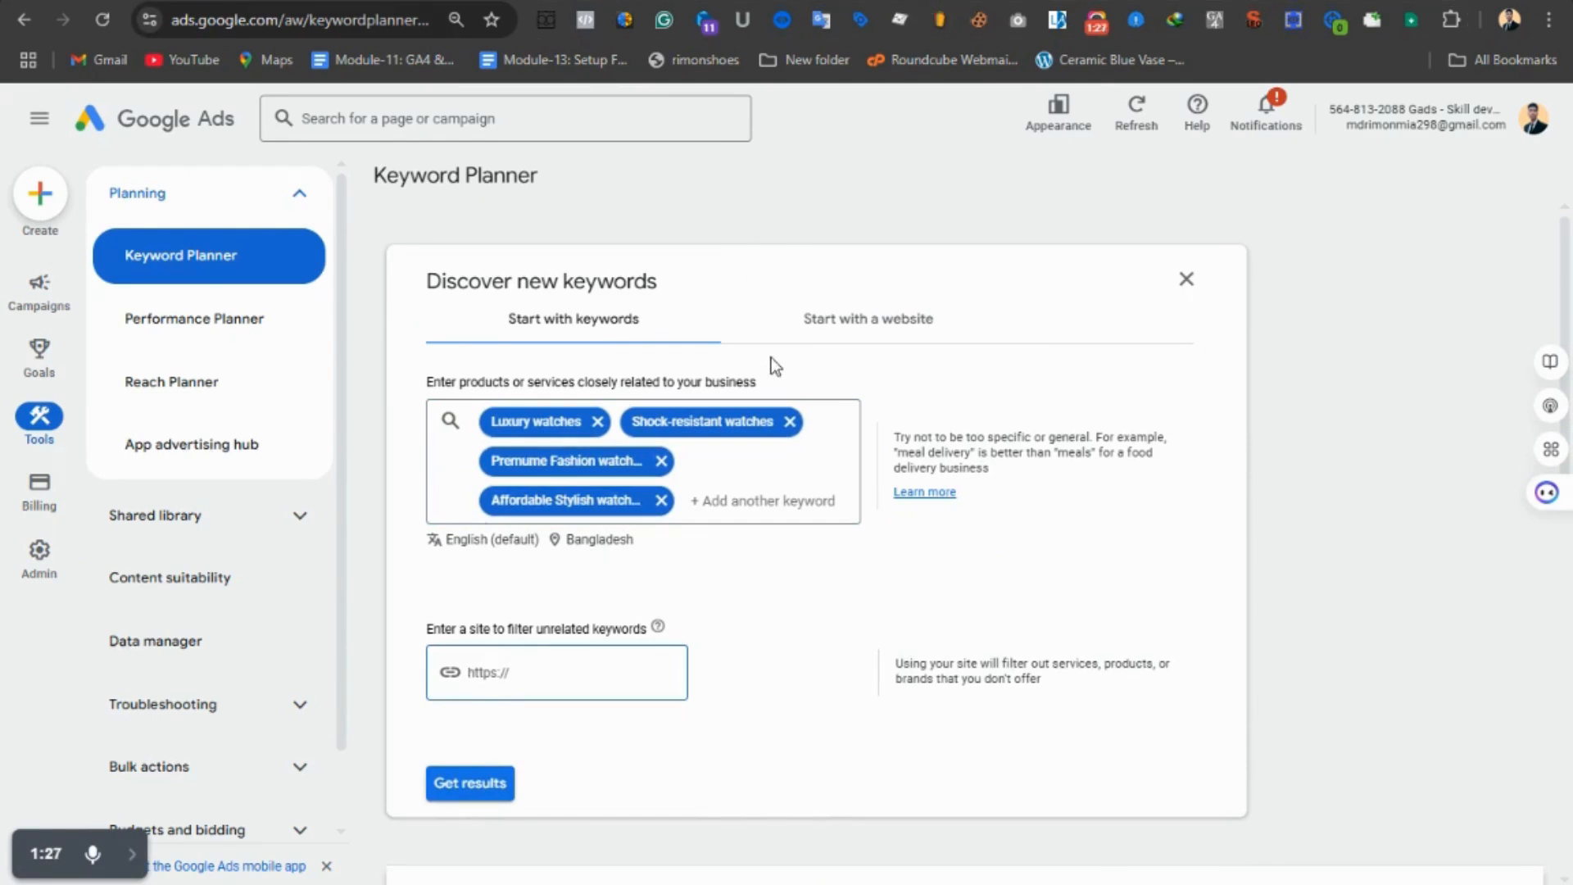
pyautogui.hotkey('ctrl', 'Tab')
pyautogui.moveTo(732, 336); pyautogui.dragTo(1097, 343)
pyautogui.hotkey('ctrl', 'c')
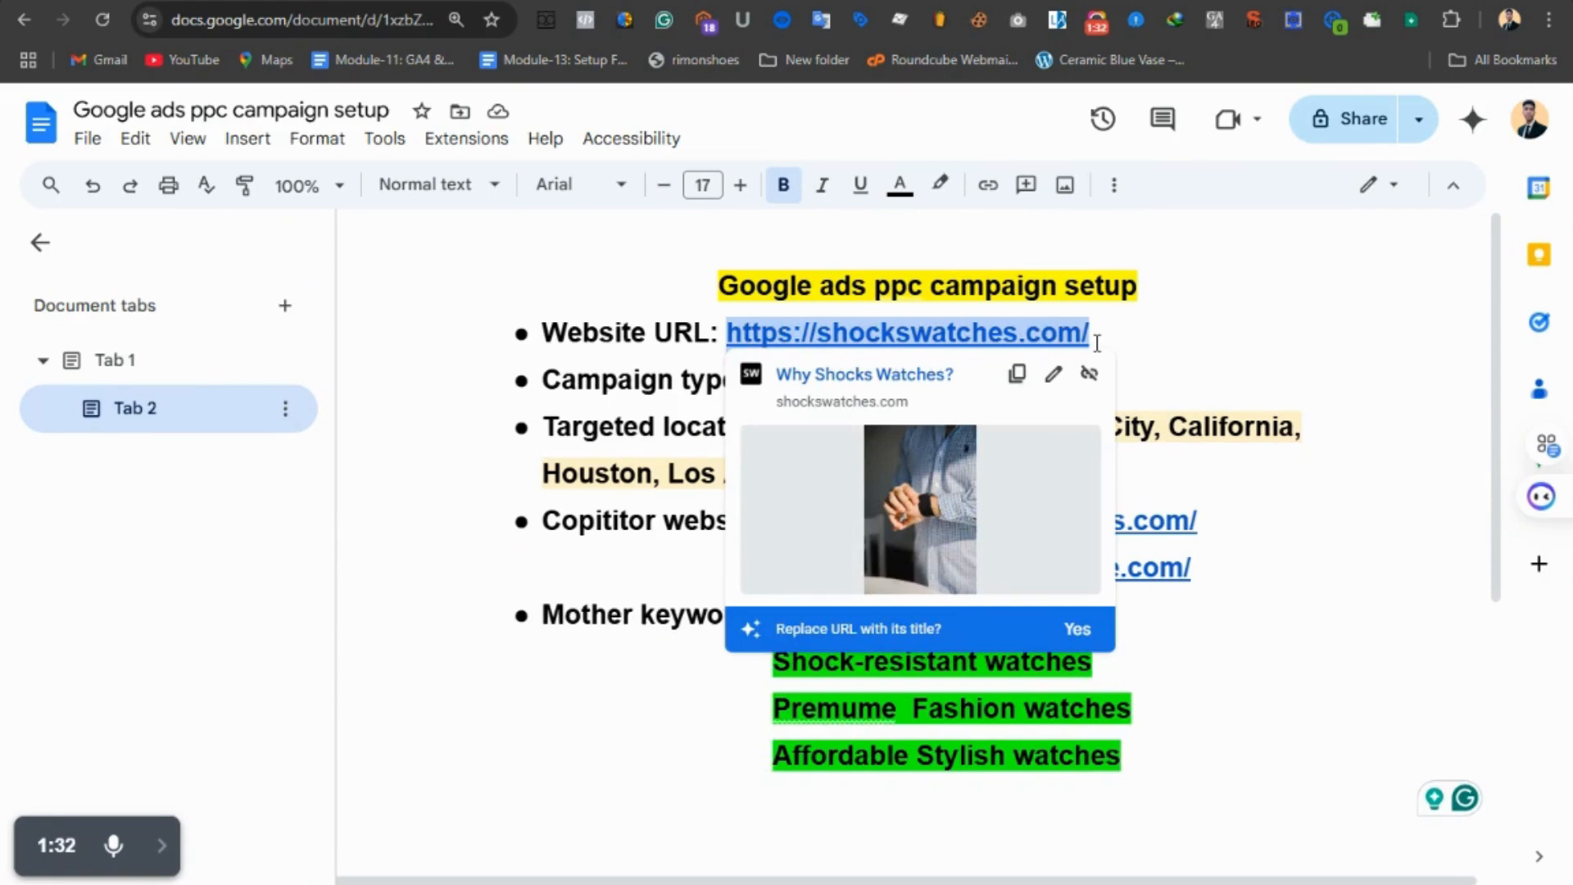
pyautogui.hotkey('ctrl', 'u')
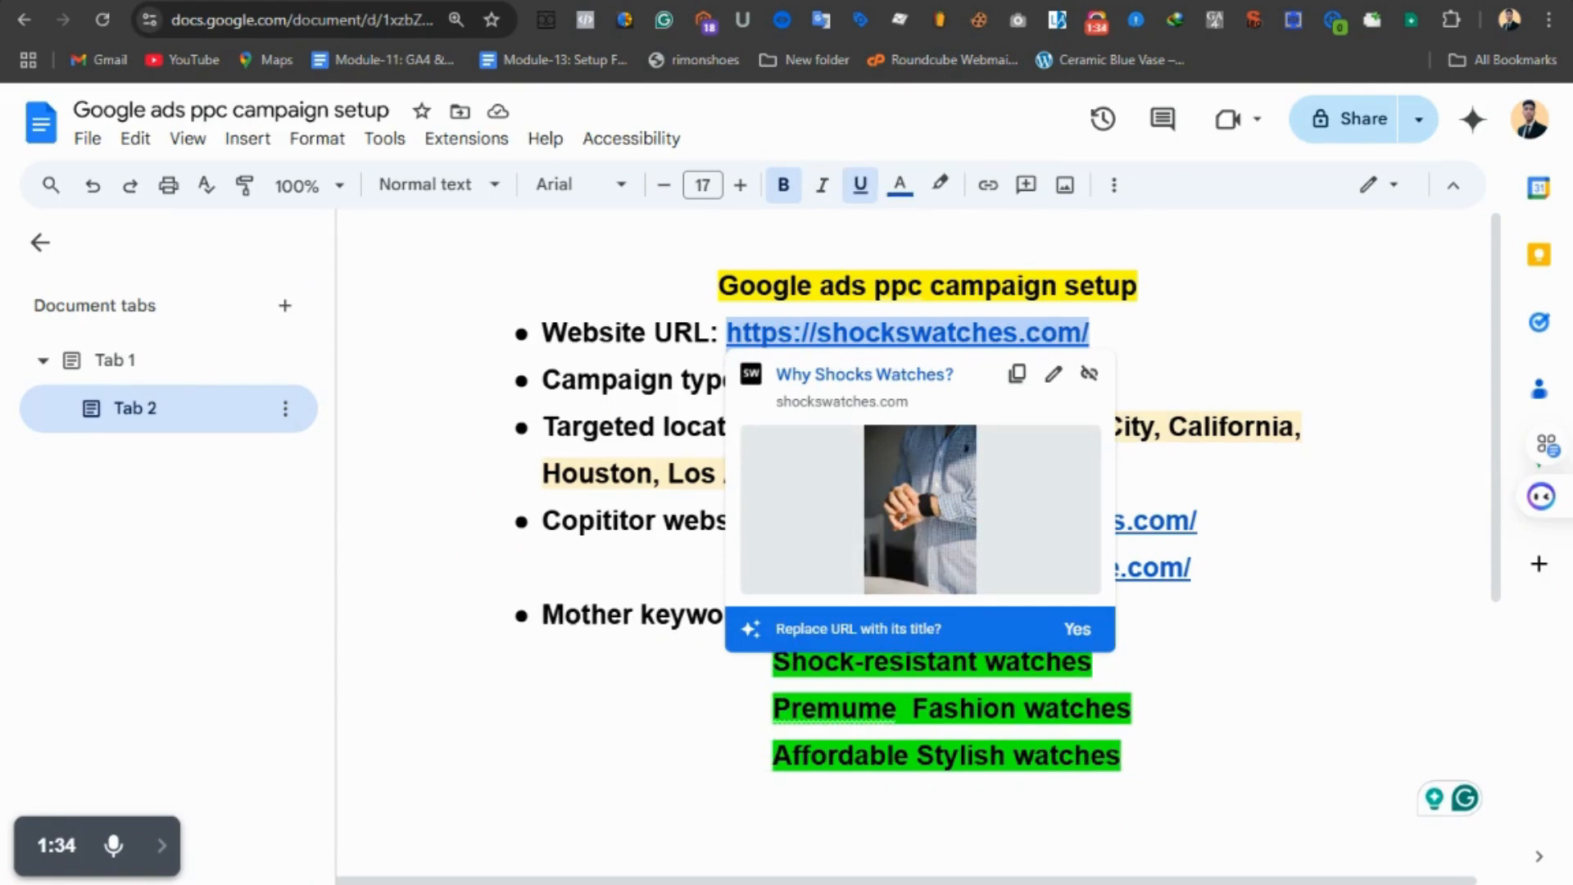
pyautogui.click(967, 2)
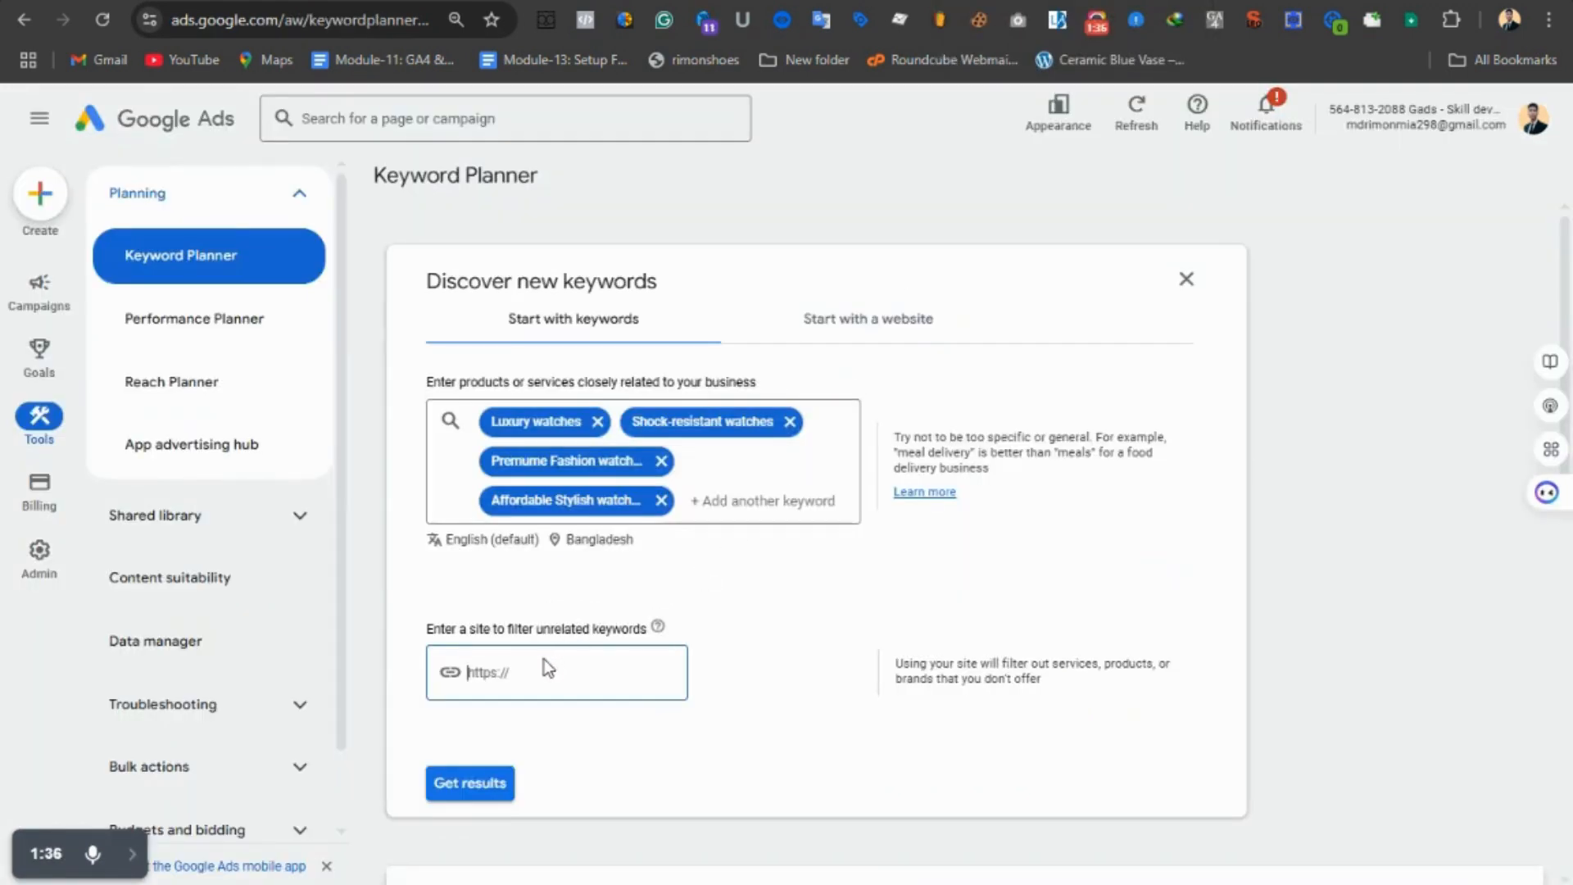
pyautogui.rightClick(498, 670)
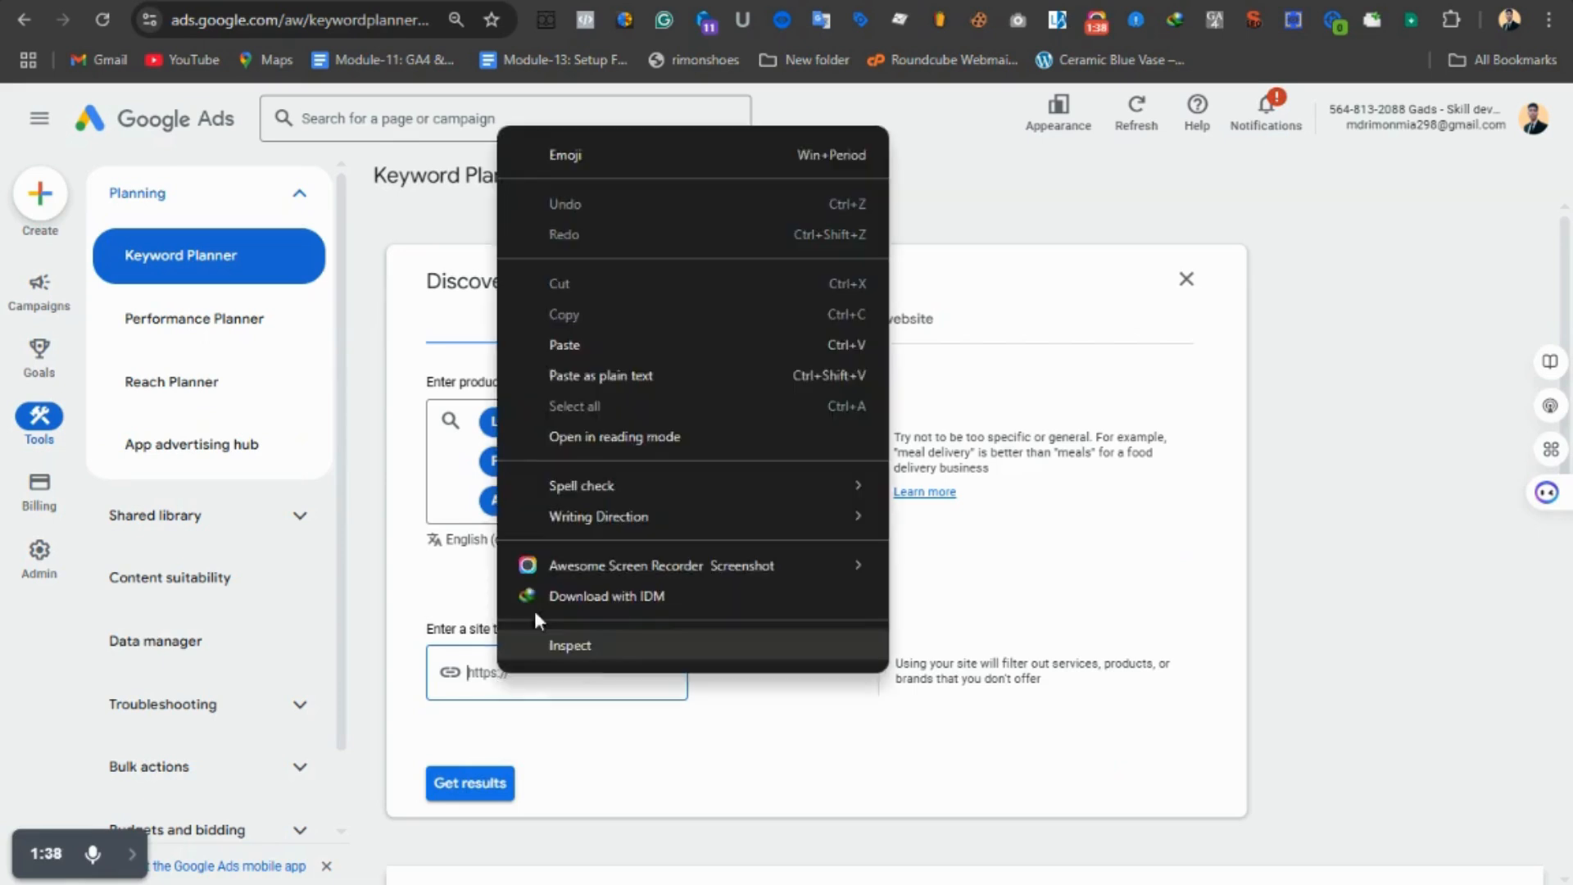
pyautogui.click(572, 361)
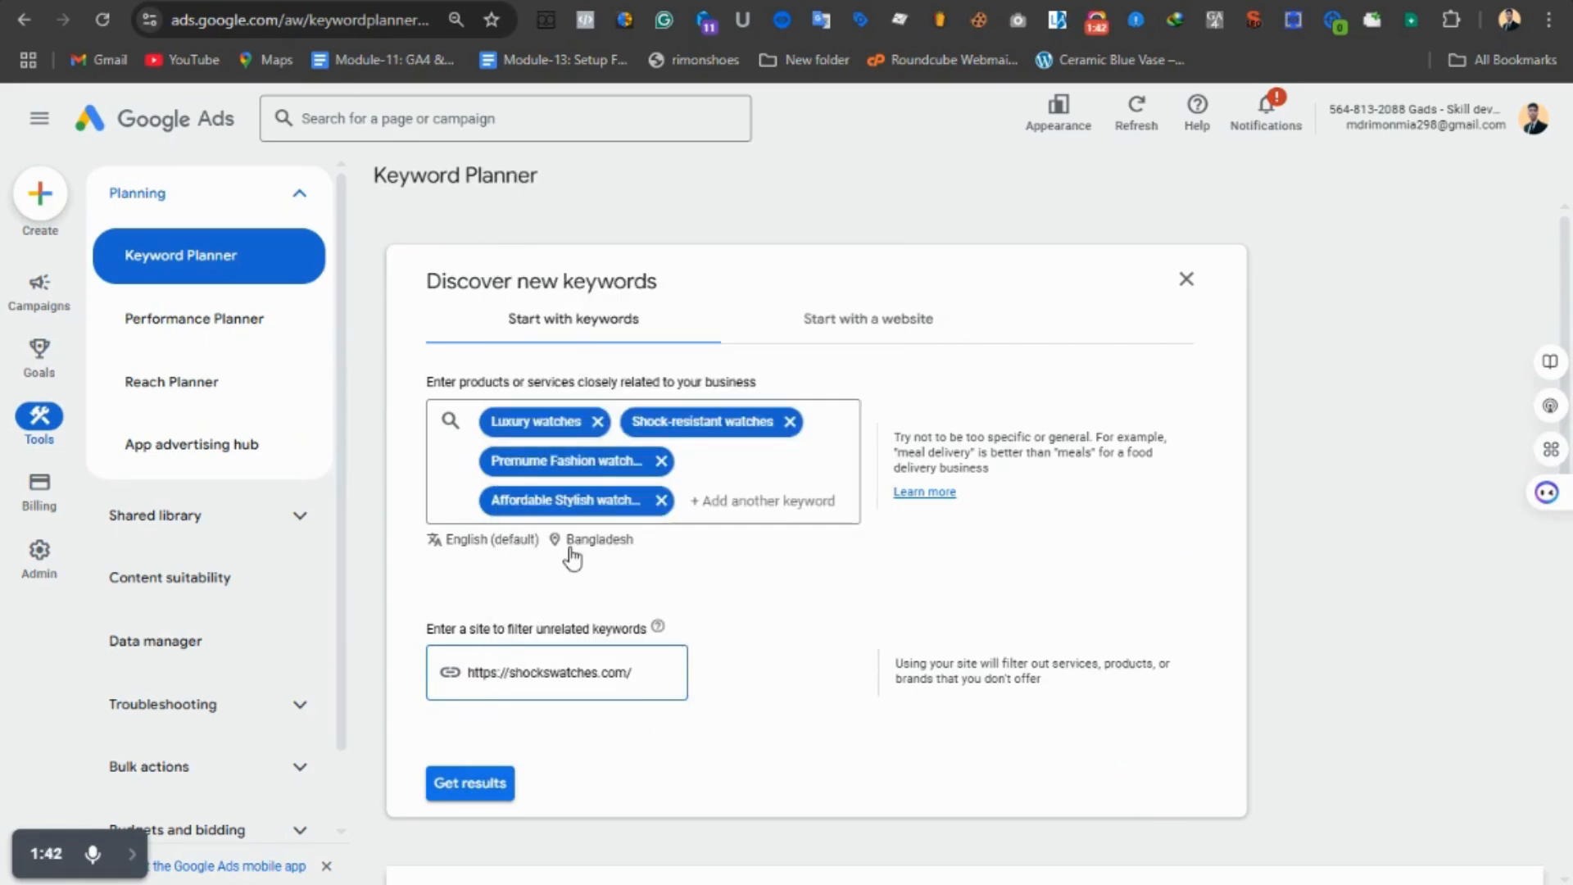
# - Set United States as the only location for the keyword search and get the keyword results
pyautogui.click(595, 540)
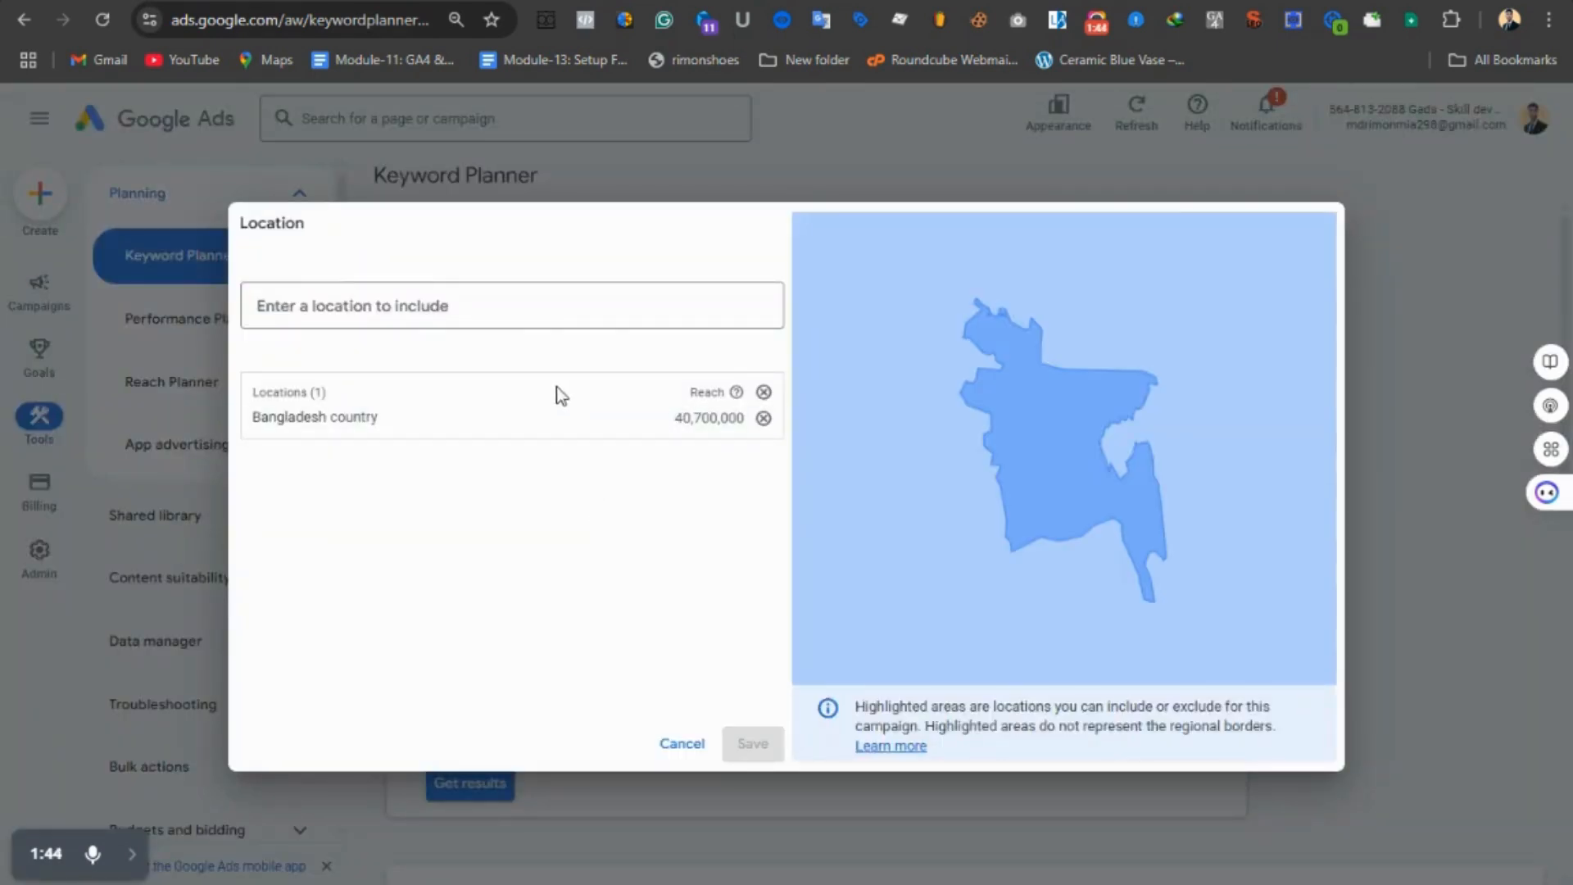
pyautogui.click(763, 394)
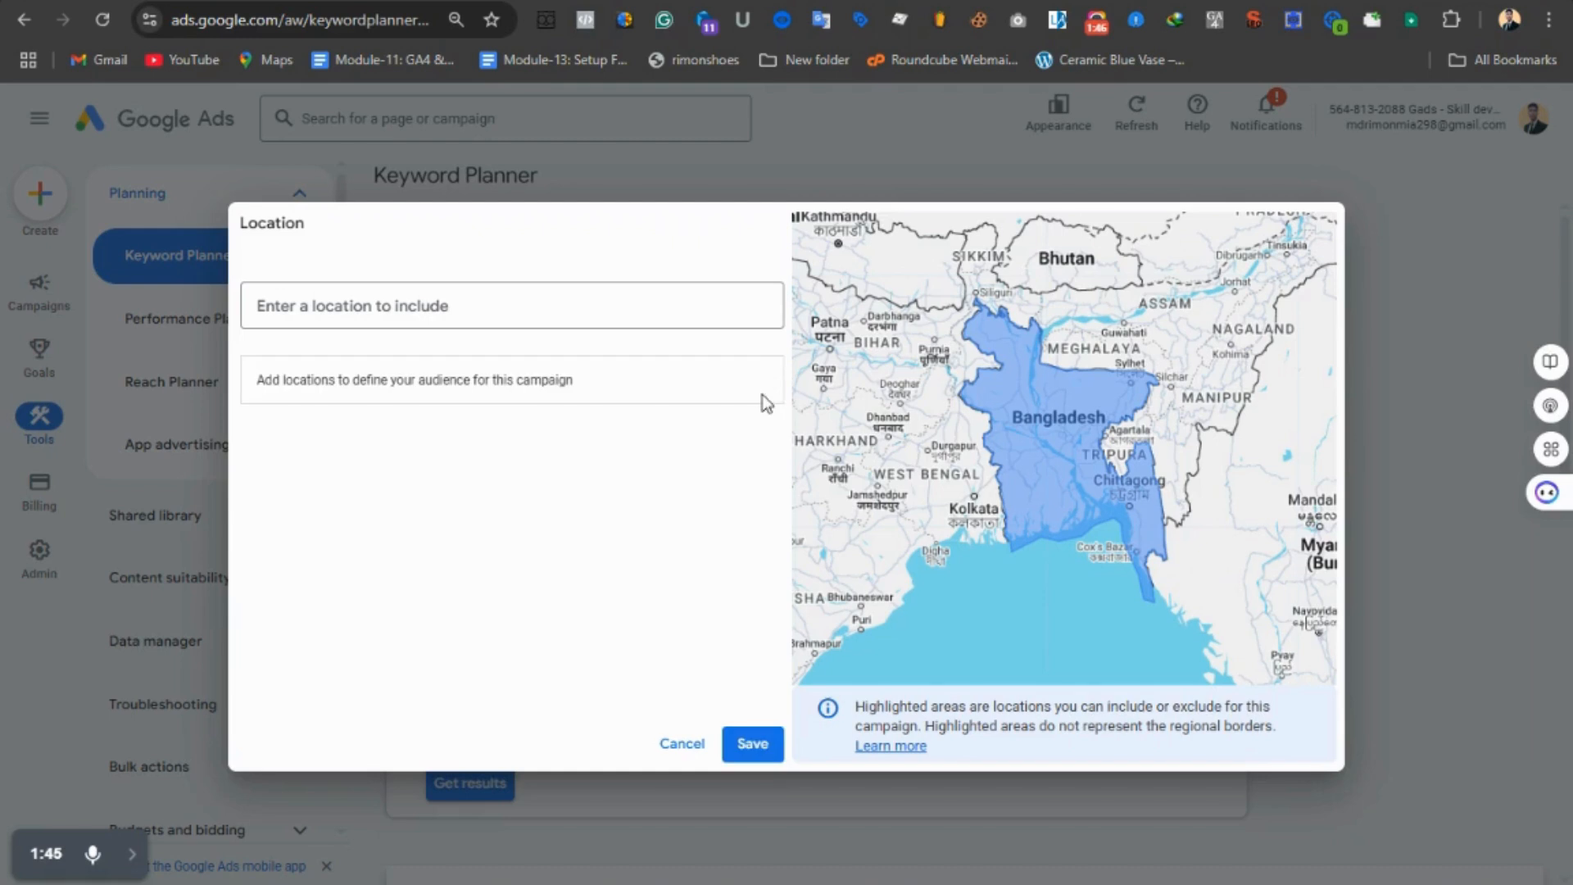
pyautogui.click(615, 314)
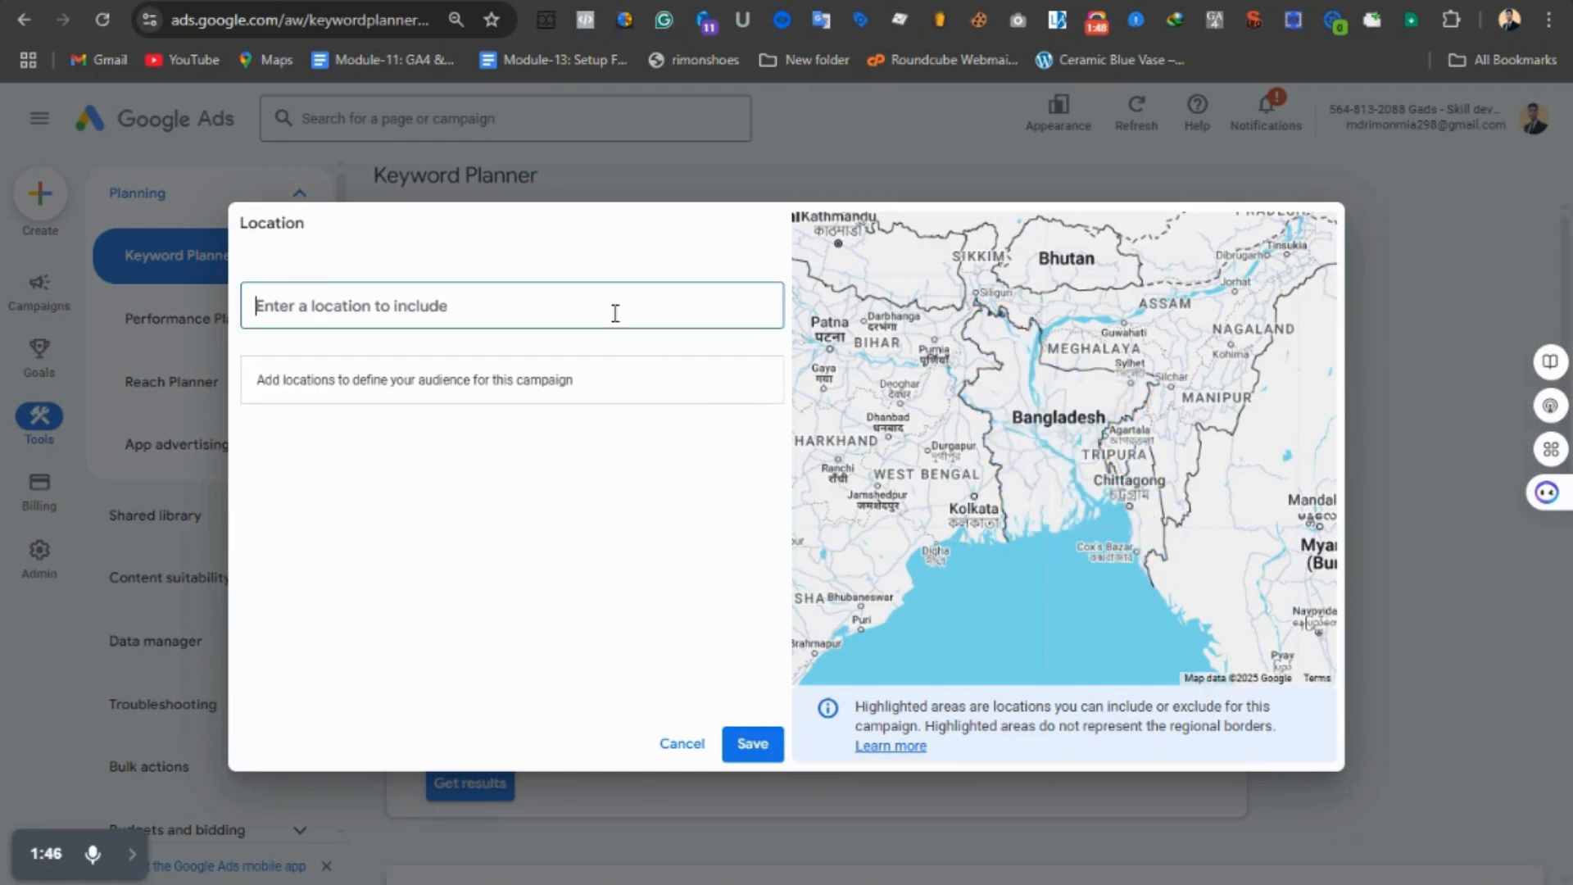
pyautogui.write('uni')
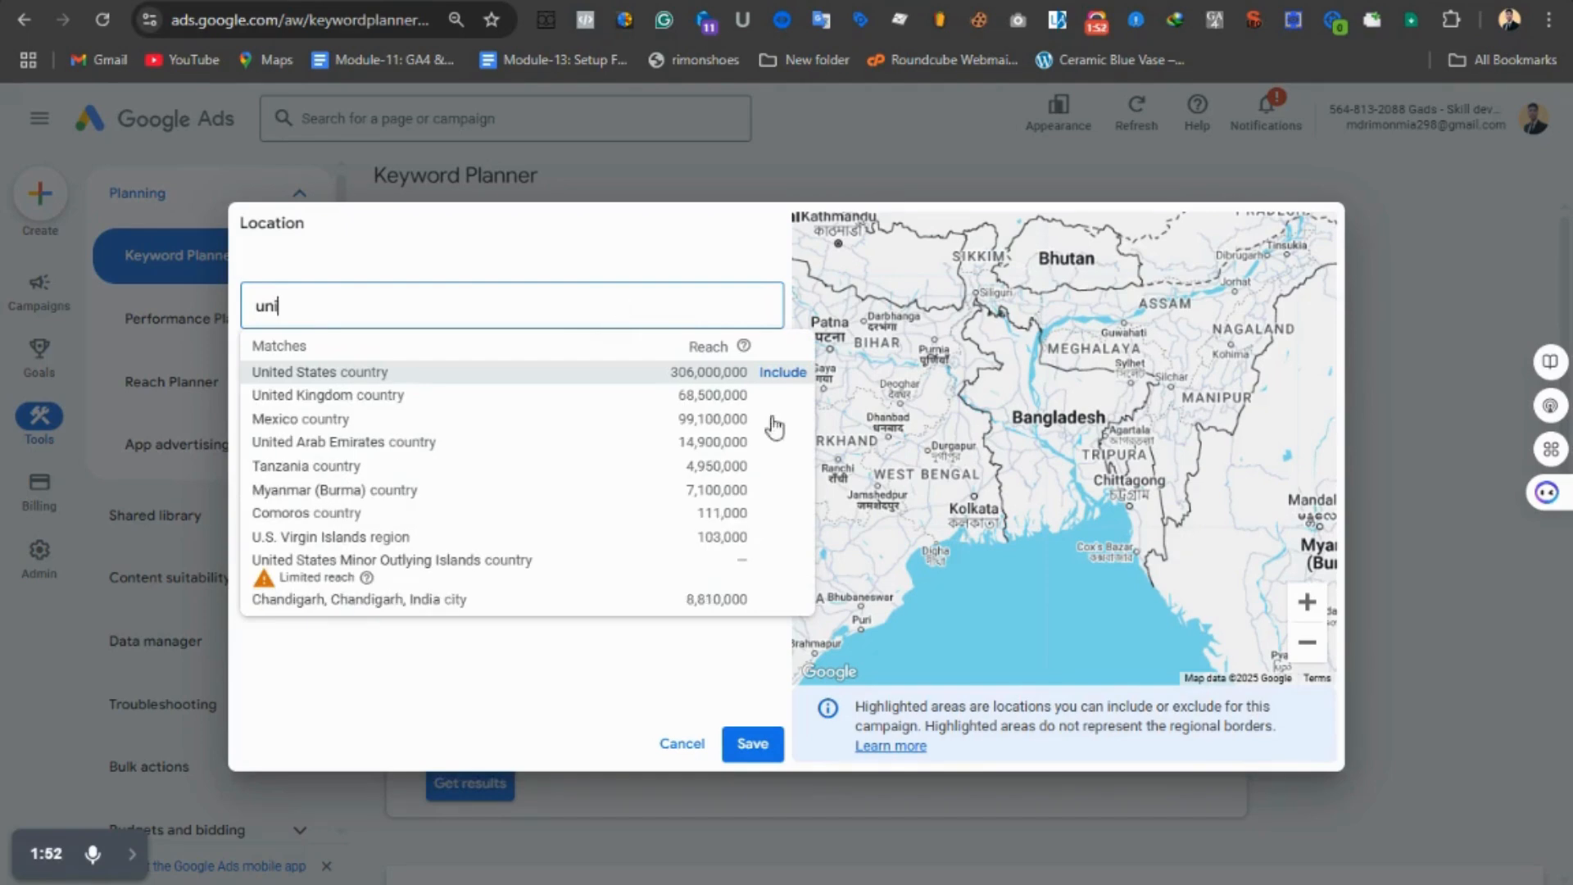
pyautogui.click(781, 374)
pyautogui.click(745, 747)
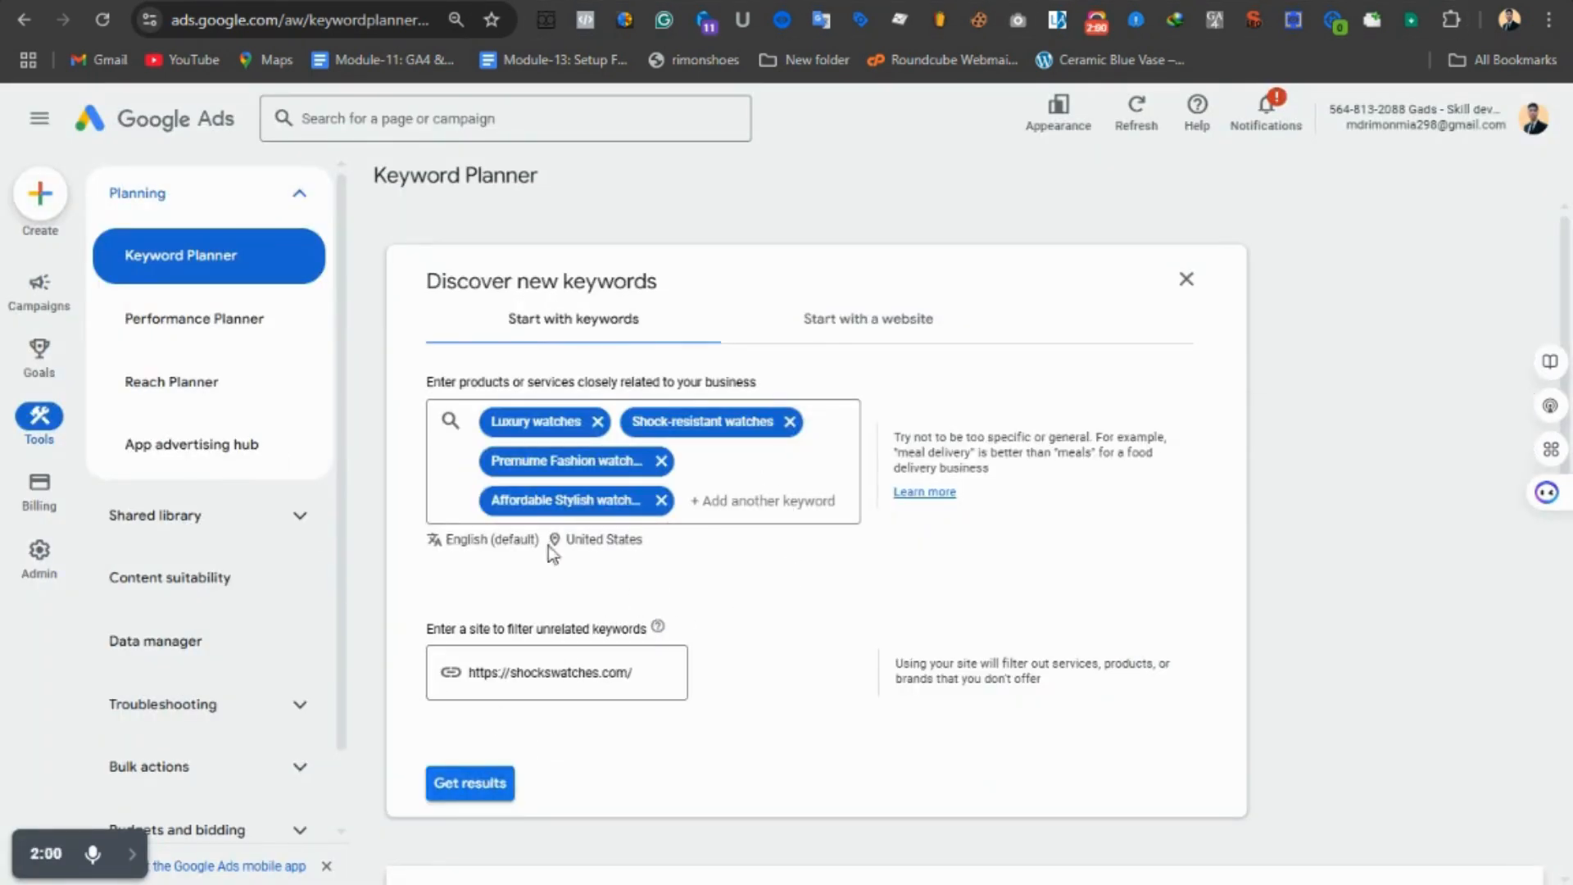
pyautogui.click(502, 787)
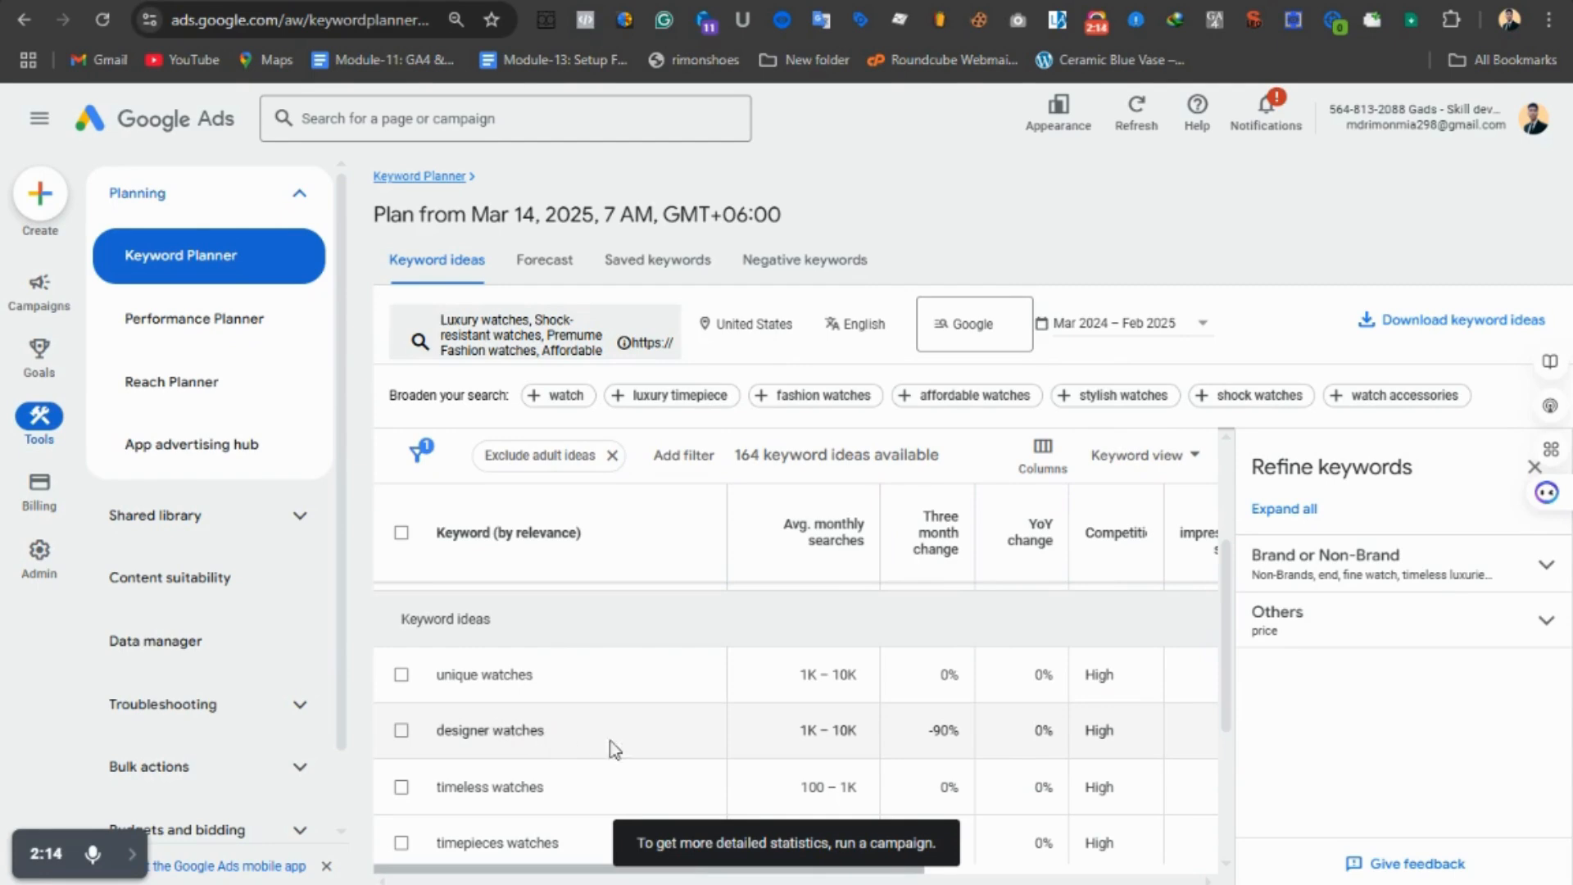
# - Close the keyword refinement suggestions and raise the rows shown per page so all keyword ideas fit on one page
pyautogui.click(1531, 471)
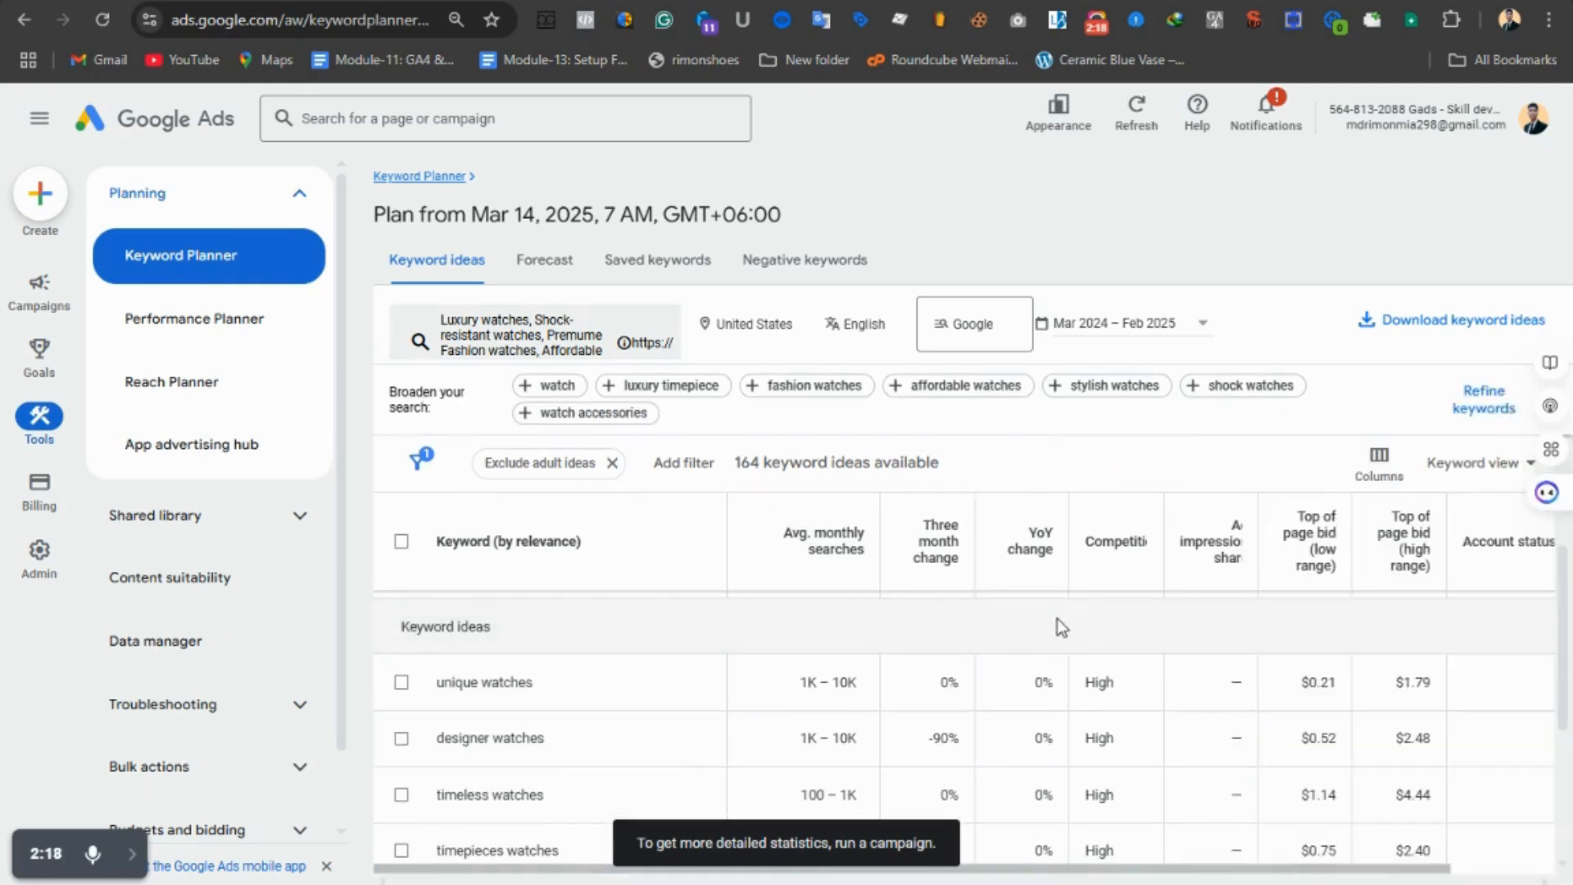
pyautogui.scroll(-1, 824, 731)
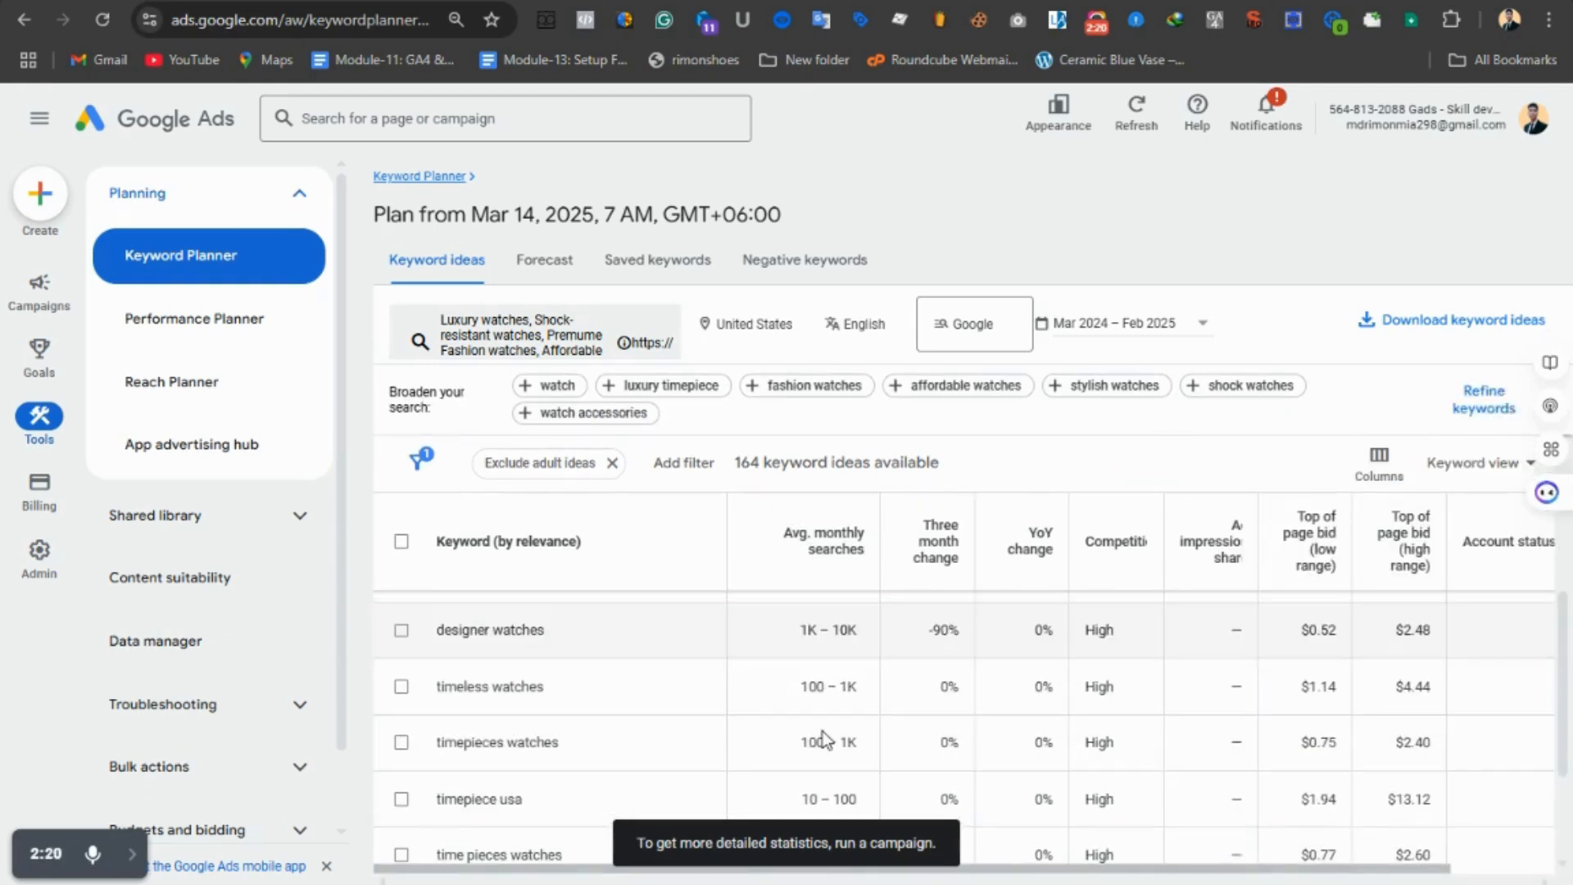
pyautogui.scroll(-2, 831, 735)
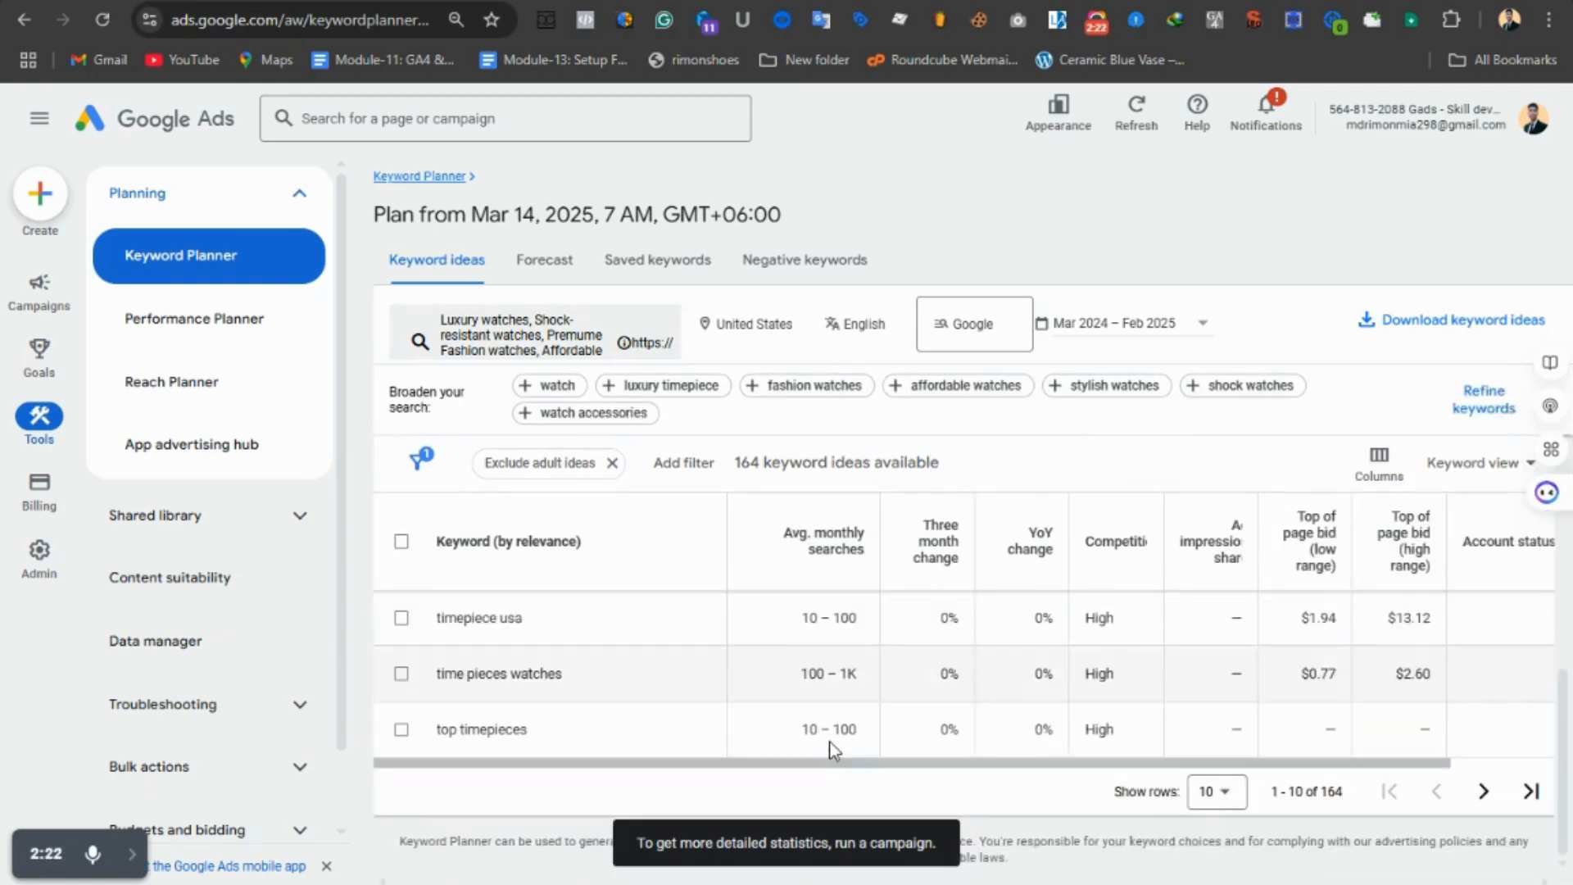
pyautogui.click(1218, 791)
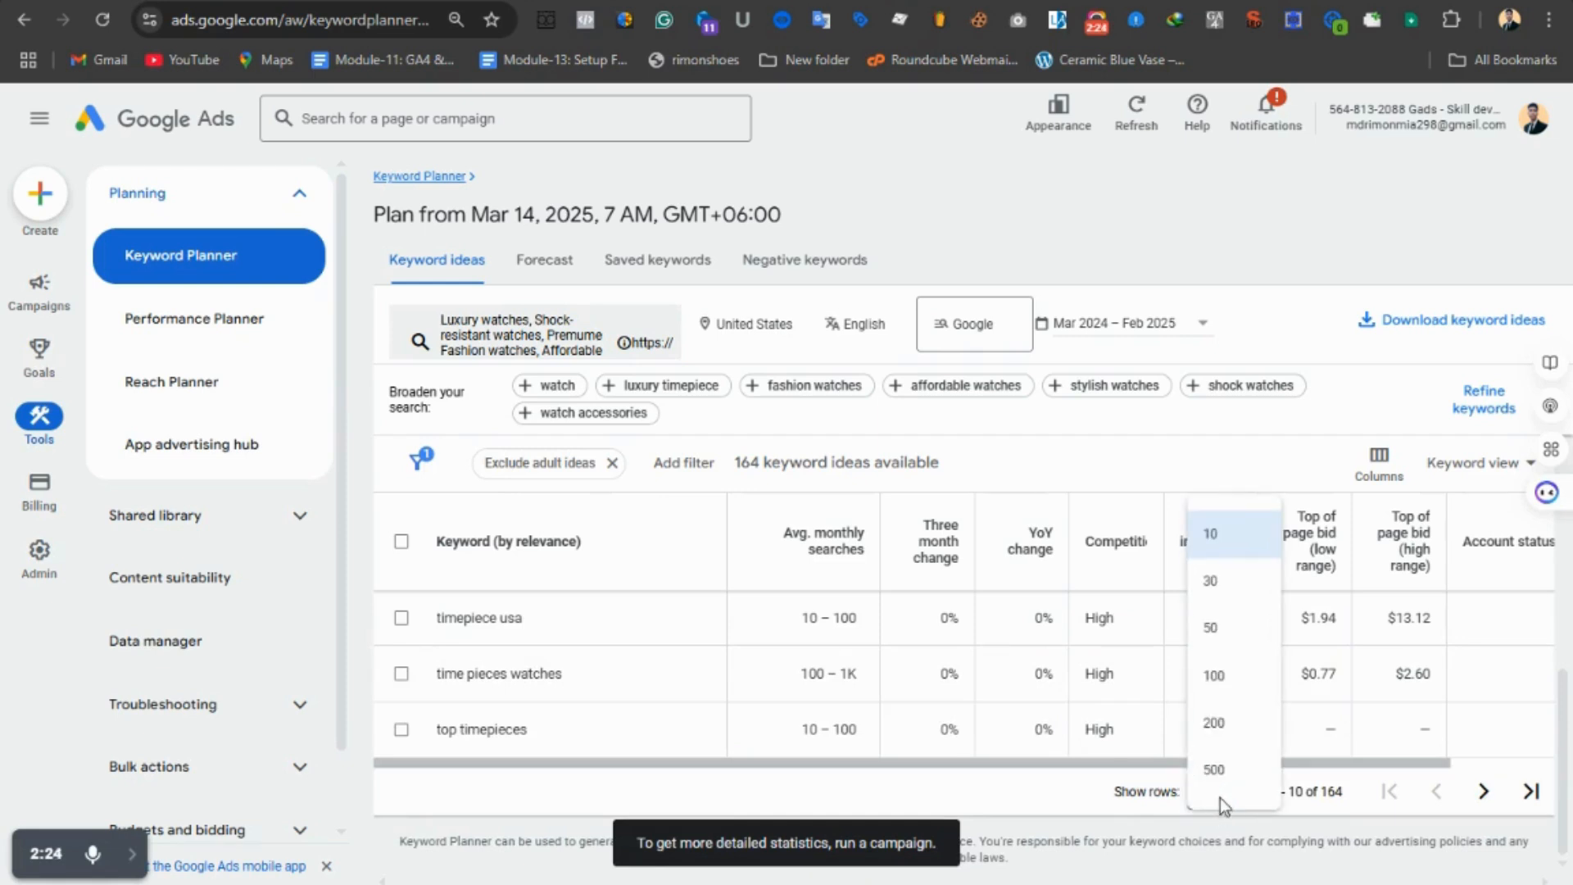
pyautogui.click(1210, 742)
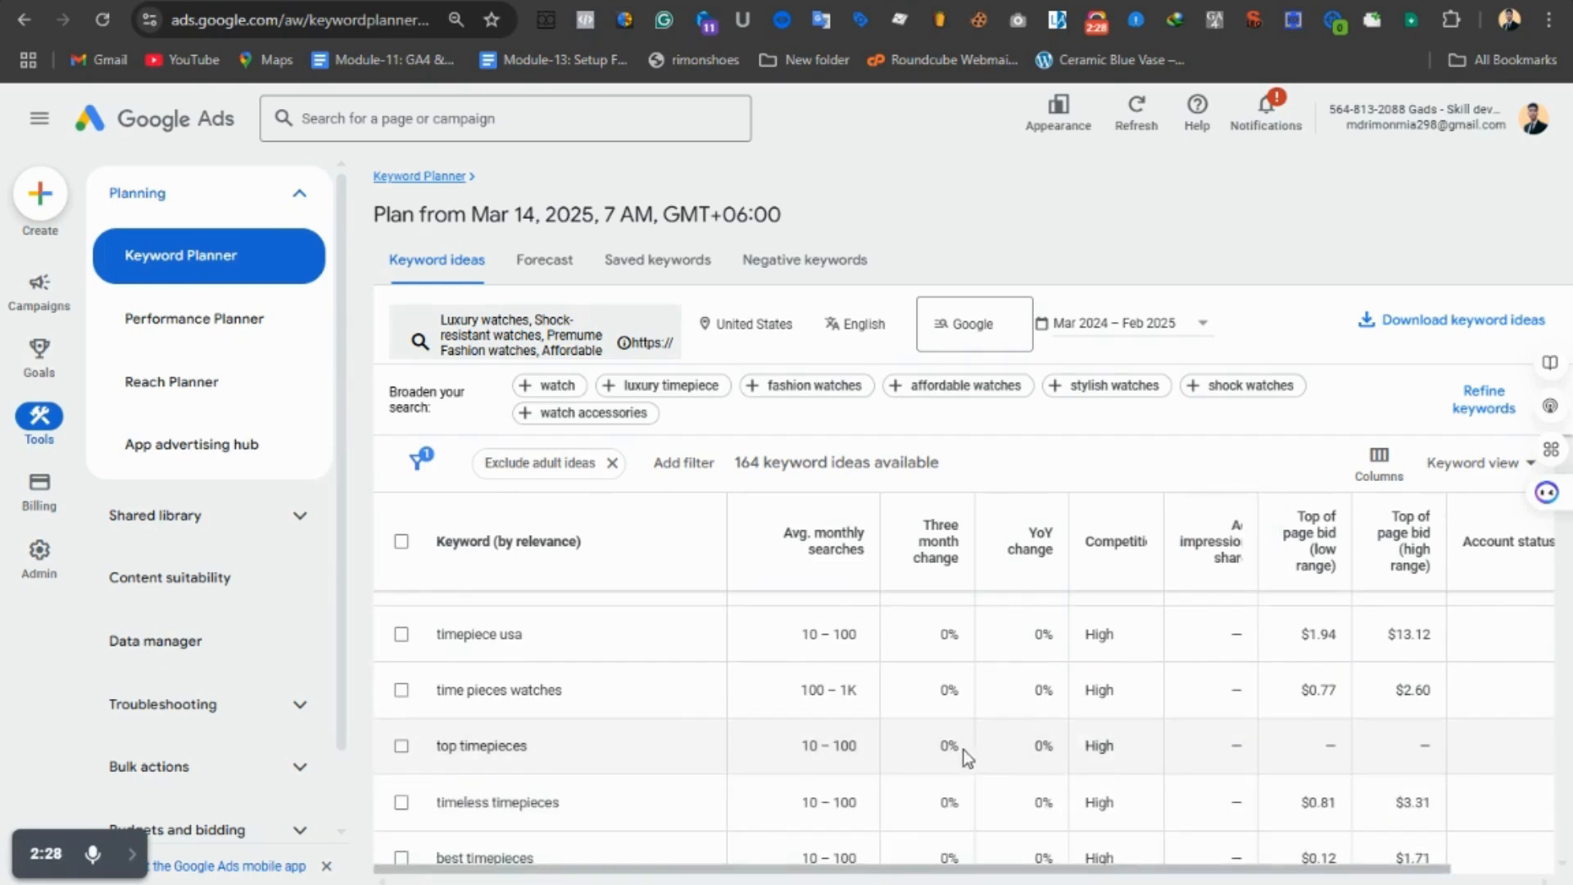
# - Select the keywords "luxury watches" and "unique watches" in the keyword results table
pyautogui.scroll(8, 964, 749)
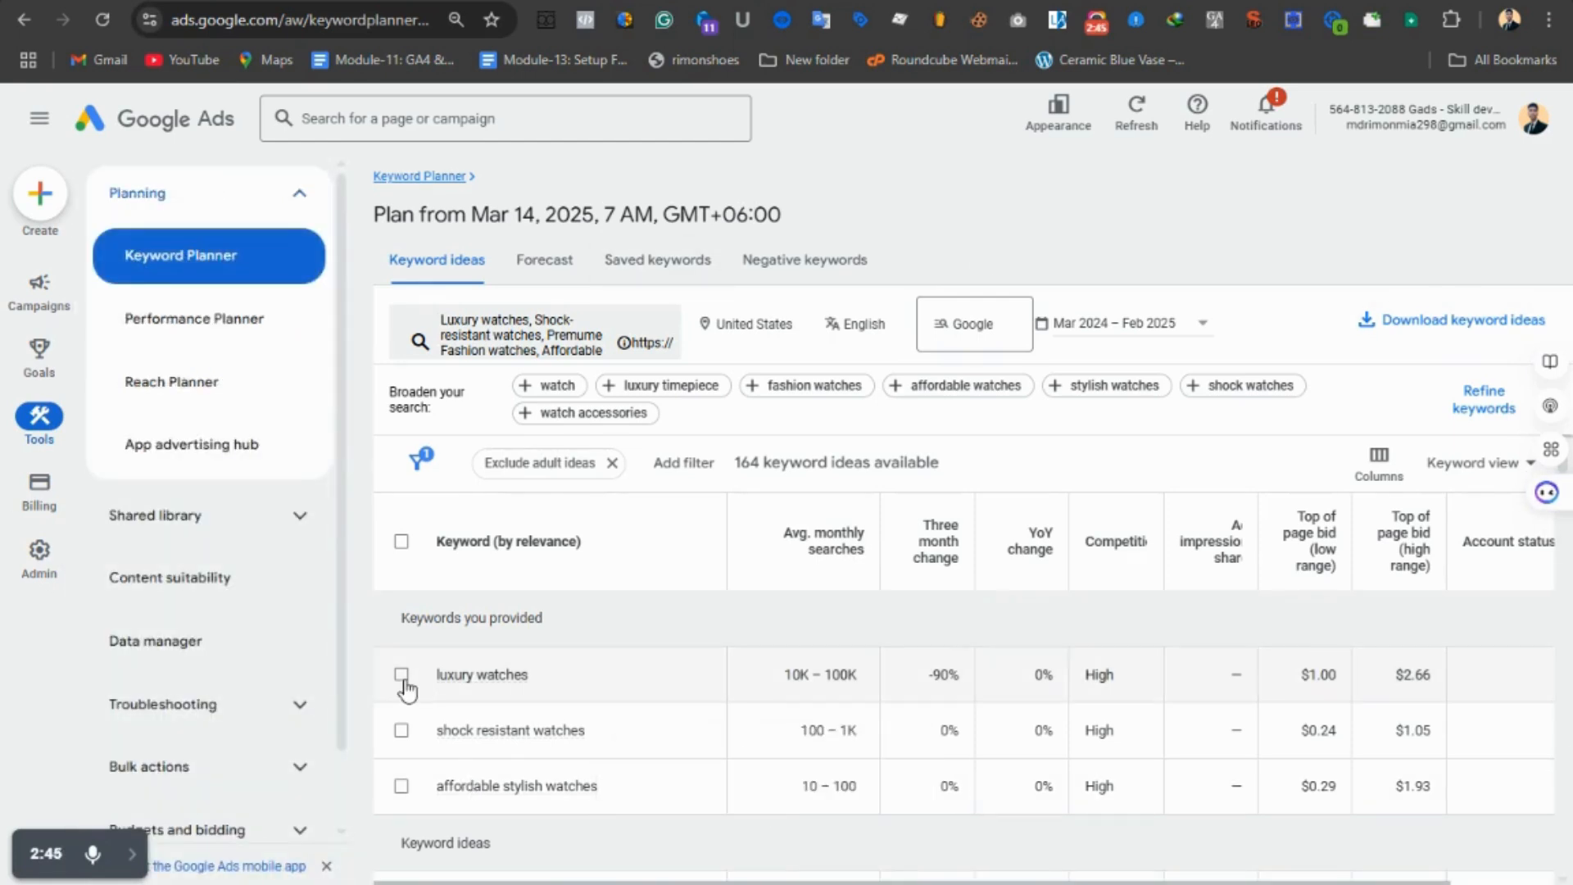
pyautogui.click(402, 675)
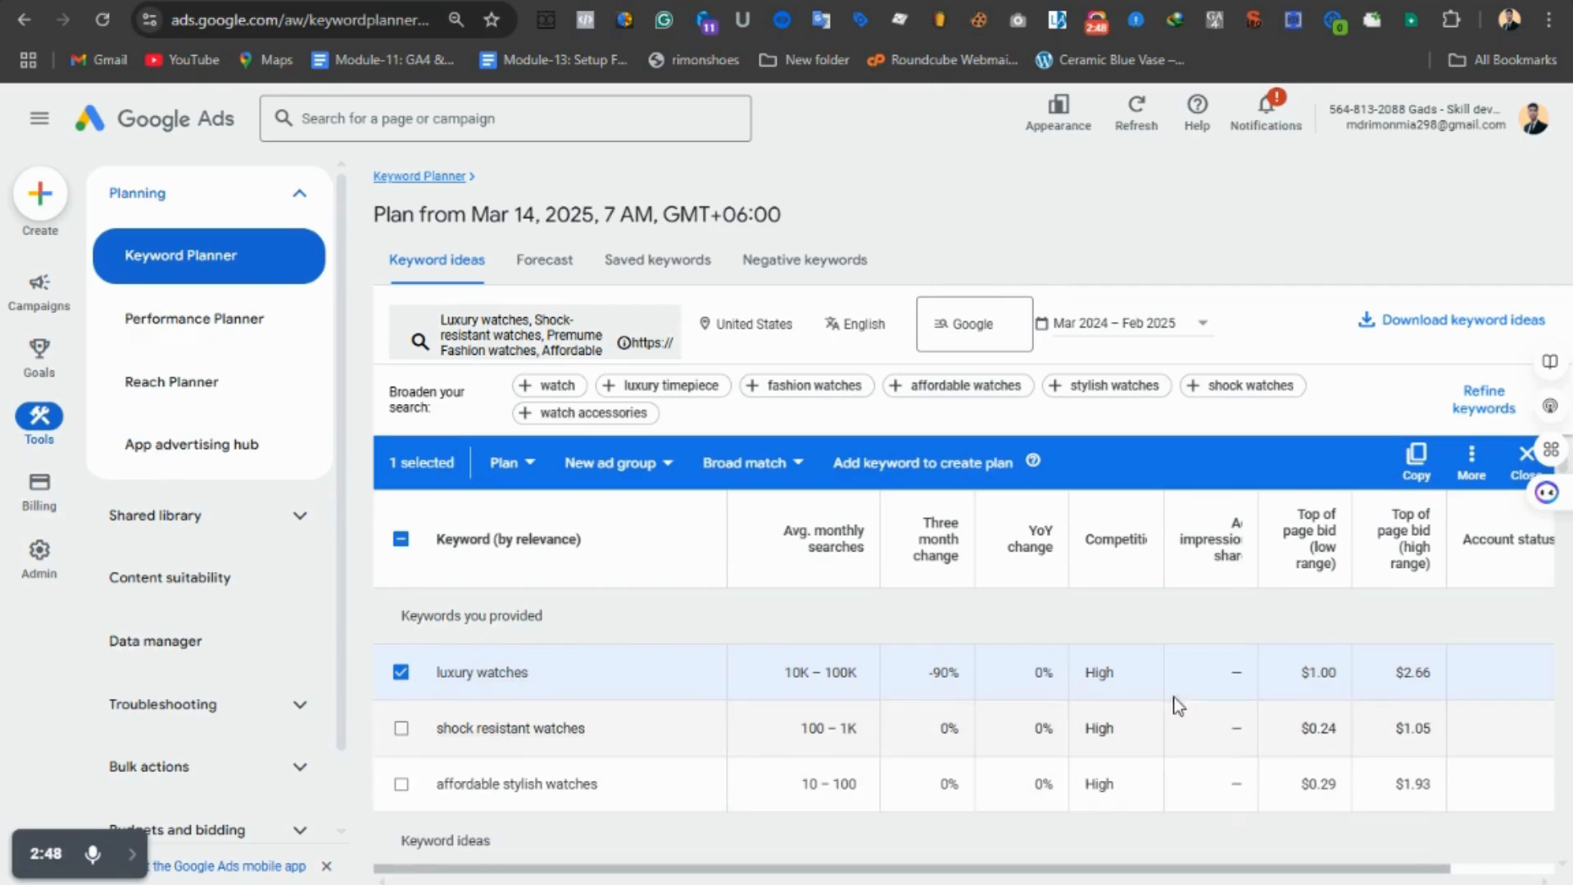
pyautogui.scroll(-2, 539, 820)
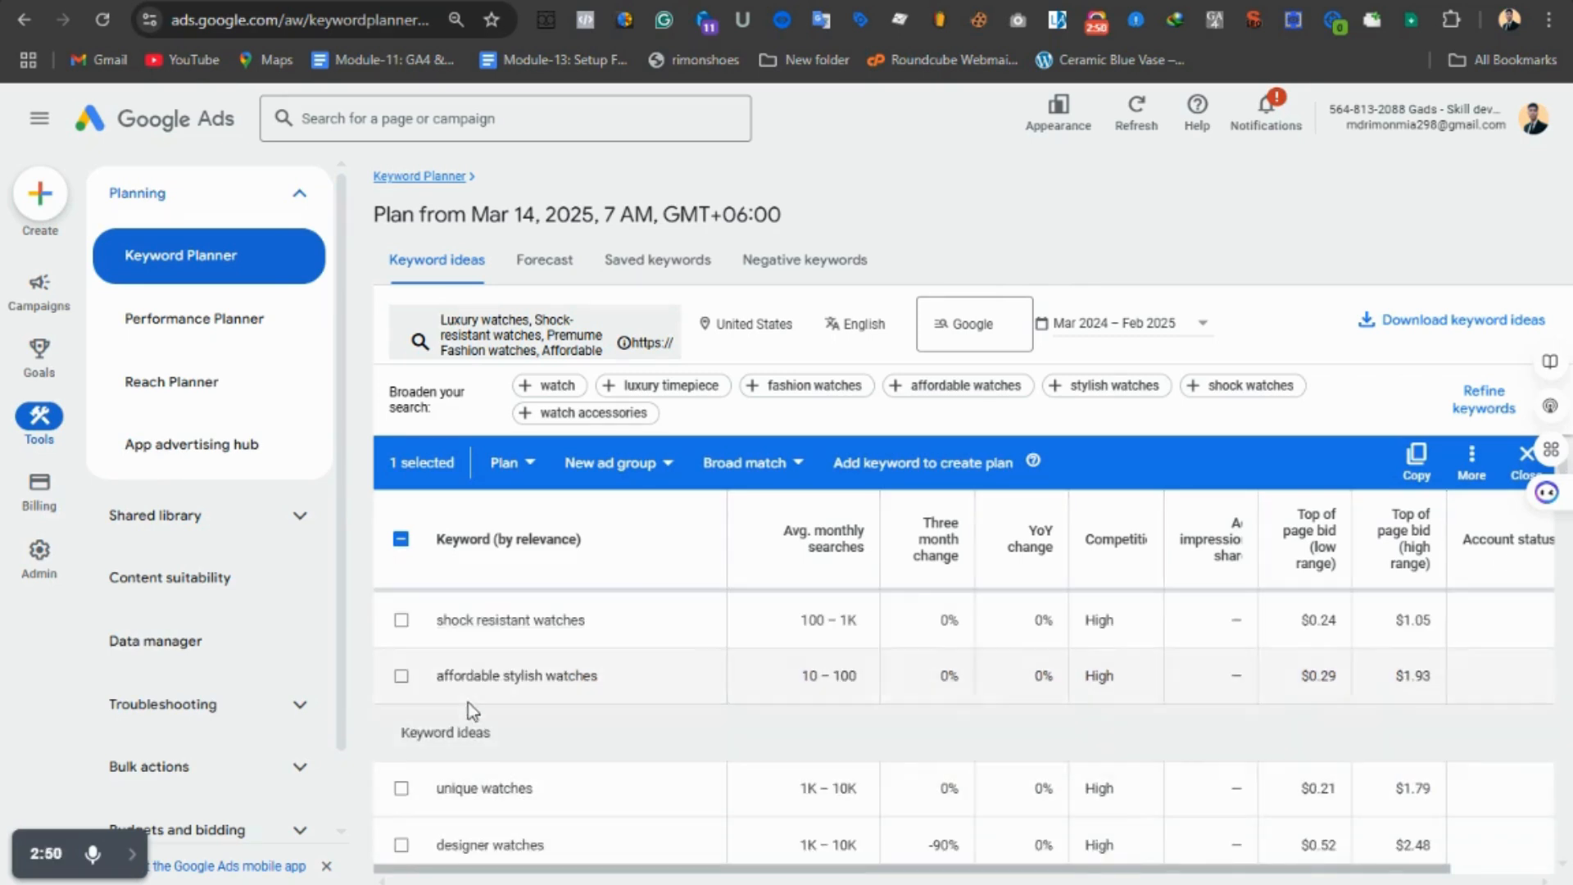
pyautogui.click(400, 789)
# - Select the keyword ideas "luxury watches for men", "mens designer watches" and "expensive watches for men", leaving "expensive watches" unselected
pyautogui.scroll(-2, 501, 822)
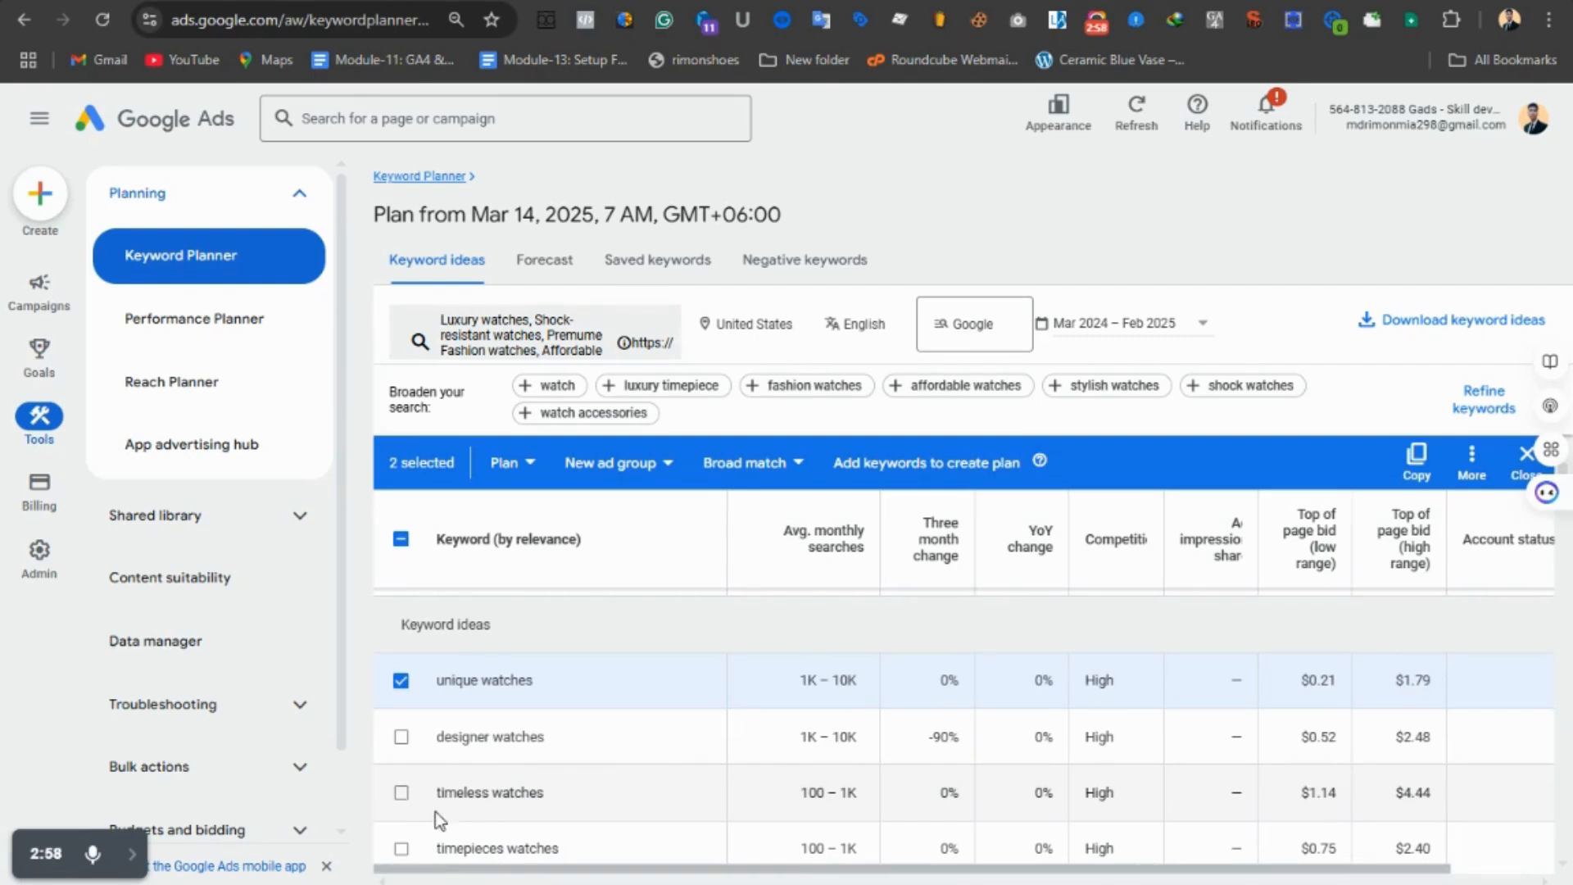
pyautogui.scroll(-2, 440, 823)
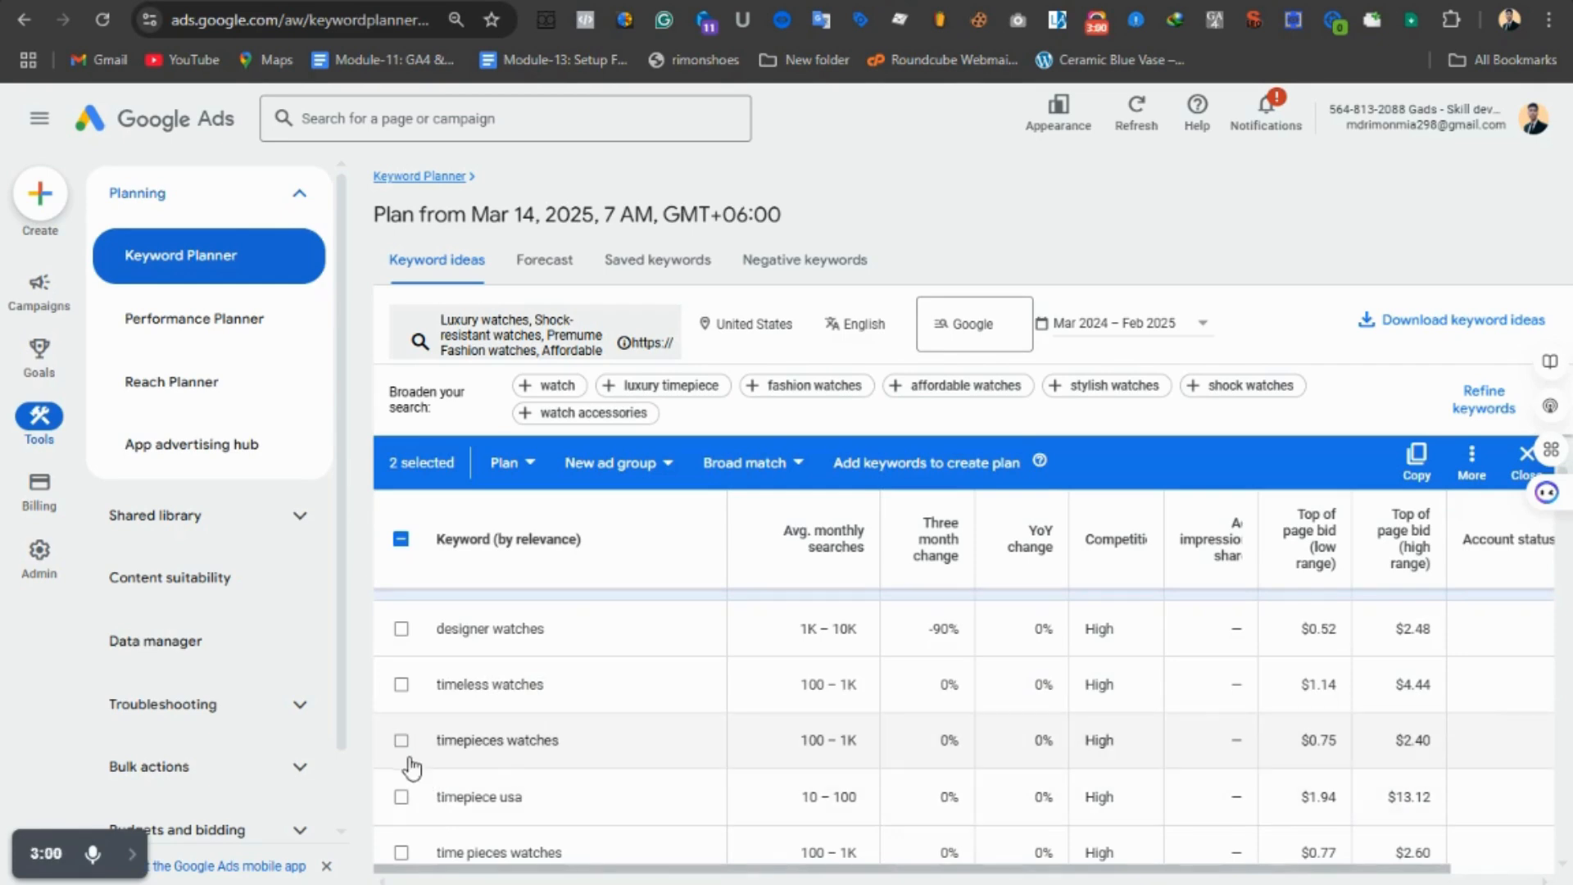
pyautogui.scroll(-2, 516, 836)
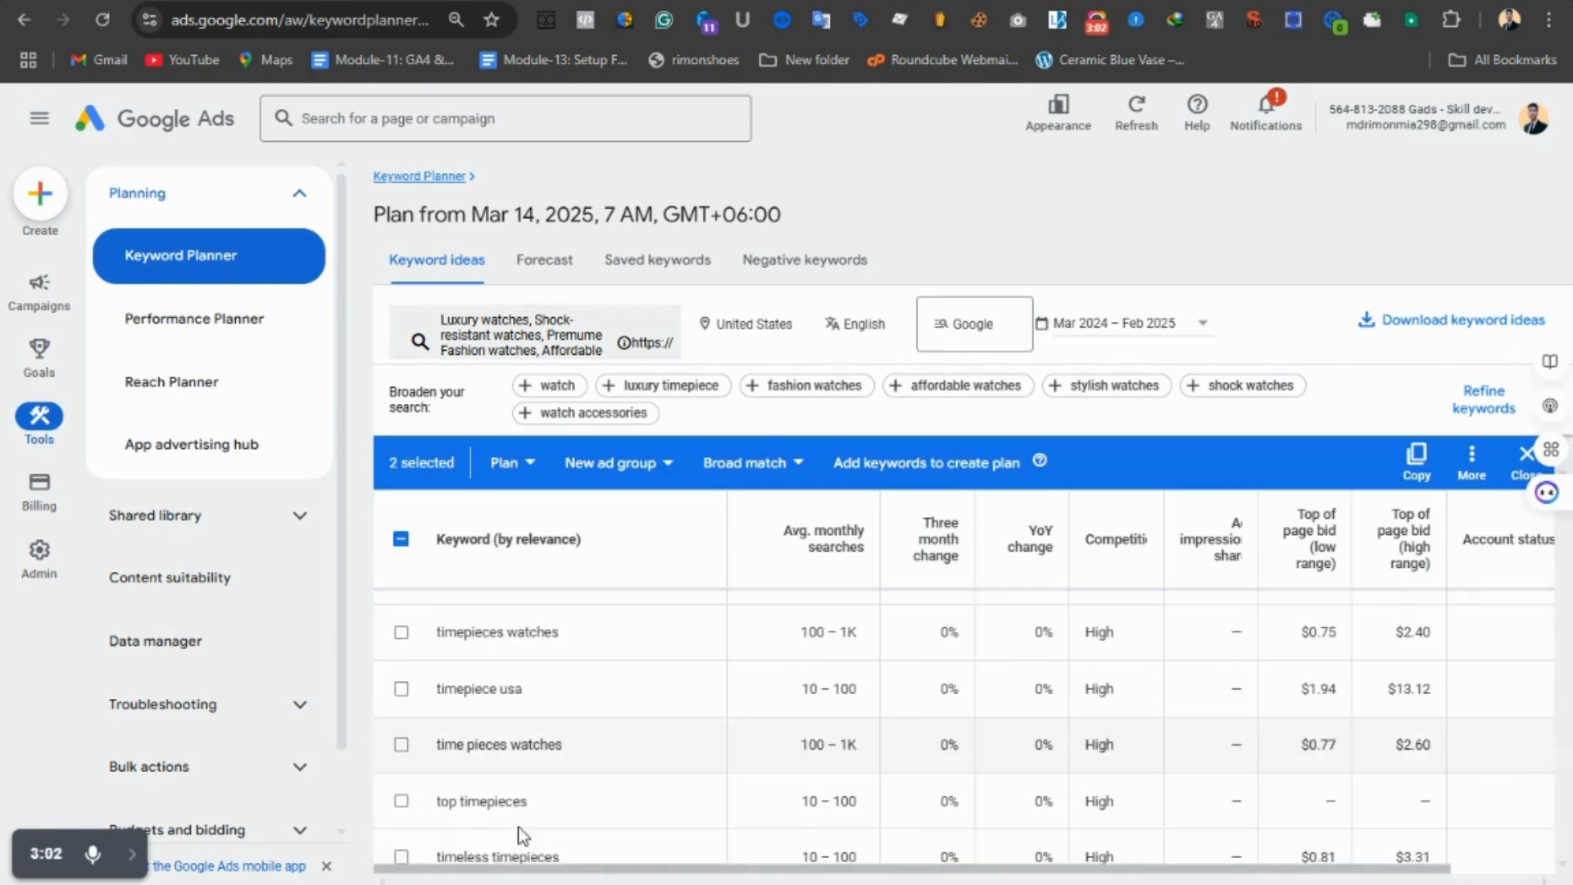
pyautogui.scroll(-2, 517, 836)
pyautogui.scroll(-2, 518, 834)
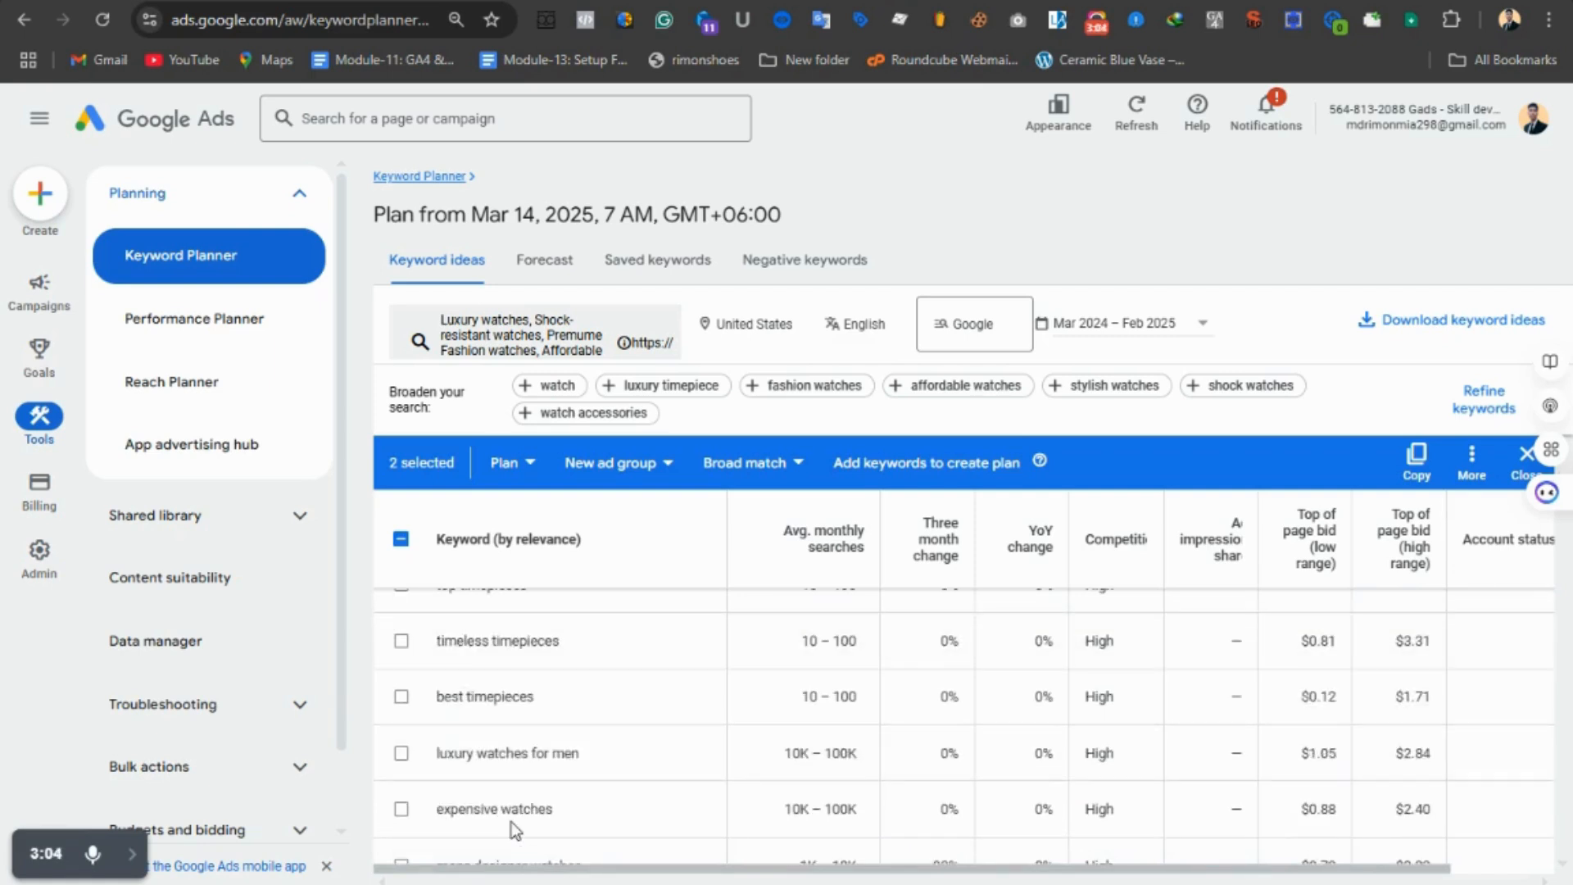
pyautogui.click(402, 754)
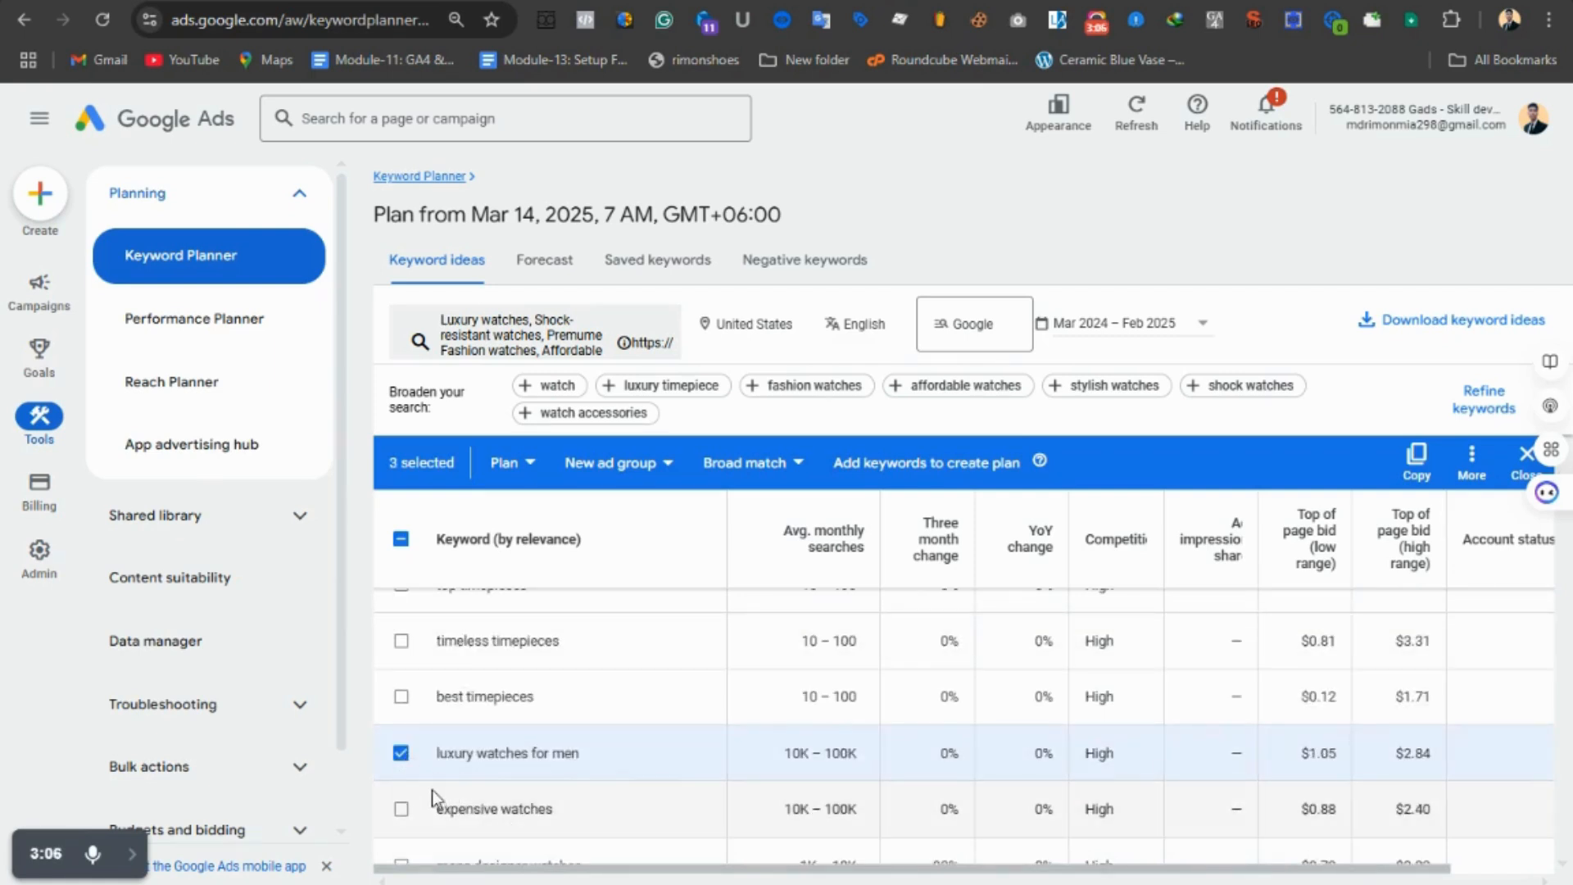
pyautogui.click(401, 811)
pyautogui.scroll(-2, 457, 813)
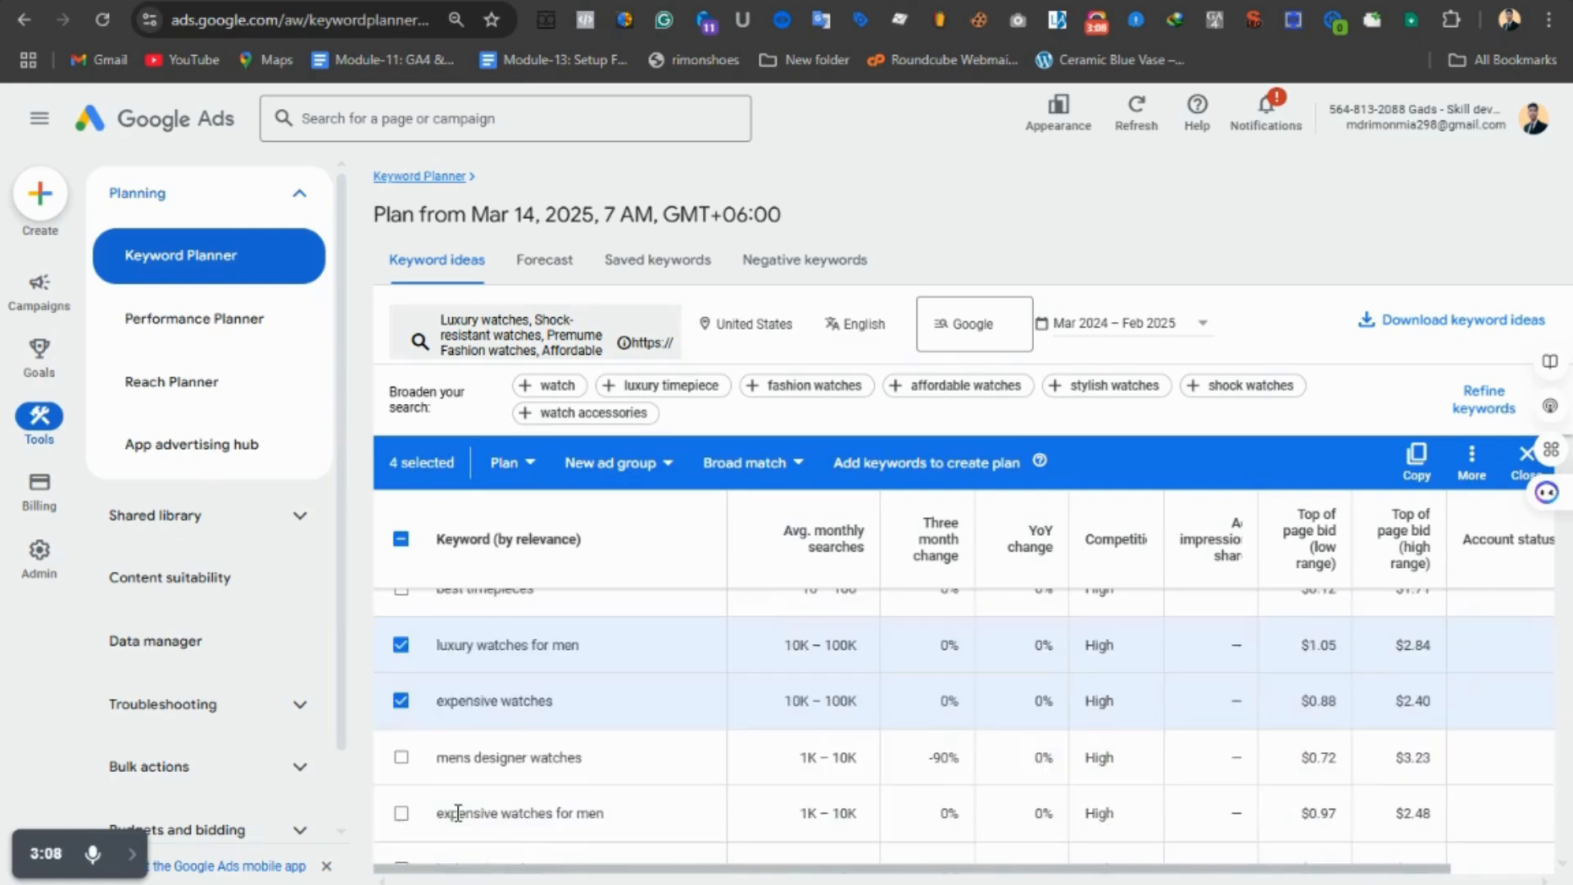
pyautogui.click(402, 757)
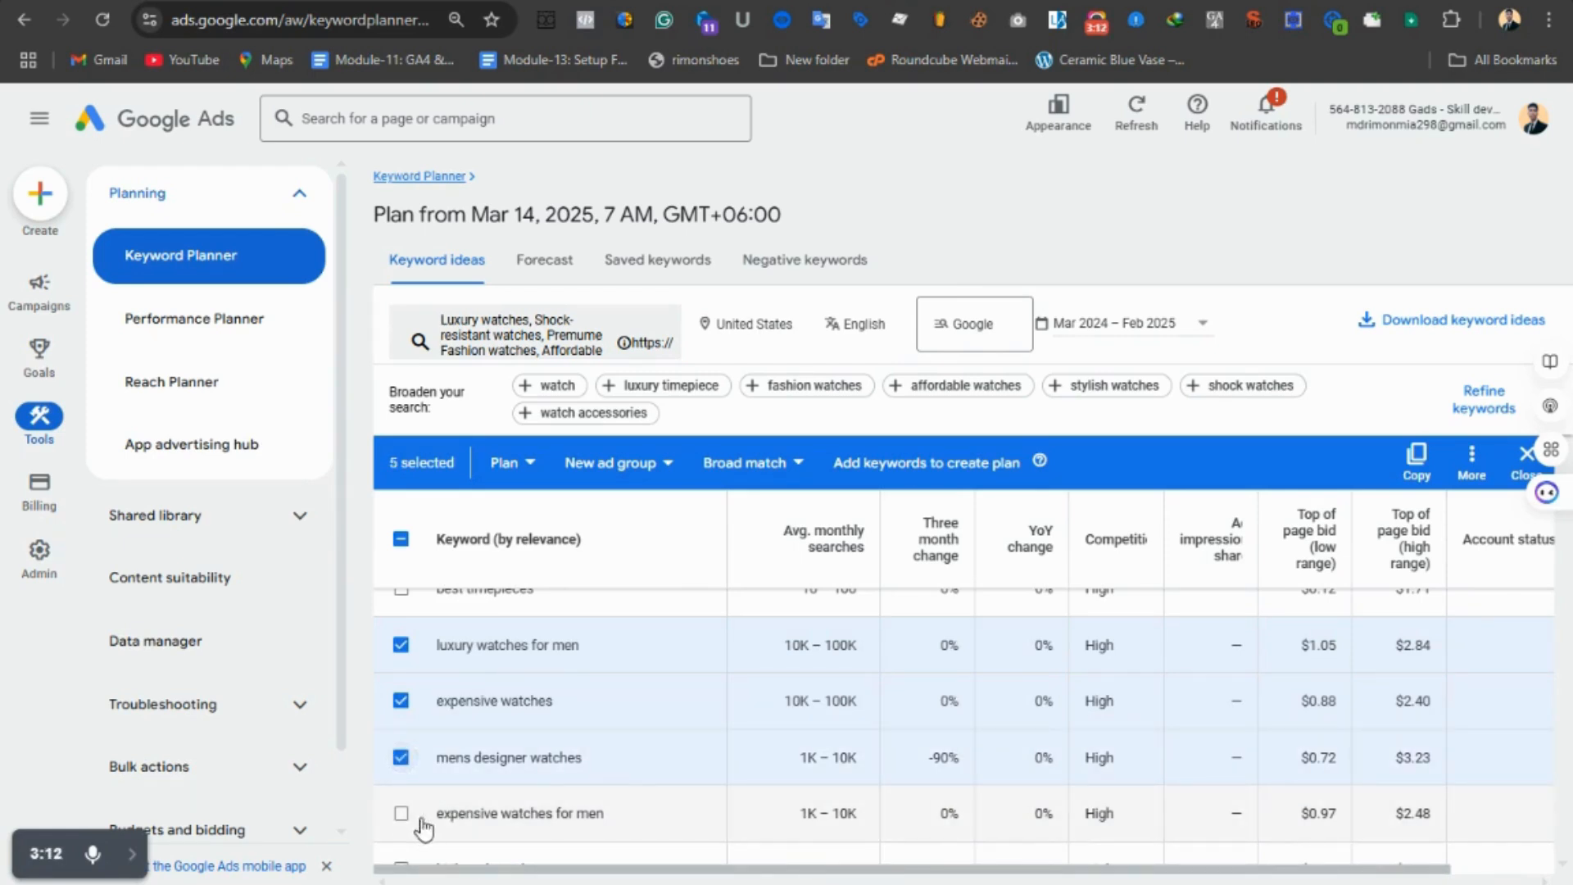
pyautogui.click(403, 705)
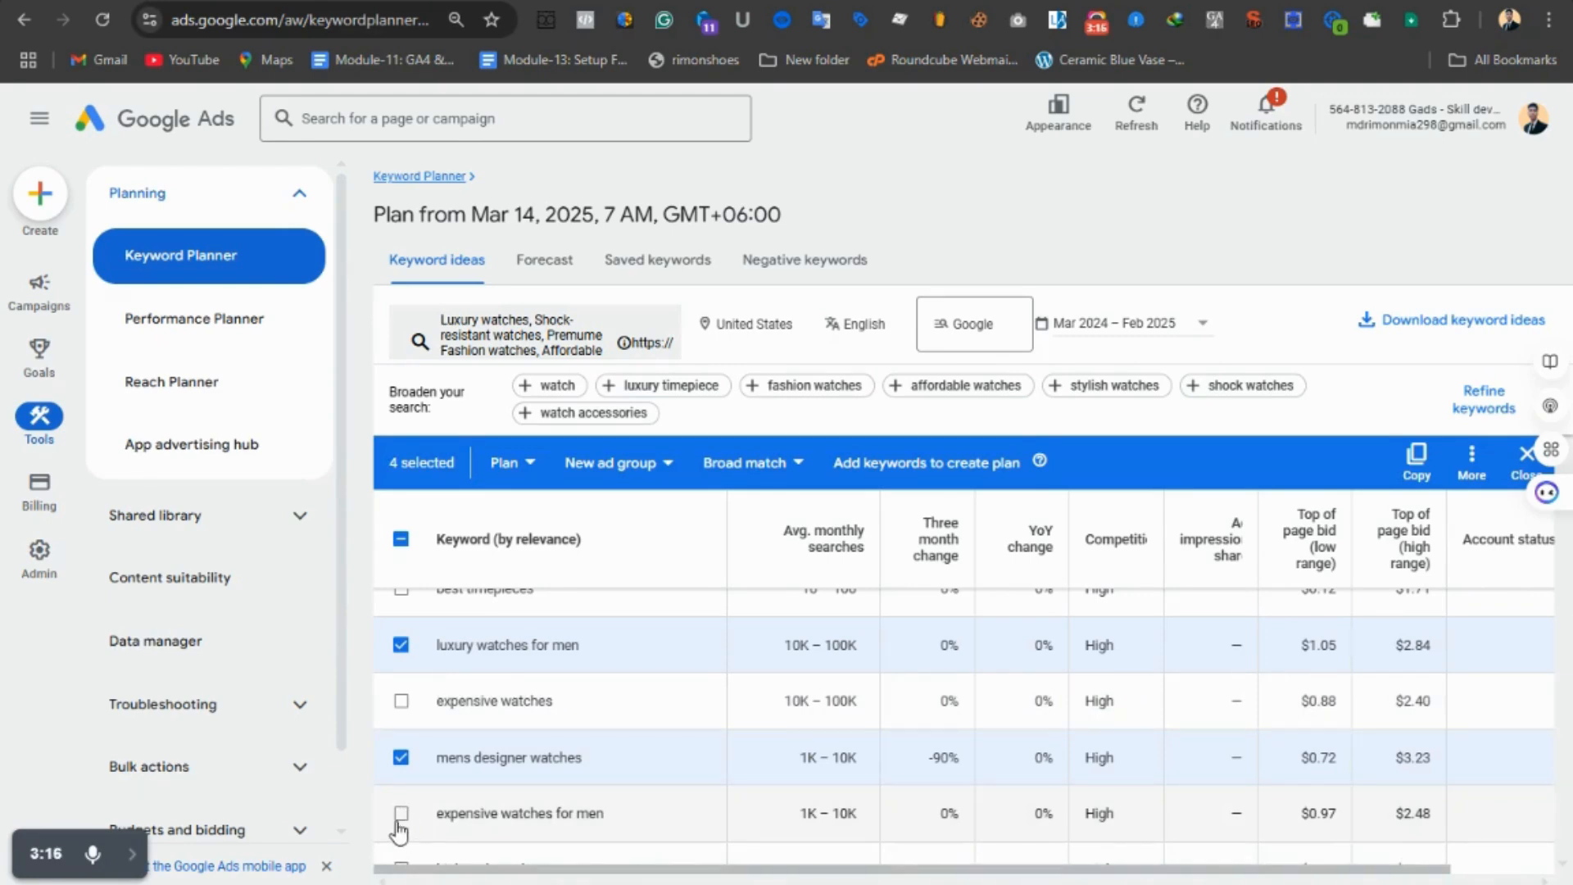
pyautogui.click(401, 816)
# - Add "best luxury watches for men", "high end watches for men" and "mens watches luxury" to the selected keyword ideas
pyautogui.scroll(-1, 554, 799)
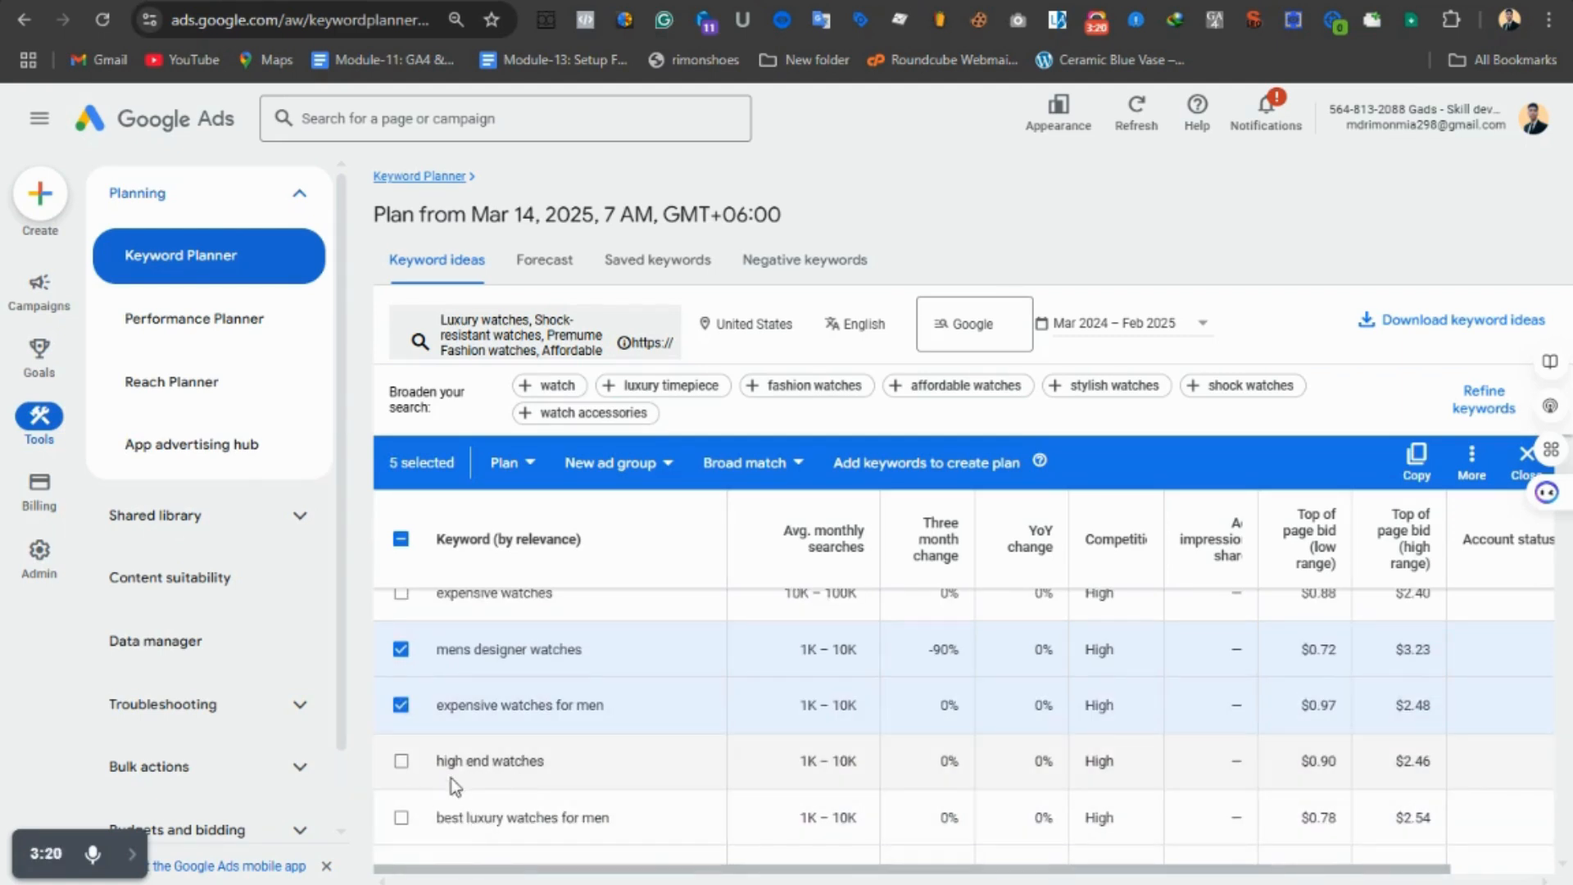
pyautogui.click(403, 819)
pyautogui.scroll(-1, 428, 818)
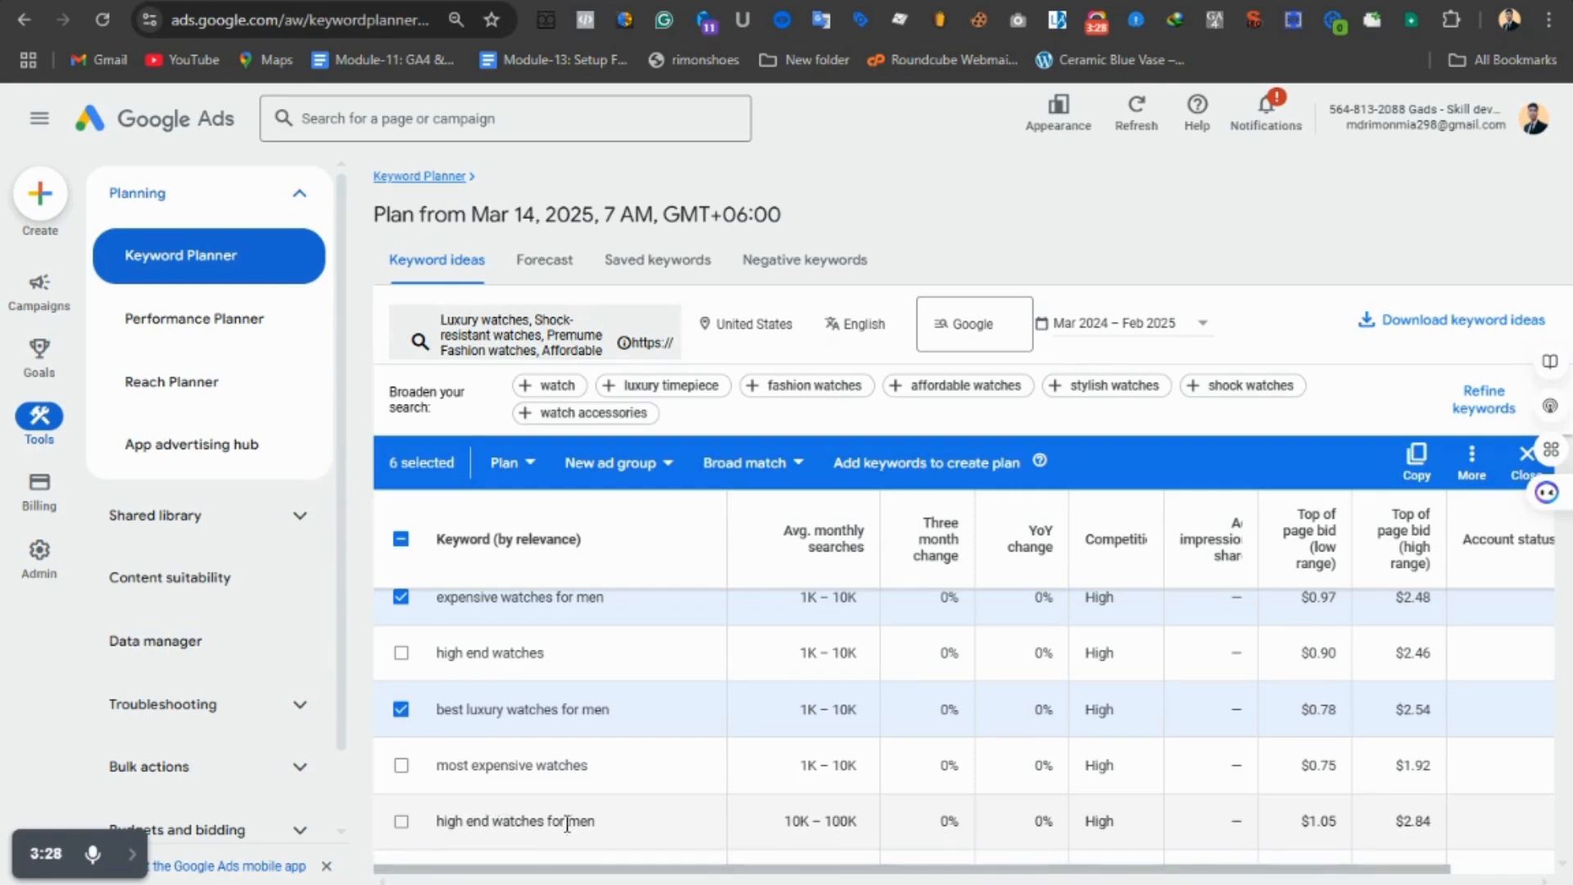
pyautogui.click(401, 821)
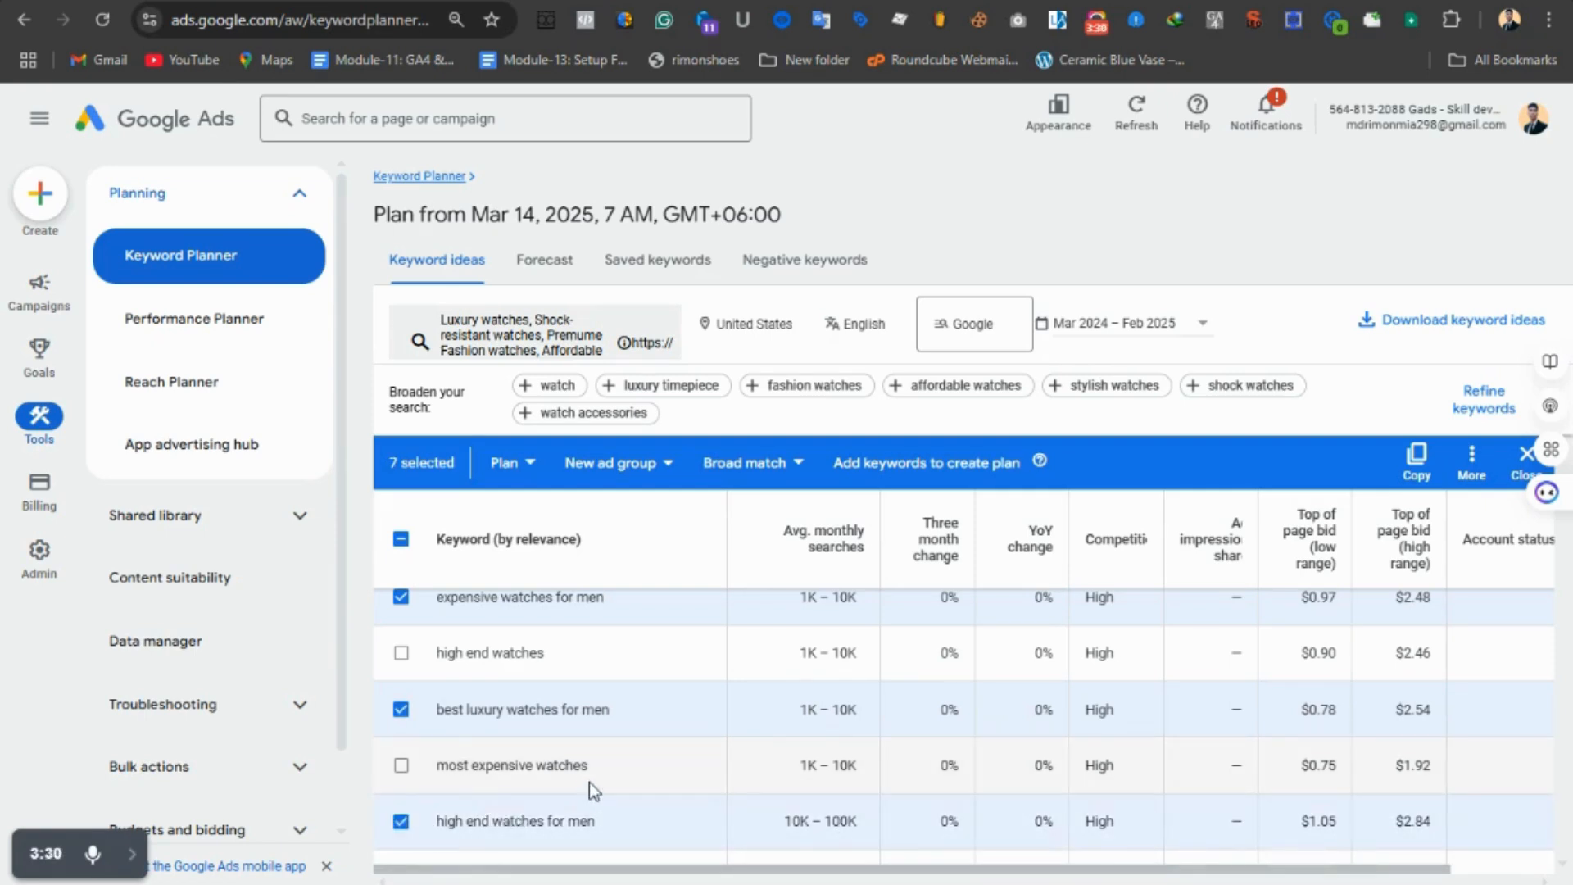
pyautogui.scroll(-1, 589, 782)
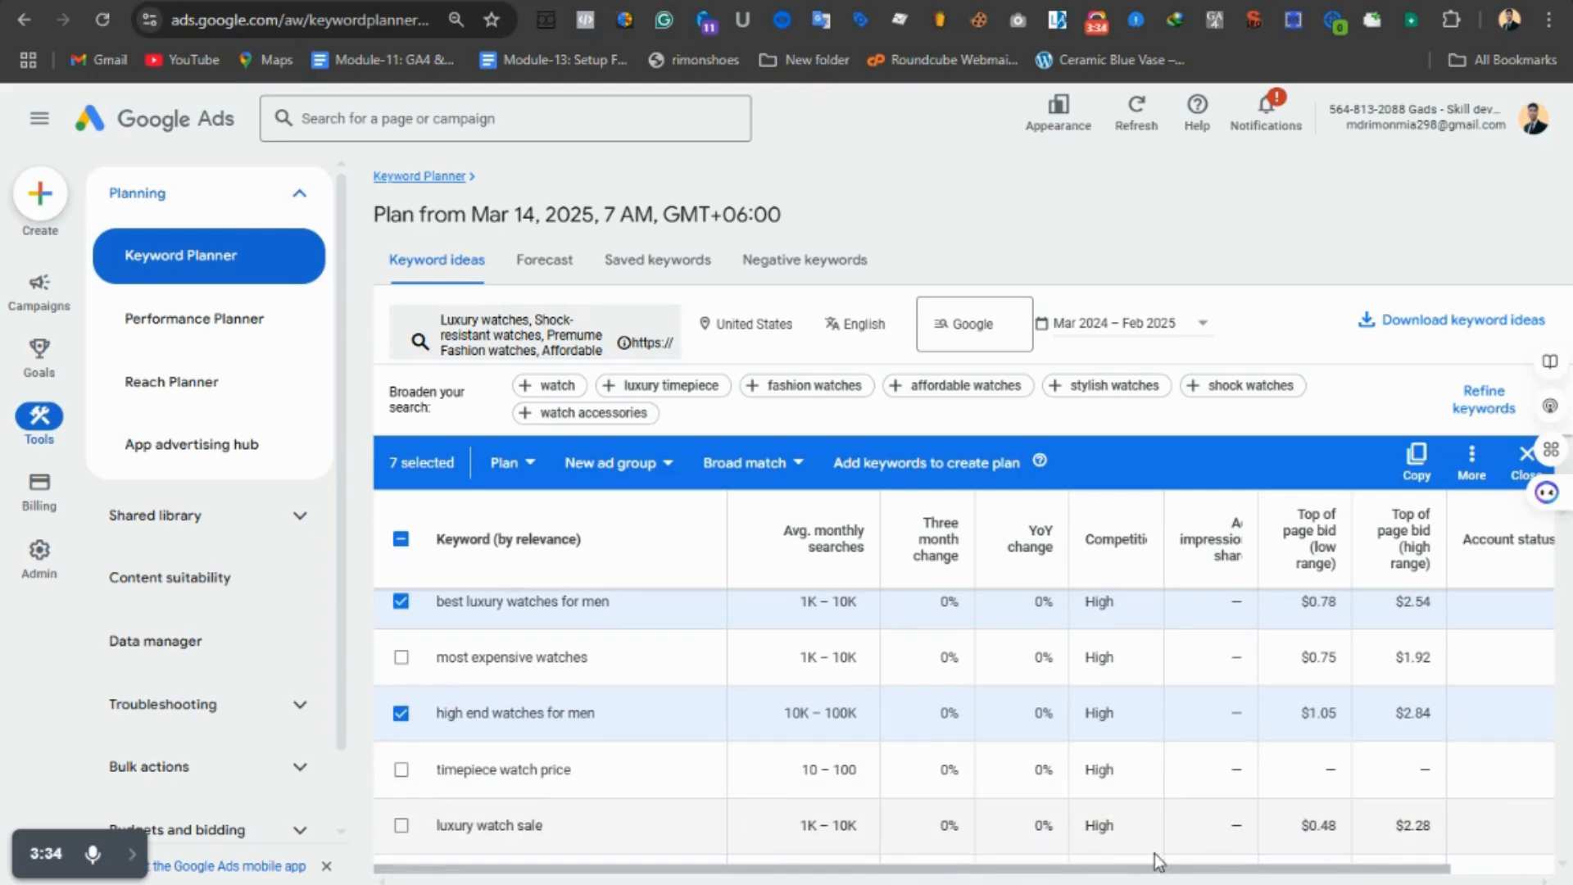
pyautogui.scroll(-1, 542, 814)
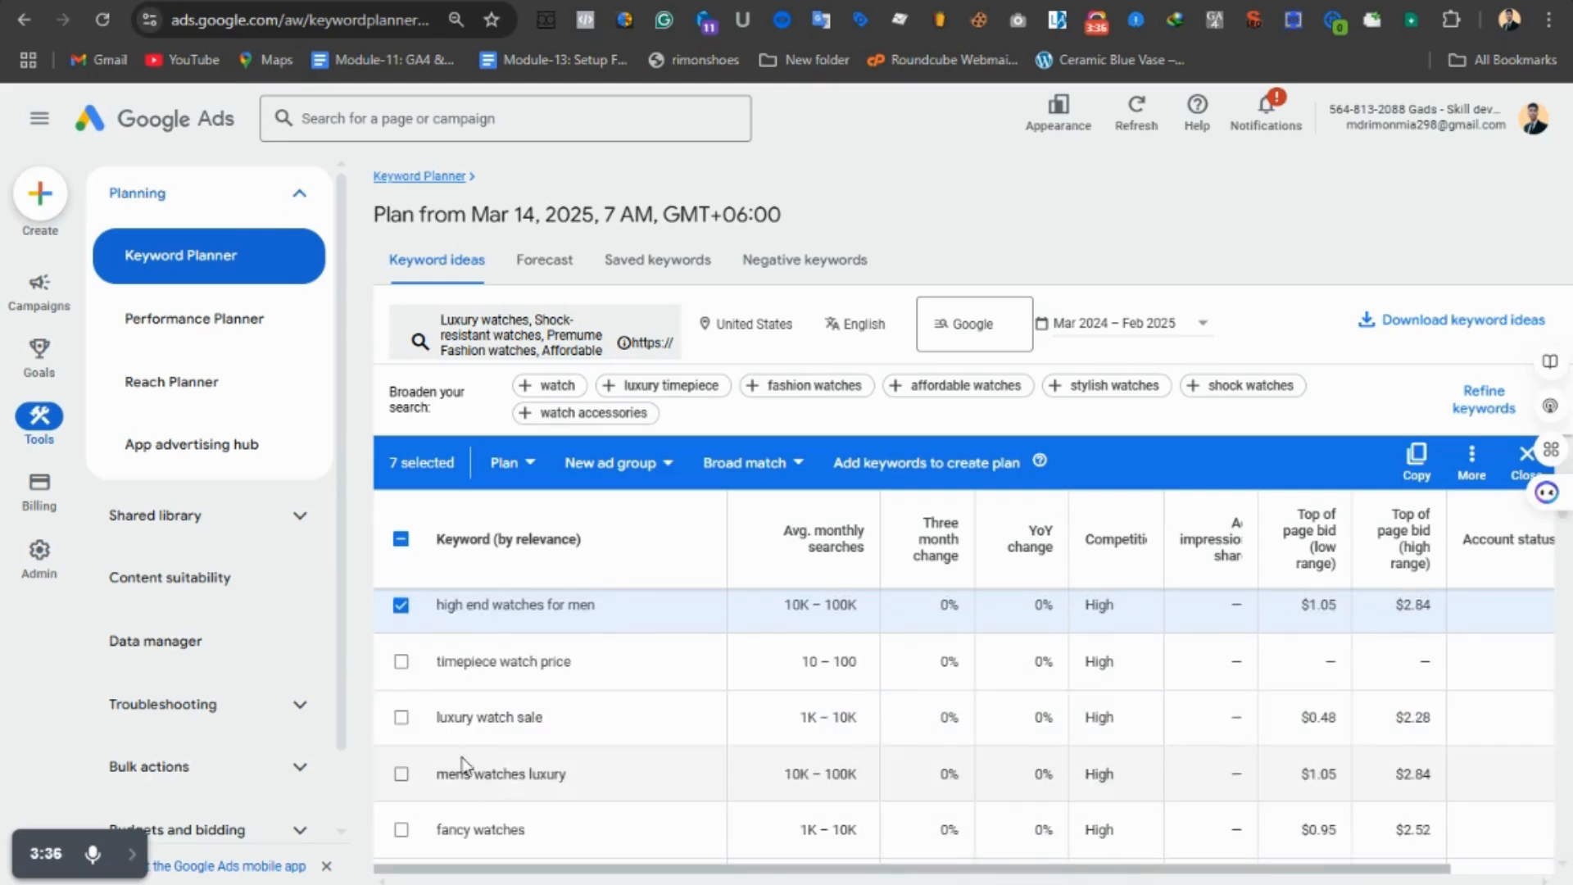
pyautogui.click(401, 774)
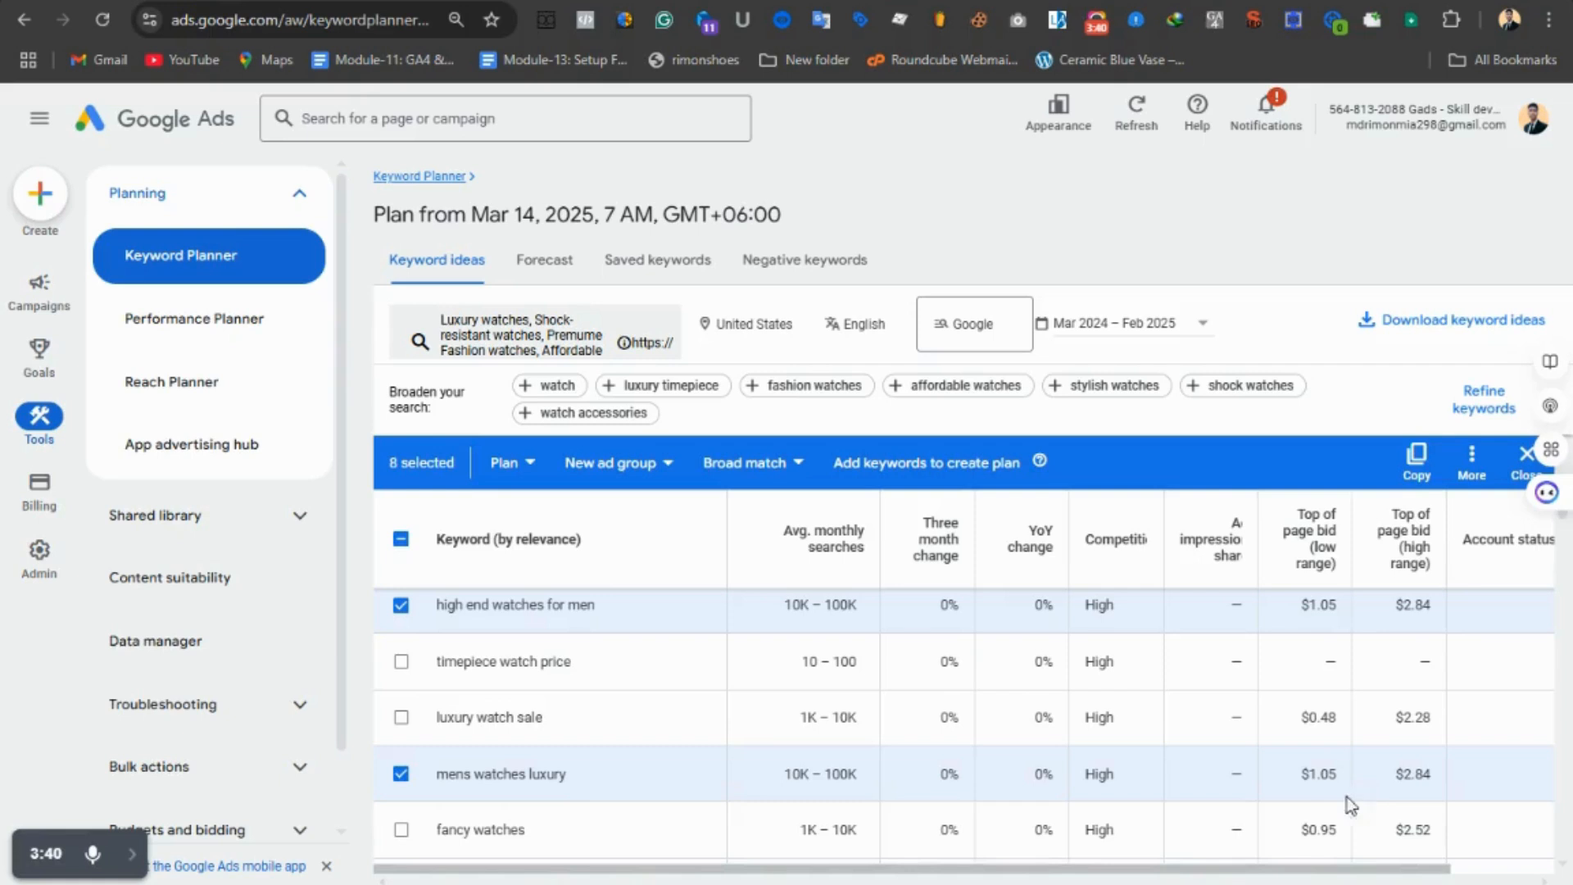
# - Add "fancy watches for men", "premium watches", "best designed watches" and "premium watches for men" to the selected keyword ideas
pyautogui.scroll(-2, 505, 770)
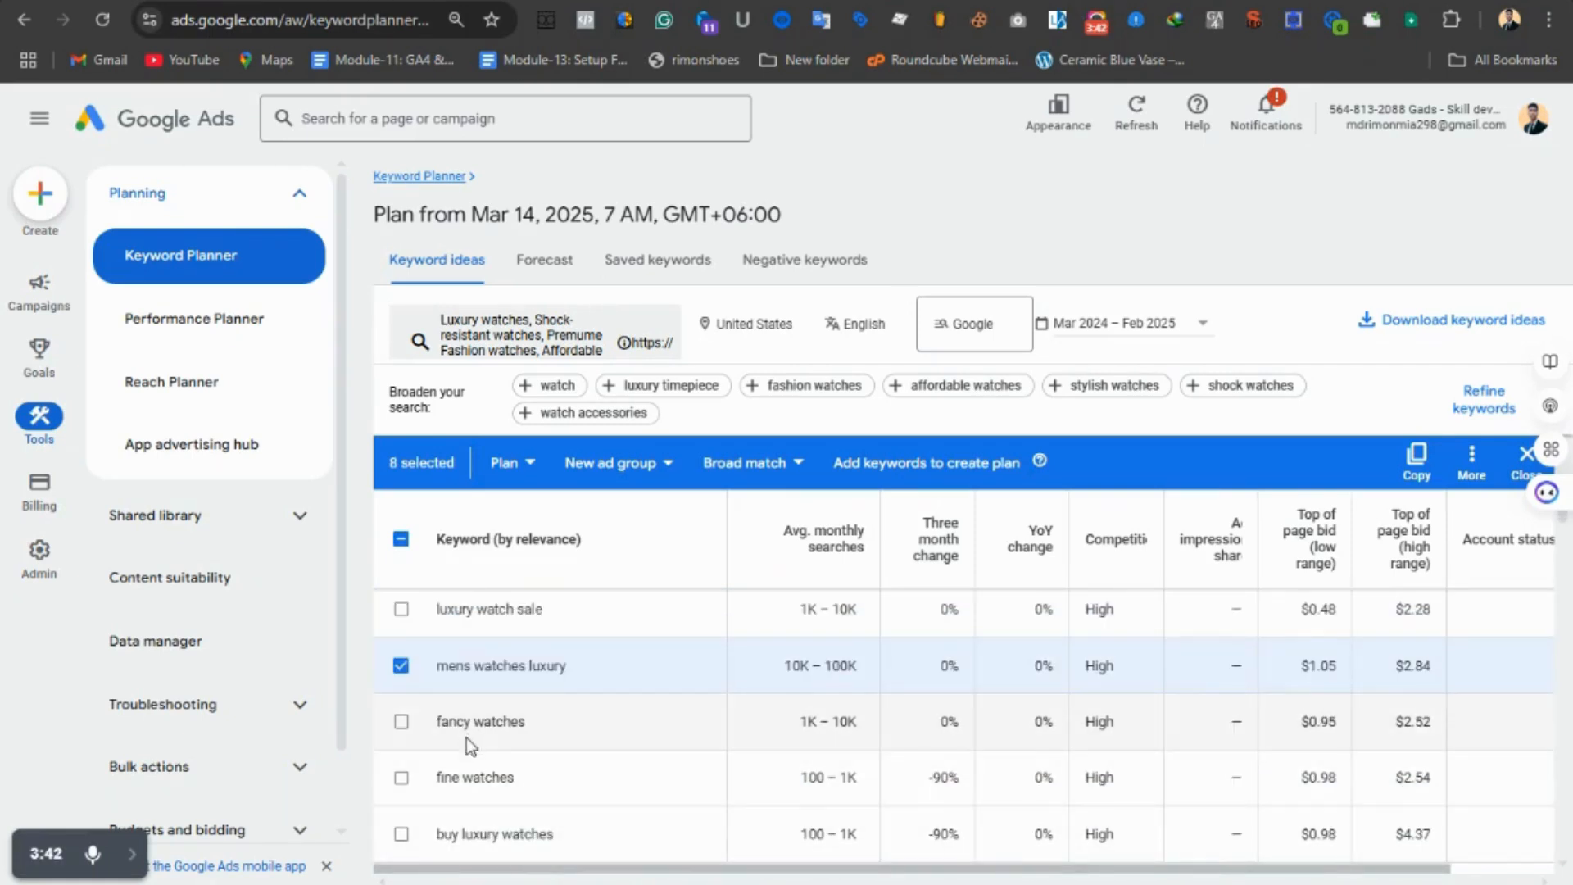
pyautogui.scroll(-2, 466, 737)
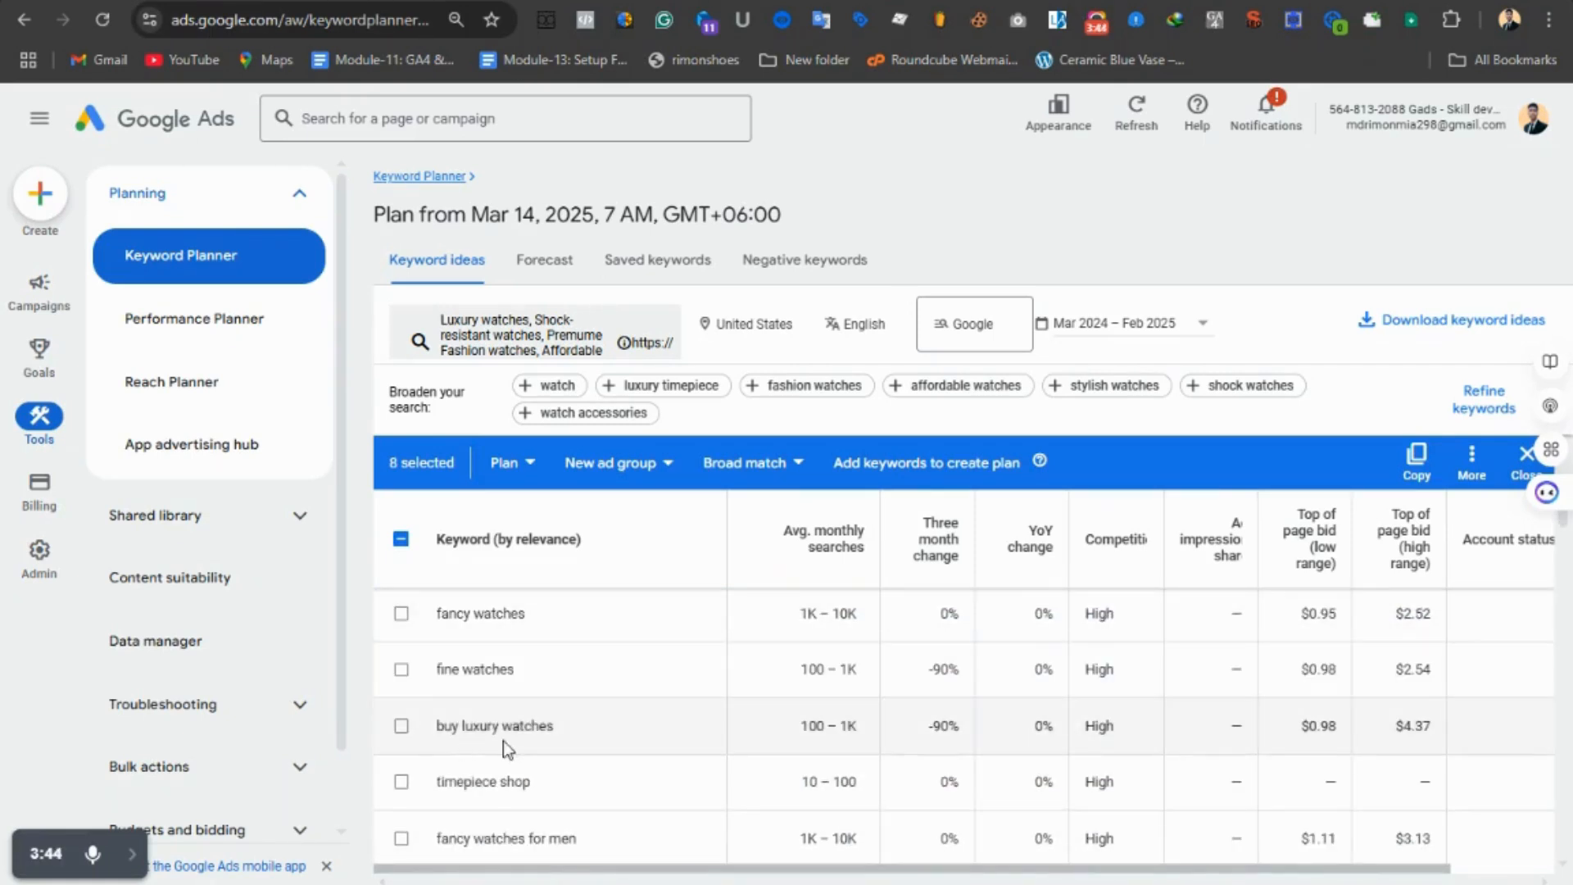
pyautogui.scroll(-3, 503, 740)
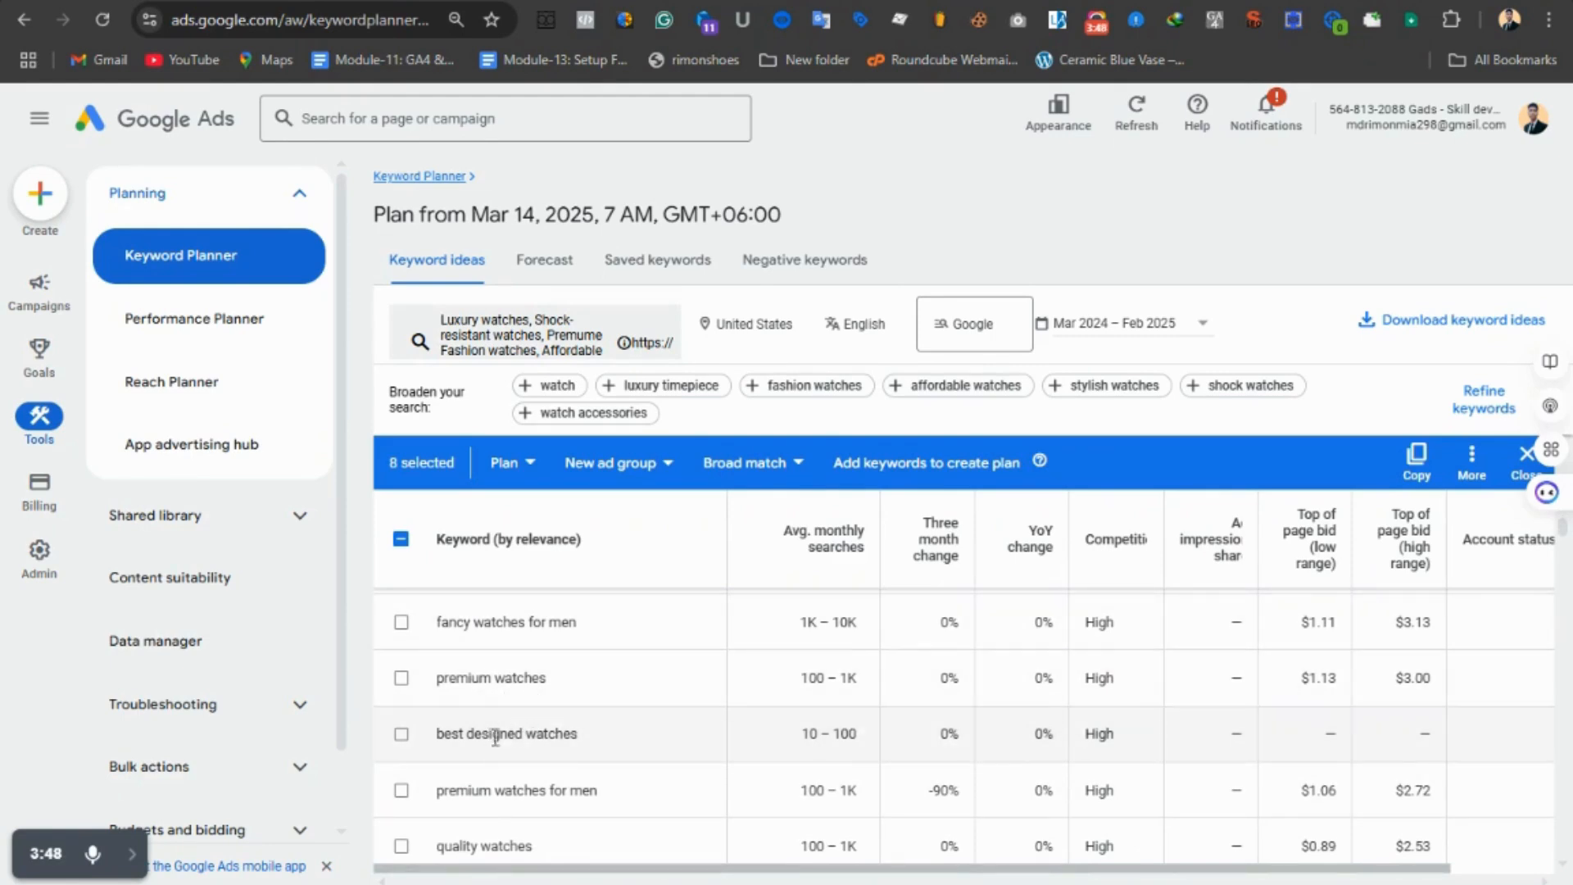
pyautogui.click(403, 624)
pyautogui.click(403, 680)
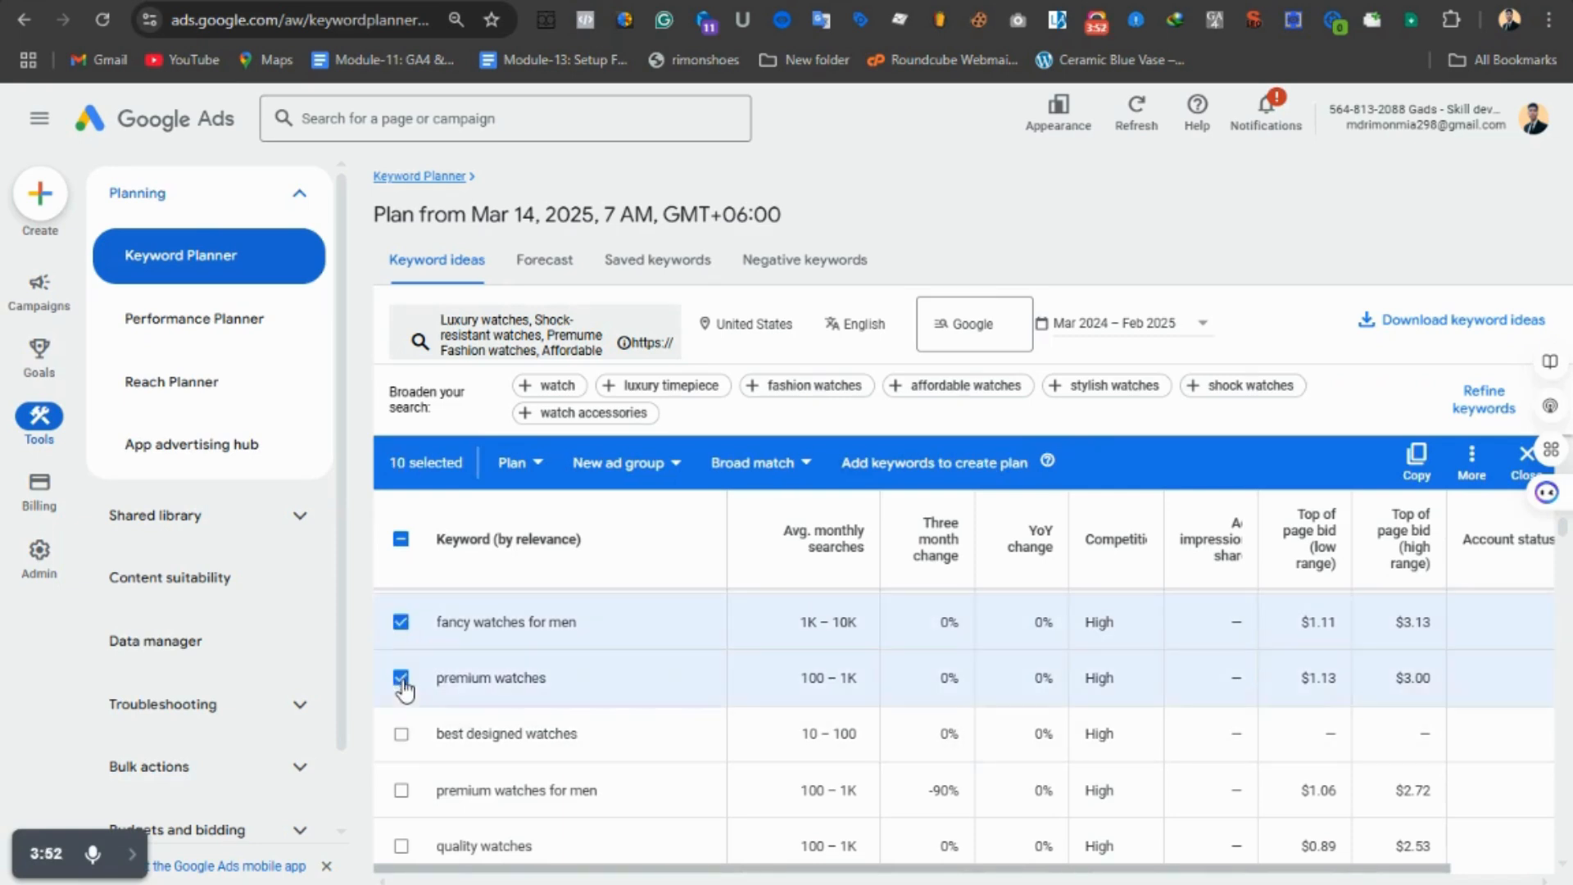
pyautogui.click(409, 739)
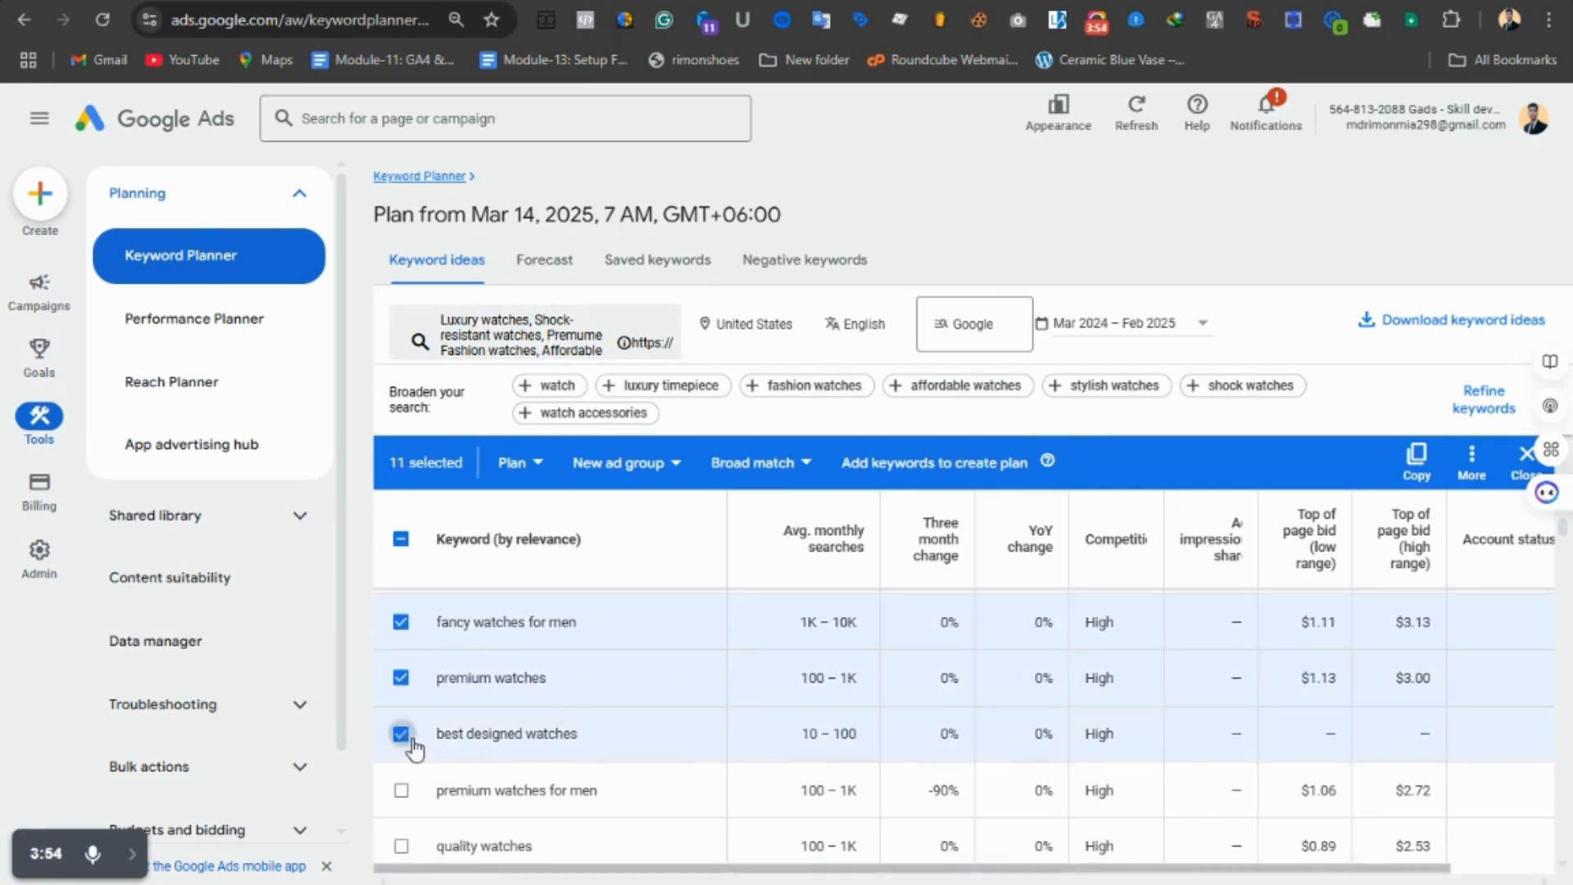
pyautogui.click(403, 791)
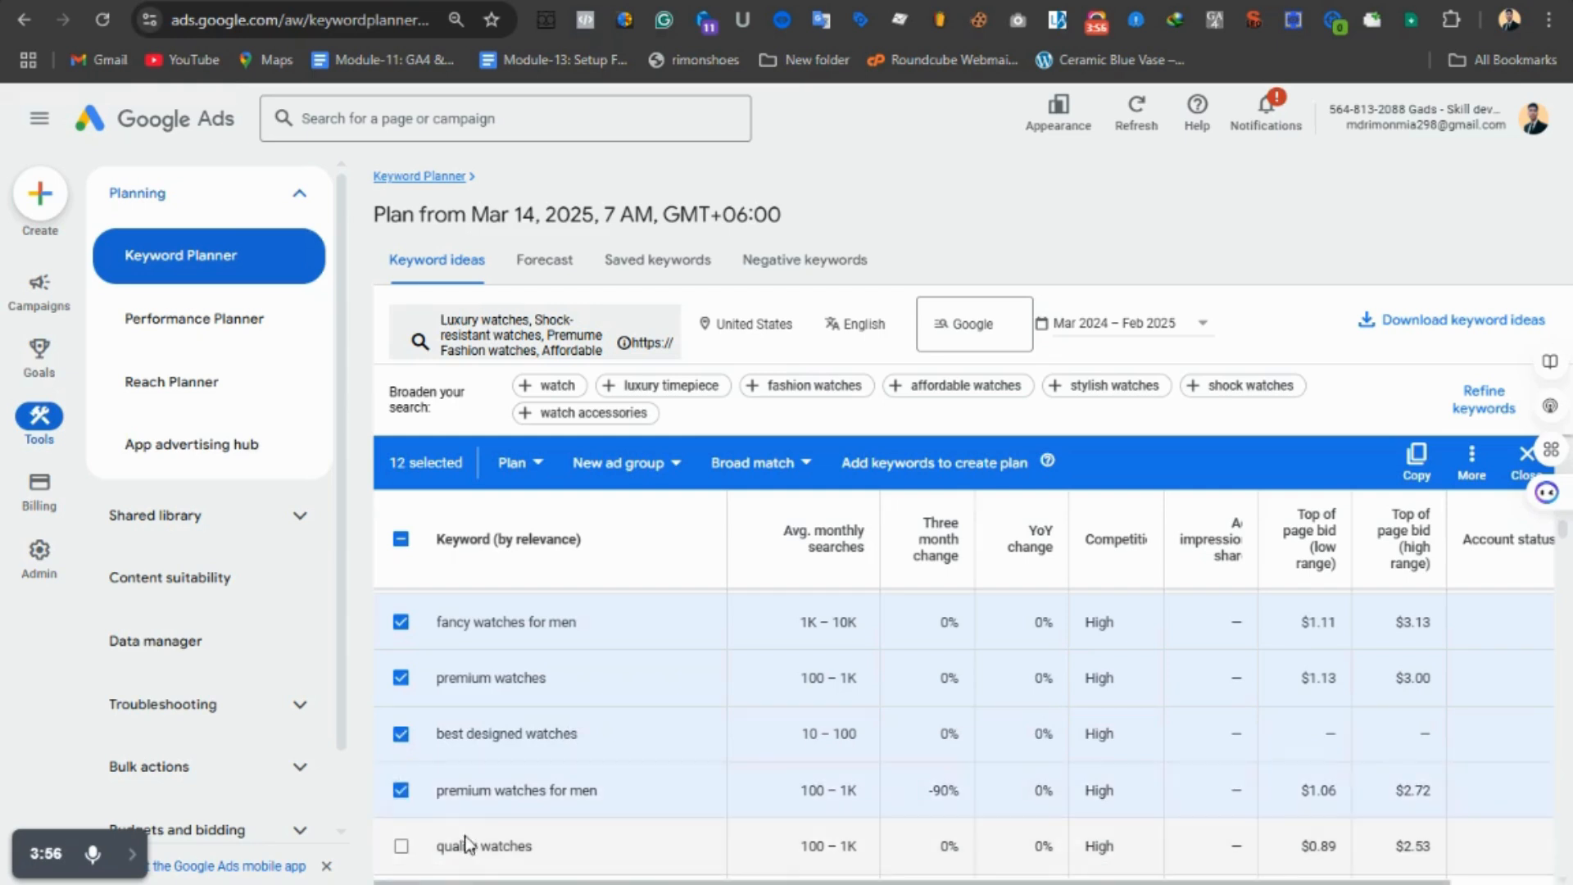
# - Add "luxury time watches", "top brand watches for men" and "high quality watches" to the selected keyword ideas
pyautogui.scroll(-5, 474, 837)
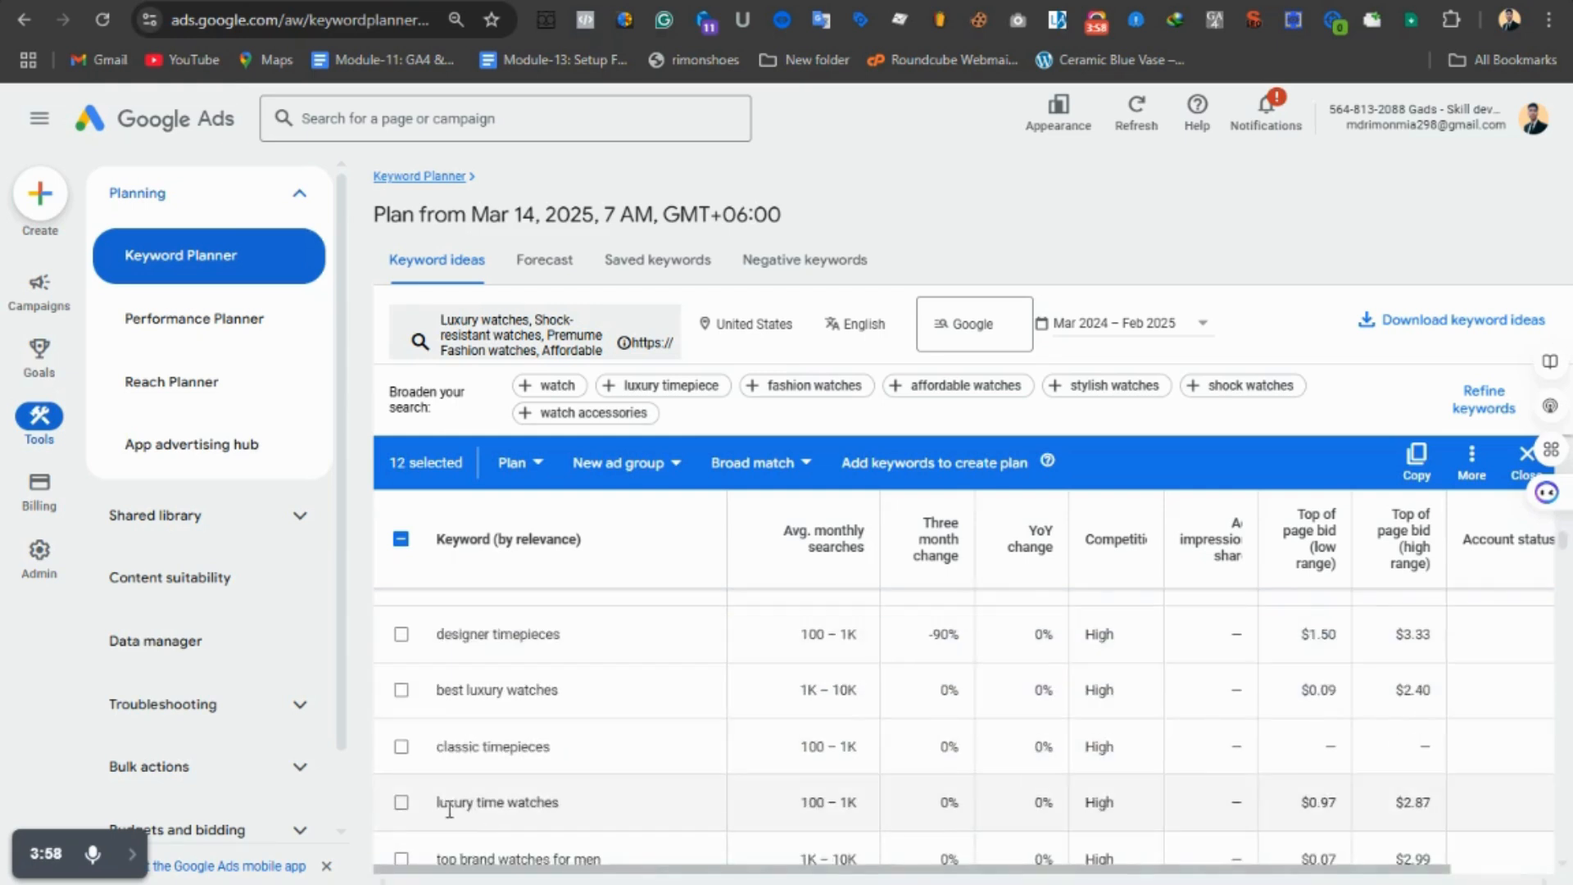
pyautogui.click(402, 803)
pyautogui.scroll(-2, 448, 813)
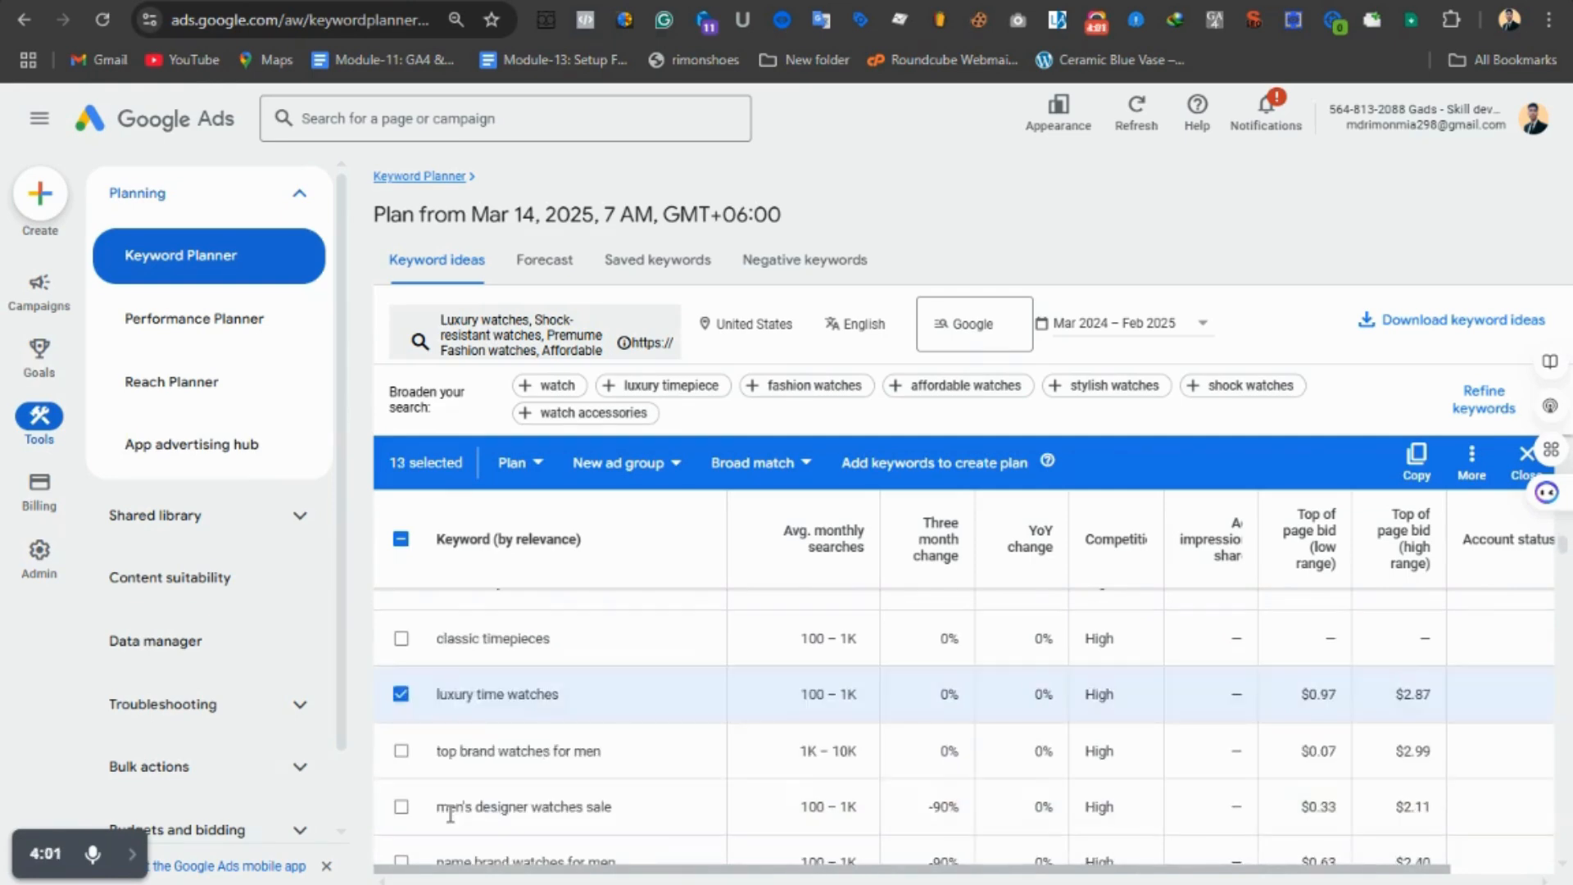
pyautogui.click(401, 753)
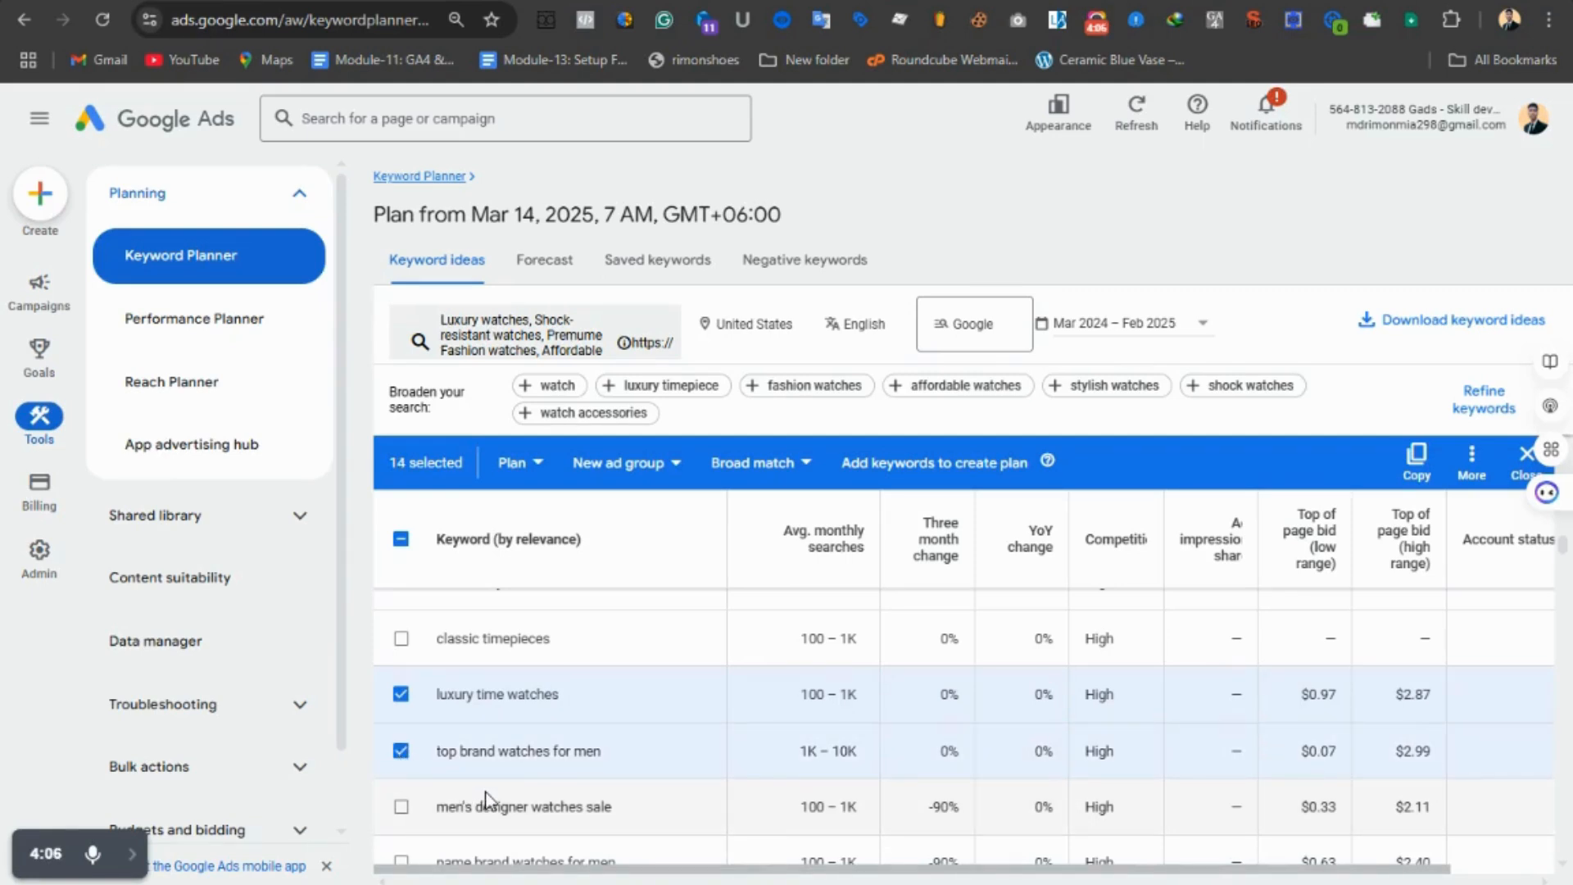
pyautogui.scroll(-2, 487, 799)
pyautogui.scroll(-2, 490, 802)
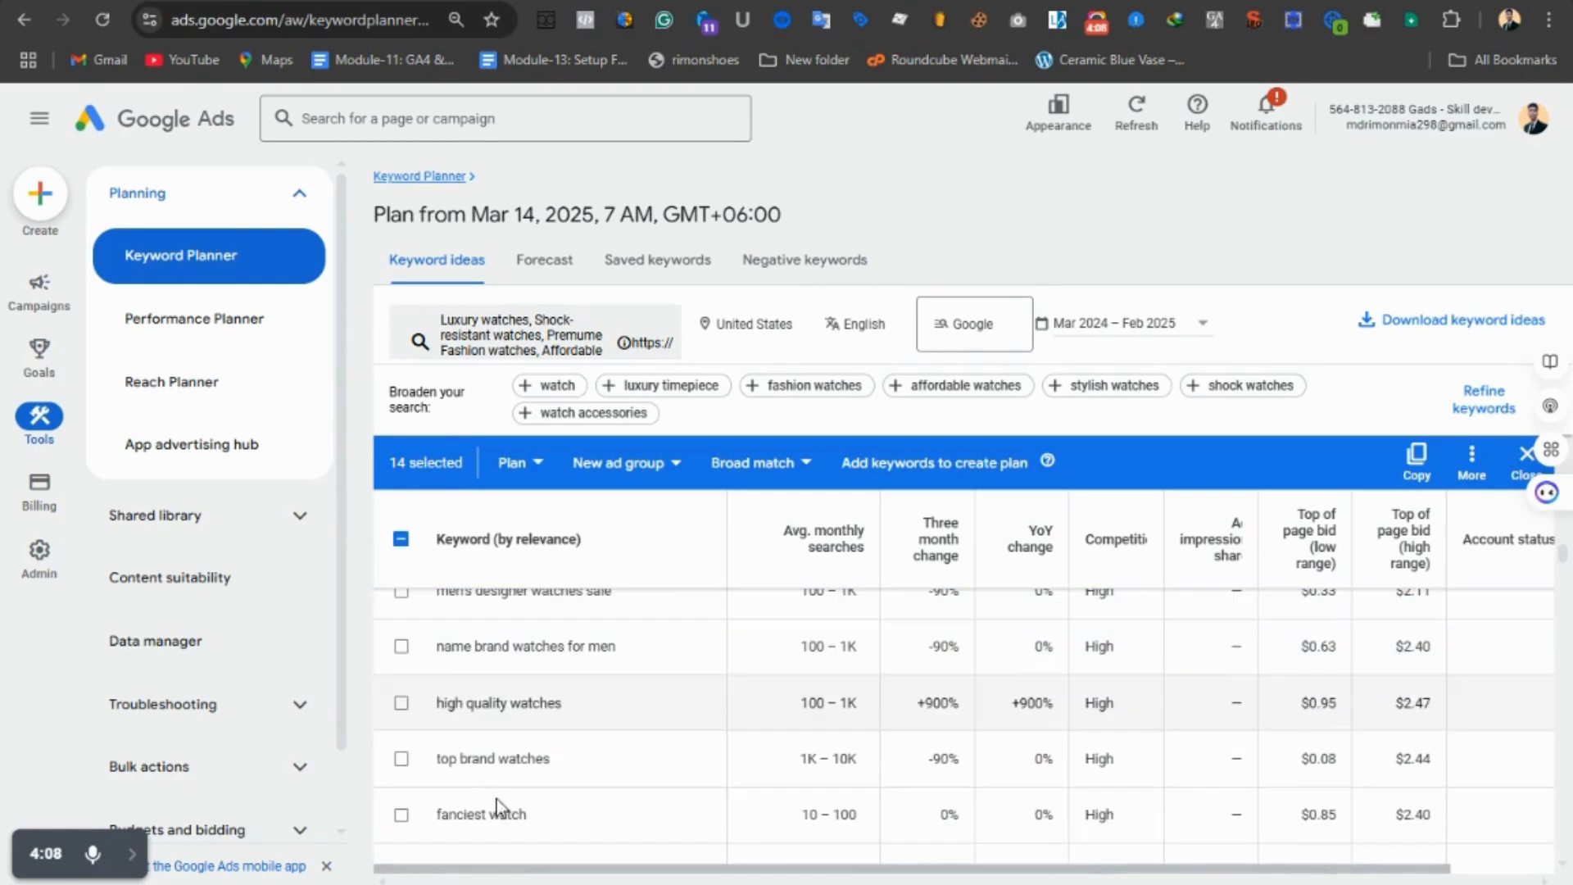
pyautogui.click(402, 703)
# - Add "lux watches" and "luxury brand watches" to the selected keyword ideas
pyautogui.scroll(-2, 827, 792)
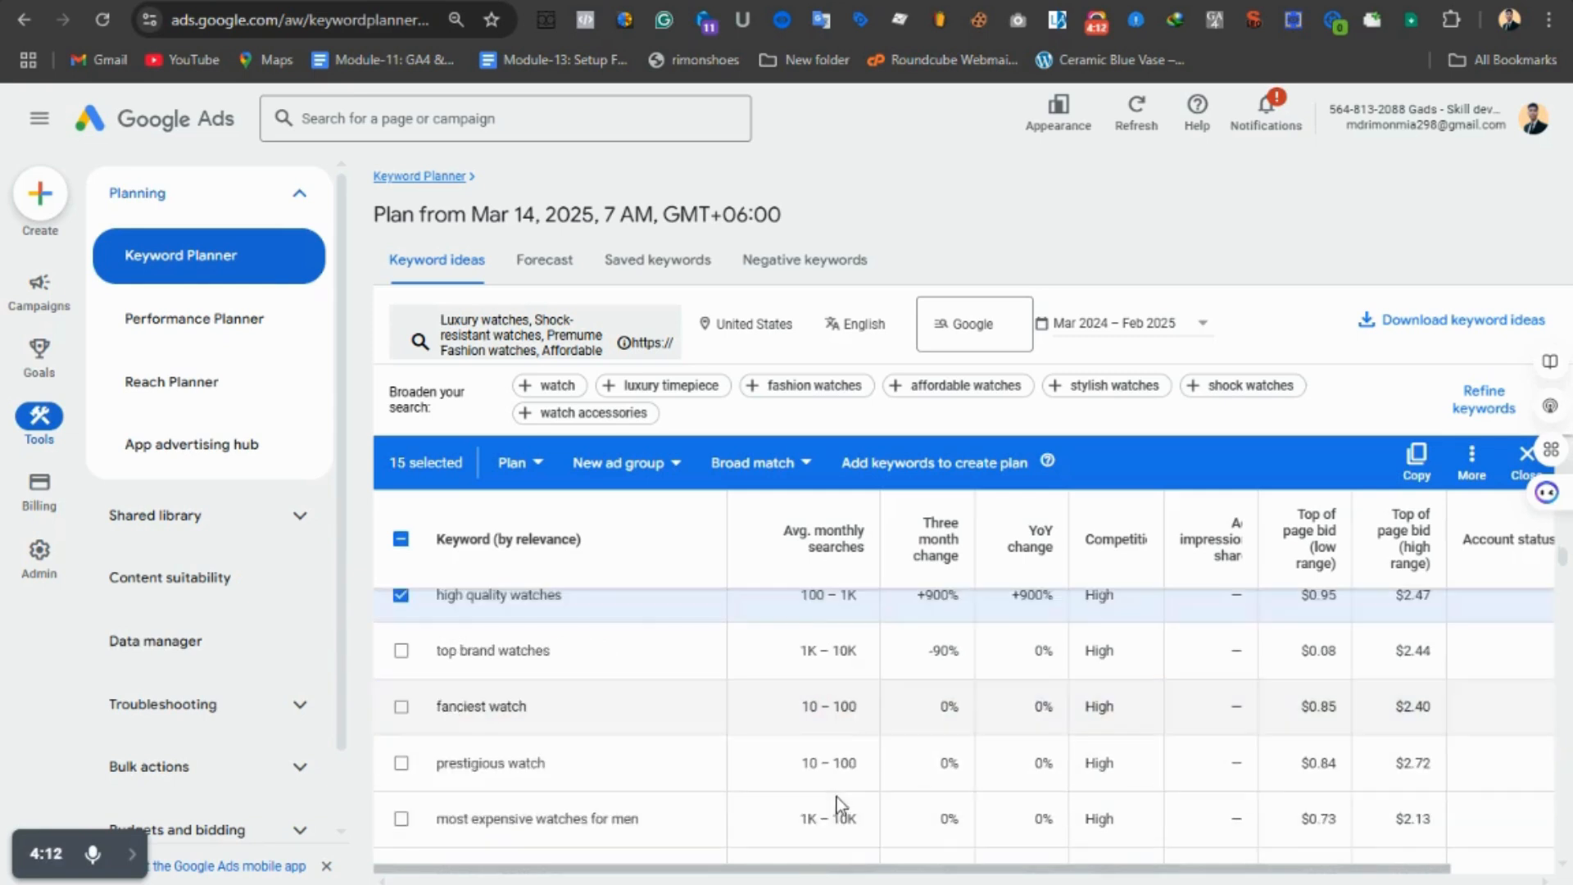
pyautogui.scroll(-2, 586, 811)
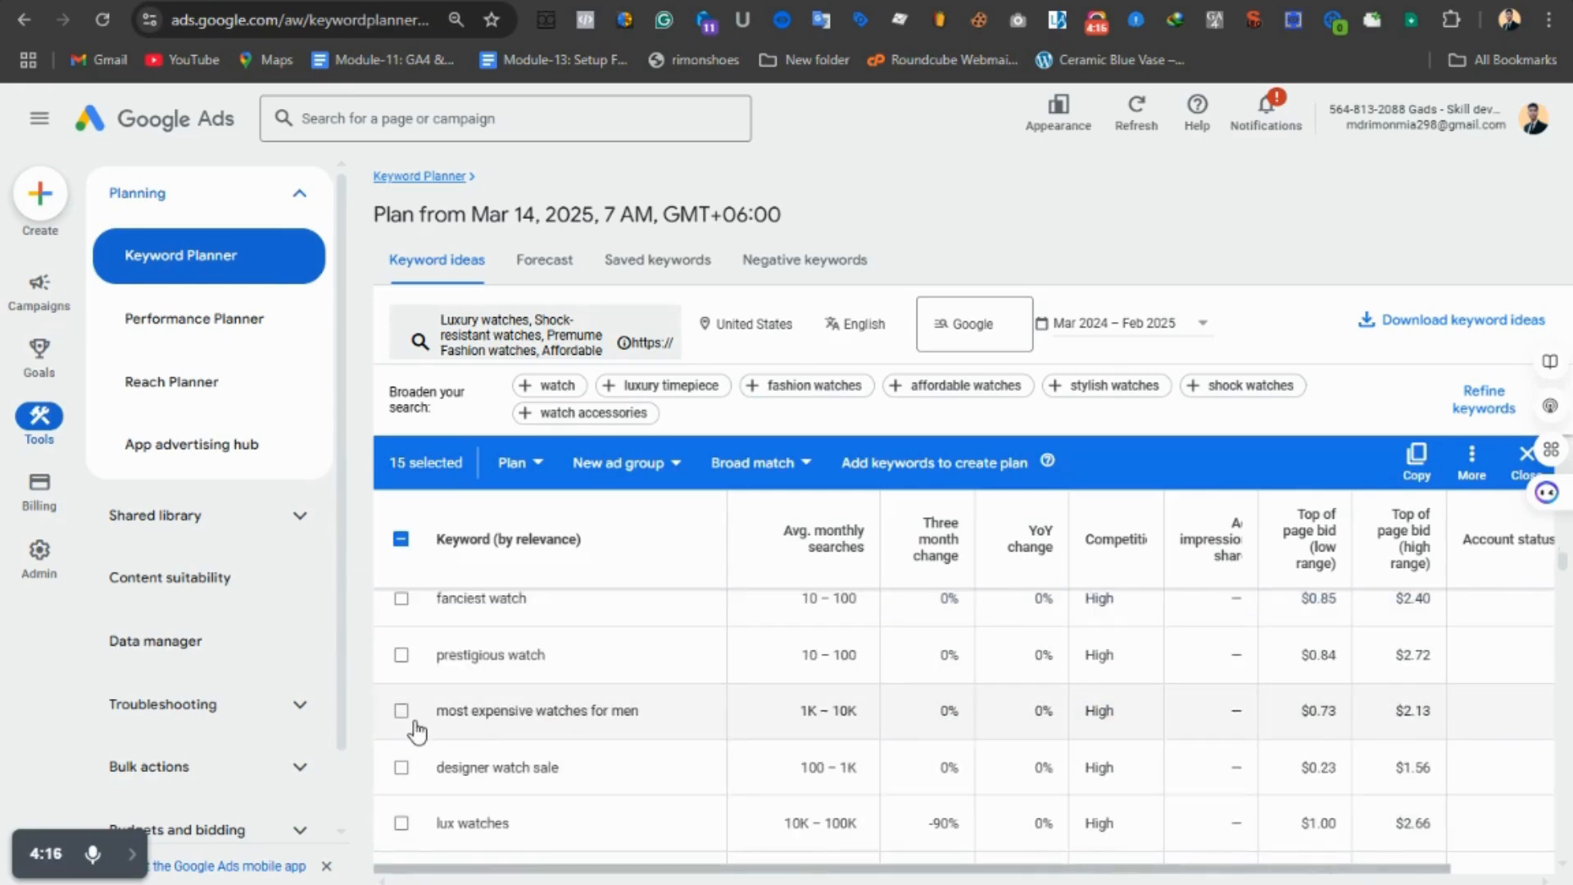
pyautogui.click(403, 825)
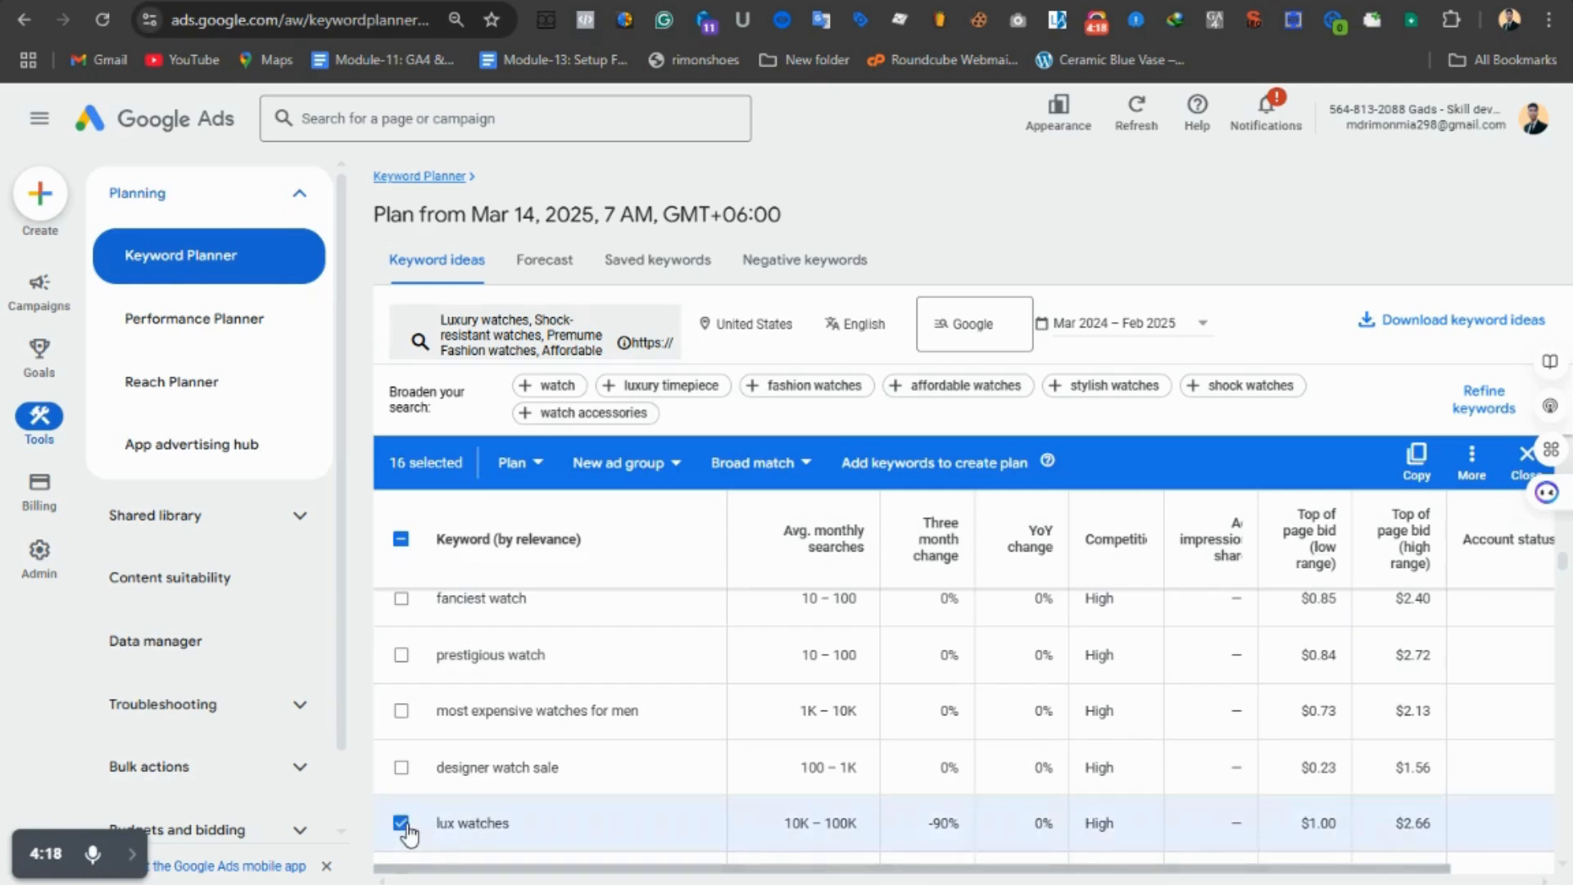
pyautogui.scroll(-2, 512, 826)
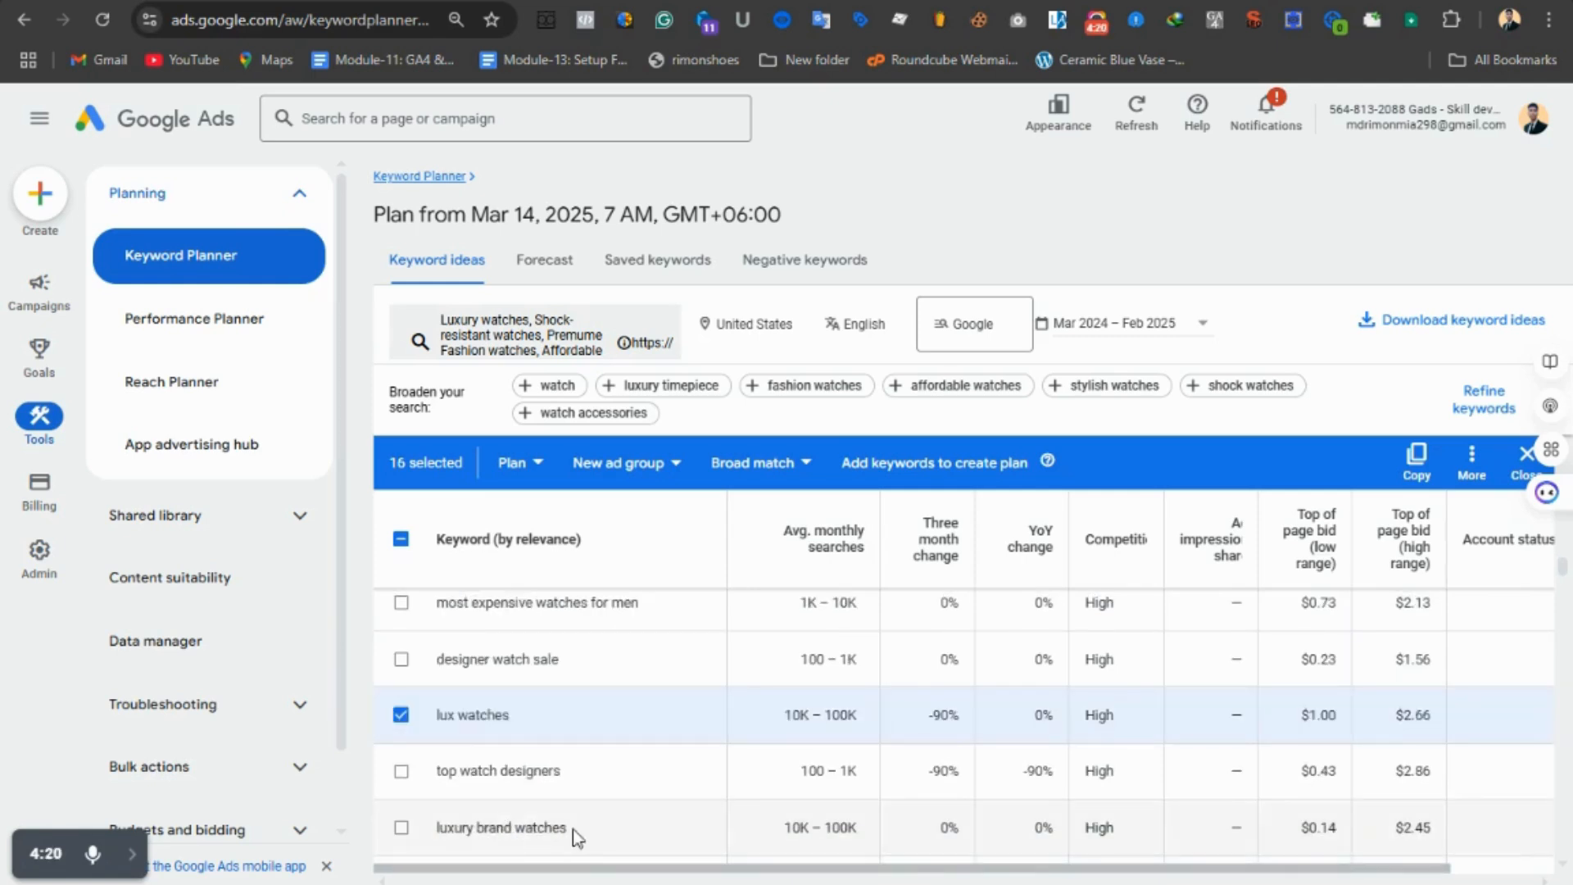
pyautogui.click(402, 827)
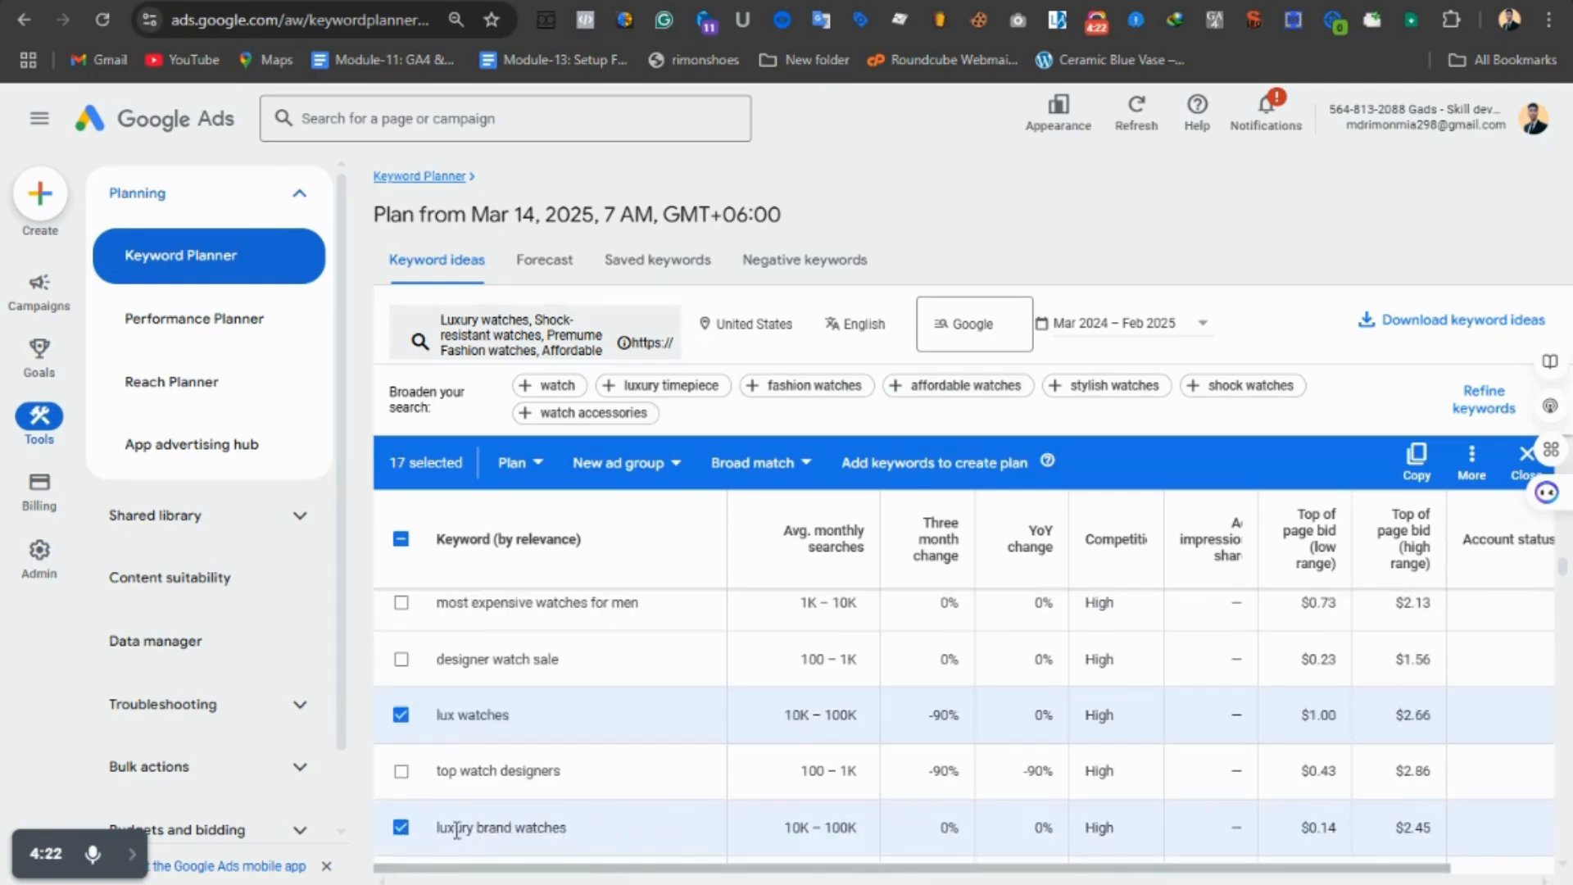
# - Add "quality mens watches" and "best branded watches for men" to the selected keyword ideas
pyautogui.scroll(-2, 530, 823)
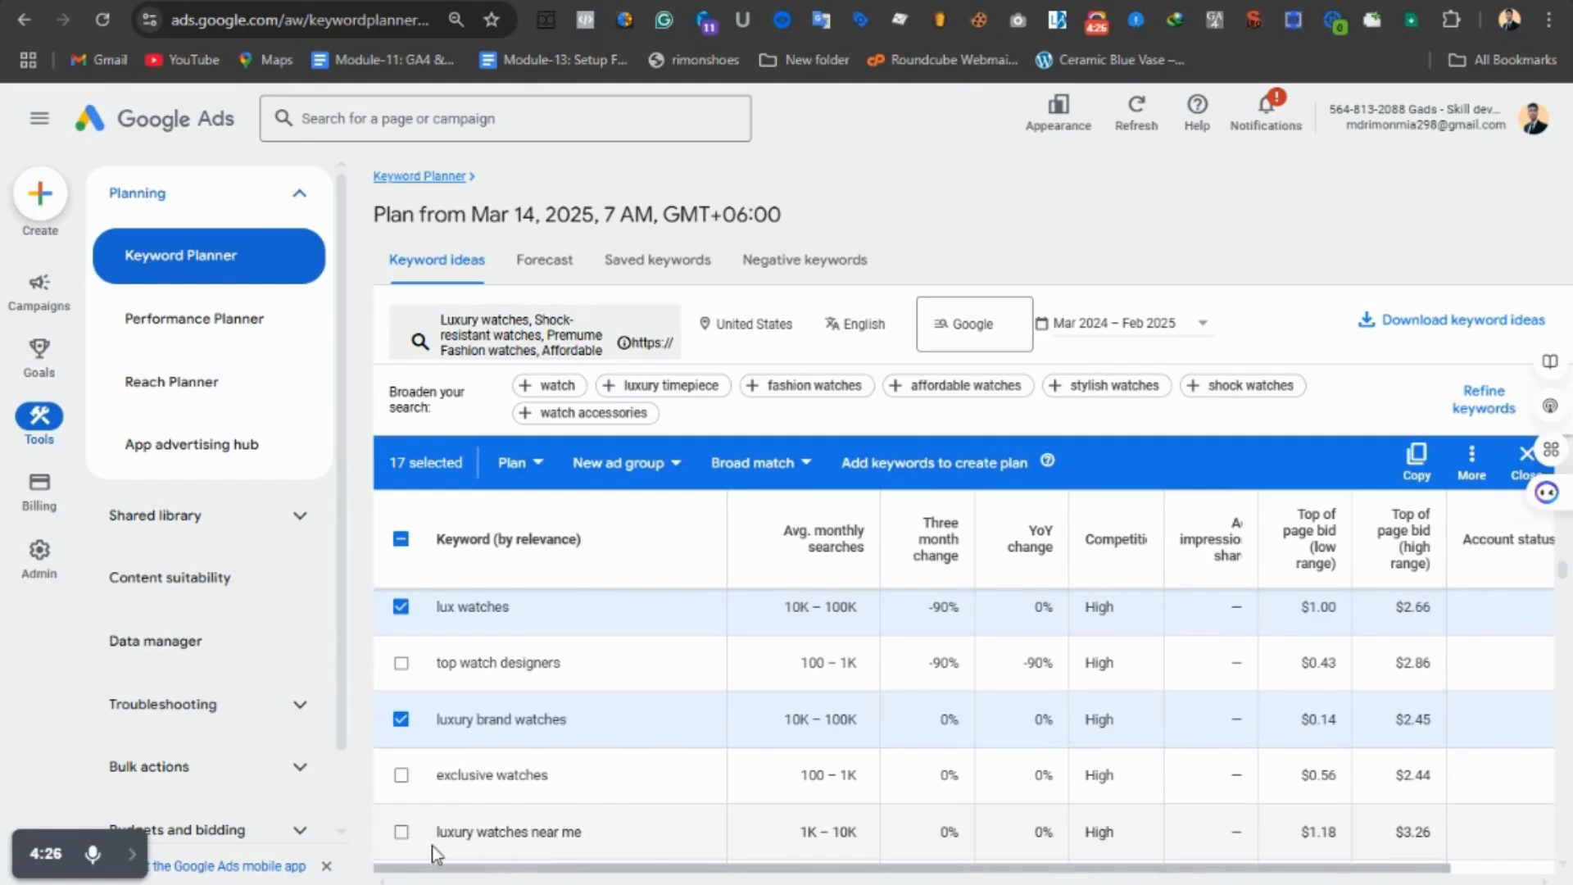
pyautogui.scroll(-2, 459, 842)
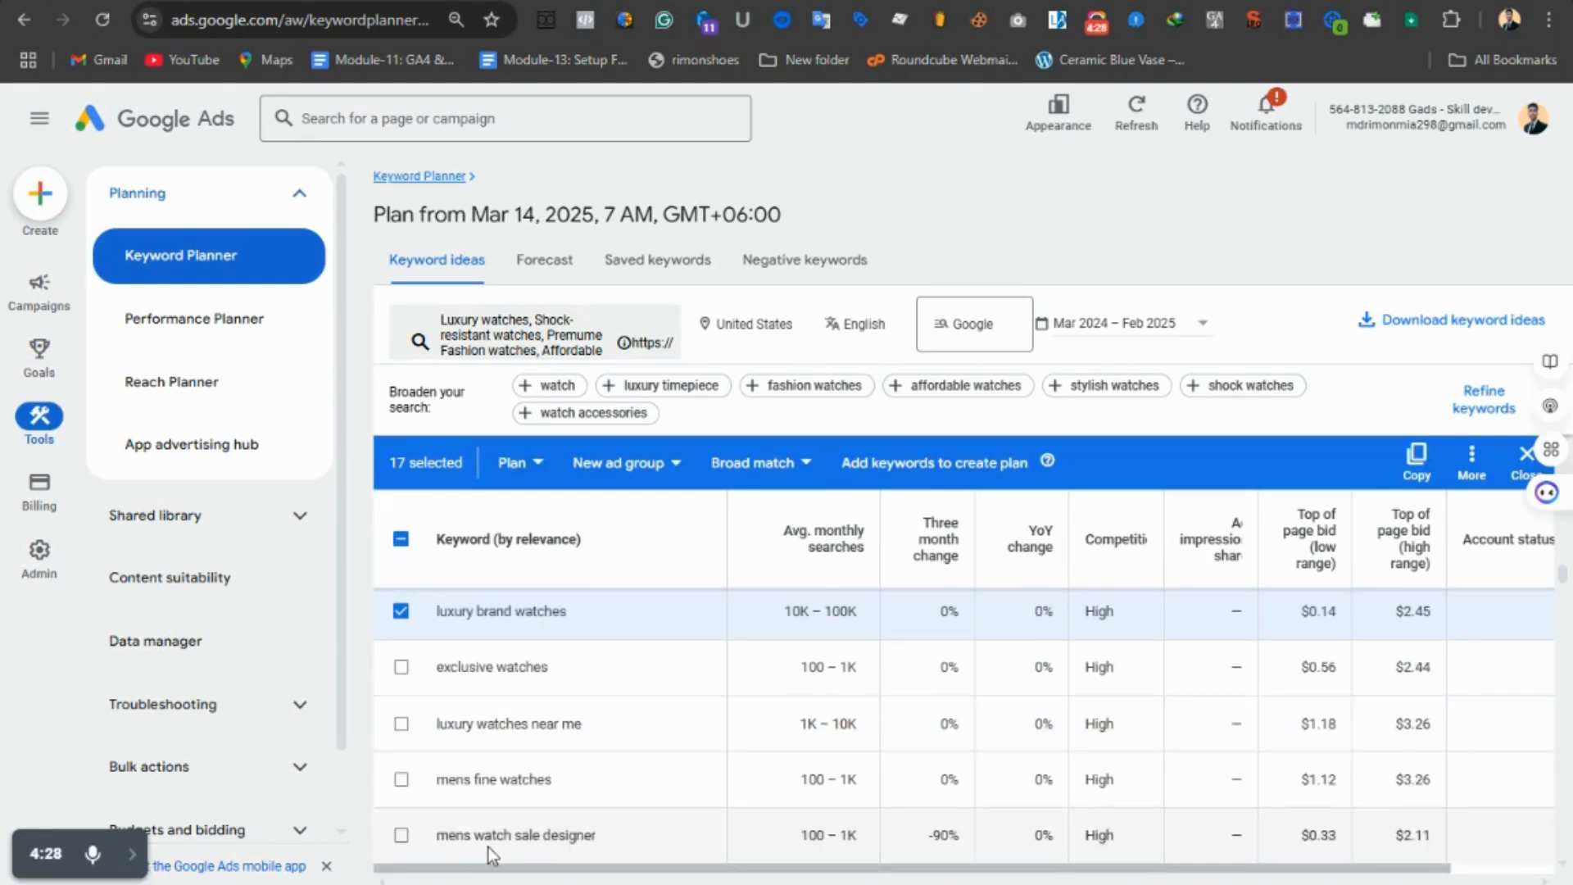
pyautogui.scroll(-2, 552, 831)
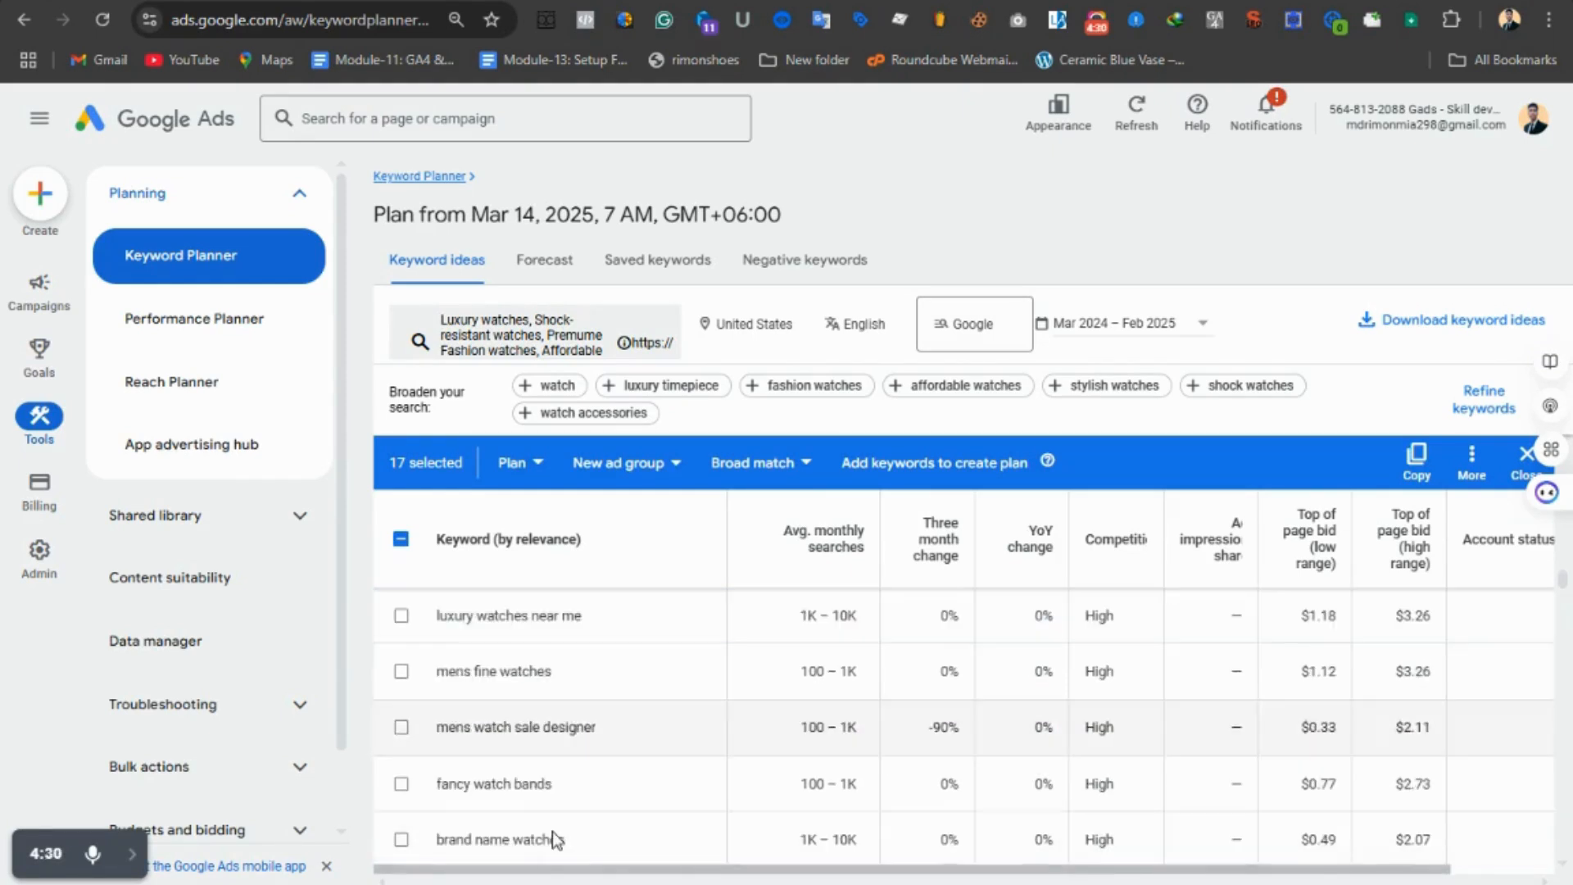
pyautogui.scroll(-2, 524, 815)
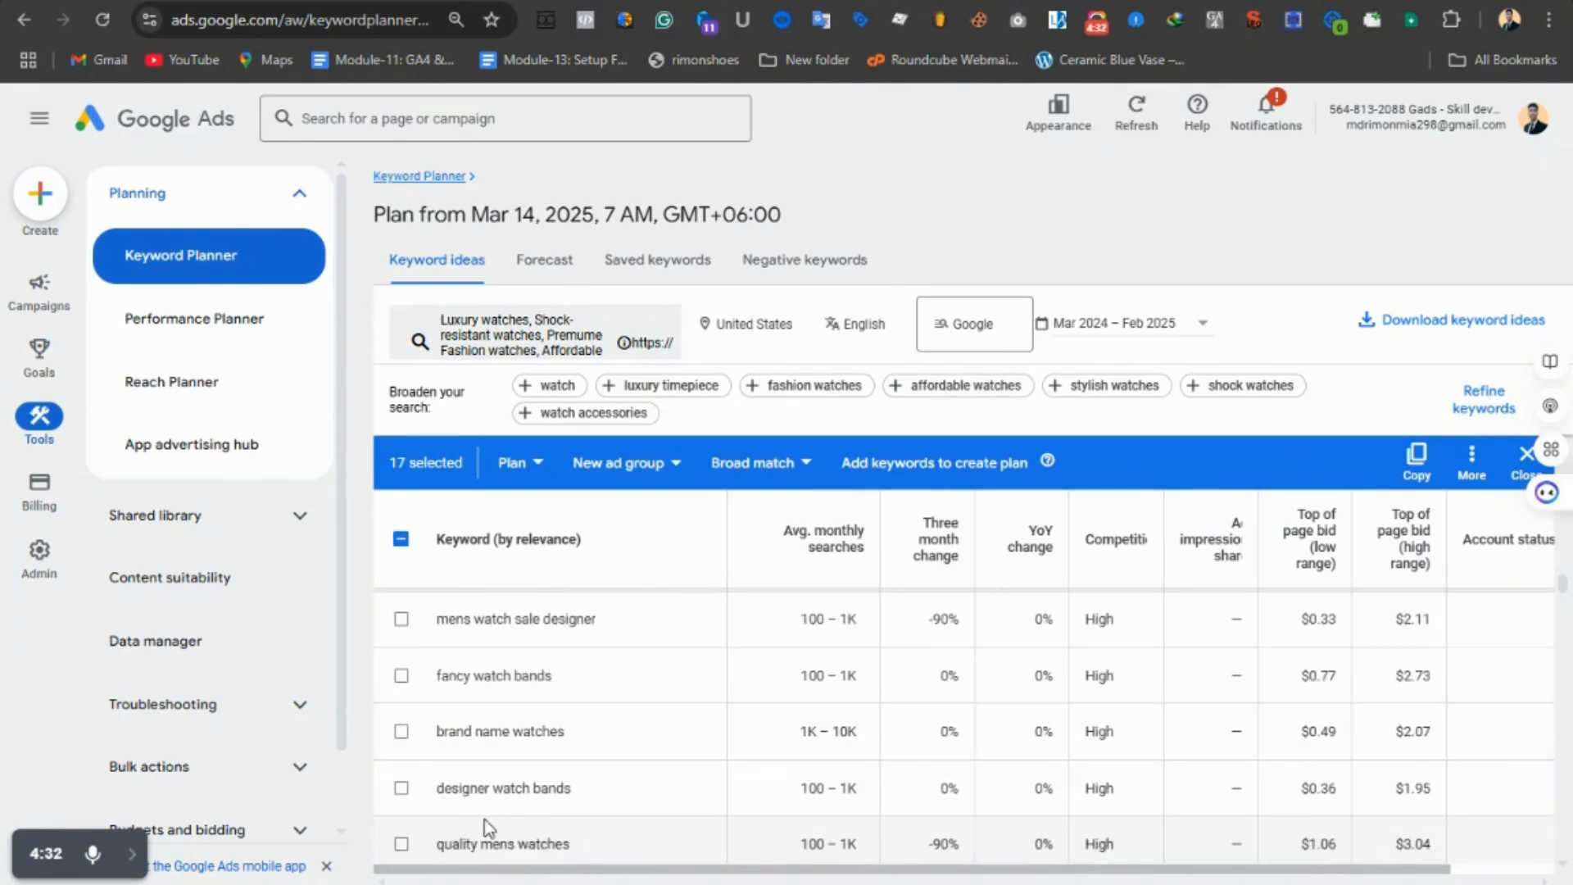
pyautogui.scroll(-2, 541, 813)
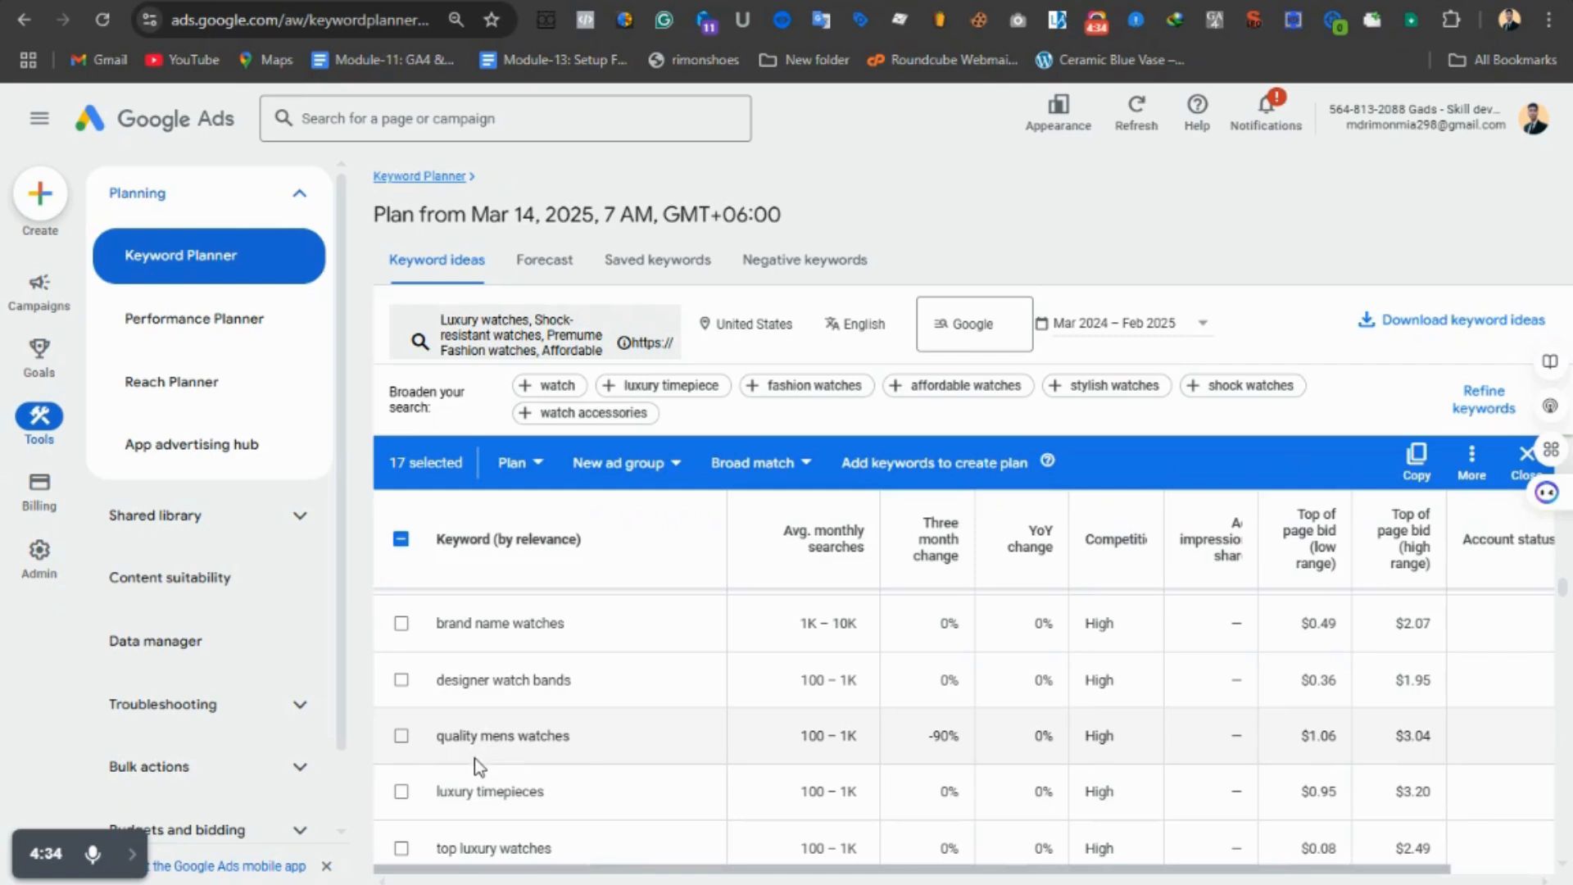
pyautogui.click(401, 736)
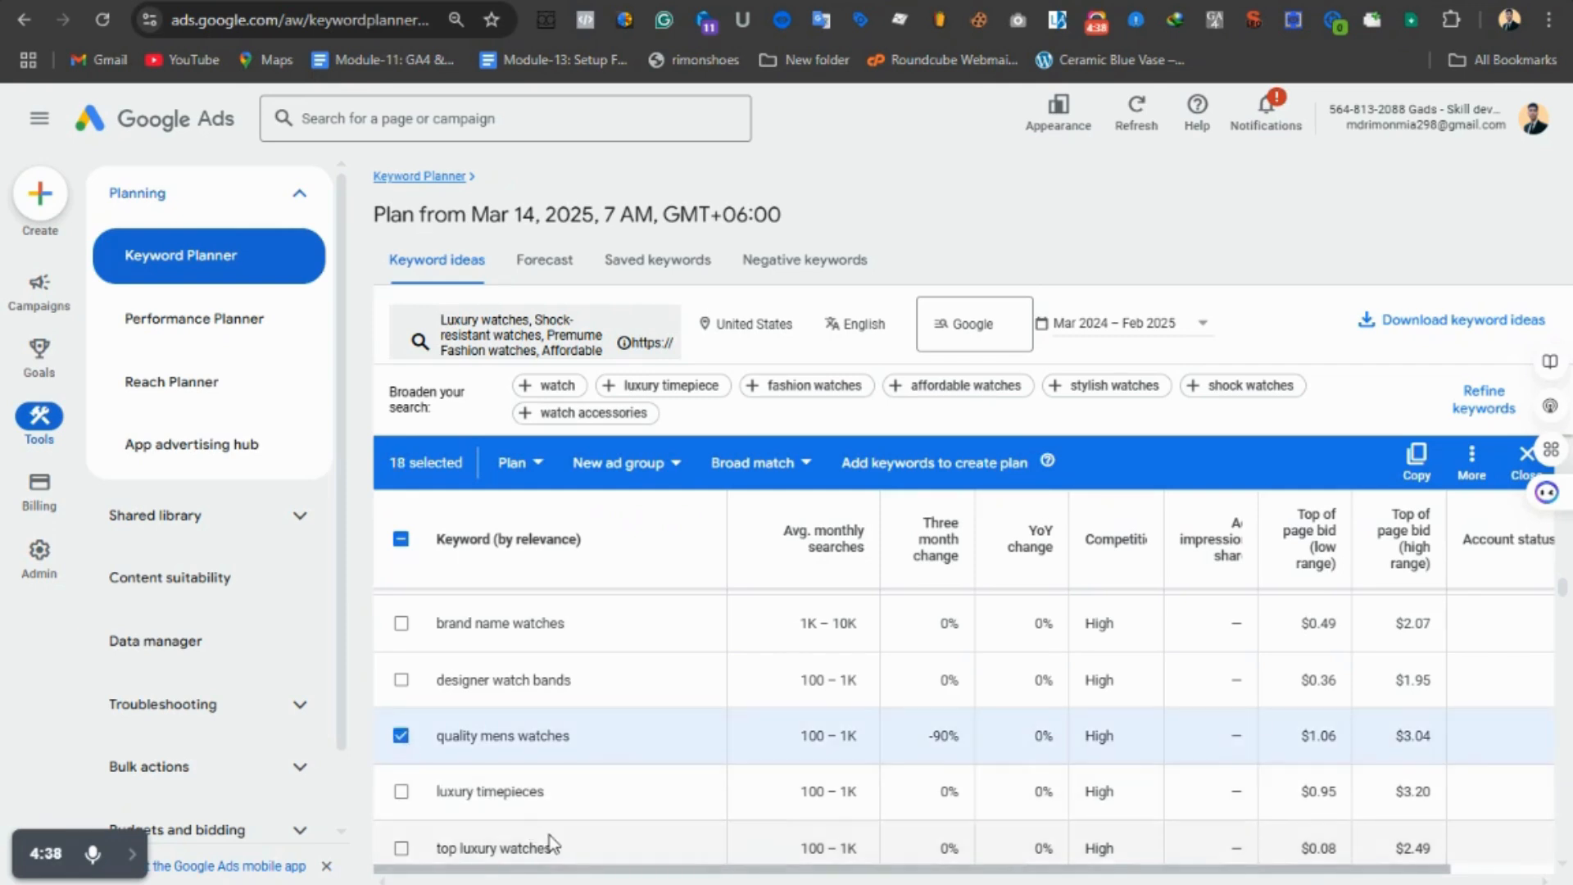
pyautogui.scroll(-2, 553, 844)
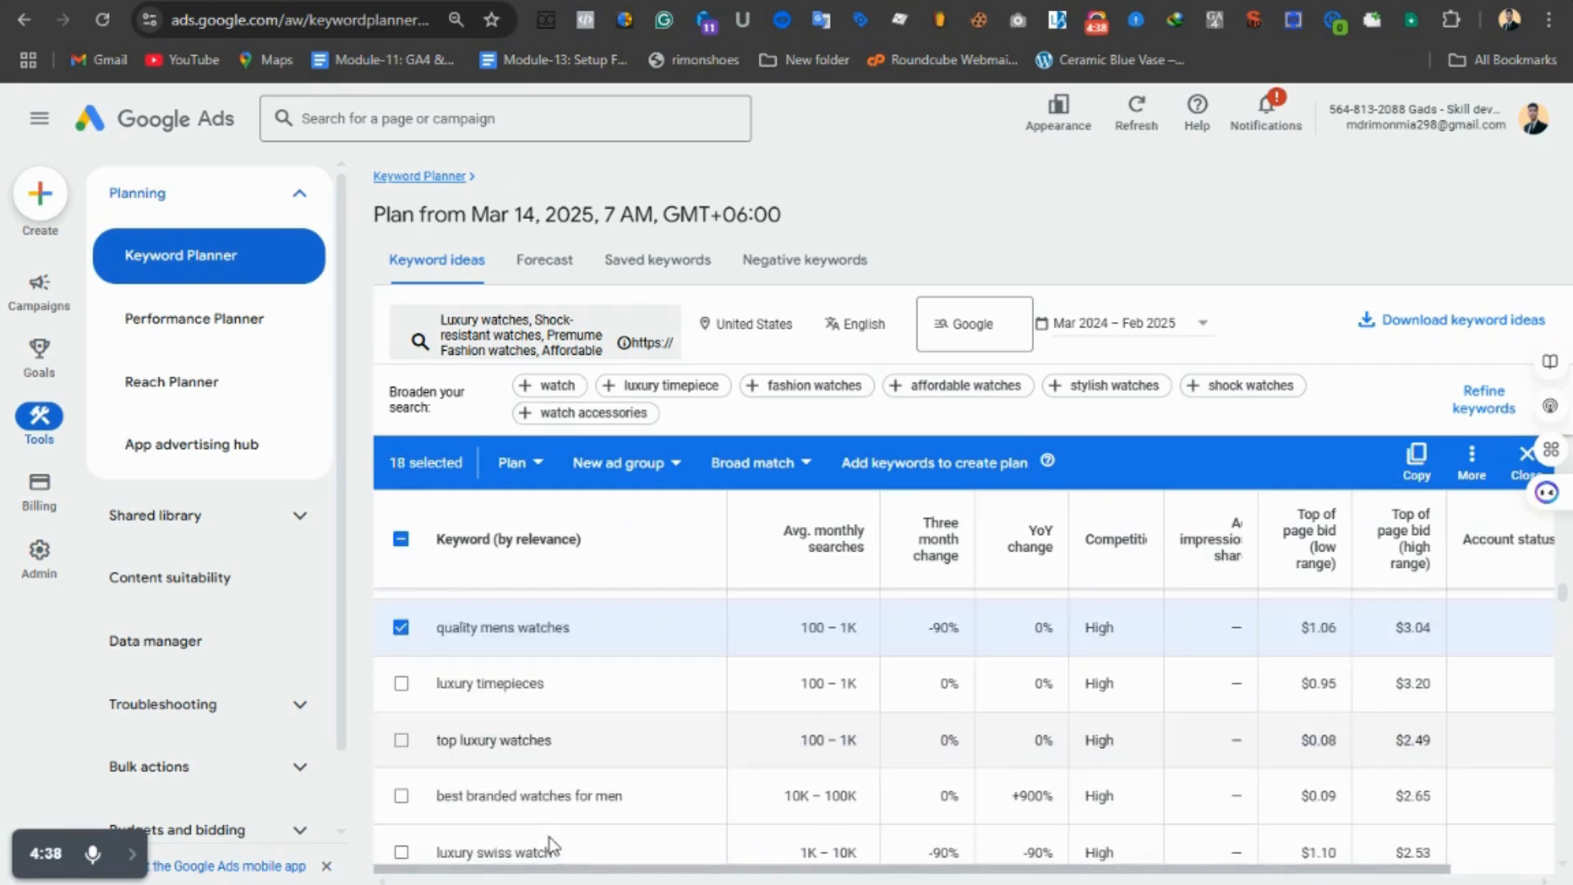
pyautogui.click(400, 796)
# - Add "expensive wrist watches" to the selected keyword ideas and copy all selected keywords
pyautogui.scroll(-2, 519, 800)
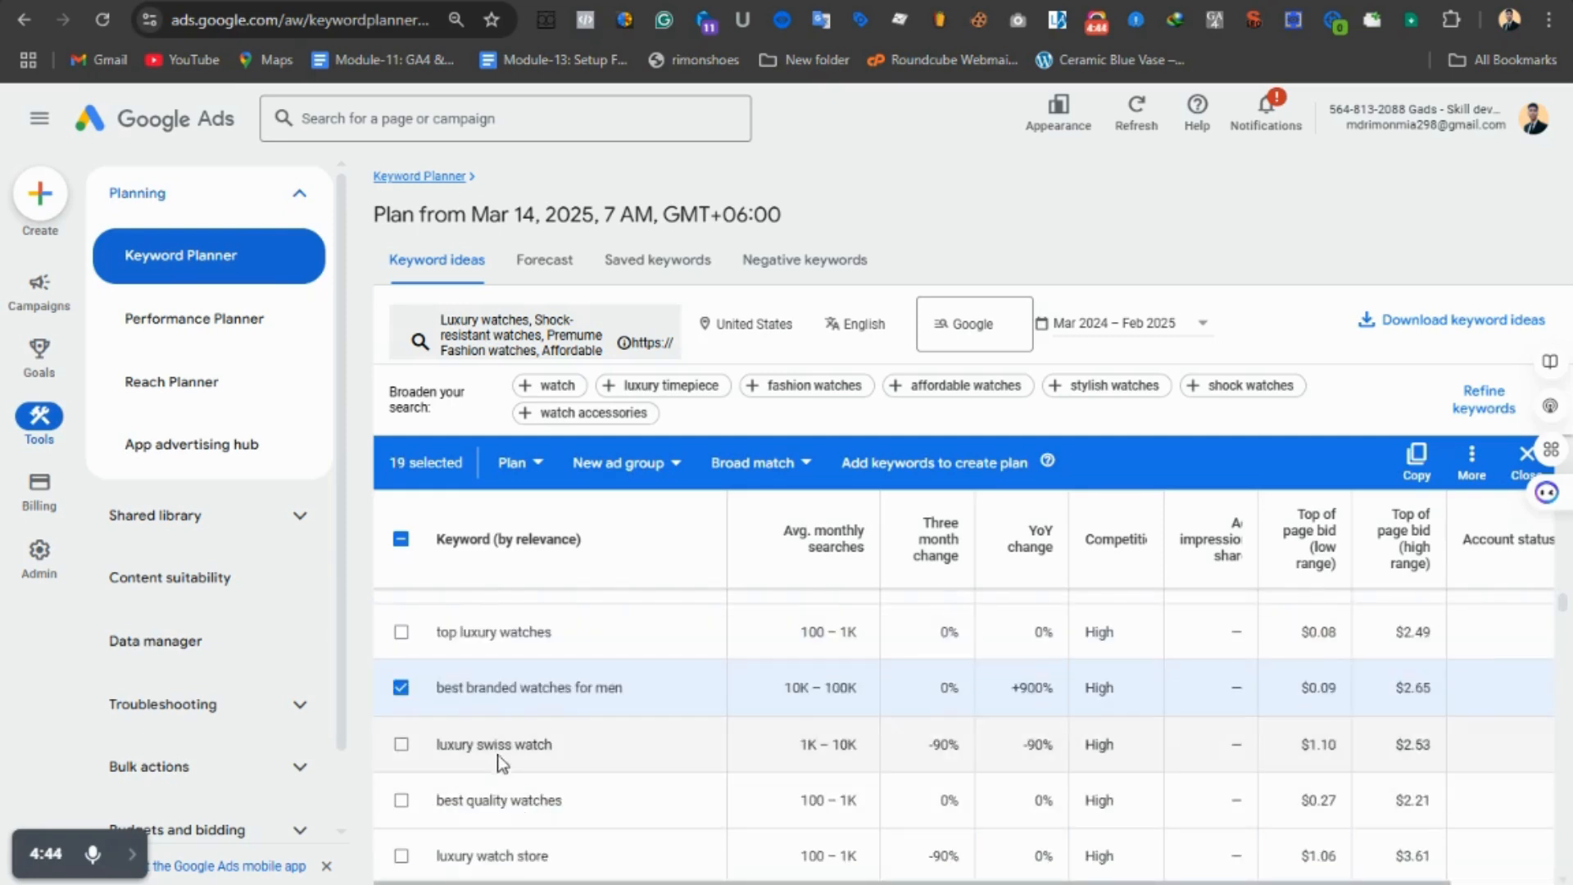
pyautogui.scroll(-2, 429, 864)
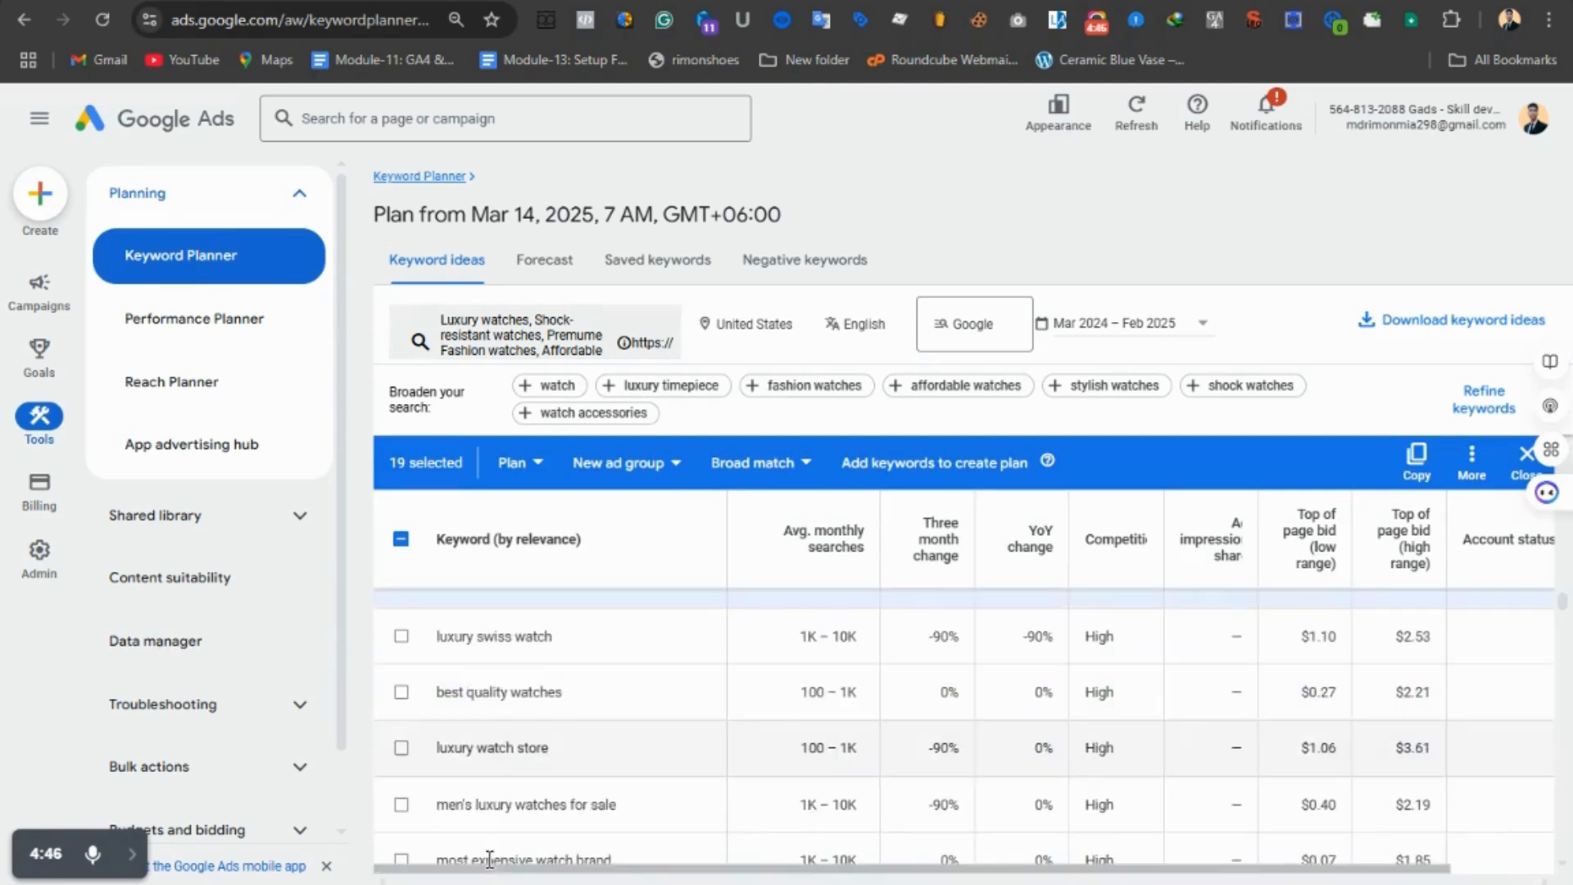
pyautogui.scroll(-2, 579, 839)
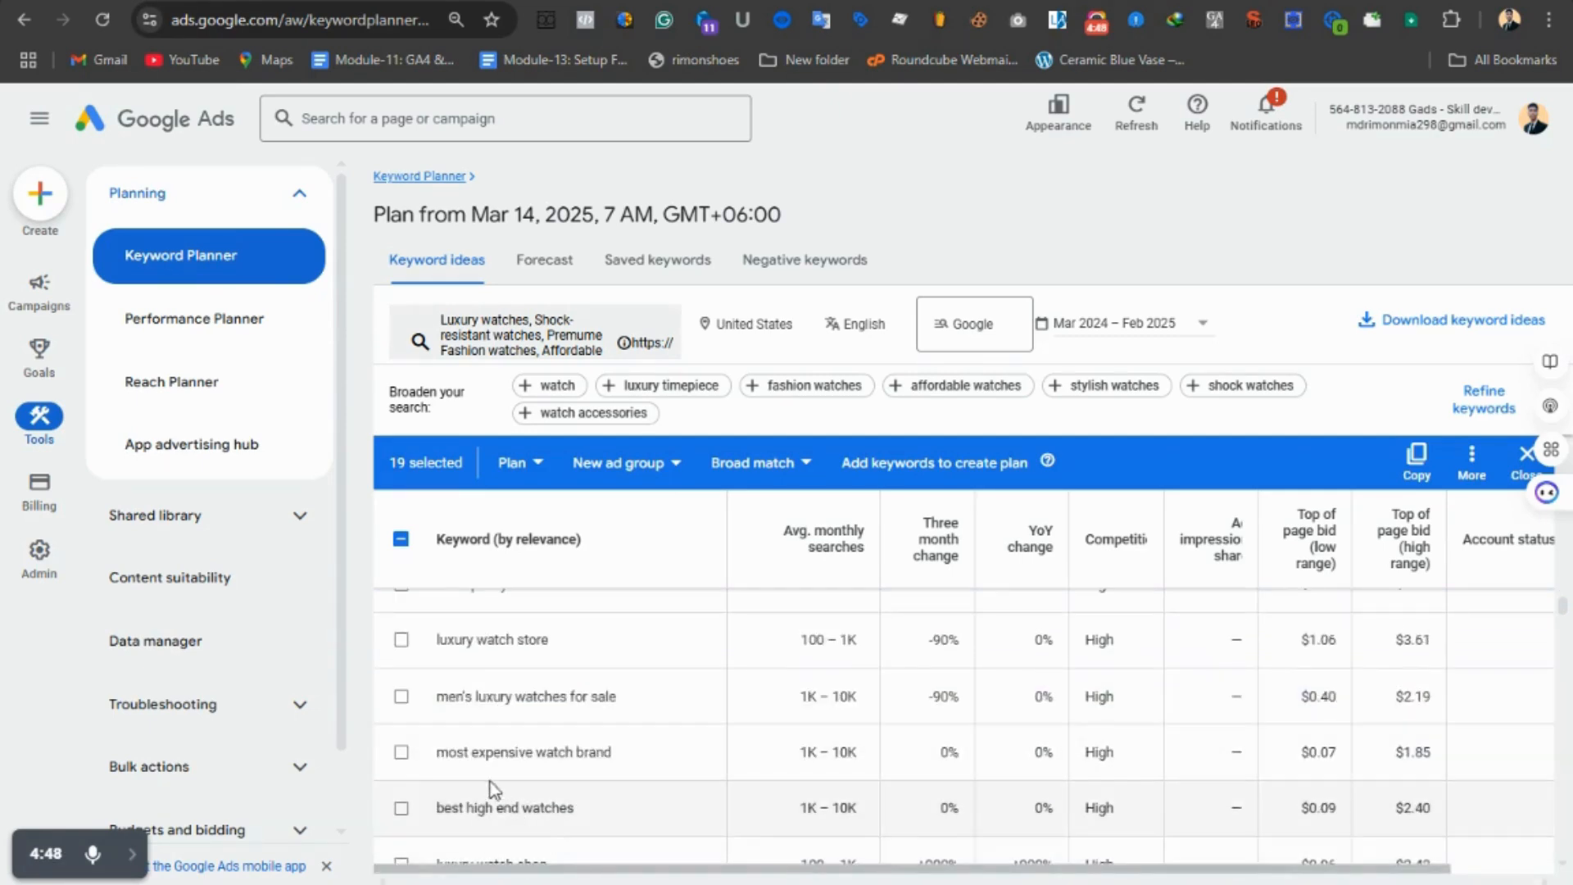
pyautogui.scroll(-2, 622, 828)
pyautogui.scroll(2, 634, 832)
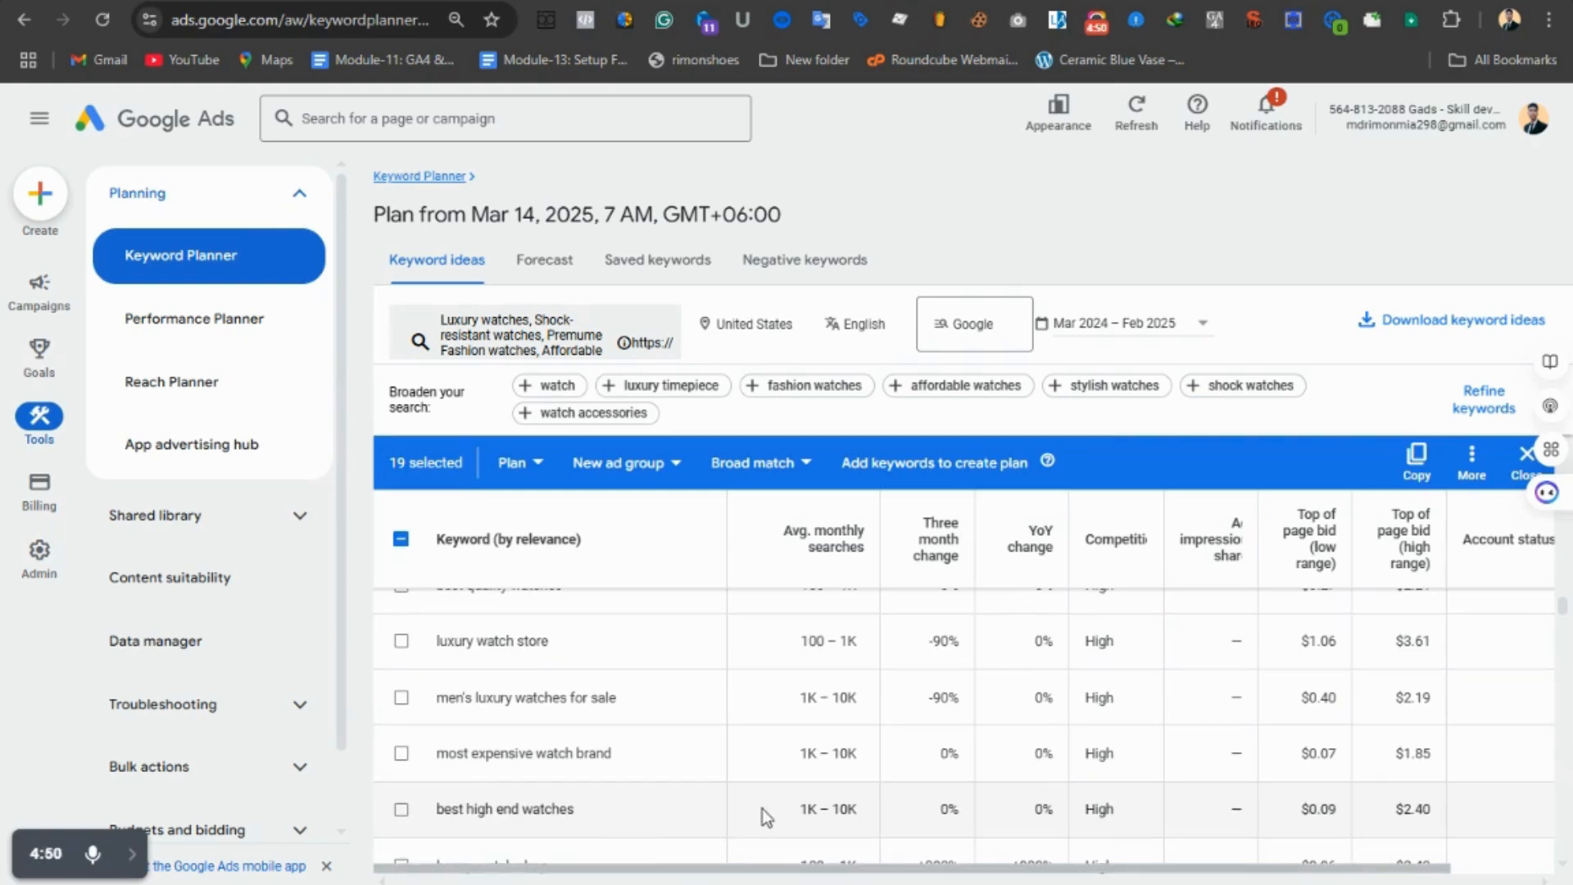
pyautogui.scroll(-2, 778, 803)
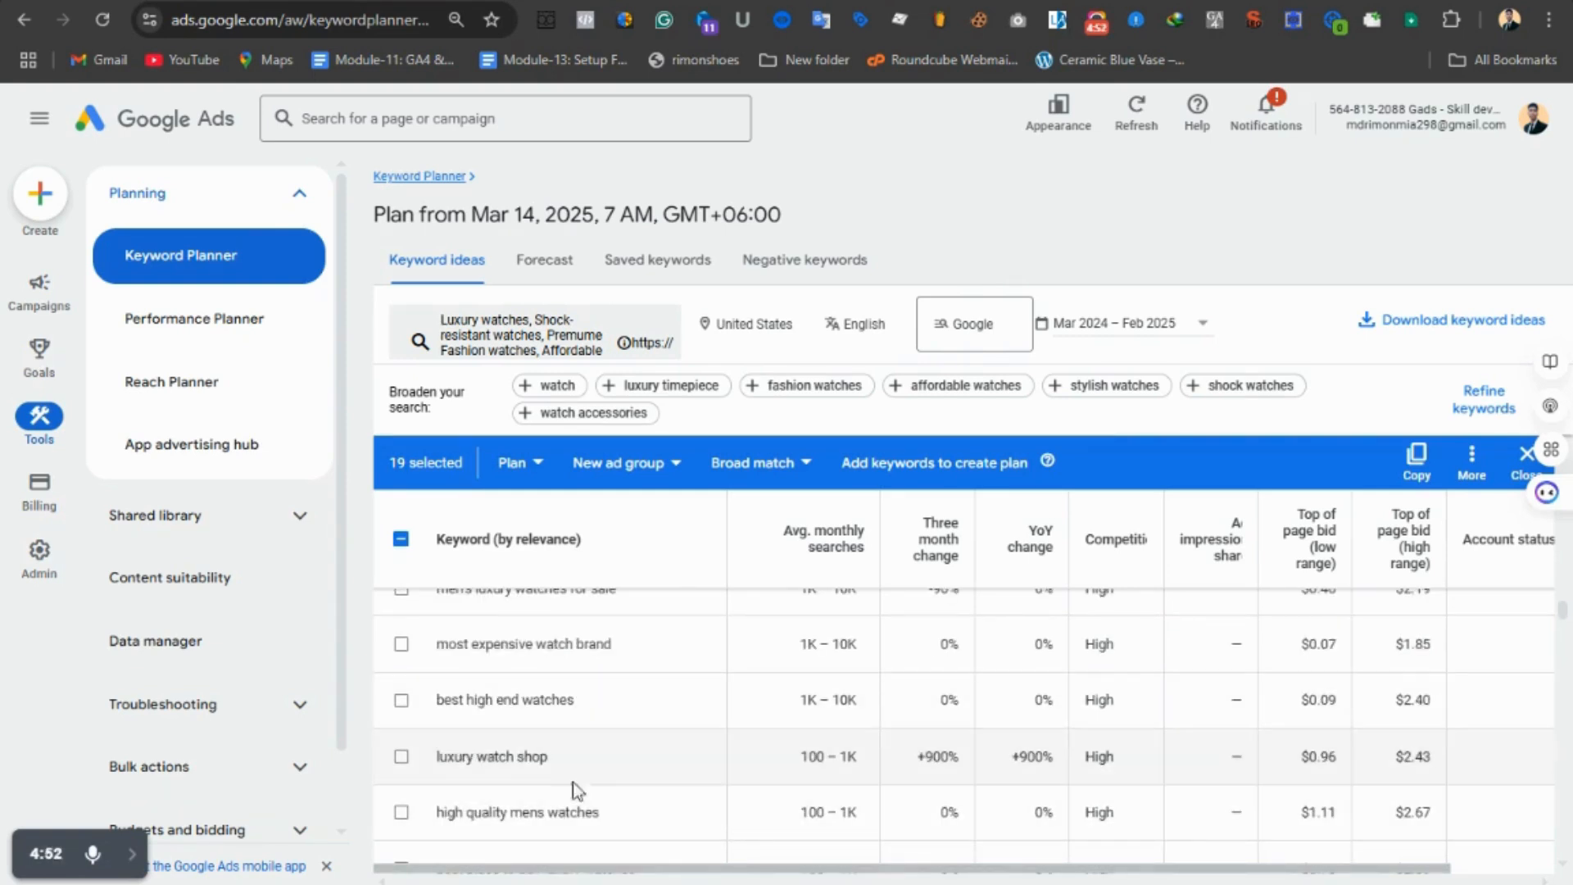
pyautogui.click(401, 757)
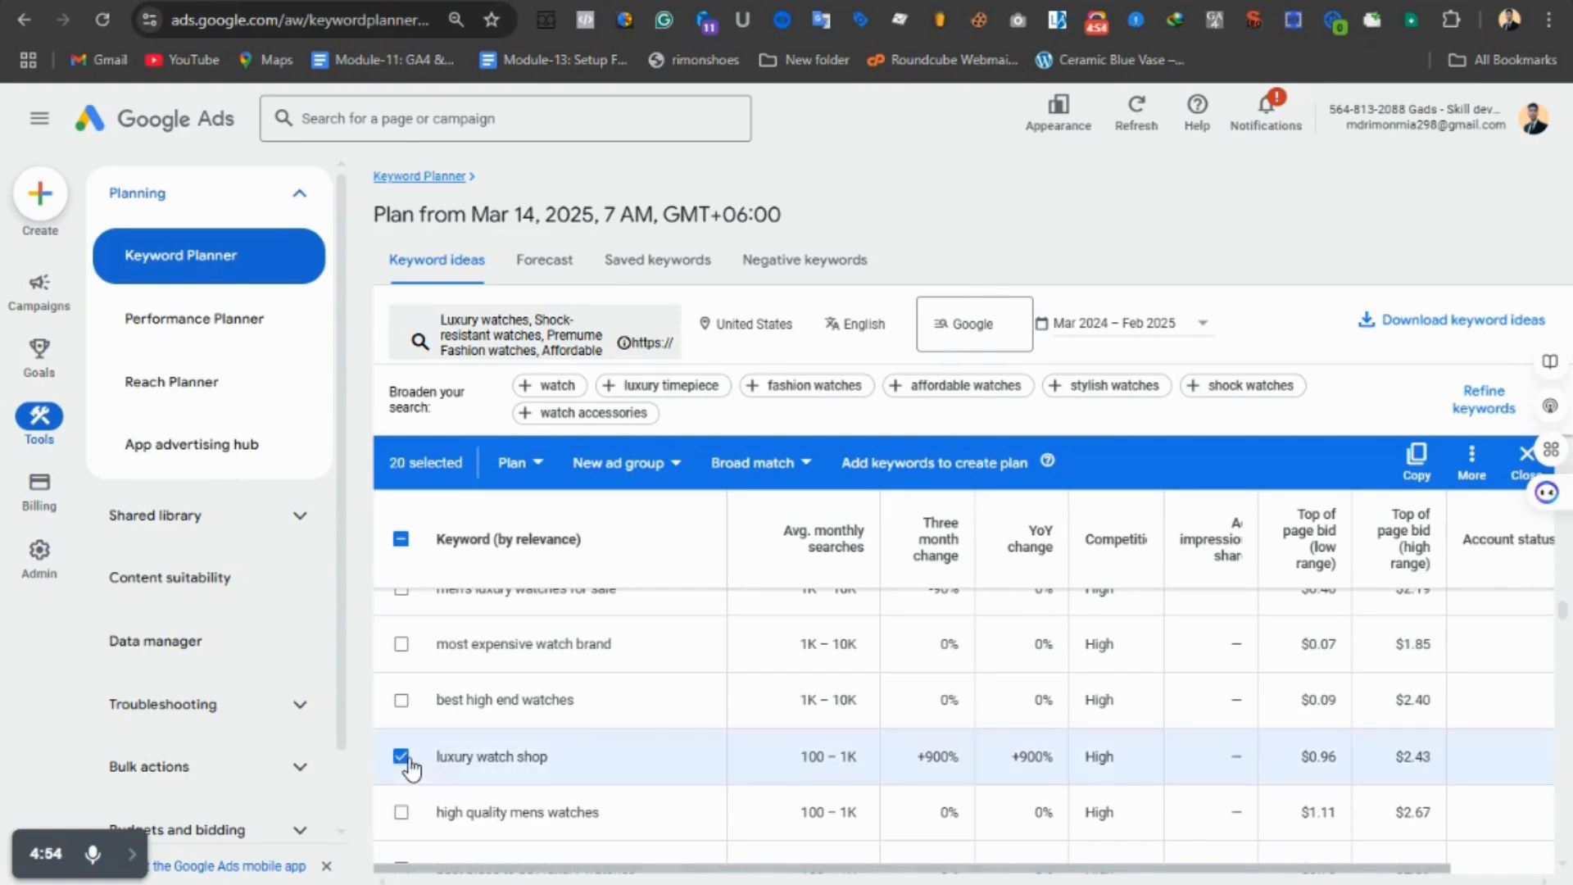
pyautogui.click(406, 759)
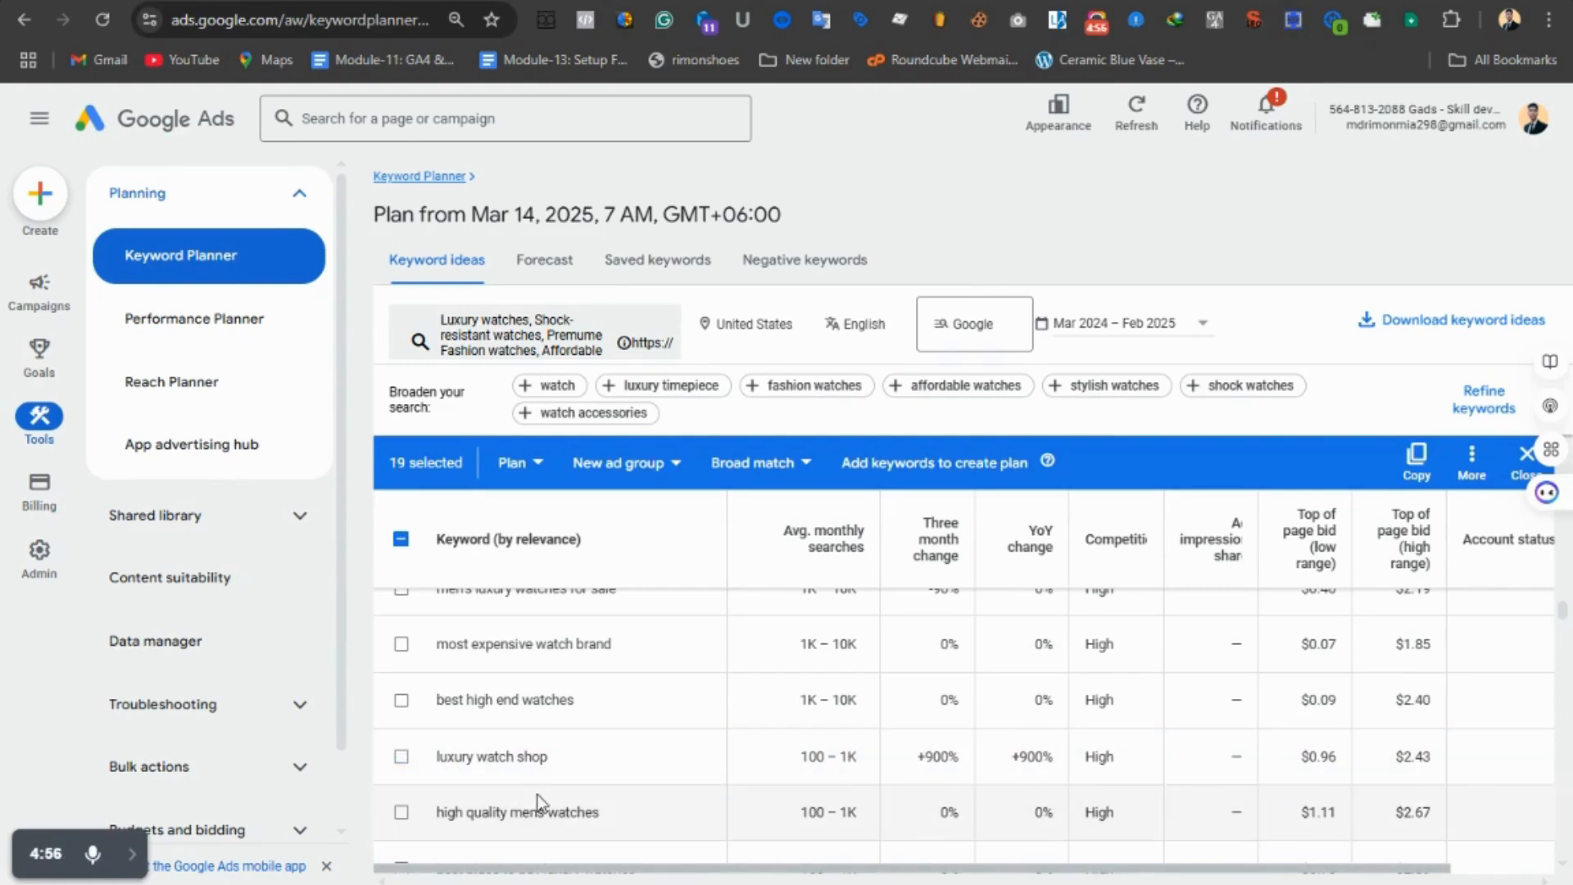
pyautogui.scroll(-2, 594, 817)
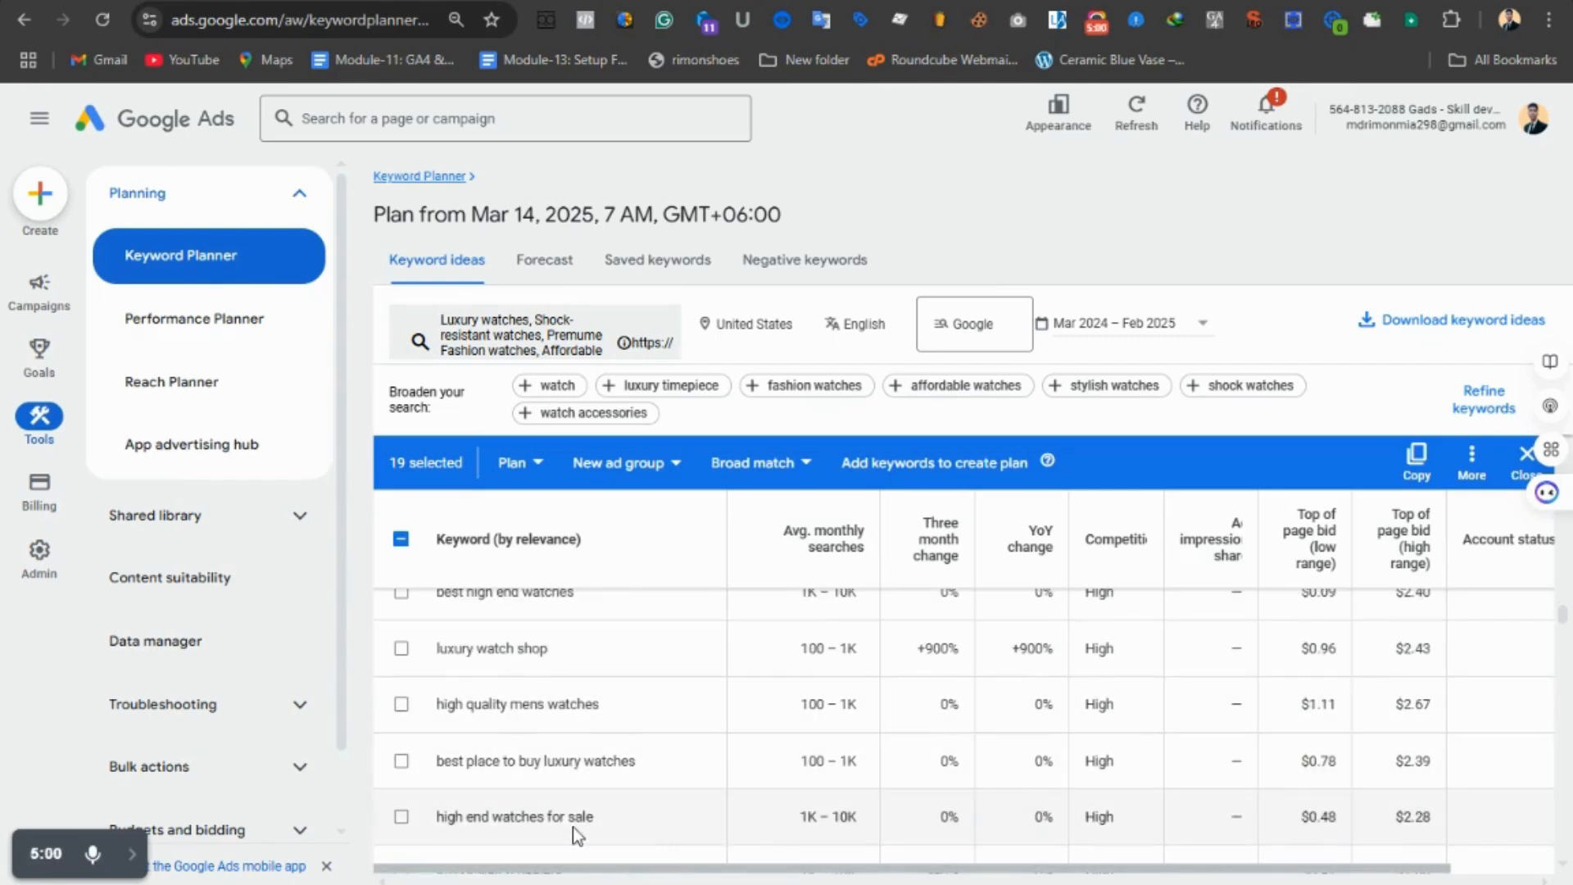
pyautogui.scroll(-2, 573, 828)
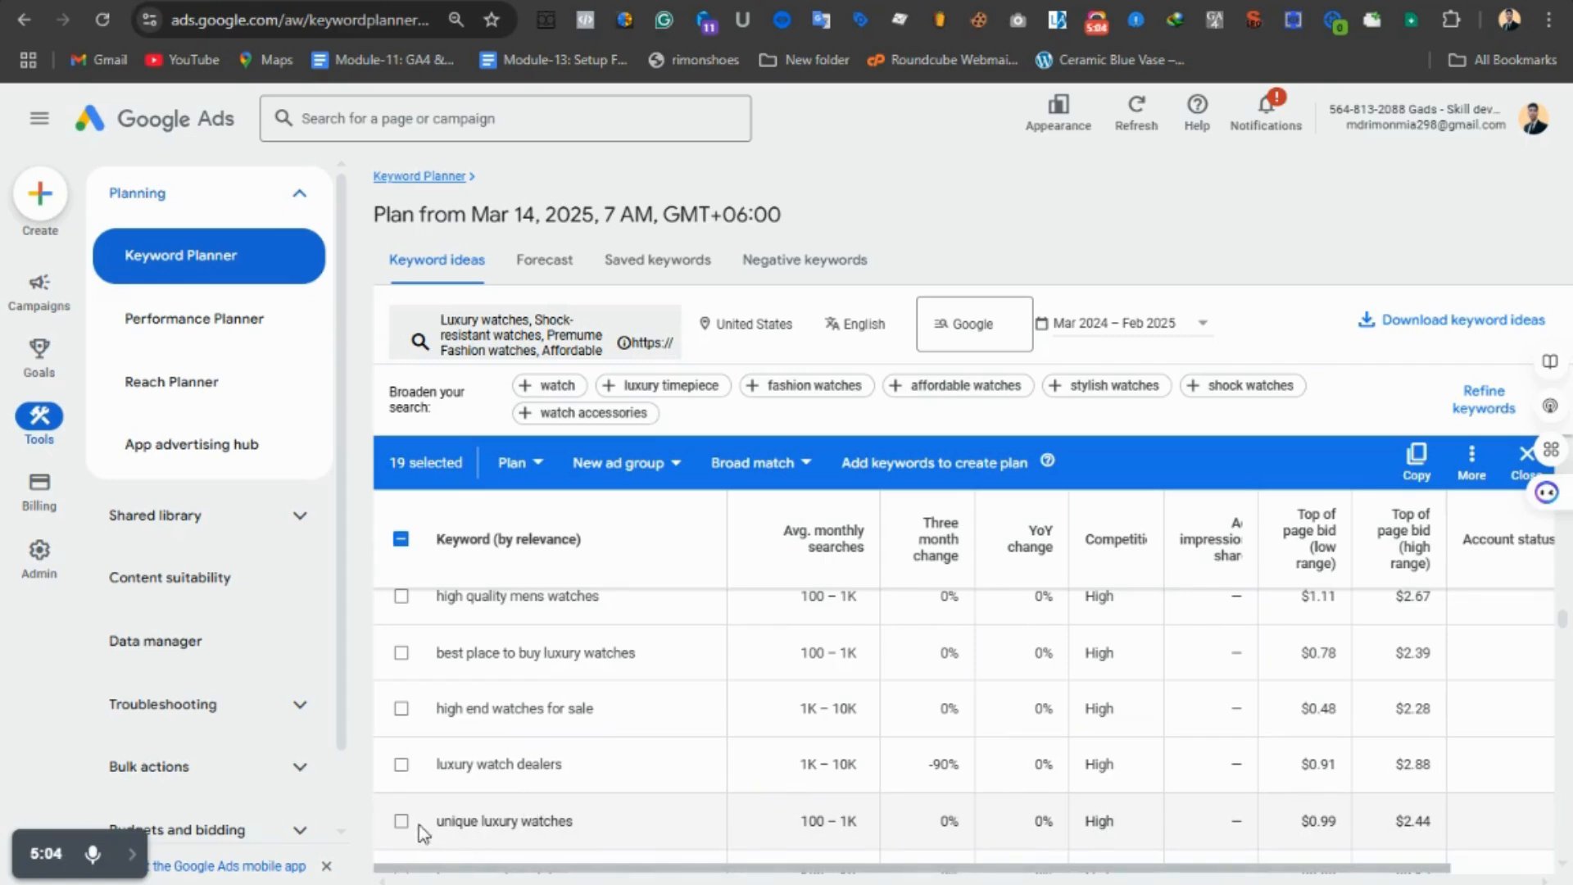
pyautogui.scroll(-2, 582, 831)
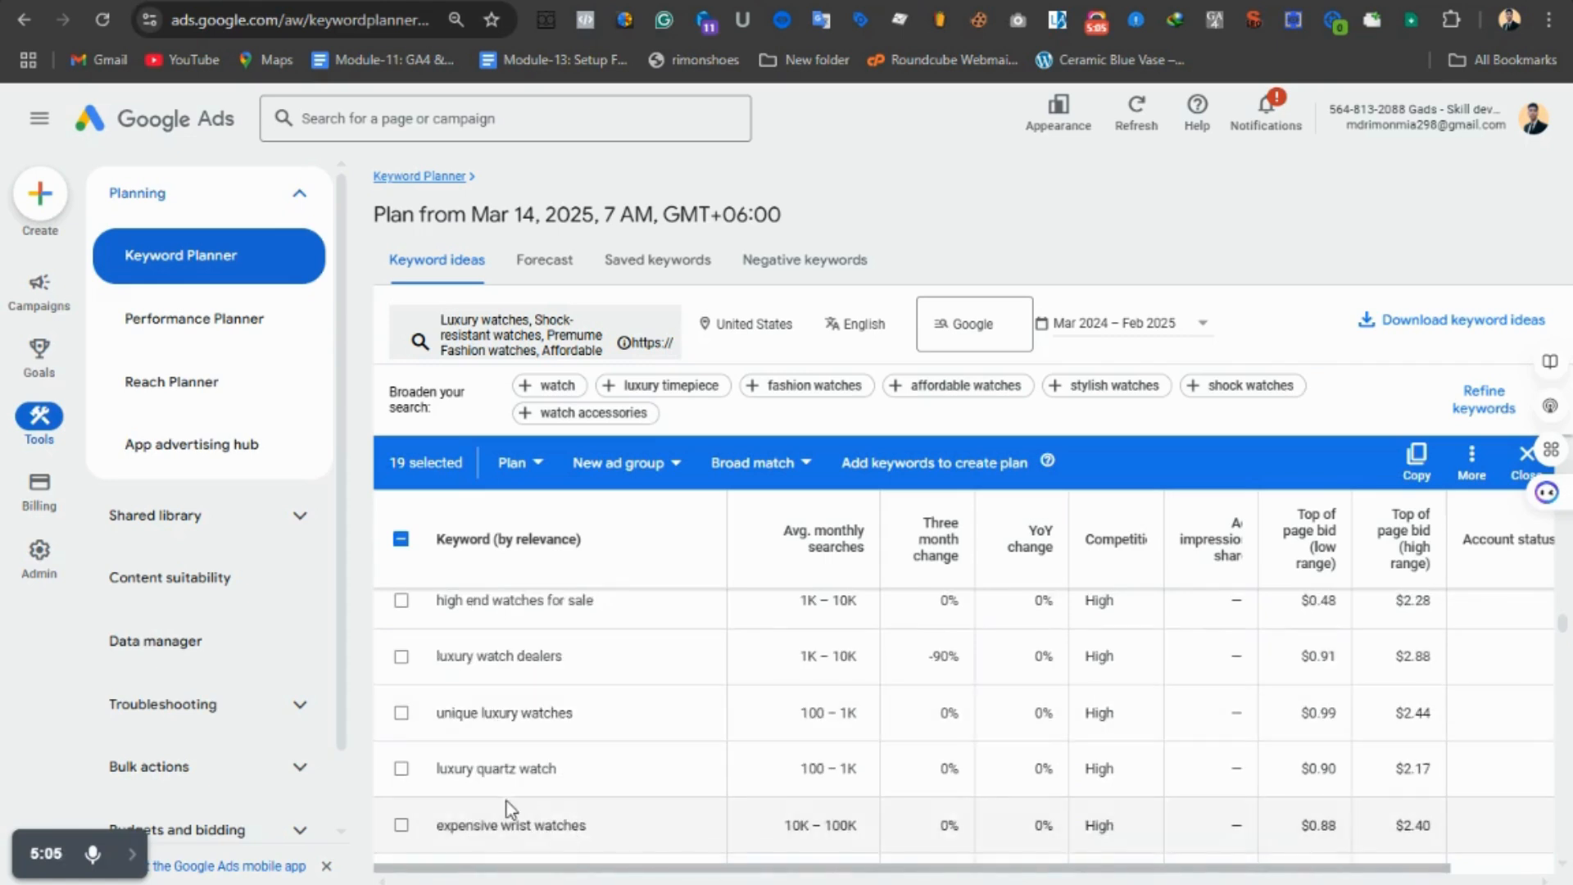
pyautogui.click(401, 825)
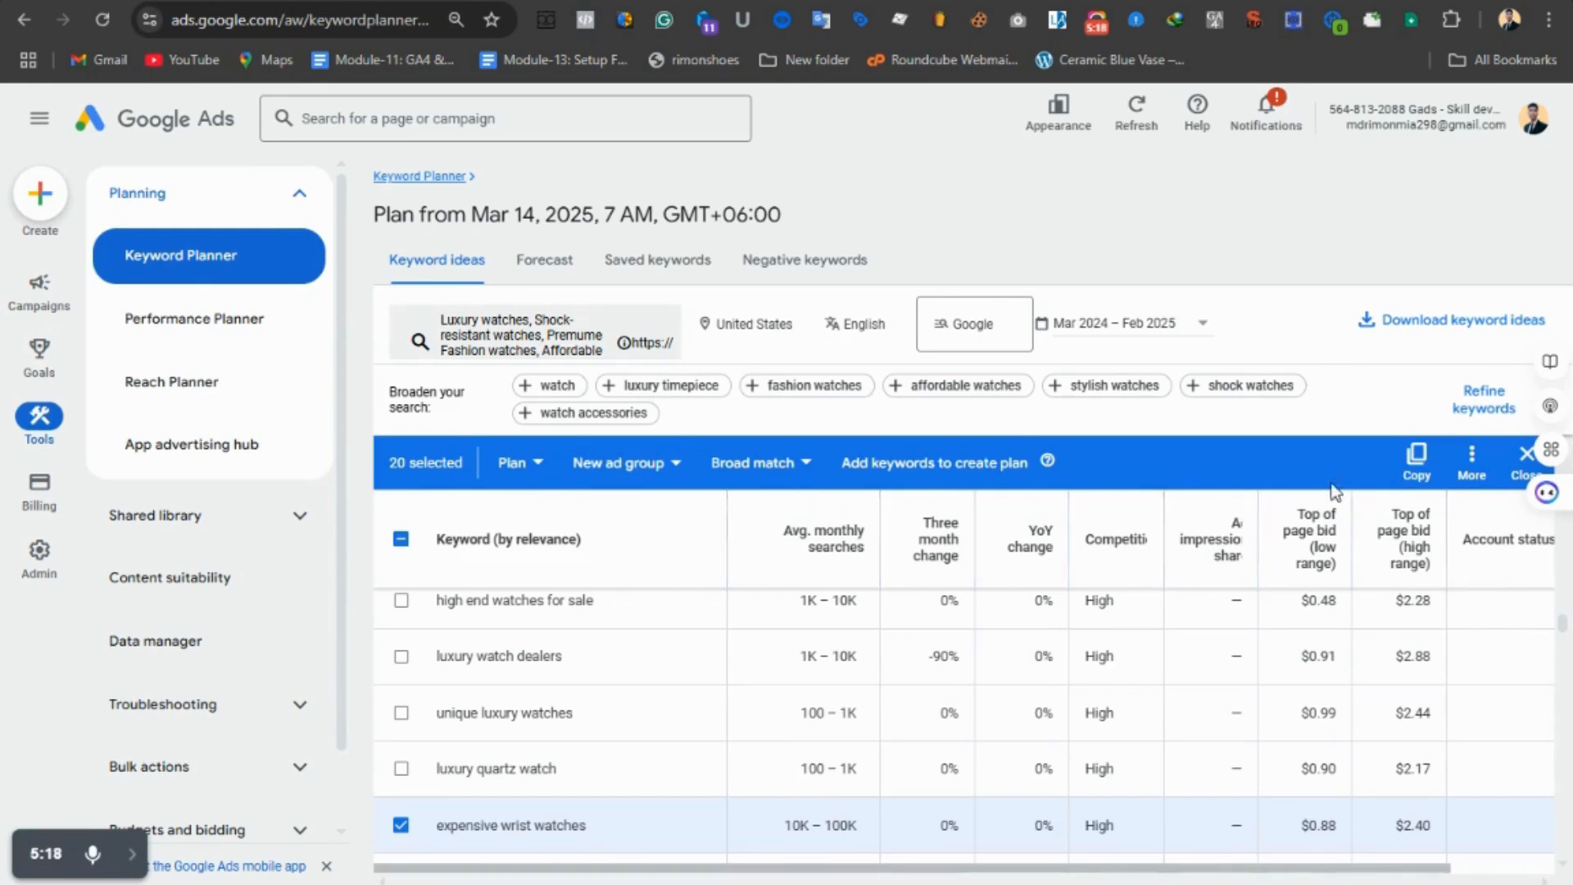
pyautogui.click(1412, 466)
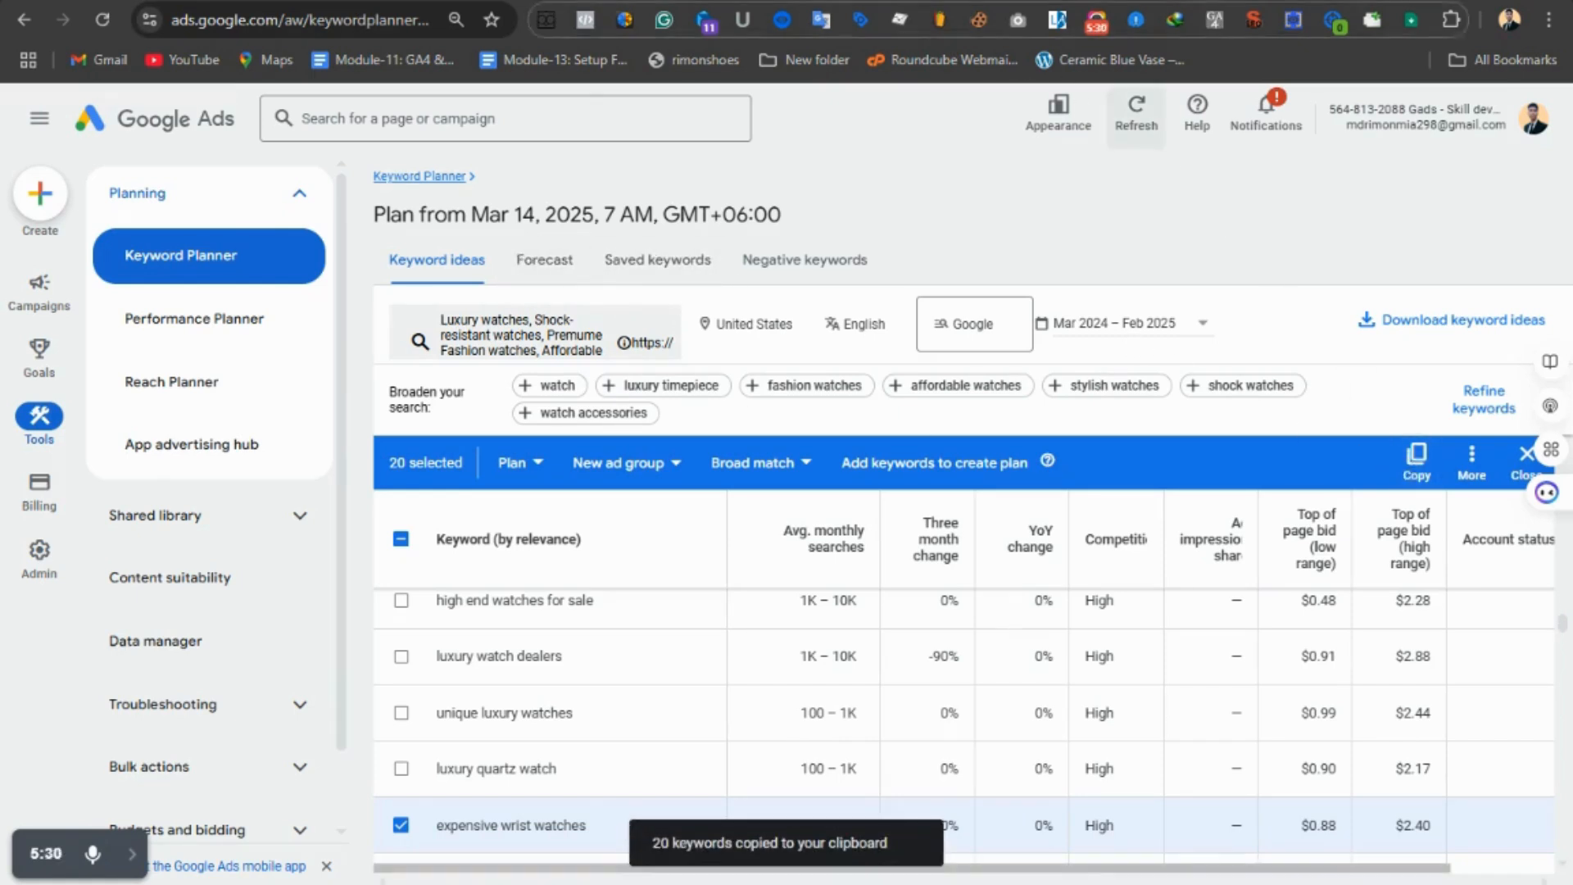
# - Switch to the Google Docs document "Google ads ppc campaign setup" and add a "Keywords:" heading below the mother keywords
pyautogui.hotkey('ctrl', 'Tab')
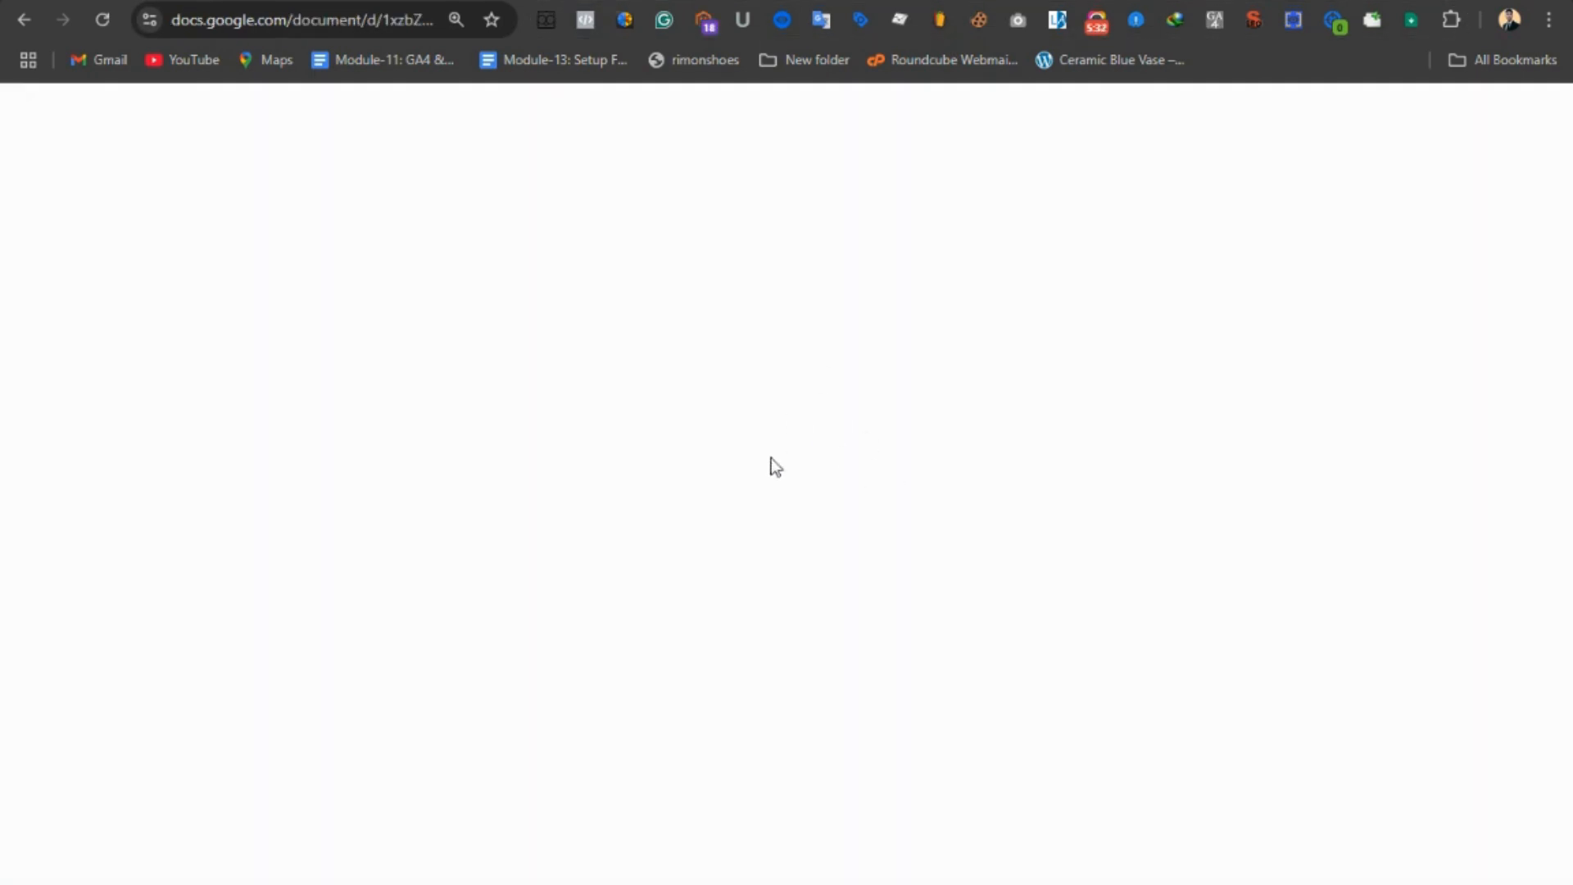
pyautogui.scroll(-5, 835, 573)
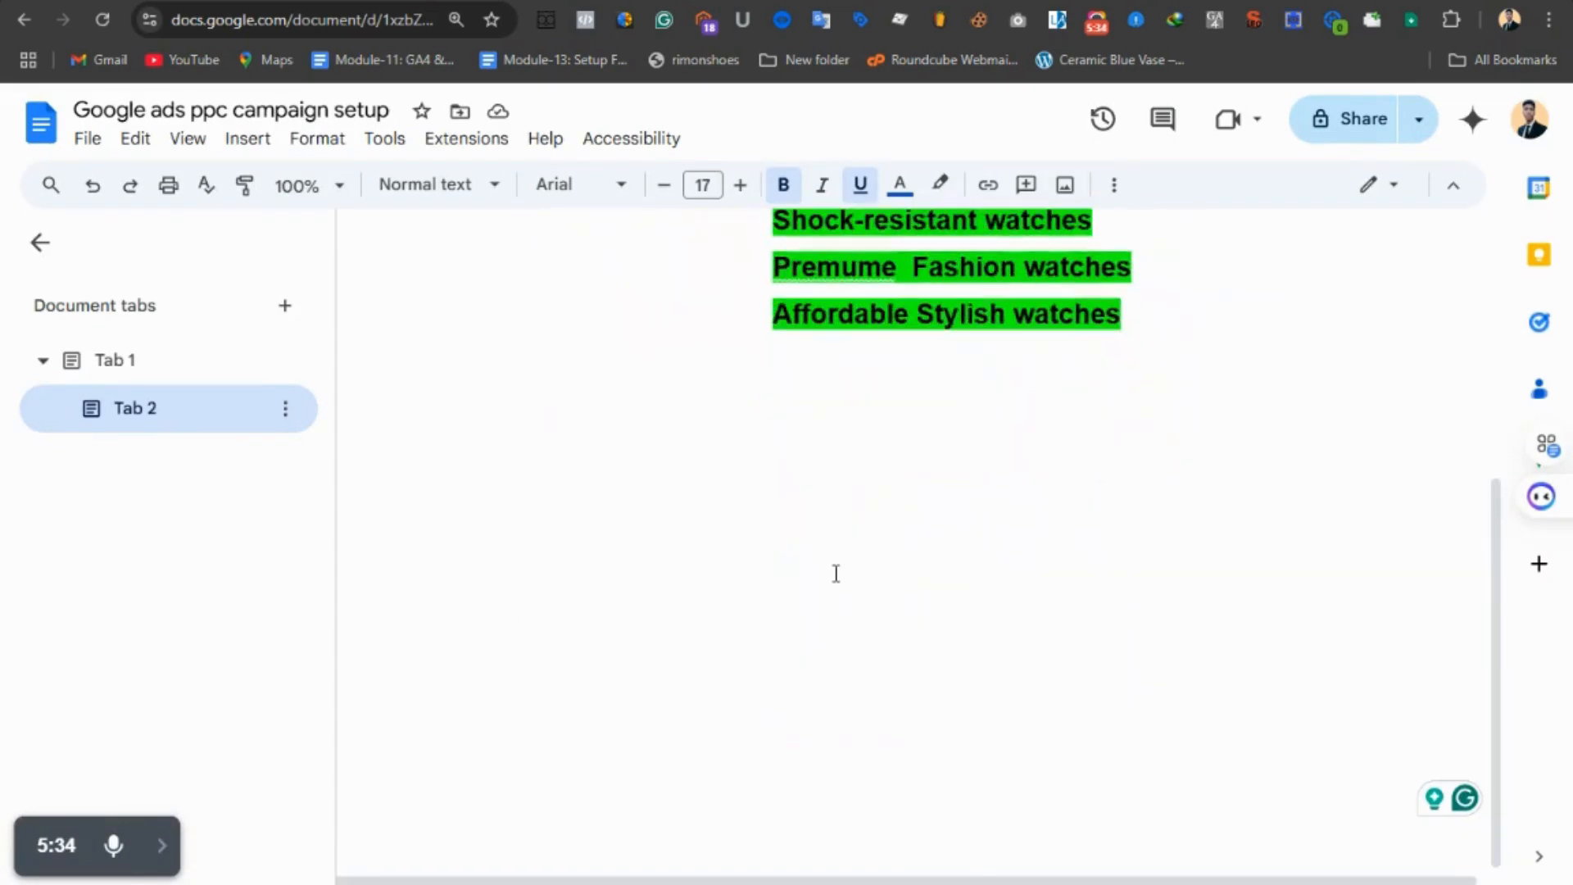
pyautogui.click(1165, 342)
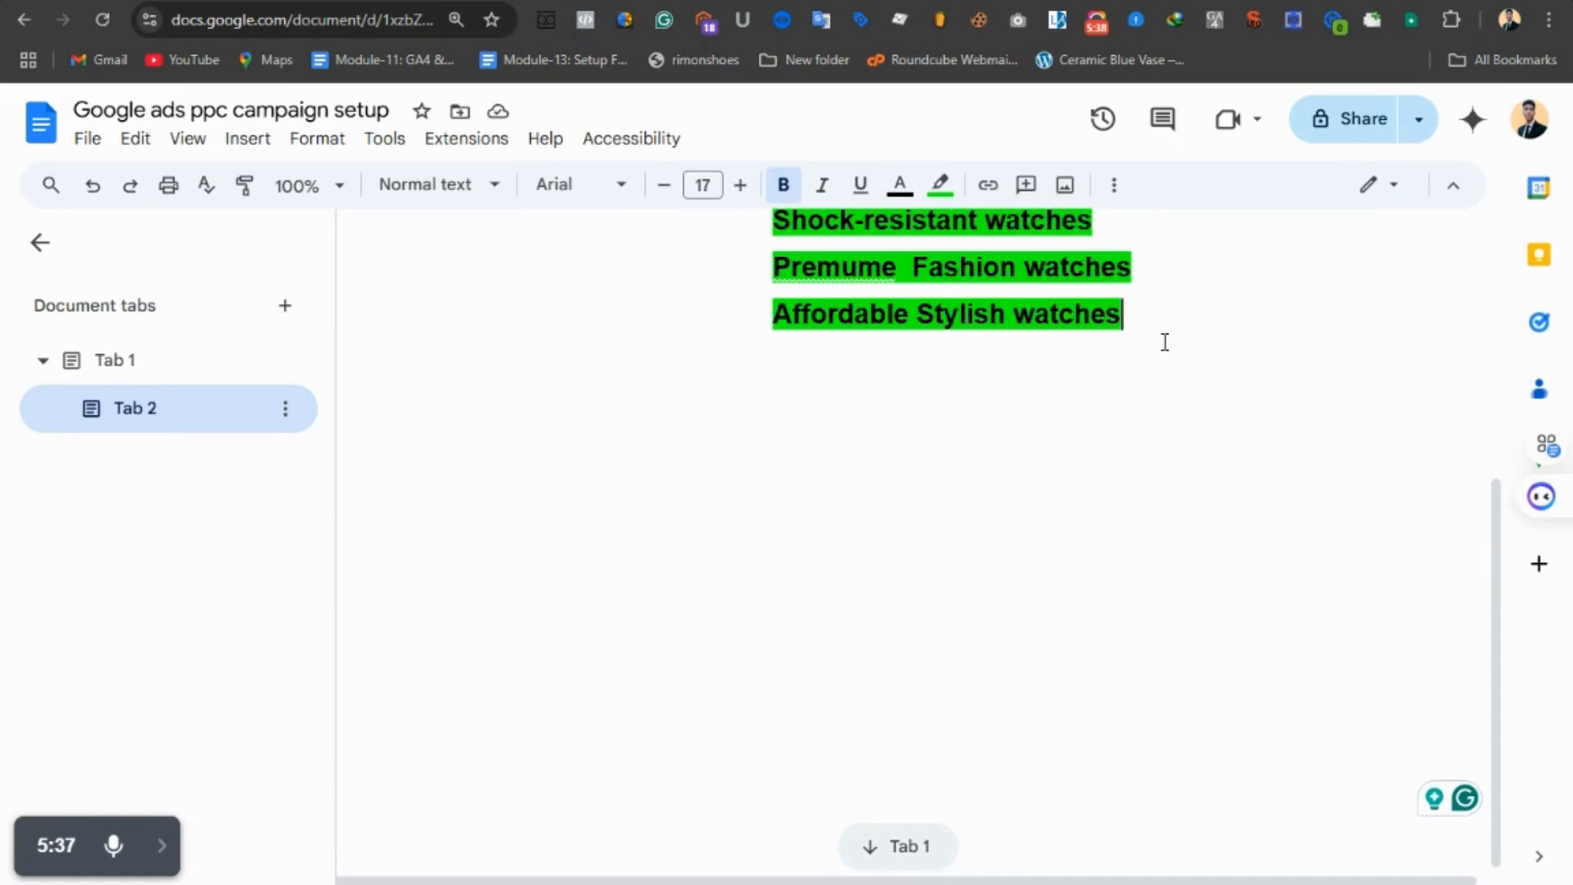
pyautogui.press('Return')
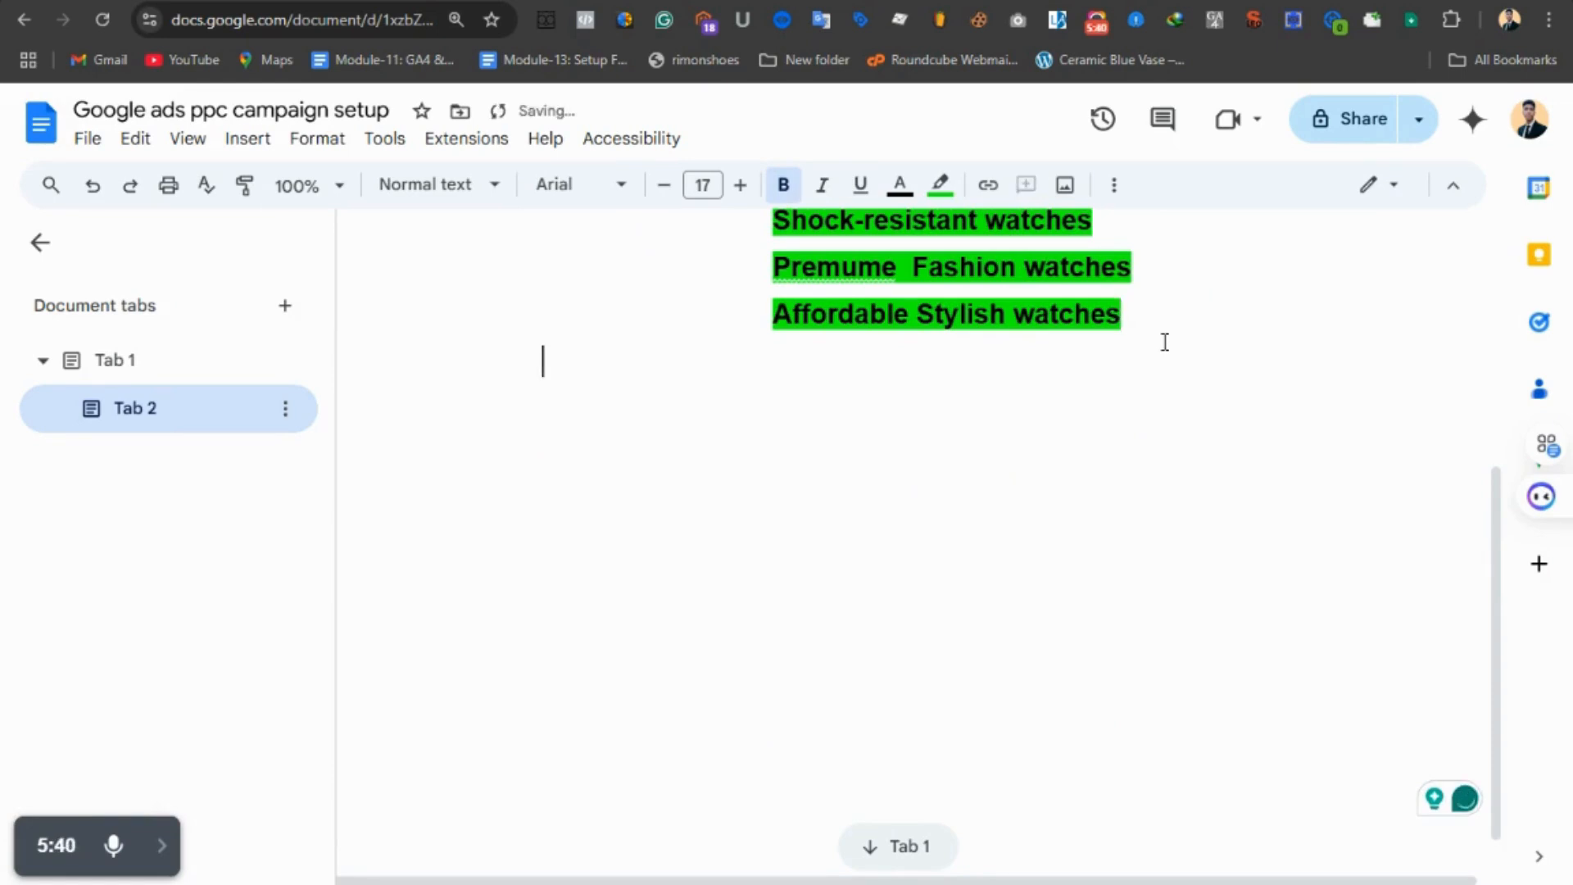
pyautogui.press('BackSpace')
pyautogui.press('Return')
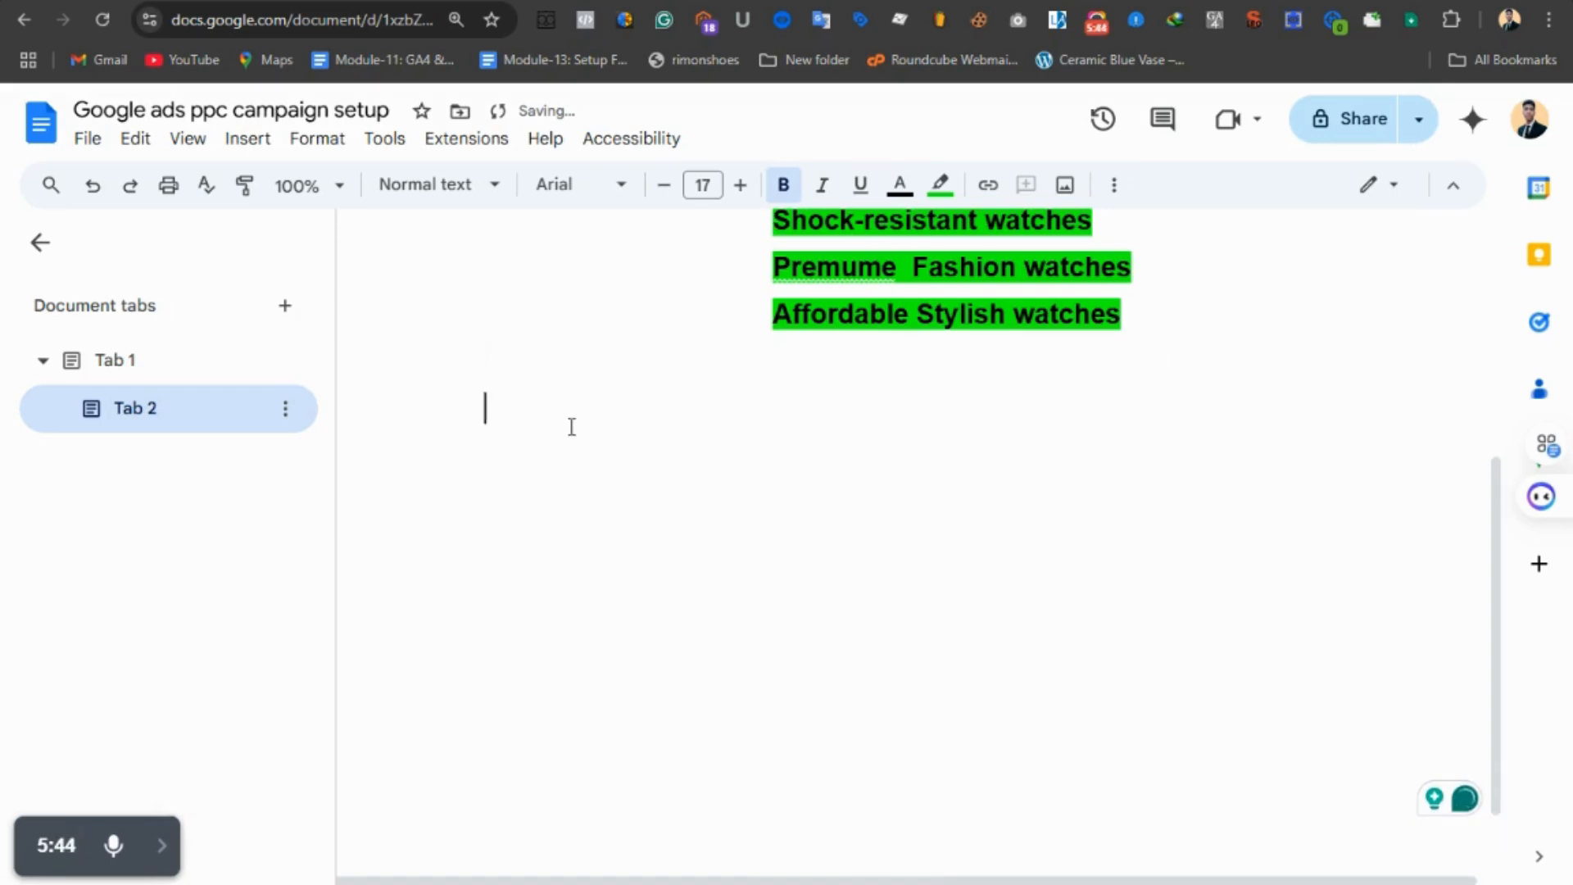
pyautogui.write('ke')
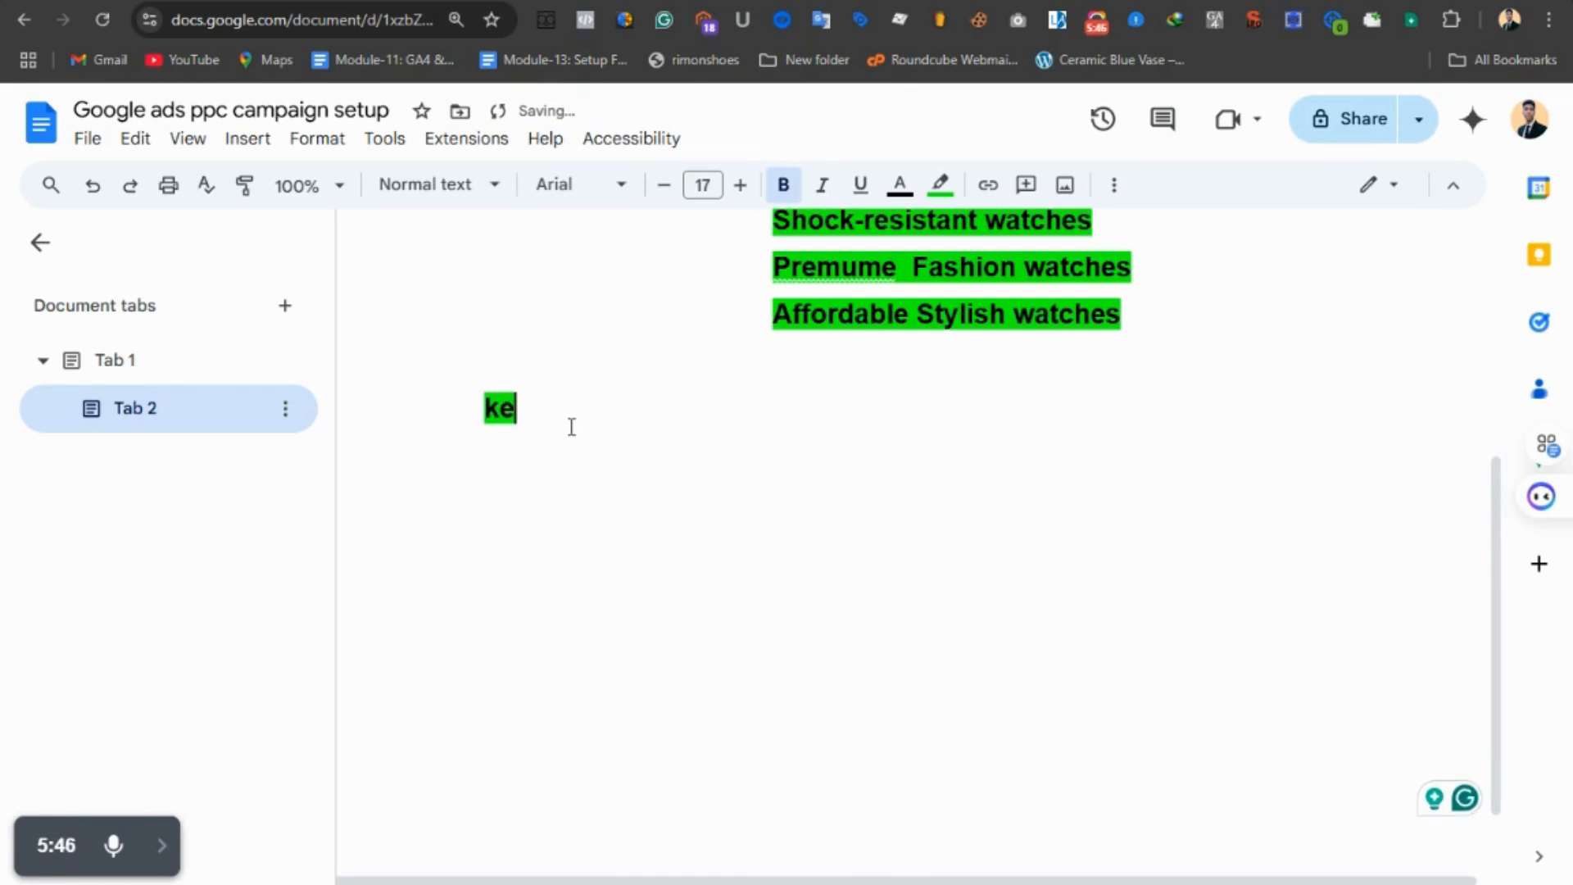
pyautogui.write('yword')
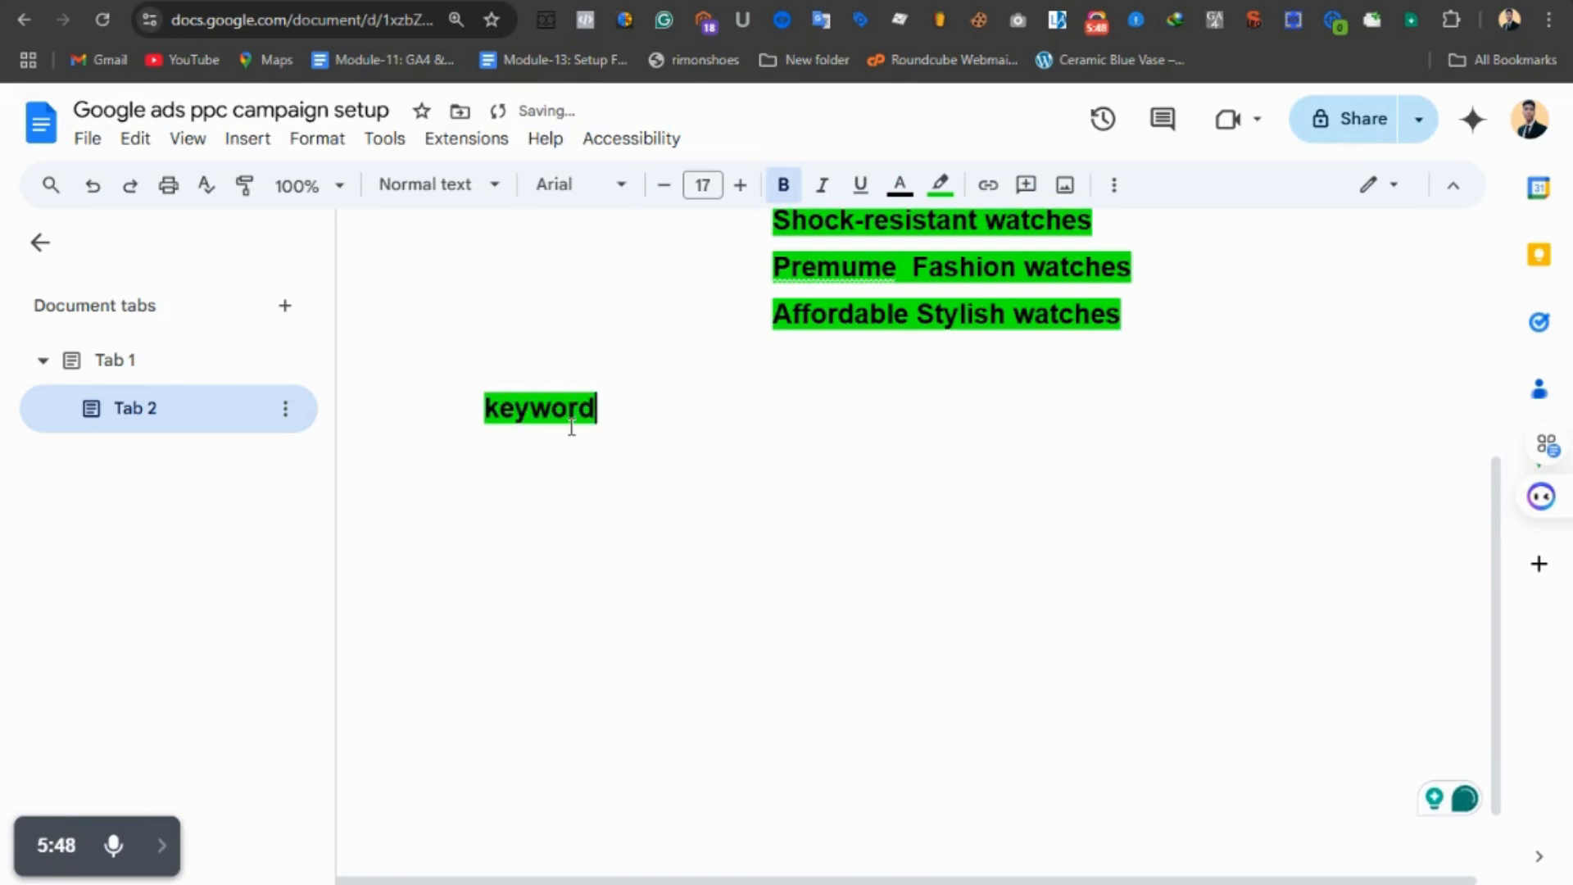
pyautogui.write('s:')
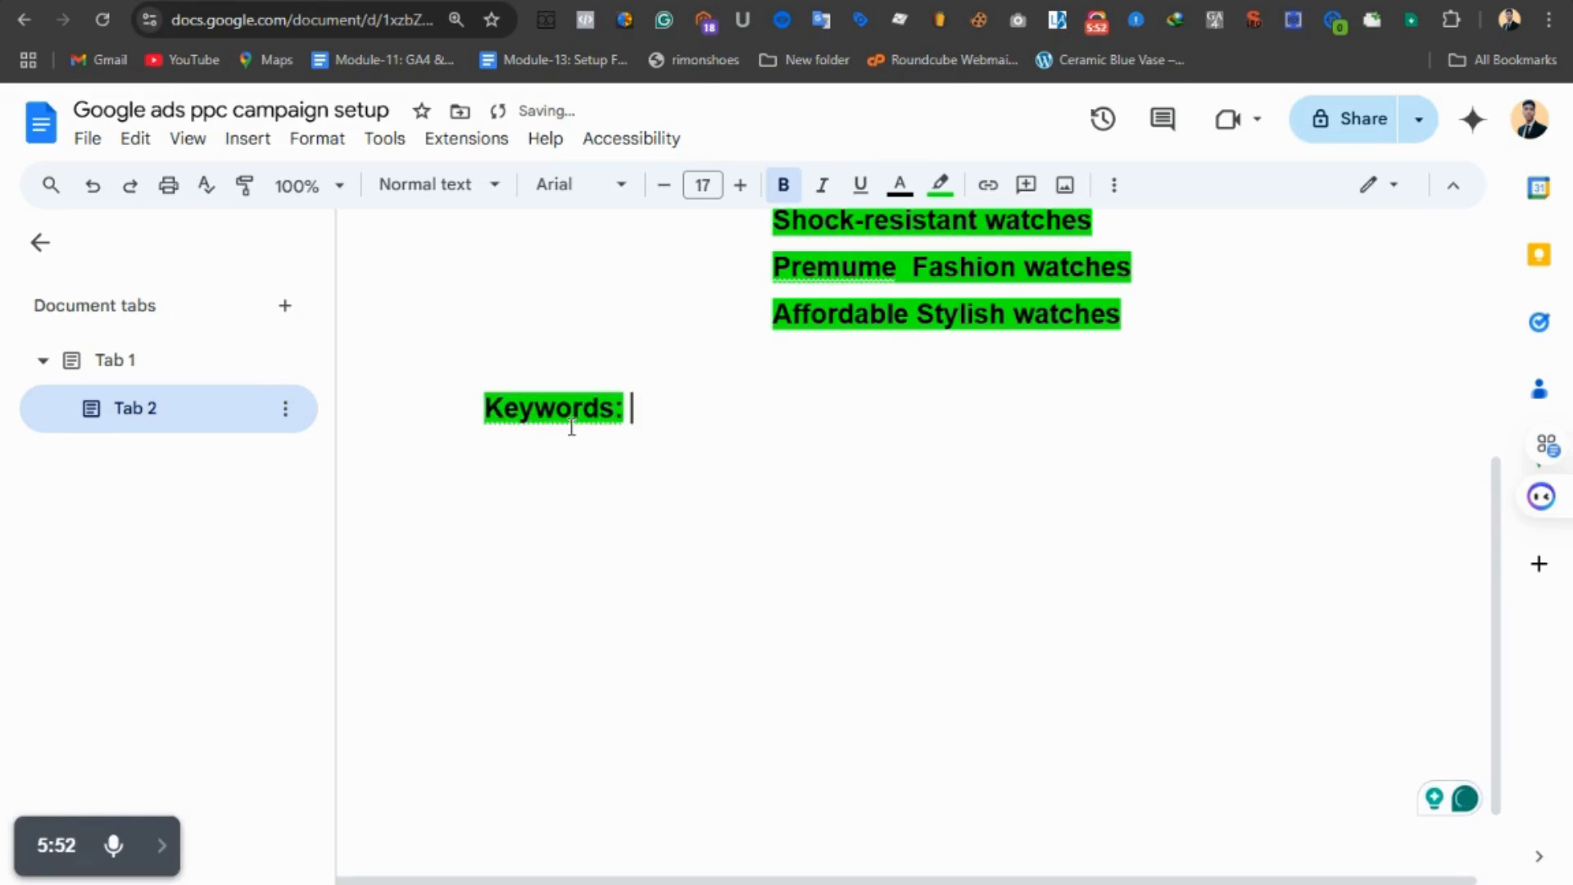
# - Paste the copied keywords after the "Keywords:" heading and move the first keyword onto its own line
pyautogui.hotkey('ctrl', 'v')
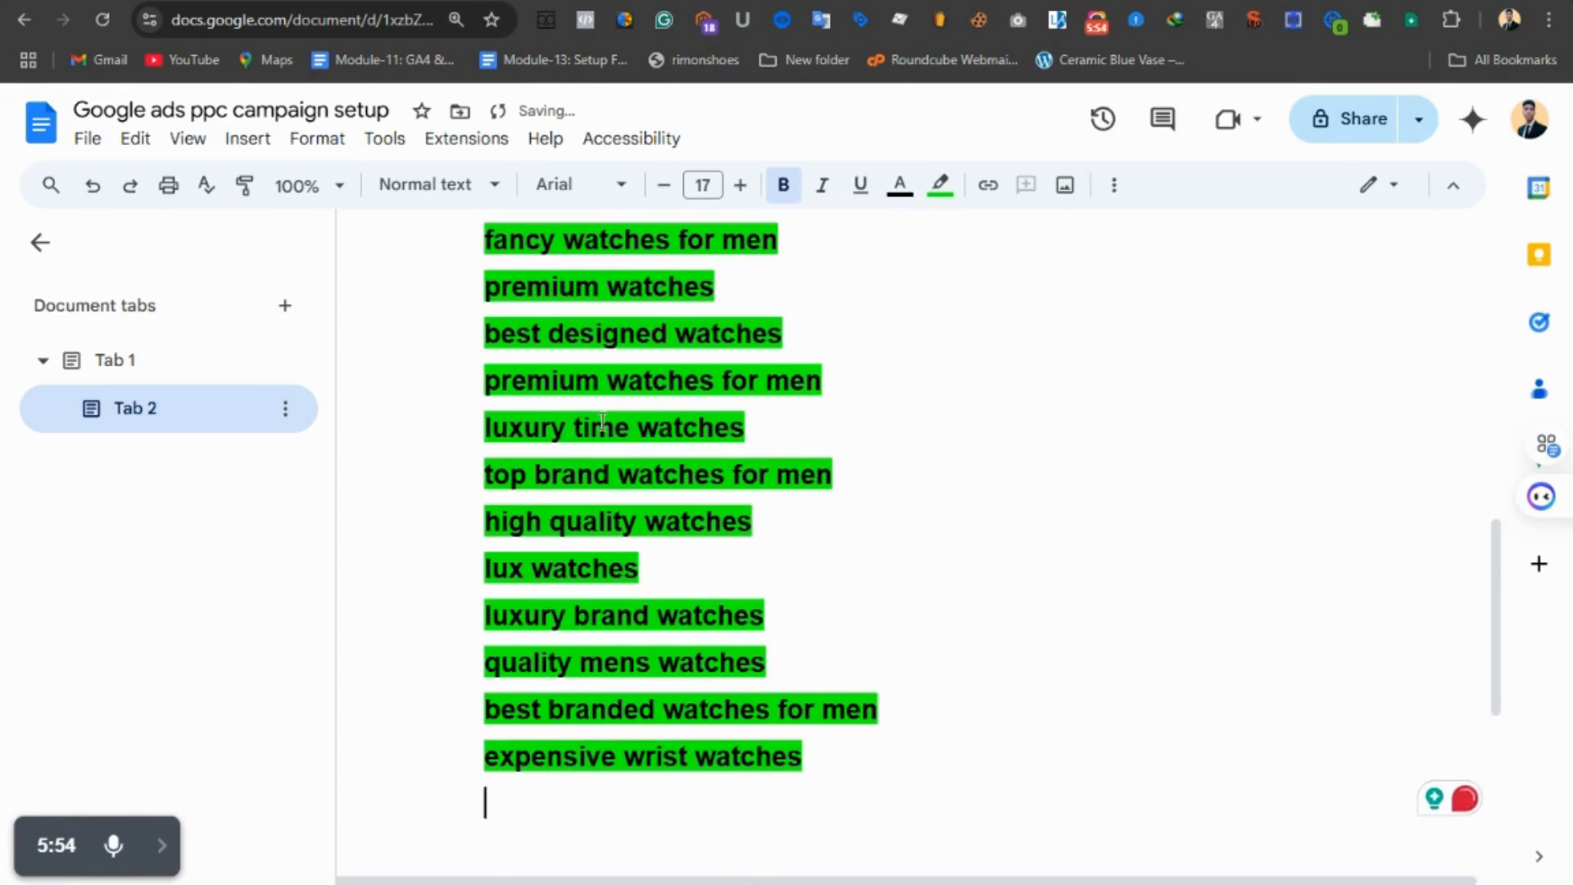
pyautogui.scroll(4, 606, 428)
pyautogui.scroll(4, 606, 428)
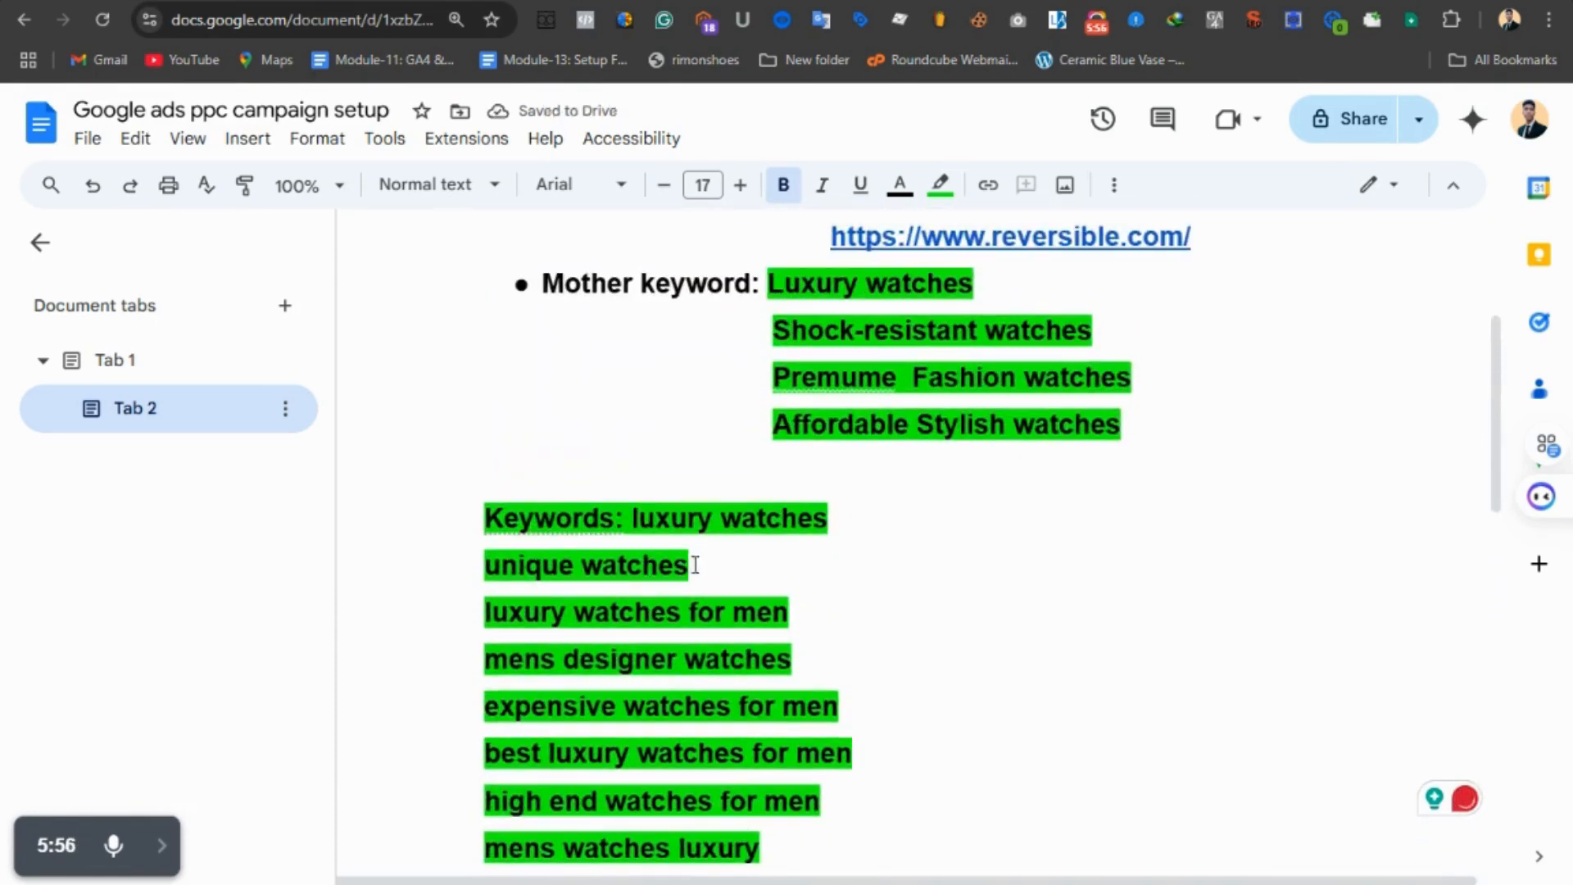
pyautogui.click(633, 529)
pyautogui.press('Return')
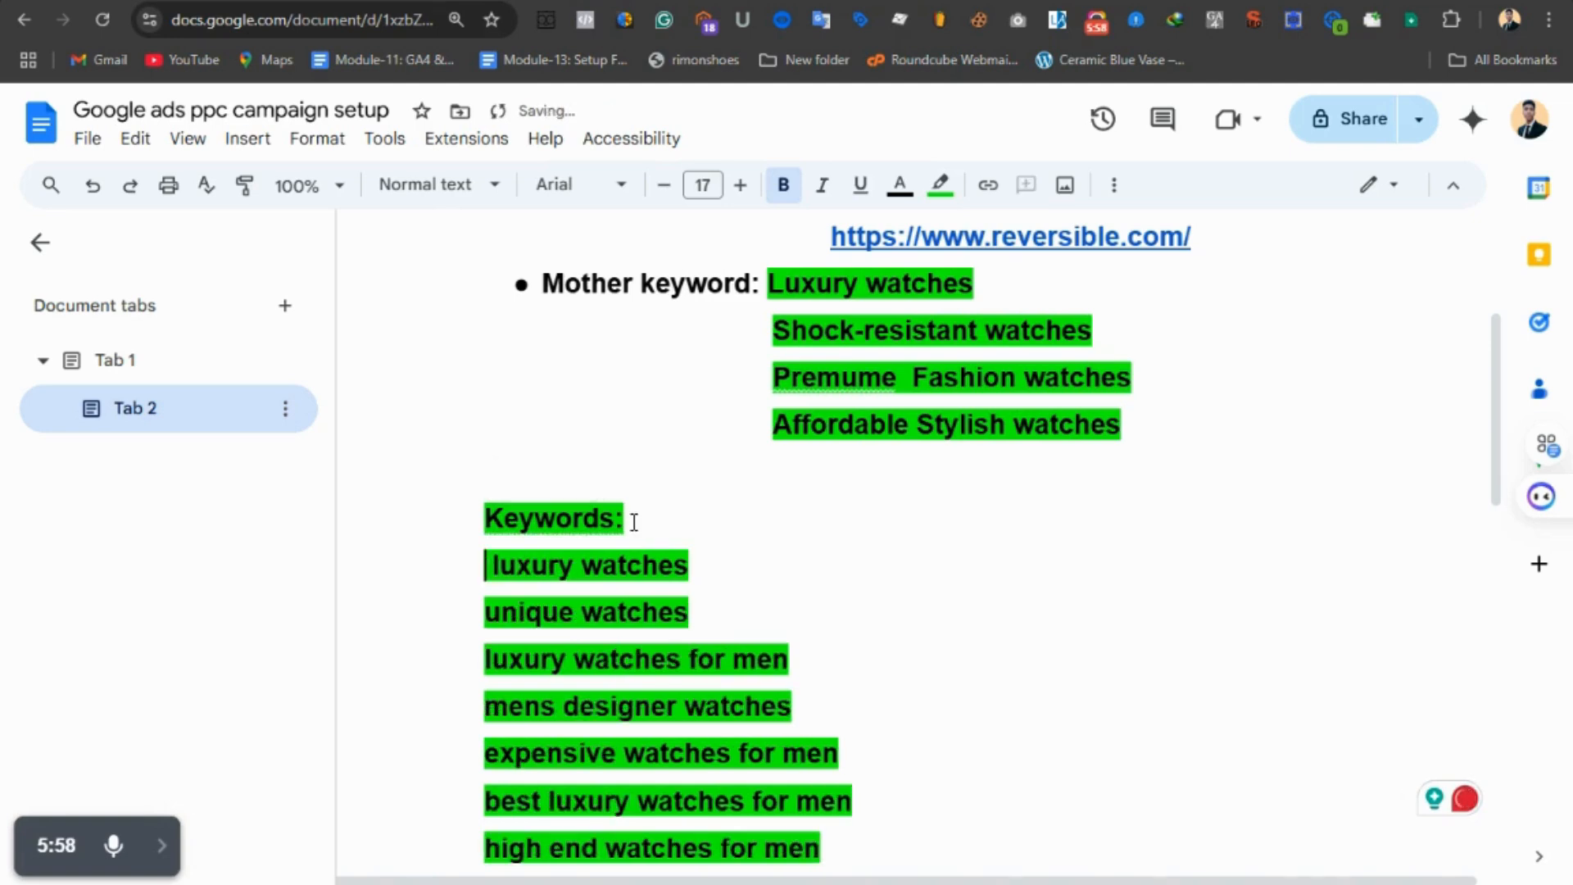
# - Change the highlight color of the pasted keyword list below the "Keywords:" heading to cyan
pyautogui.moveTo(491, 585); pyautogui.dragTo(927, 638)
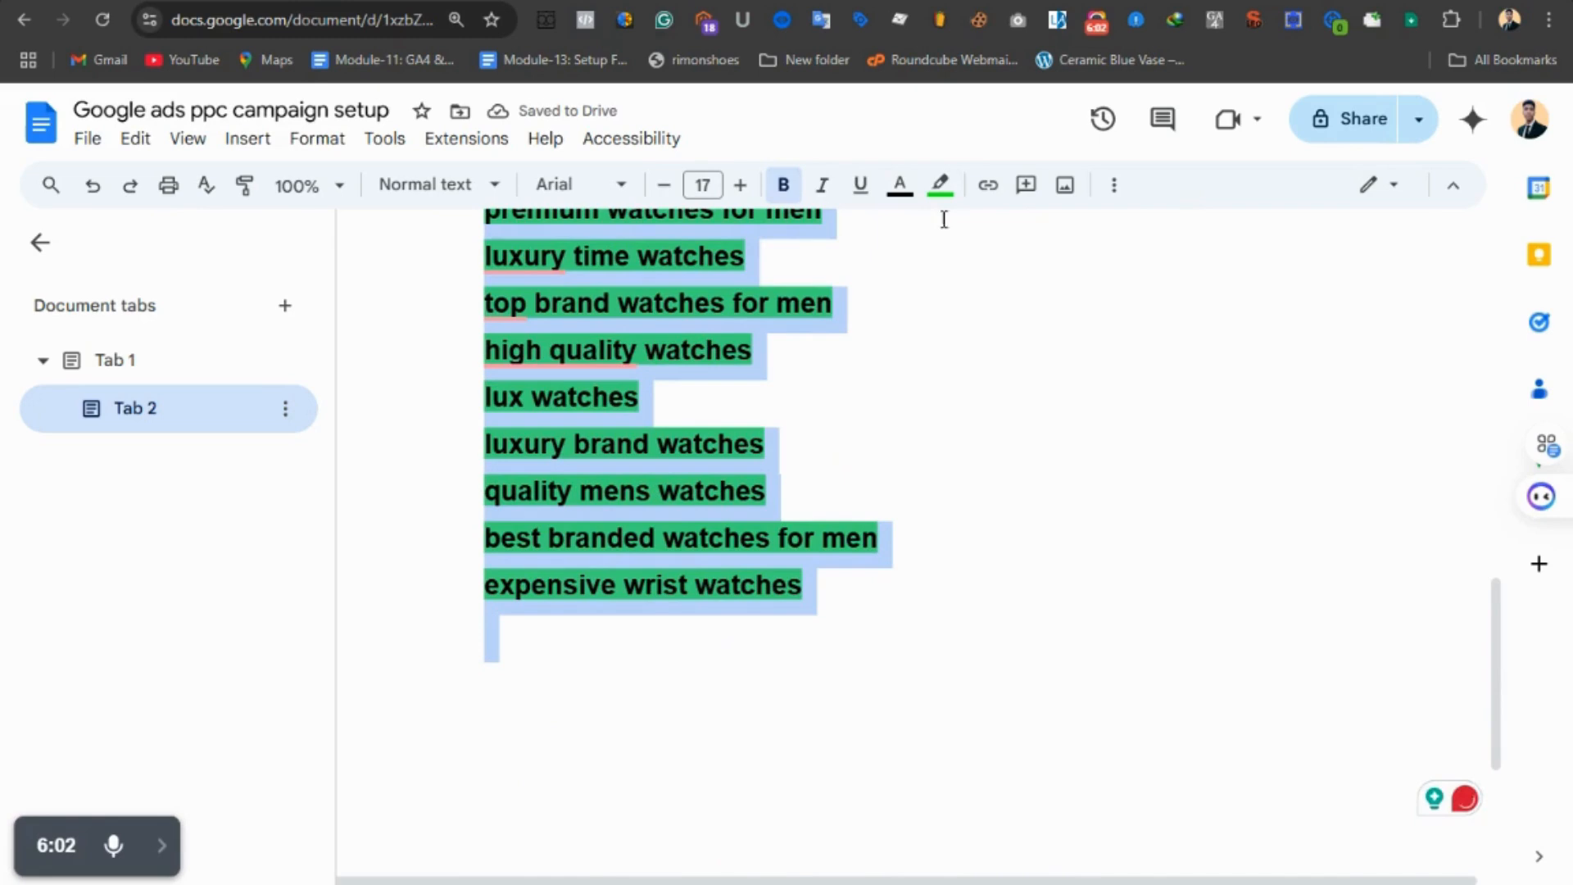
pyautogui.click(941, 184)
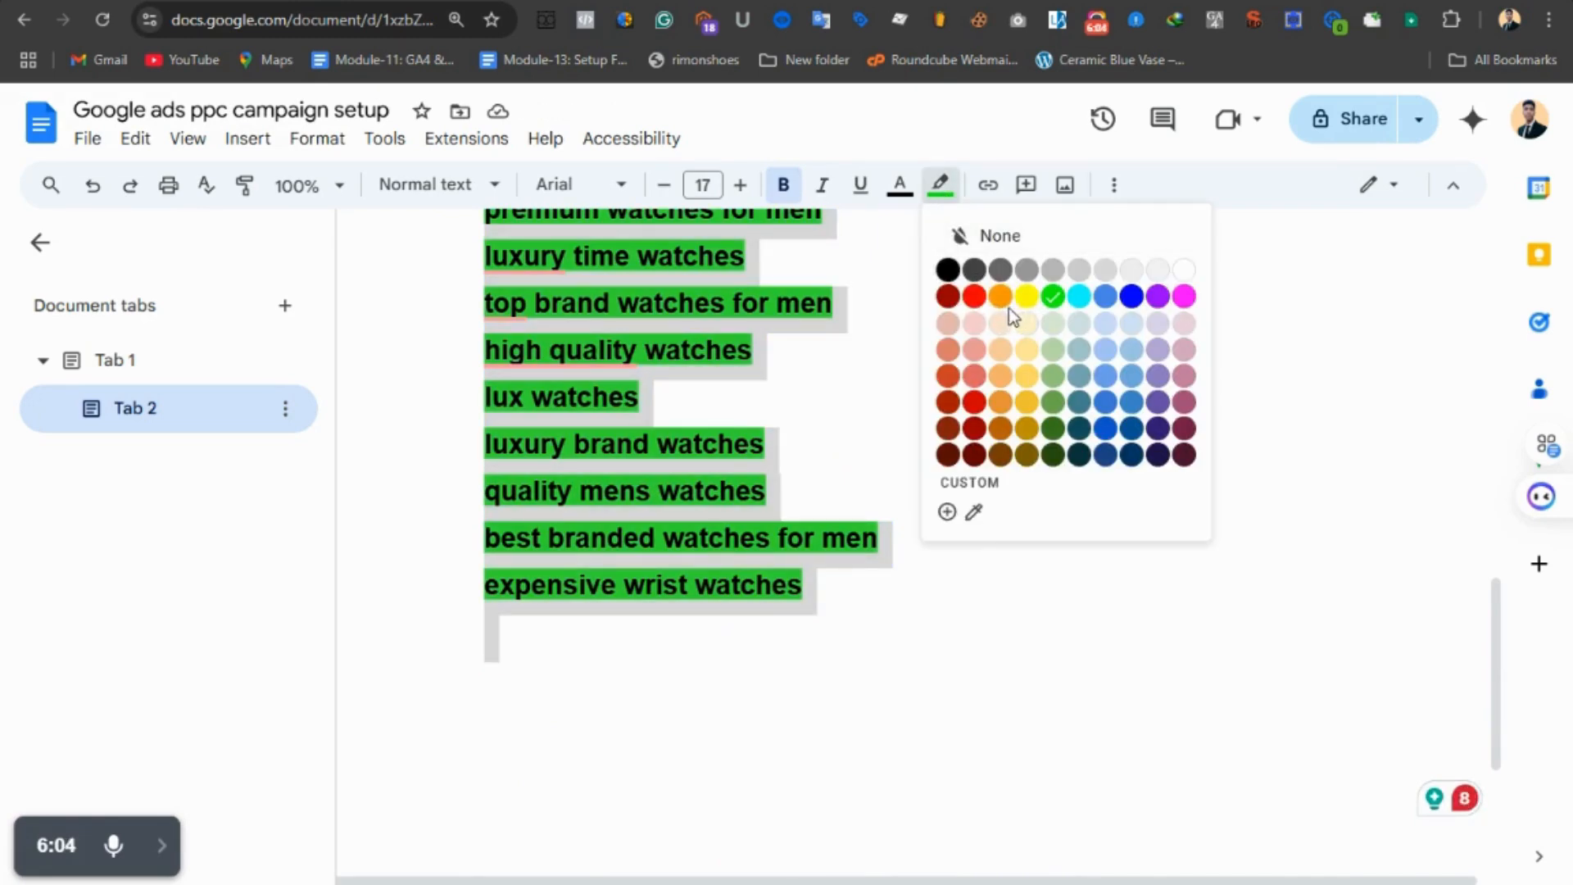
pyautogui.click(1078, 296)
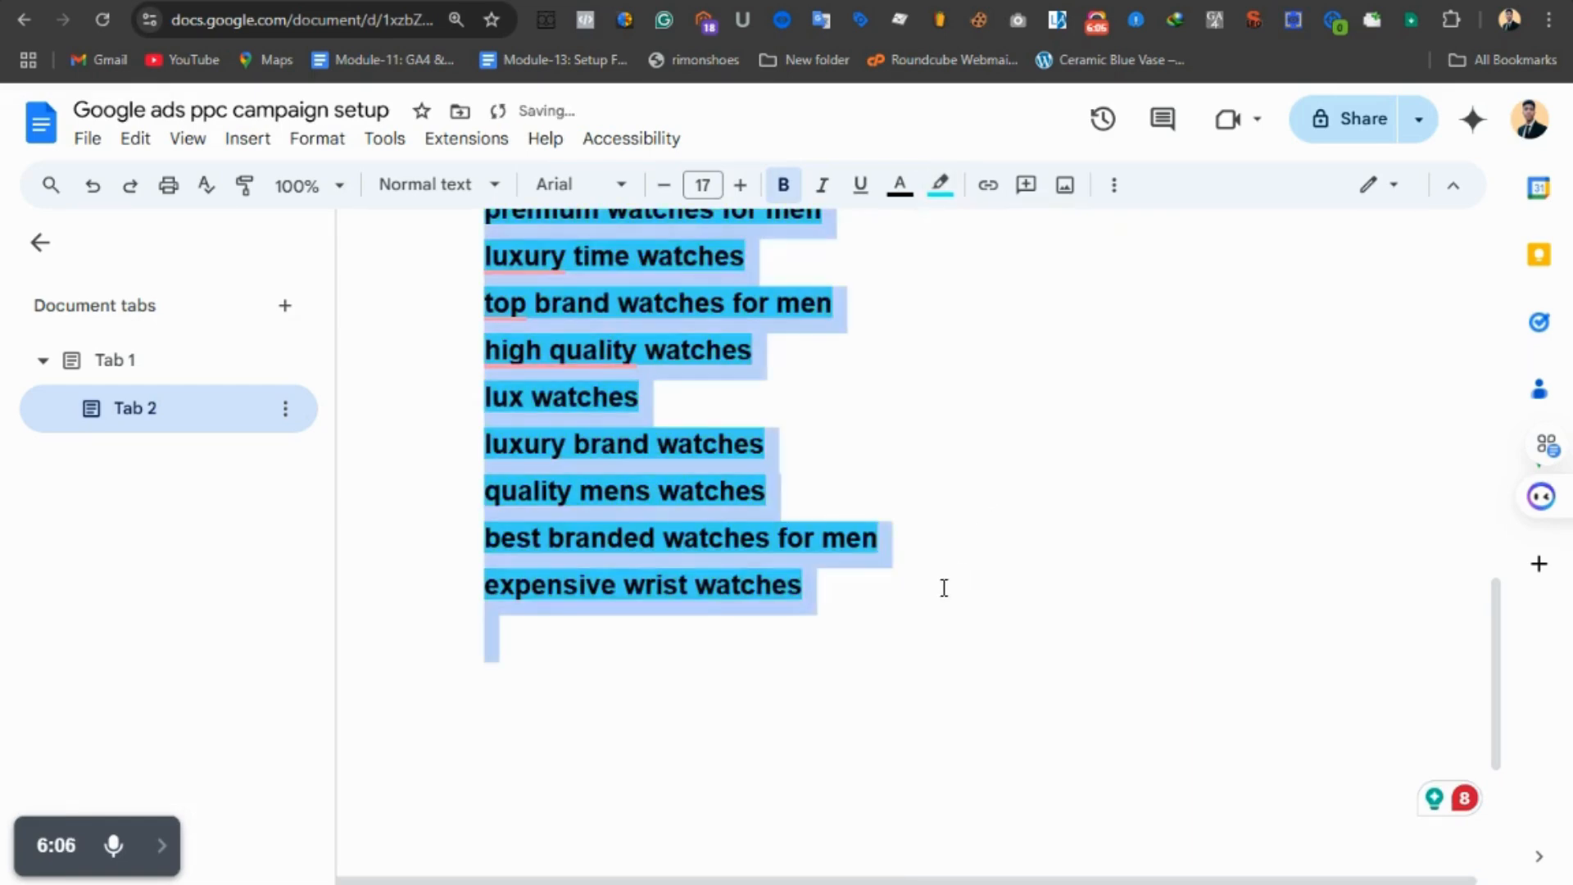
pyautogui.scroll(5, 937, 569)
pyautogui.click(721, 554)
pyautogui.scroll(4, 731, 601)
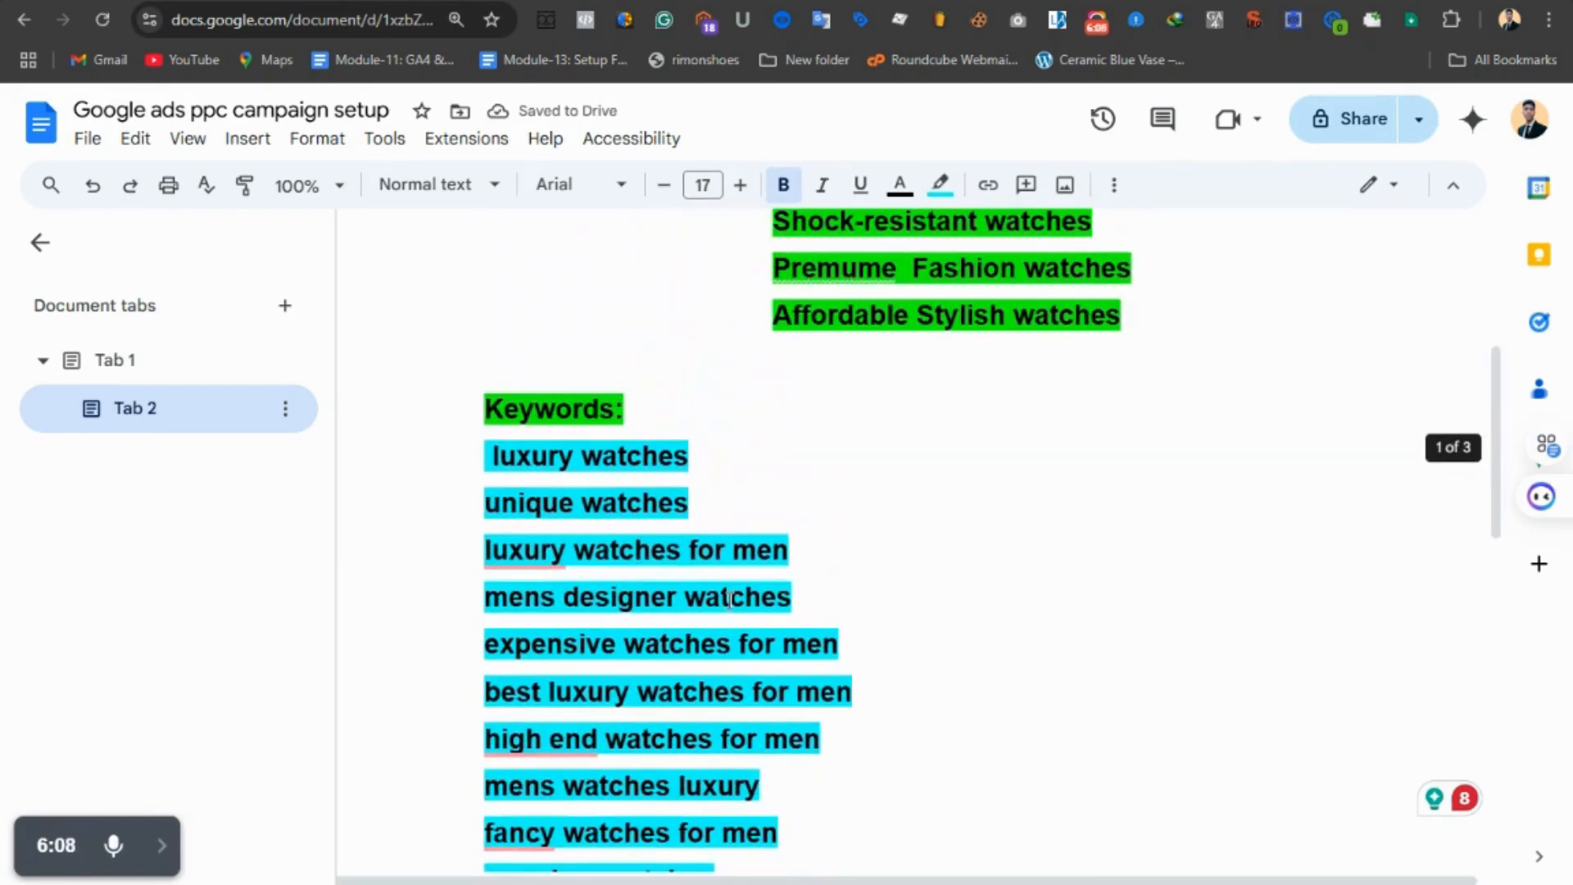
# - Switch to Google Ads Keyword Planner and start a search volume and forecast plan with the copied watch keywords pasted in
pyautogui.click(828, 2)
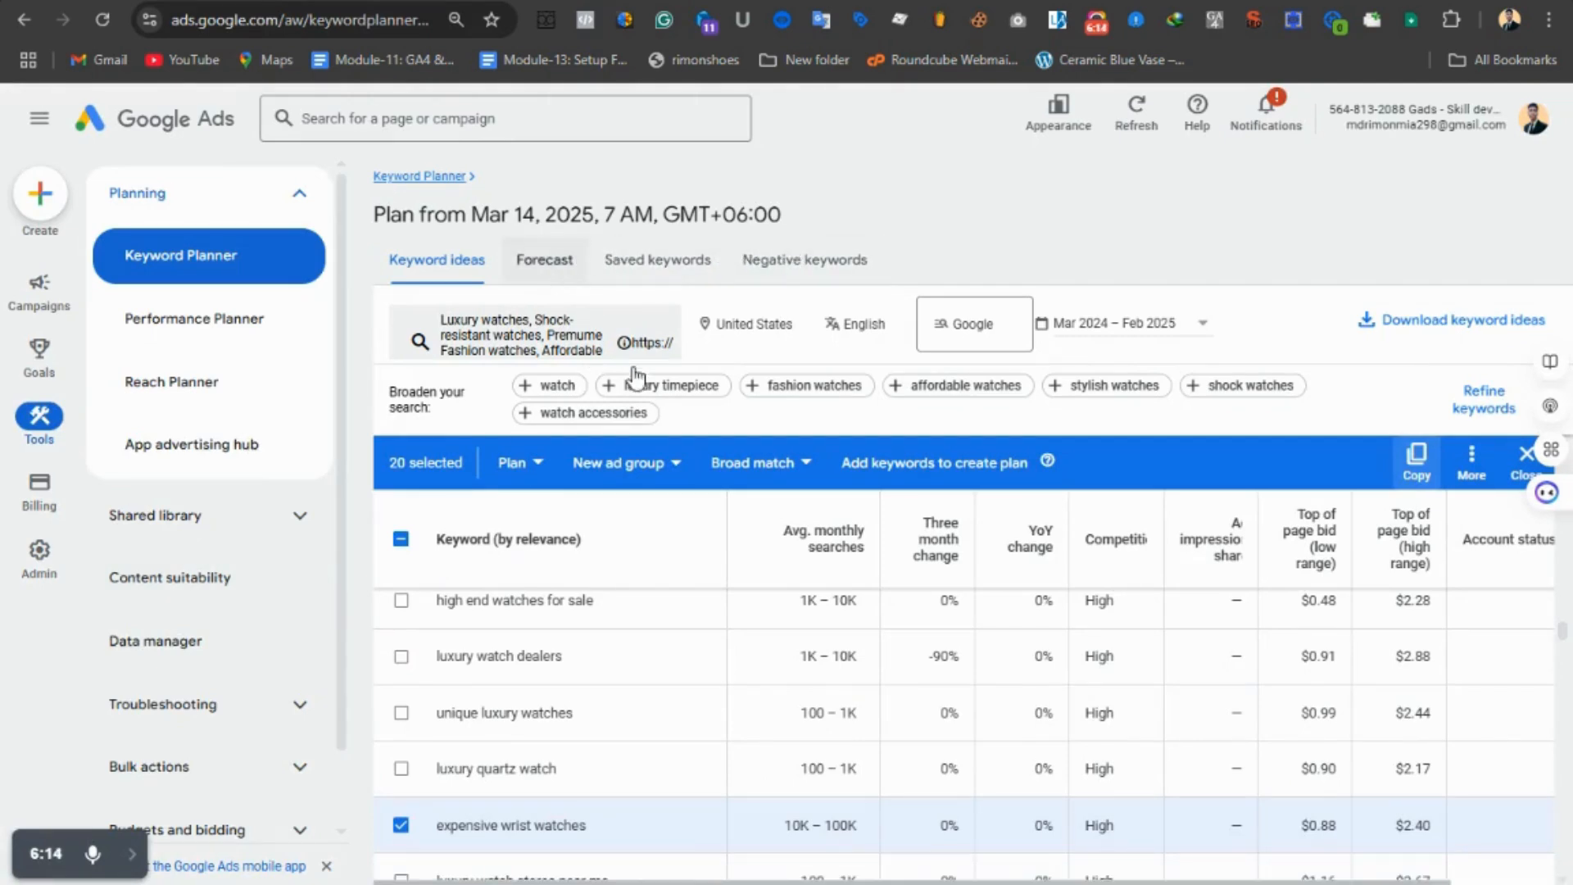
pyautogui.click(440, 177)
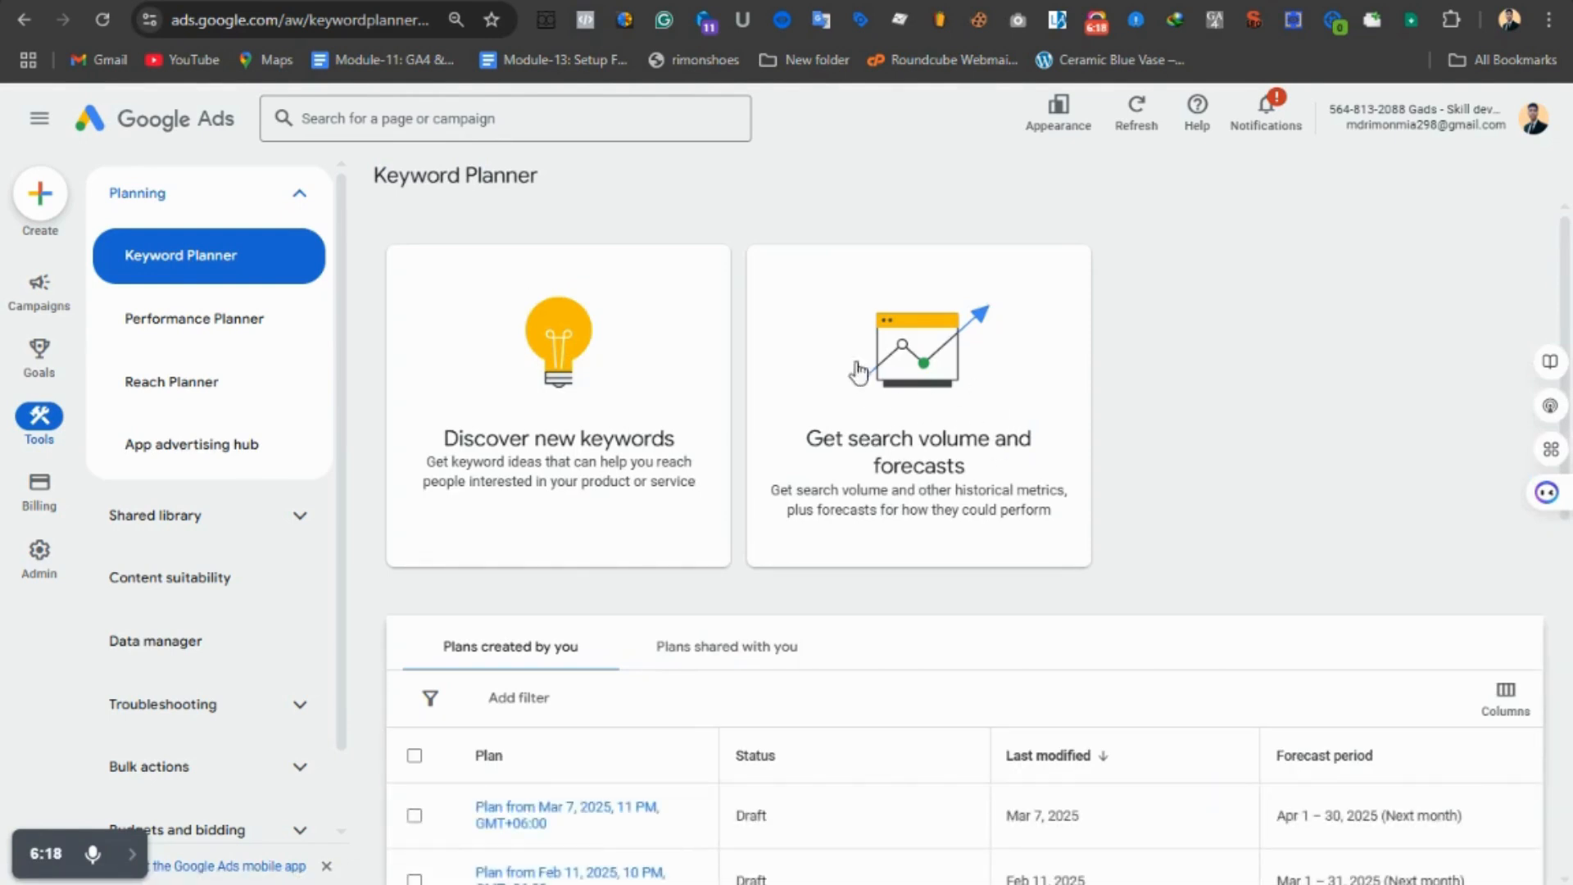
pyautogui.click(960, 391)
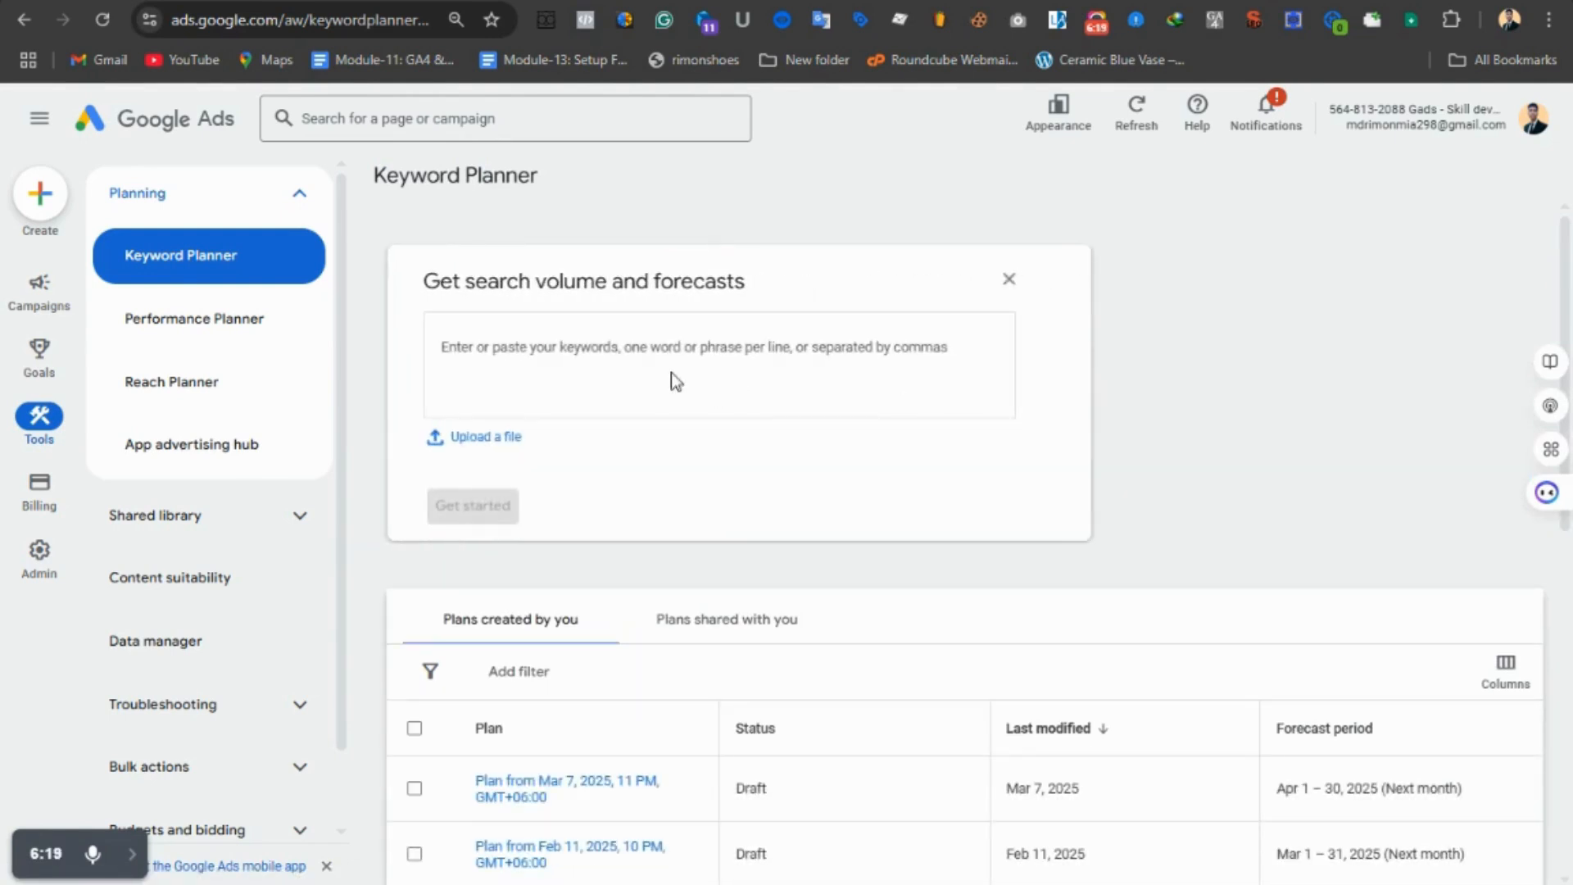
pyautogui.rightClick(587, 361)
pyautogui.click(635, 559)
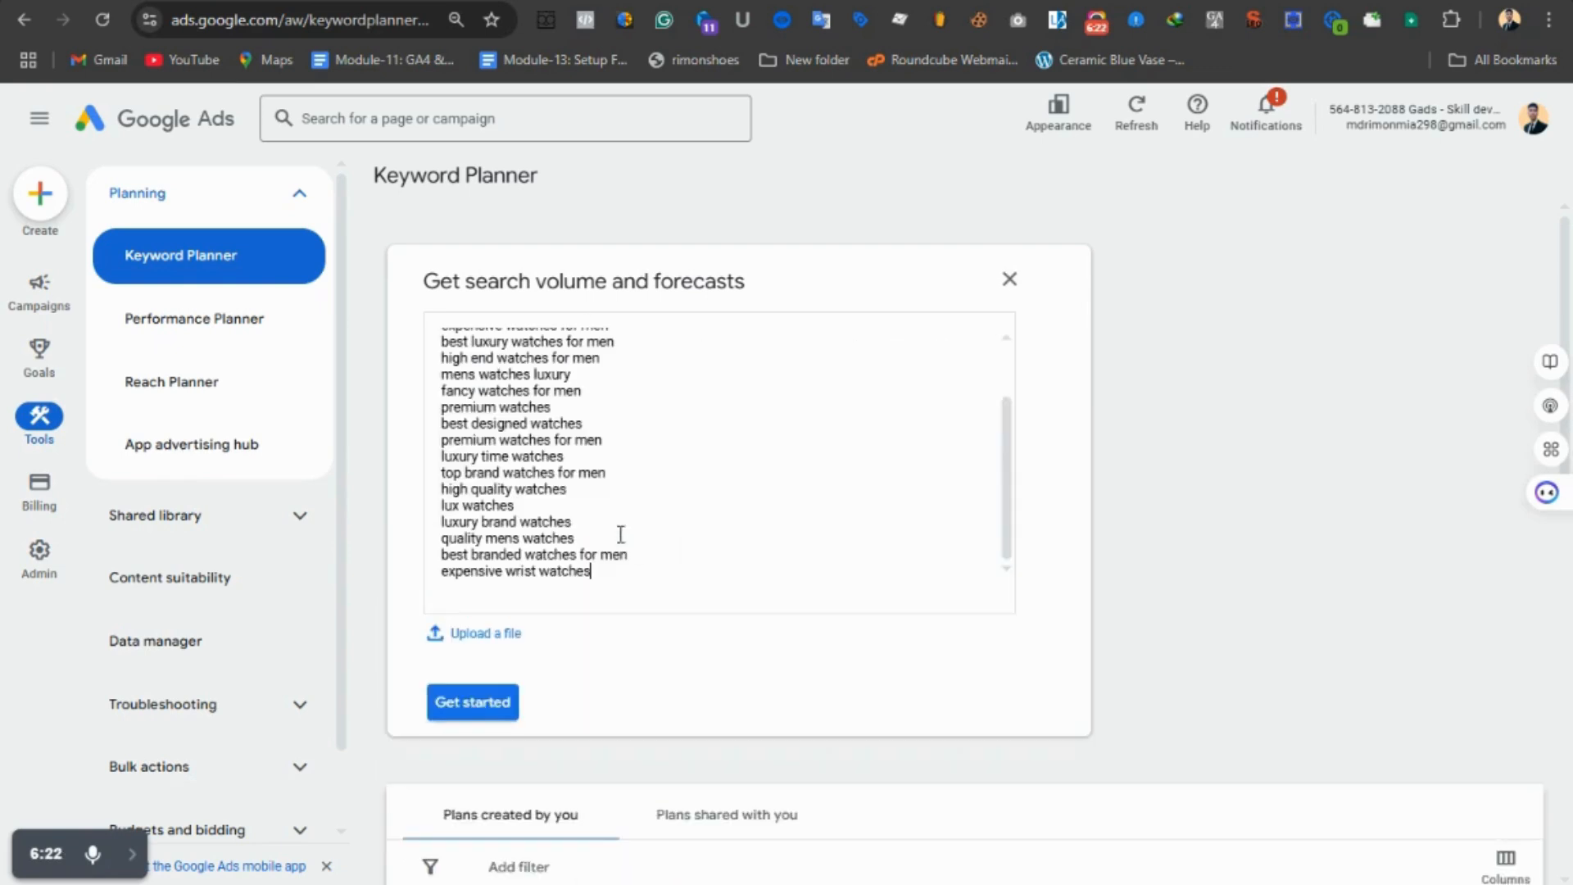
pyautogui.scroll(-1, 541, 701)
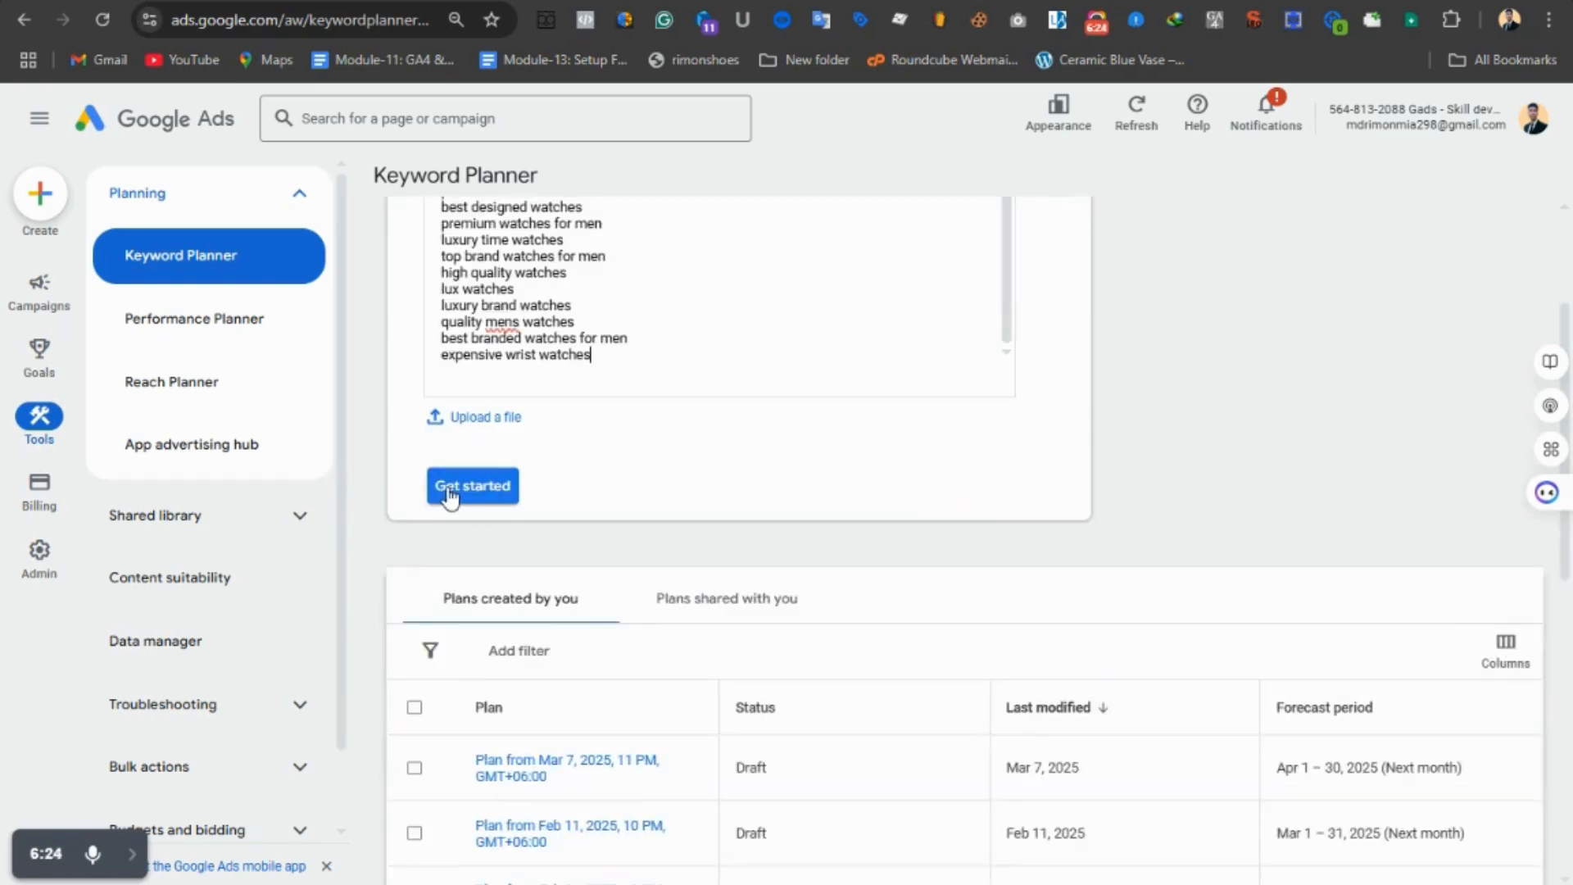
pyautogui.click(472, 486)
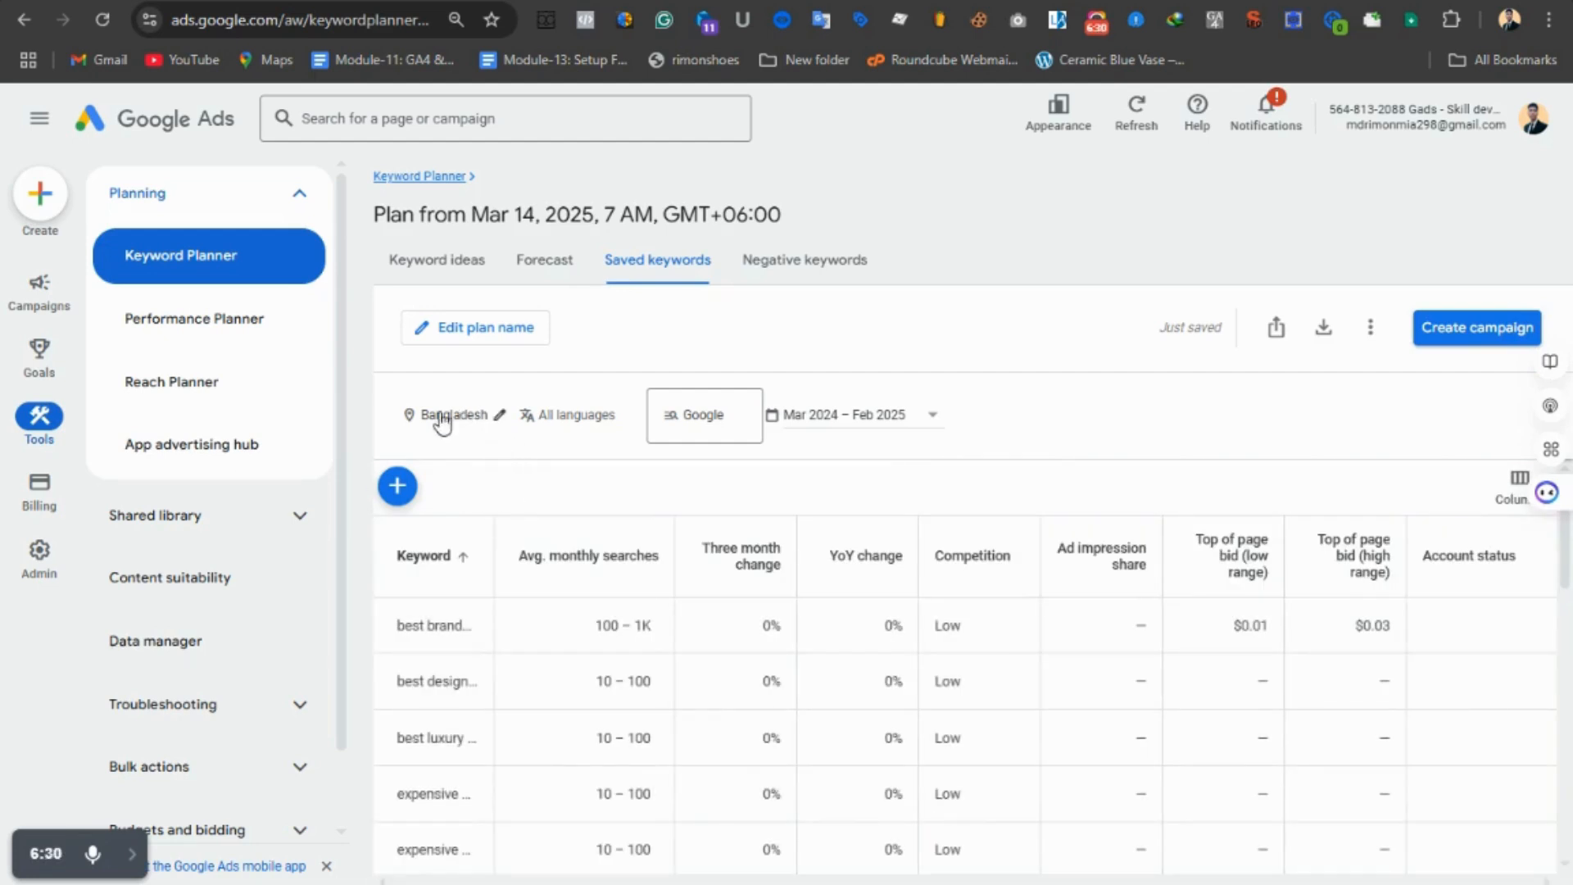
# - Replace Bangladesh with the United States as the target location for the saved keywords and save the change
pyautogui.click(475, 421)
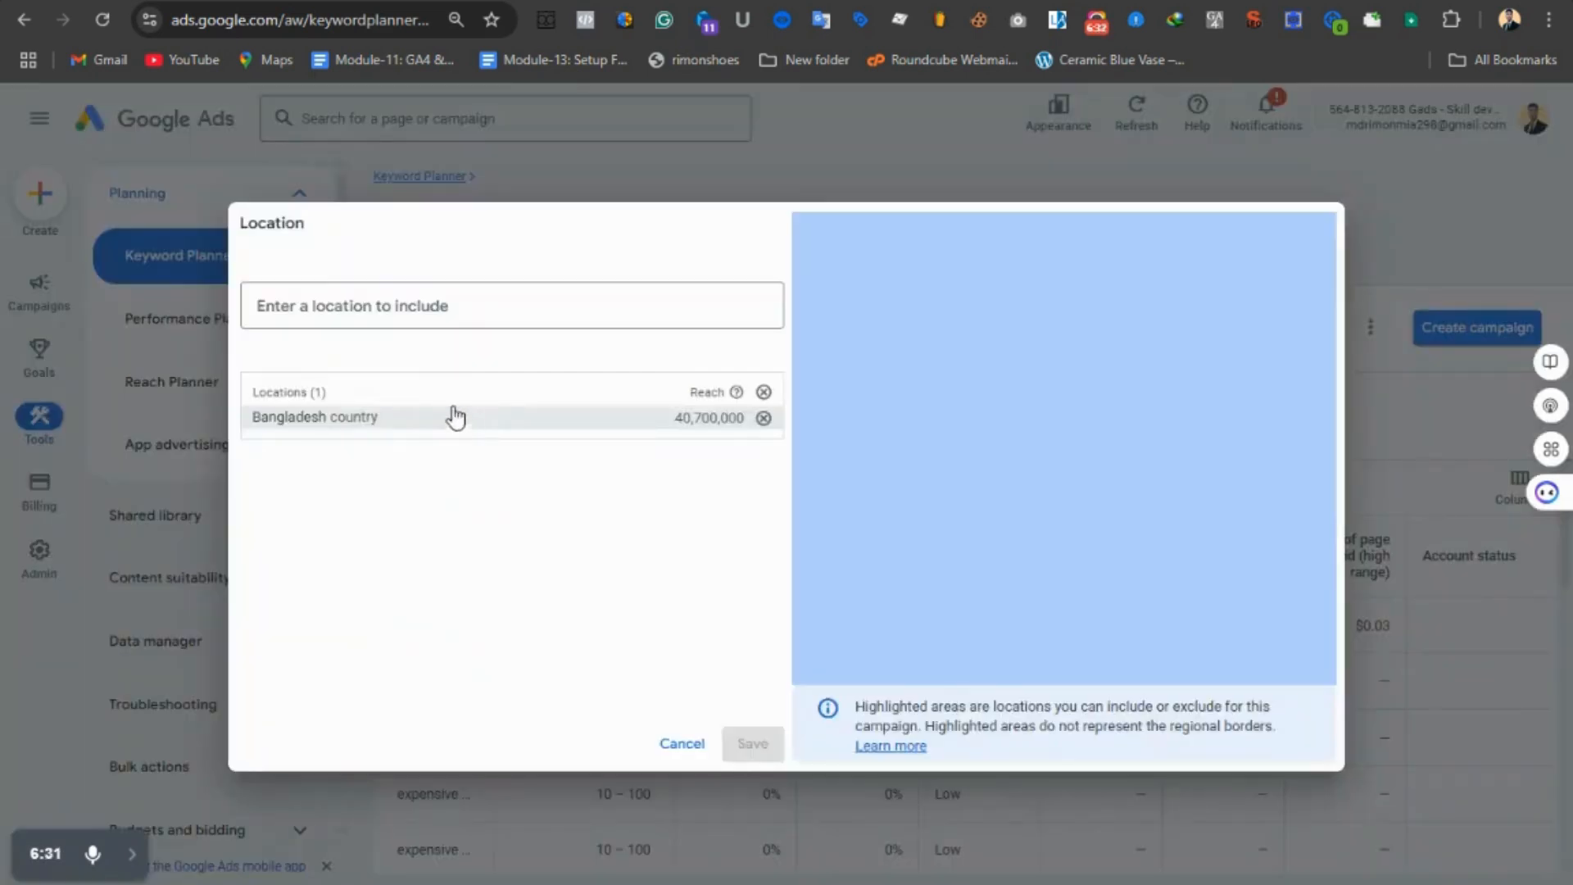
pyautogui.click(763, 395)
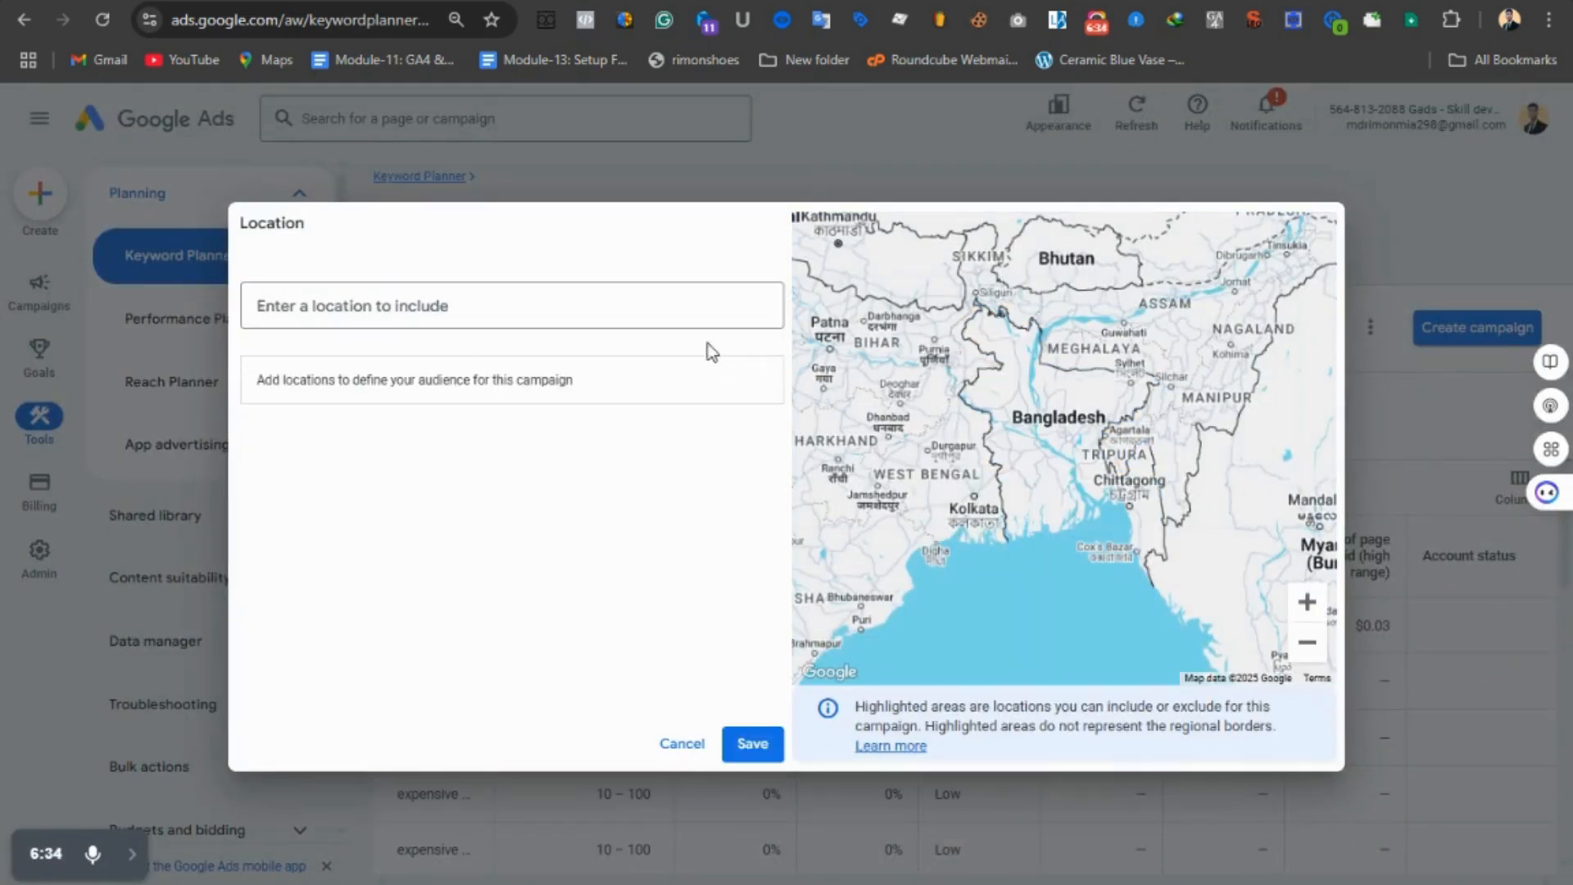
pyautogui.click(683, 310)
pyautogui.write('usa')
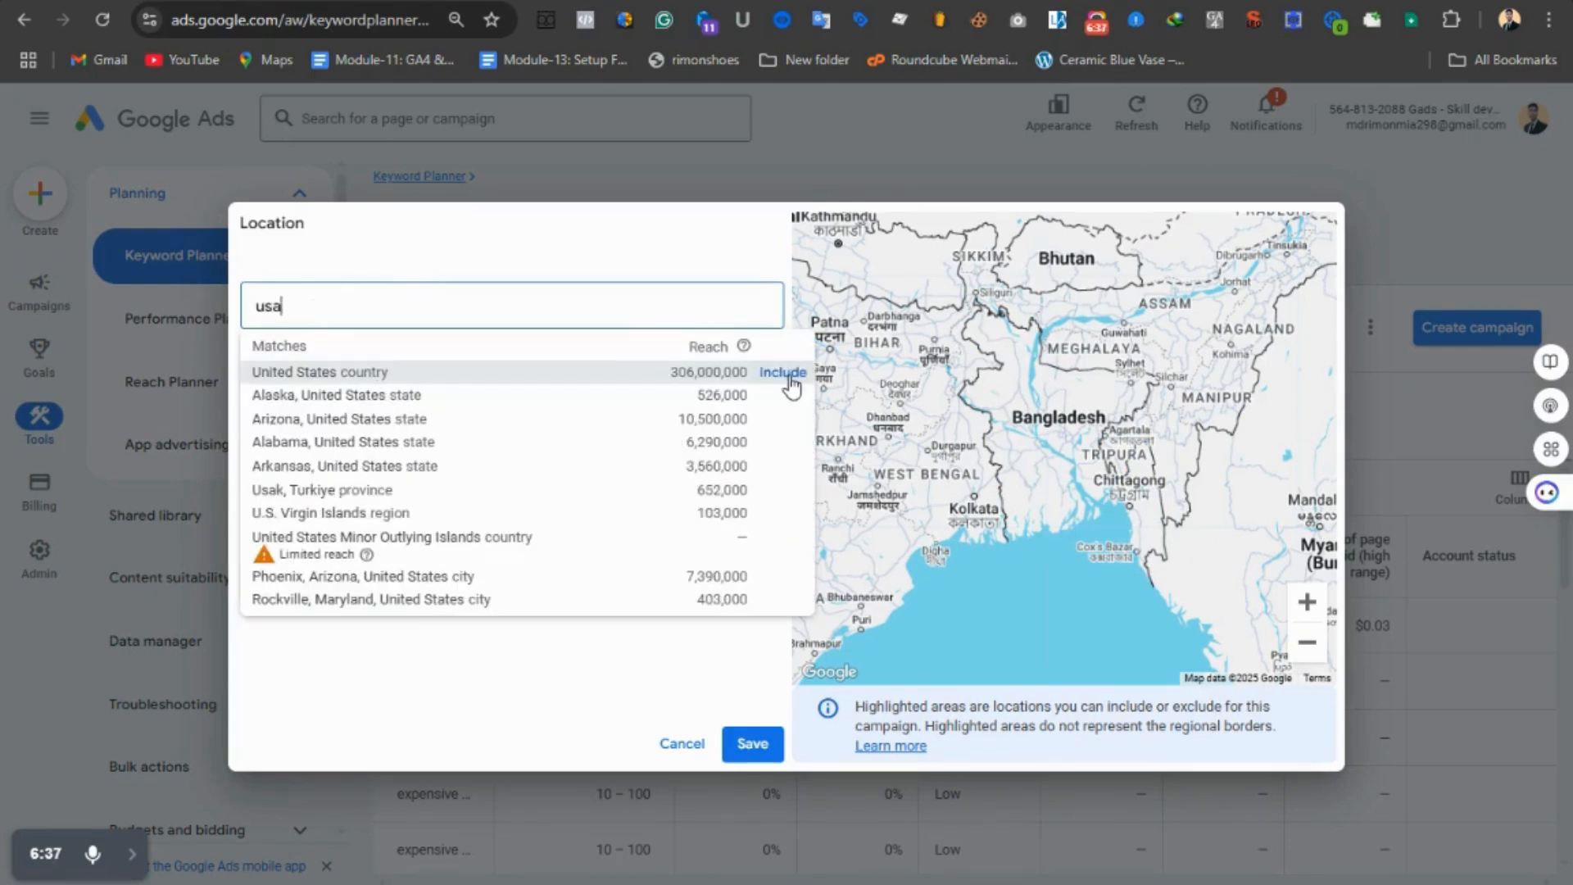
pyautogui.click(790, 382)
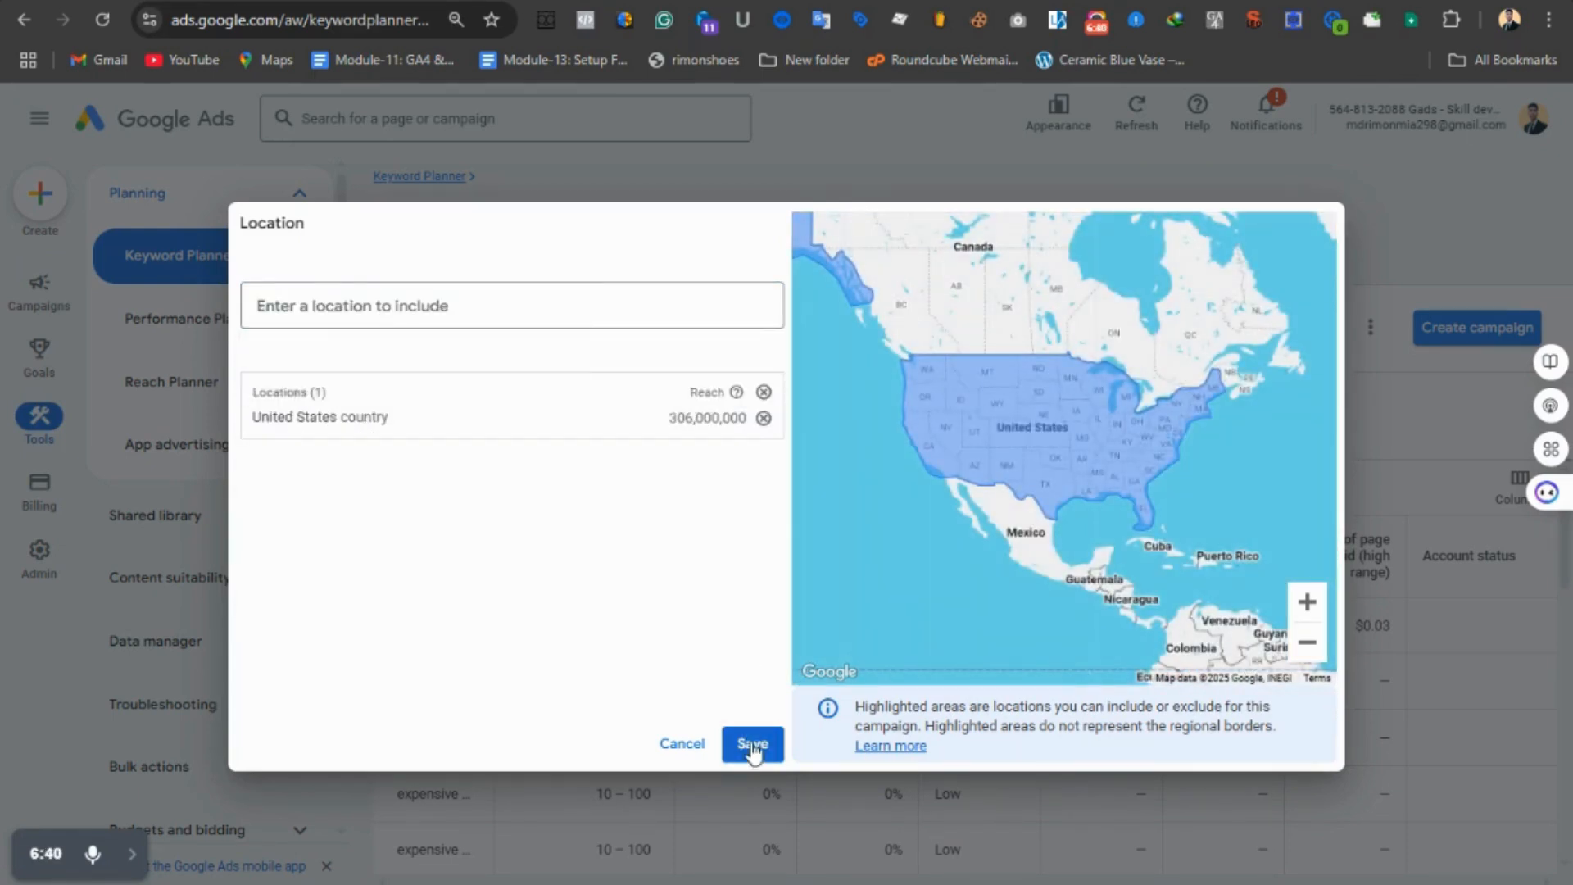
pyautogui.click(747, 744)
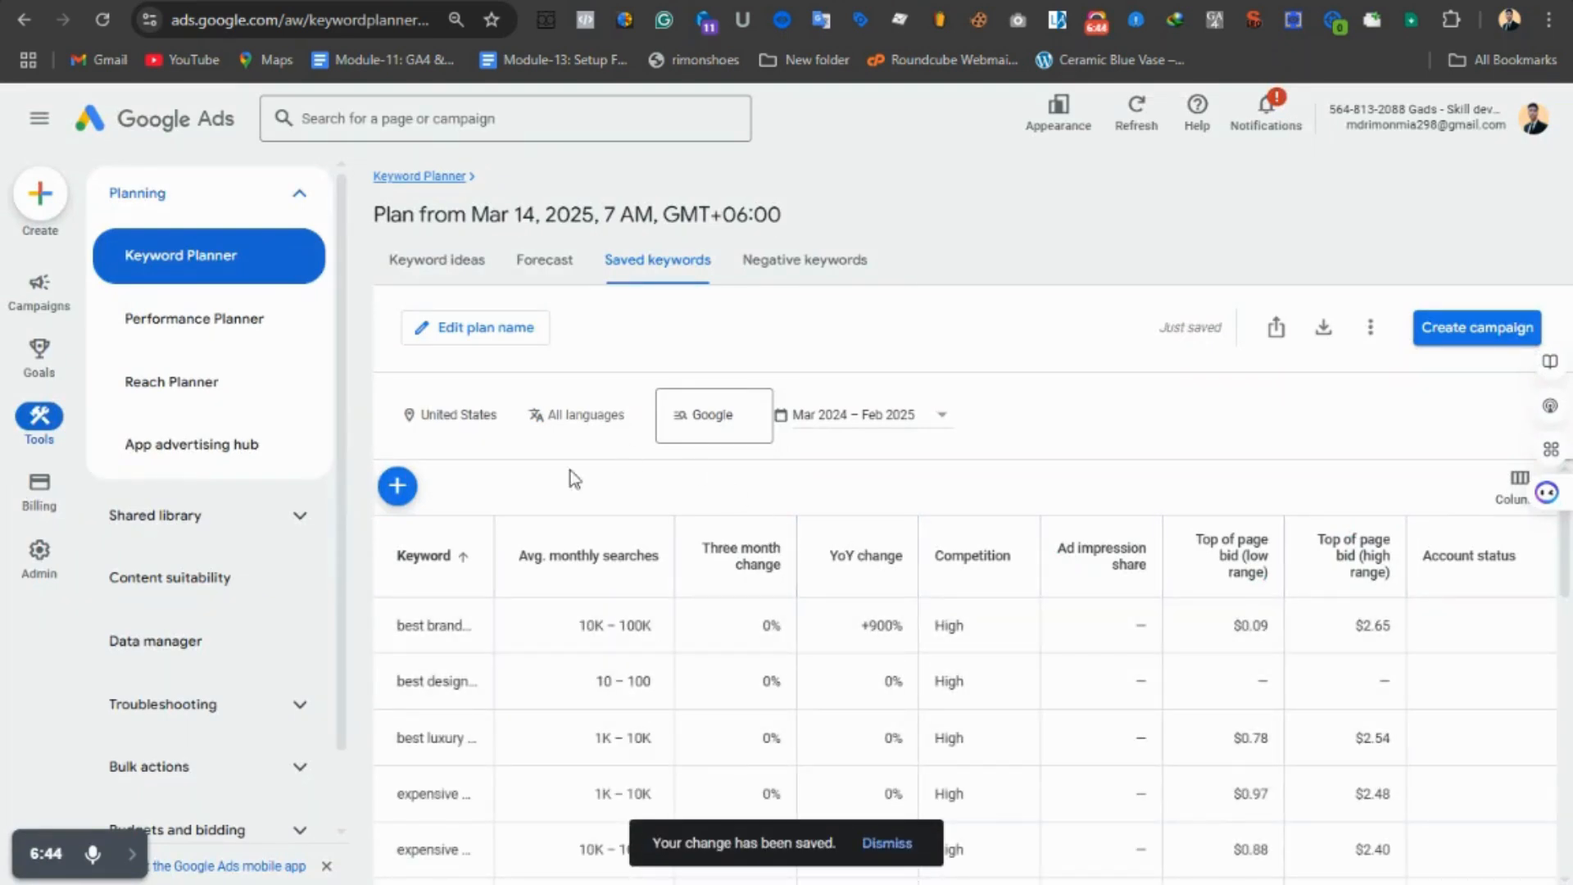
# - Review the monthly searches, competition and top-of-page bid ranges across the whole saved keywords list
pyautogui.scroll(-5, 1062, 647)
pyautogui.scroll(-3, 884, 743)
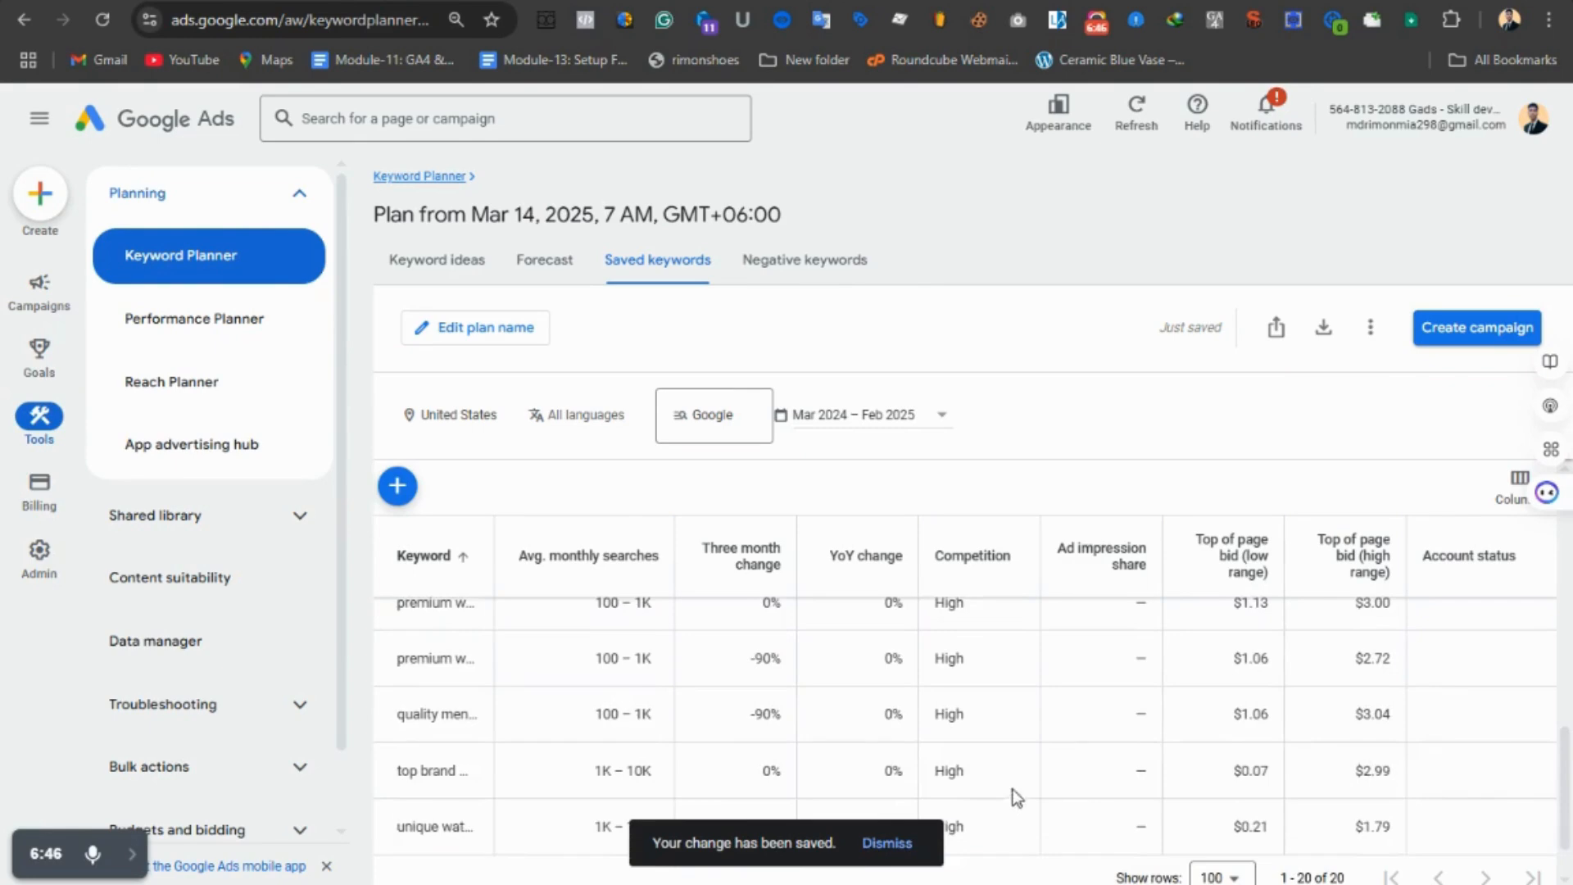
pyautogui.scroll(-2, 1013, 789)
pyautogui.scroll(5, 833, 750)
pyautogui.scroll(3, 788, 652)
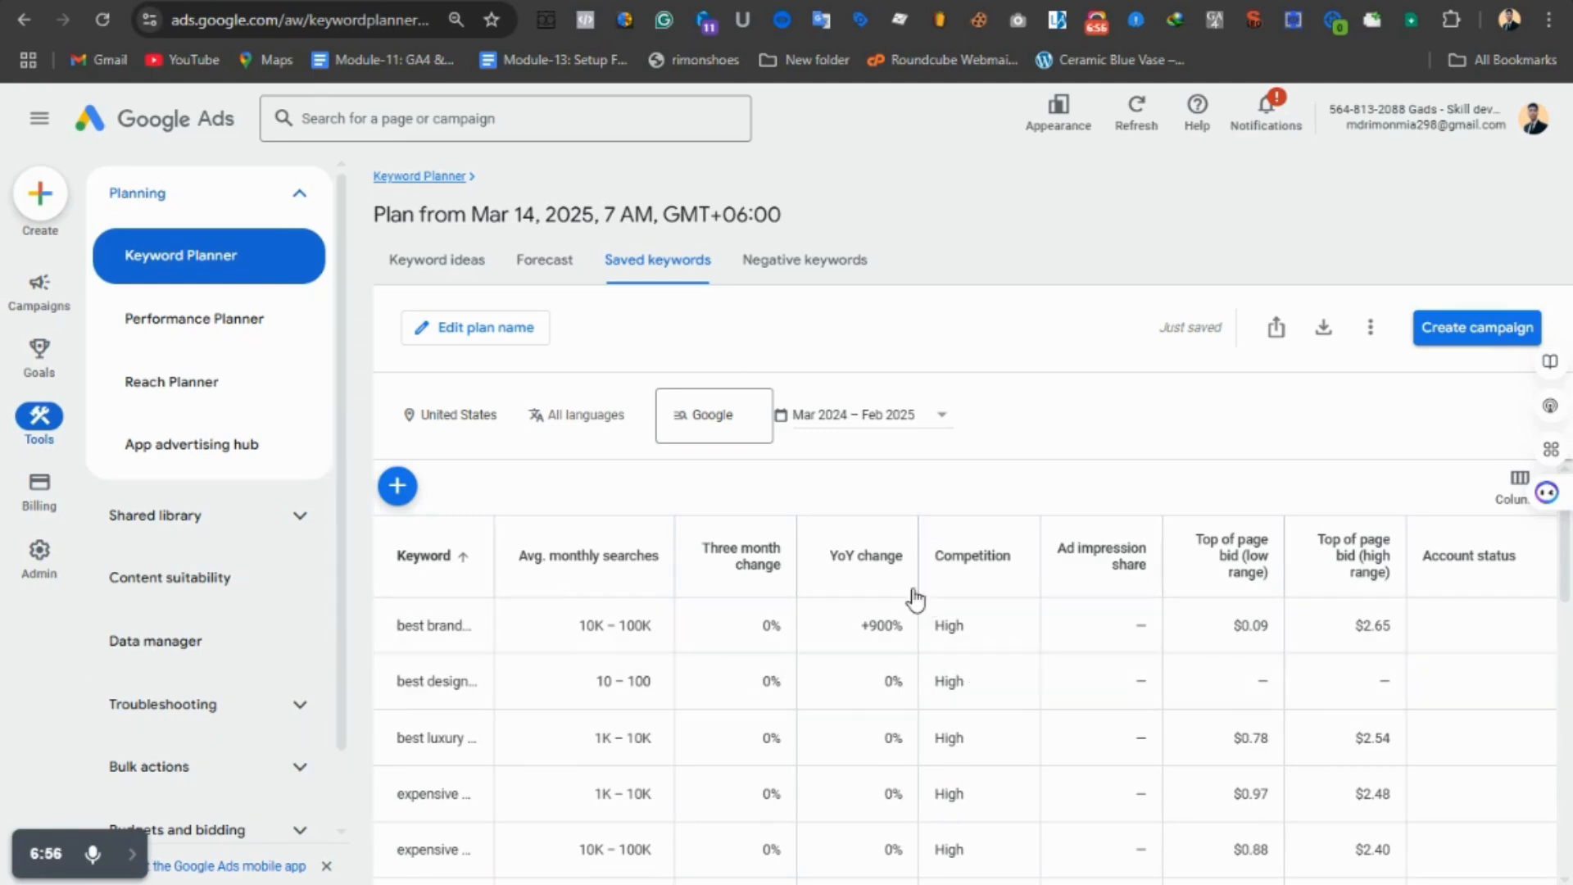
pyautogui.scroll(-10, 914, 603)
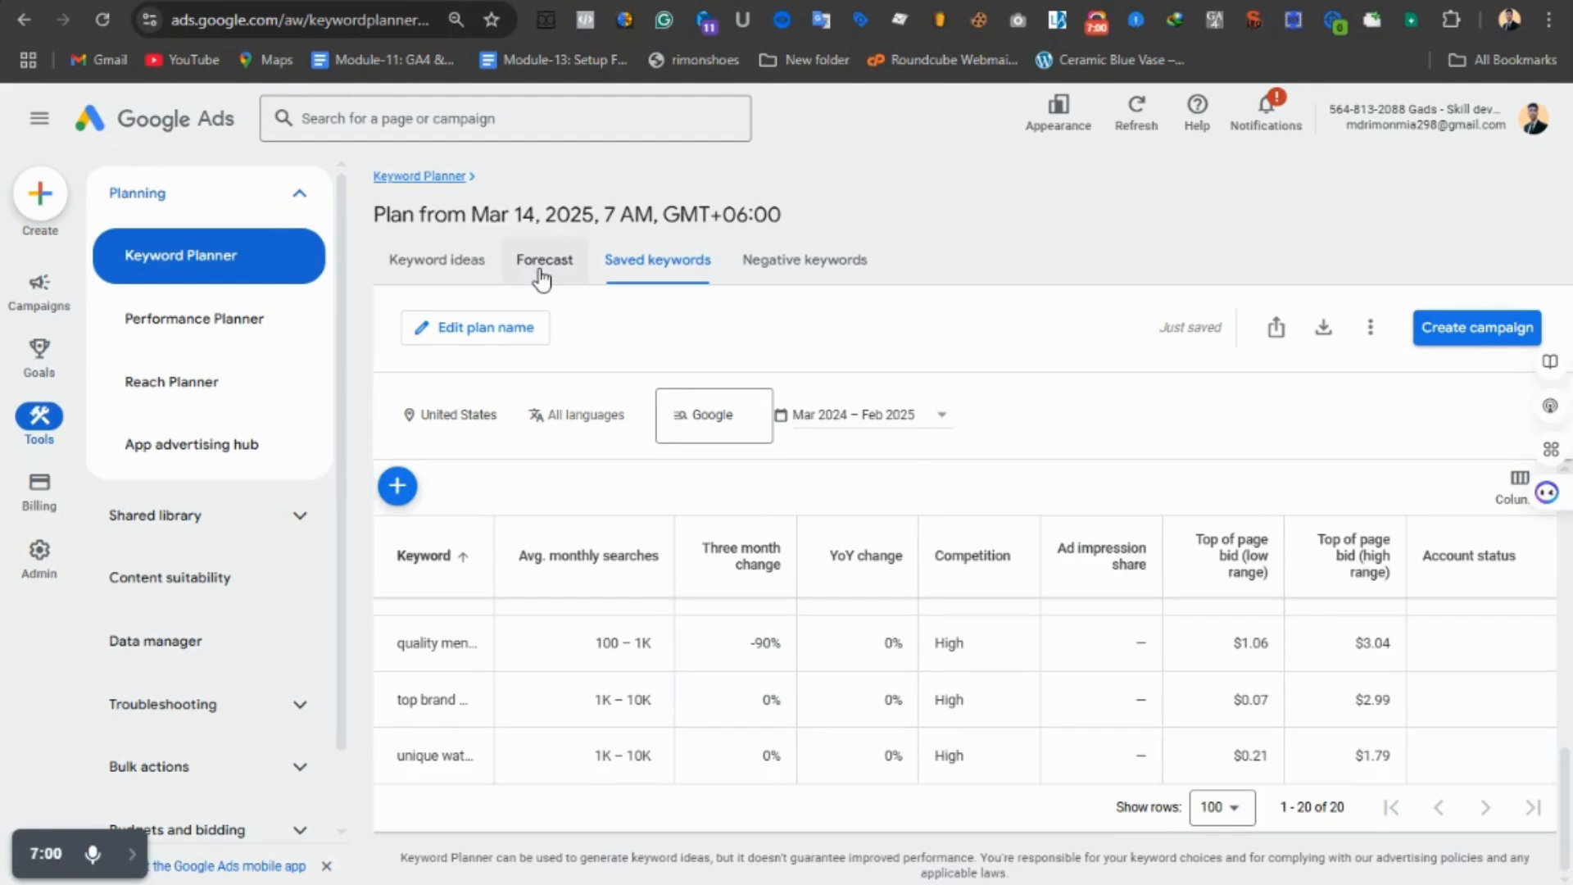
# - Open the plan's forecast and replace its Bangladesh target location with the United States
pyautogui.click(541, 276)
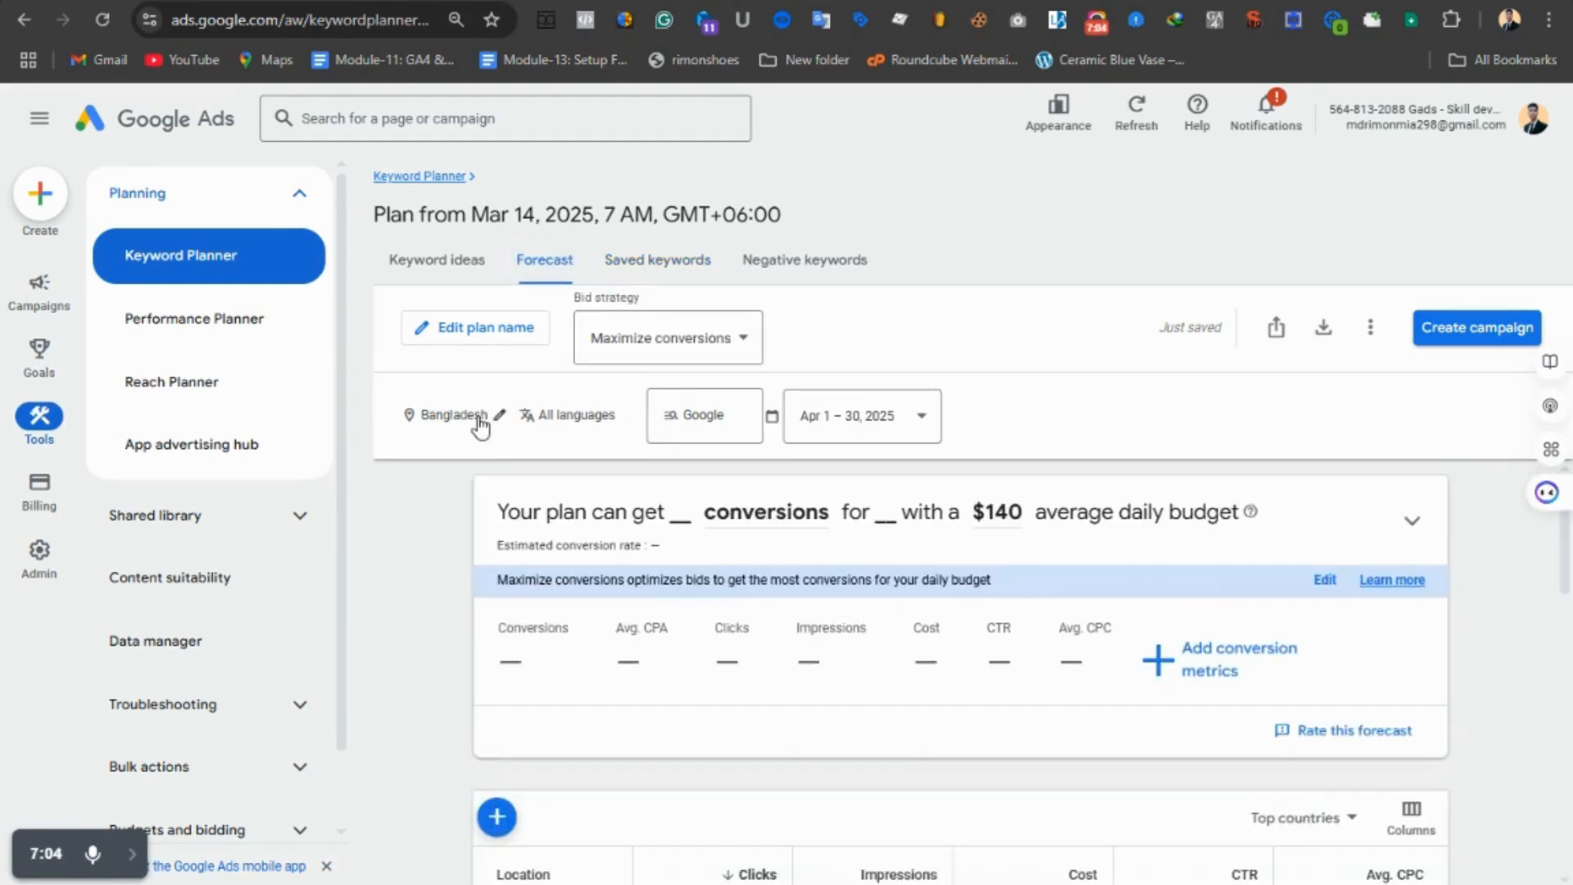
pyautogui.click(480, 422)
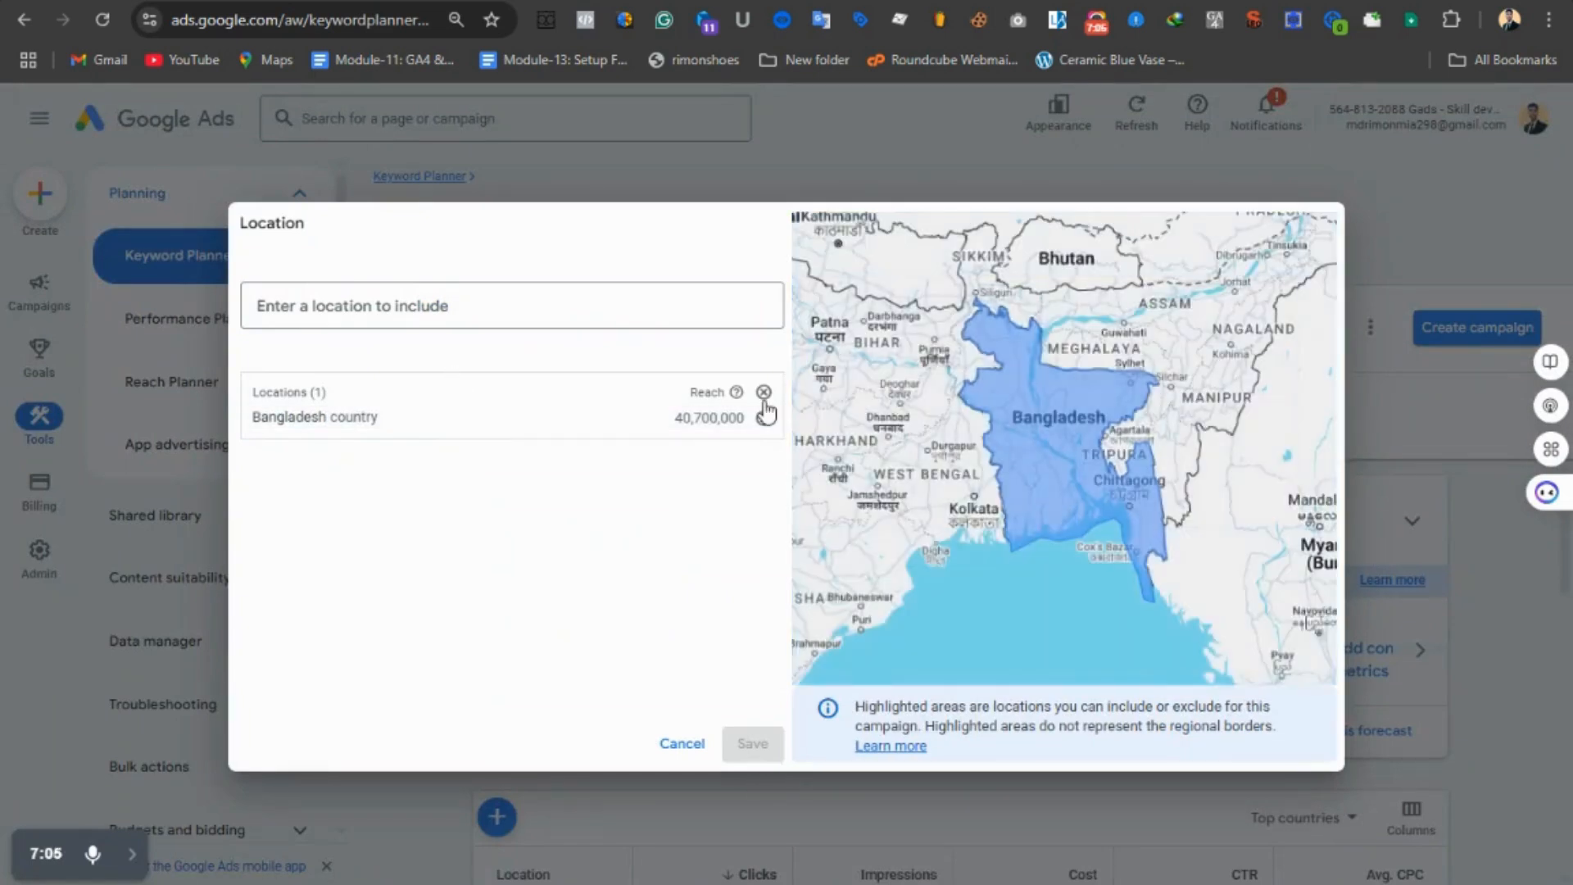
pyautogui.click(766, 414)
pyautogui.click(635, 304)
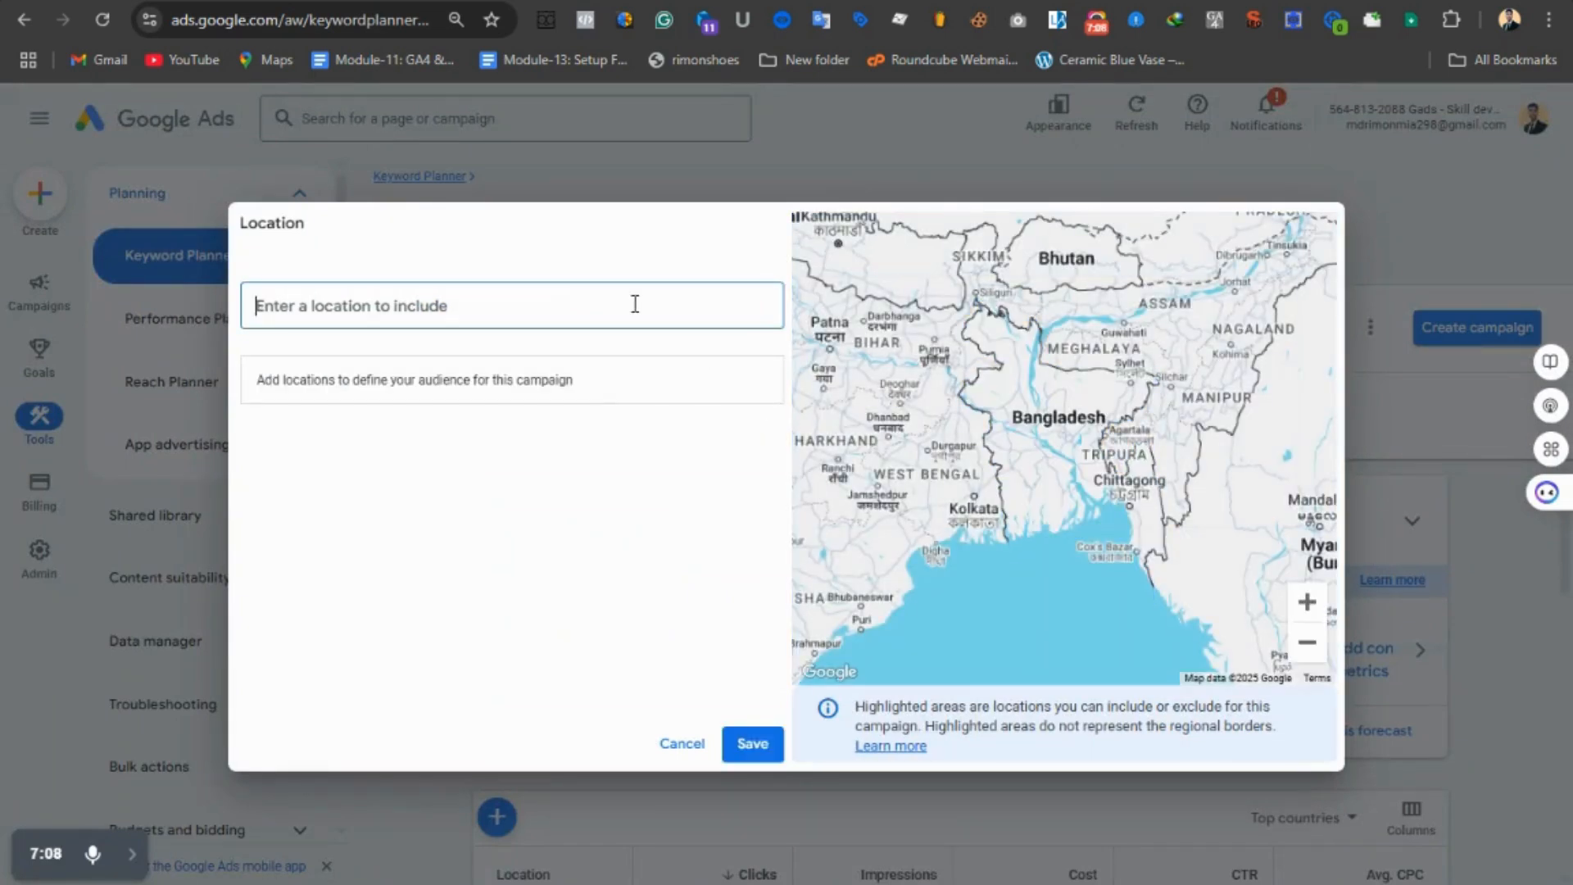
pyautogui.write('uni')
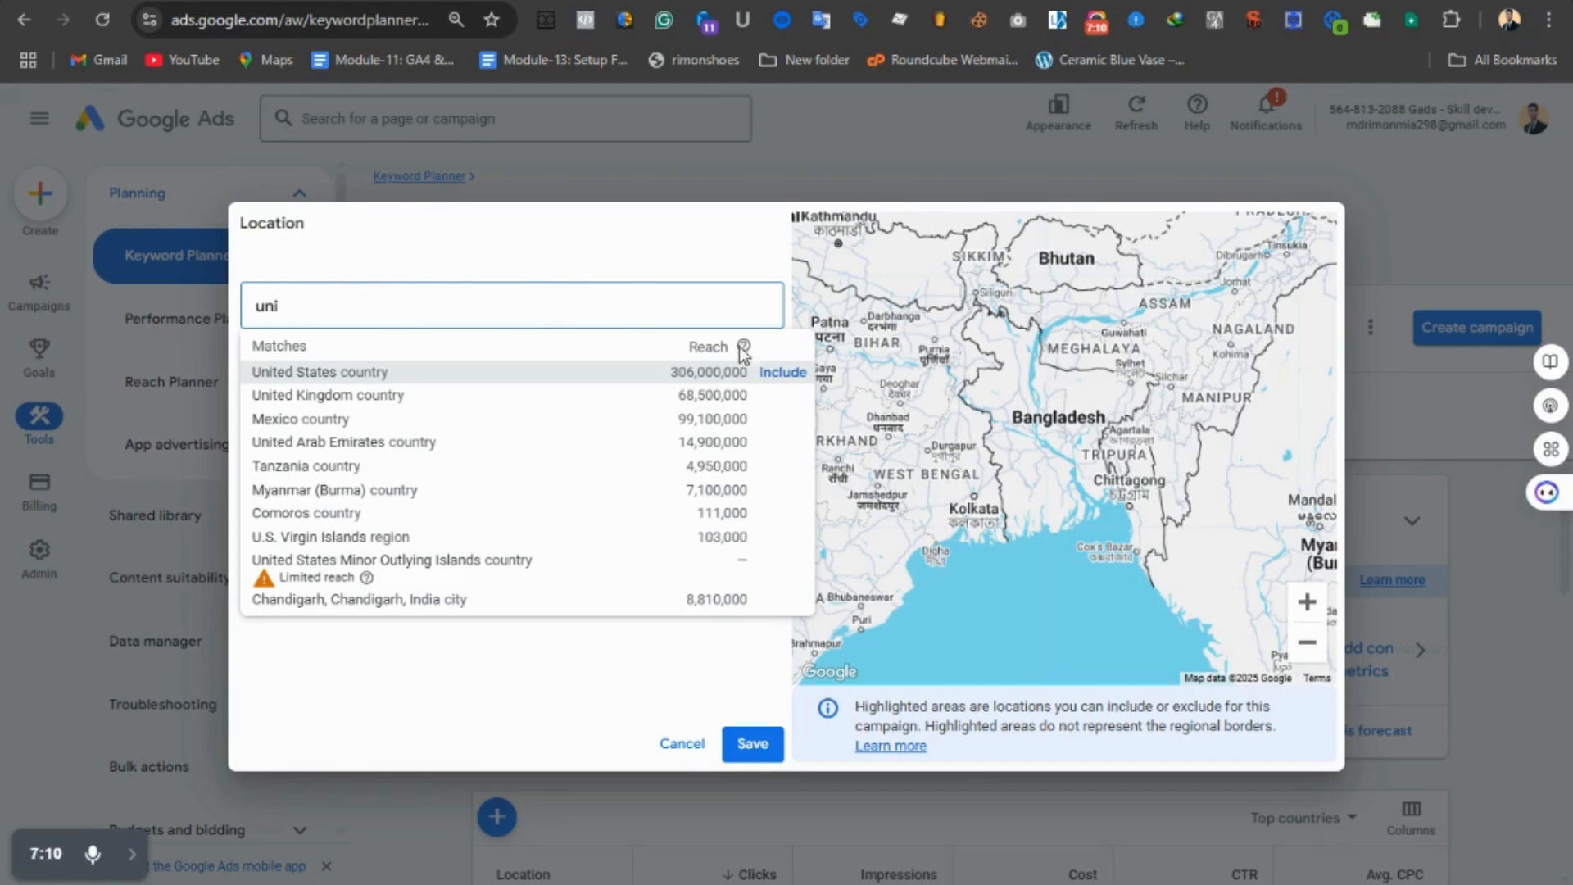
pyautogui.click(784, 372)
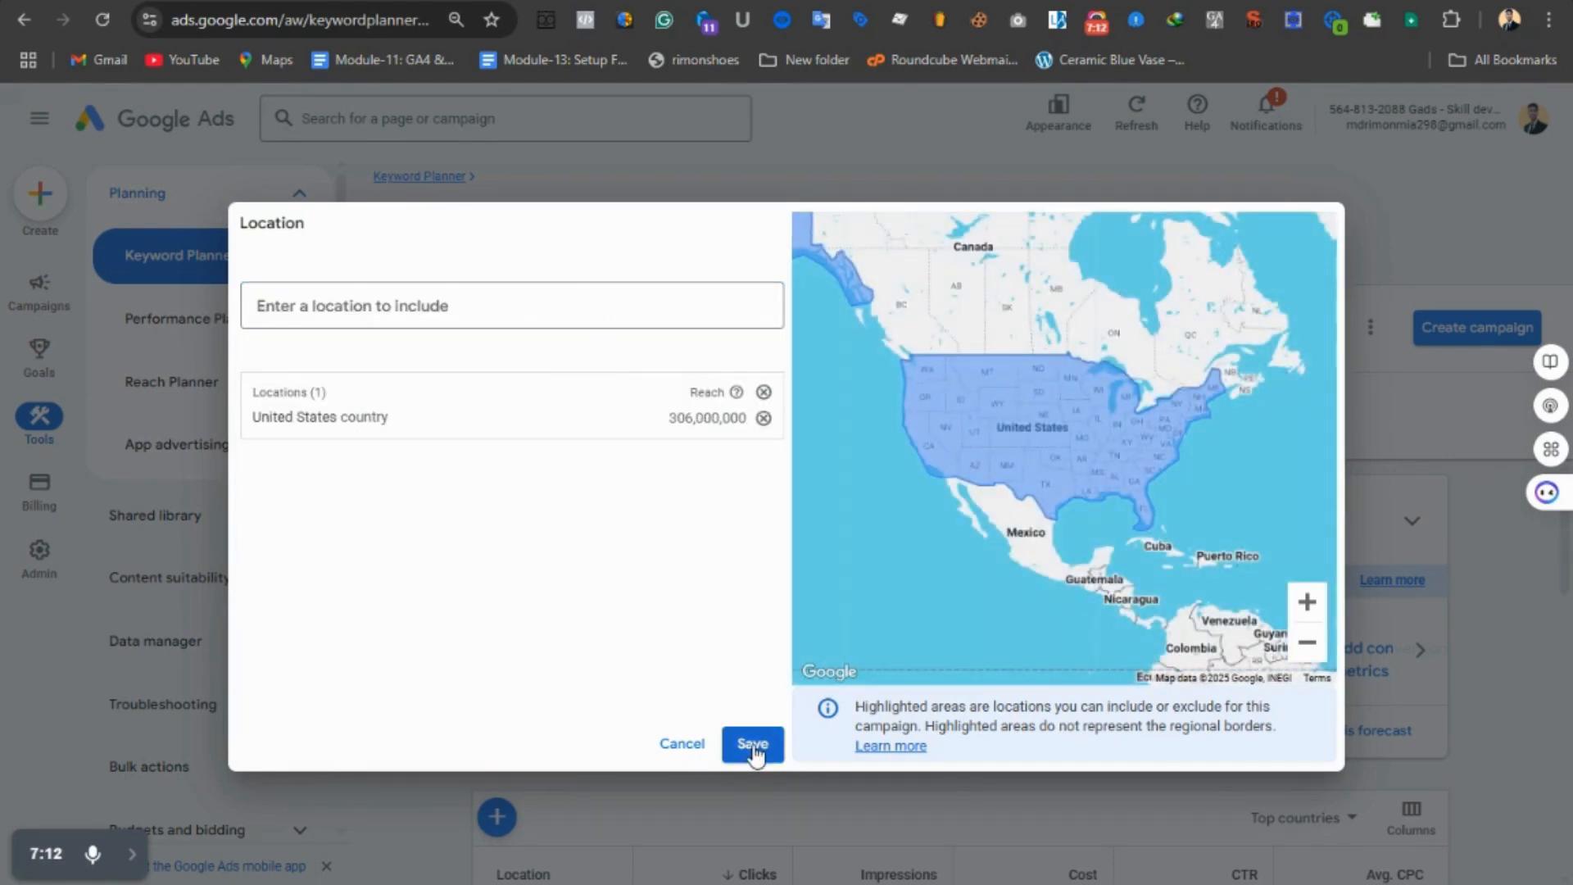
pyautogui.click(752, 745)
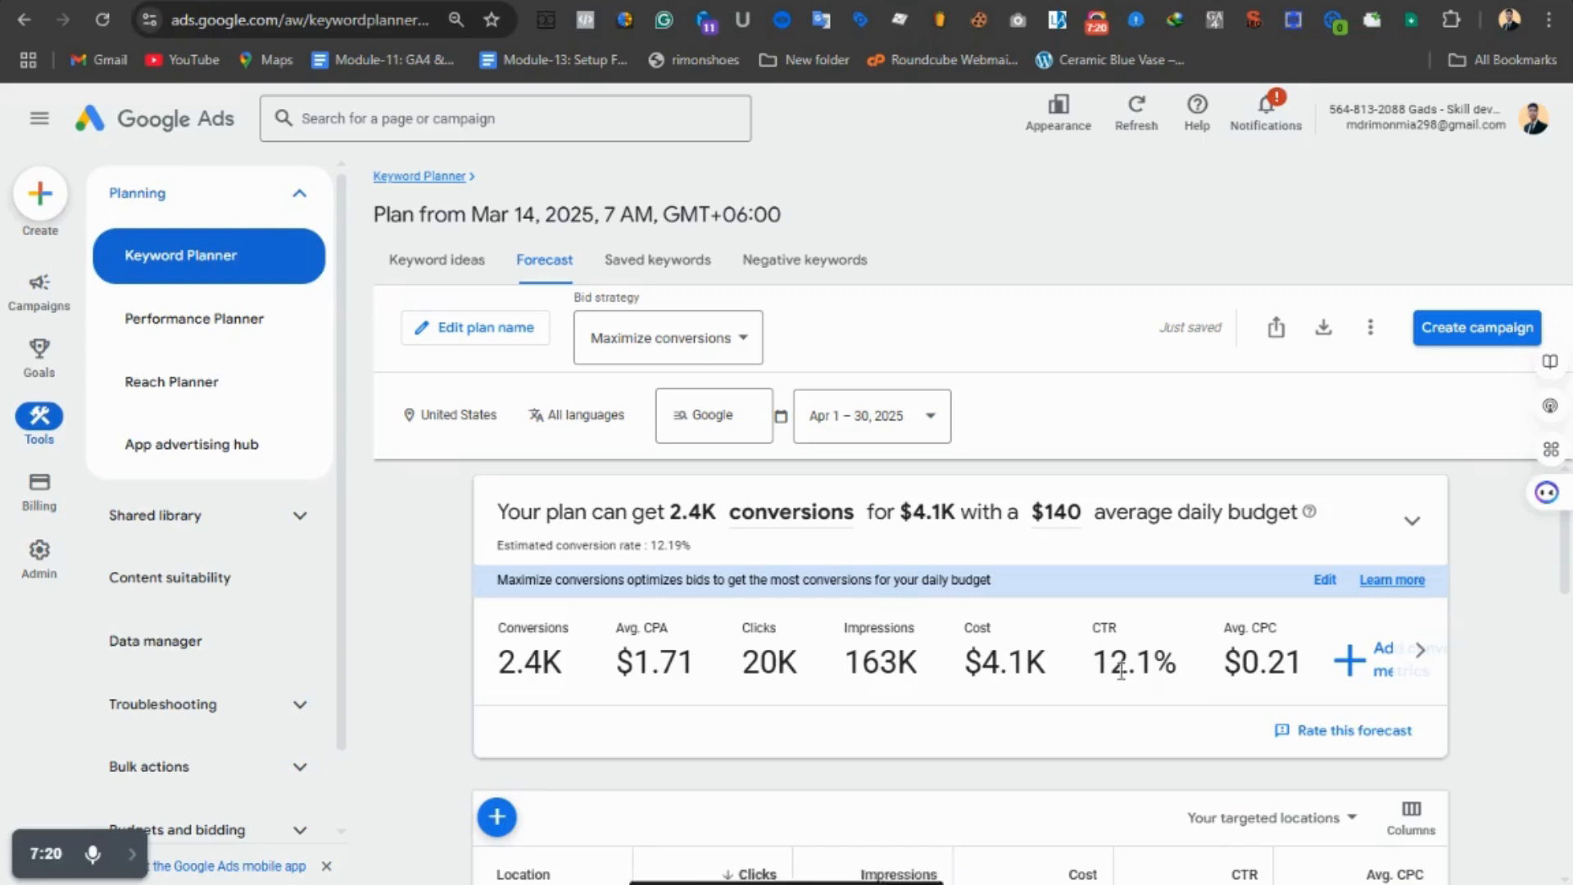
# - Set the forecast's average daily budget to $100
pyautogui.click(1057, 524)
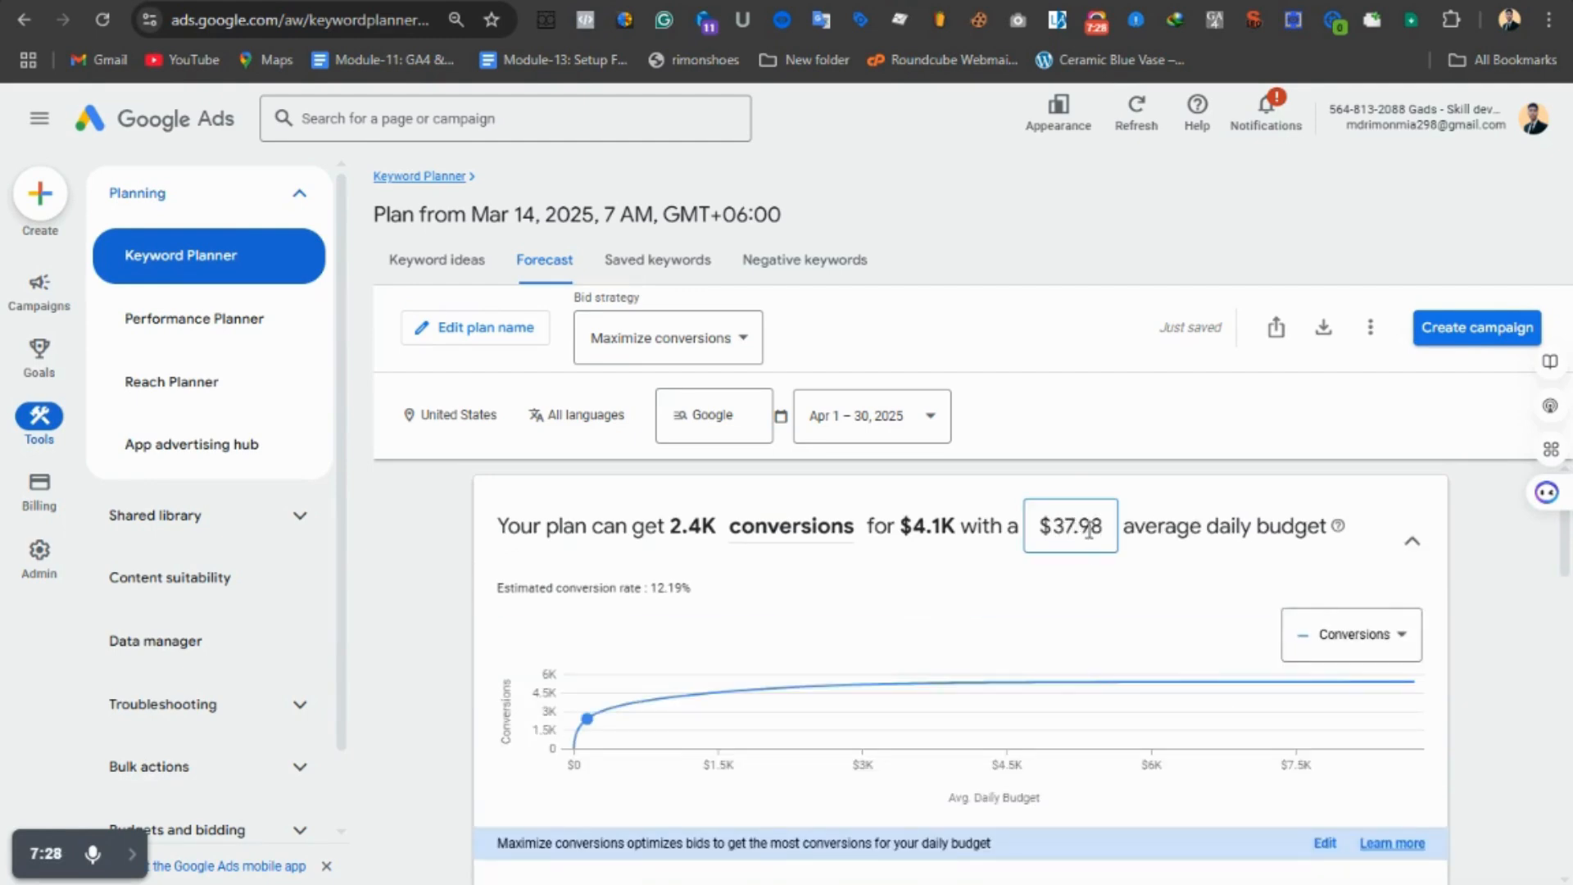
pyautogui.moveTo(1101, 526); pyautogui.dragTo(1052, 527)
pyautogui.write('100')
pyautogui.press('Return')
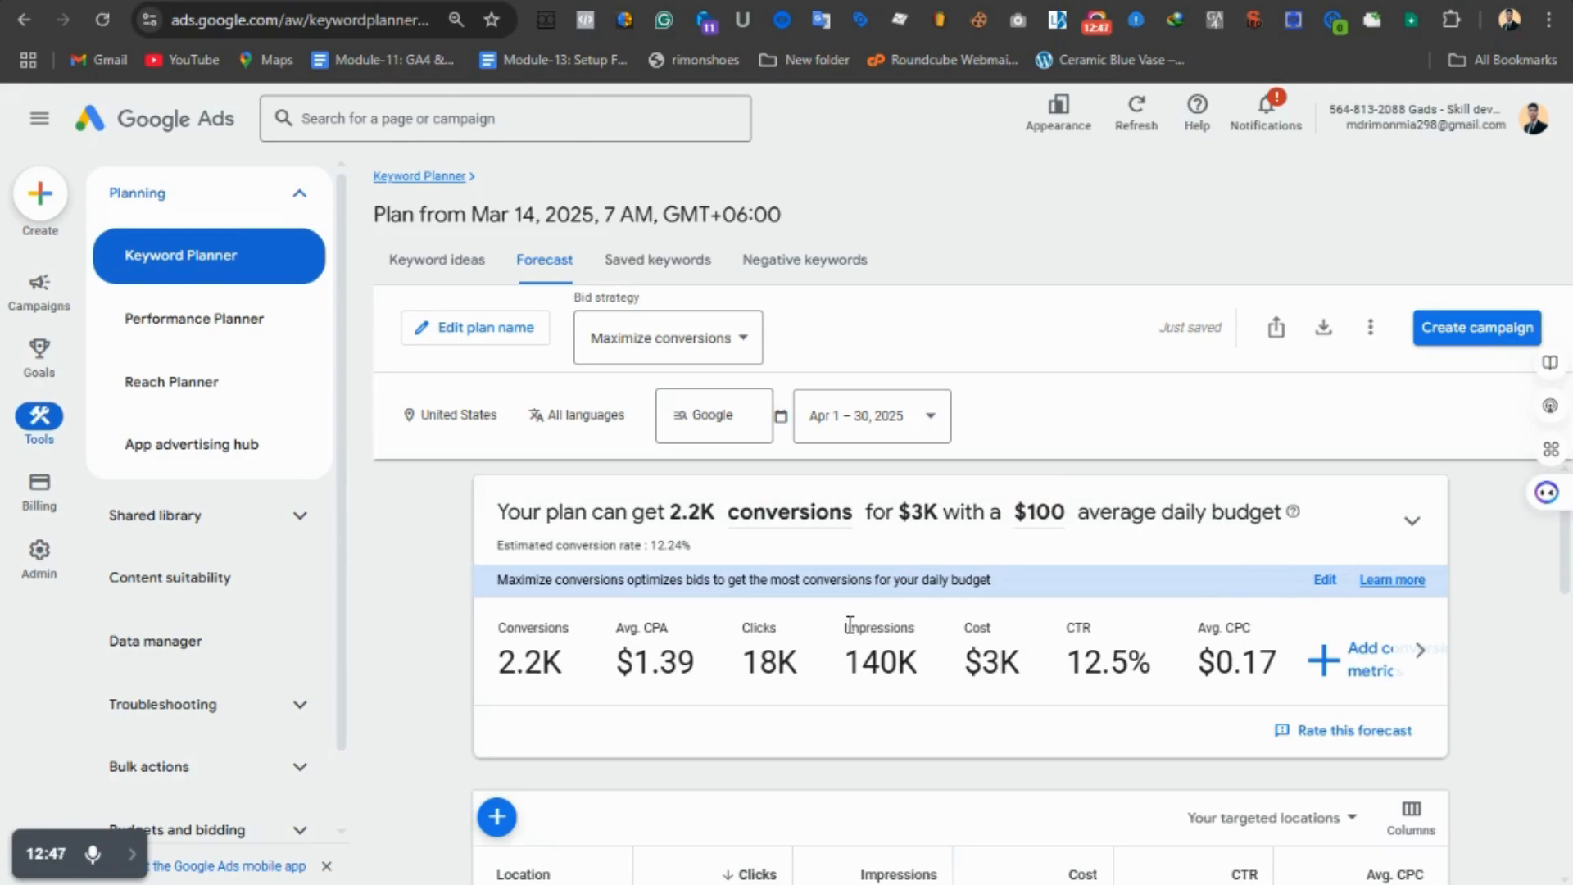
# - Capture a screenshot of the forecast area, including the plan settings and metrics summary, and copy it to the clipboard
pyautogui.press('Print')
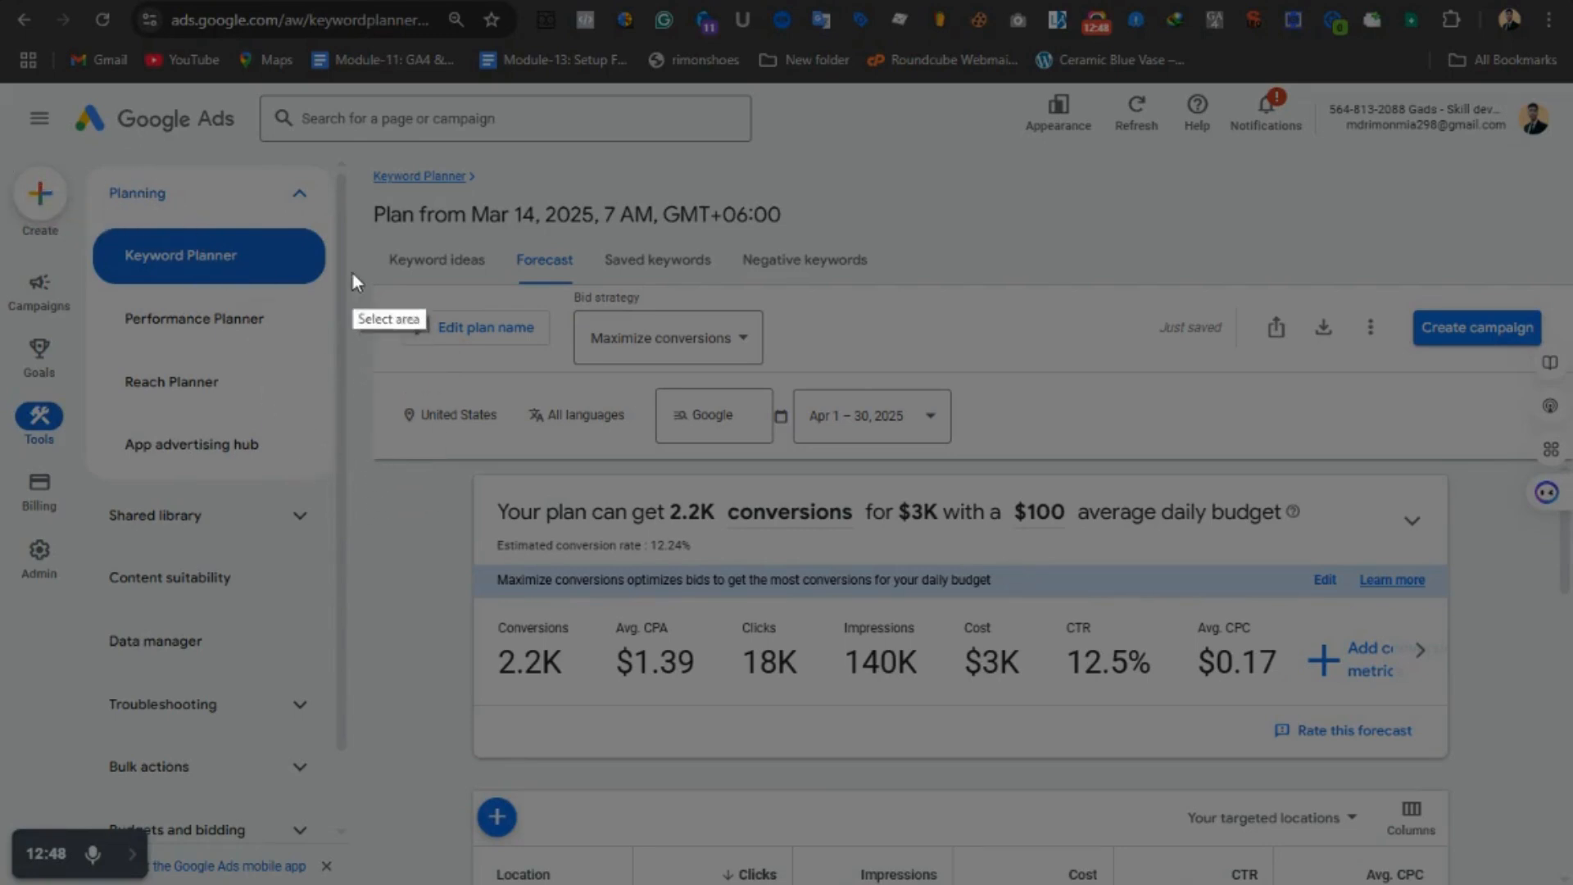
pyautogui.moveTo(356, 236); pyautogui.dragTo(1522, 789)
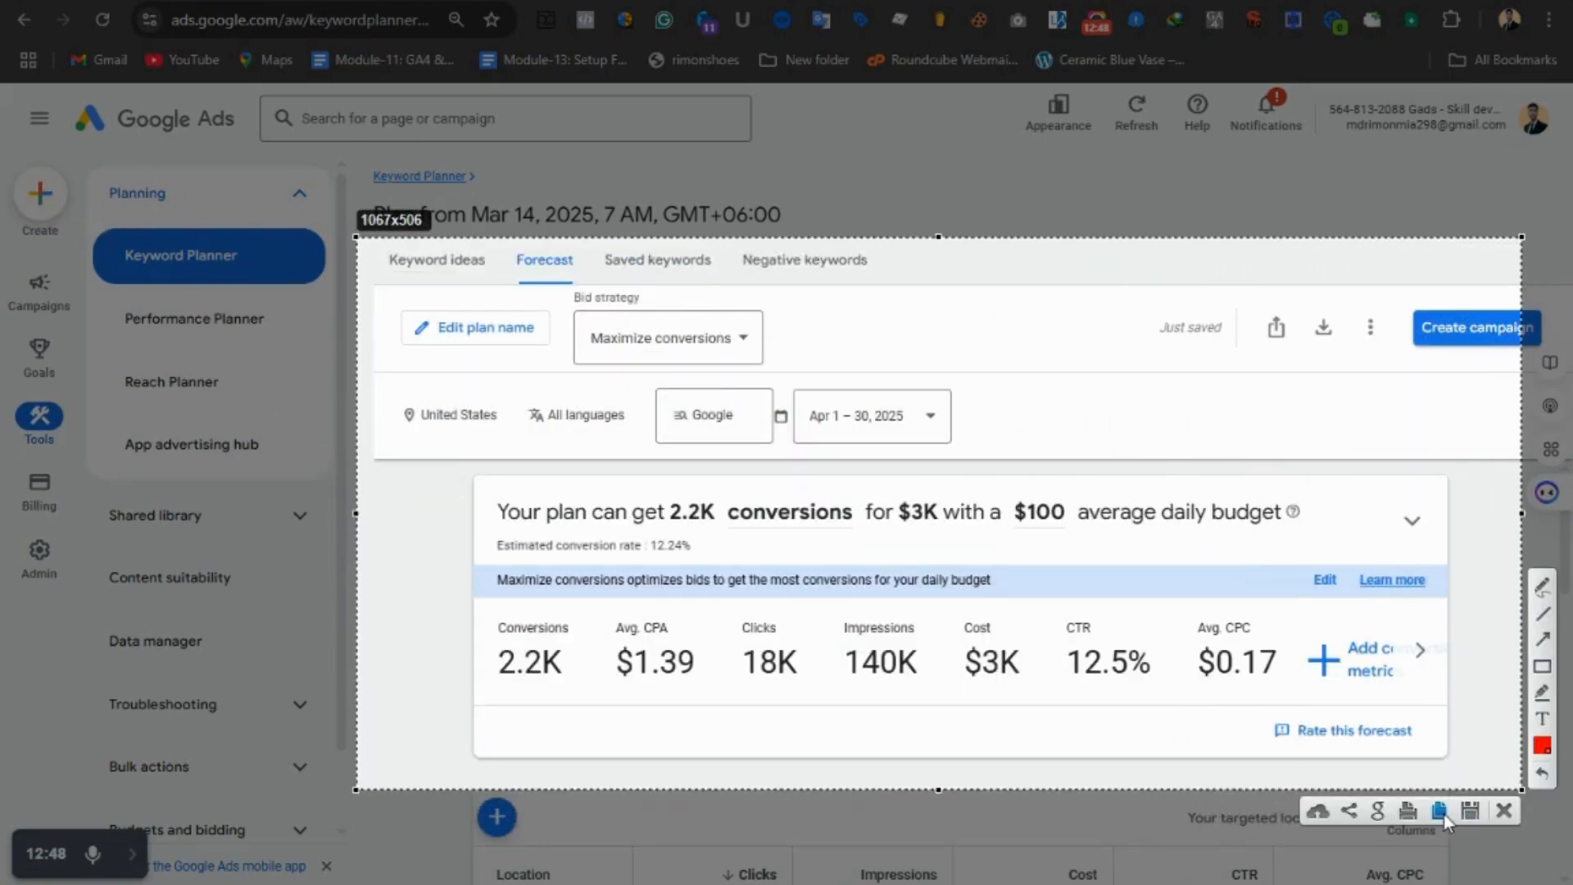
pyautogui.click(1440, 811)
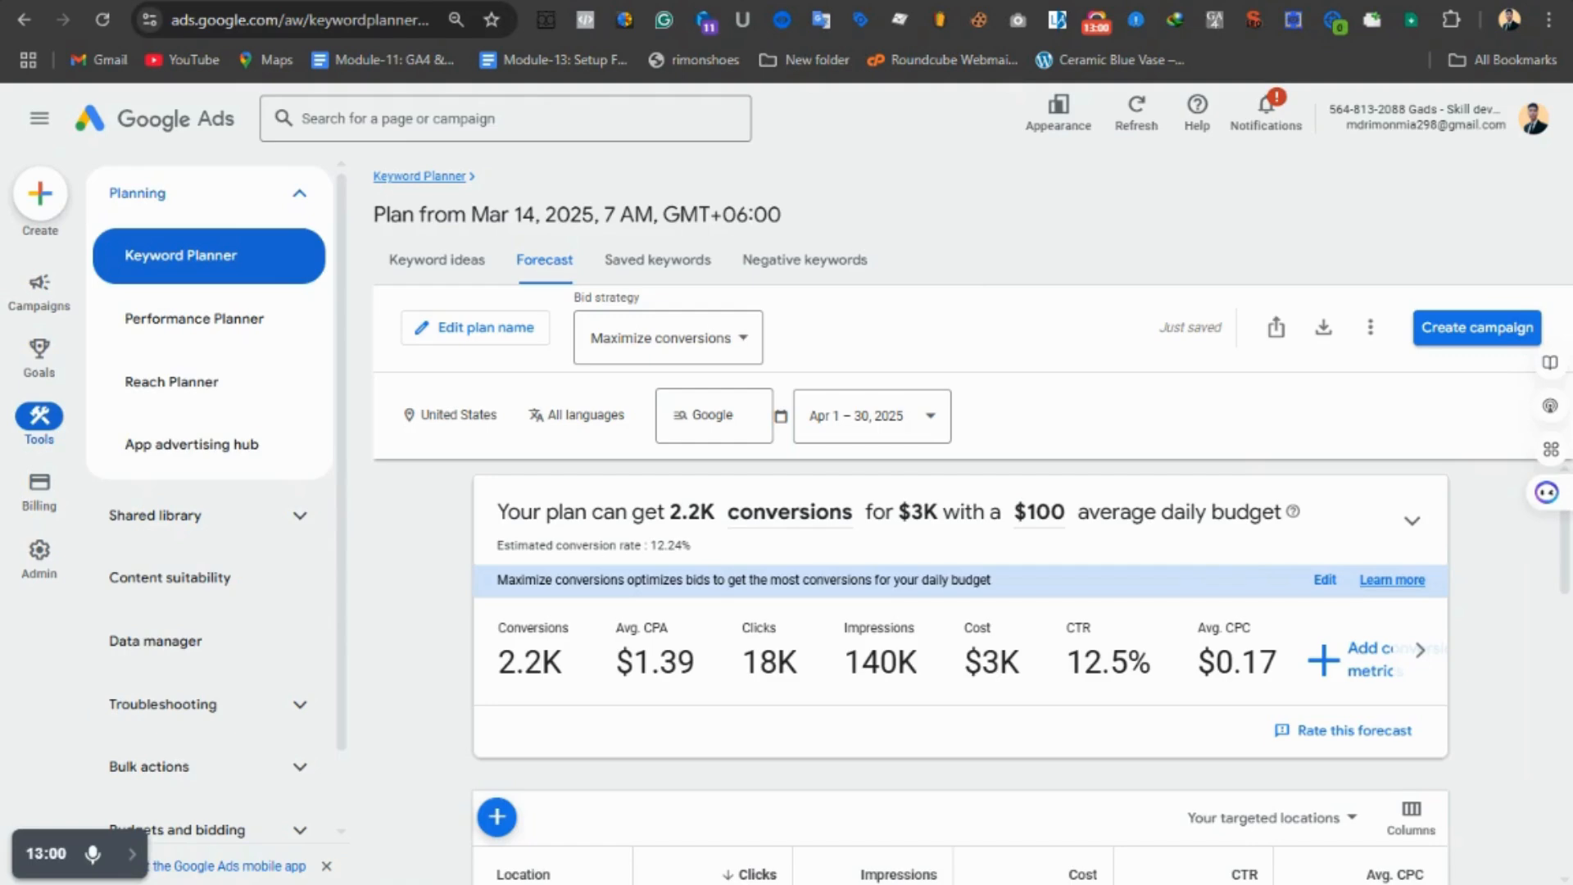
# - Switch to the Google Docs campaign setup document and paste the forecast screenshot below the keyword list
pyautogui.hotkey('ctrl', 'Tab')
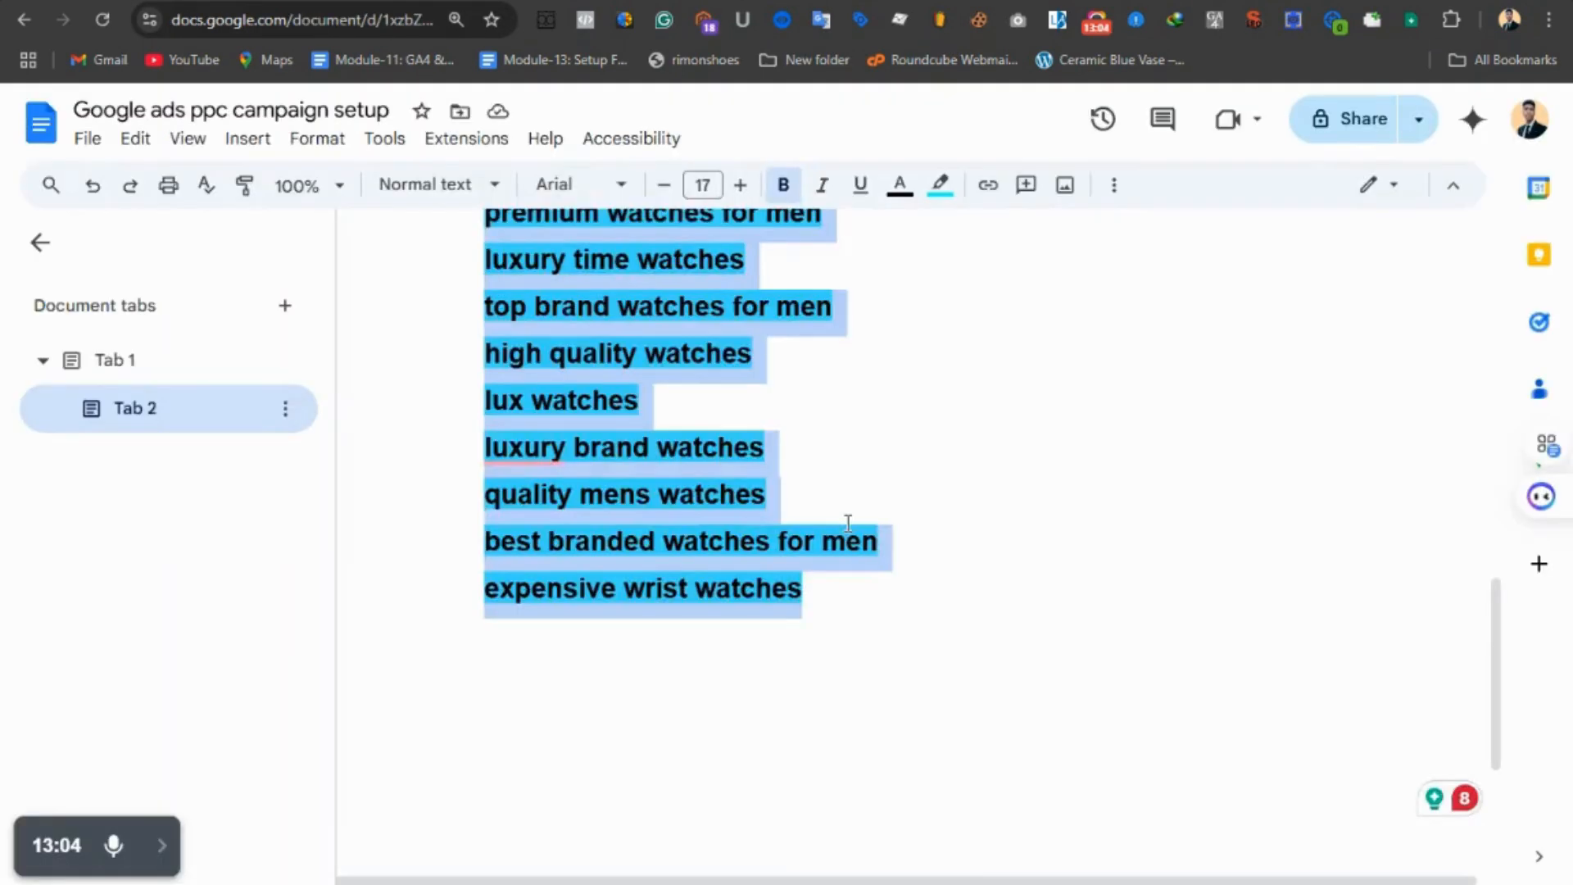
pyautogui.scroll(-3, 846, 520)
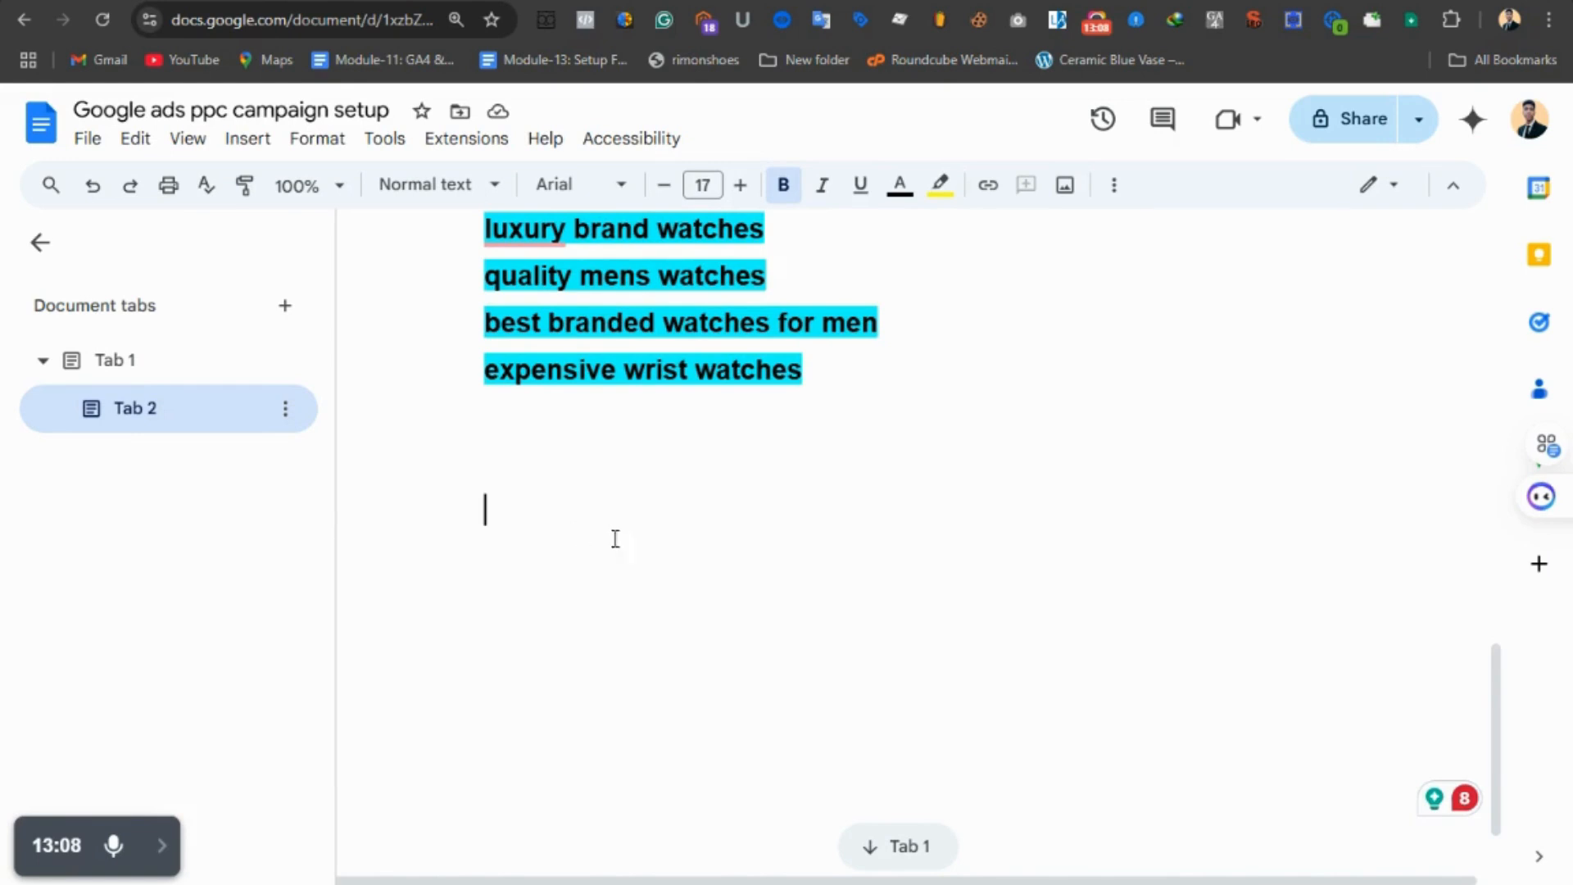
pyautogui.rightClick(571, 533)
pyautogui.click(660, 216)
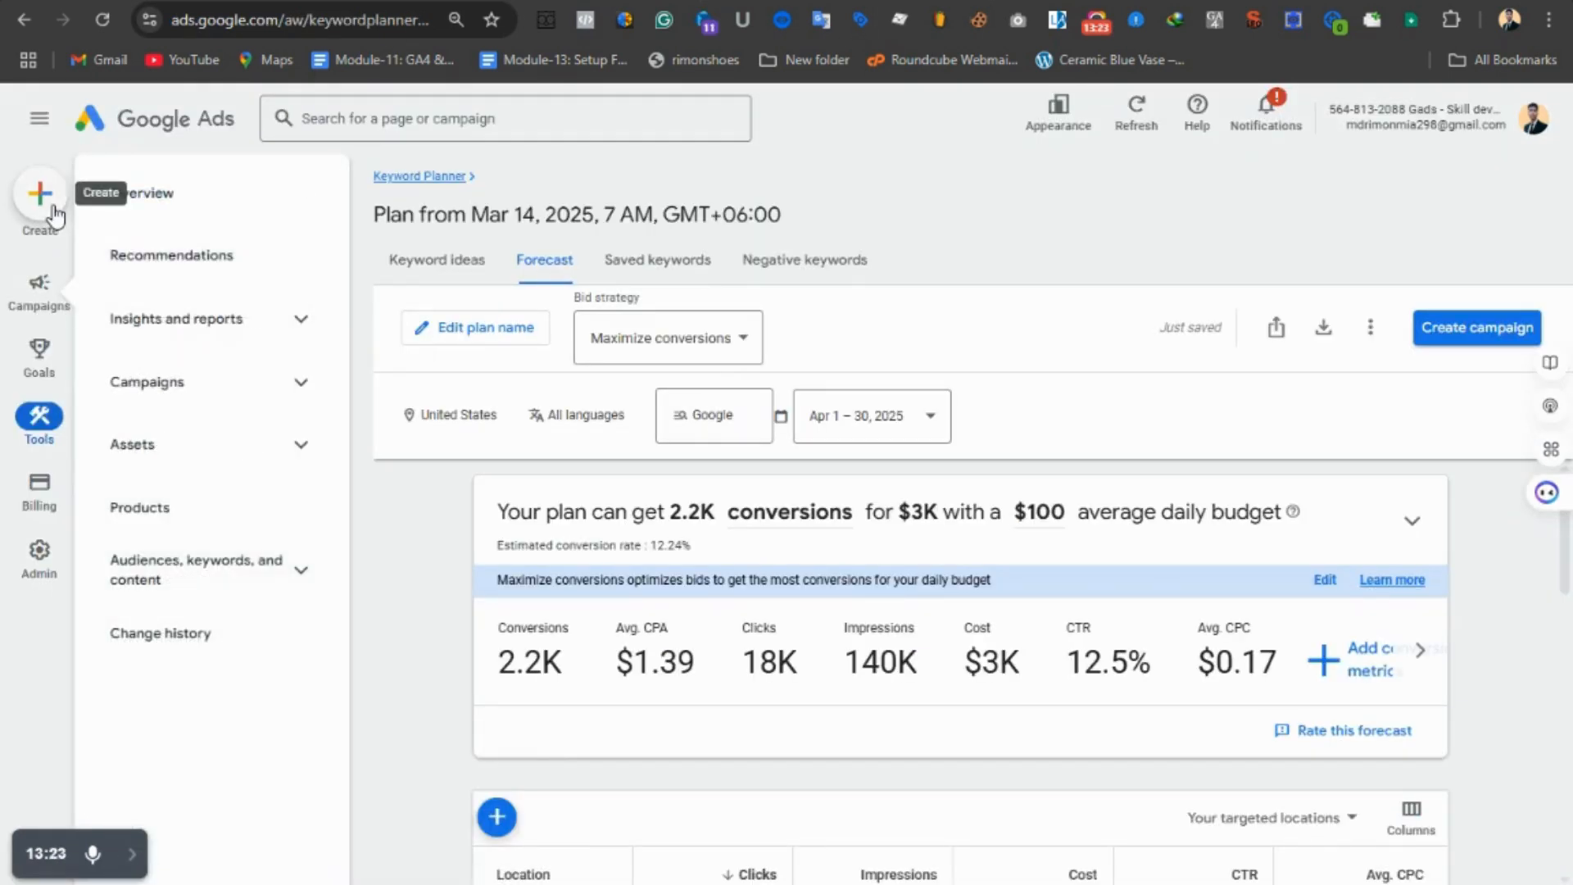
# - Start a new campaign in Google Ads and choose Sales as its objective
pyautogui.click(54, 211)
pyautogui.click(55, 212)
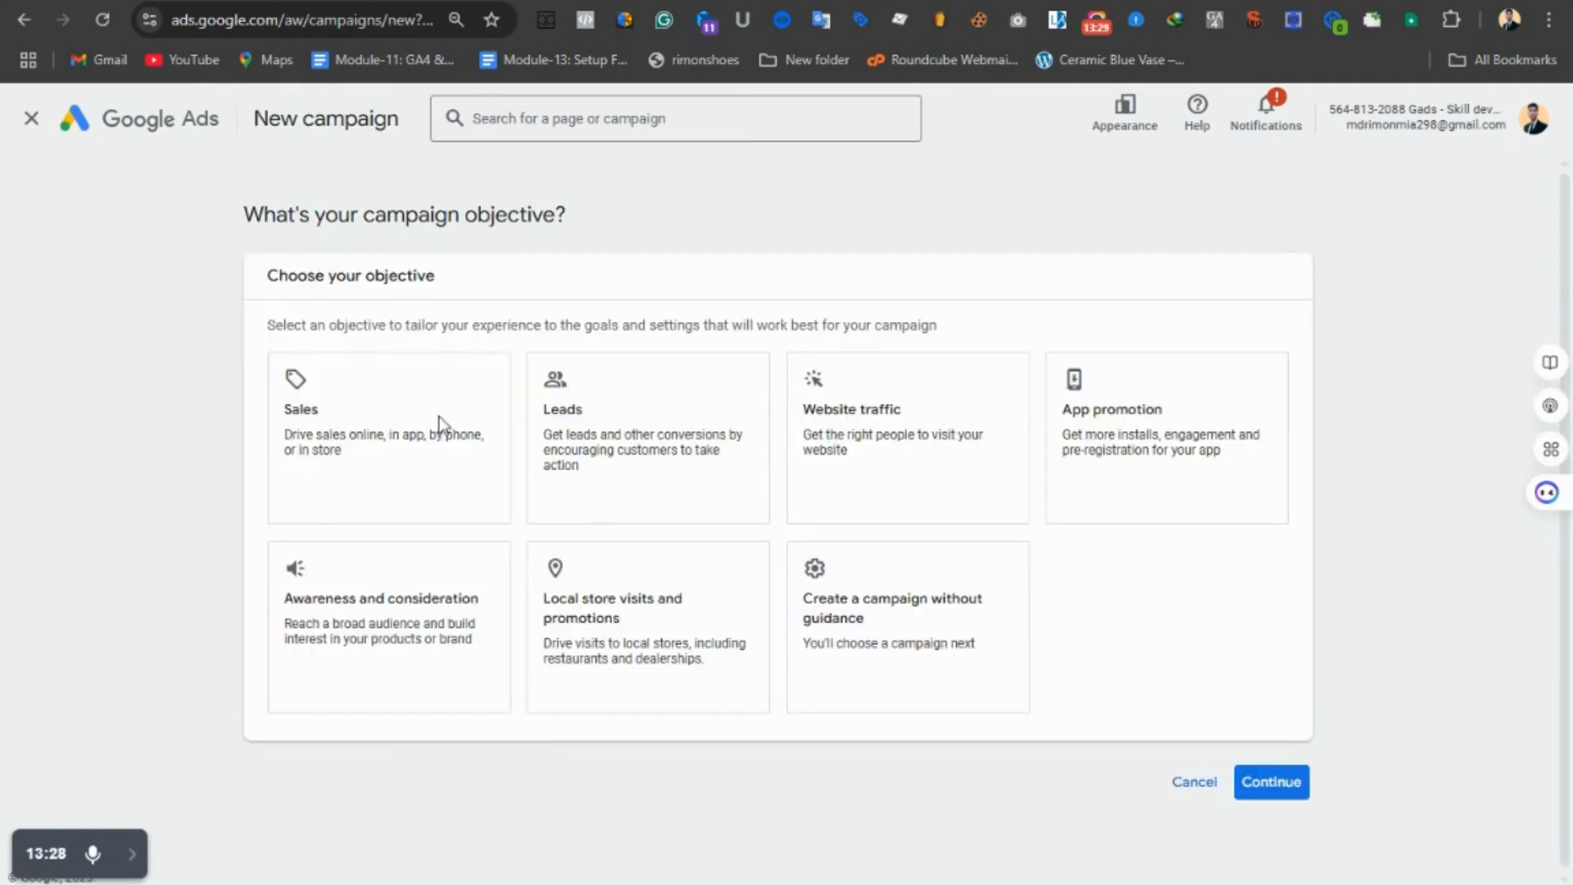
pyautogui.click(406, 427)
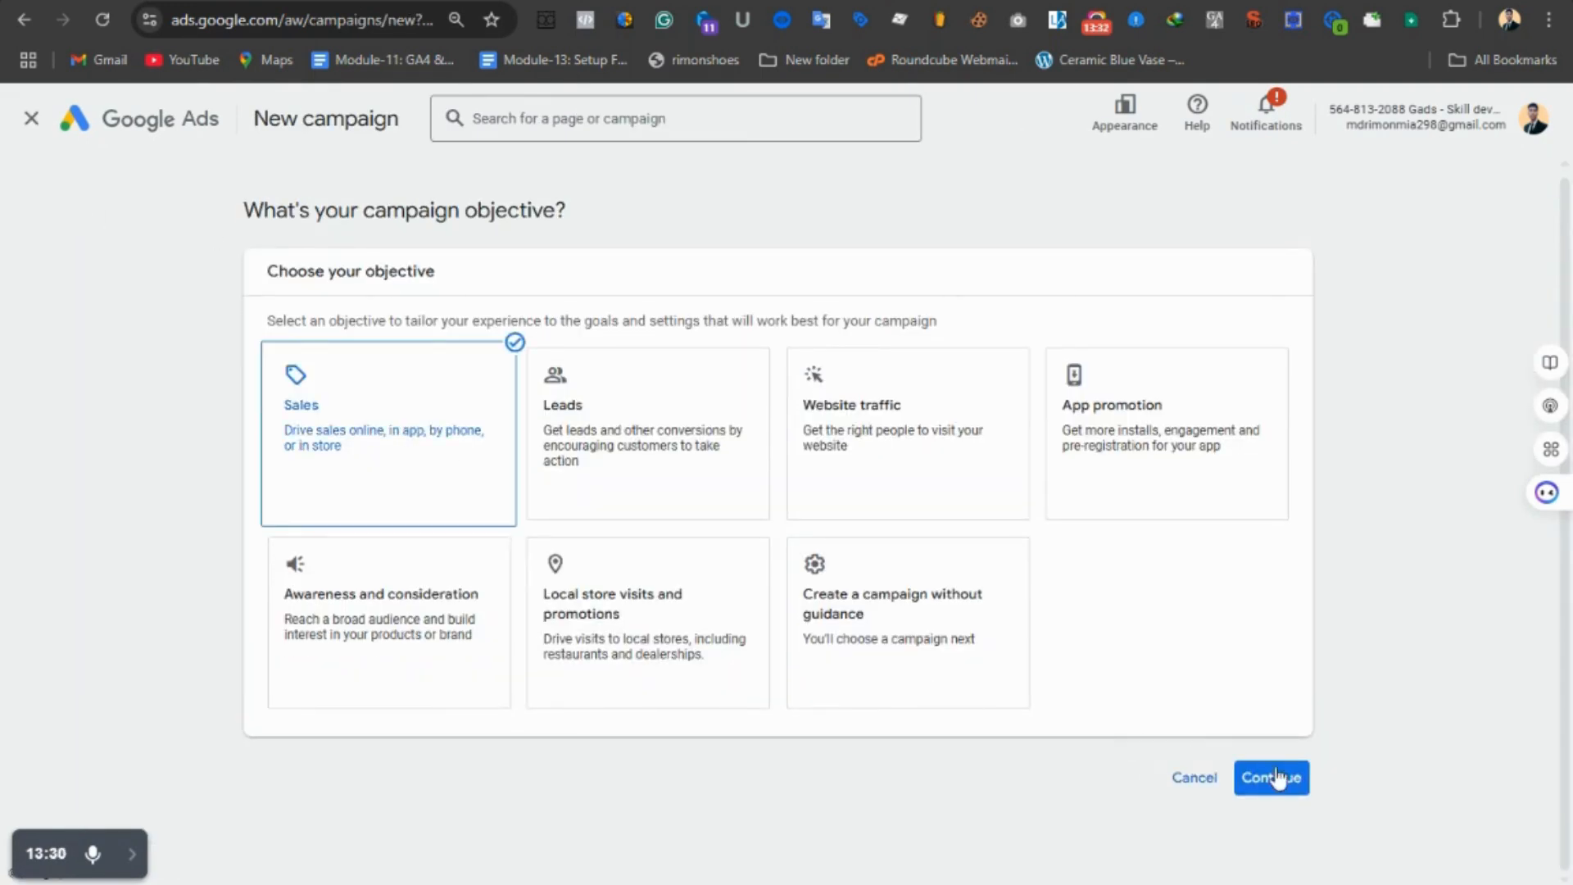
pyautogui.click(1251, 780)
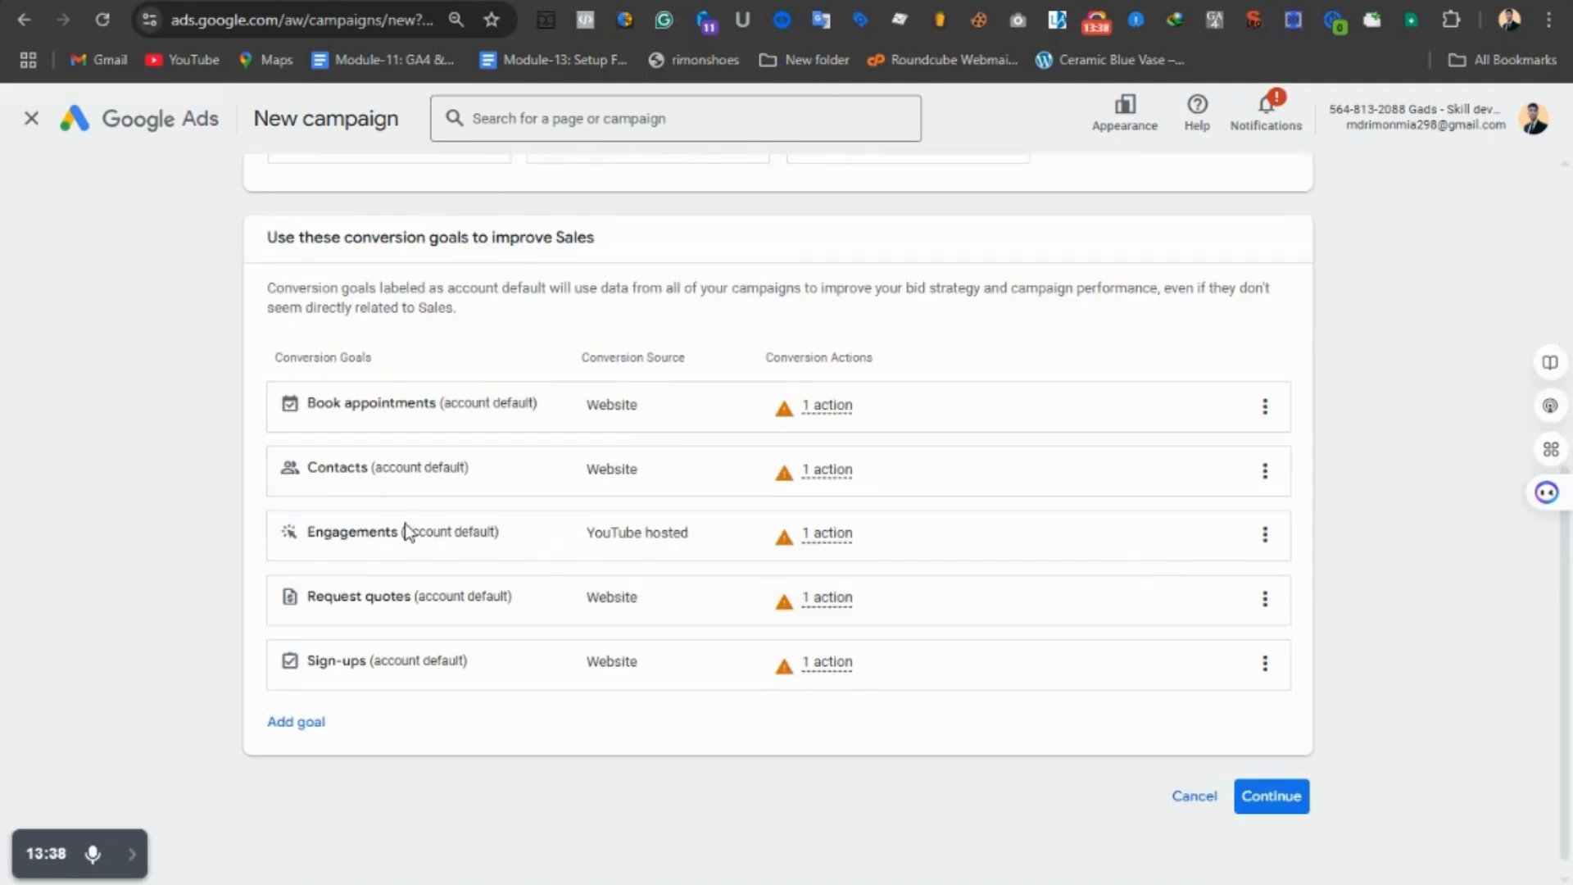
# - Add Purchases to the campaign's conversion goals and select Search as the campaign type
pyautogui.click(315, 733)
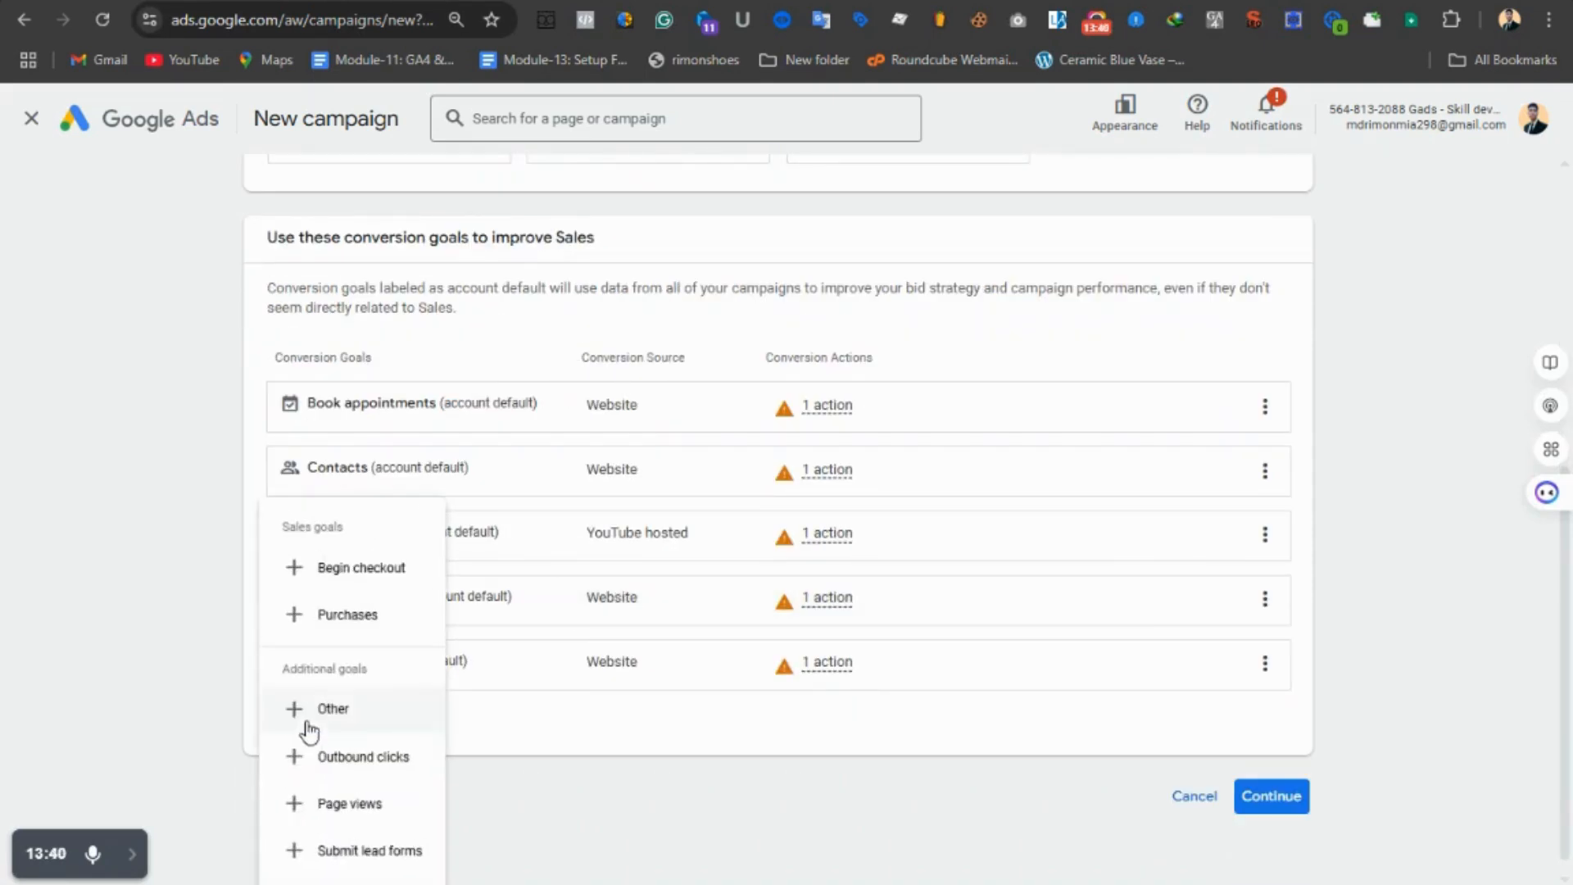
pyautogui.click(312, 628)
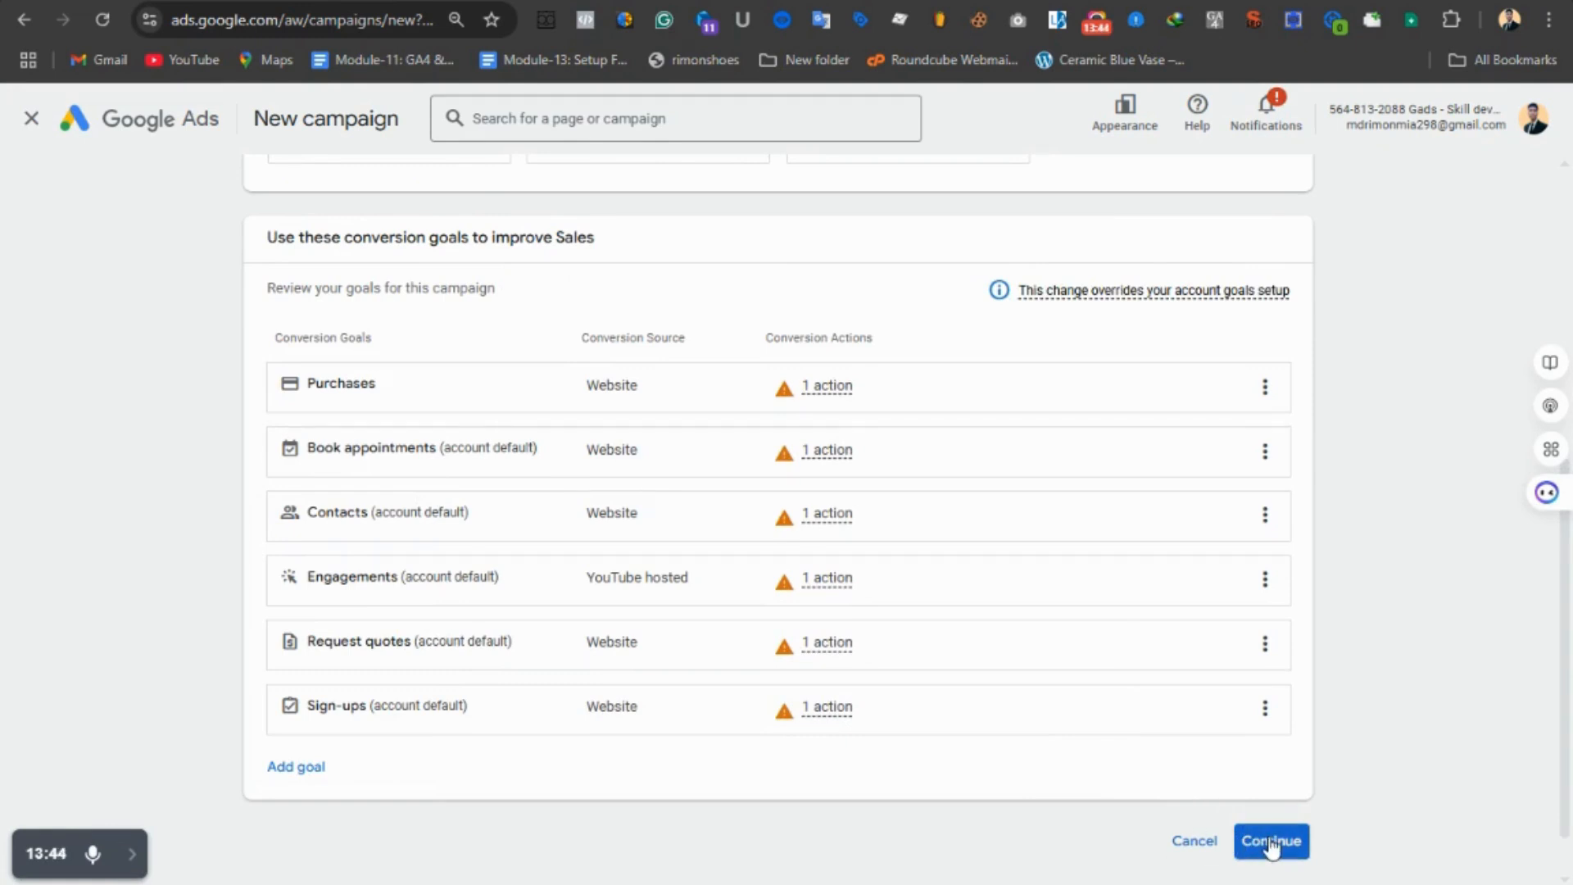
pyautogui.click(1242, 842)
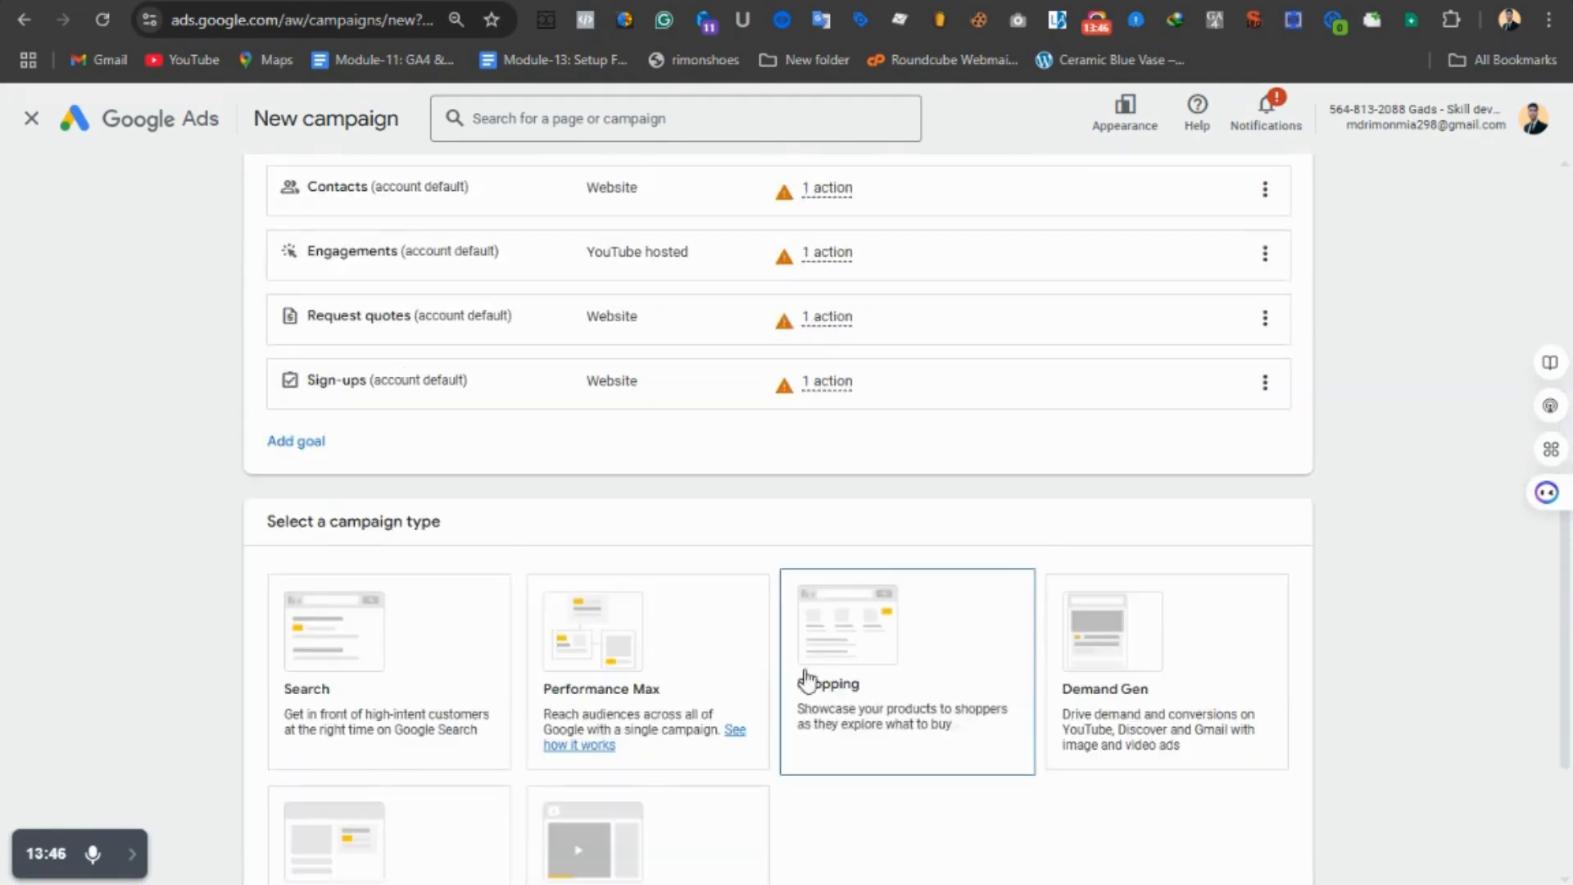
pyautogui.click(415, 681)
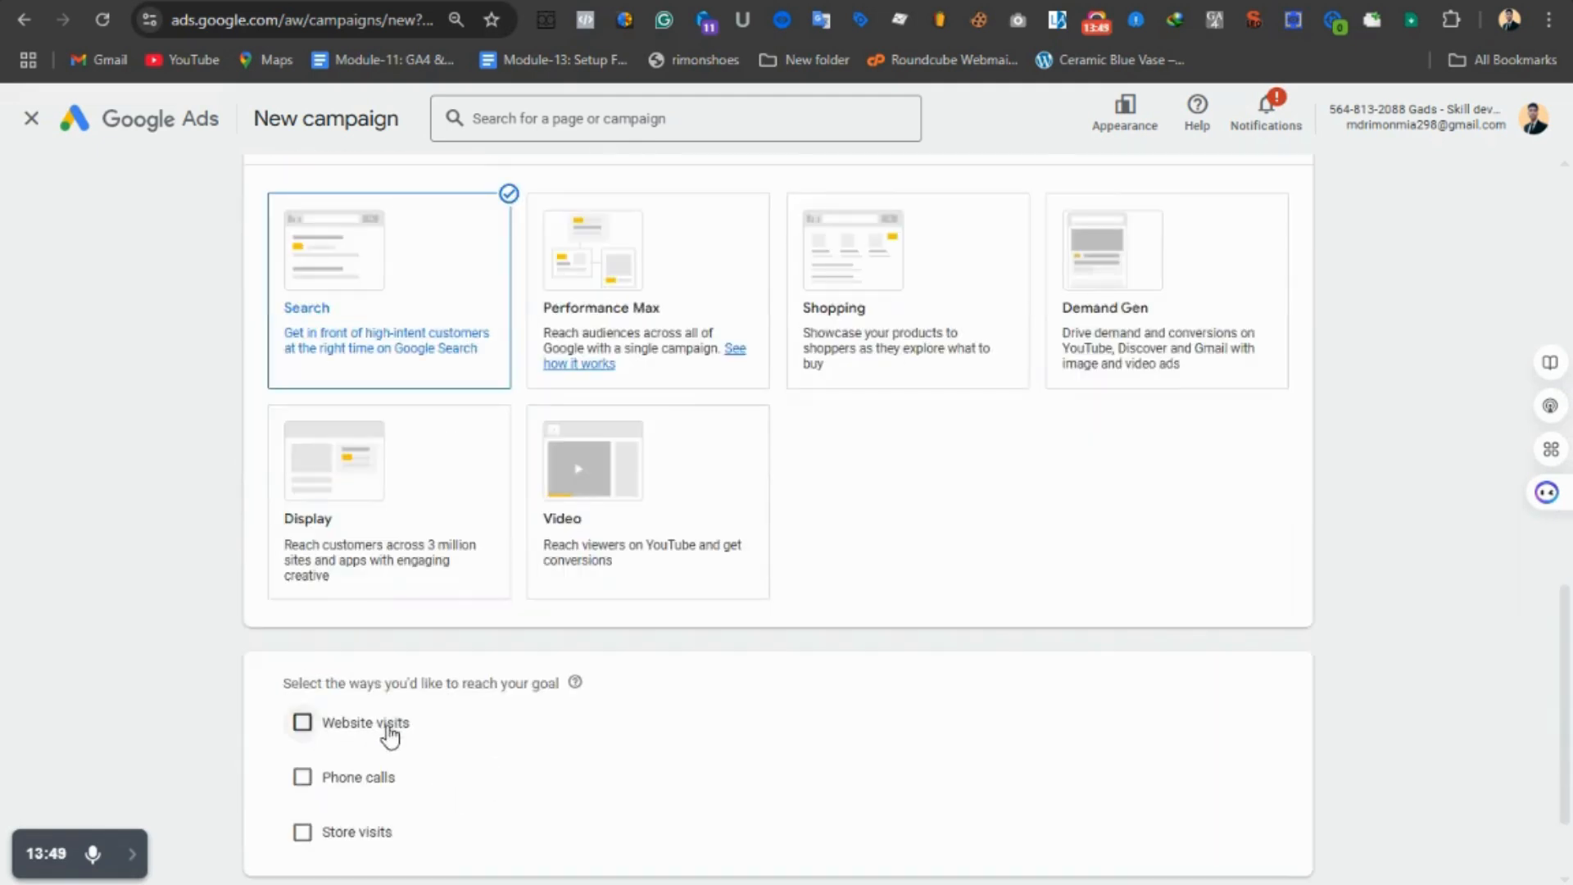
pyautogui.click(302, 722)
pyautogui.click(606, 1)
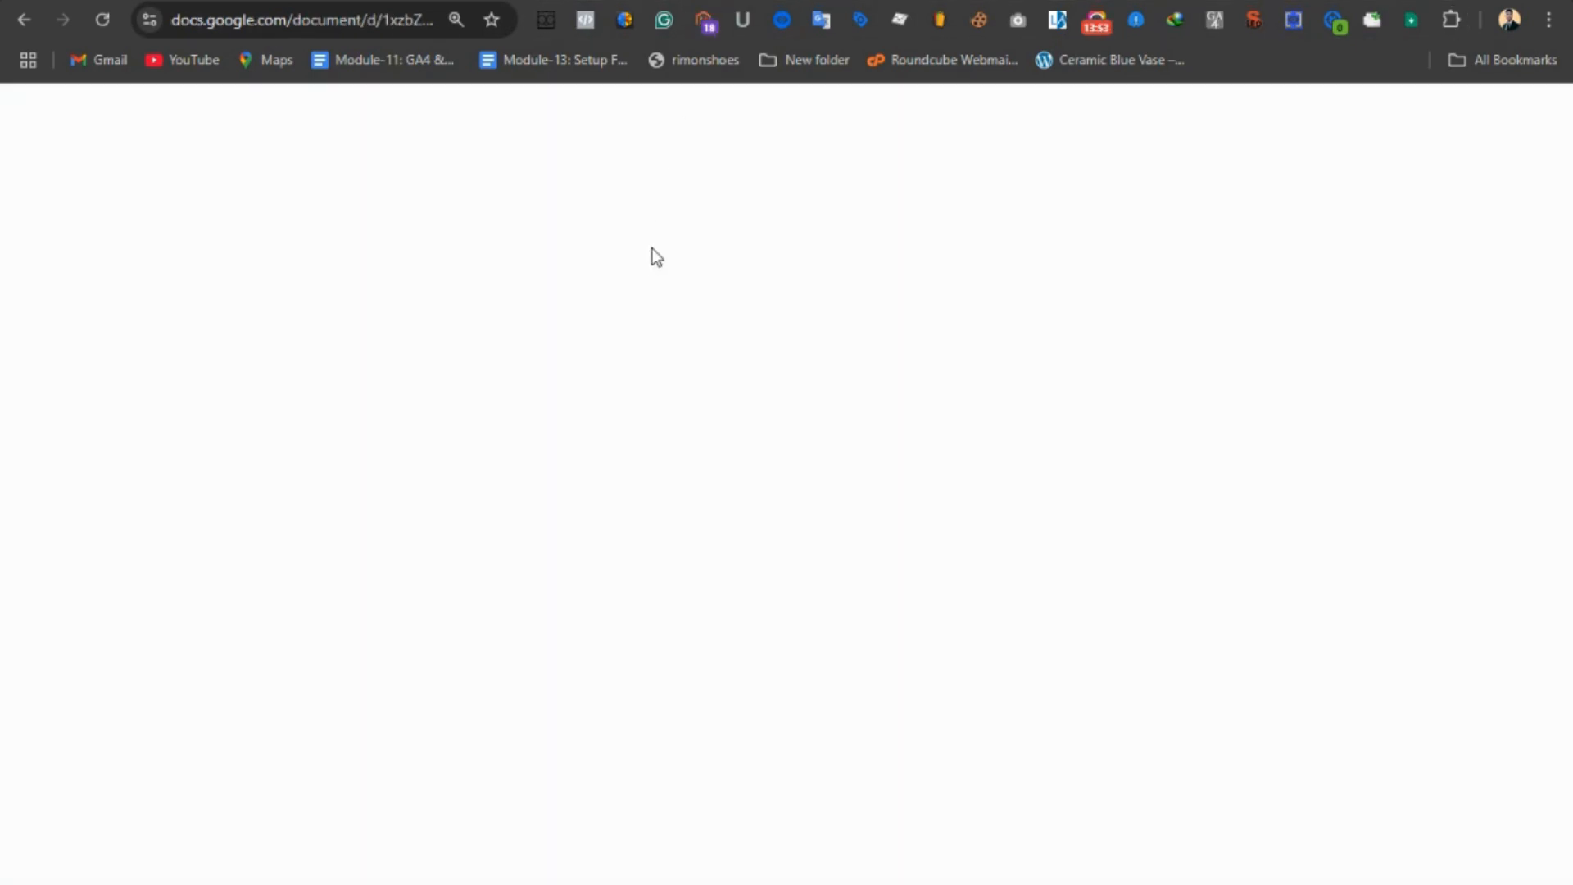
pyautogui.scroll(15, 684, 329)
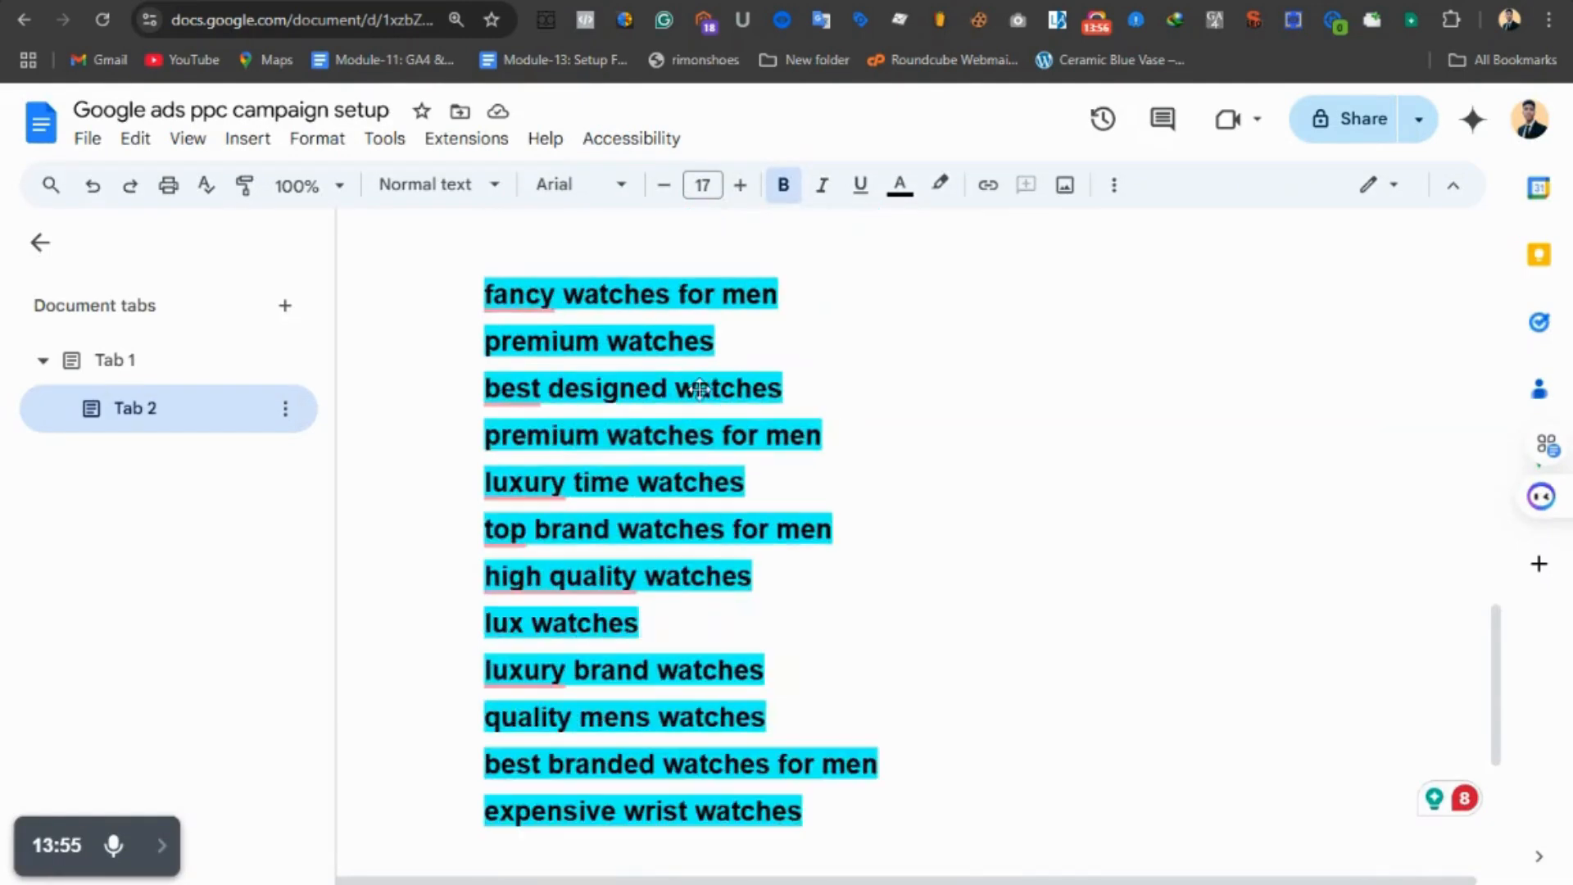
pyautogui.moveTo(721, 337); pyautogui.dragTo(1153, 338)
pyautogui.hotkey('ctrl', 'c')
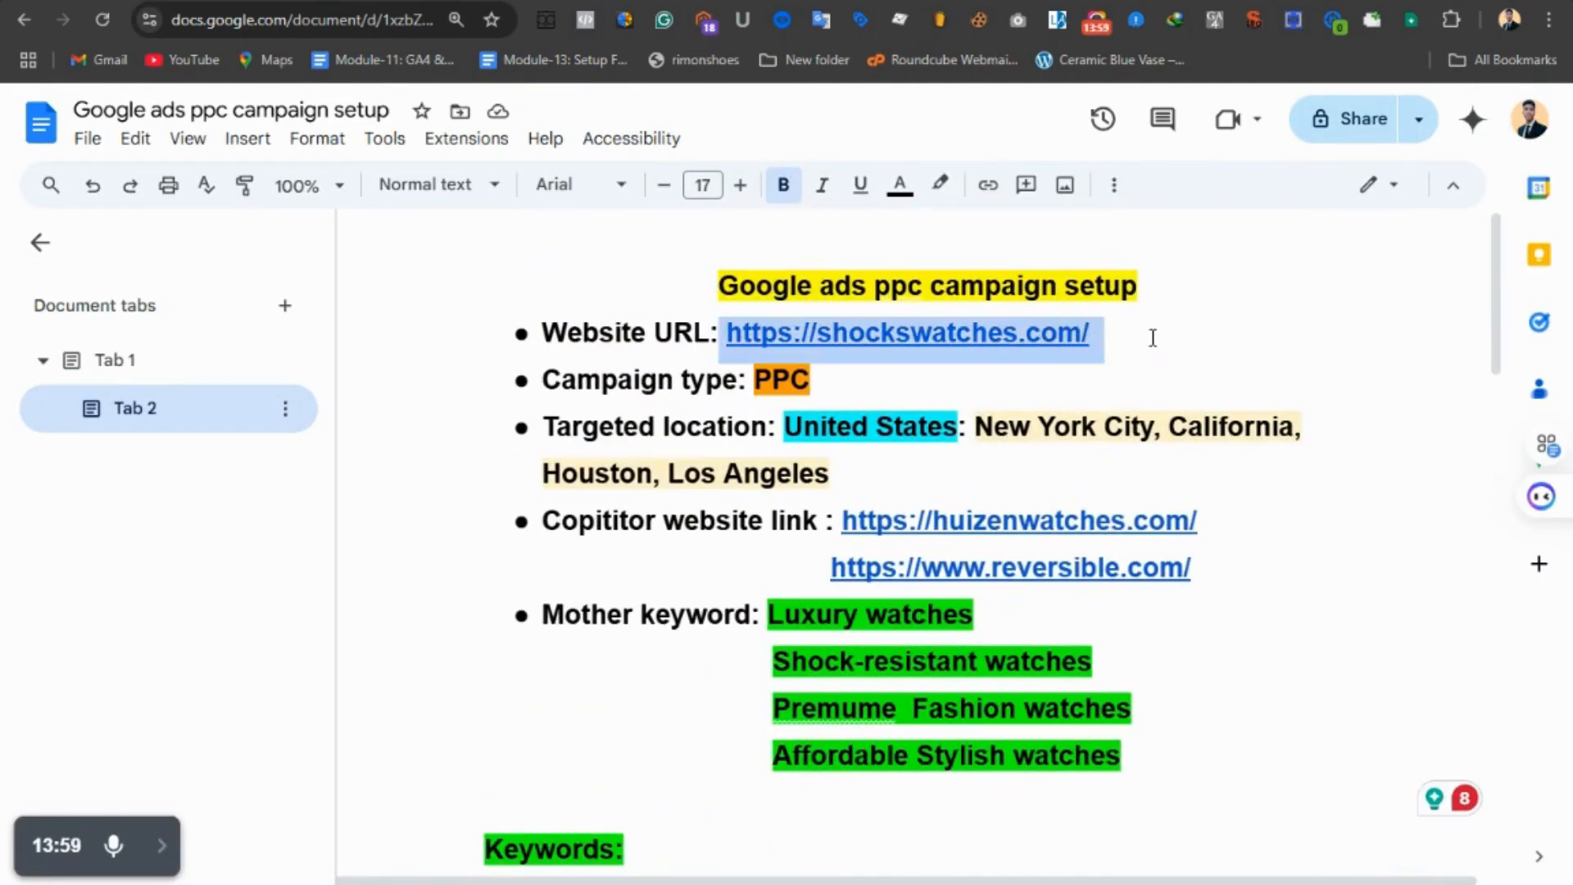
pyautogui.click(836, 2)
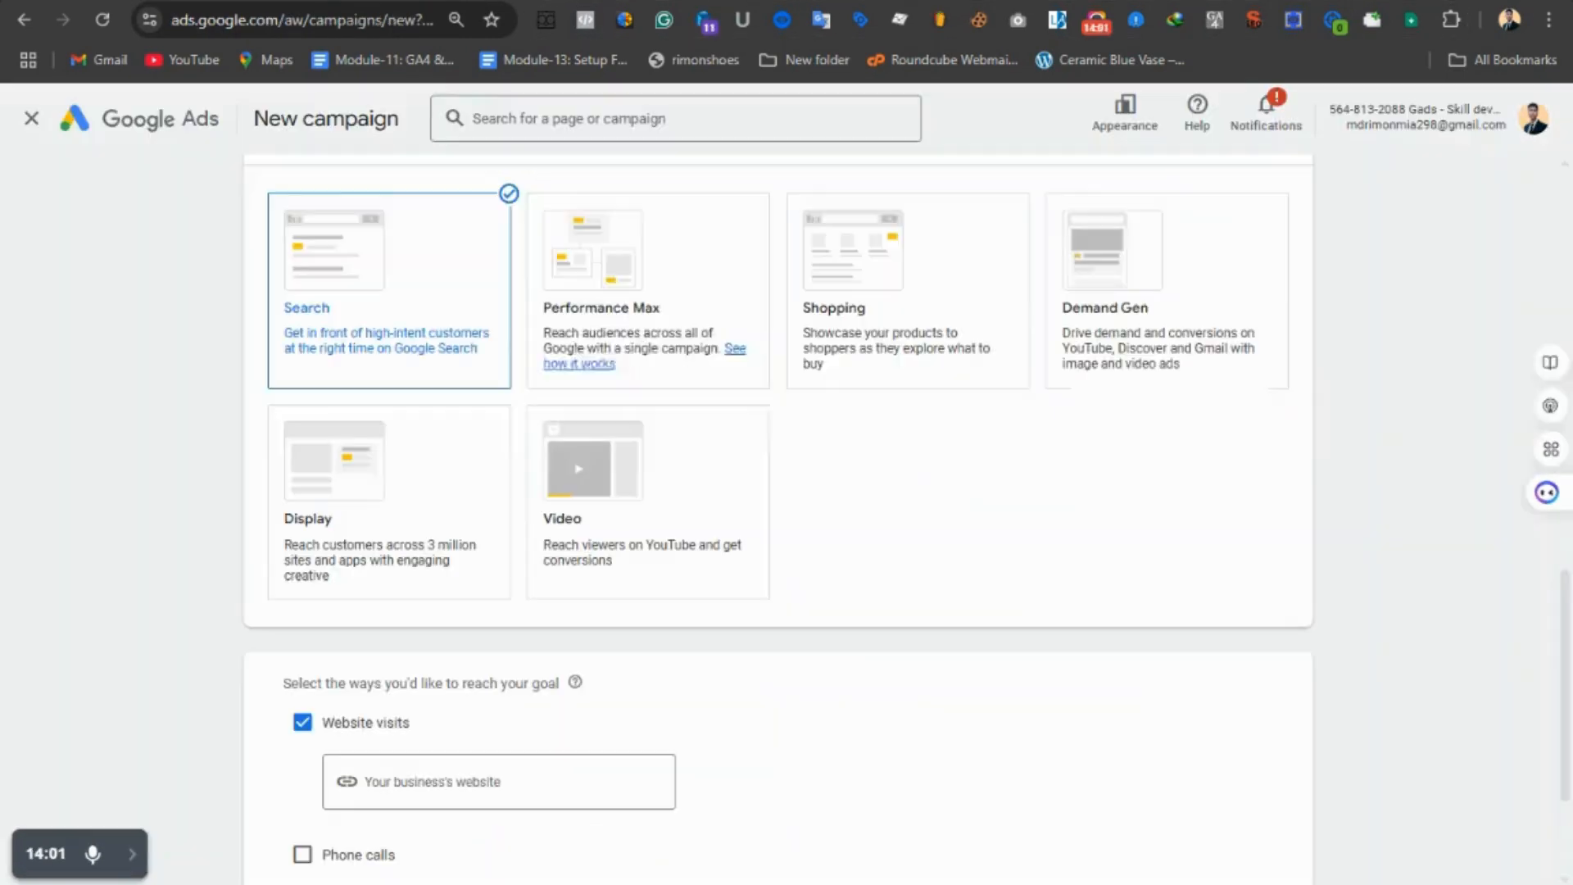
pyautogui.click(467, 781)
pyautogui.hotkey('ctrl', 'v')
pyautogui.scroll(-3, 828, 762)
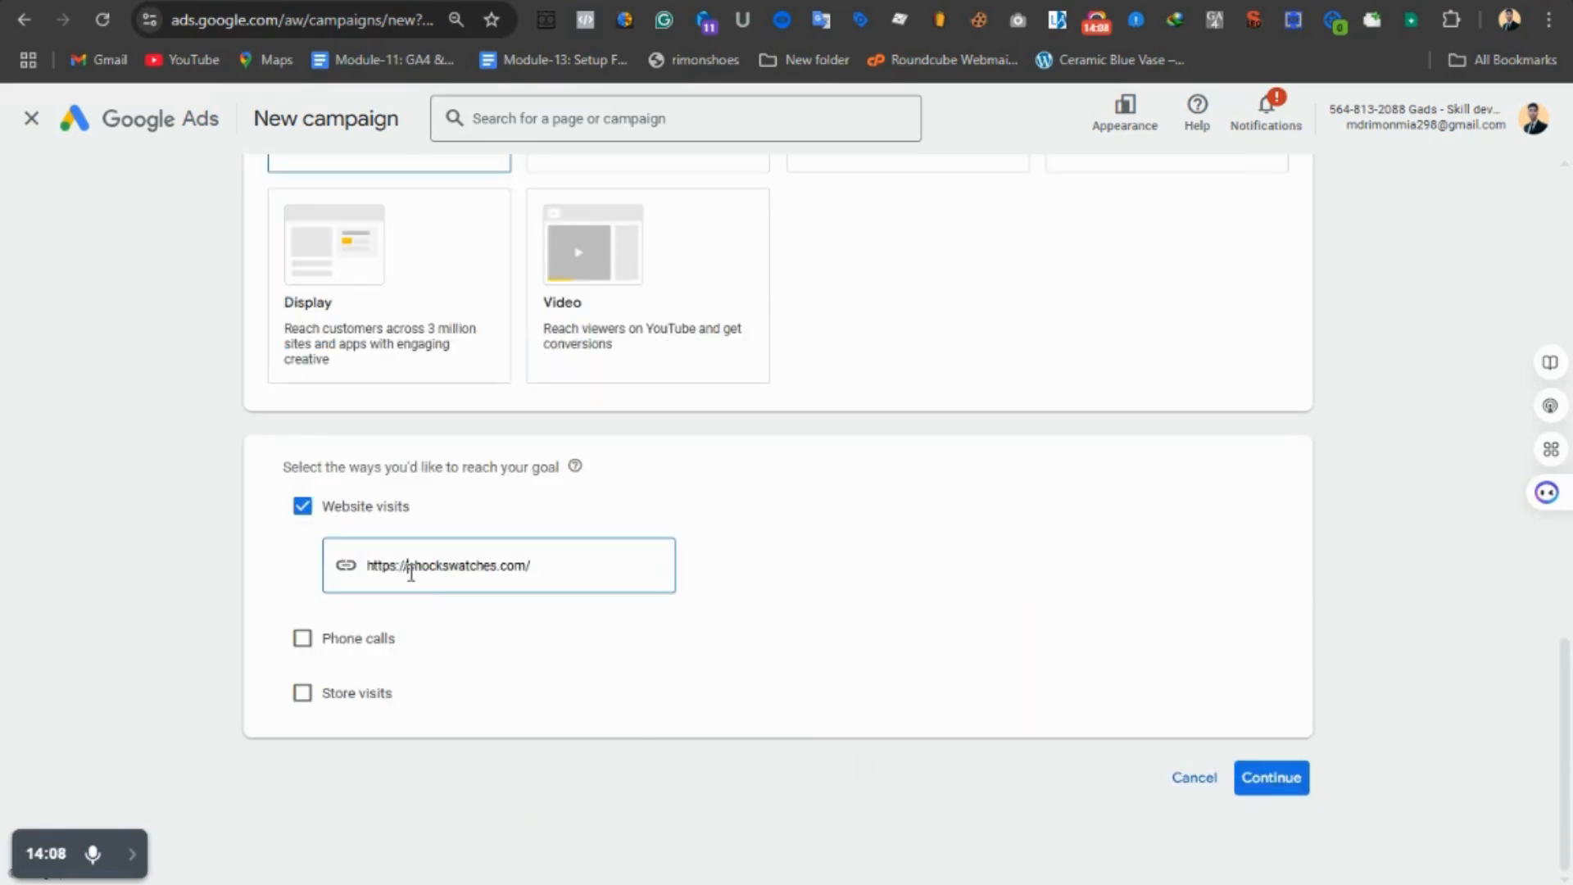
# - Name the campaign "shock swatches- ppc campaign setup" and continue to the bidding settings
pyautogui.moveTo(409, 574); pyautogui.dragTo(499, 574)
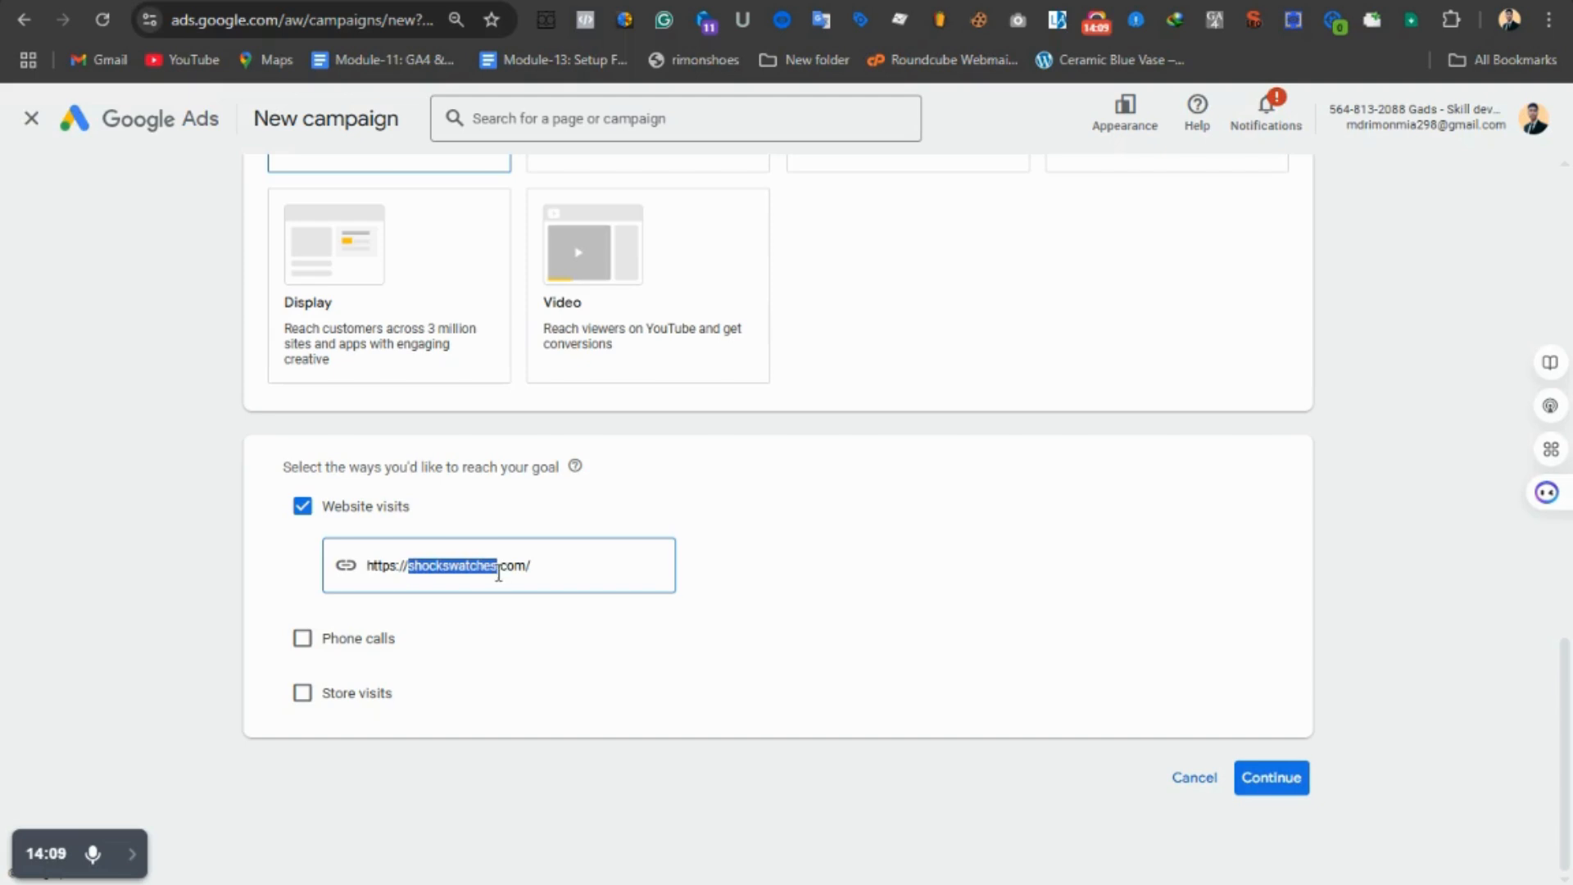
pyautogui.click(1246, 776)
pyautogui.moveTo(422, 658); pyautogui.dragTo(228, 653)
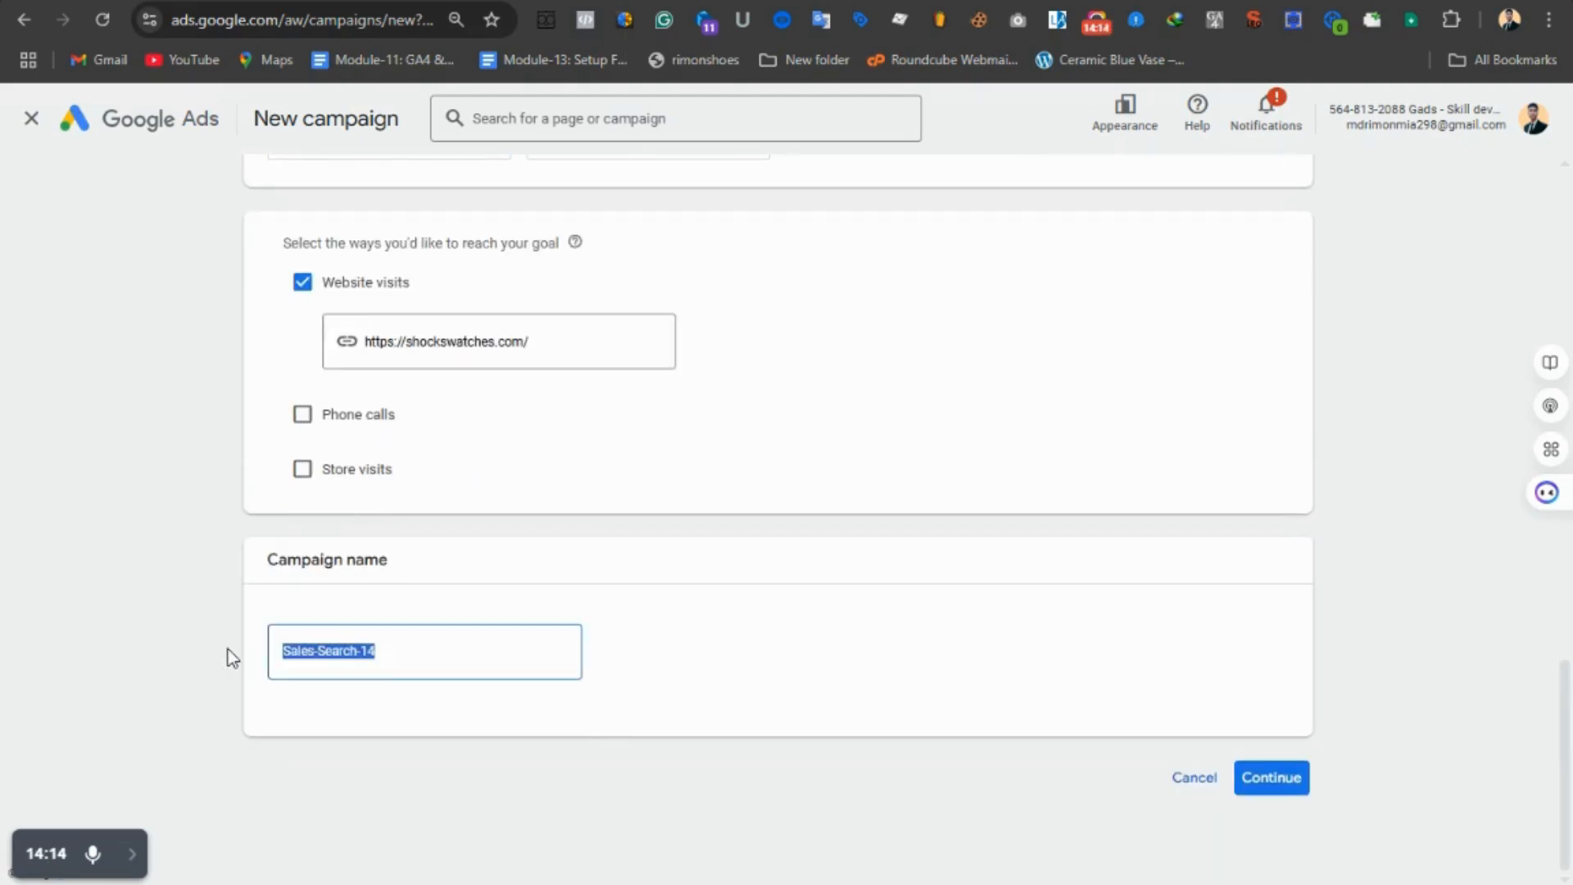
pyautogui.write('shockswatches.')
pyautogui.click(320, 656)
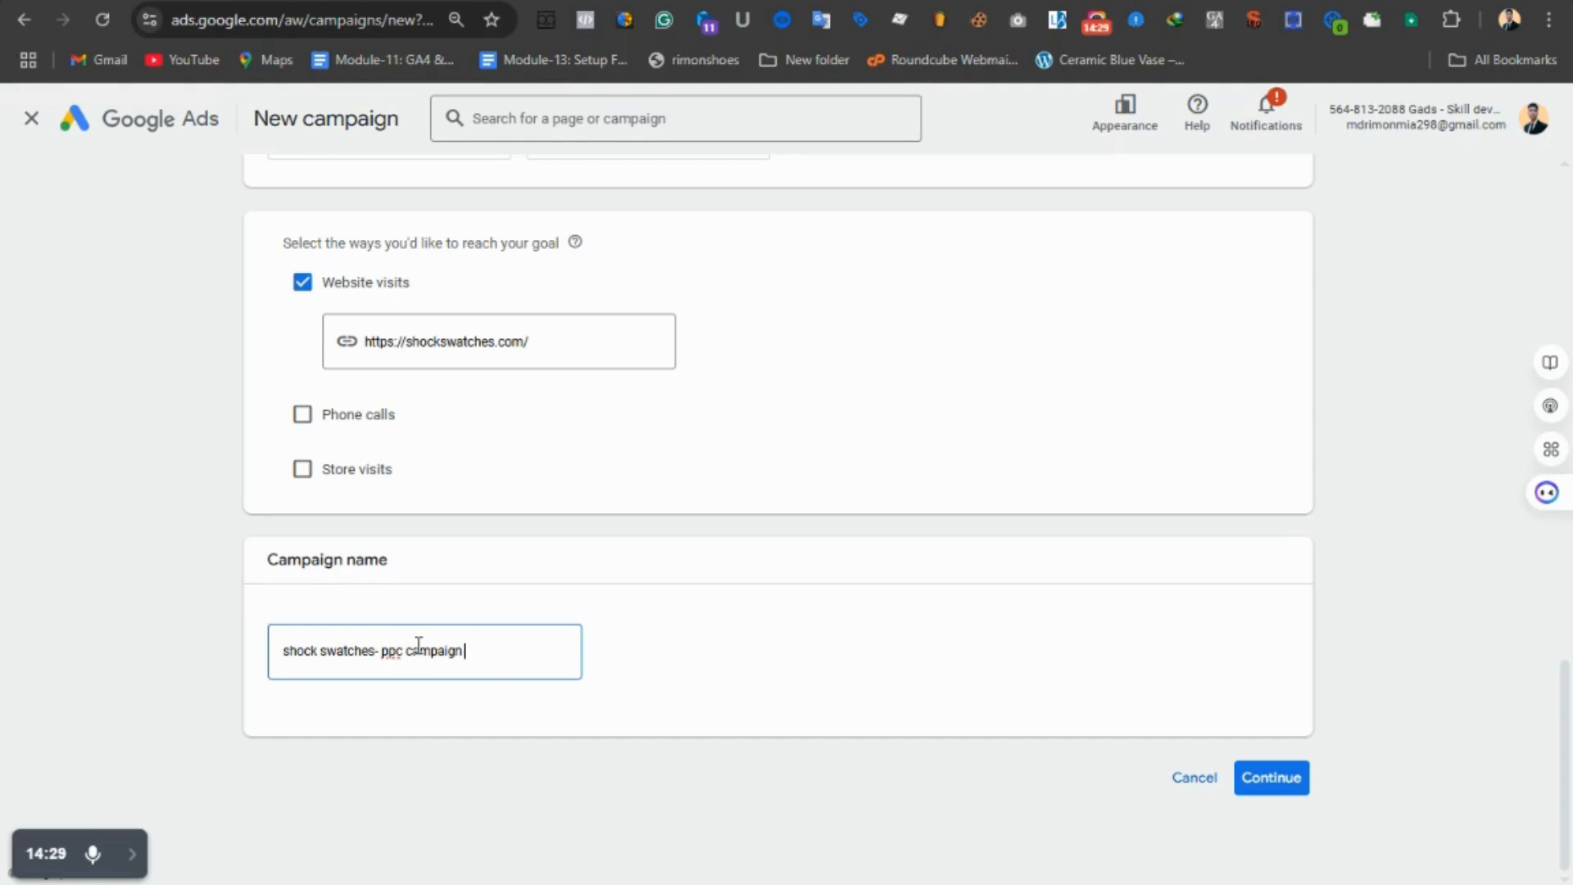
pyautogui.write('tup')
pyautogui.click(1267, 779)
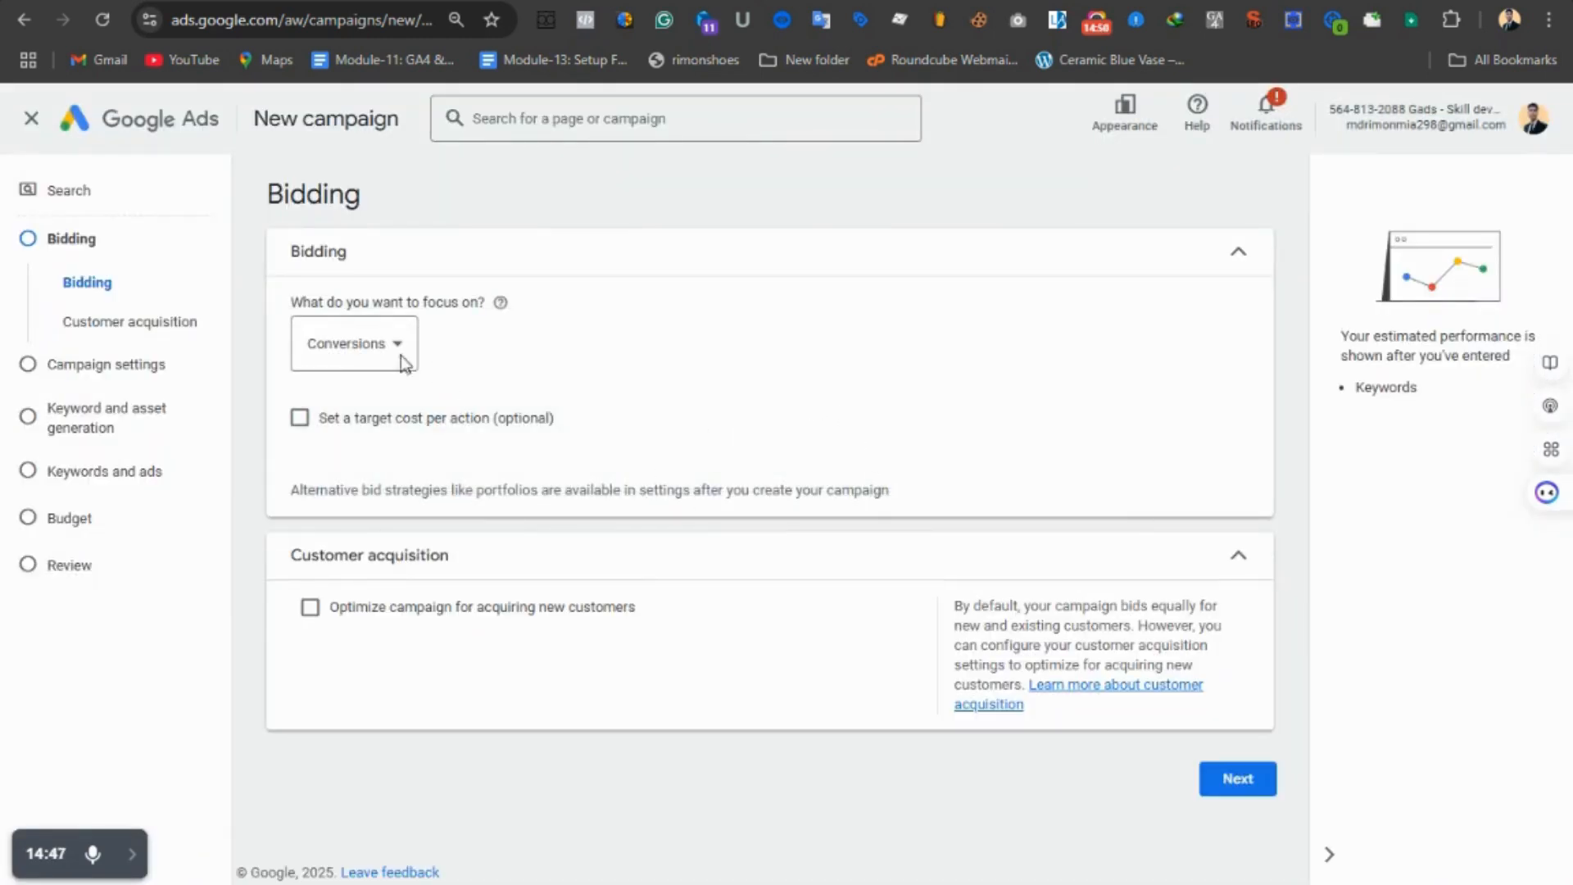
# - Focus bidding on Conversions and set a target CPA of $1.50, consulting the forecast screenshot in the Google Docs document
pyautogui.click(381, 361)
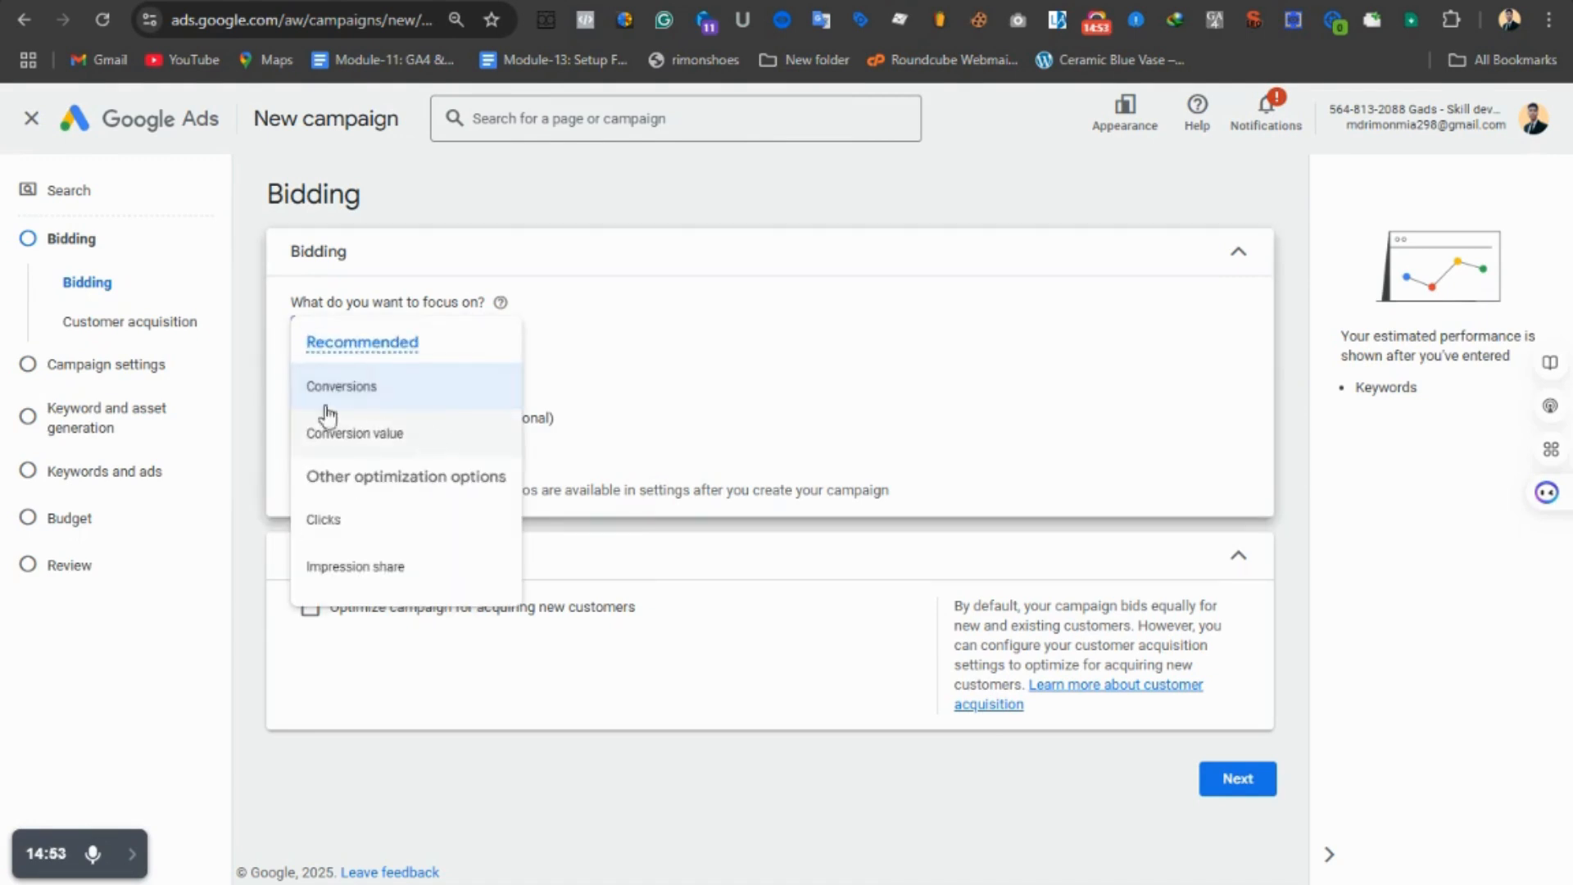
pyautogui.click(399, 401)
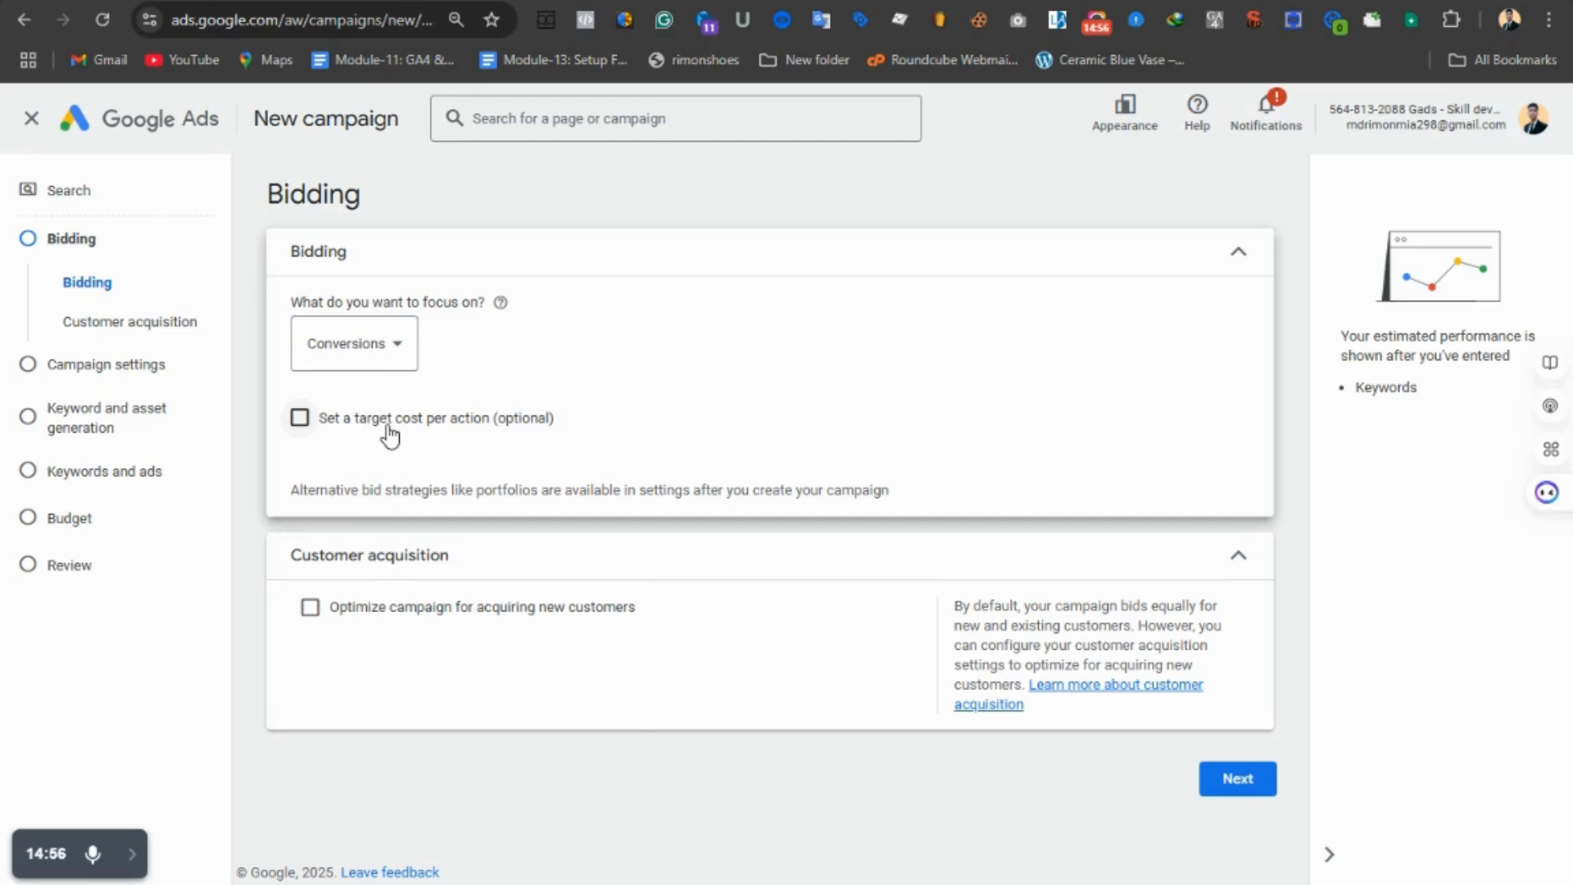
pyautogui.click(300, 417)
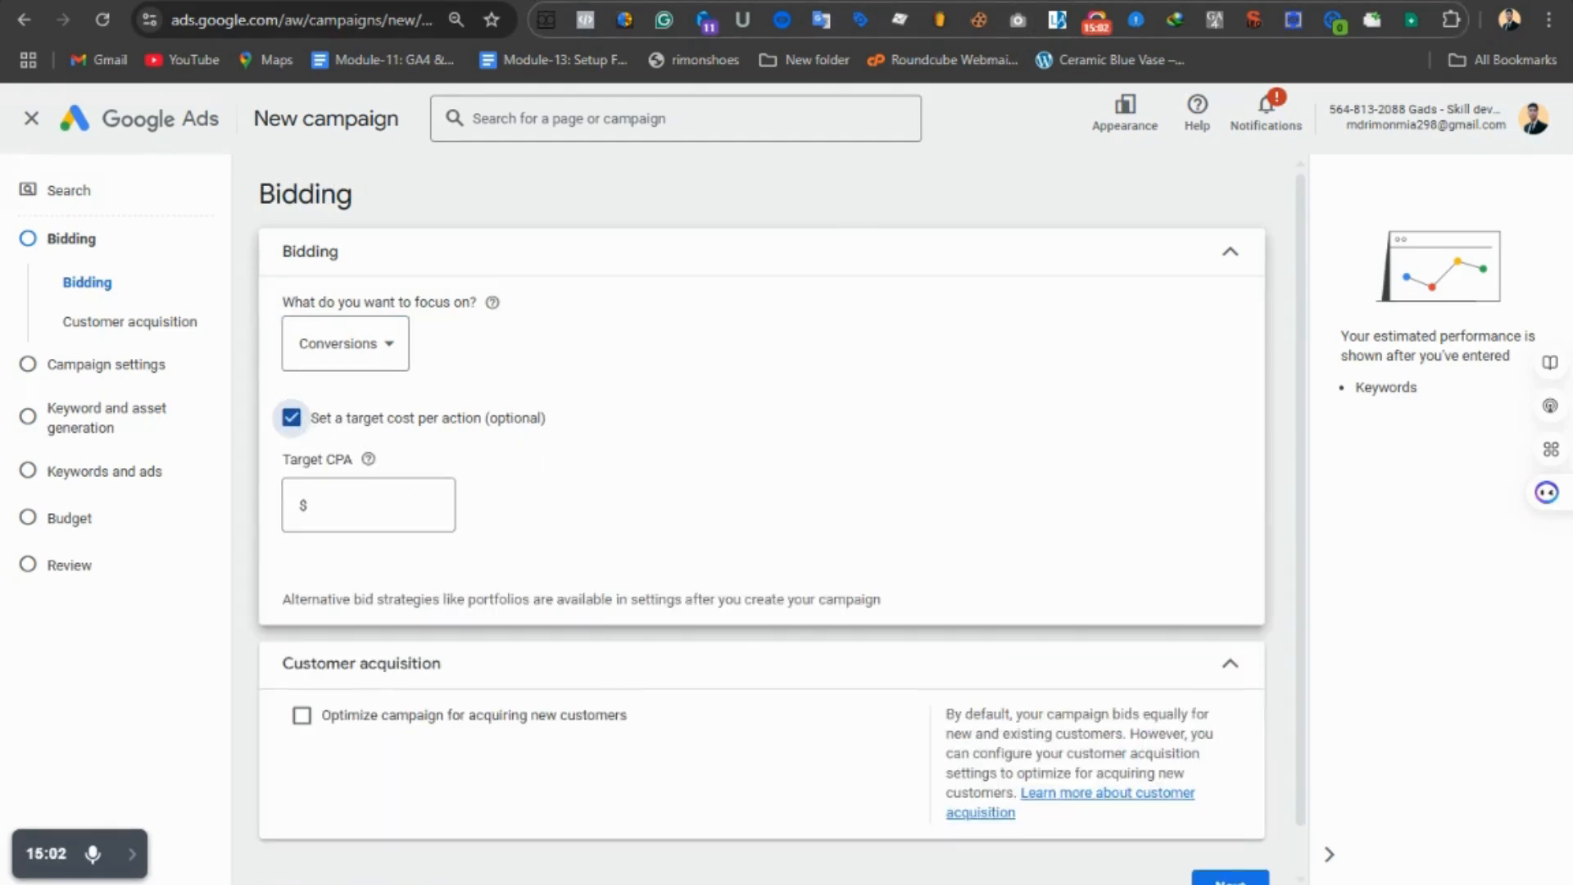
pyautogui.click(726, 1)
pyautogui.scroll(-10, 1088, 492)
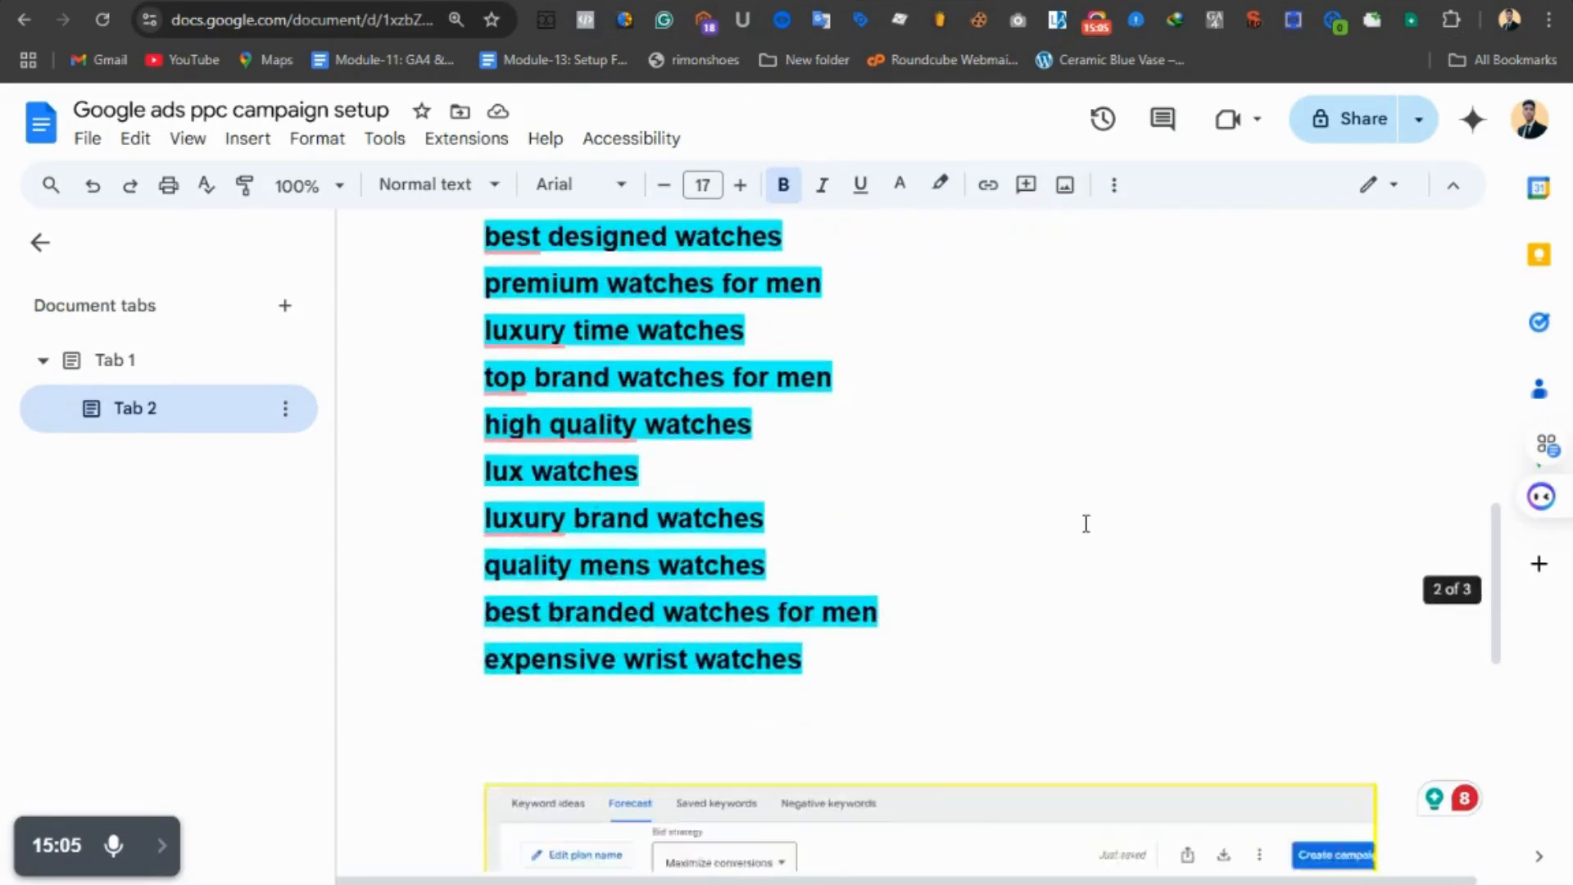
pyautogui.scroll(-6, 1086, 523)
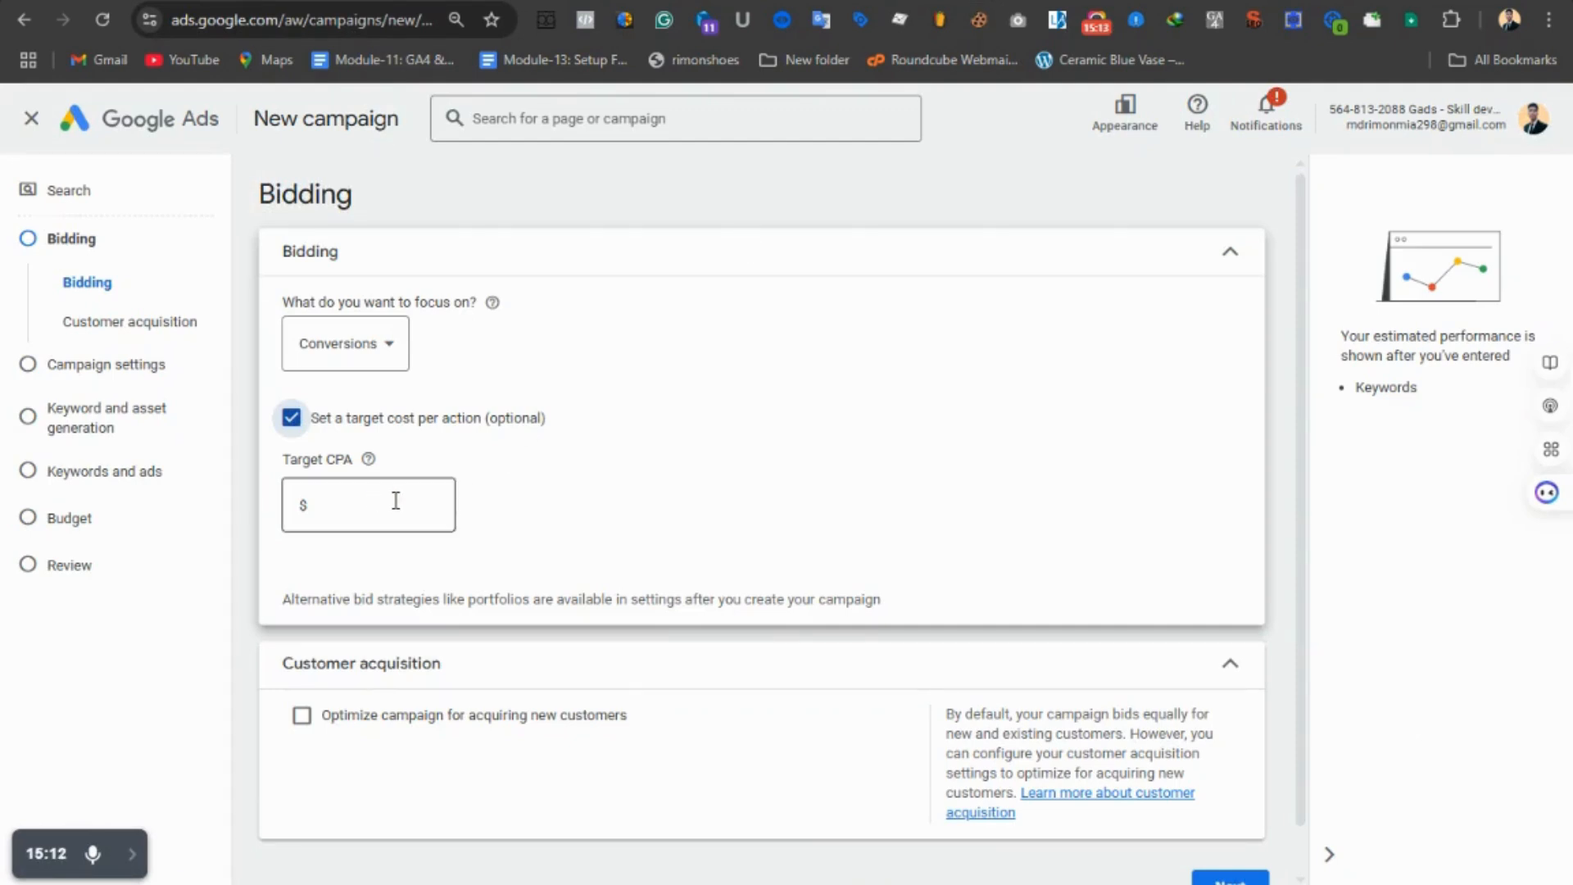
pyautogui.click(396, 501)
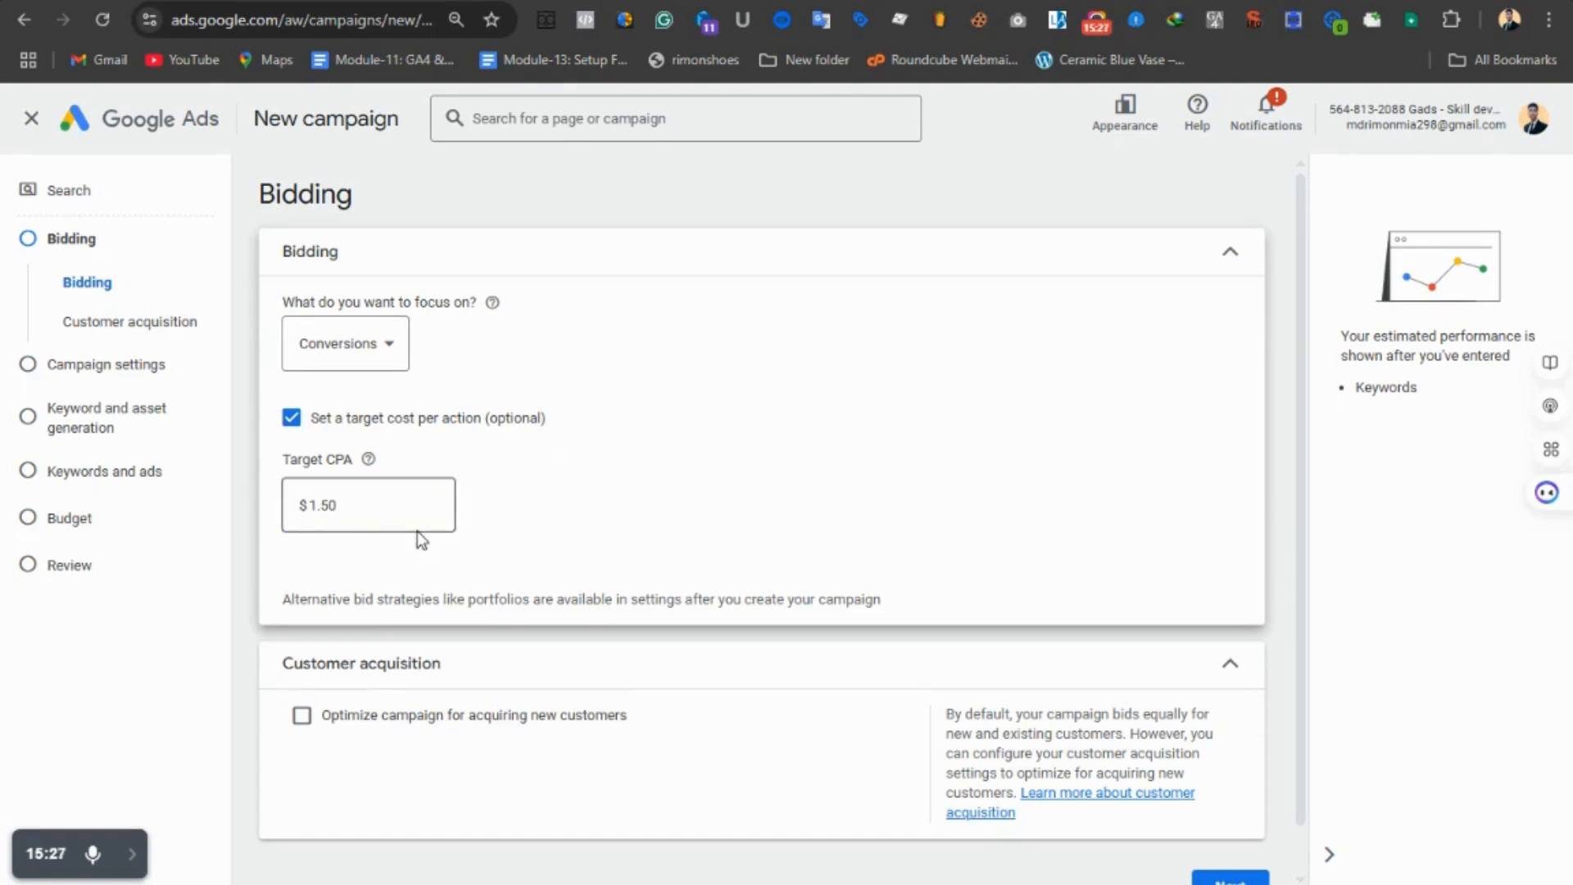
# - Optimize the campaign for acquiring new customers and continue to the campaign settings, dismissing the draft notice
pyautogui.scroll(-1, 394, 607)
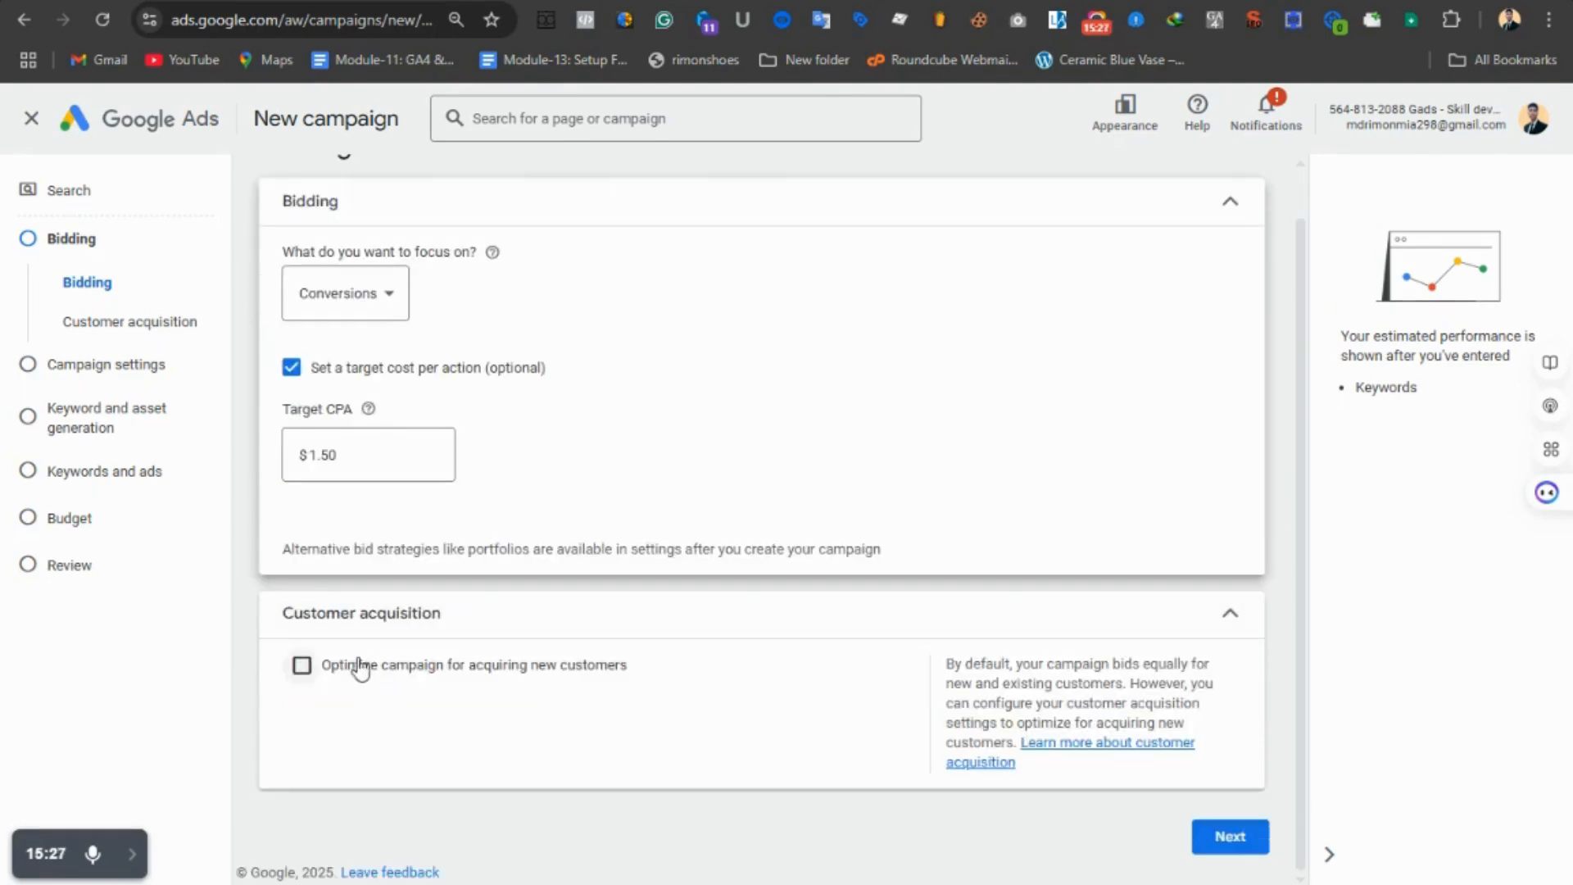
pyautogui.click(301, 665)
pyautogui.scroll(-4, 327, 689)
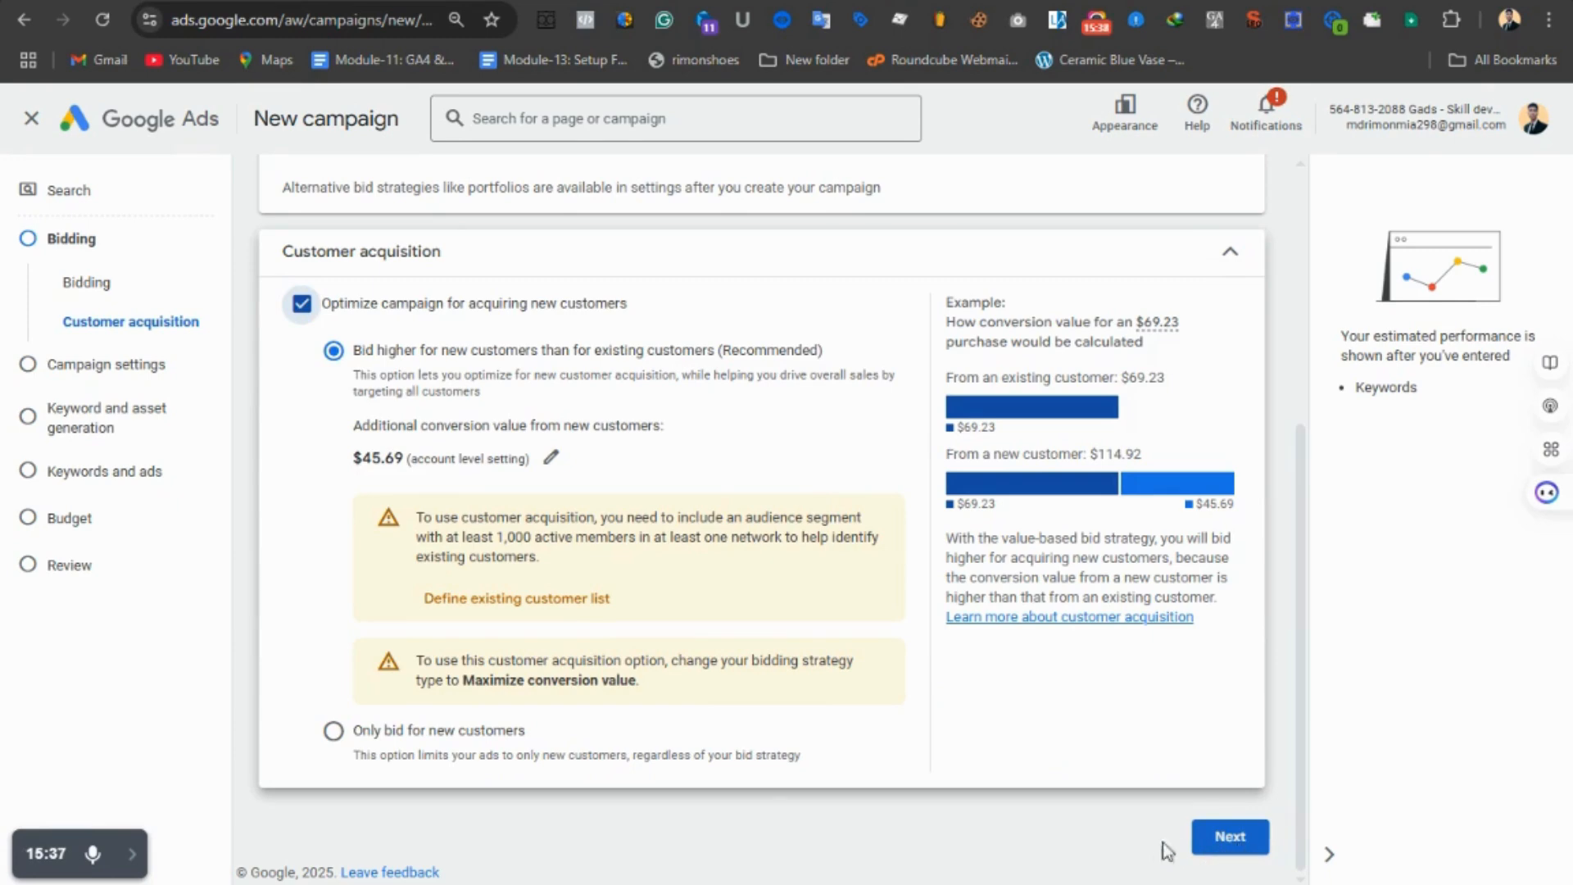
pyautogui.click(1229, 834)
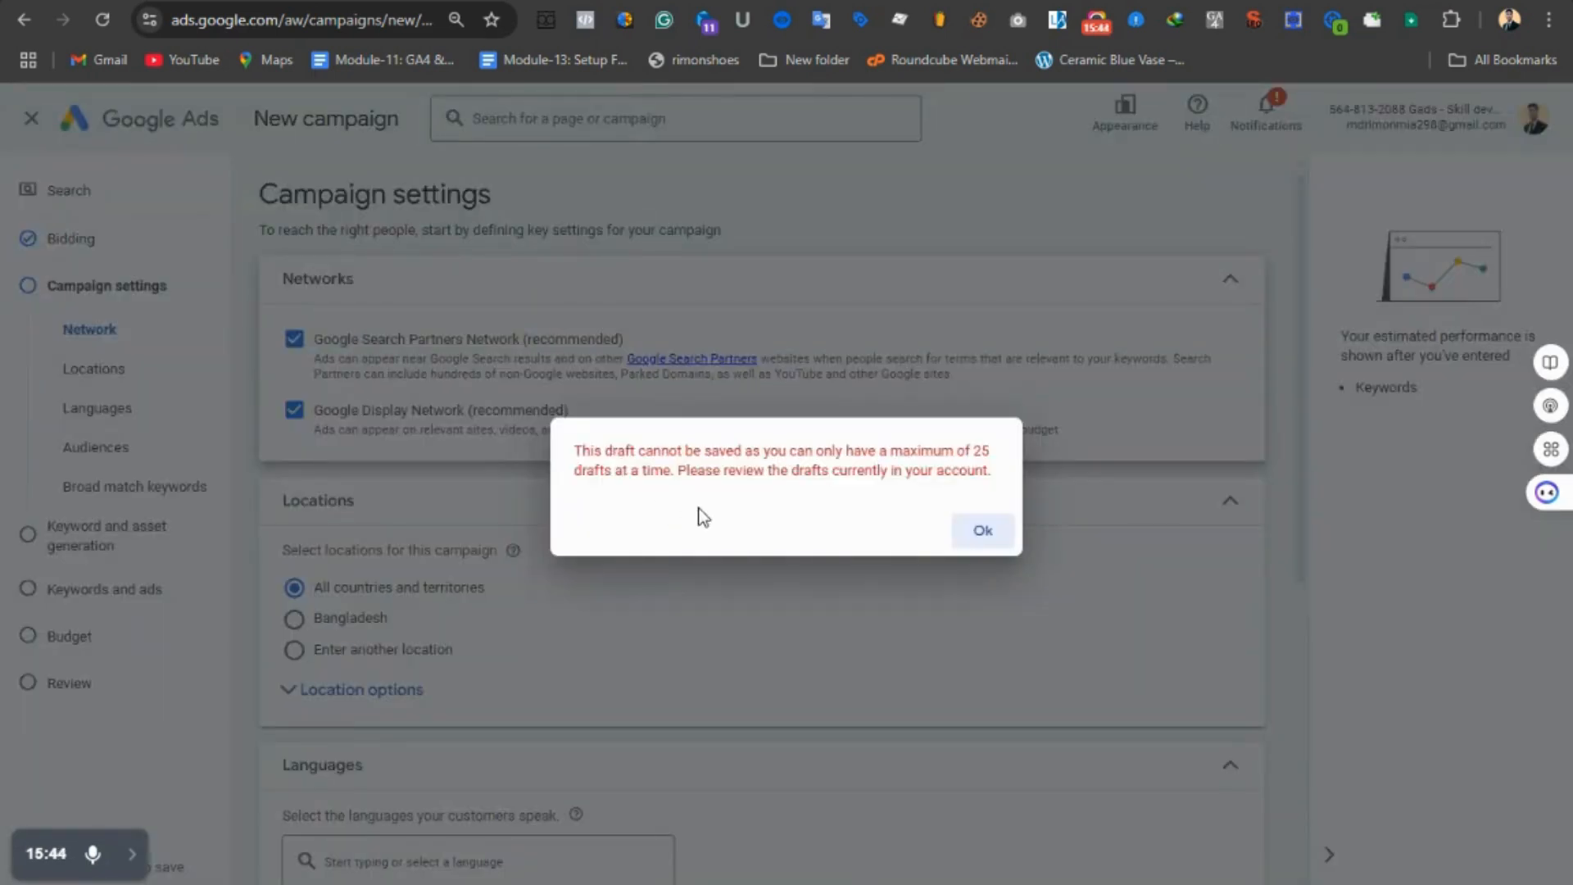
pyautogui.click(986, 532)
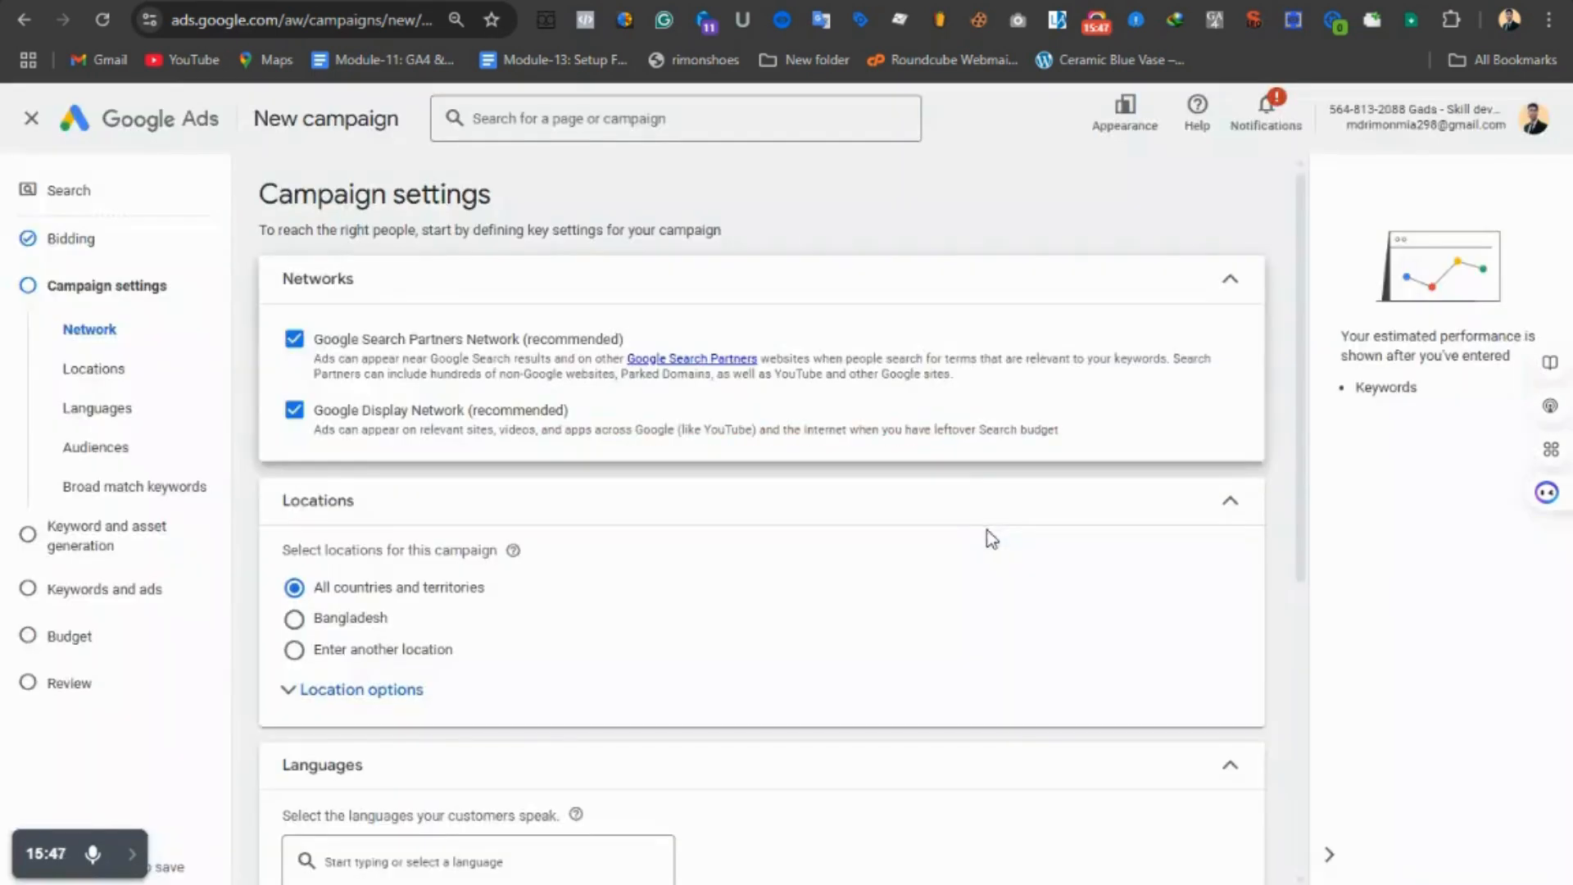
# - Exclude the Google Display Network and the Google Search Partners Network from the campaign's networks
pyautogui.click(350, 618)
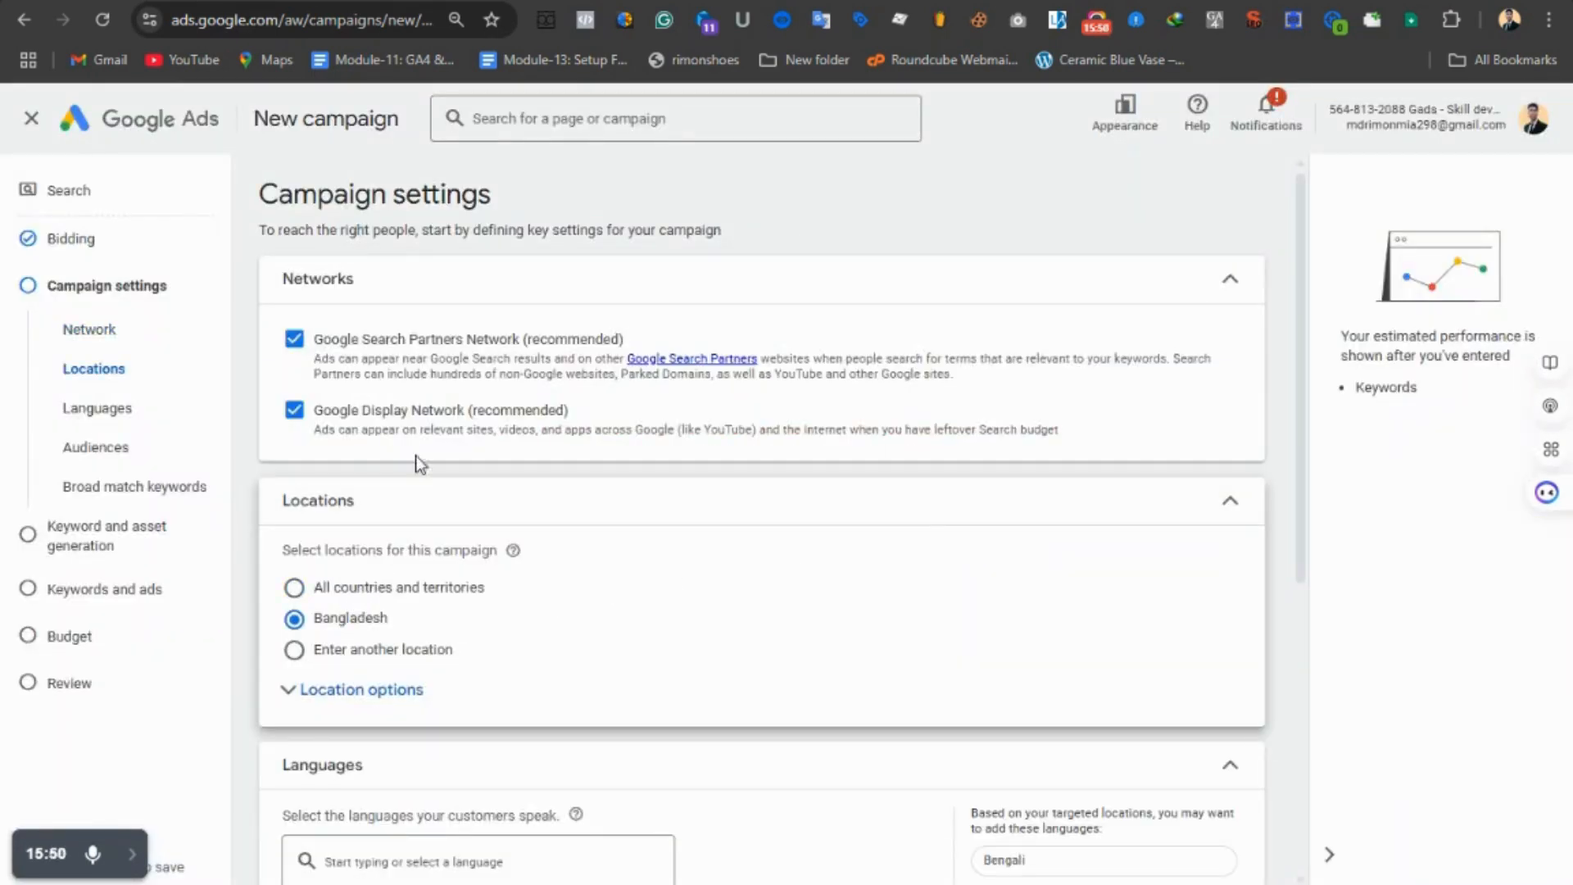
pyautogui.click(293, 410)
pyautogui.click(294, 338)
# - Choose to enter another location for the campaign and open the advanced location search
pyautogui.scroll(-3, 312, 426)
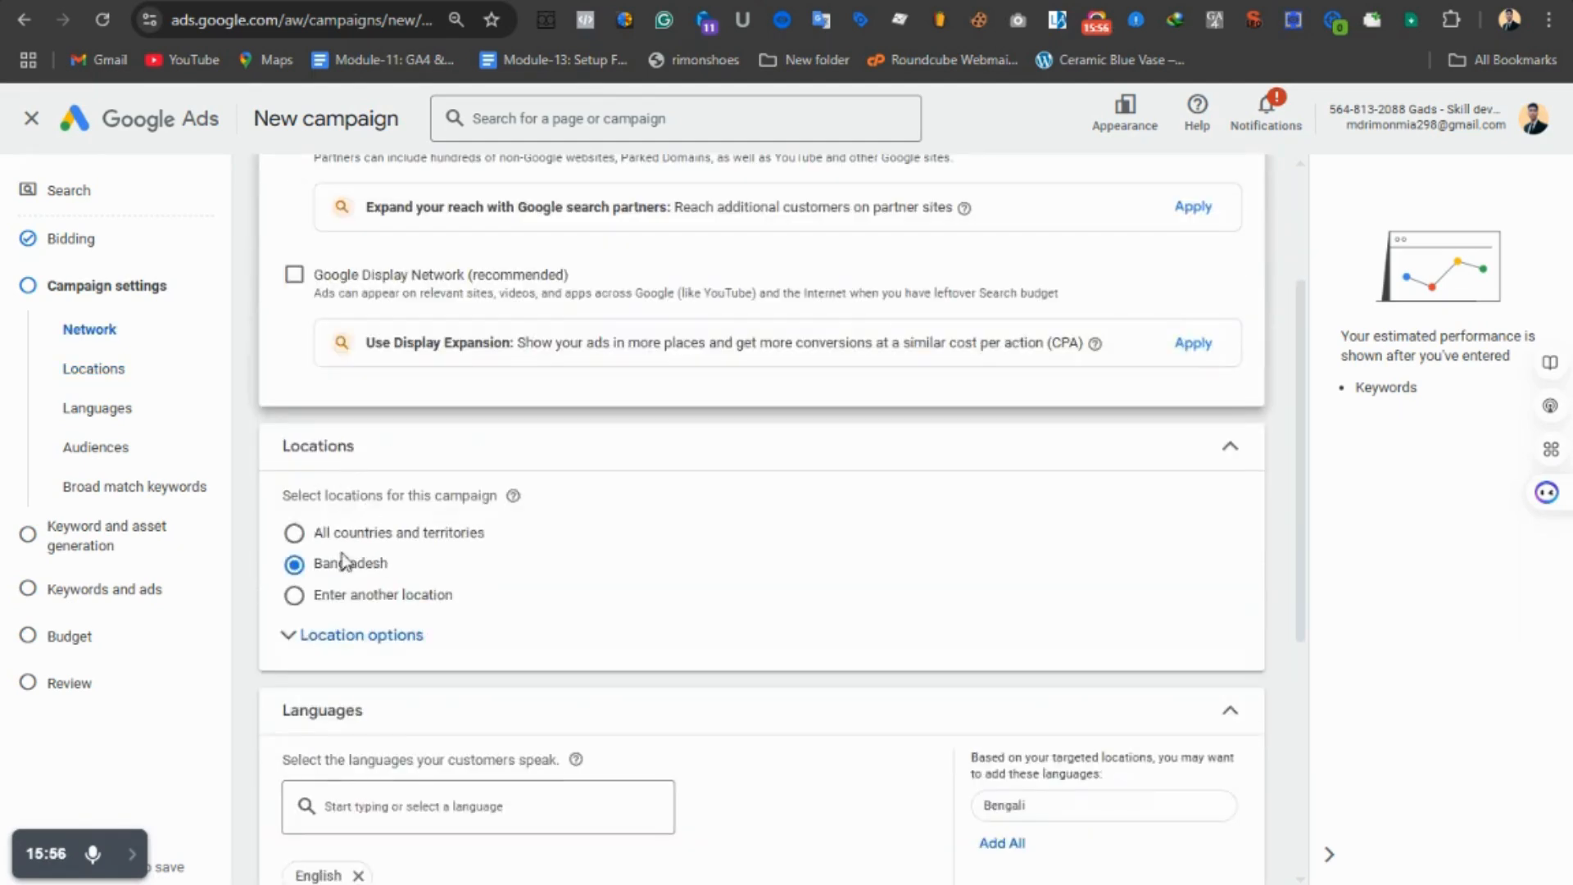
pyautogui.click(327, 596)
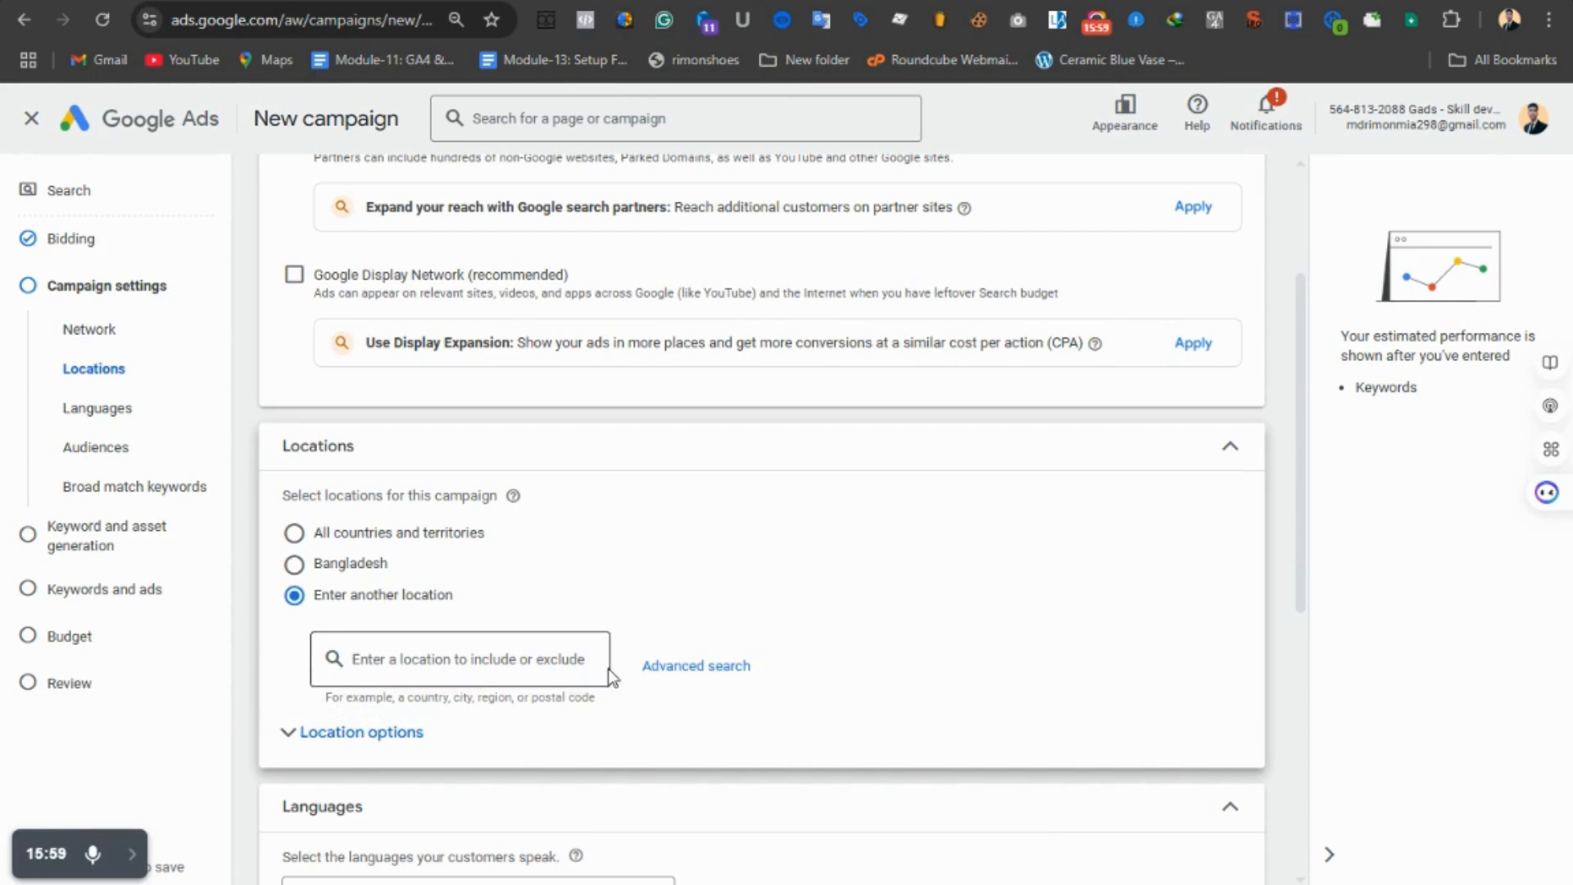
pyautogui.click(687, 669)
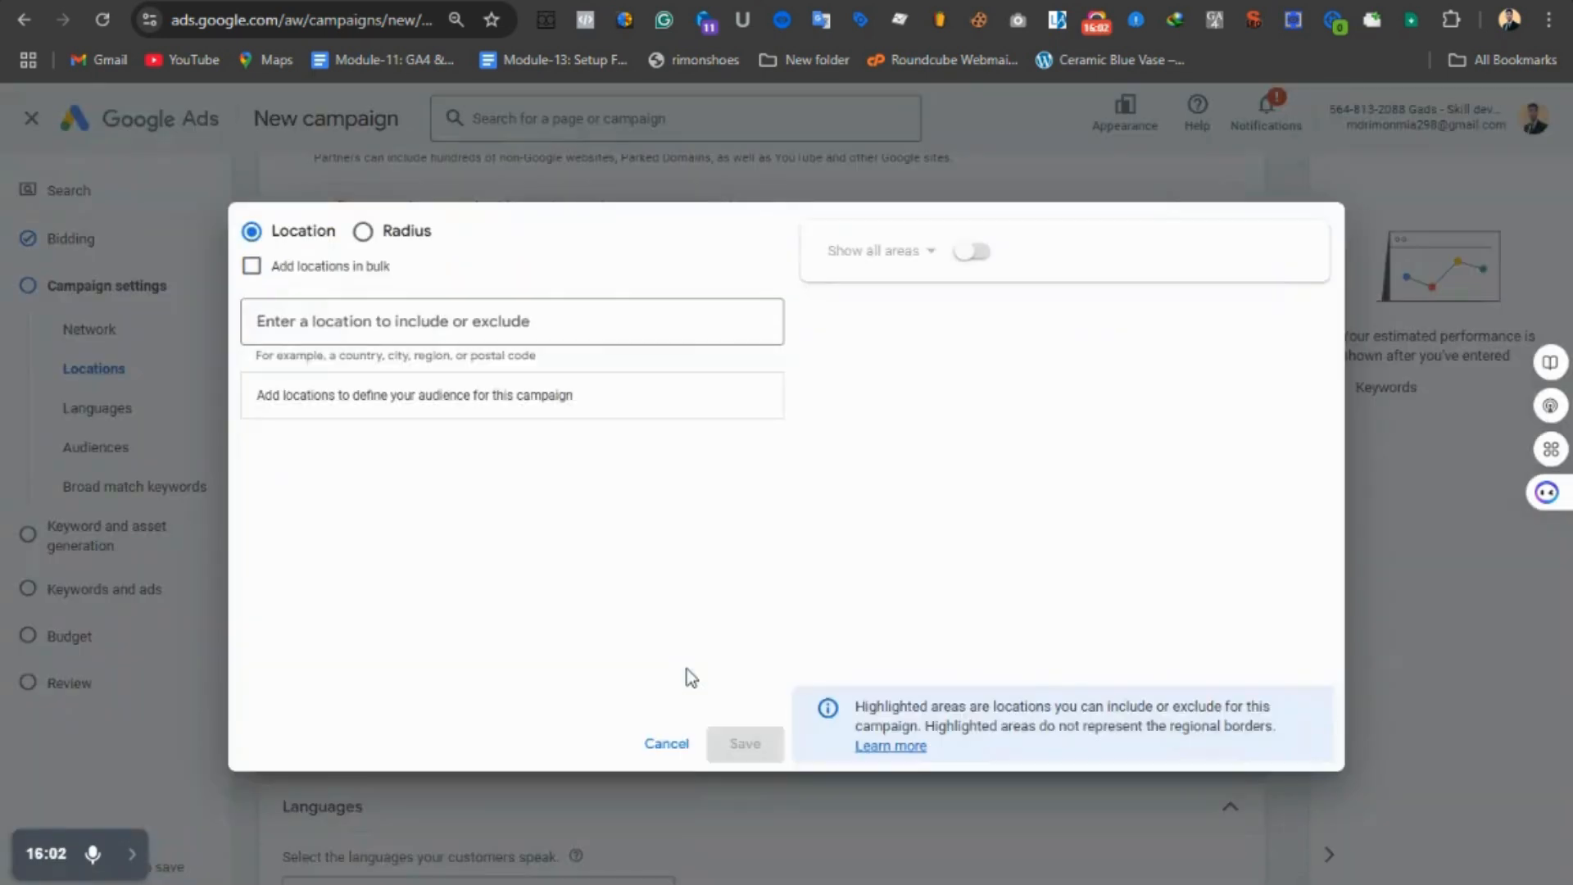
pyautogui.click(509, 319)
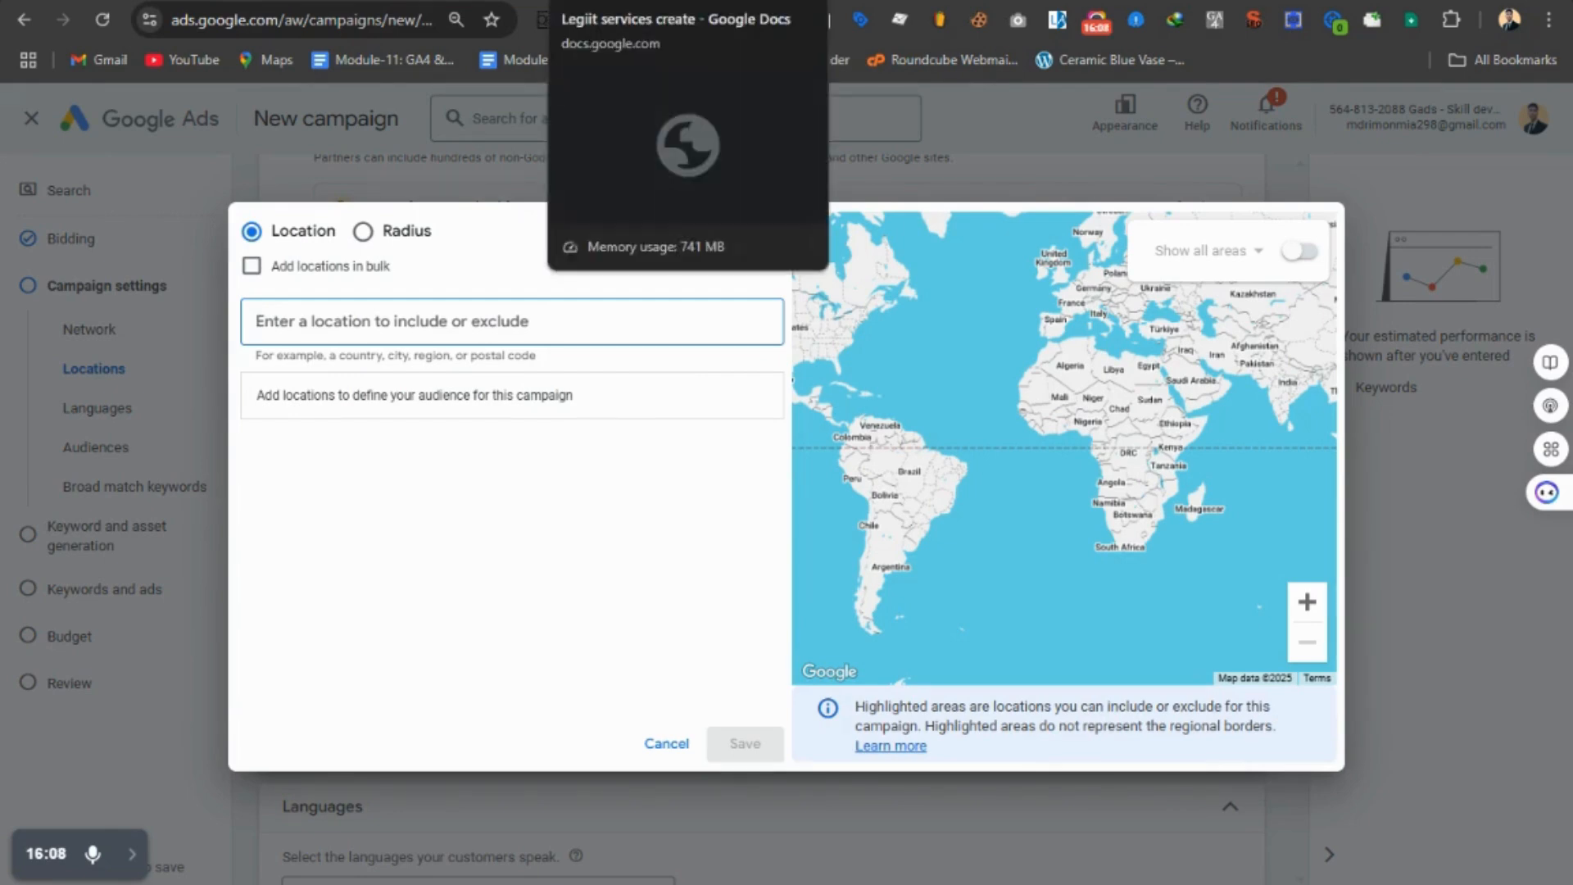
# - Switch to the Google Docs campaign setup document and copy the targeted locations New York City, California, Houston, Los Angeles
pyautogui.click(697, 1)
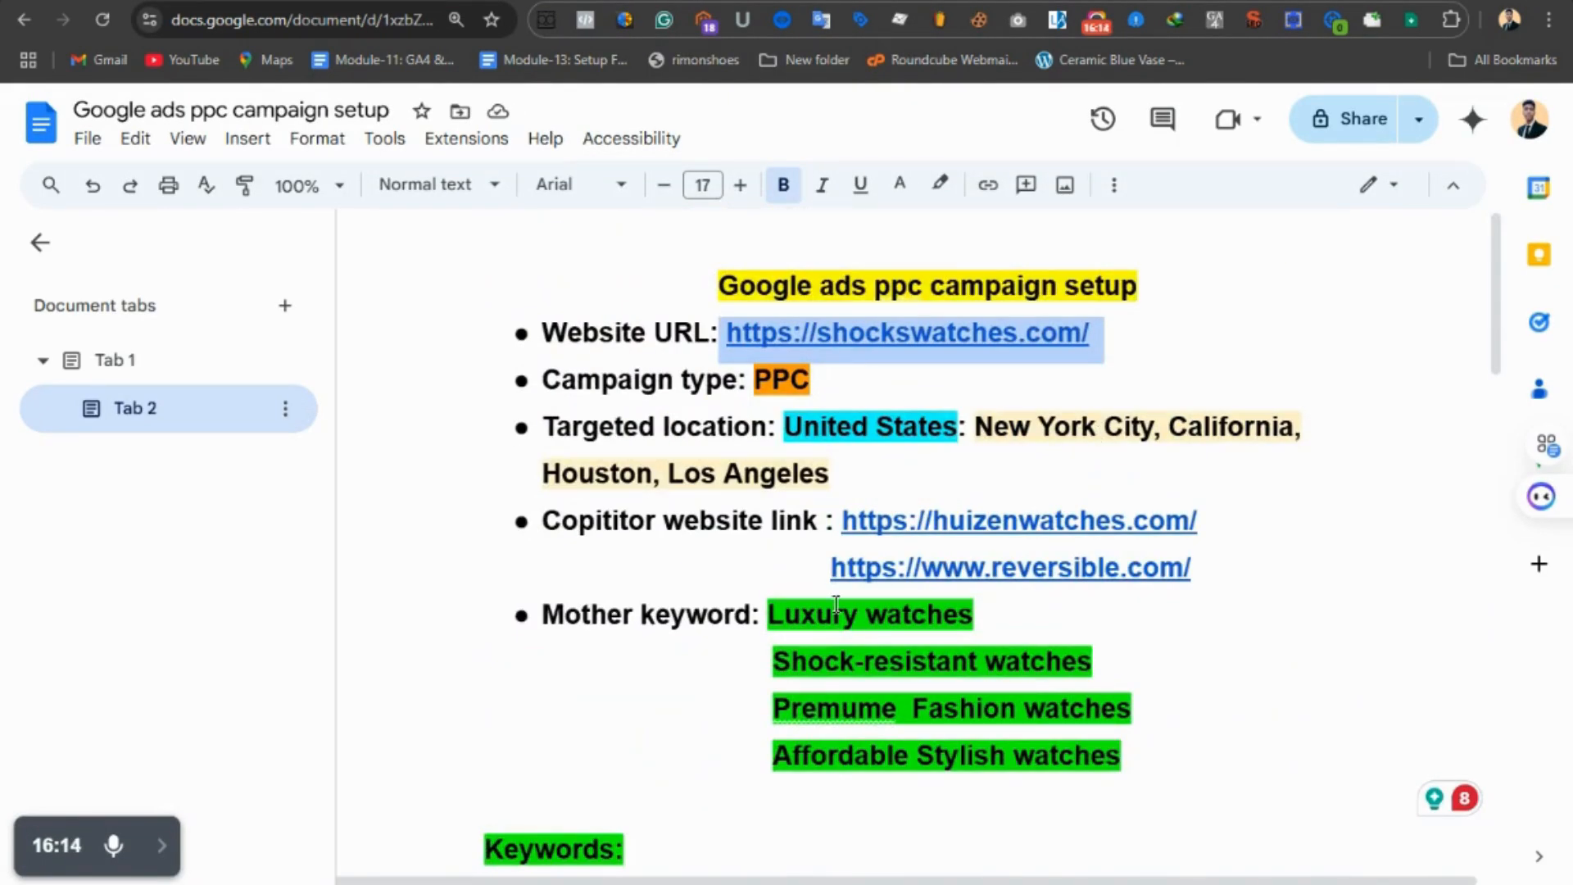
pyautogui.moveTo(973, 426); pyautogui.dragTo(962, 488)
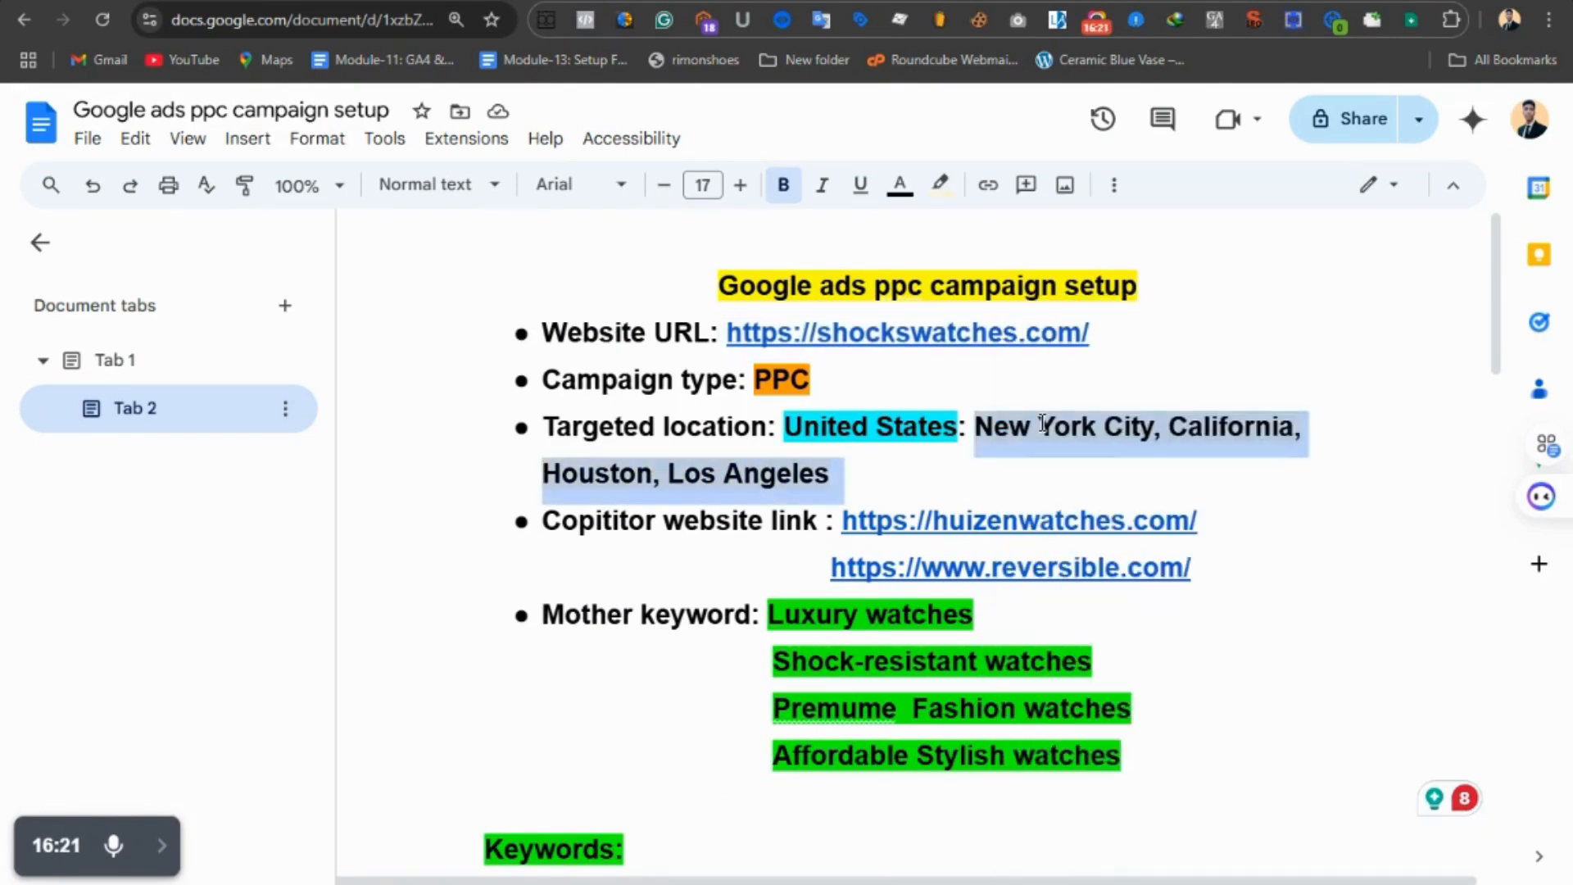
pyautogui.write('shockswatches.')
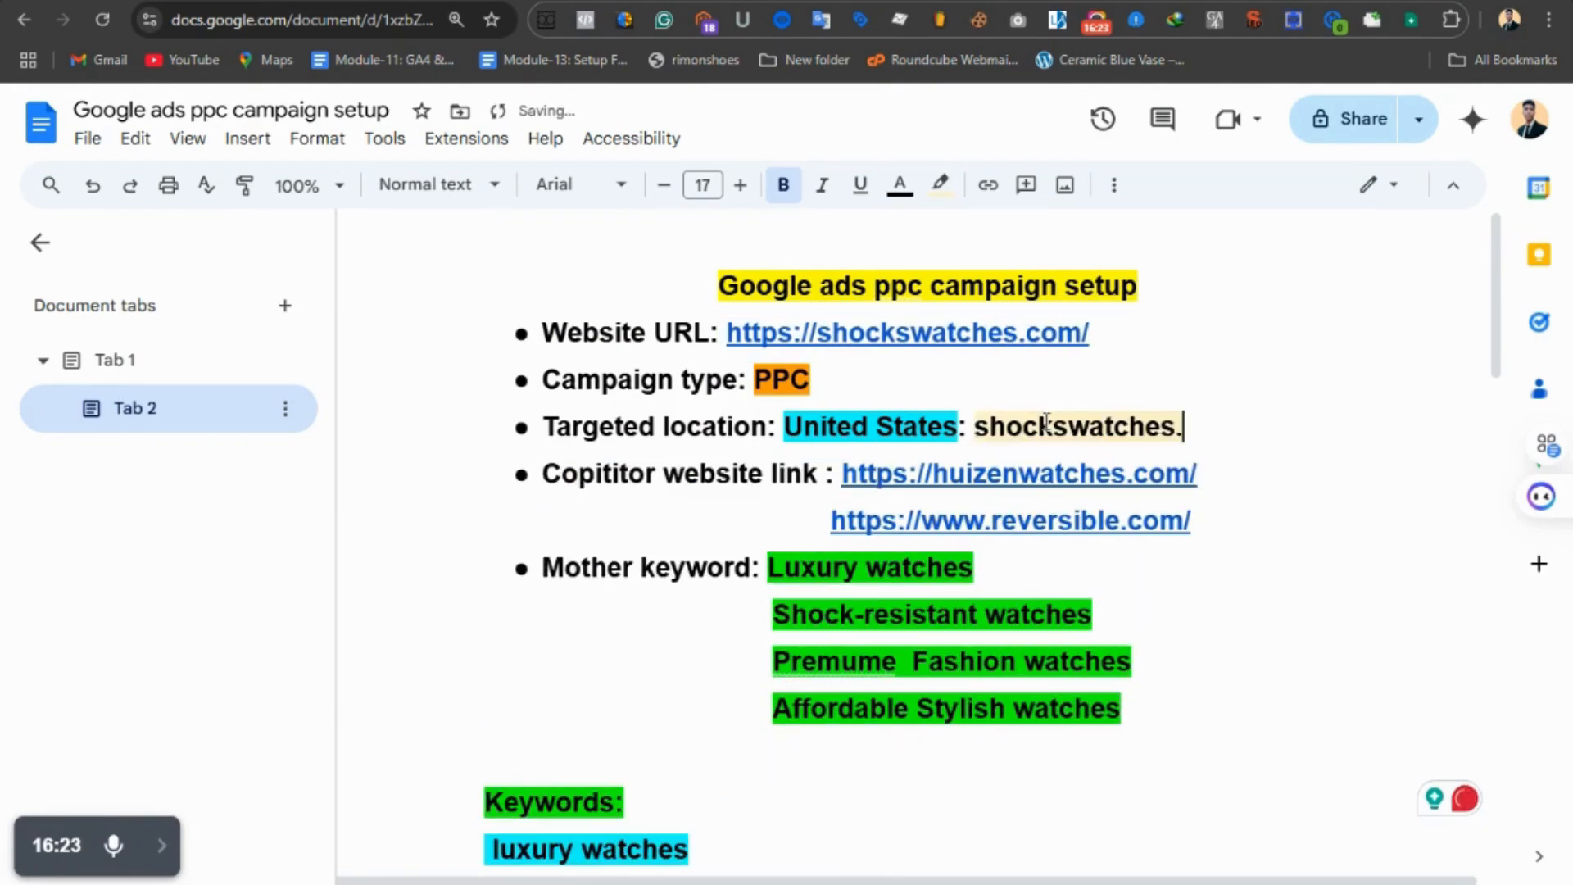
pyautogui.hotkey('ctrl', 'z')
pyautogui.hotkey('ctrl', 'c')
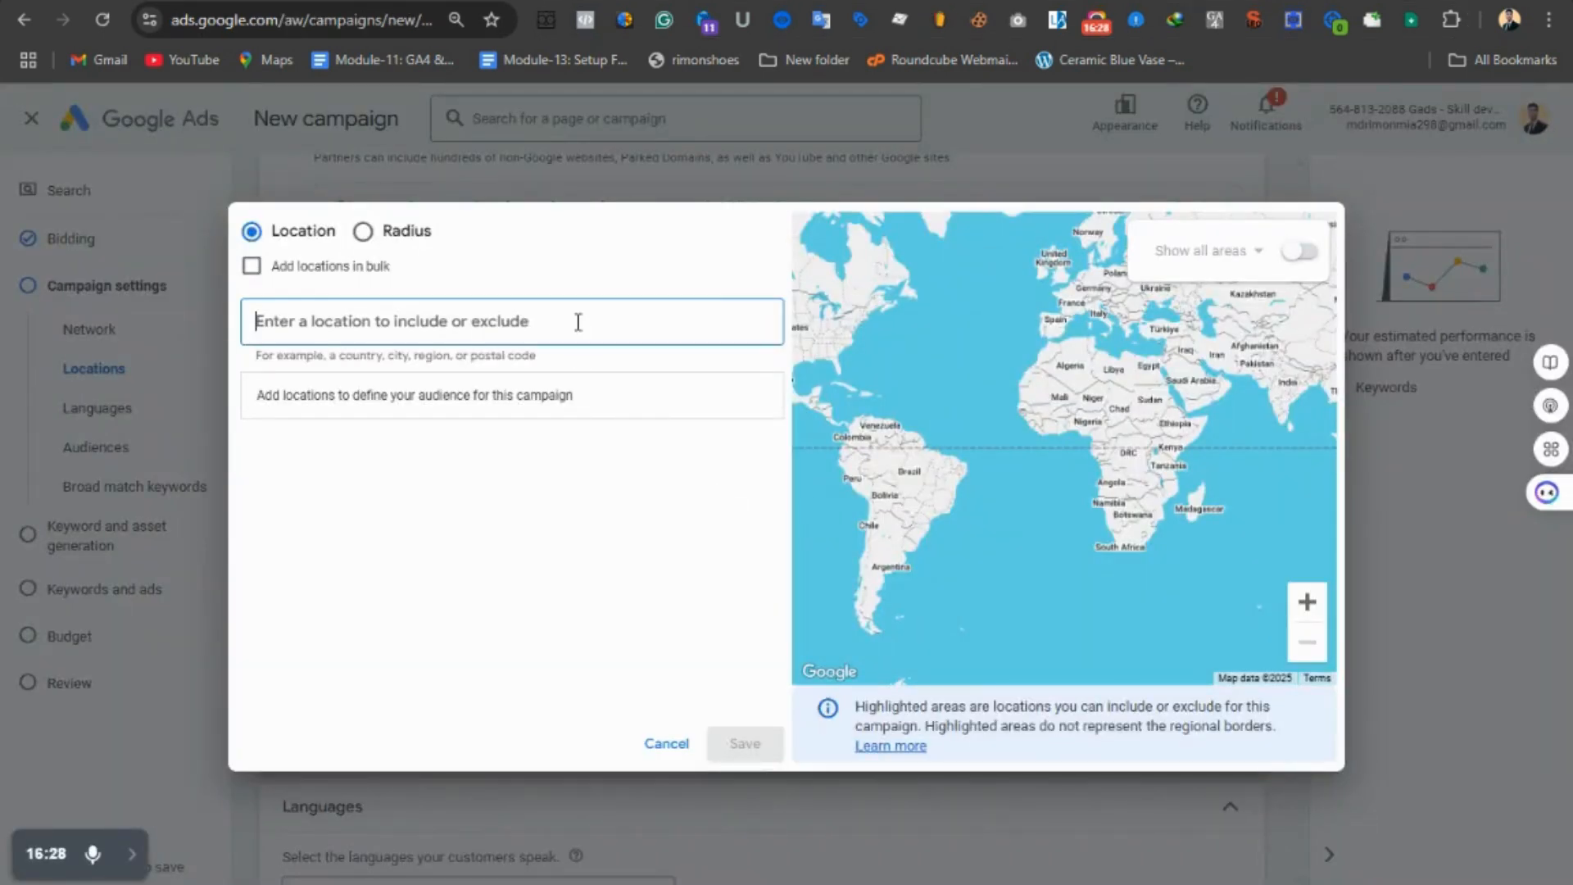
# - Try to look up New York City, California, Houston and Los Angeles together in the single-location search, and clear the entry
pyautogui.rightClick(578, 322)
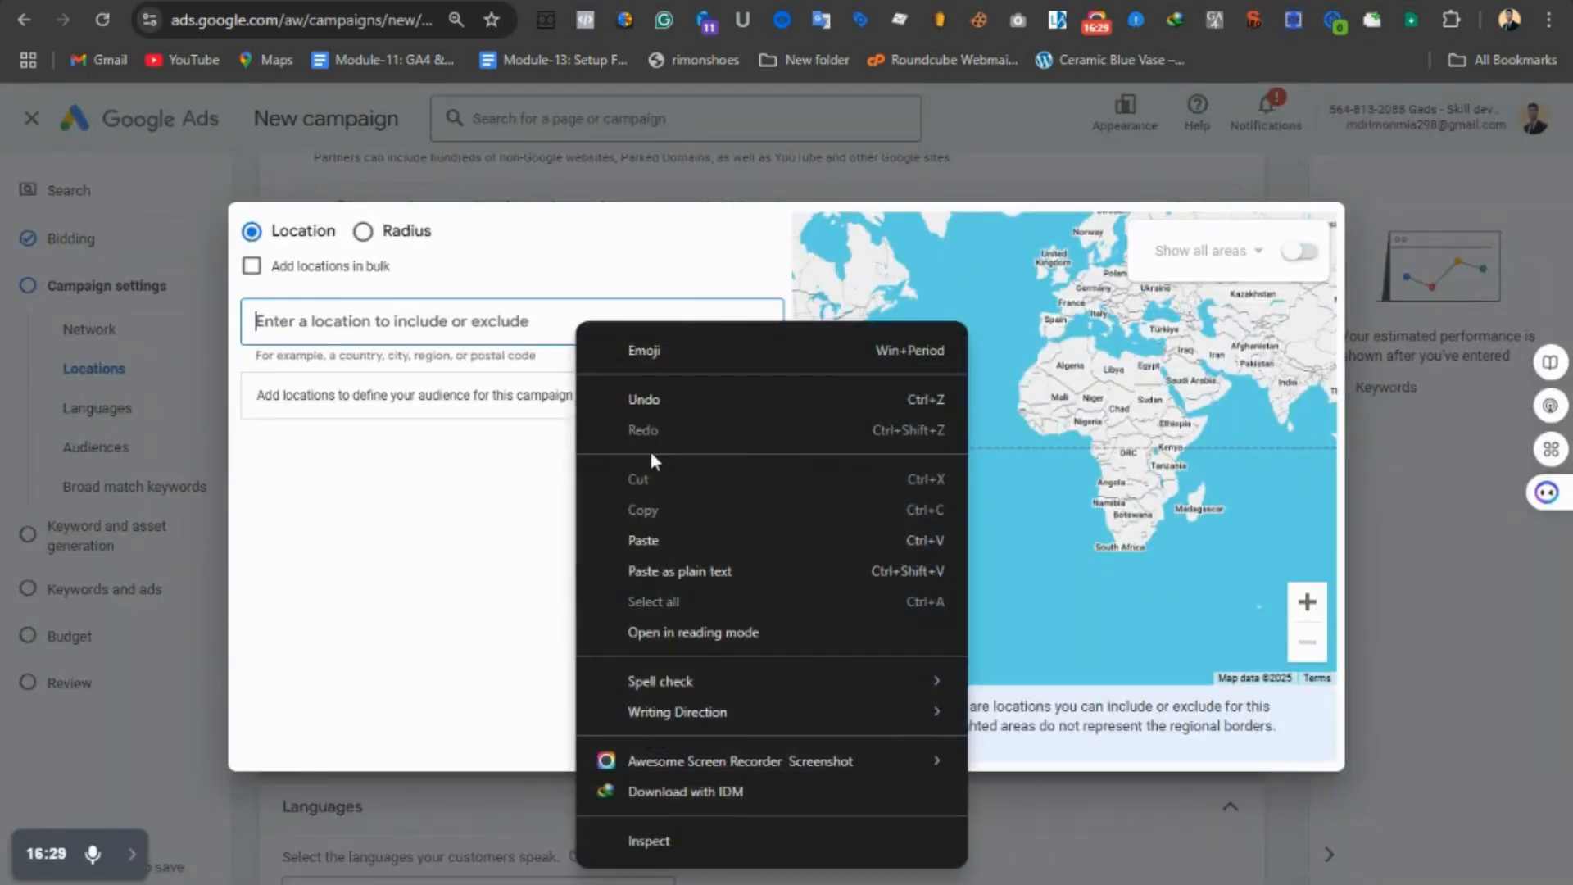
pyautogui.click(656, 549)
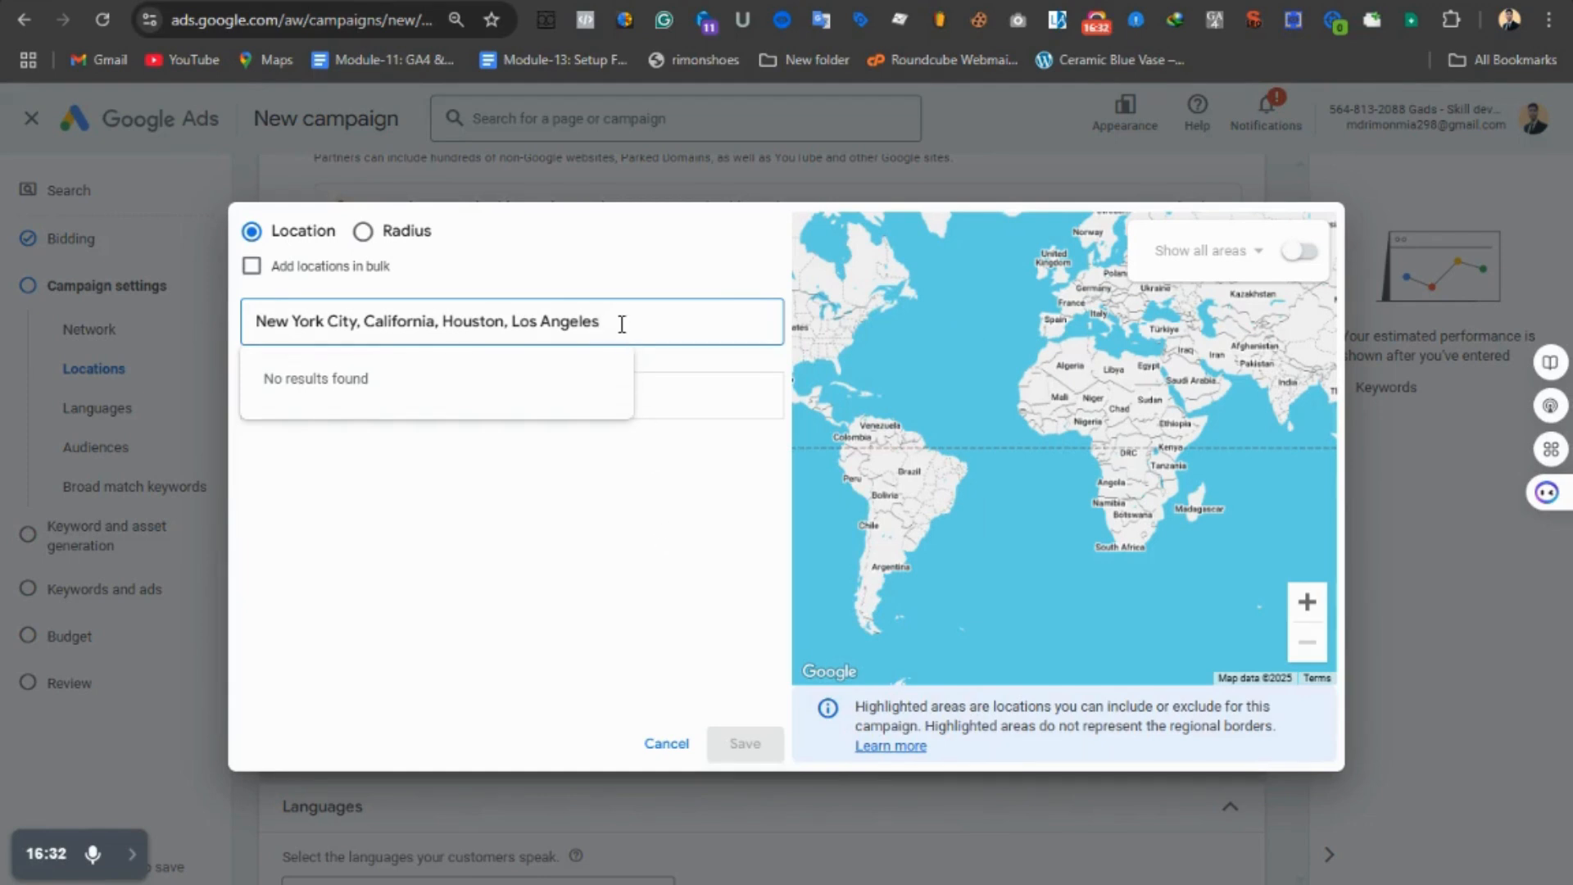
pyautogui.moveTo(622, 322); pyautogui.dragTo(219, 336)
pyautogui.hotkey('ctrl', 'c')
pyautogui.press('BackSpace')
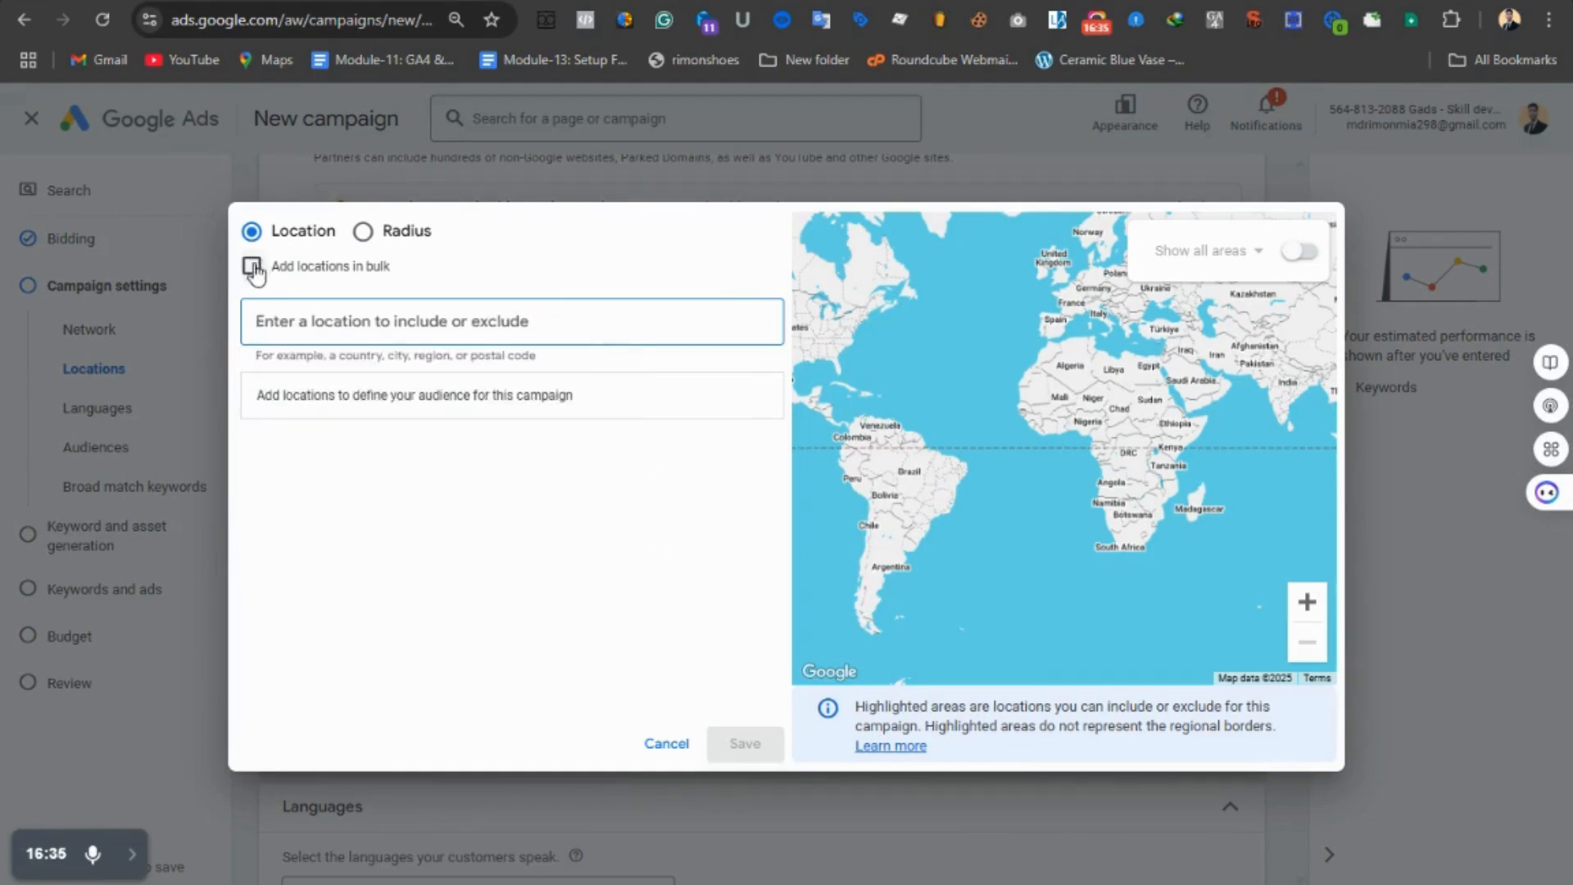
# - Enable adding locations in bulk and list New York City, California, Houston and Los Angeles on separate lines
pyautogui.click(251, 265)
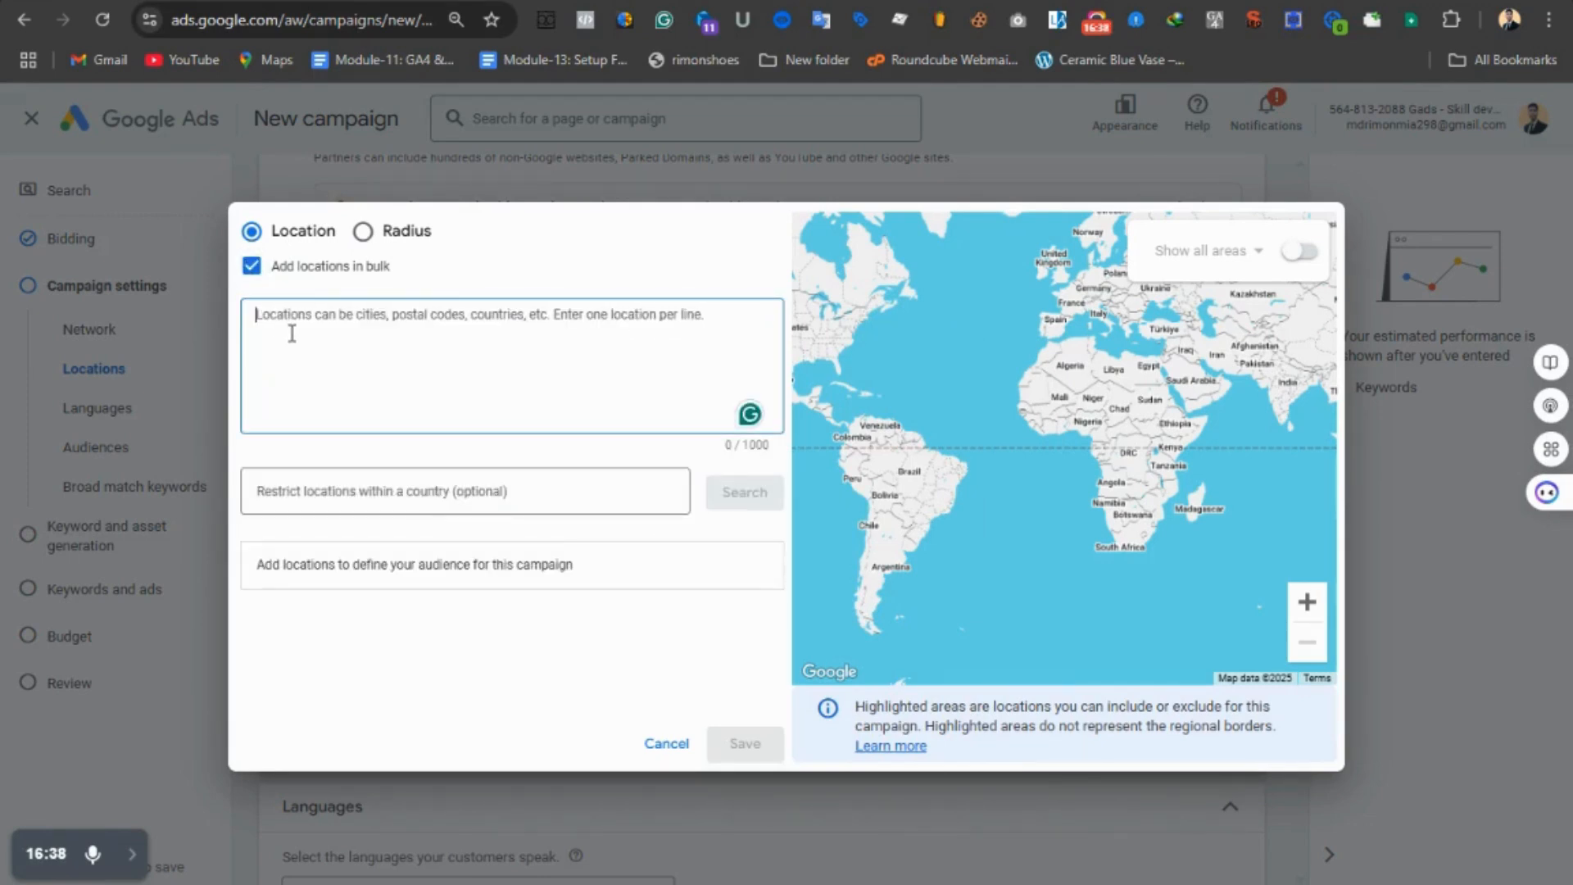
pyautogui.hotkey('ctrl', 'v')
pyautogui.click(759, 501)
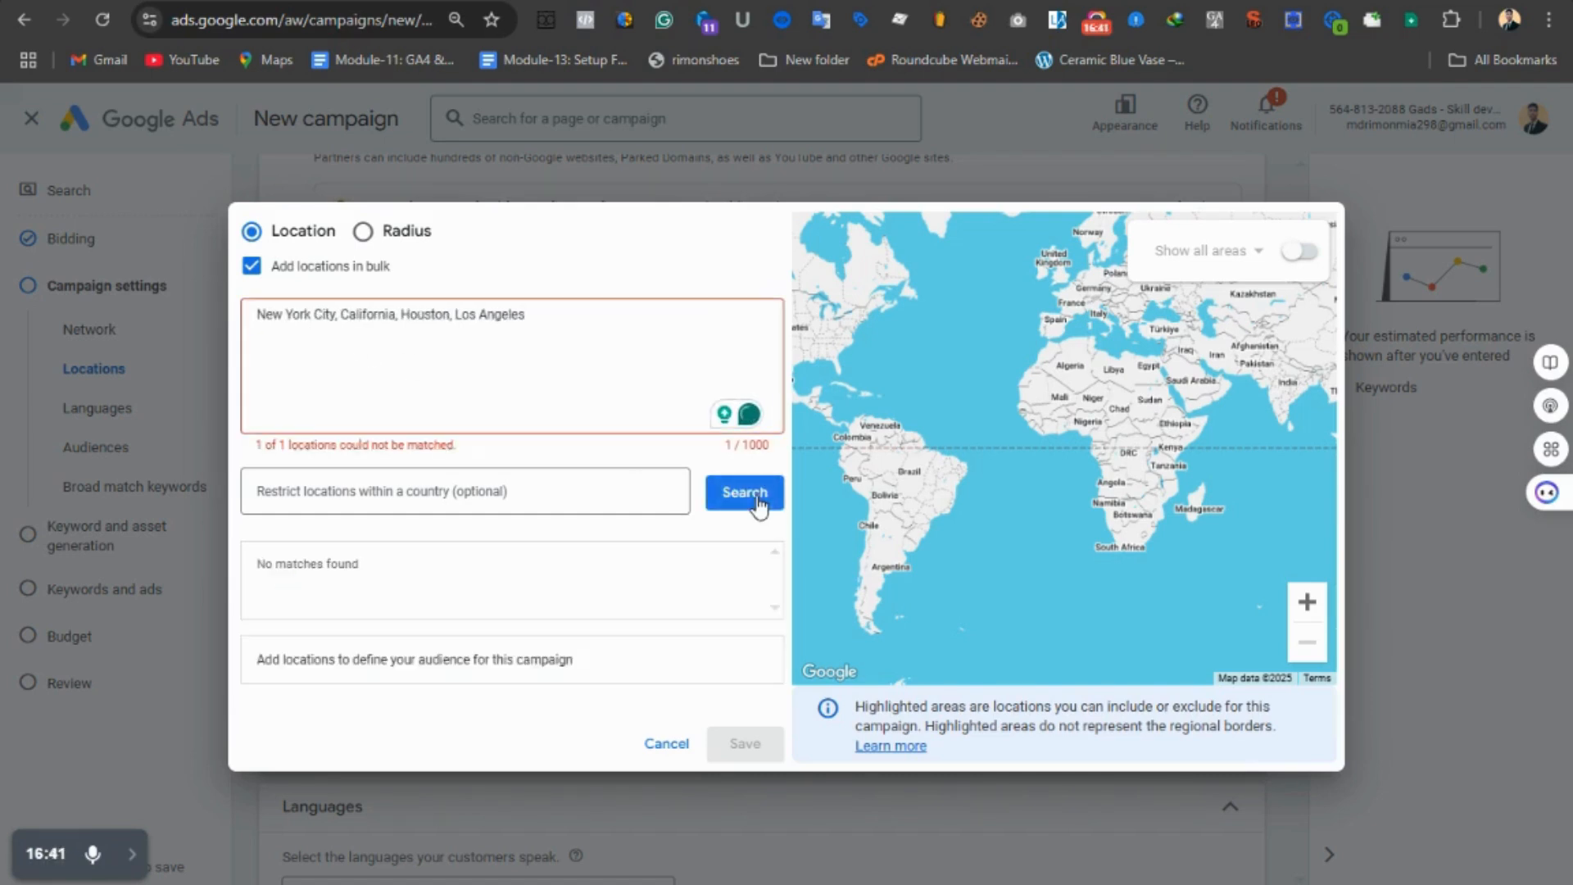
pyautogui.press('Return')
pyautogui.click(320, 332)
pyautogui.press('Return')
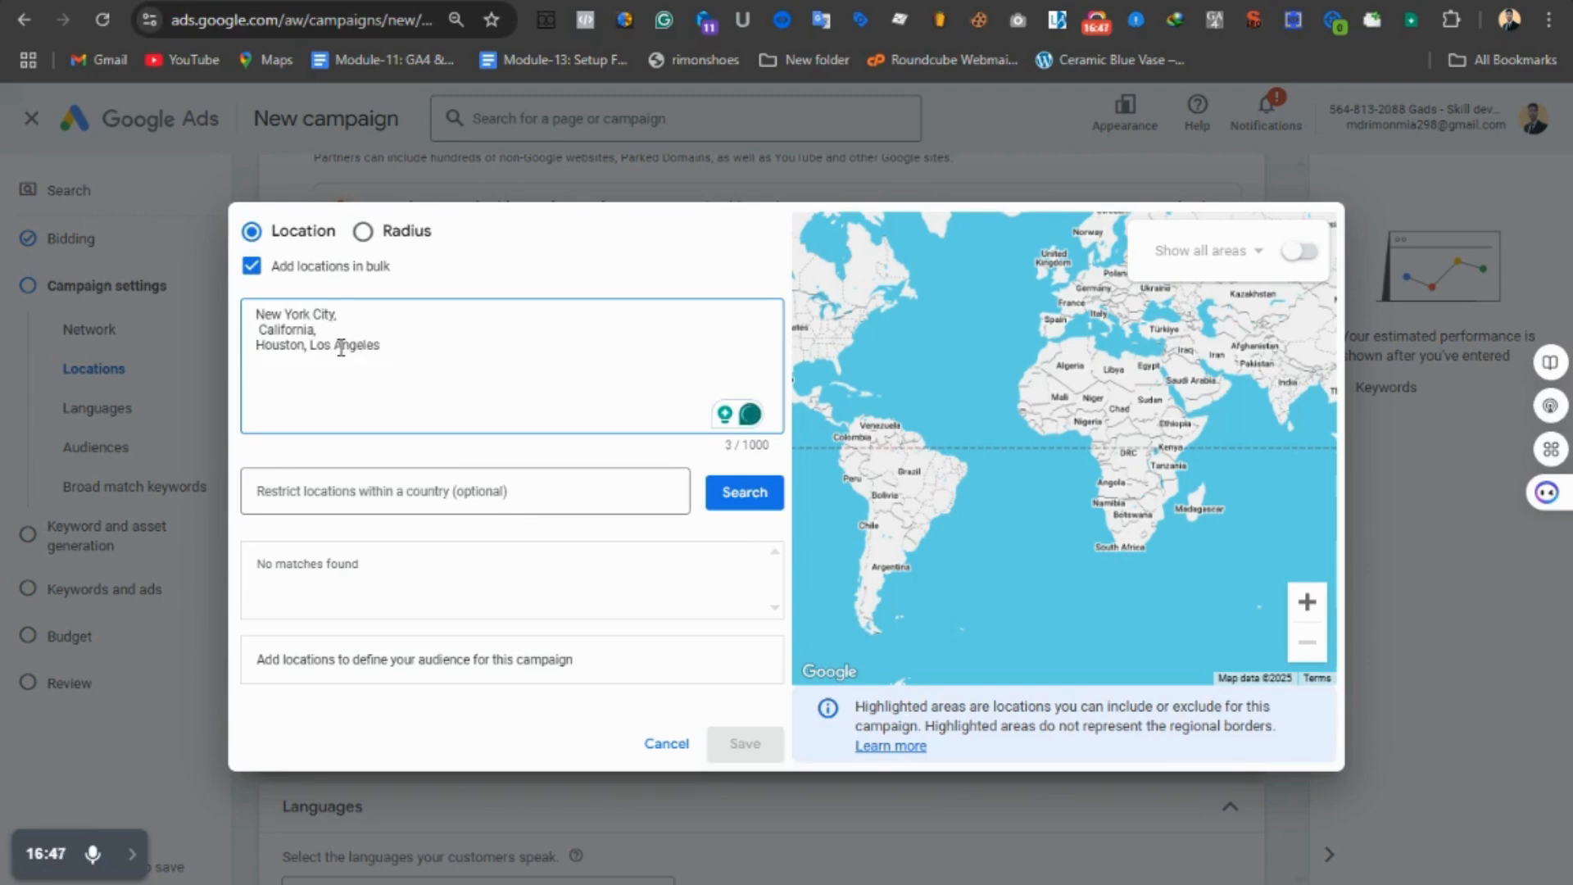
pyautogui.click(309, 345)
pyautogui.press('Return')
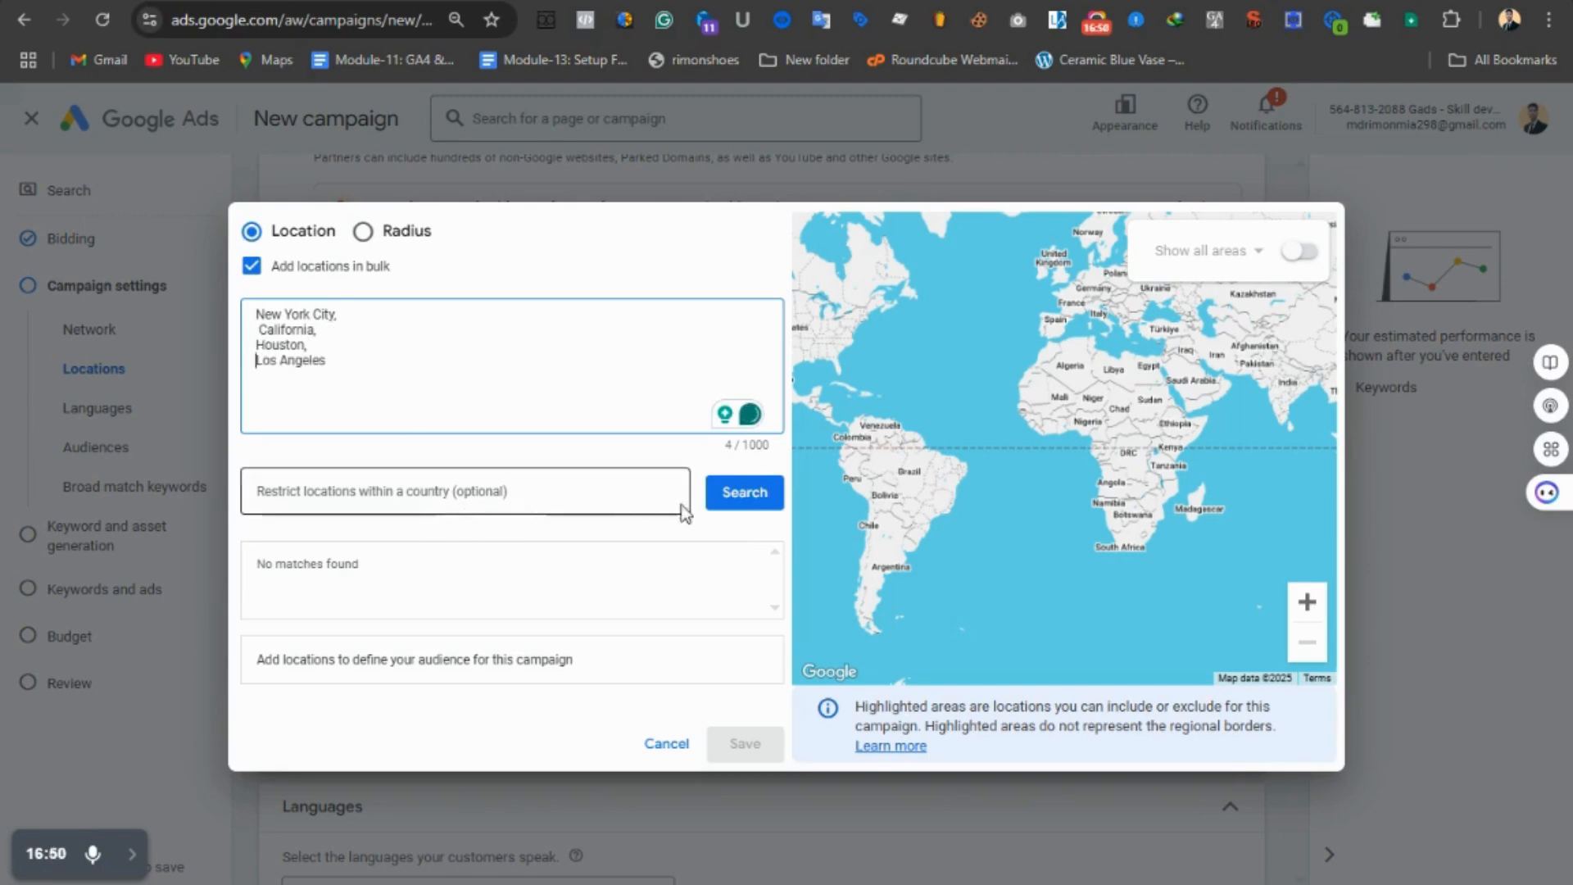
# - Look up the listed bulk locations and save California, Houston, Los Angeles and New York as the campaign's targeted locations
pyautogui.click(746, 493)
pyautogui.scroll(-1, 620, 644)
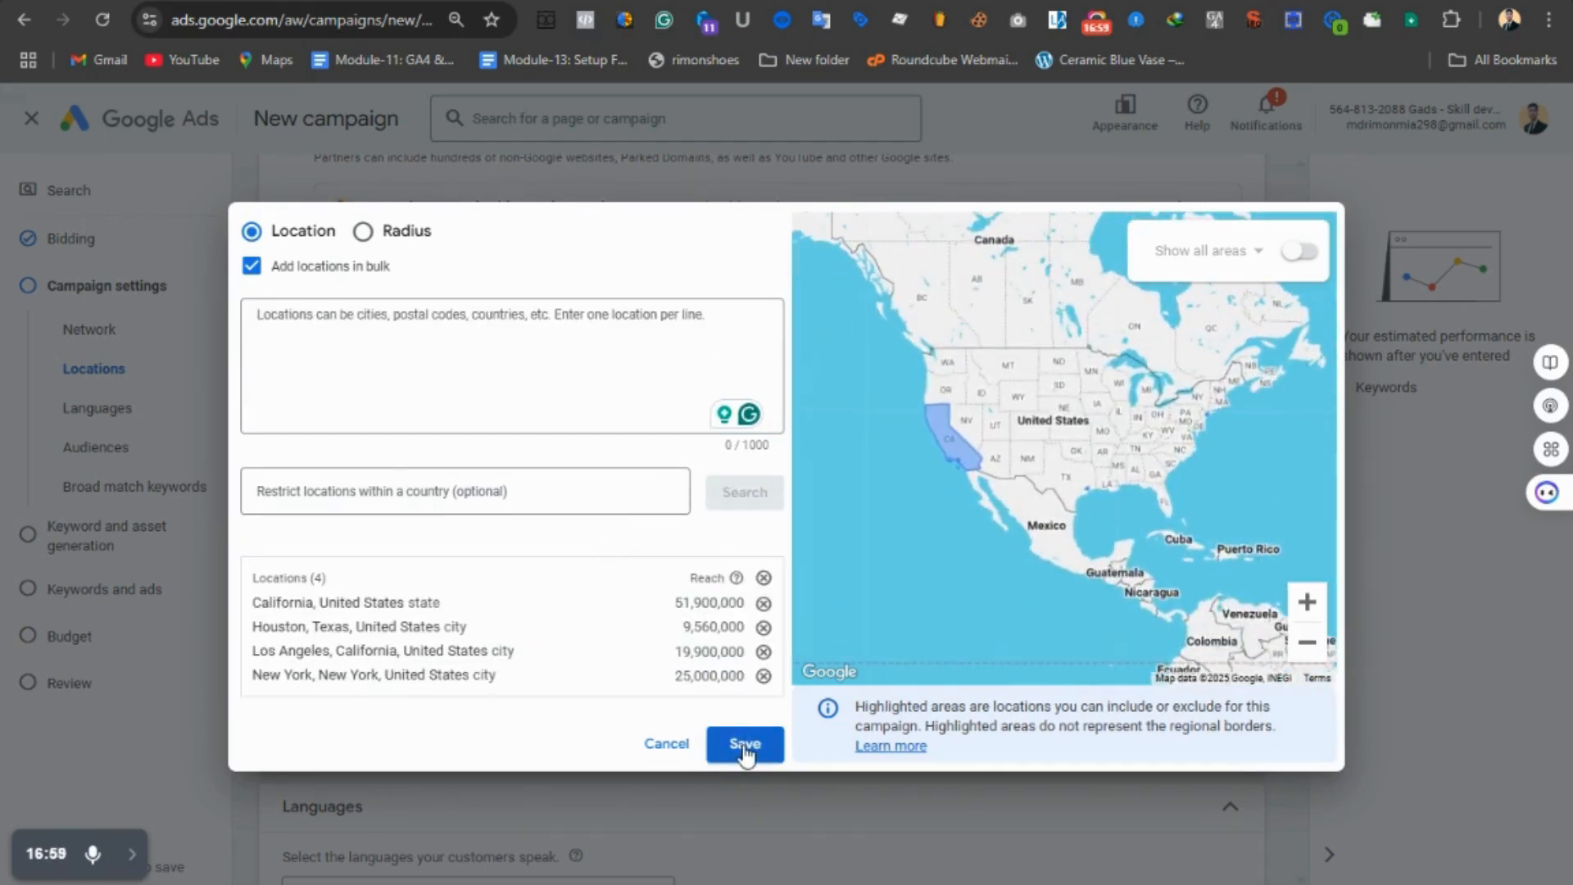
pyautogui.click(744, 745)
pyautogui.scroll(-3, 739, 606)
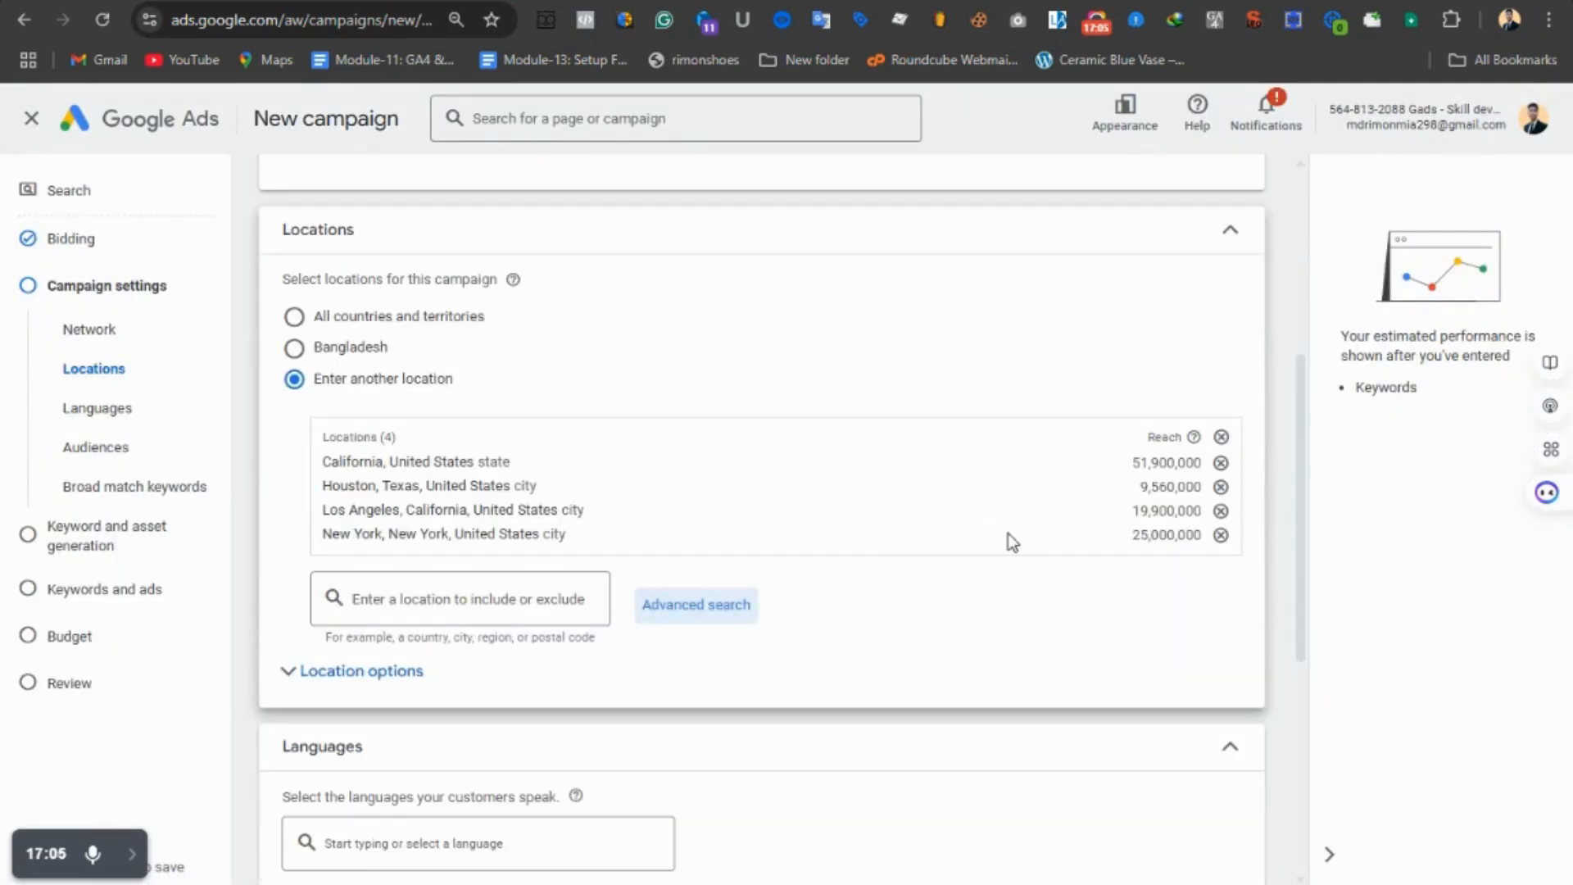
# - Expand the campaign's audience segments section and view the audience categories available for browsing
pyautogui.scroll(-3, 386, 692)
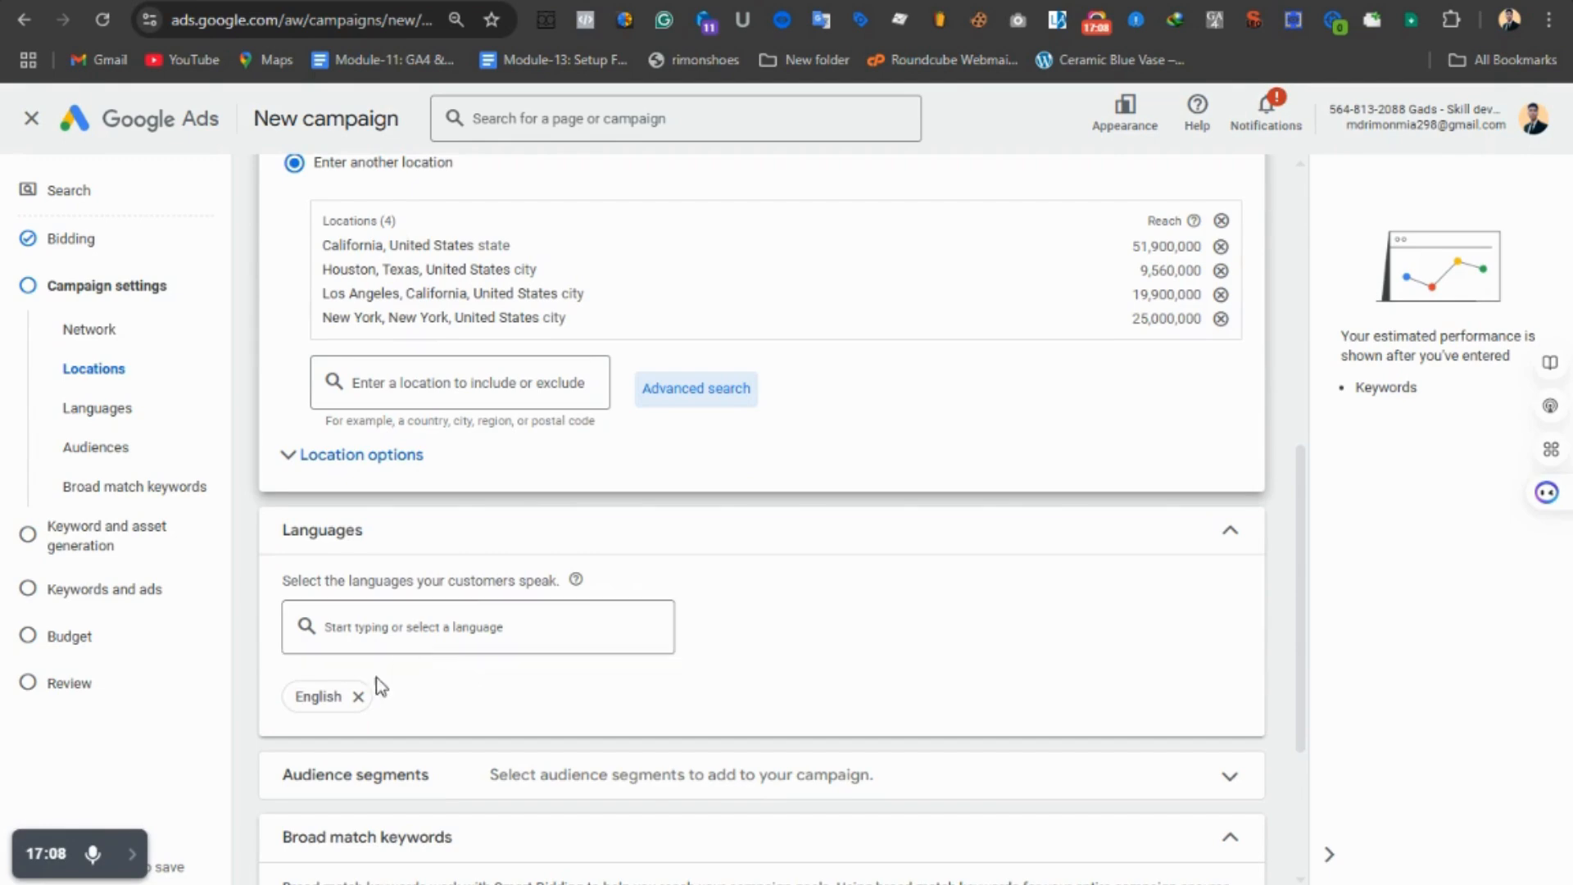
pyautogui.scroll(-2, 347, 730)
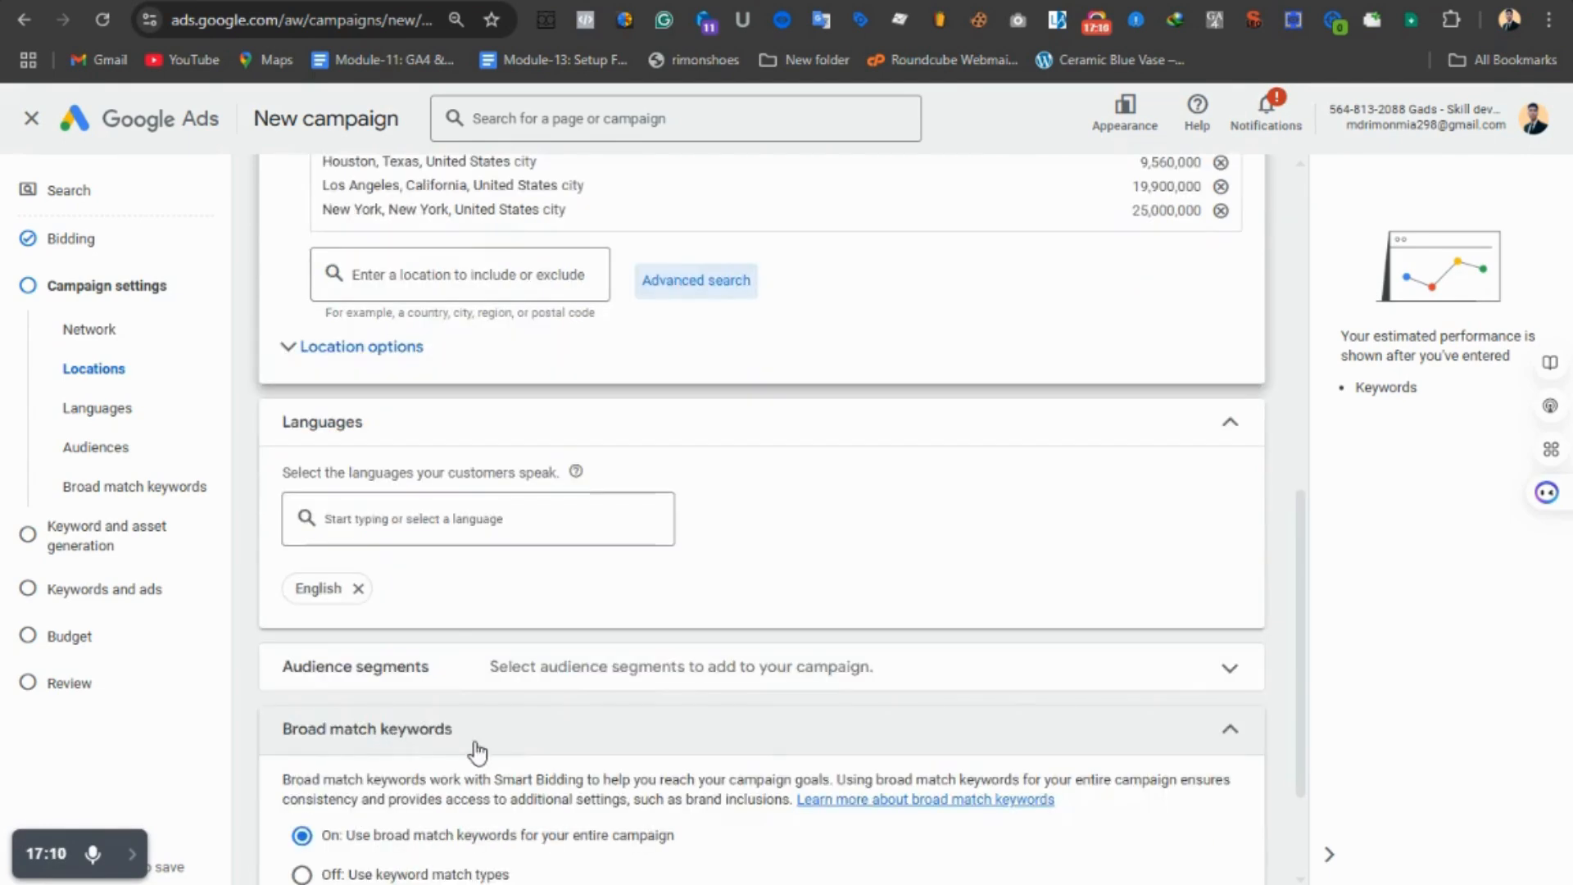
pyautogui.click(521, 685)
pyautogui.scroll(-3, 683, 592)
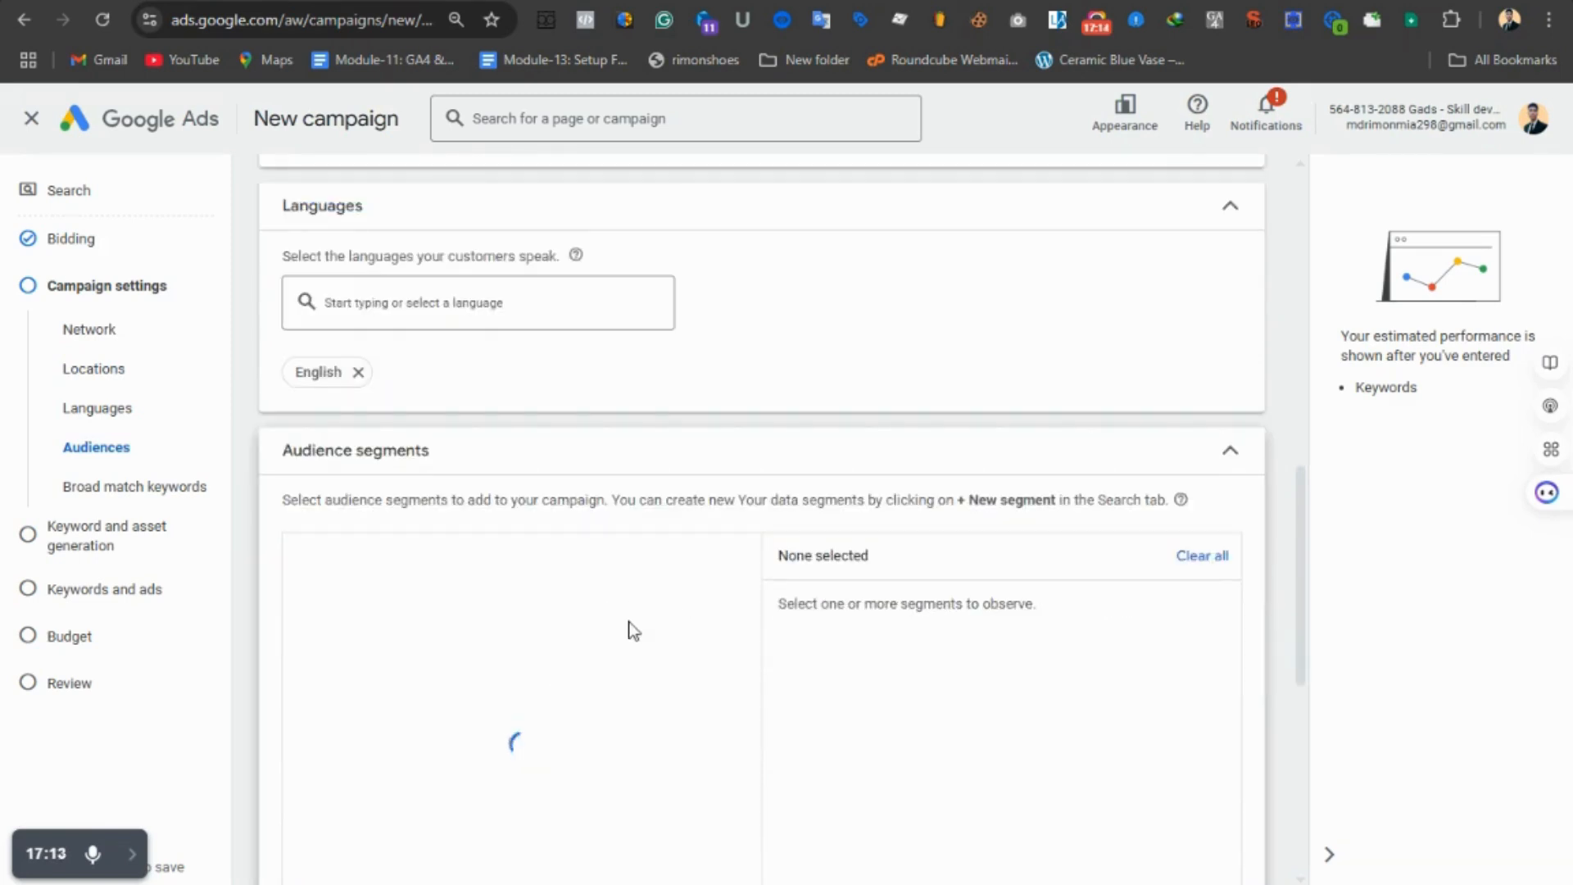
pyautogui.scroll(-2, 582, 721)
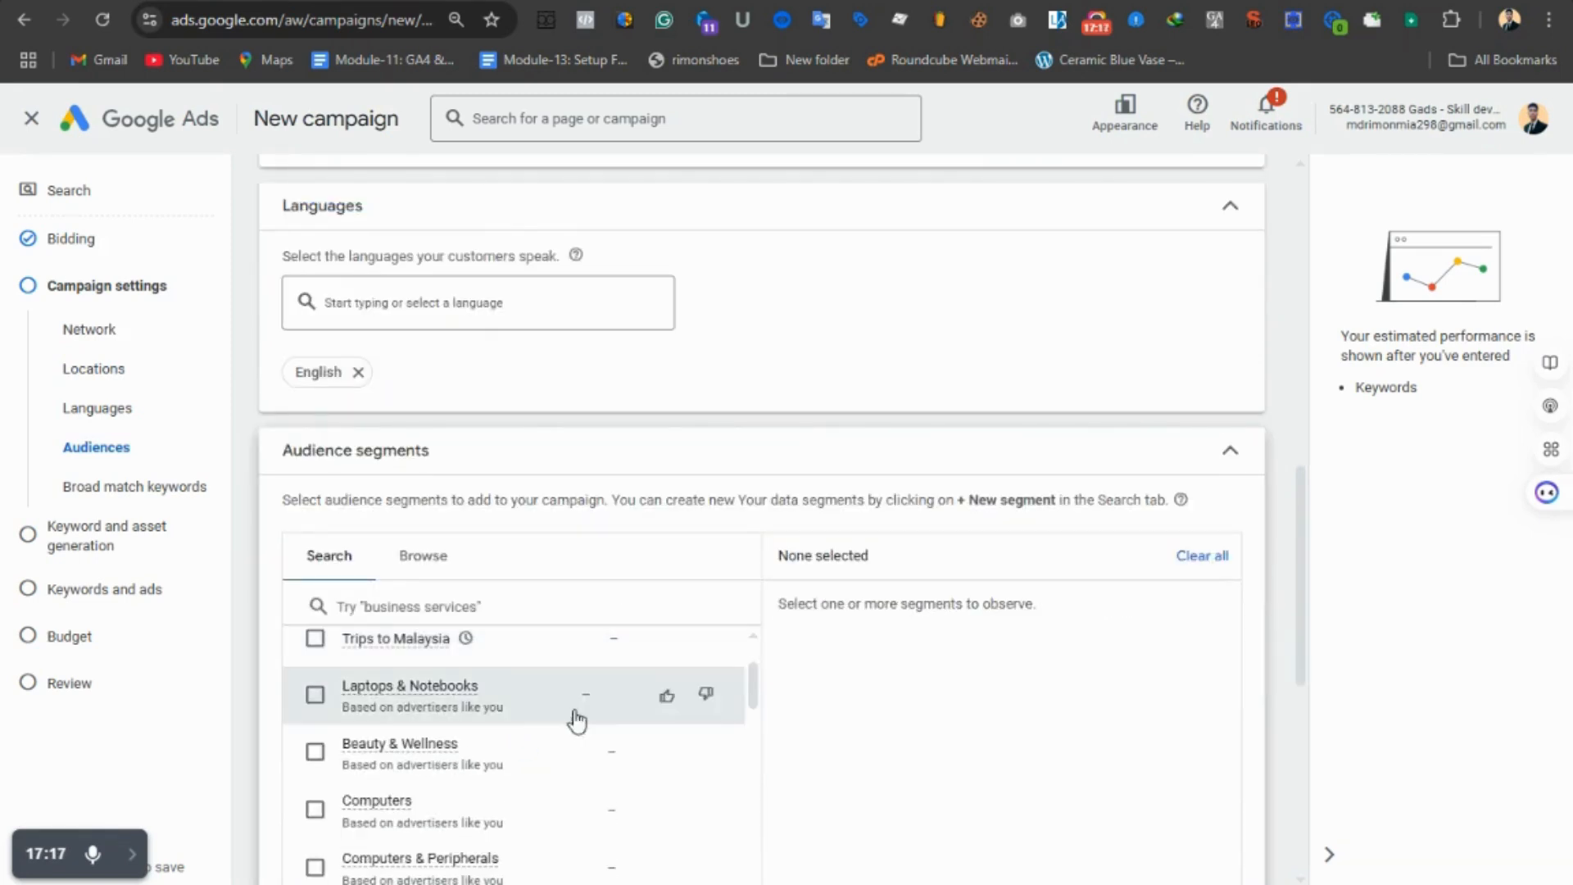
pyautogui.scroll(2, 376, 762)
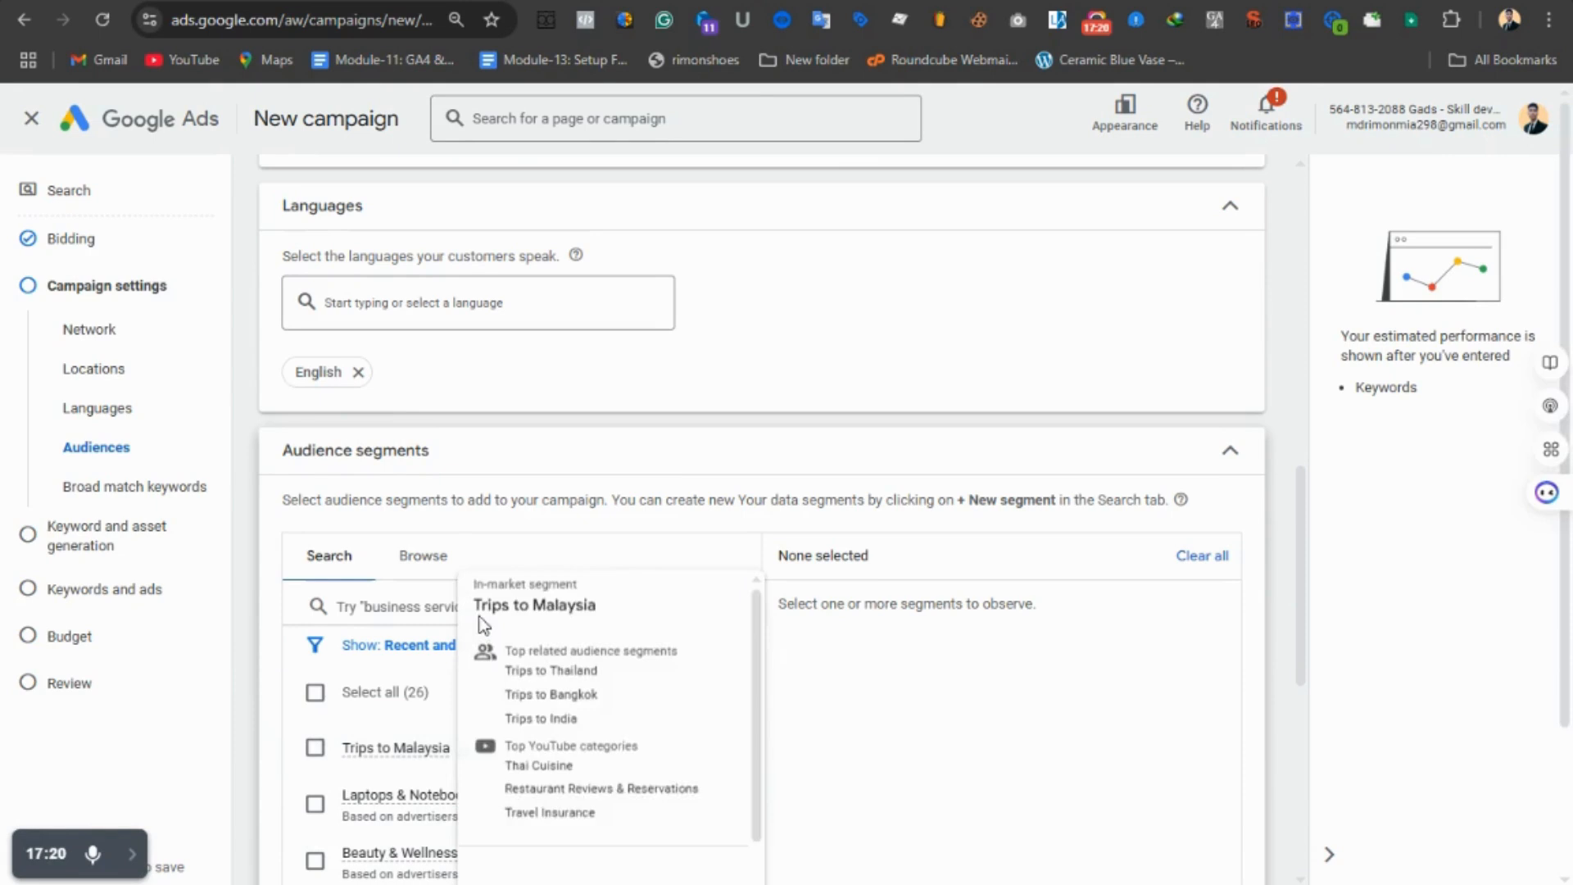
pyautogui.click(425, 572)
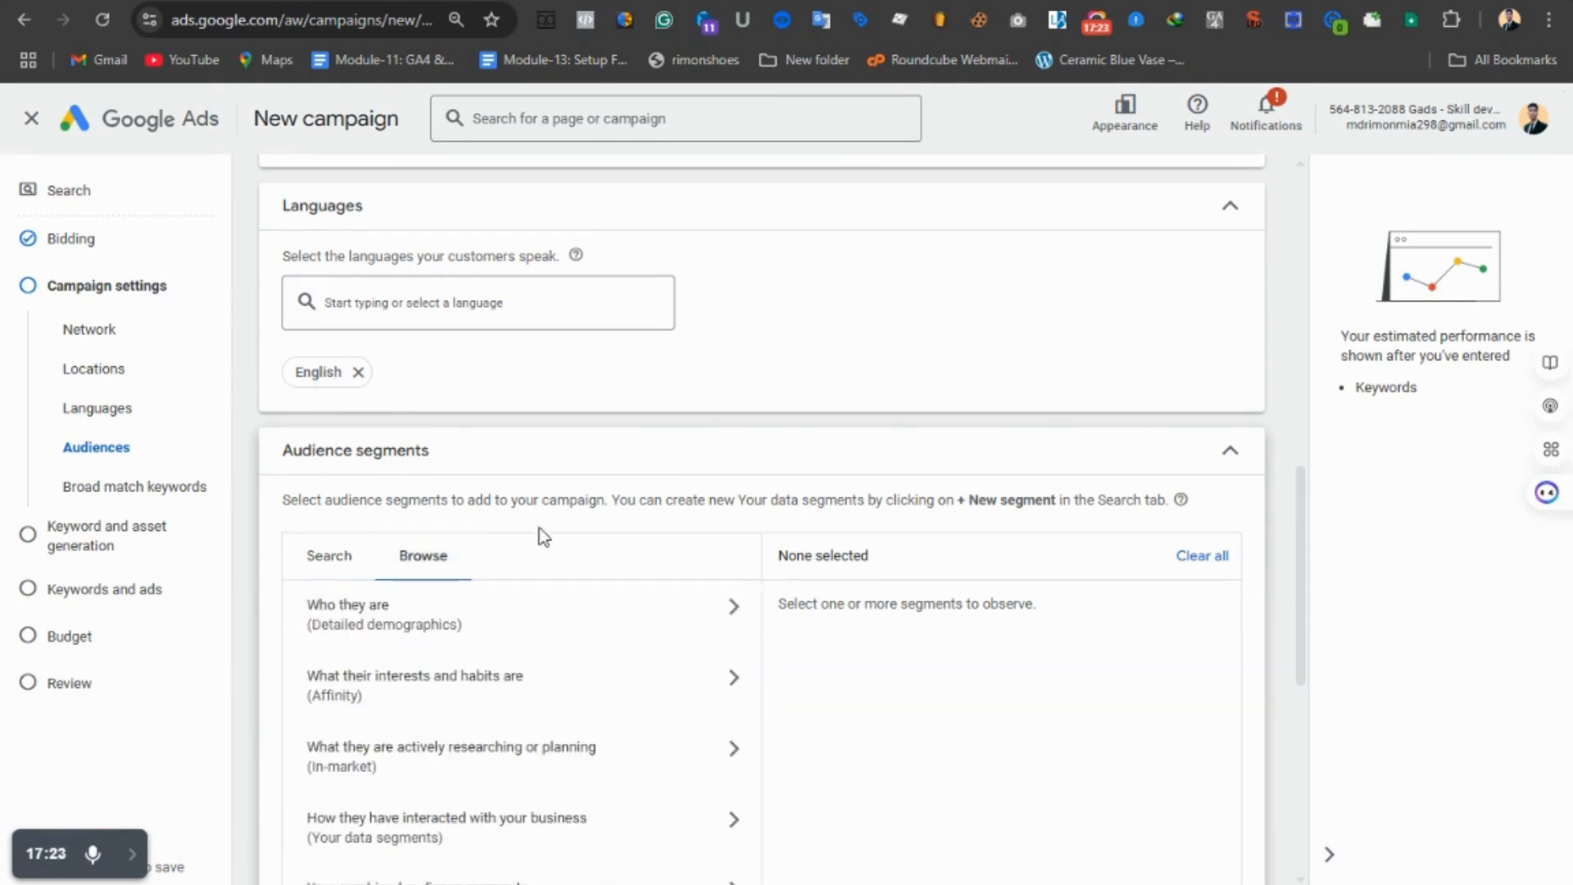
pyautogui.scroll(-1, 632, 489)
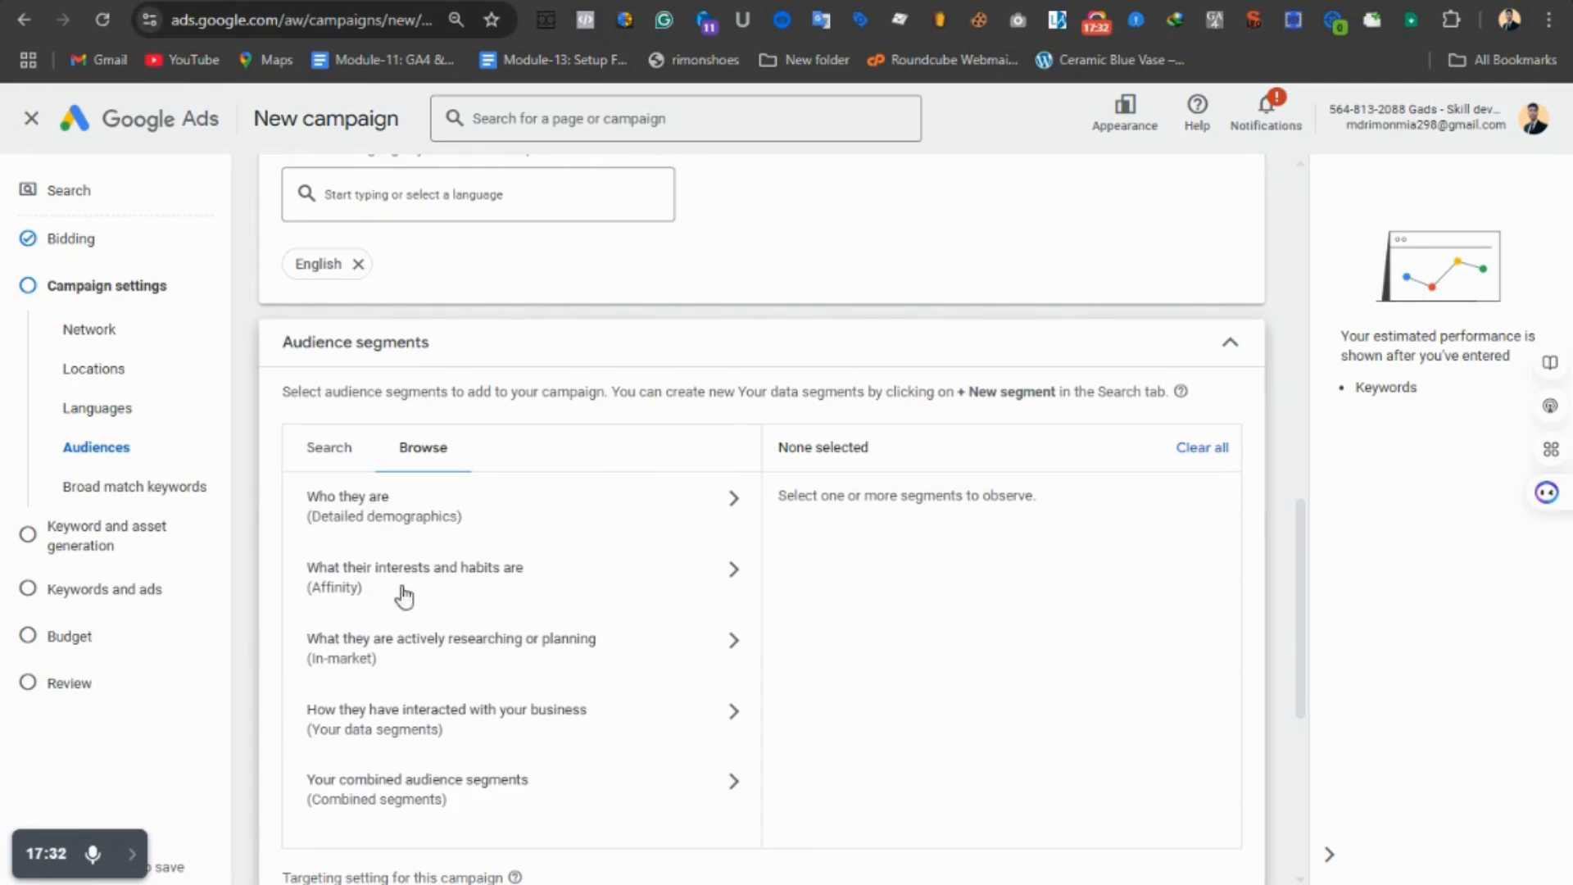
# - Search the audience segments for "watch" and add the in-market segment Watches
pyautogui.click(328, 447)
pyautogui.click(423, 494)
pyautogui.write('watch')
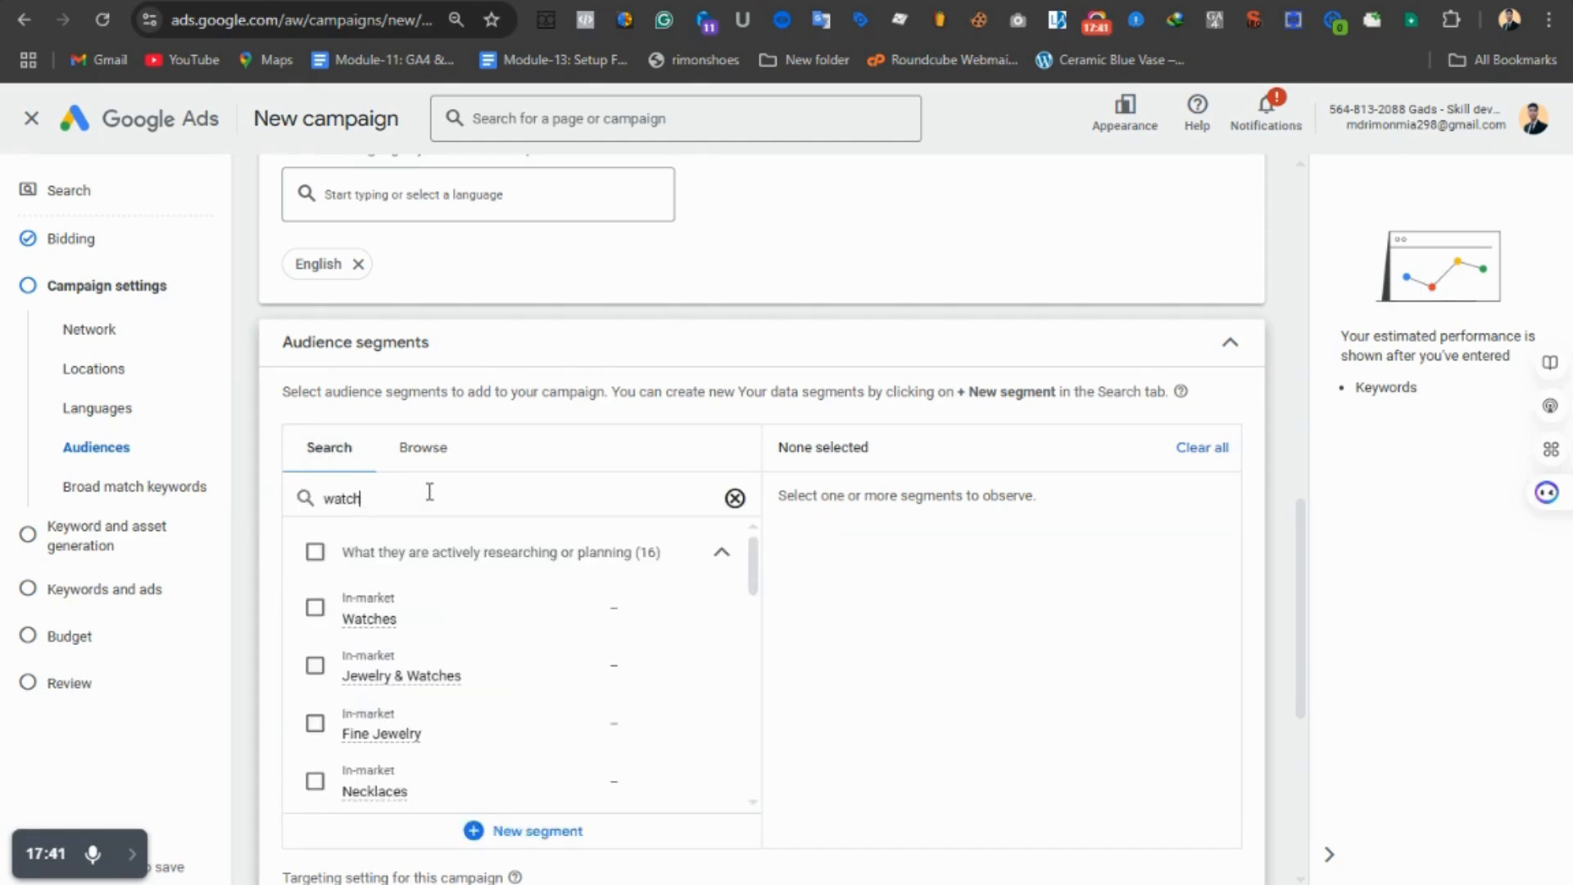
pyautogui.click(315, 608)
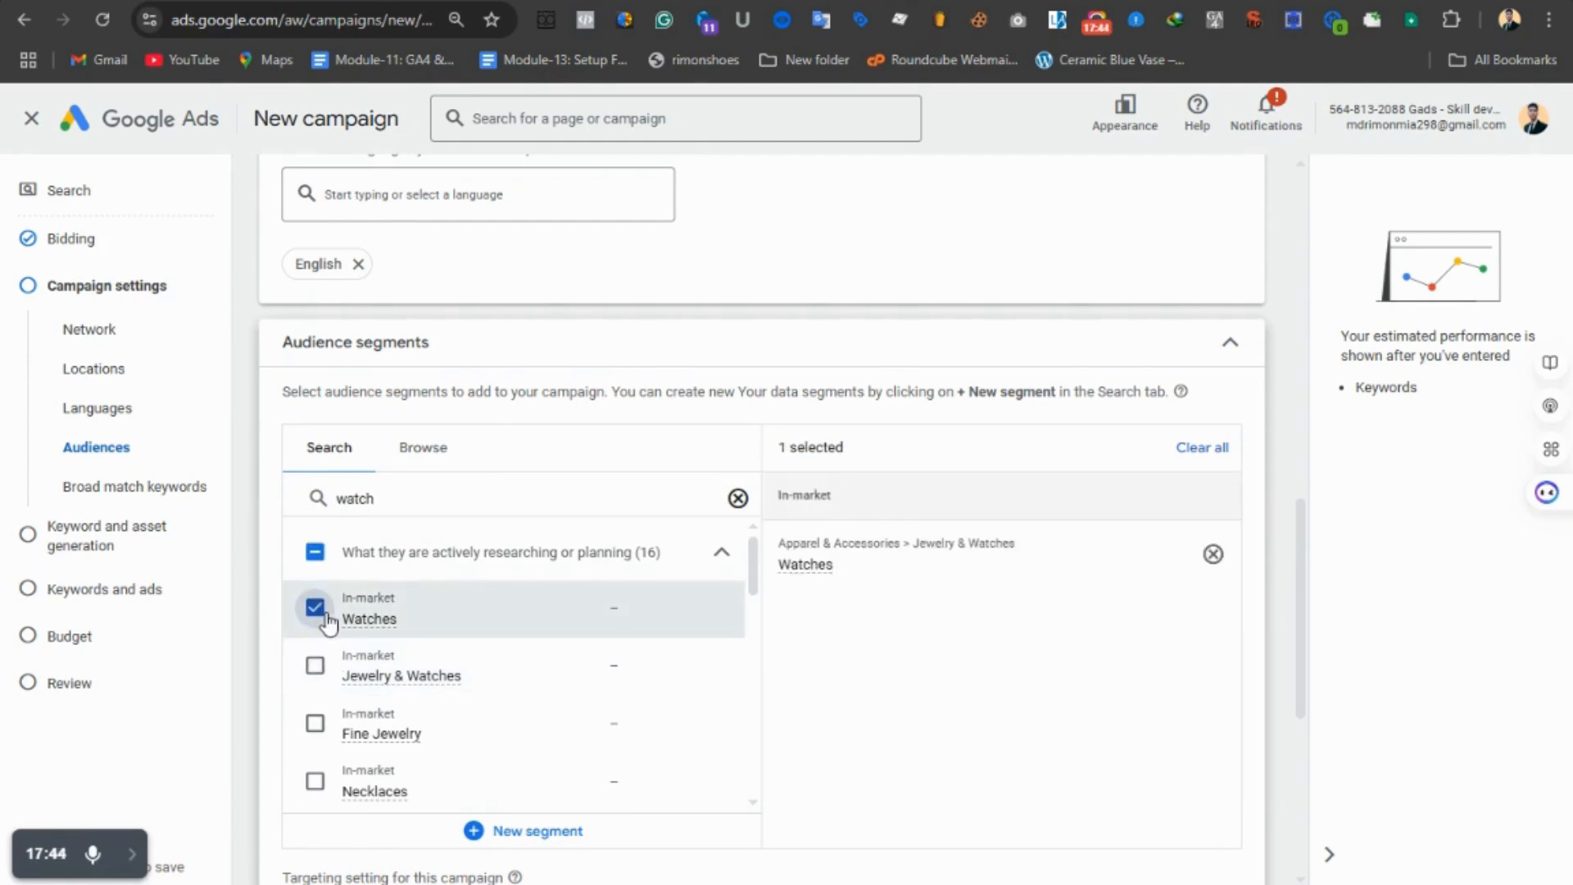
# - Examine the remaining in-market and affinity segments suggested for "watch"
pyautogui.scroll(-3, 351, 643)
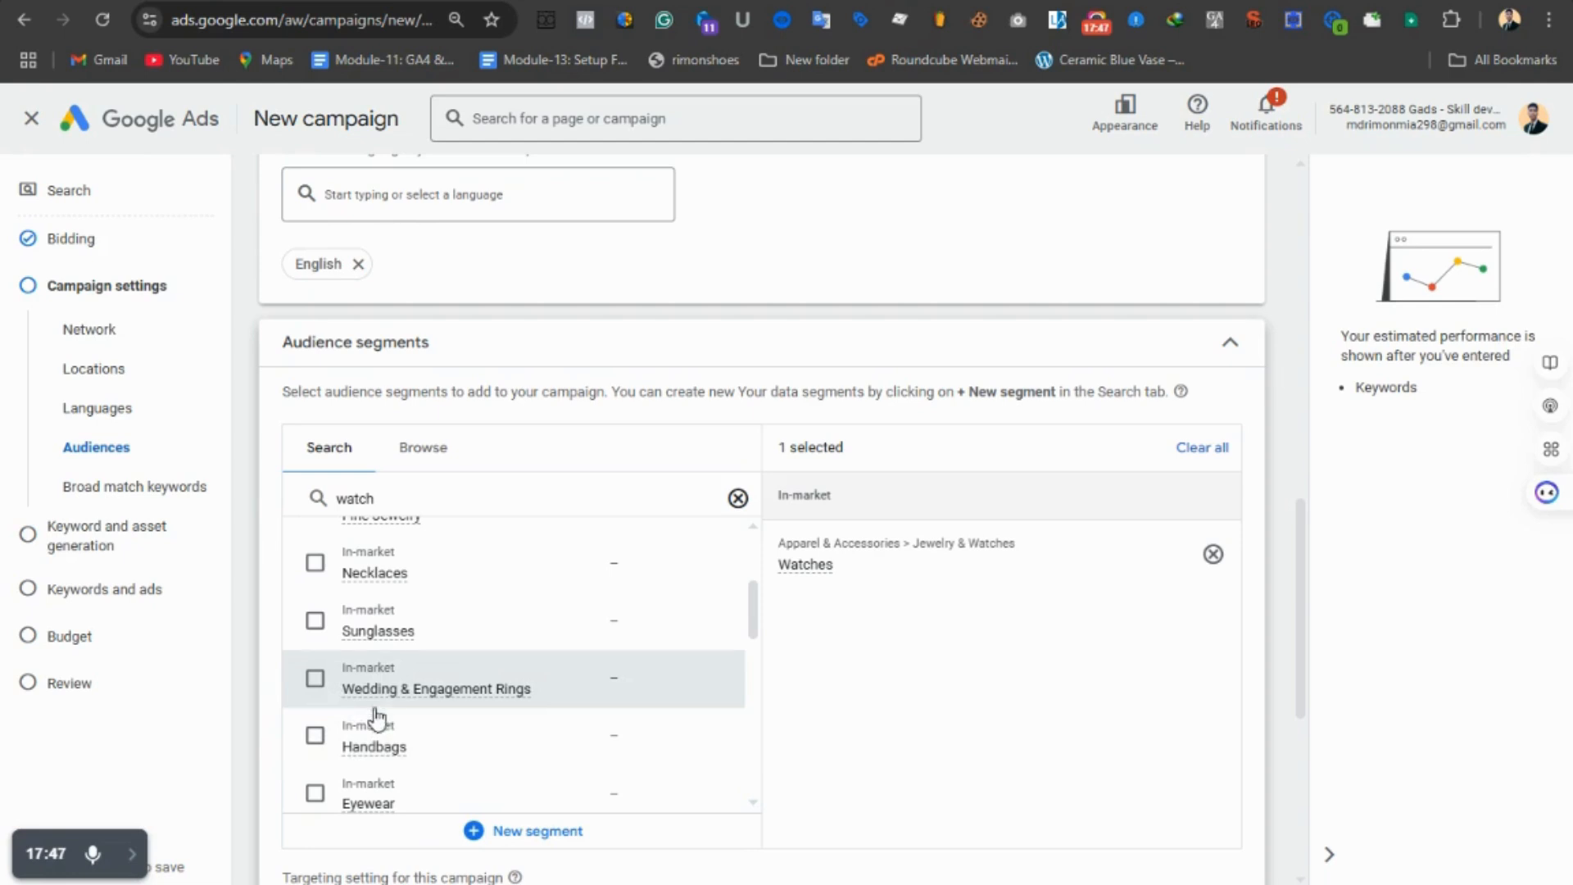
pyautogui.scroll(-2, 366, 779)
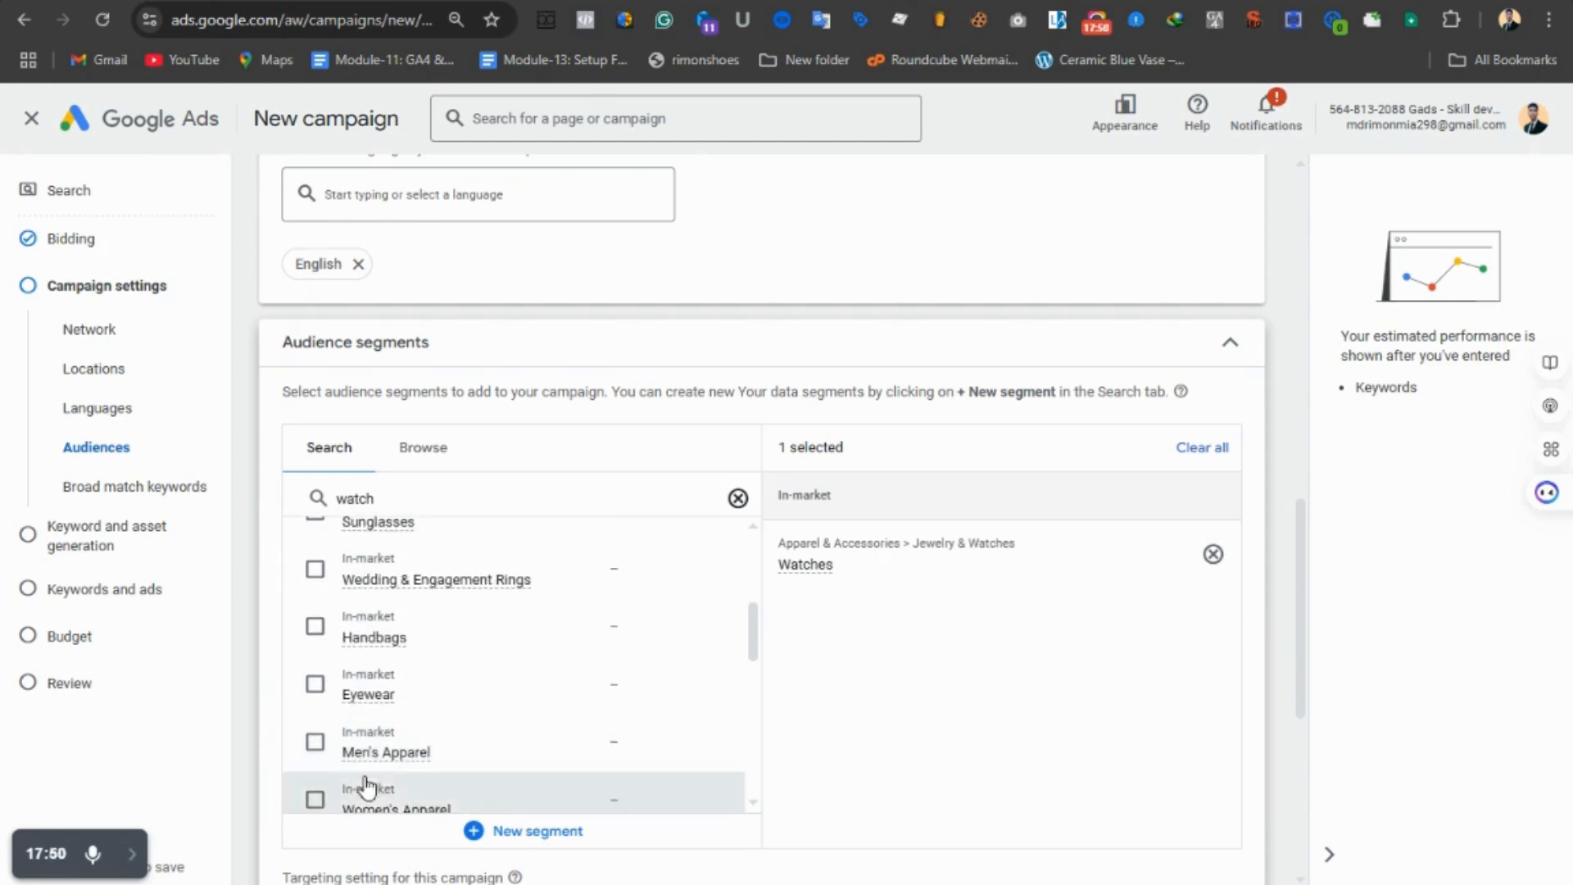
pyautogui.scroll(-4, 356, 762)
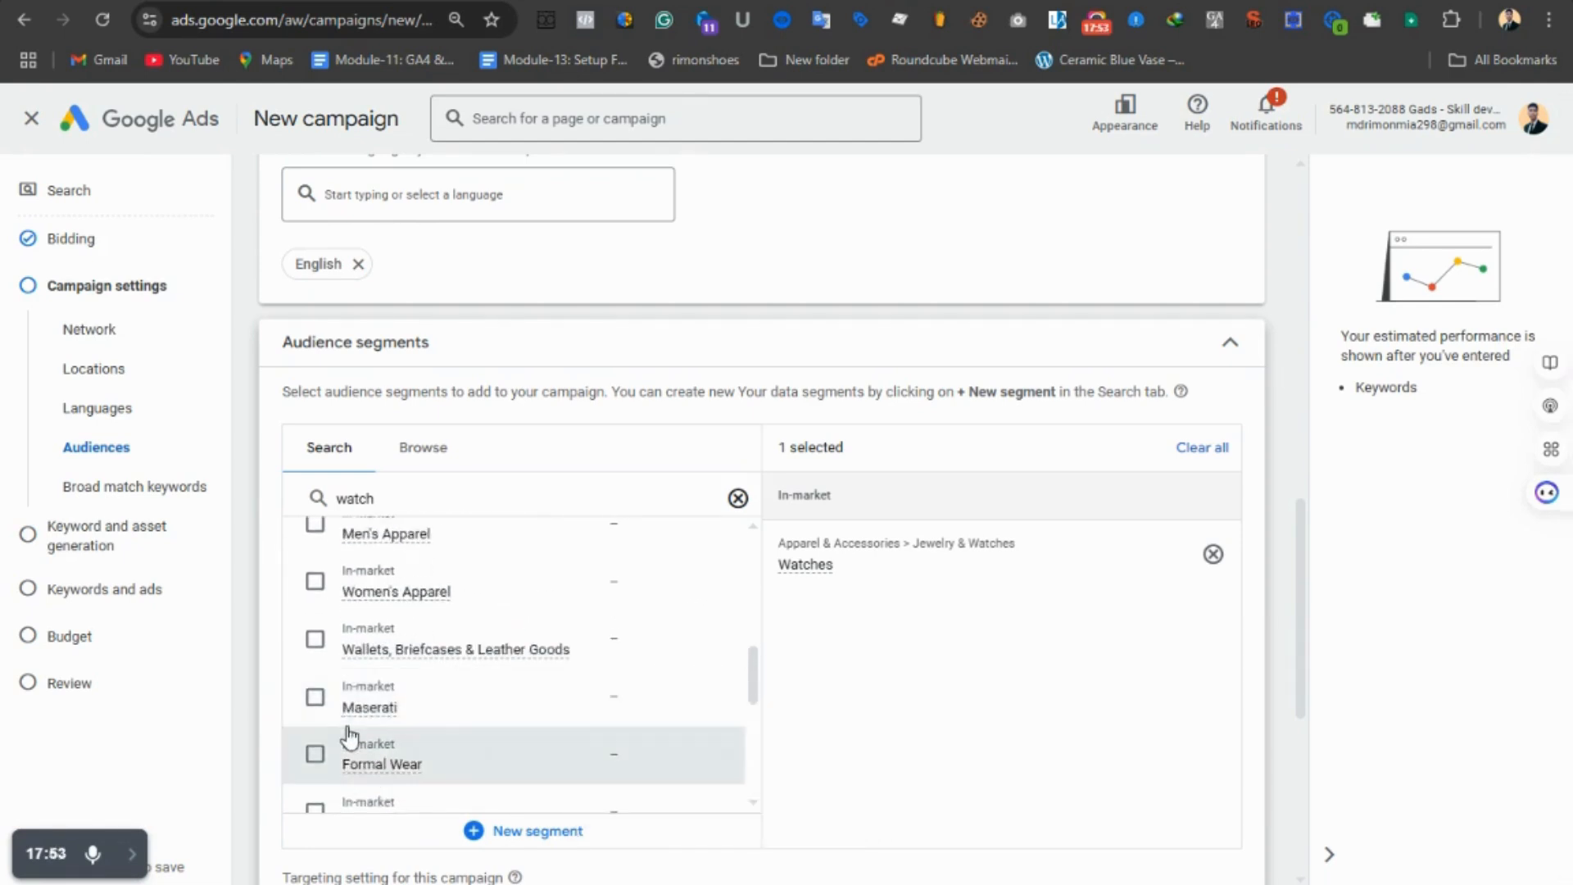
pyautogui.scroll(-5, 350, 736)
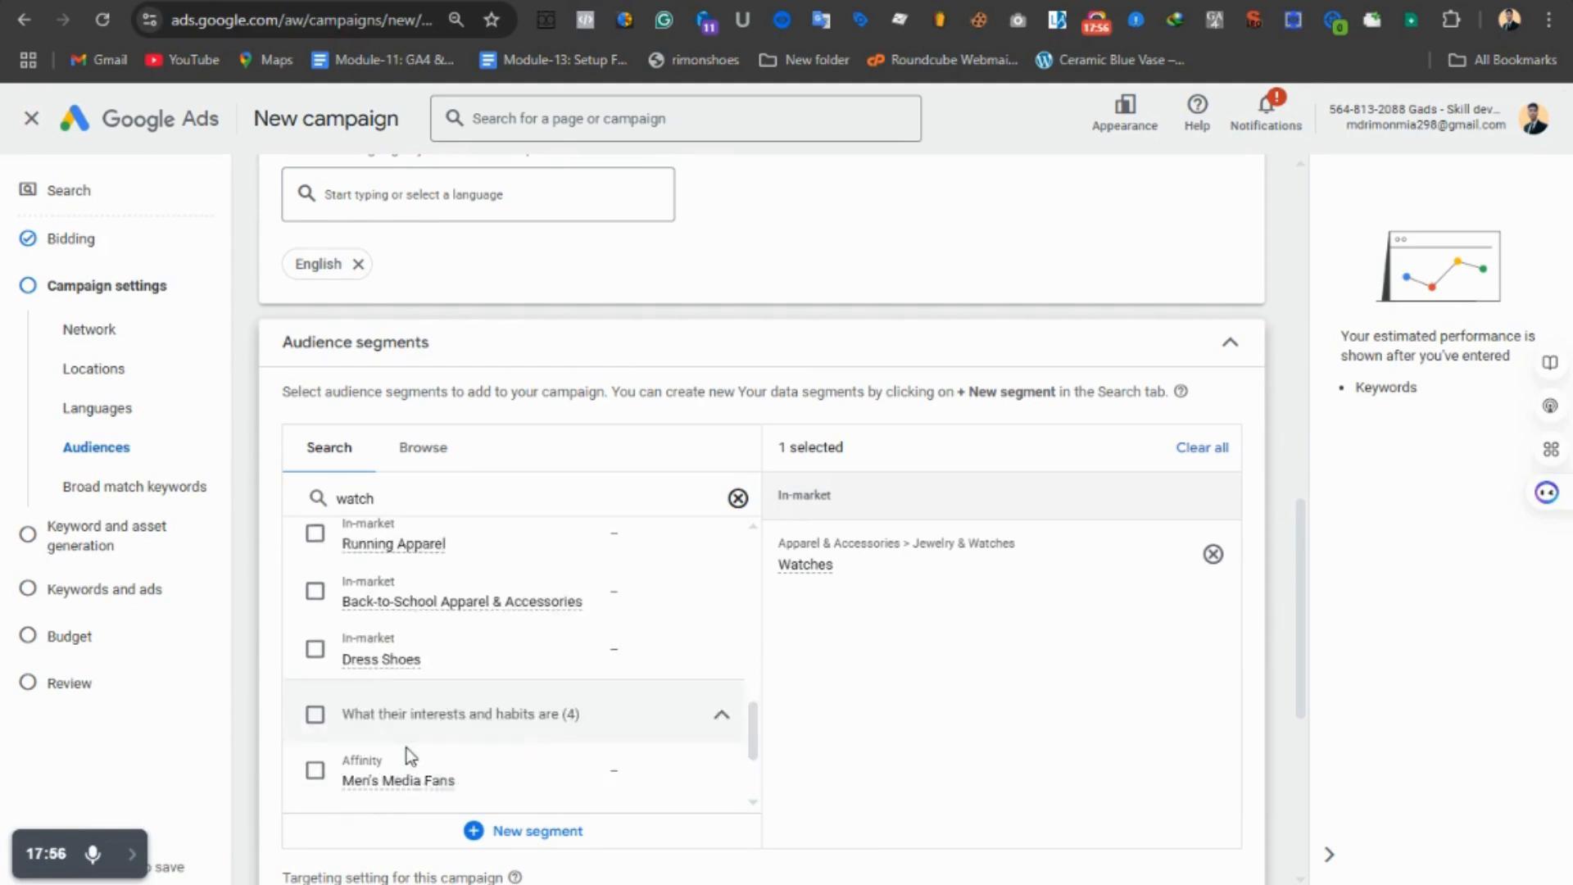
pyautogui.scroll(-3, 406, 747)
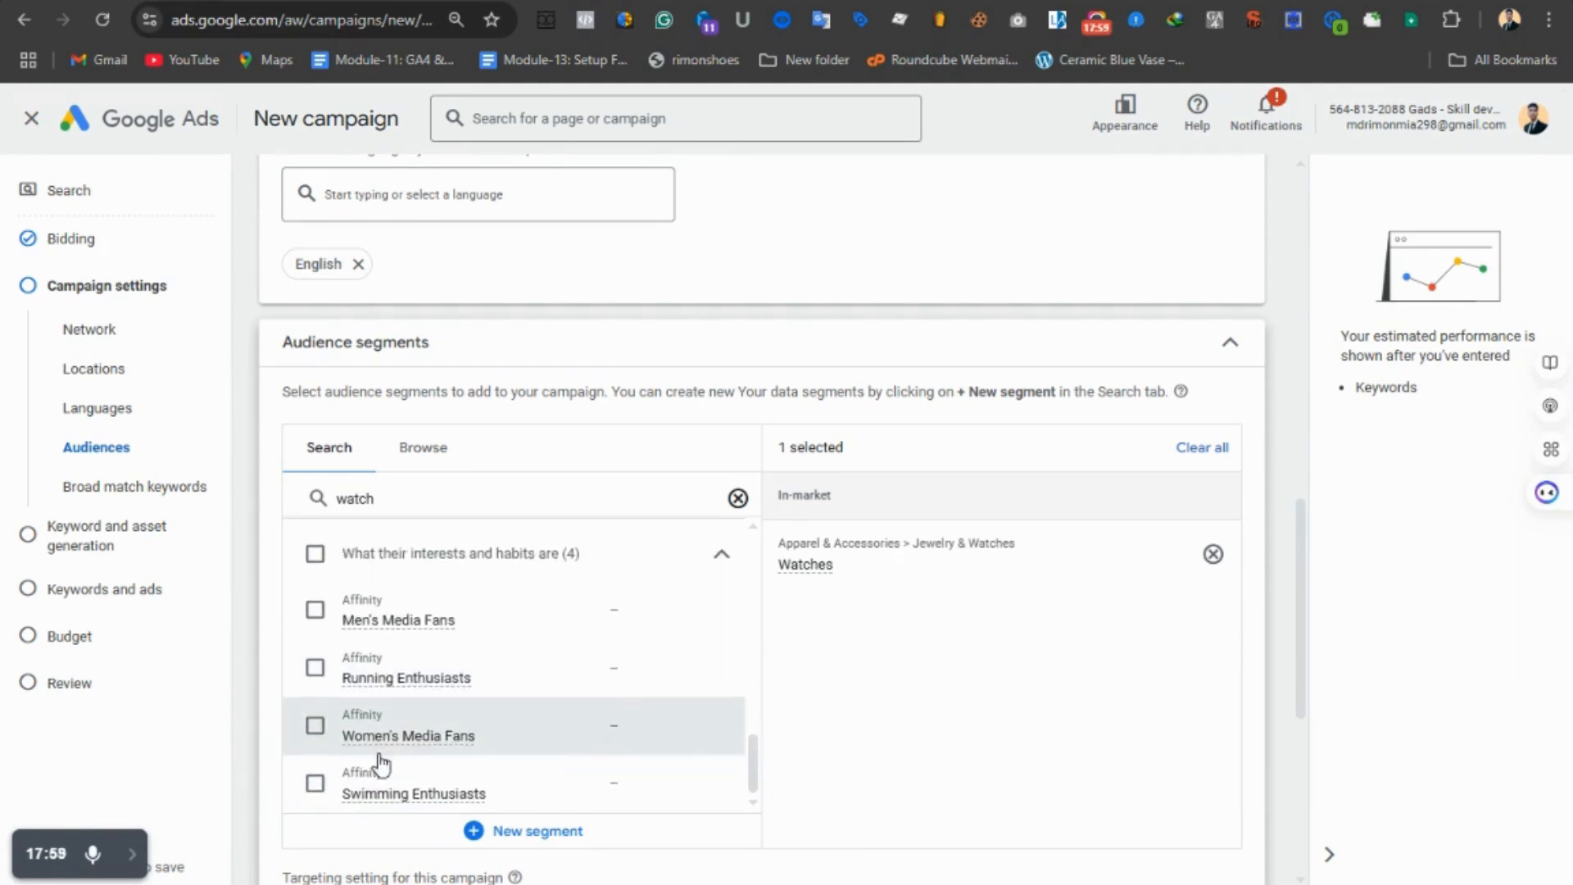
pyautogui.scroll(-3, 381, 763)
pyautogui.scroll(11, 459, 555)
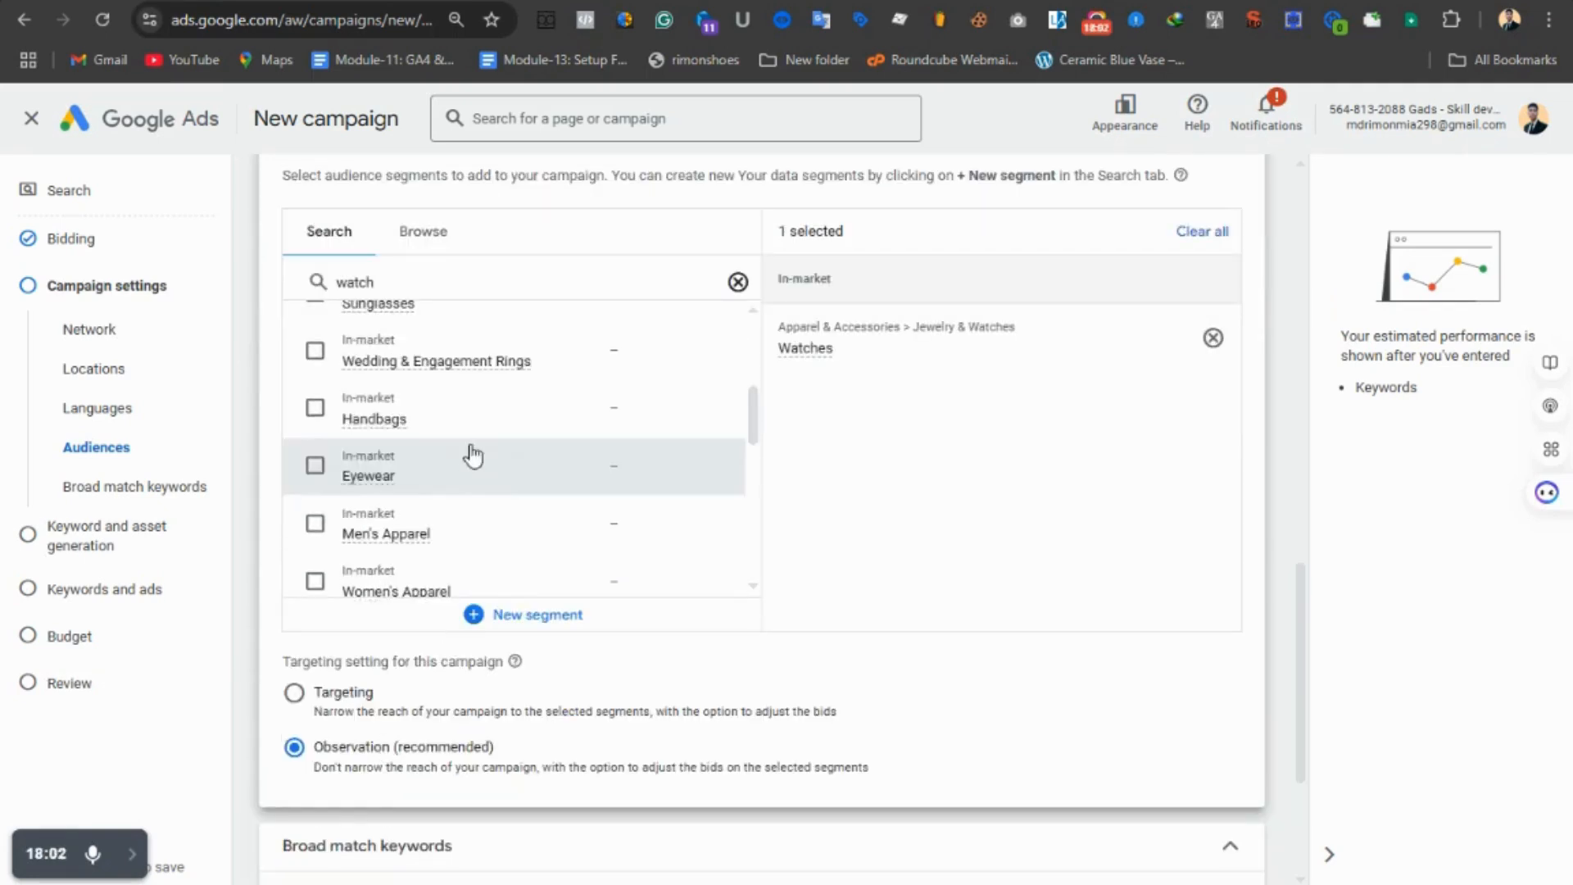
pyautogui.scroll(1, 382, 635)
# - Replace the audience search term with "fashion watch" and add the in-market segment Jewelry & Watches
pyautogui.click(412, 613)
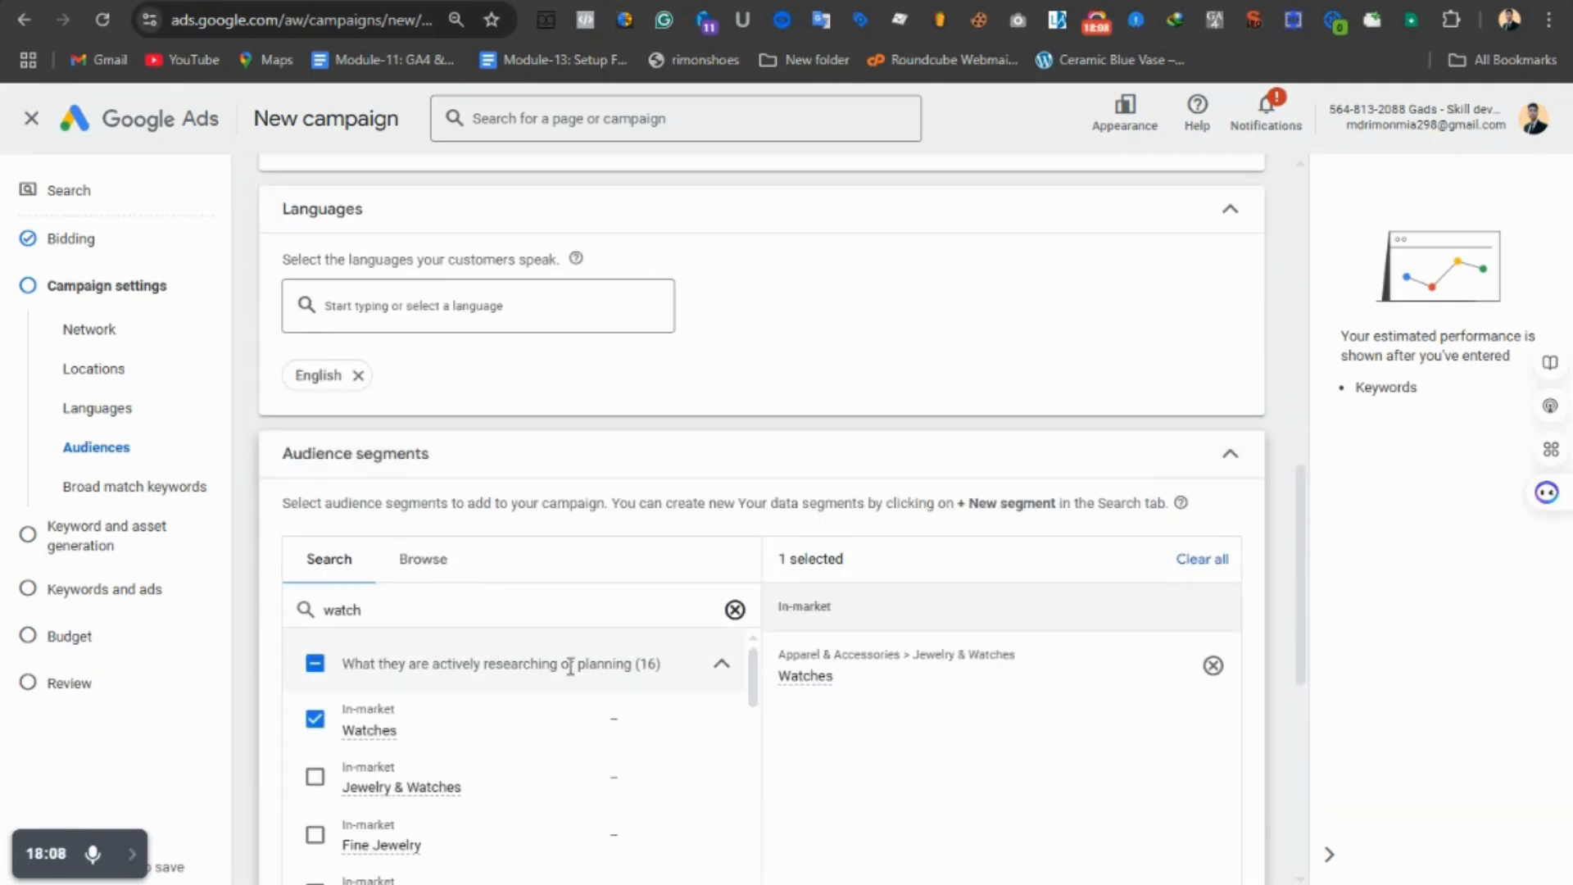
pyautogui.moveTo(393, 618); pyautogui.dragTo(317, 621)
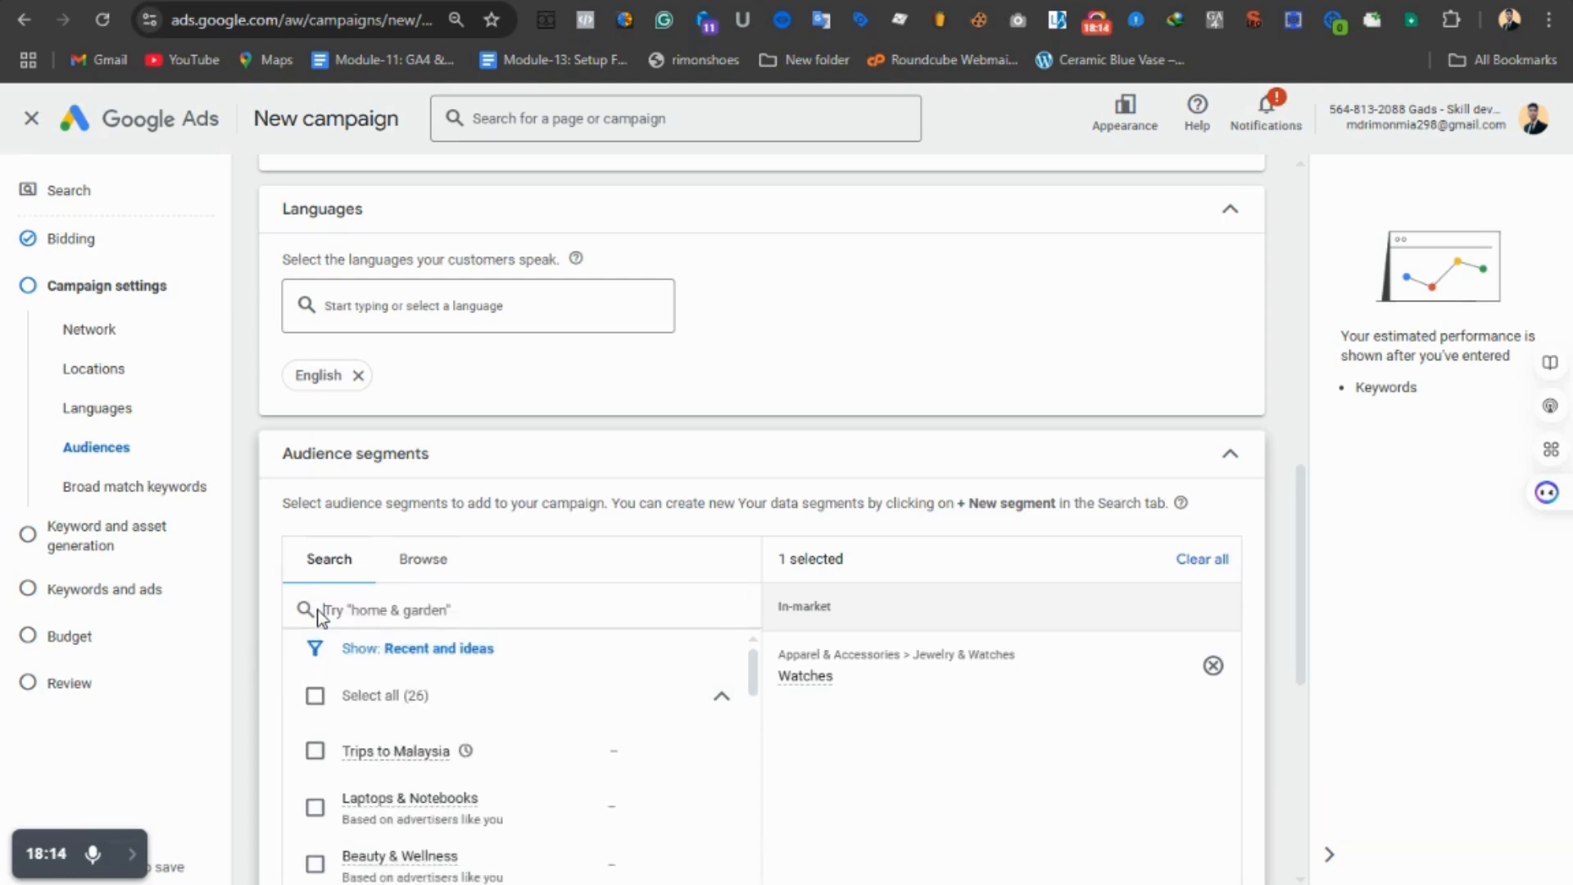
pyautogui.write('fashion')
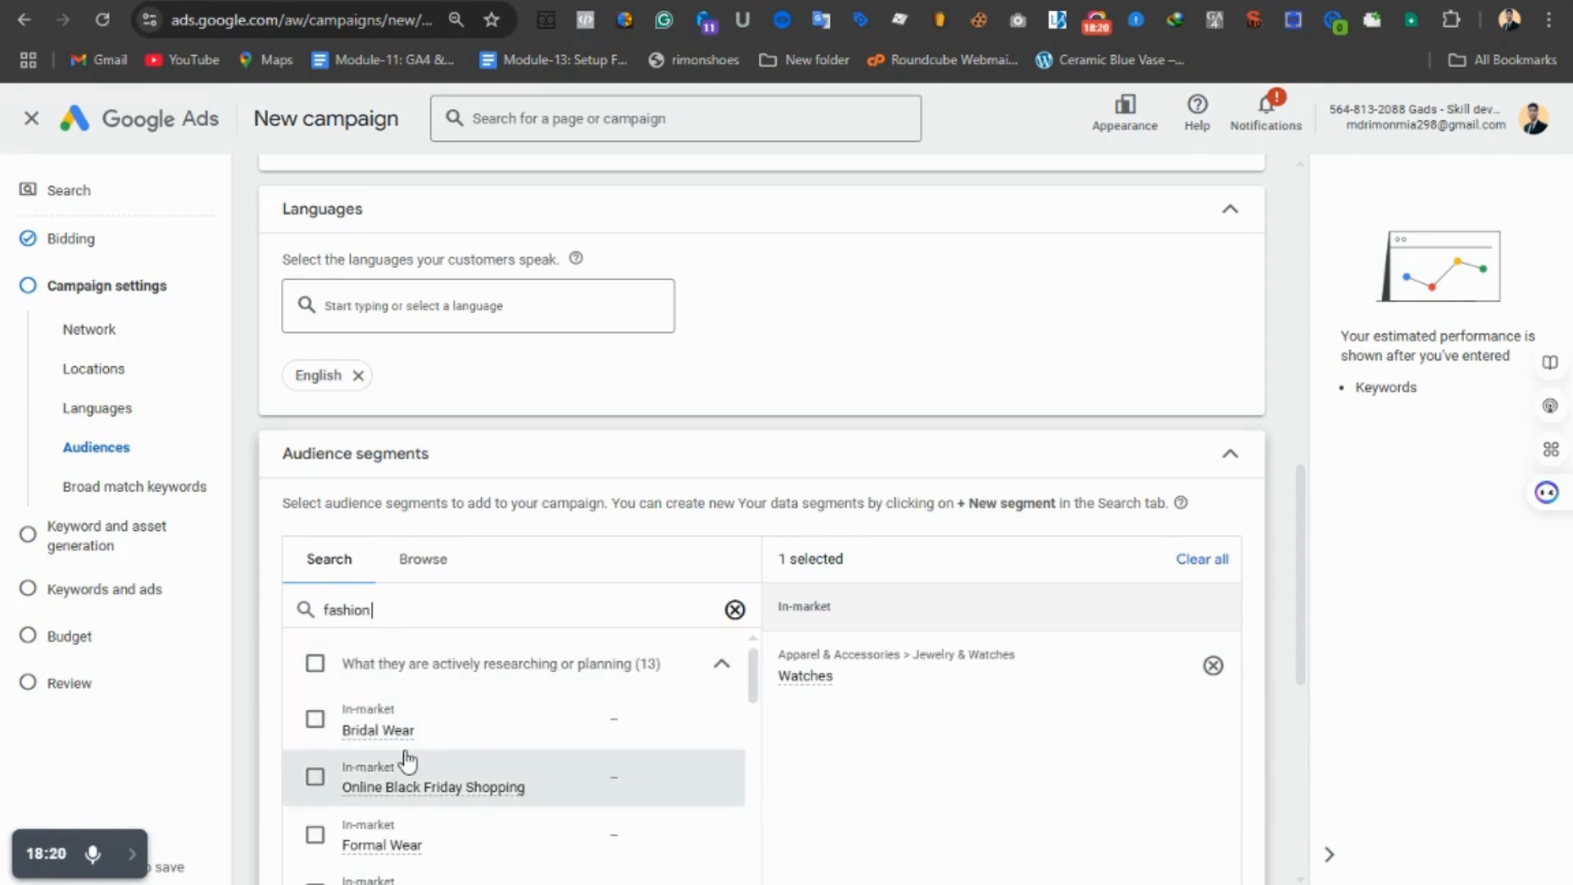
pyautogui.write(' watc')
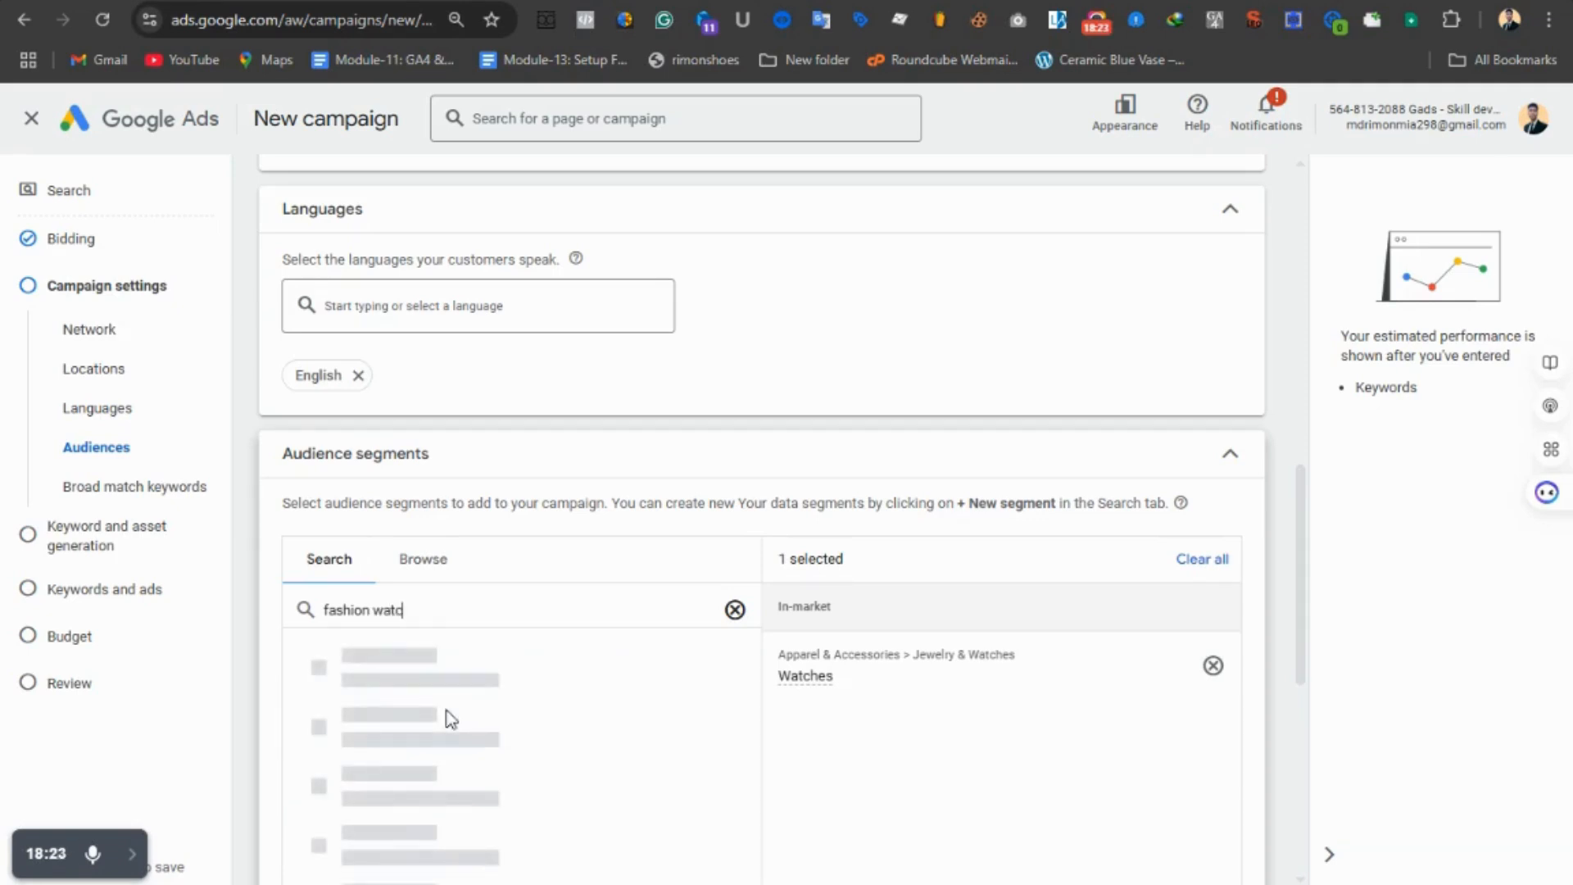
pyautogui.write('h')
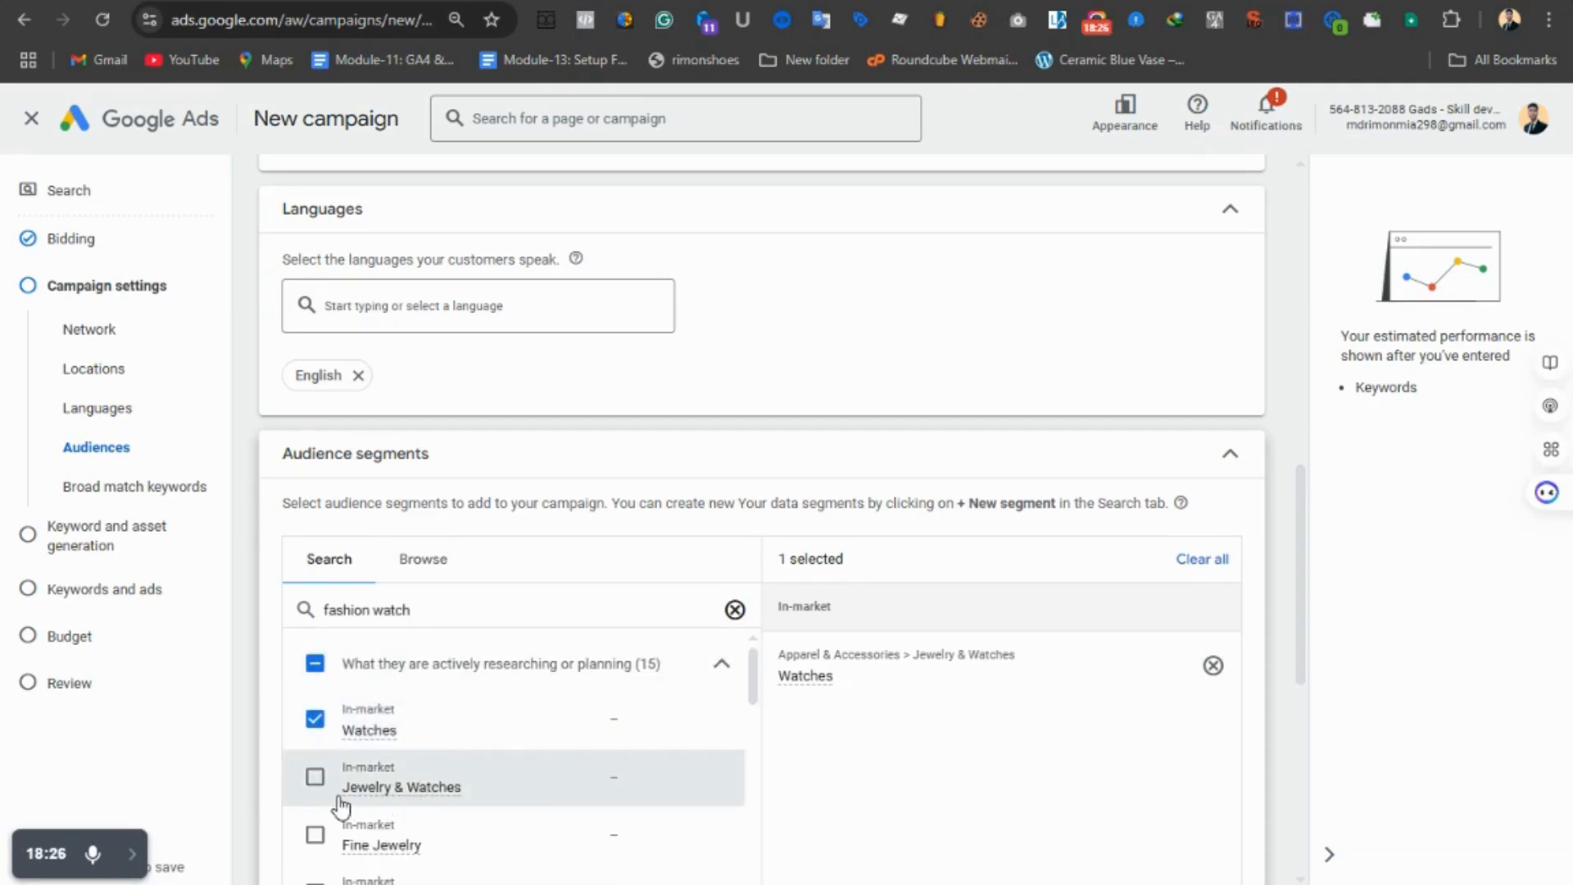
pyautogui.click(317, 778)
# - Add the in-market segment Men's Apparel from the "fashion watch" suggestions
pyautogui.scroll(-1, 344, 820)
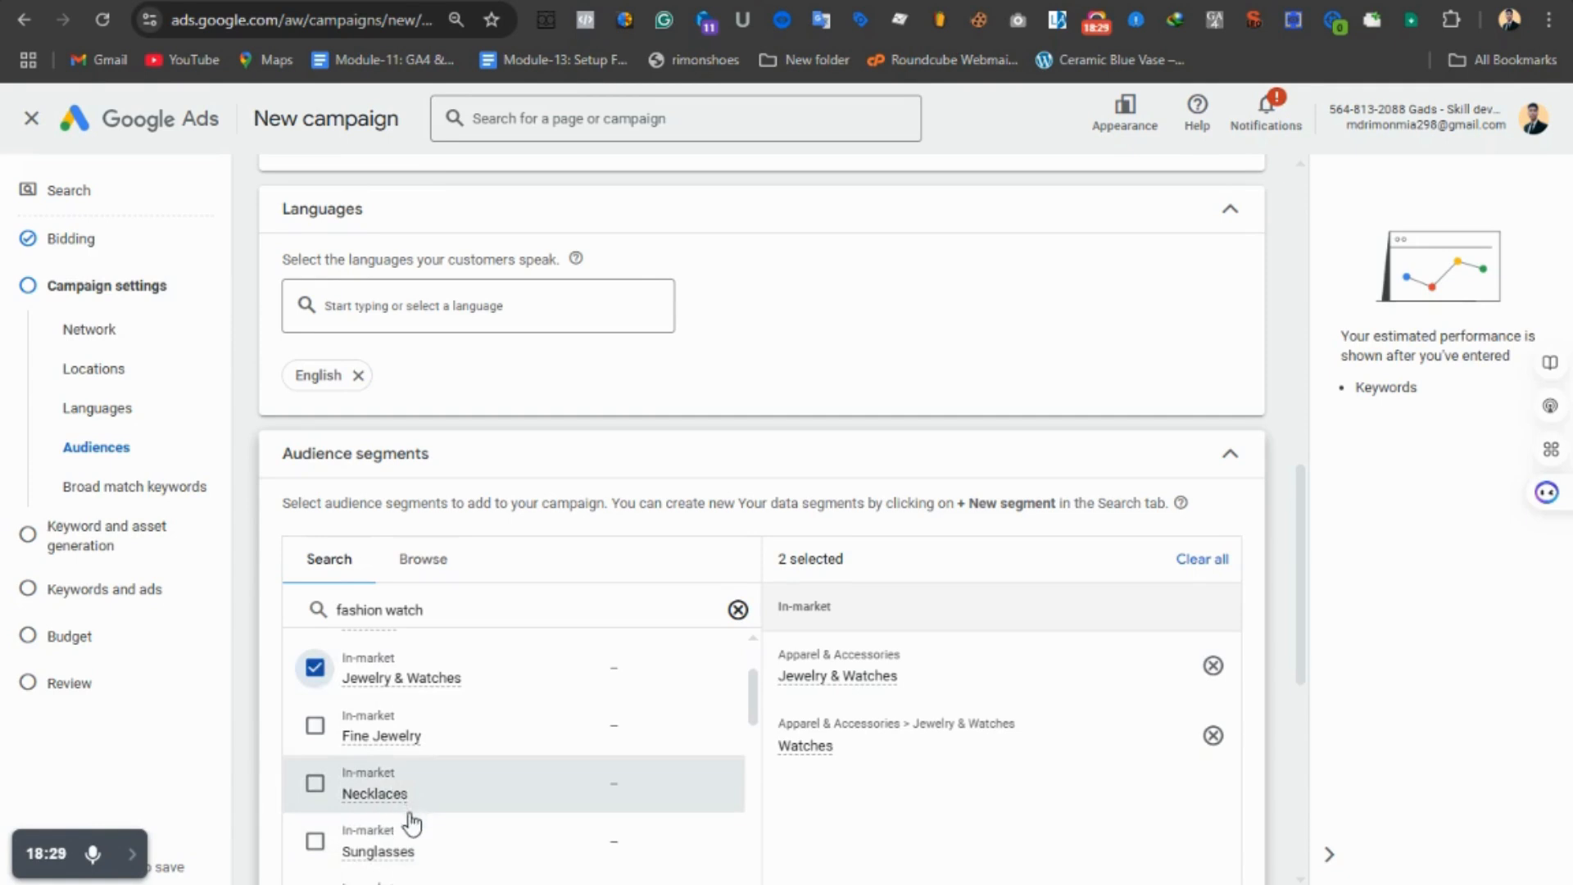
pyautogui.scroll(-3, 414, 852)
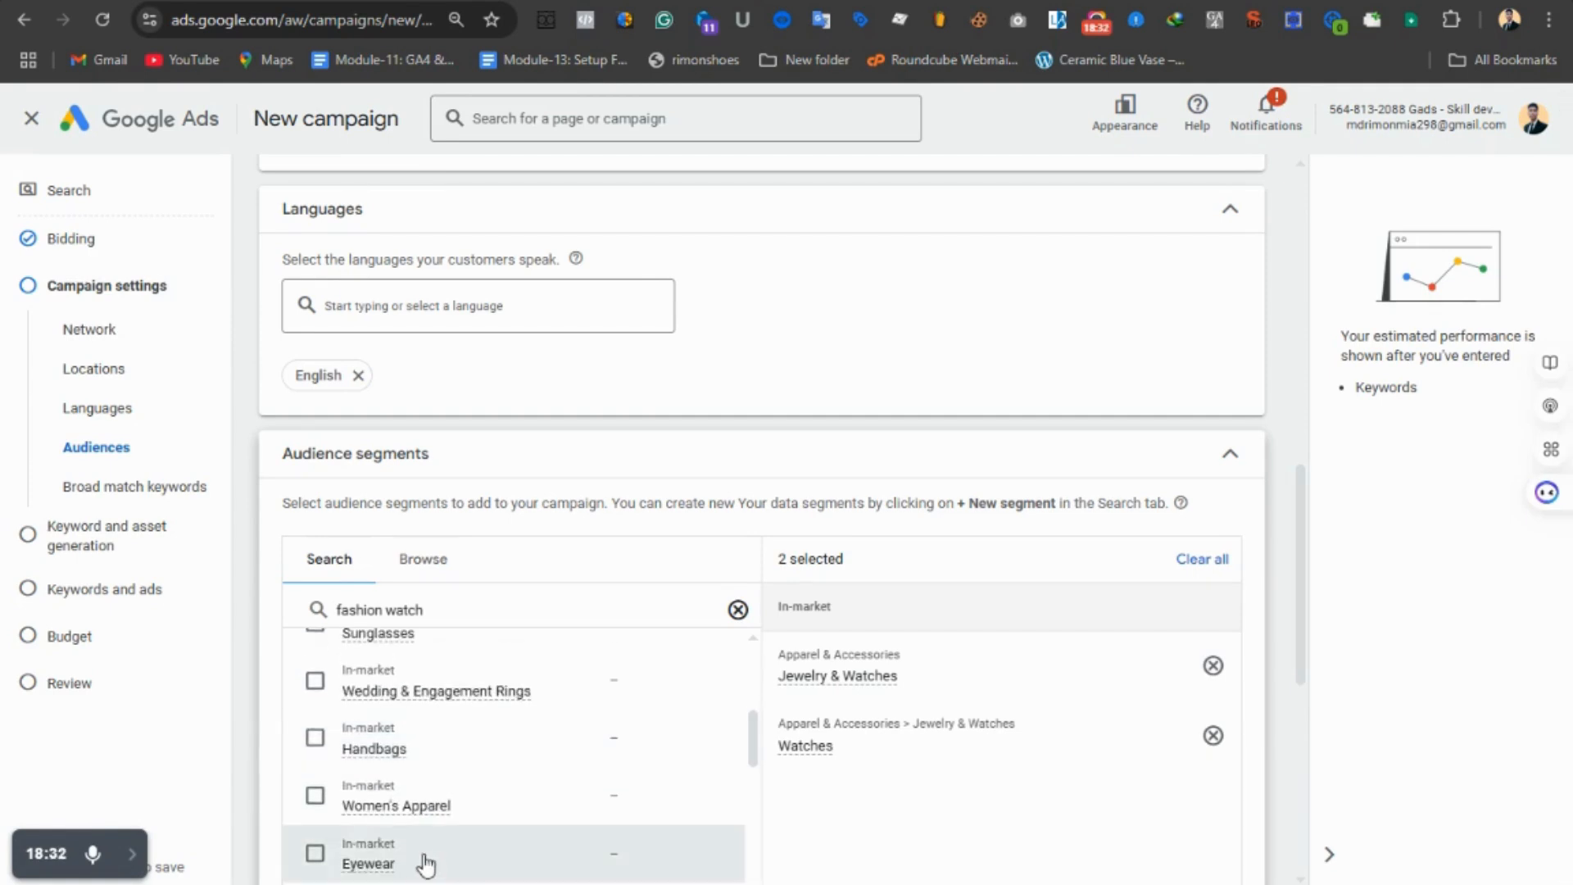
pyautogui.scroll(-5, 425, 860)
pyautogui.scroll(2, 369, 709)
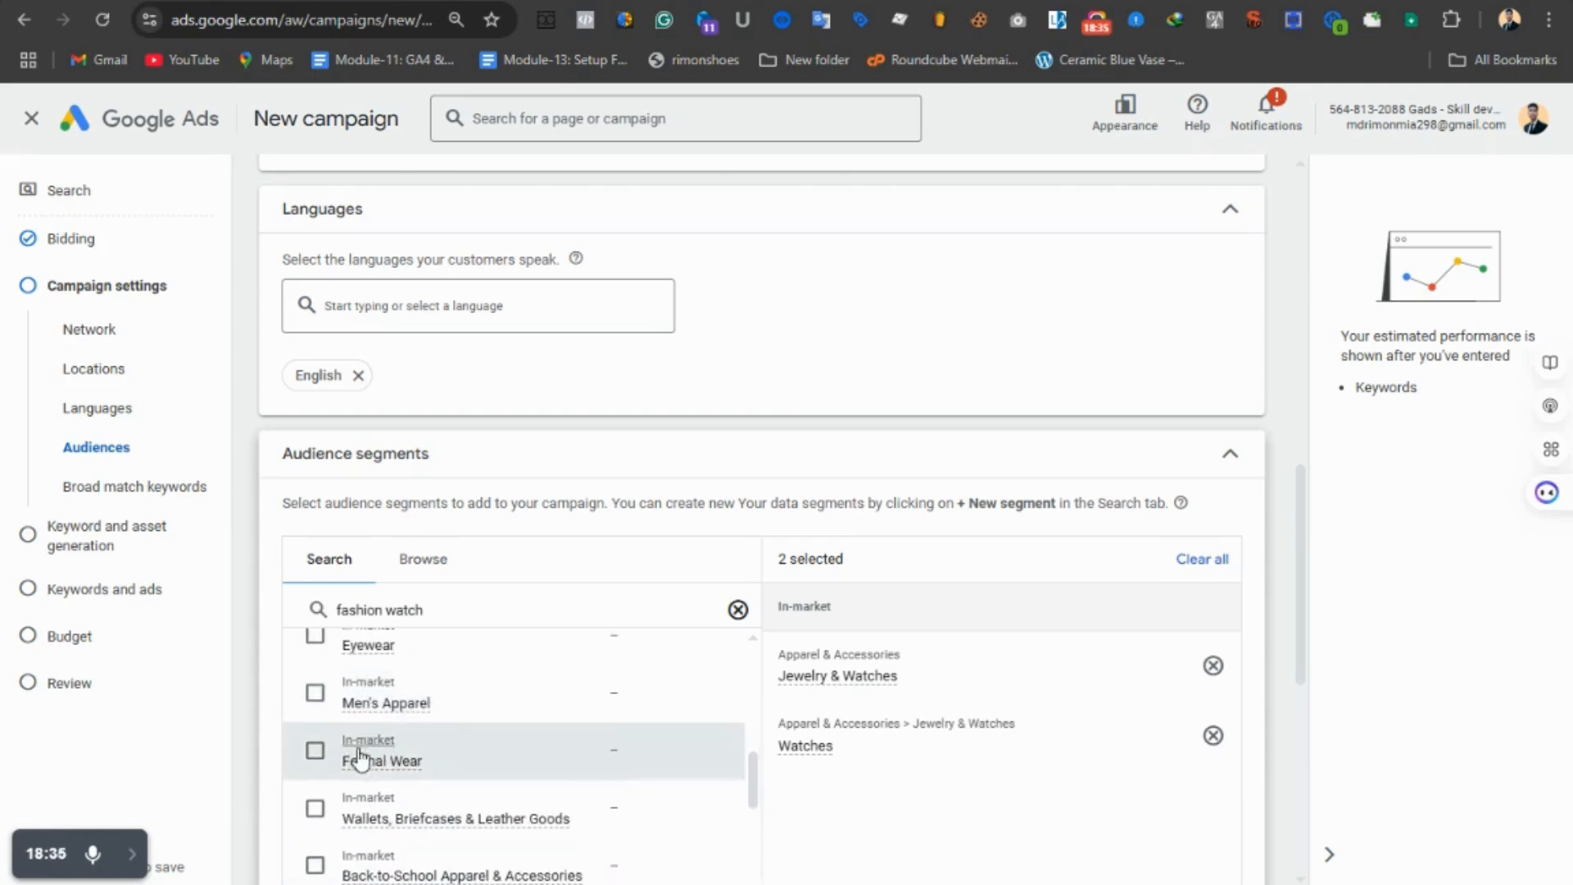
pyautogui.moveTo(370, 714)
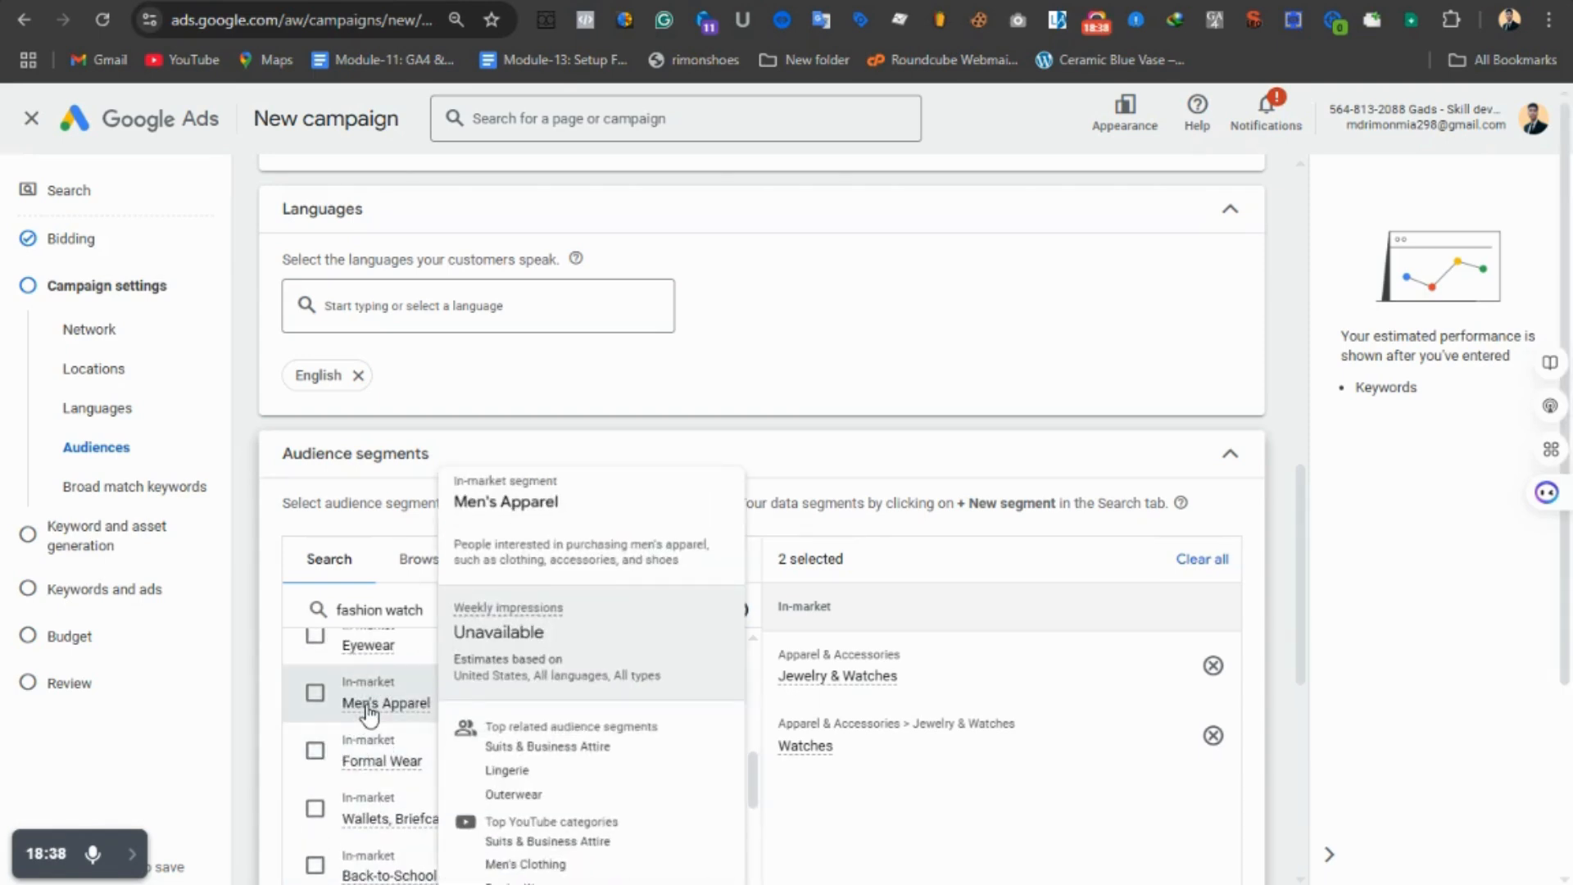
pyautogui.click(316, 693)
# - Add the in-market segment Apparel & Accessories to the campaign's audience selection
pyautogui.scroll(-1, 410, 766)
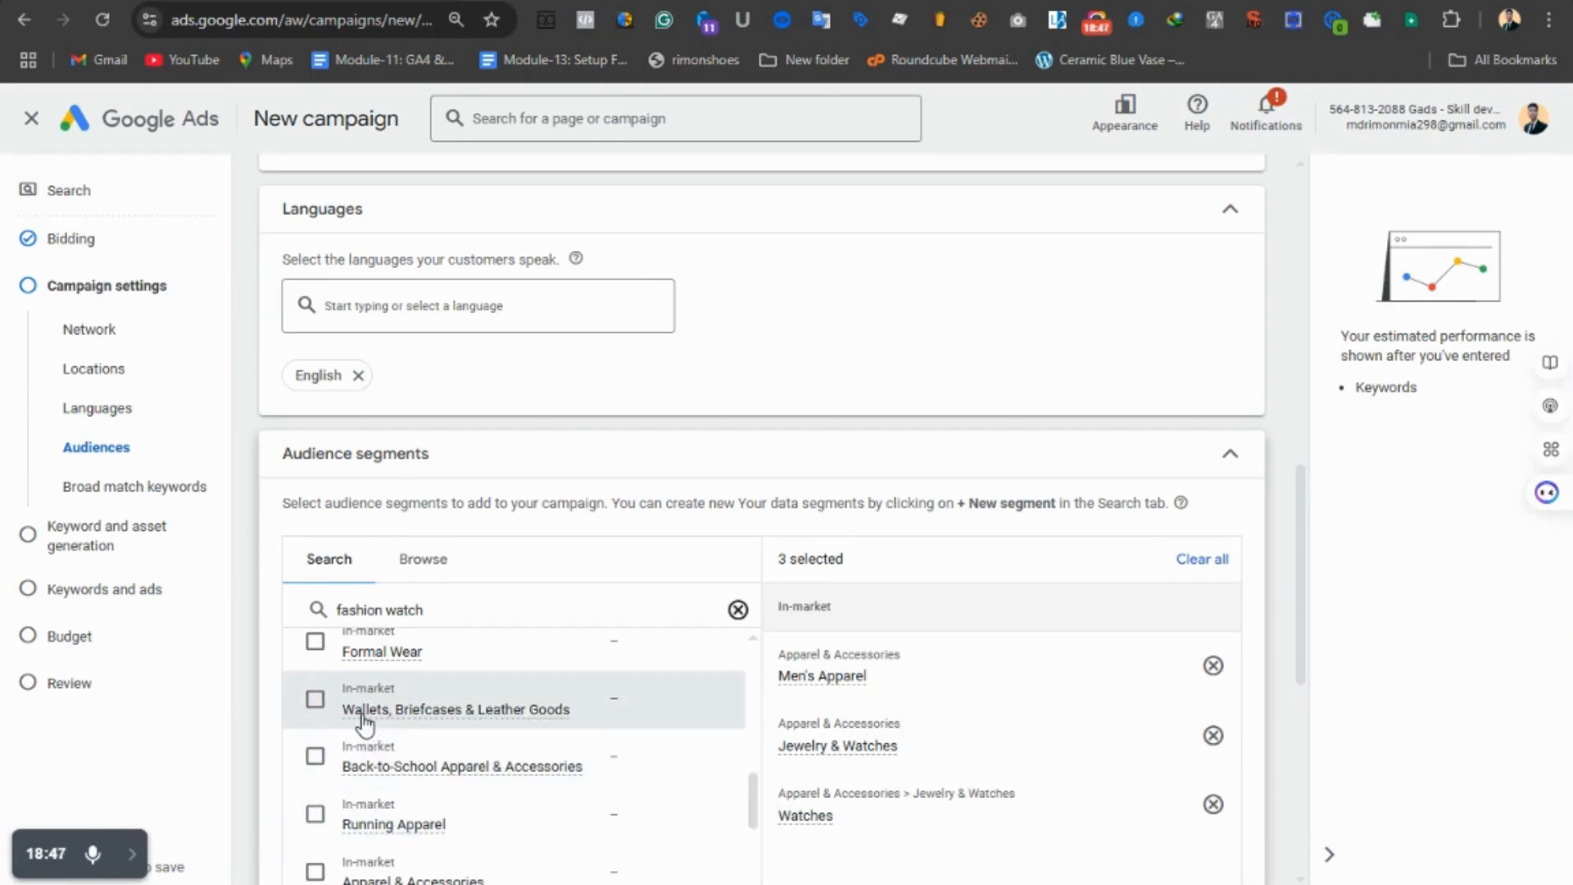
pyautogui.moveTo(365, 725)
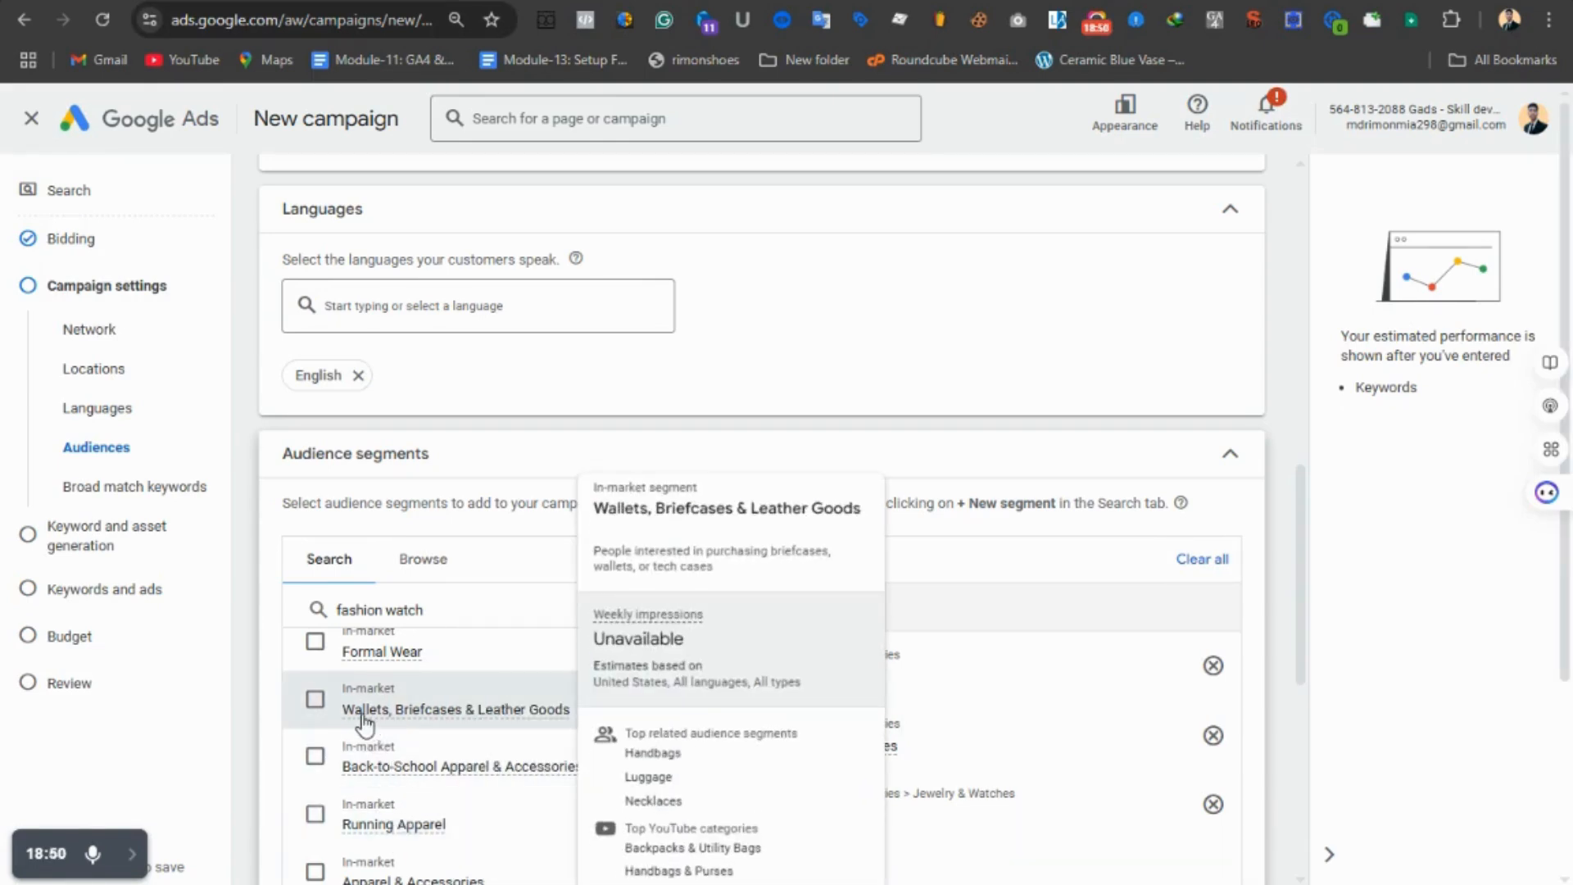
pyautogui.scroll(-2, 364, 725)
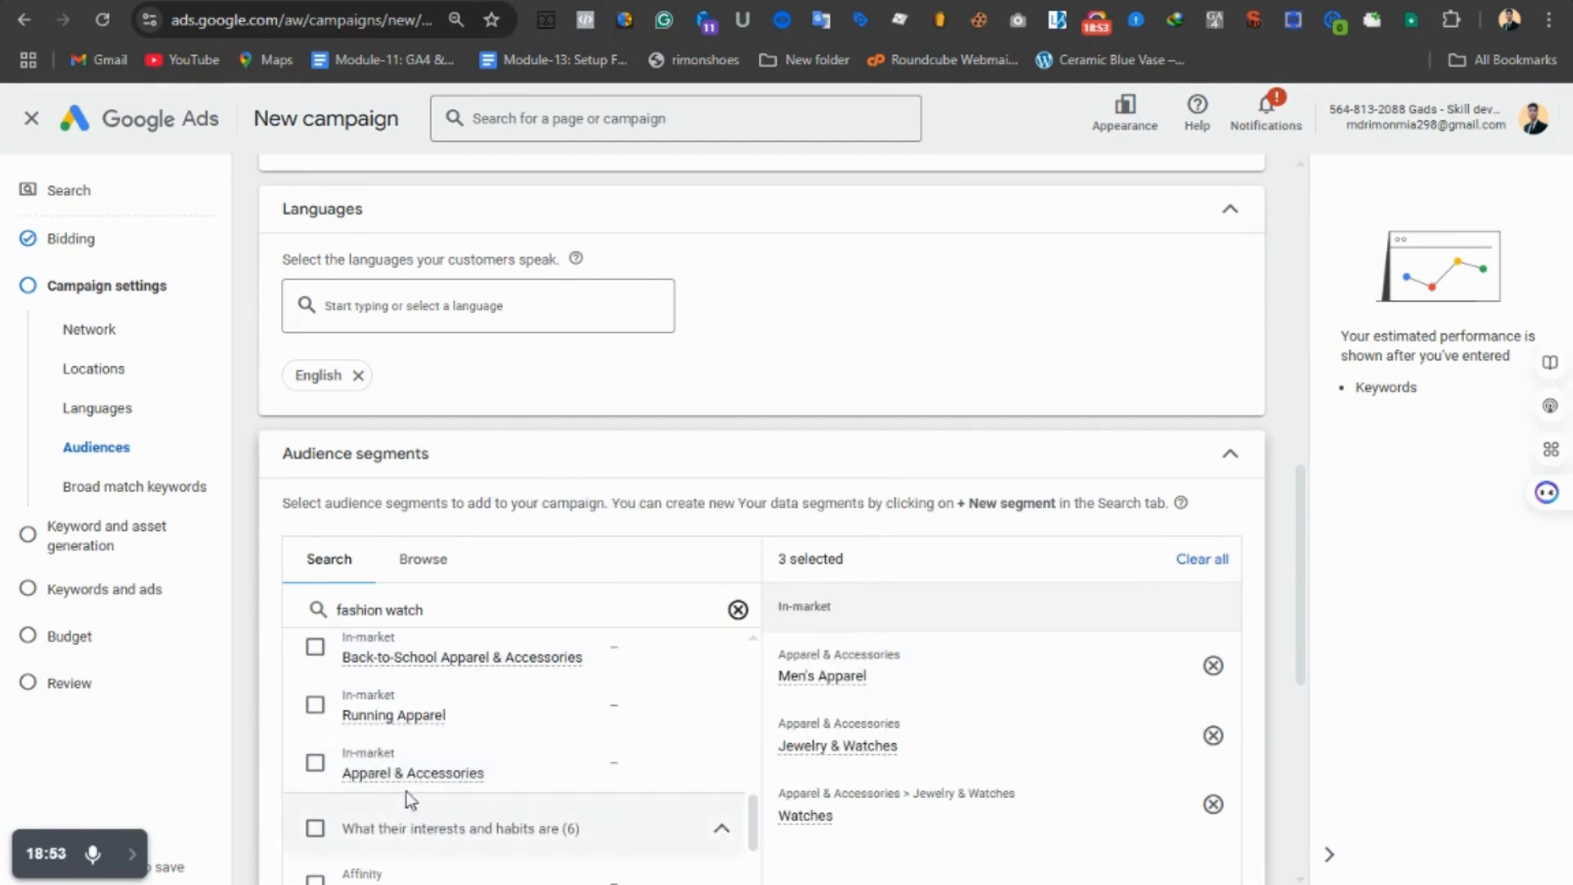
pyautogui.click(316, 763)
# - Add the affinity segment Men's Media Fans from the interests and habits group
pyautogui.scroll(-2, 440, 840)
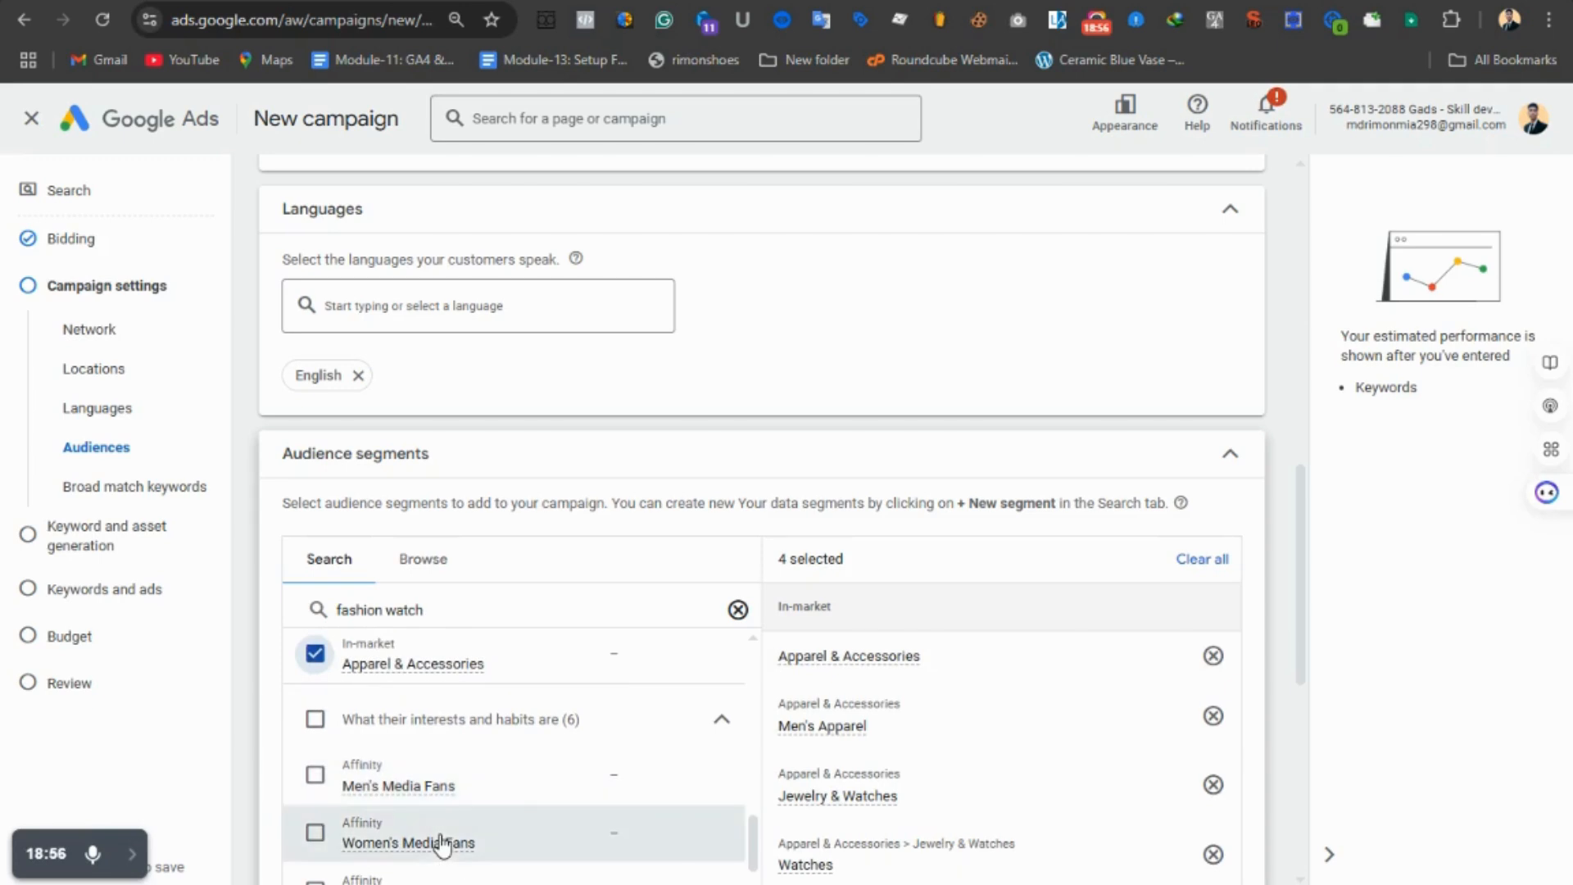
pyautogui.moveTo(414, 796)
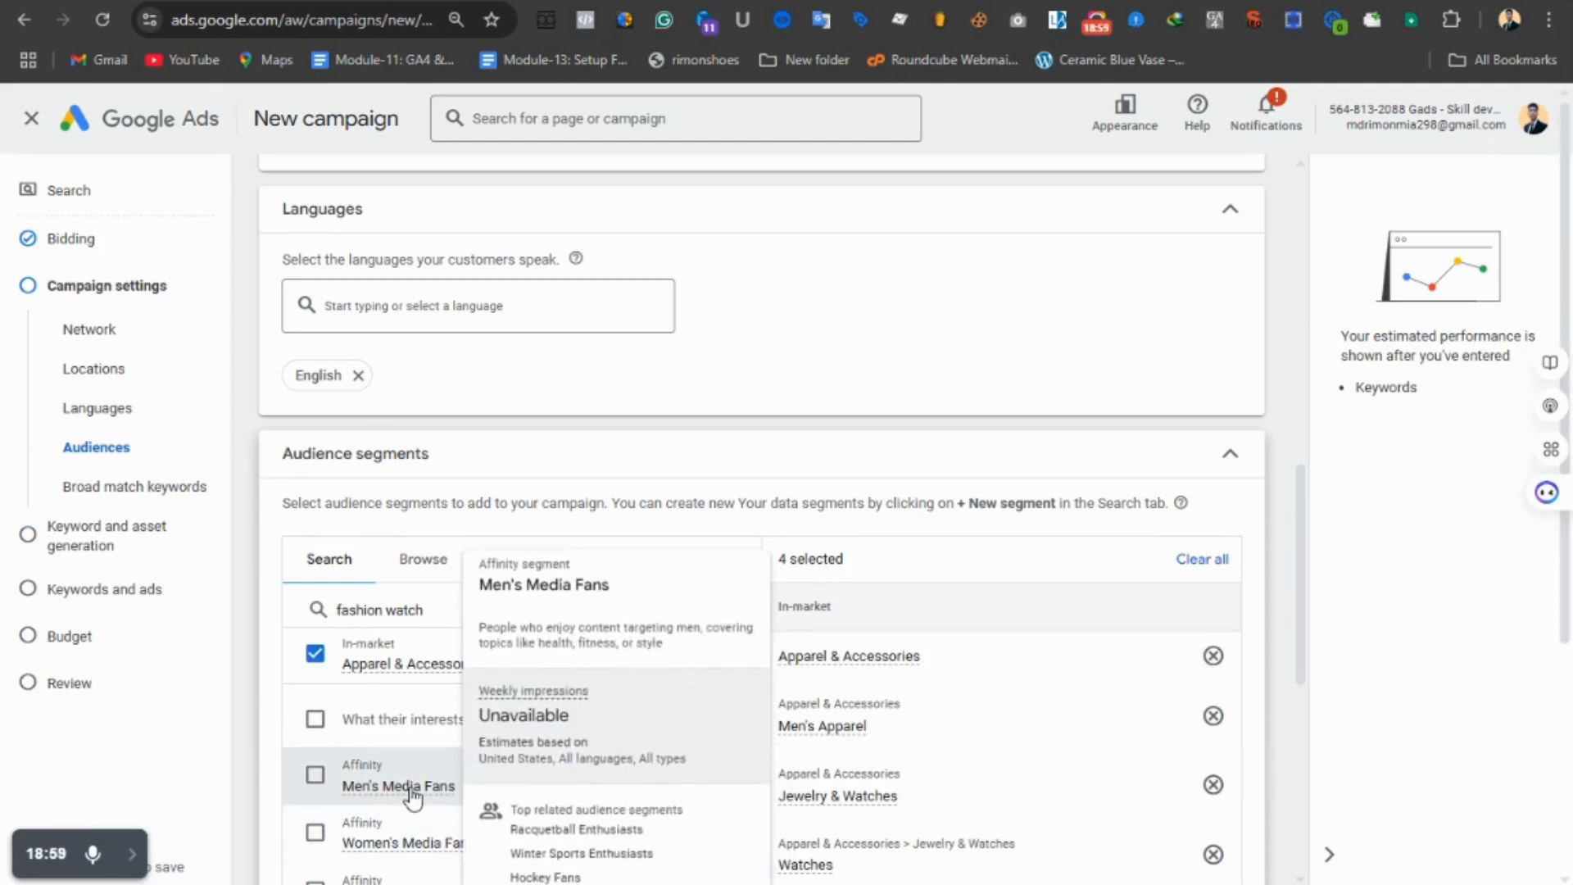
pyautogui.click(414, 791)
pyautogui.scroll(-3, 414, 799)
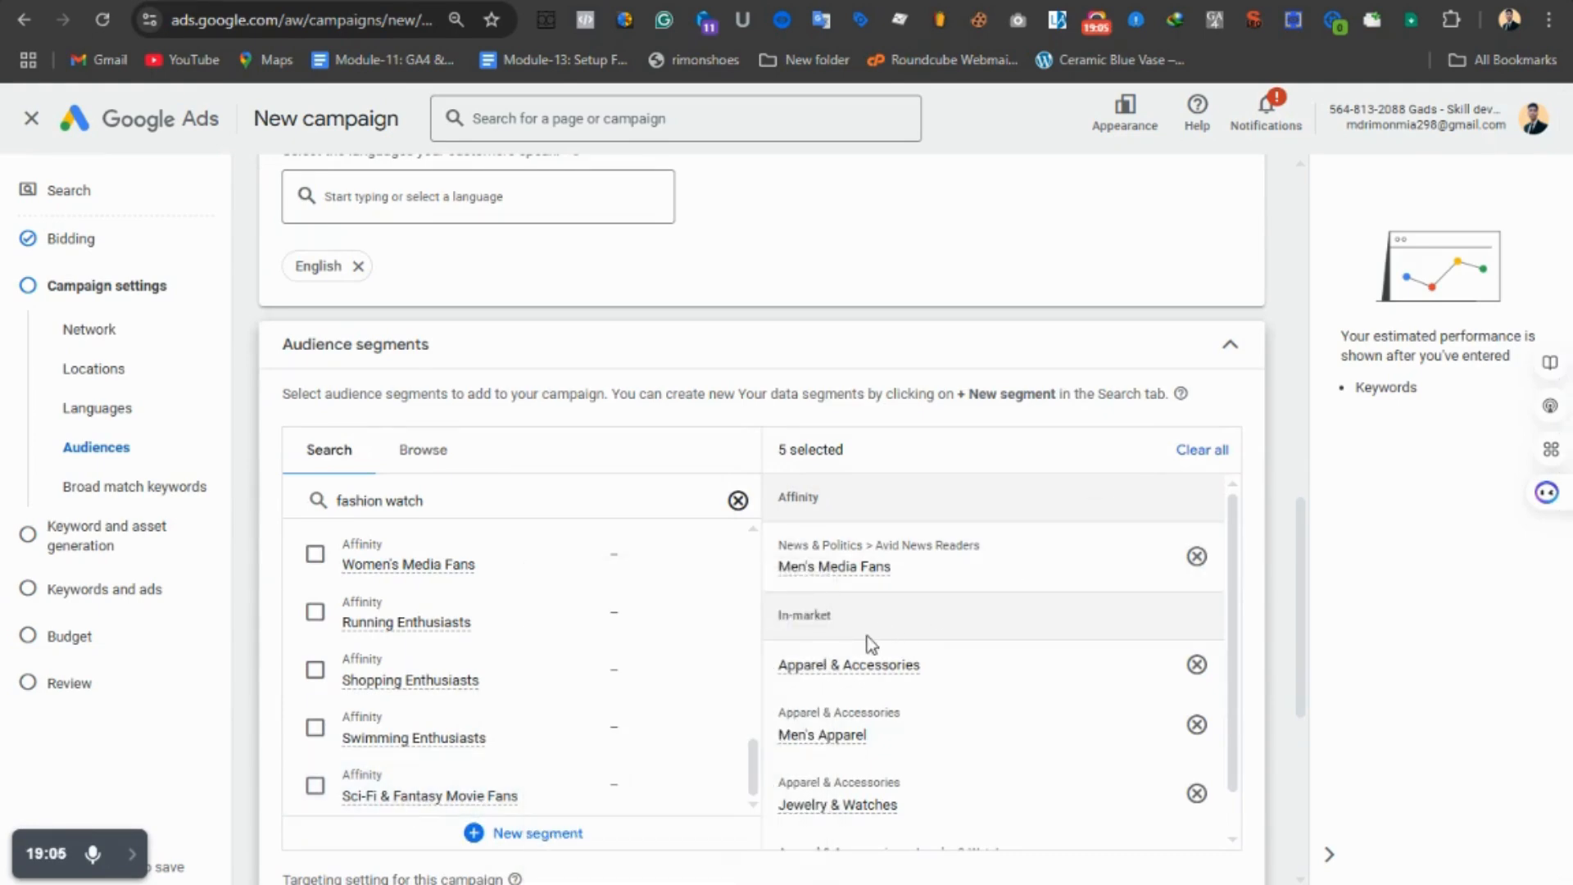
# - Review the selected audience segments and the browsable categories, and collapse the audience segments section
pyautogui.scroll(-1, 782, 665)
pyautogui.scroll(5, 737, 705)
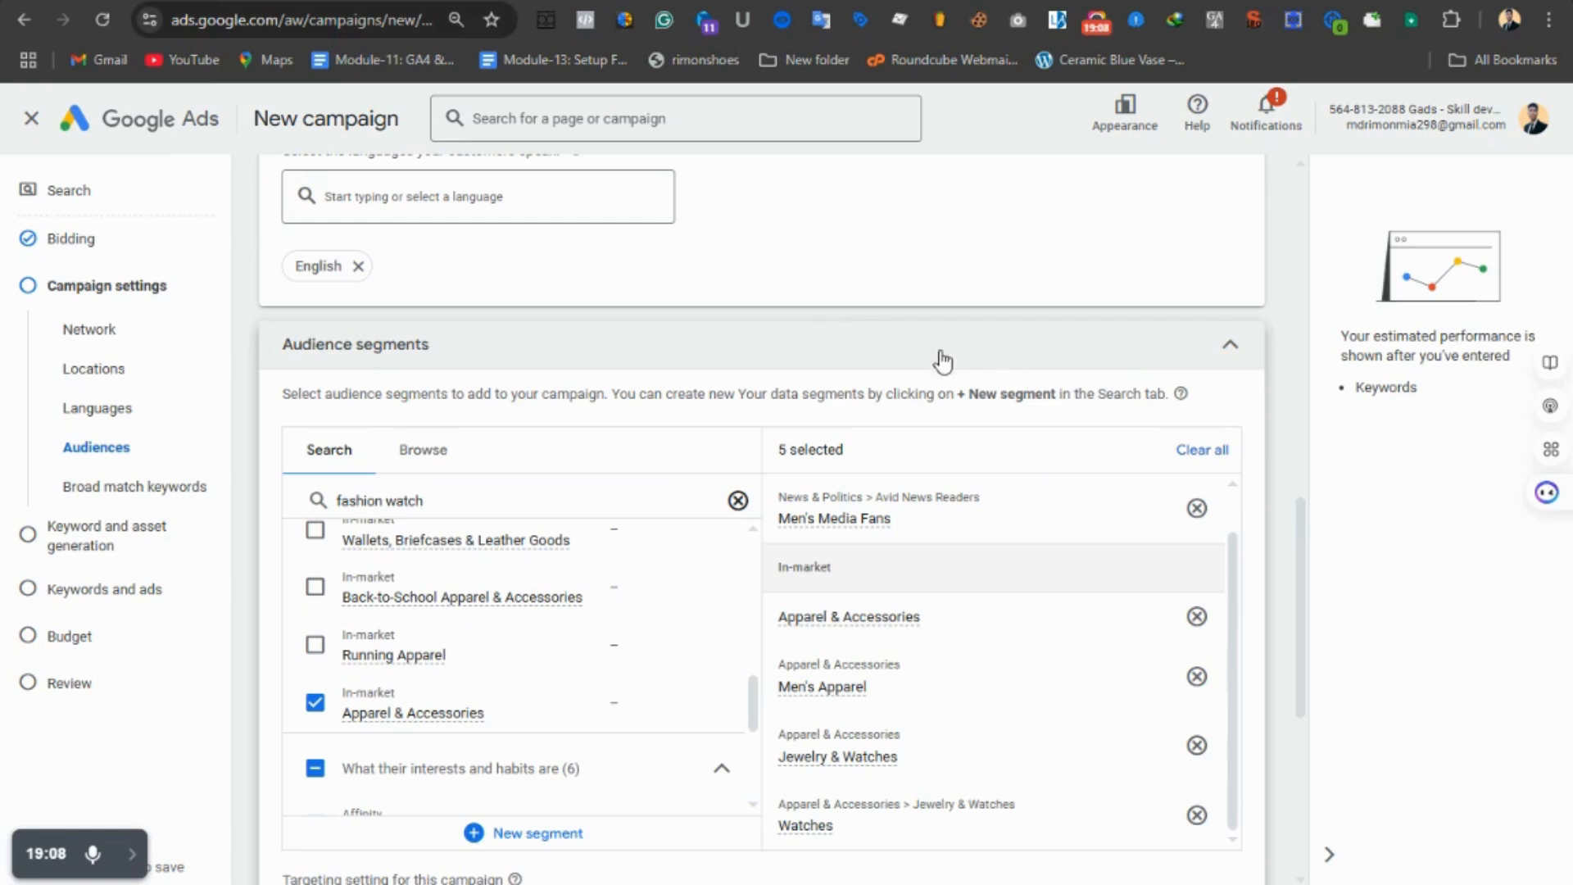
pyautogui.click(434, 464)
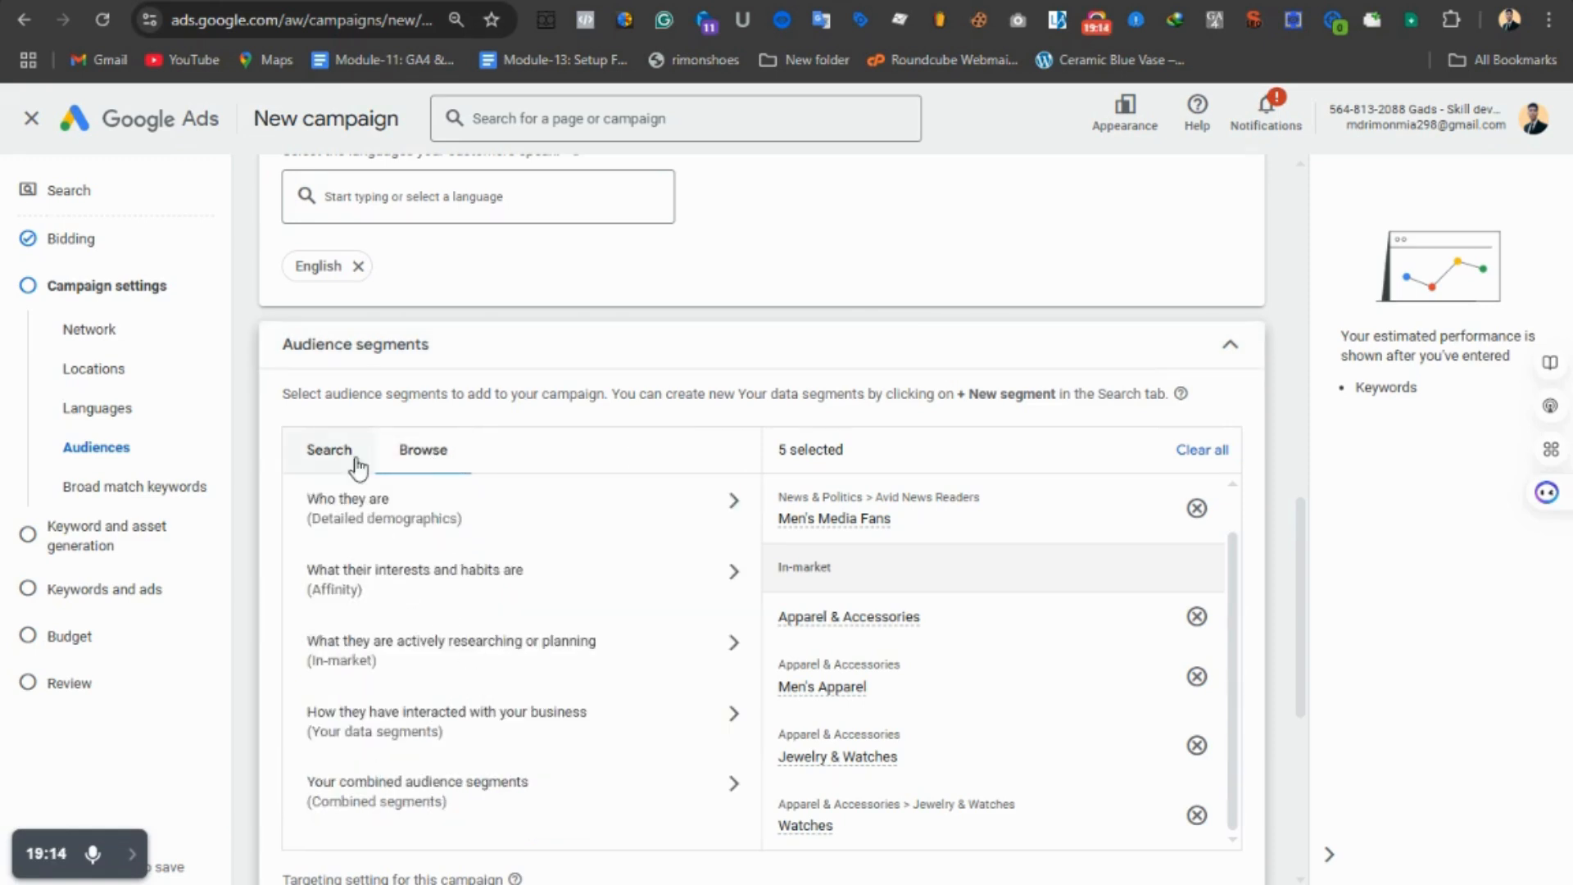
pyautogui.click(1193, 362)
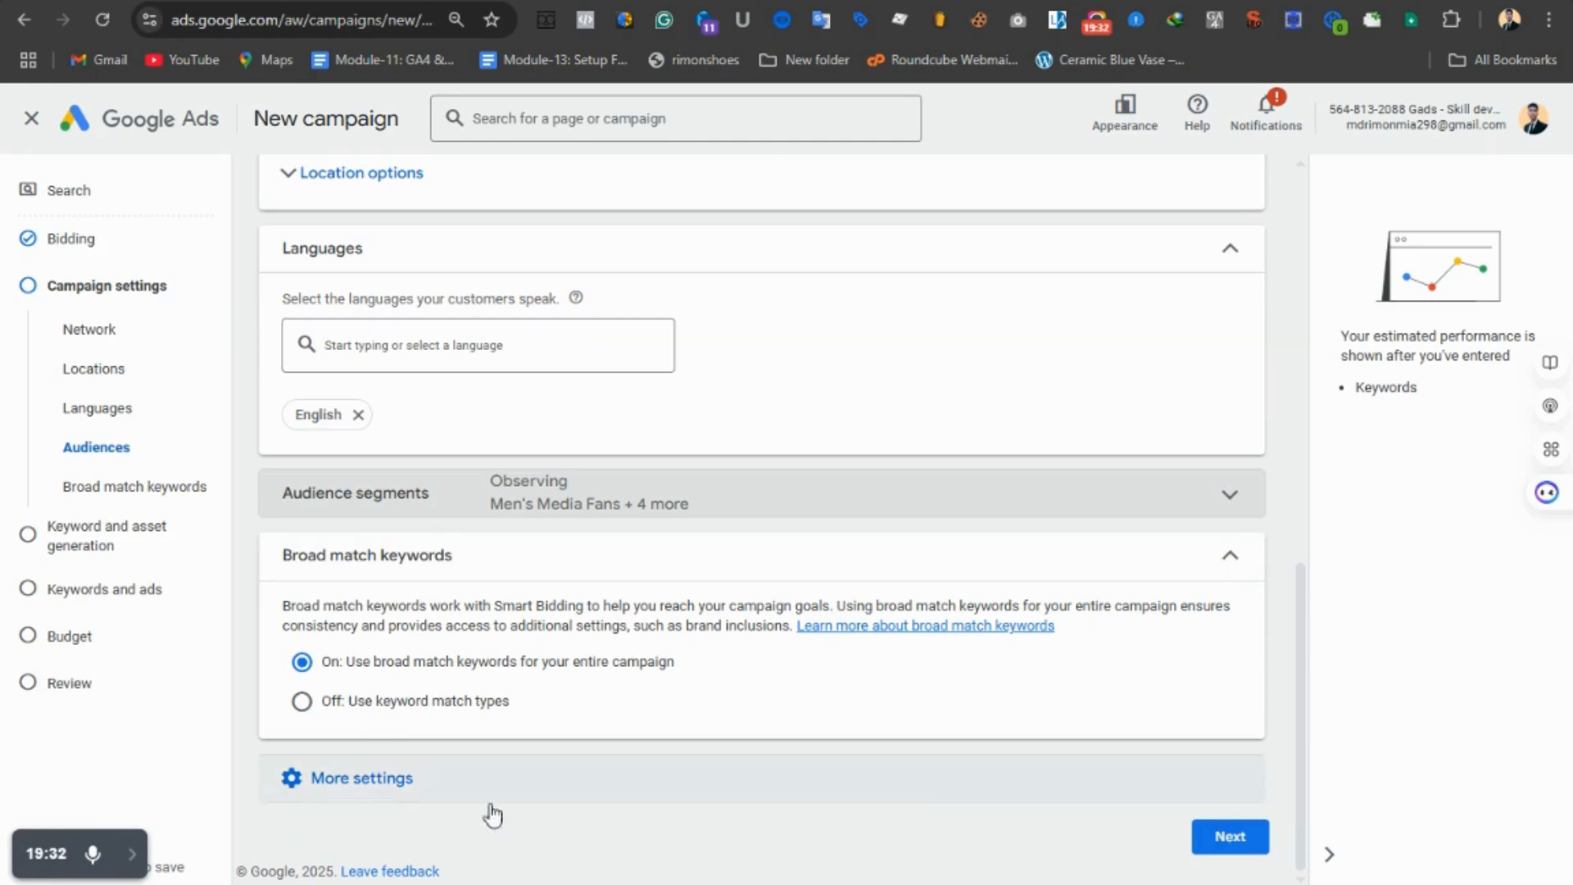
# - Set the campaign's end date to Mar 31, 2025 in the additional campaign settings
pyautogui.click(385, 782)
pyautogui.scroll(-3, 426, 762)
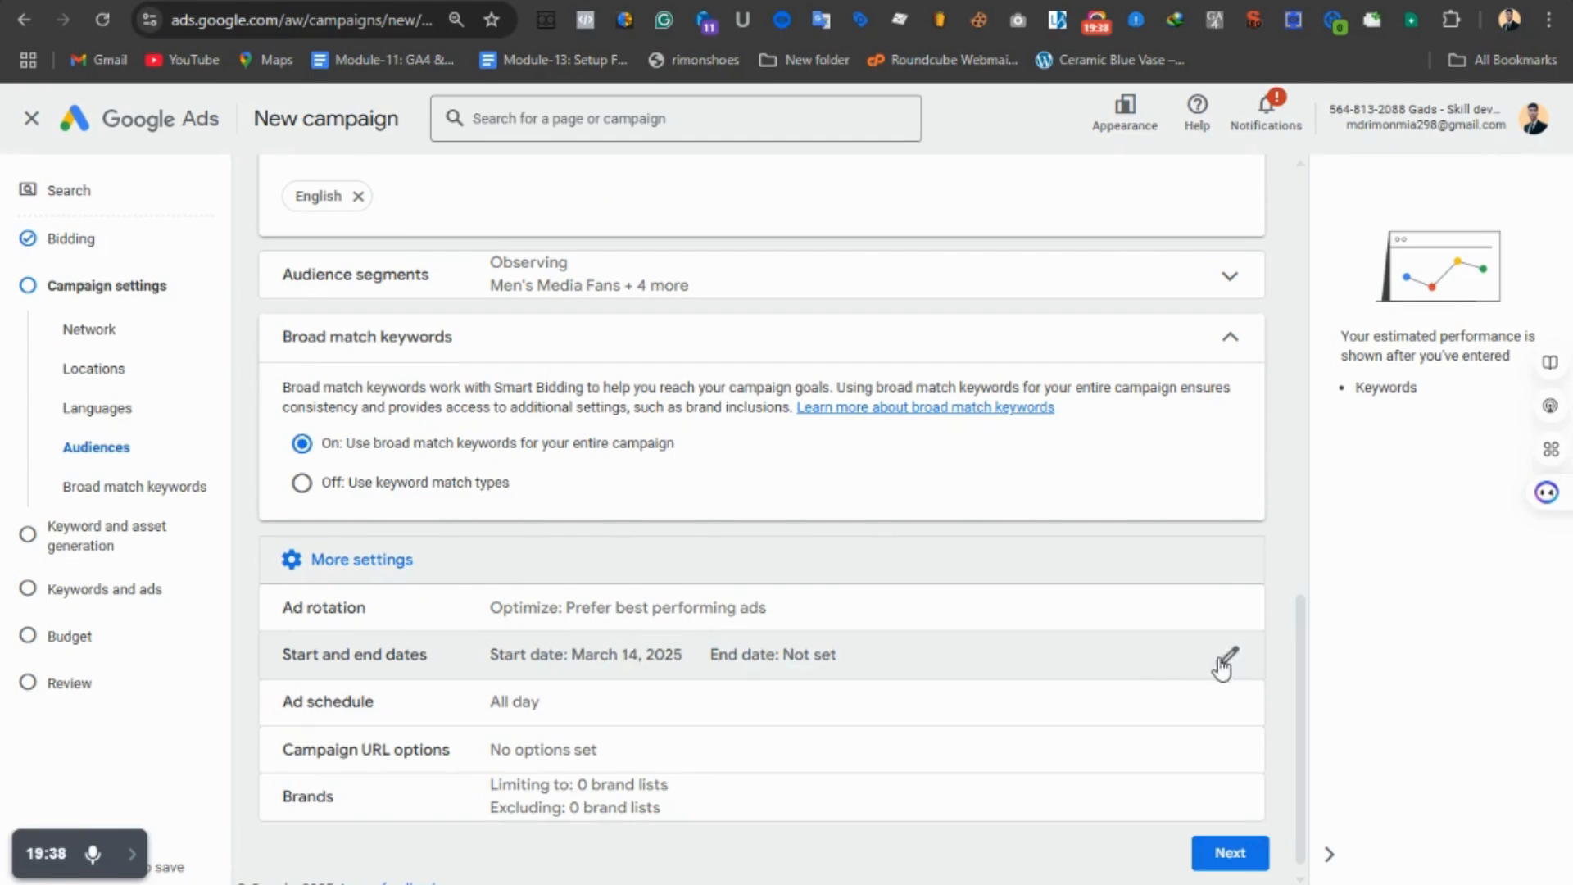
pyautogui.click(690, 684)
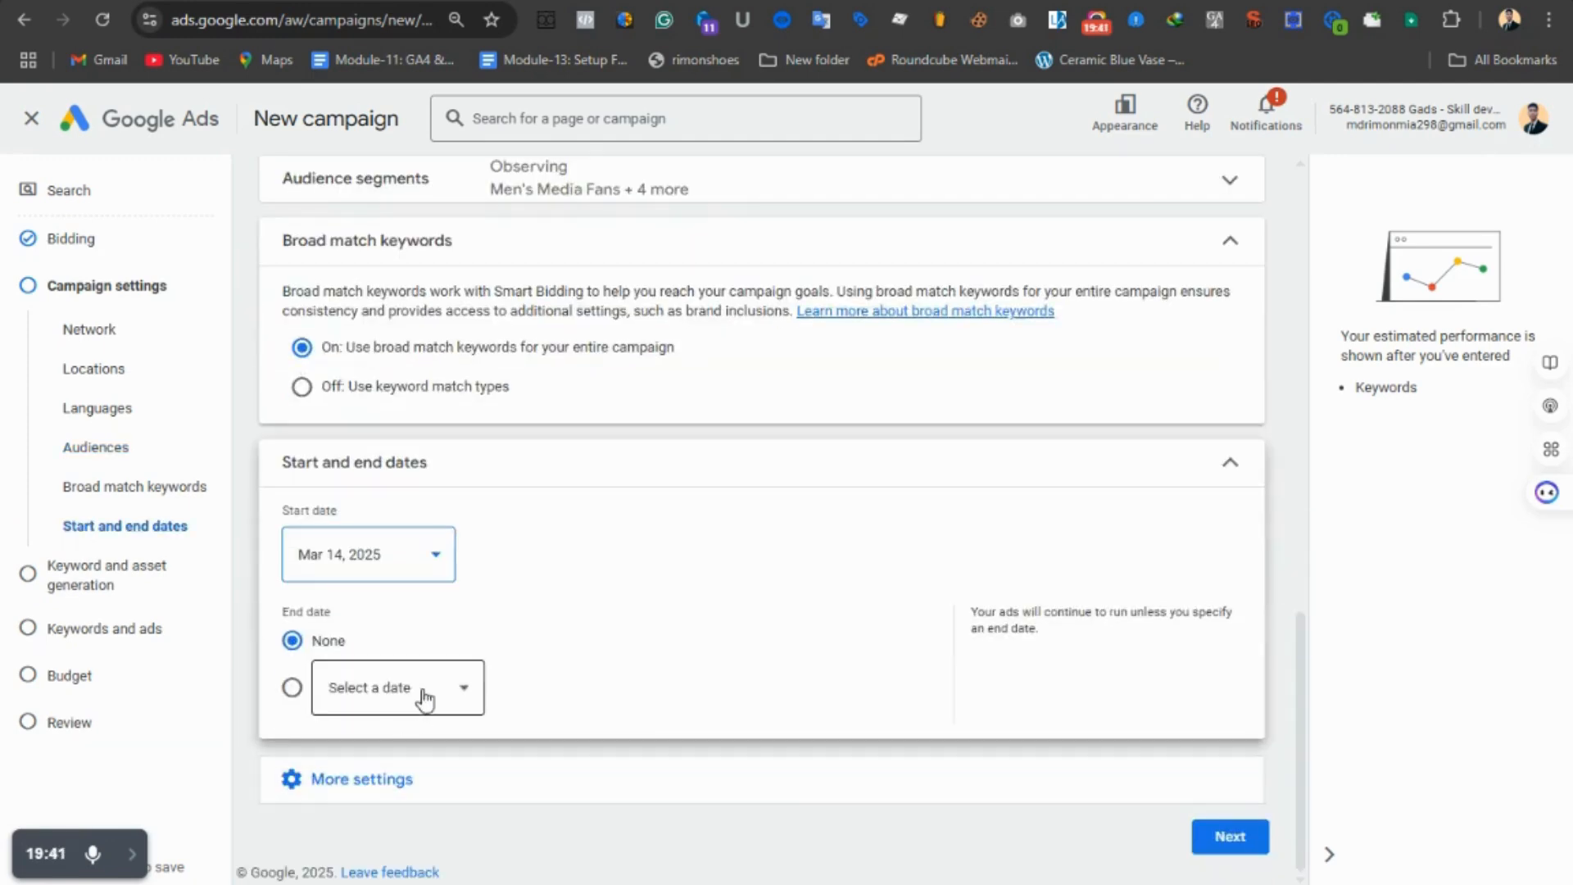
pyautogui.click(395, 695)
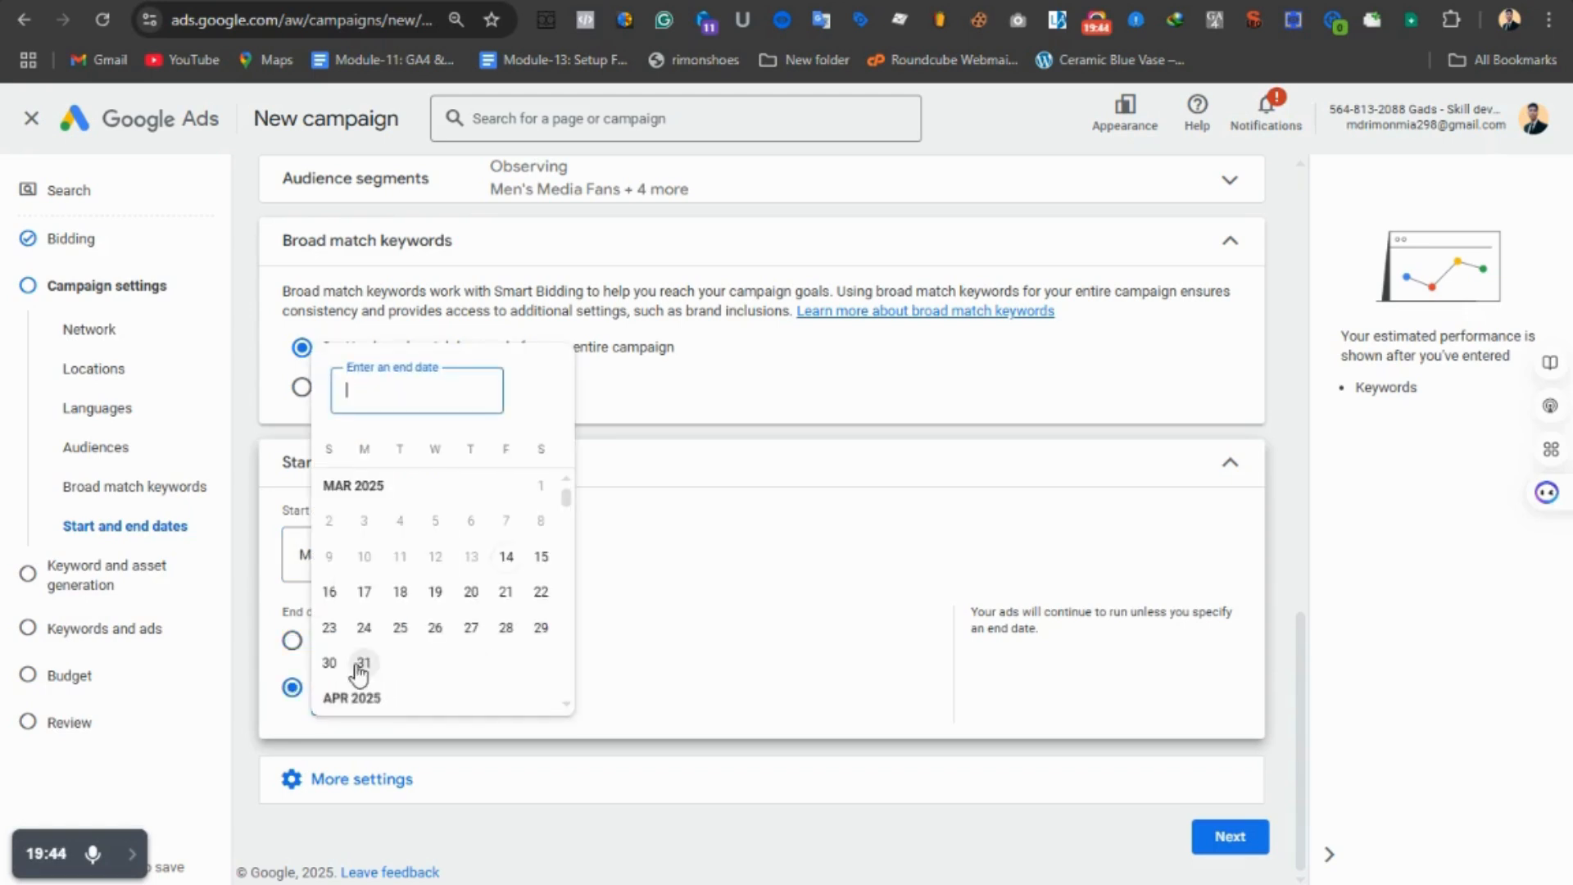
pyautogui.click(362, 663)
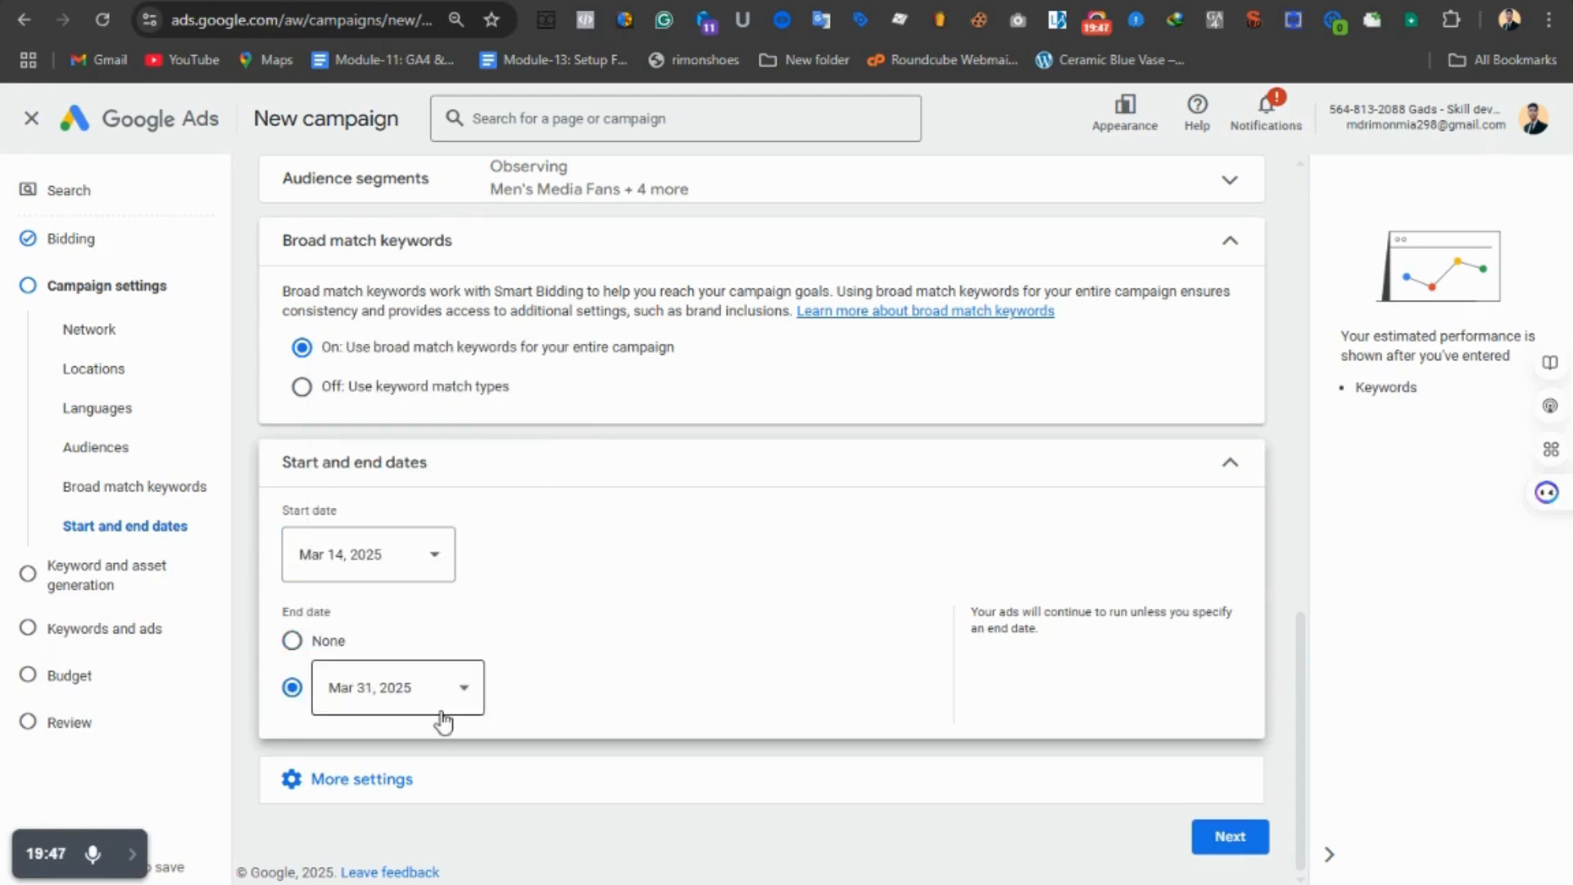
# - Open the campaign's ad schedule and set the start time for all days to 06:00
pyautogui.click(401, 785)
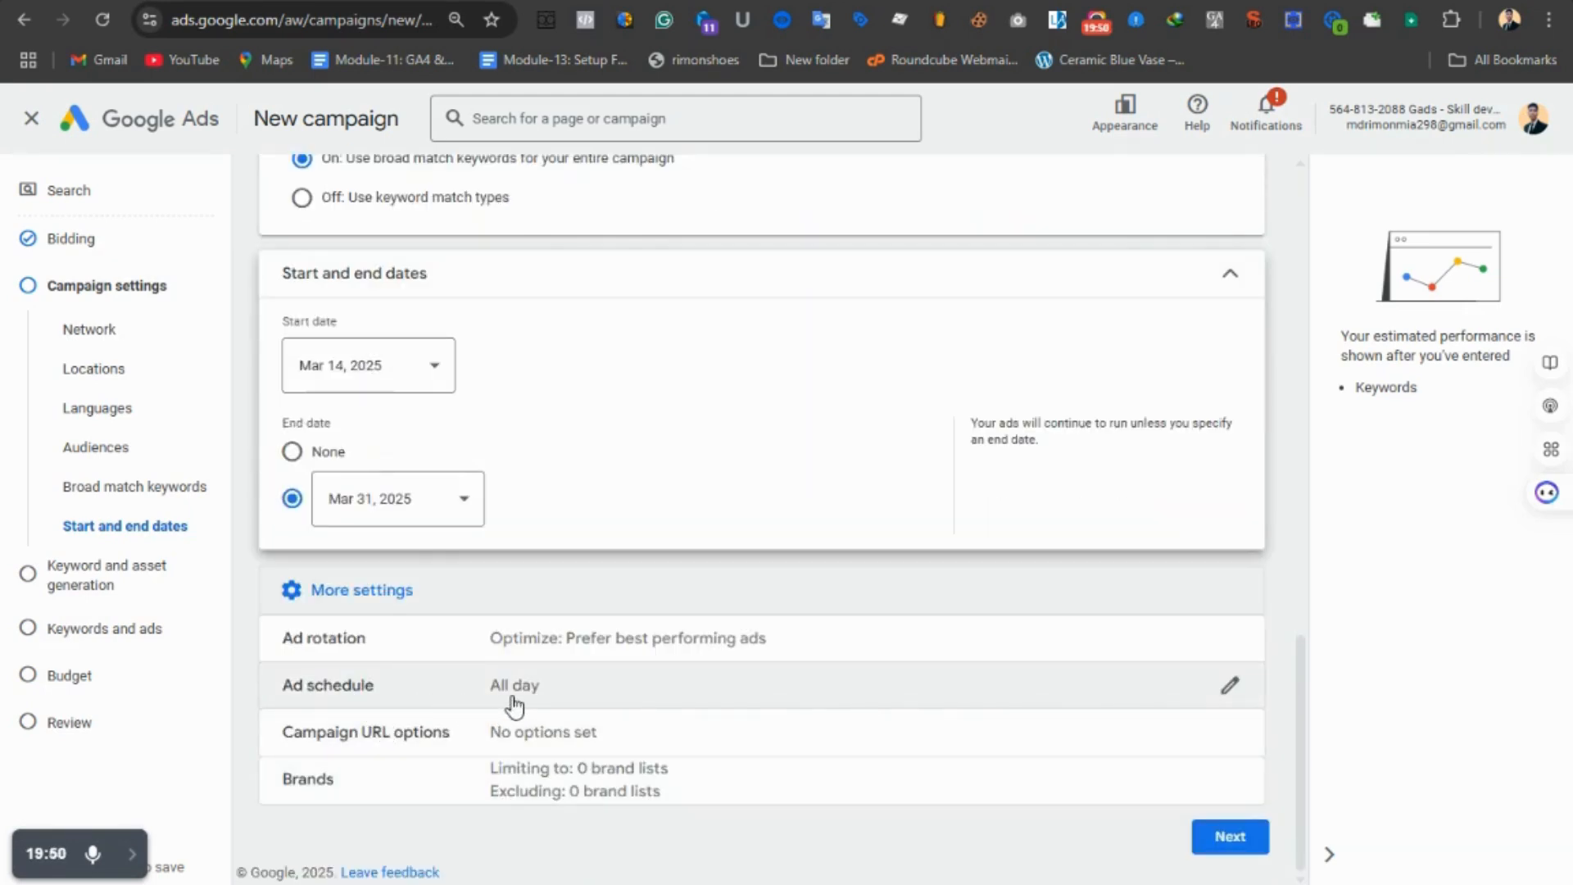
pyautogui.click(514, 703)
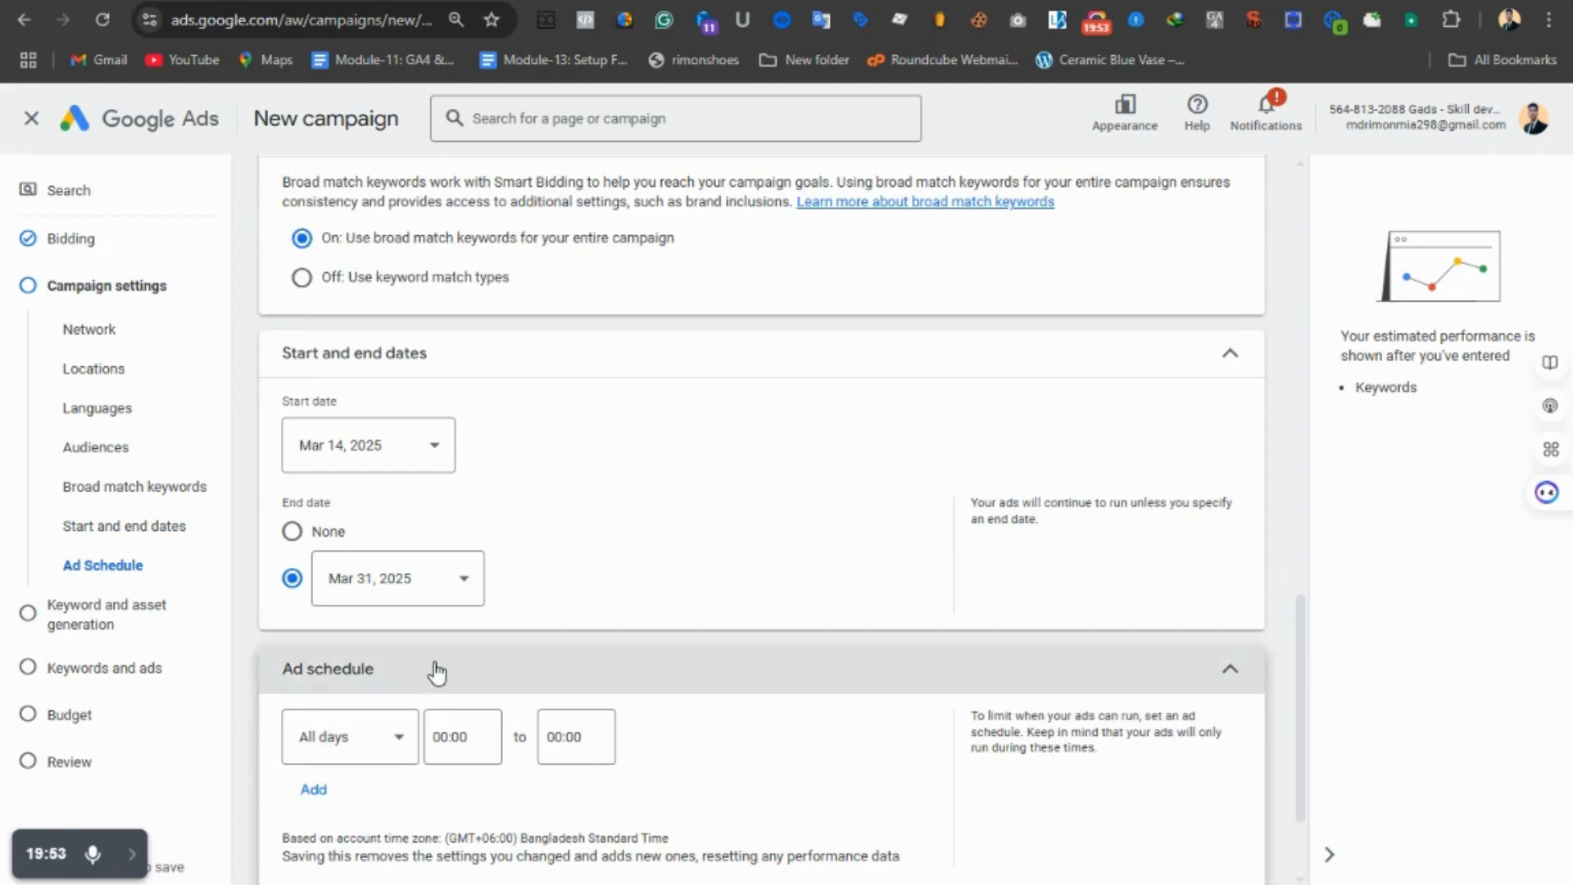
pyautogui.click(385, 747)
pyautogui.click(490, 693)
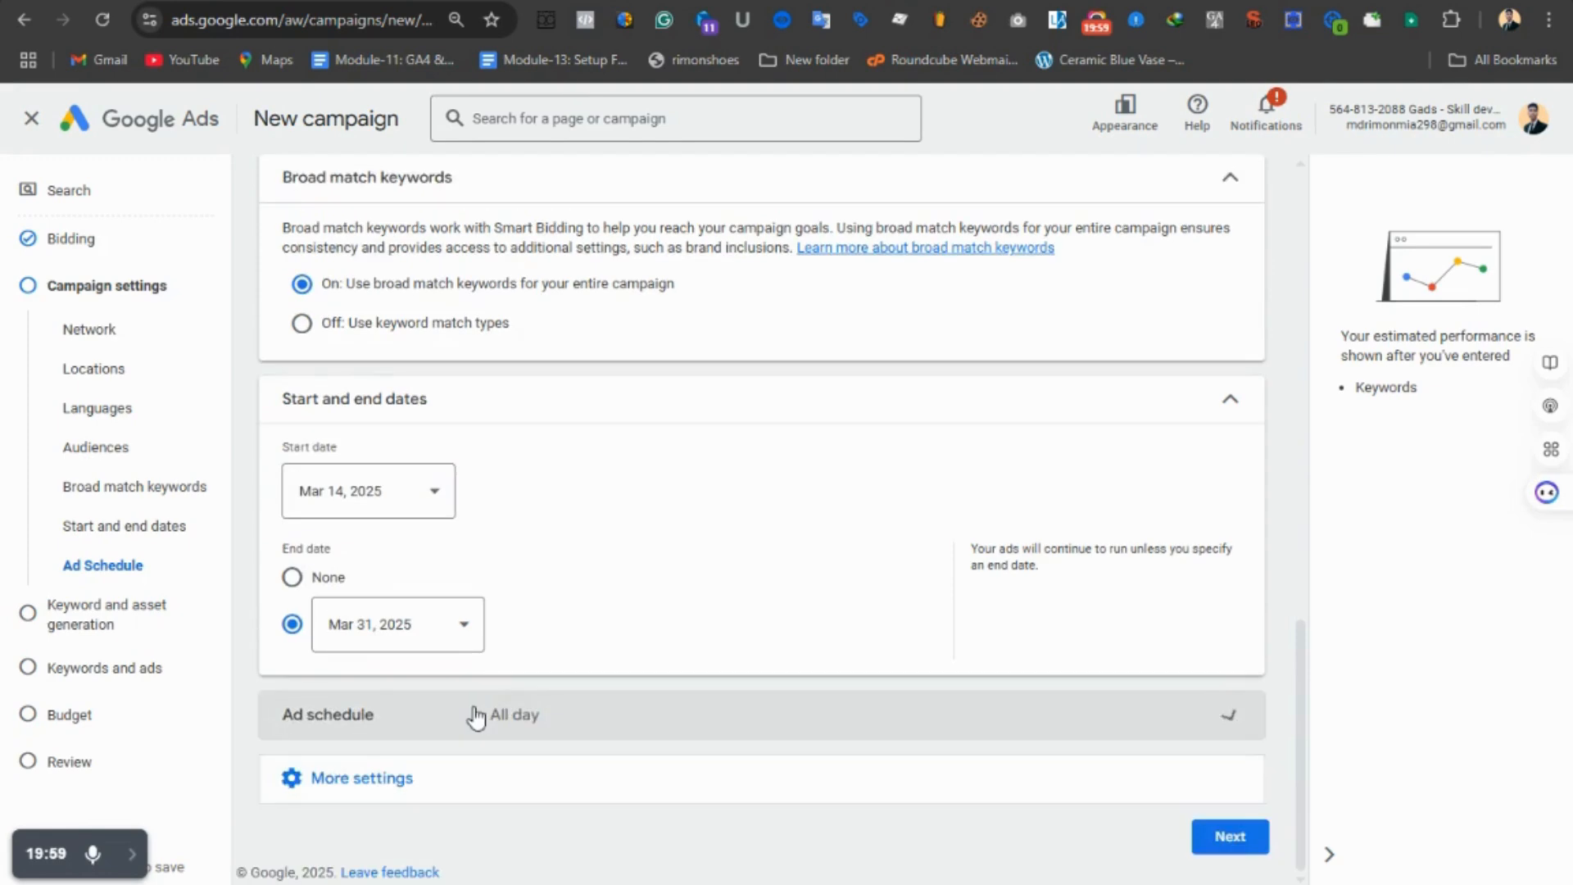
pyautogui.click(474, 709)
pyautogui.click(467, 739)
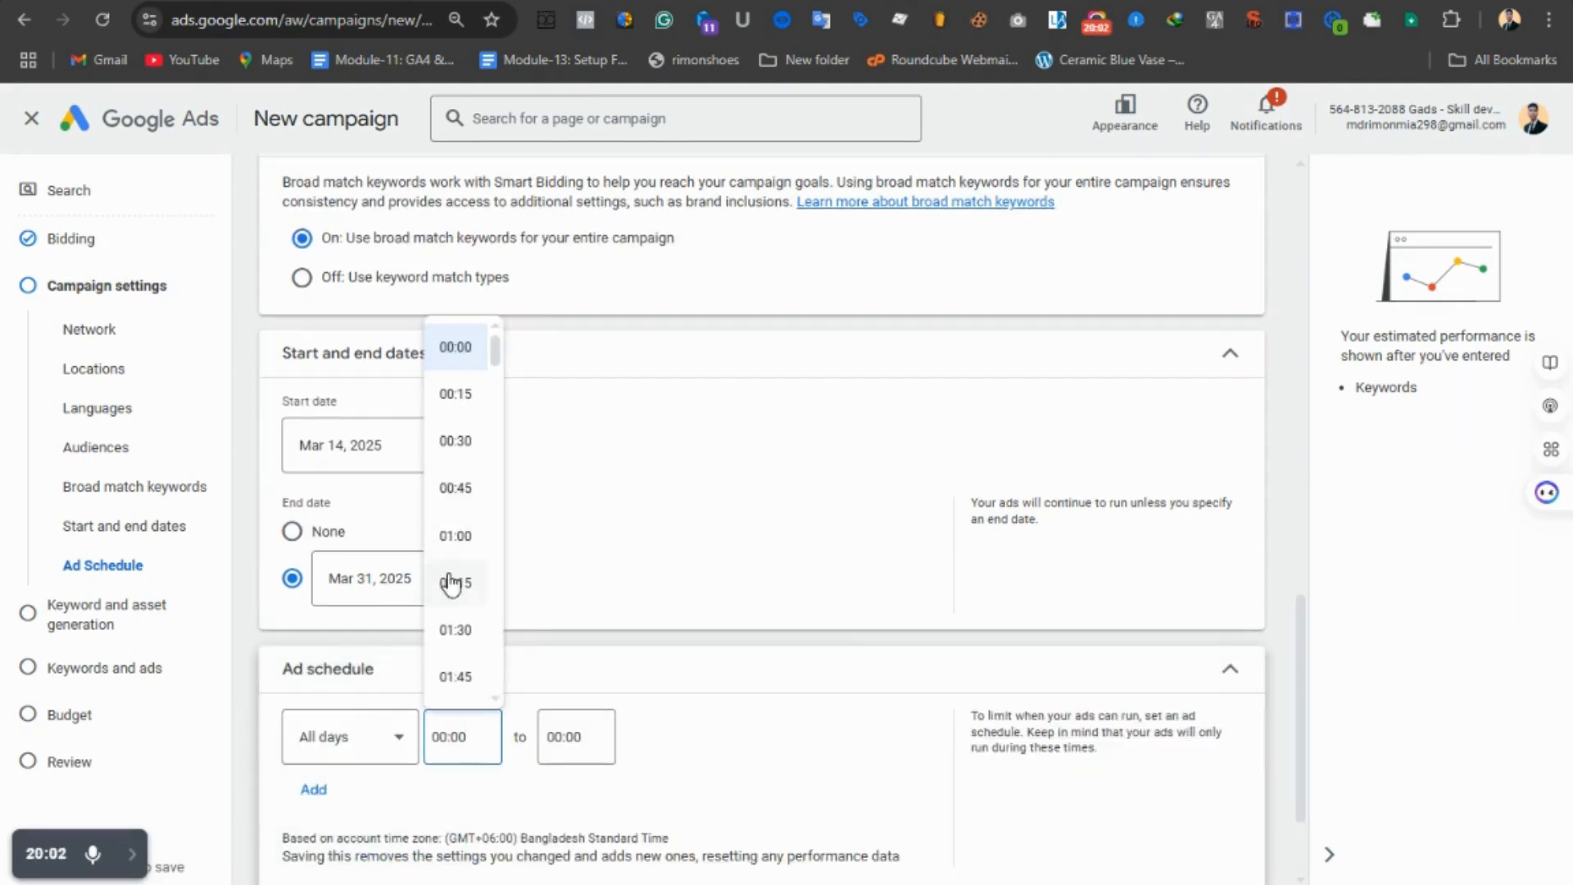
pyautogui.scroll(-3, 463, 492)
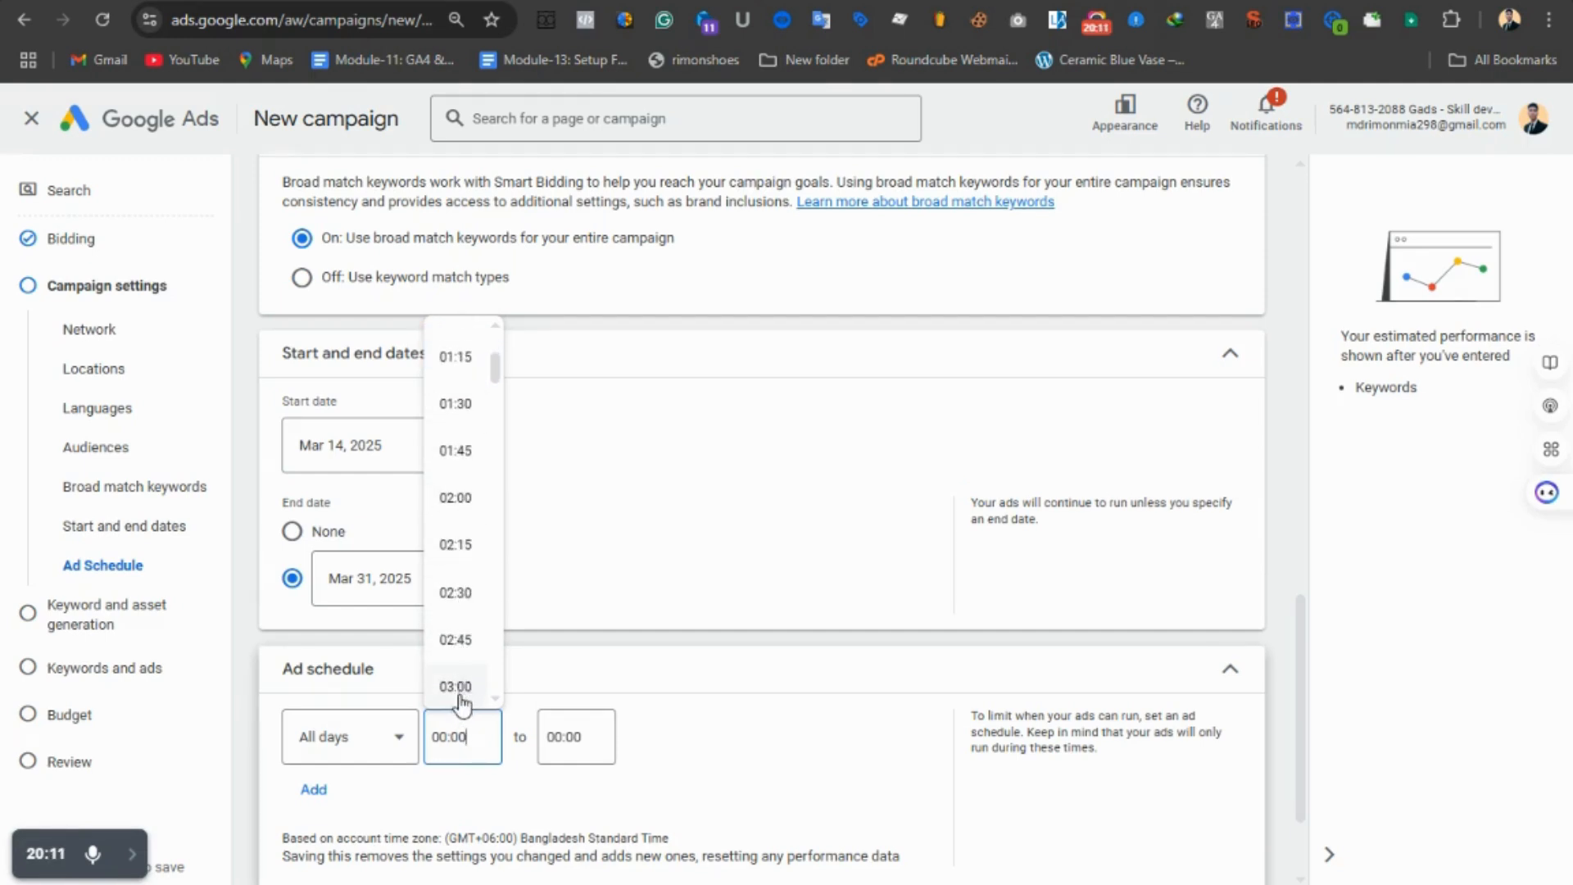
pyautogui.scroll(-4, 460, 697)
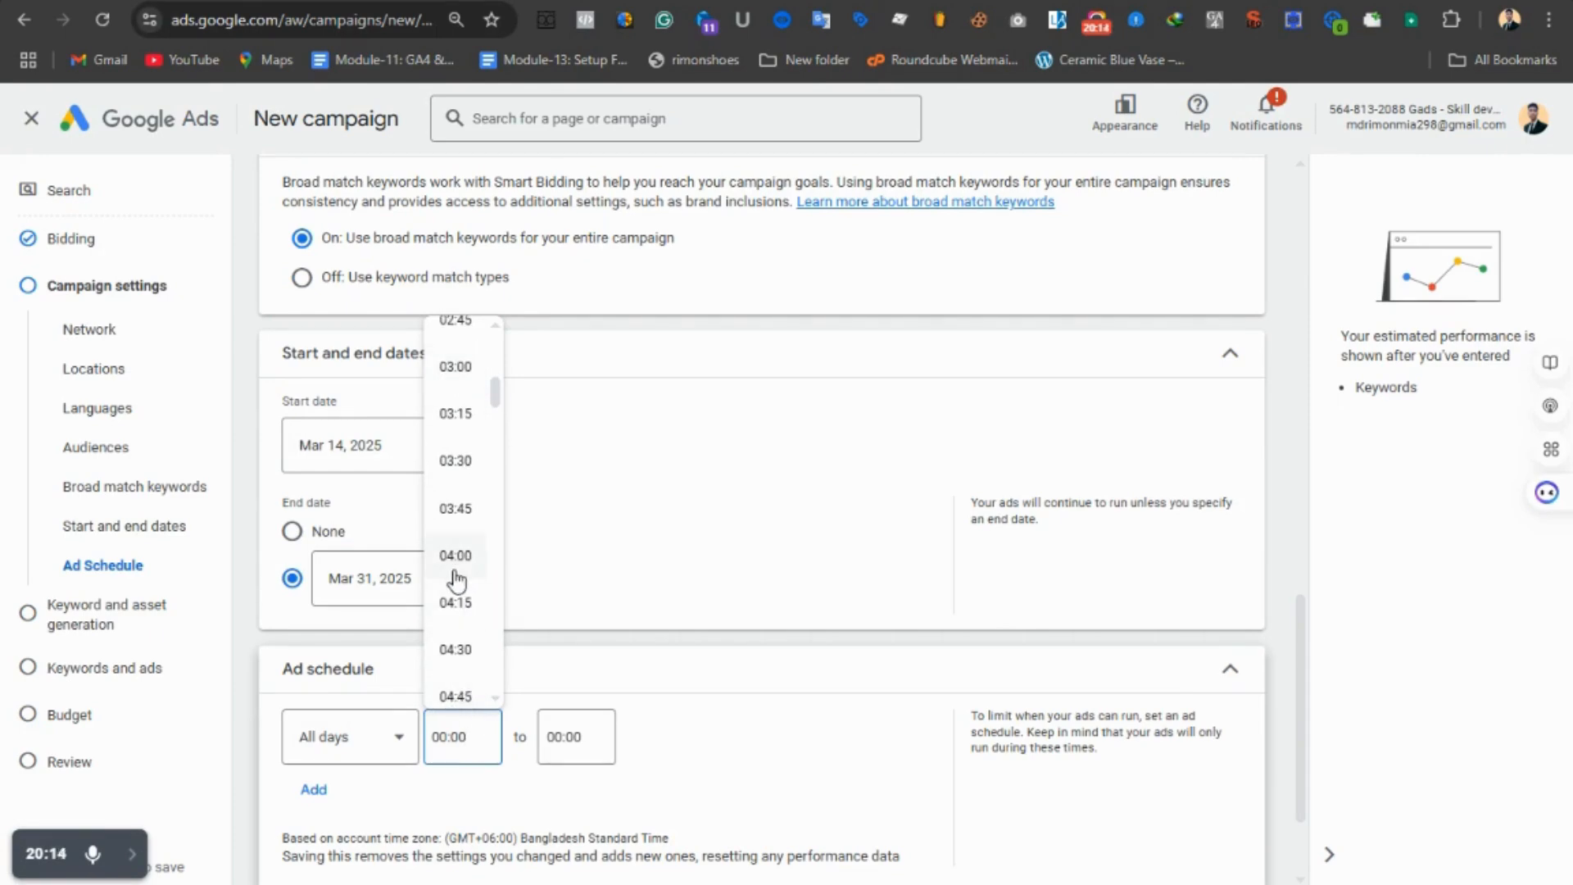
pyautogui.scroll(1, 460, 544)
pyautogui.scroll(-3, 461, 557)
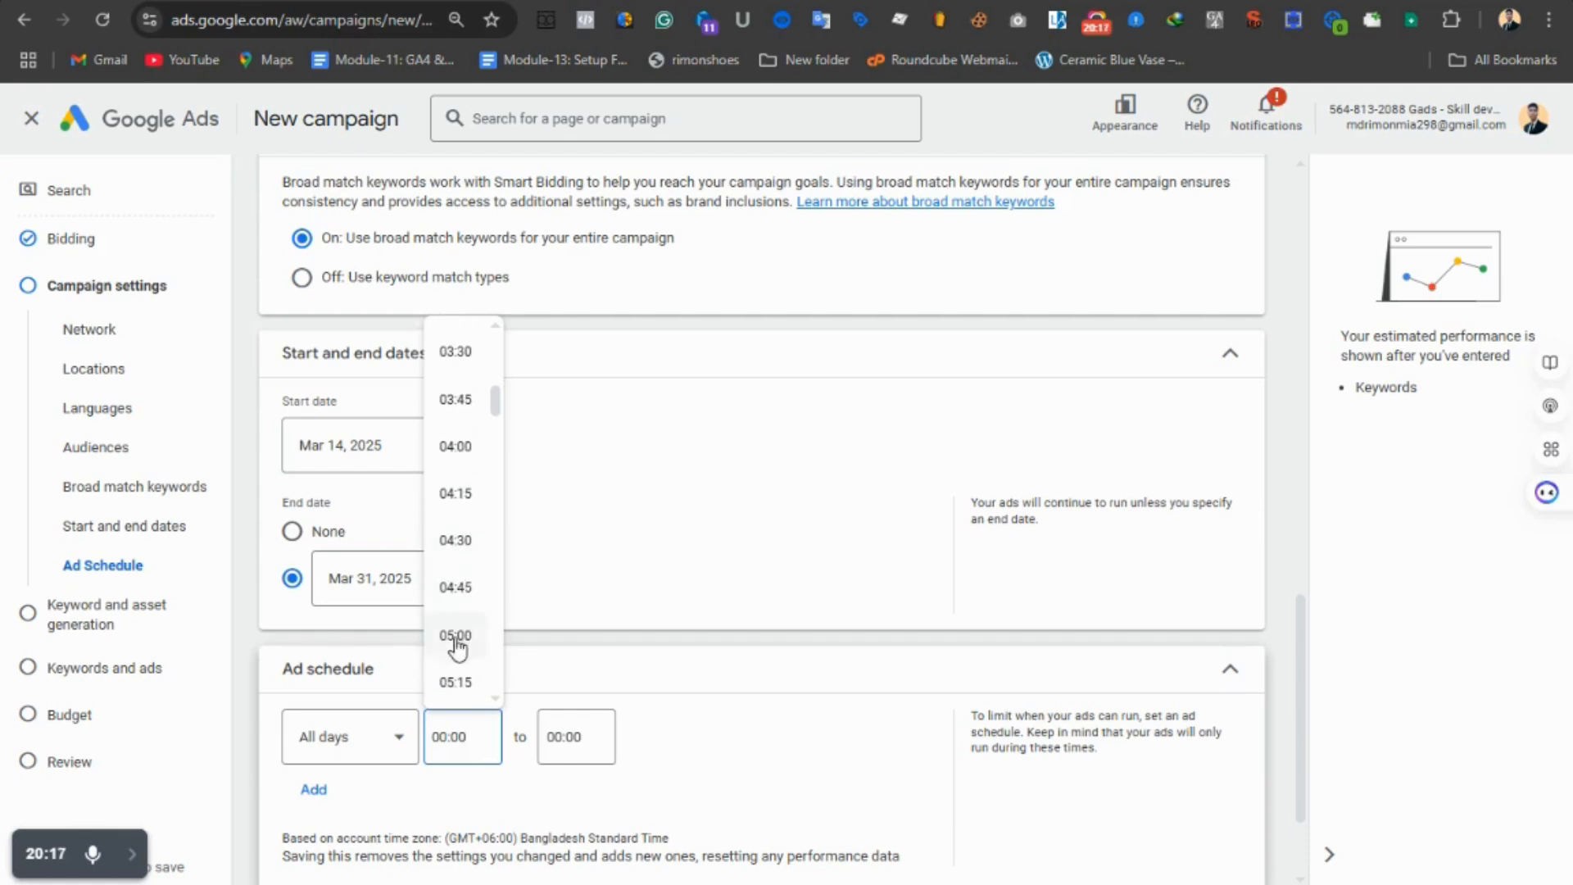
pyautogui.scroll(-3, 465, 692)
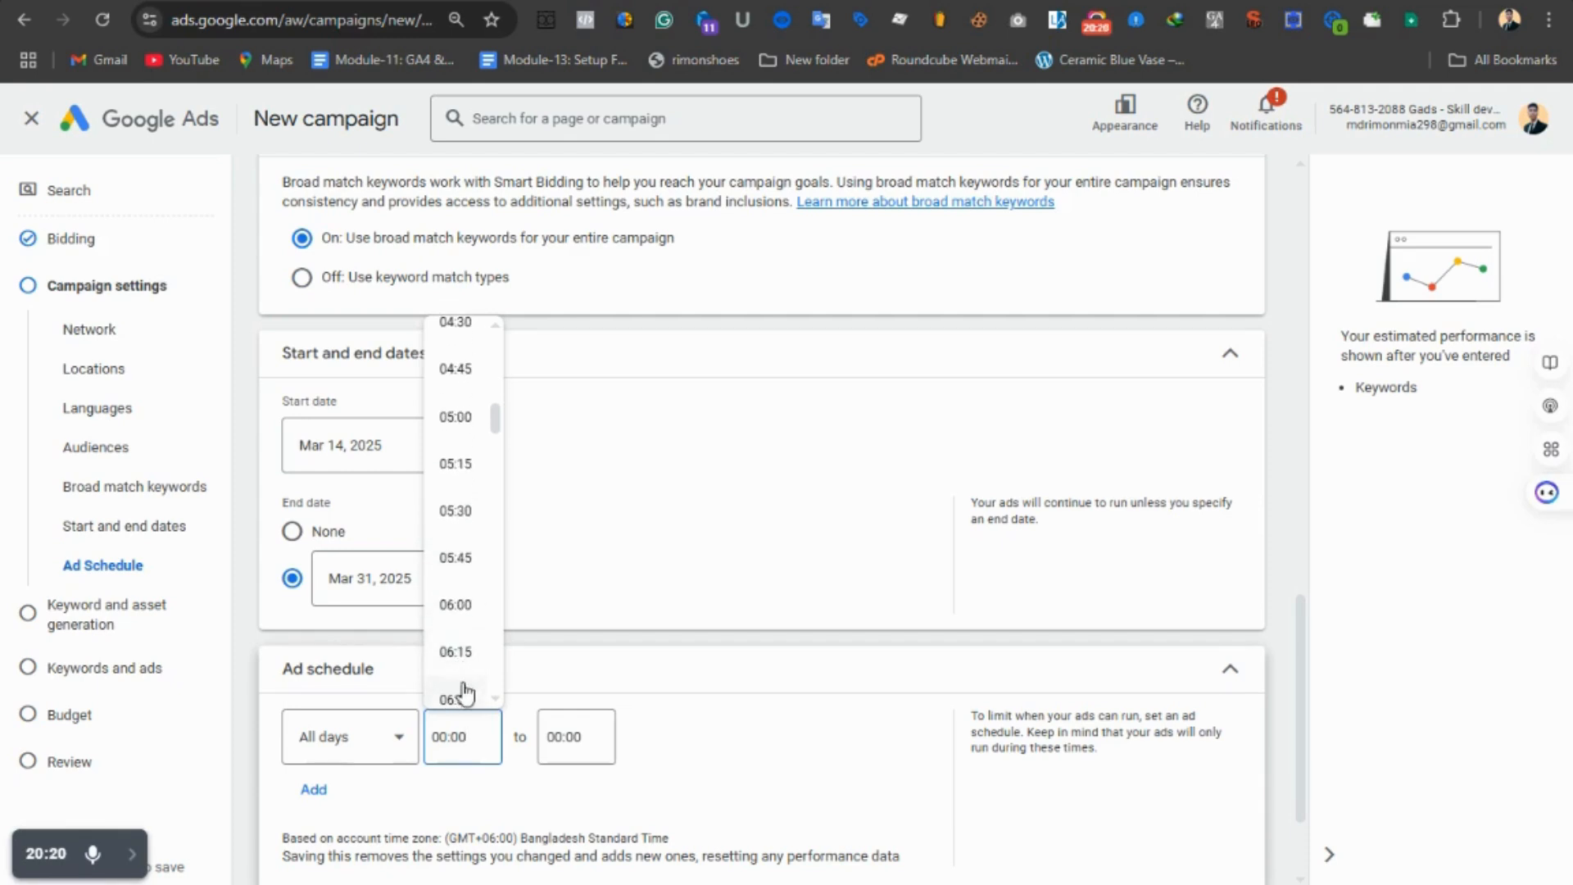
pyautogui.click(459, 605)
# - Set the ad schedule's end time for all days to 20:30
pyautogui.click(565, 737)
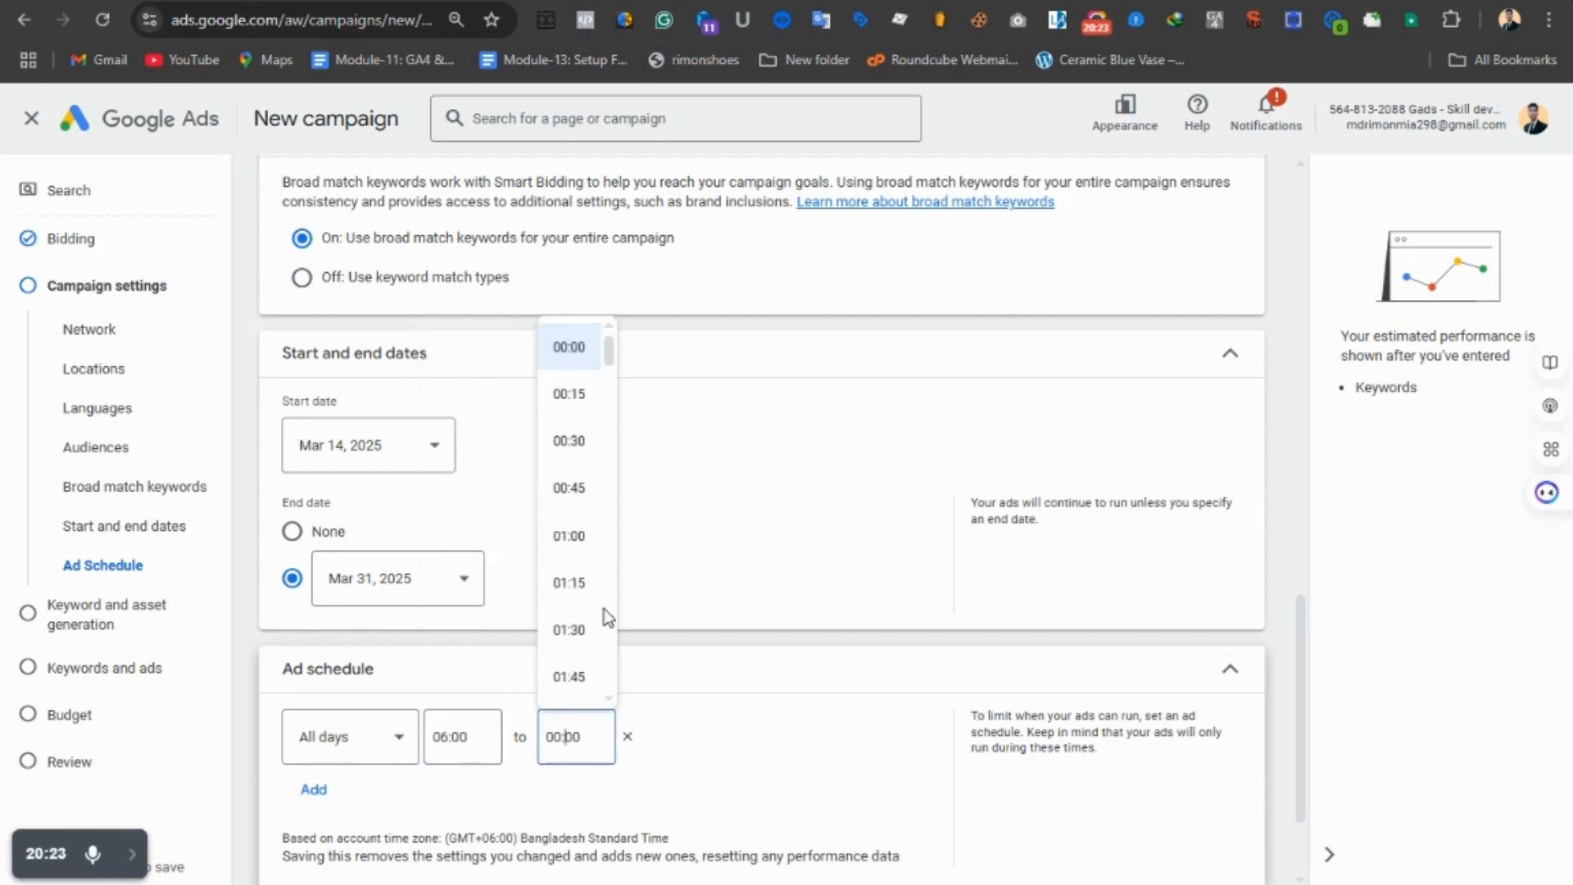
pyautogui.scroll(-15, 603, 614)
pyautogui.scroll(-20, 603, 620)
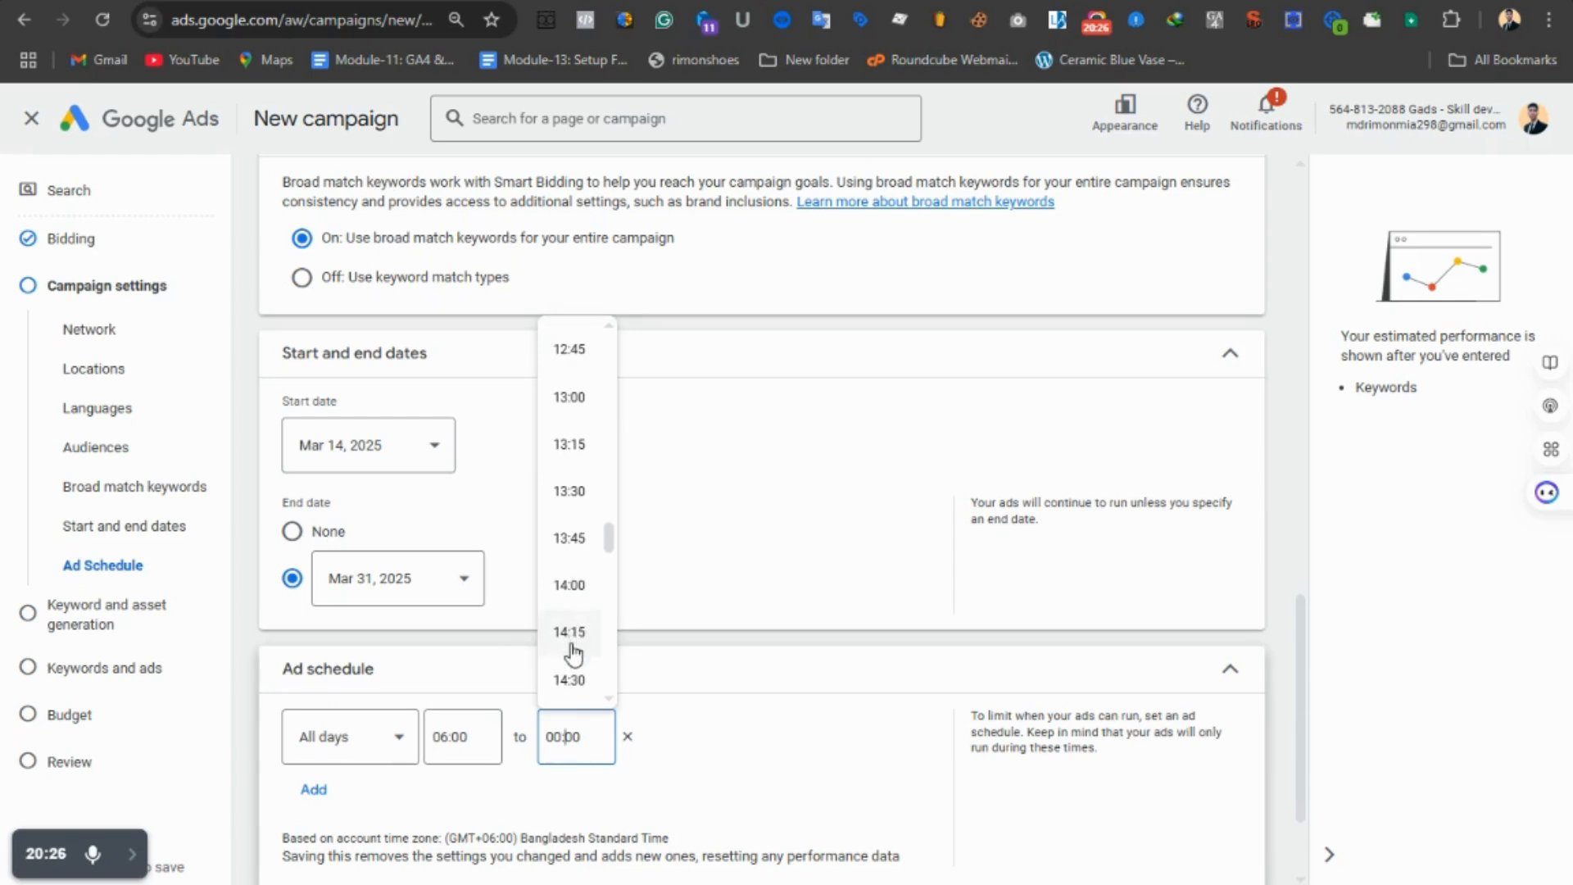
pyautogui.scroll(-10, 576, 680)
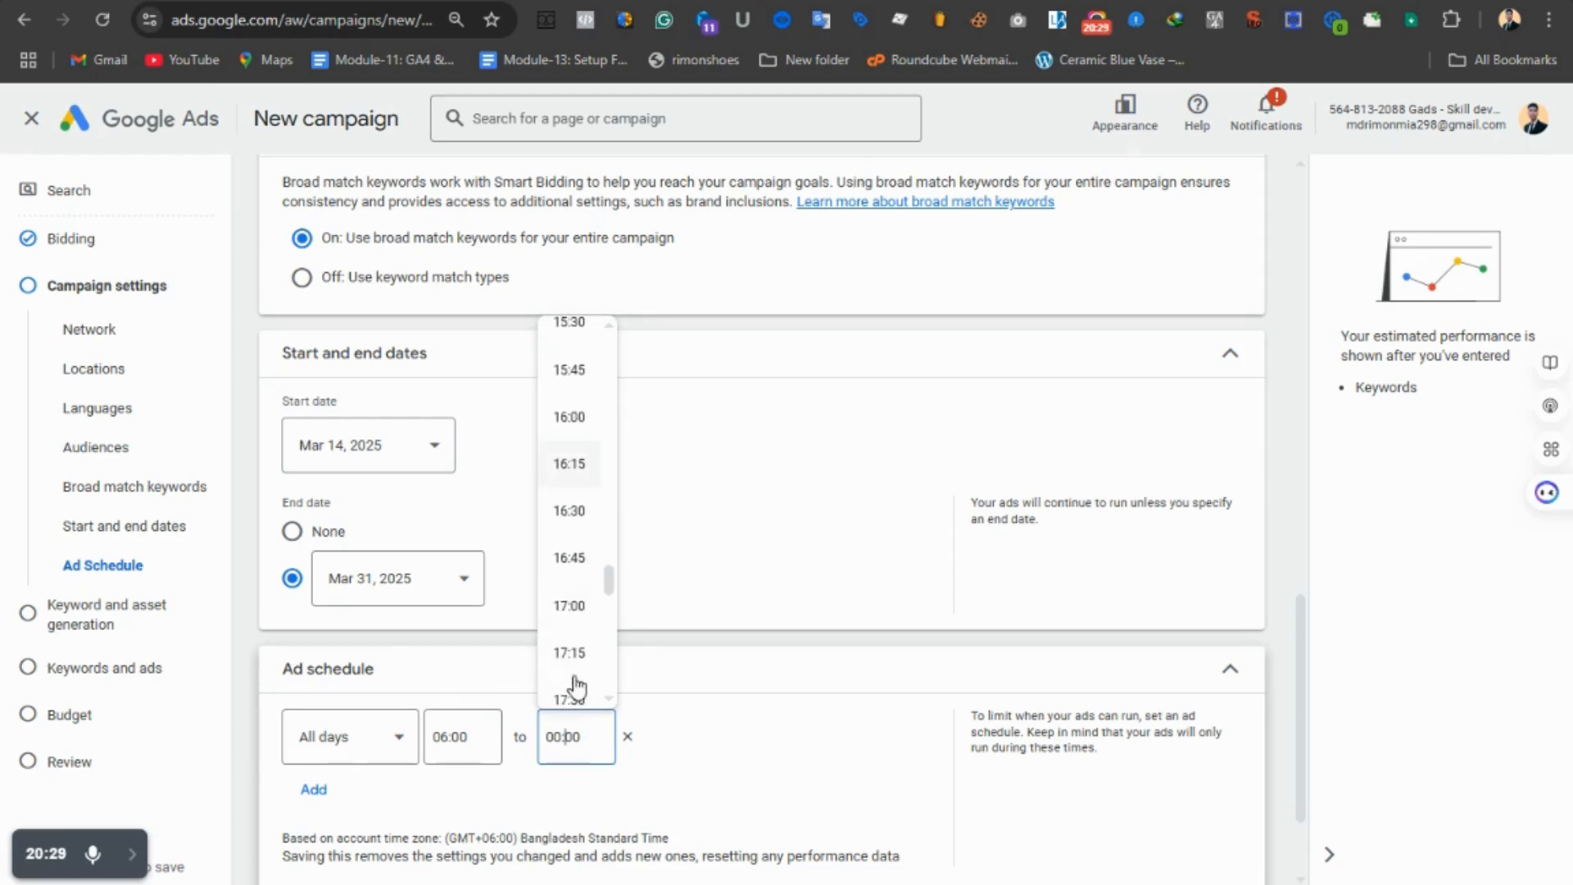
pyautogui.scroll(-6, 576, 680)
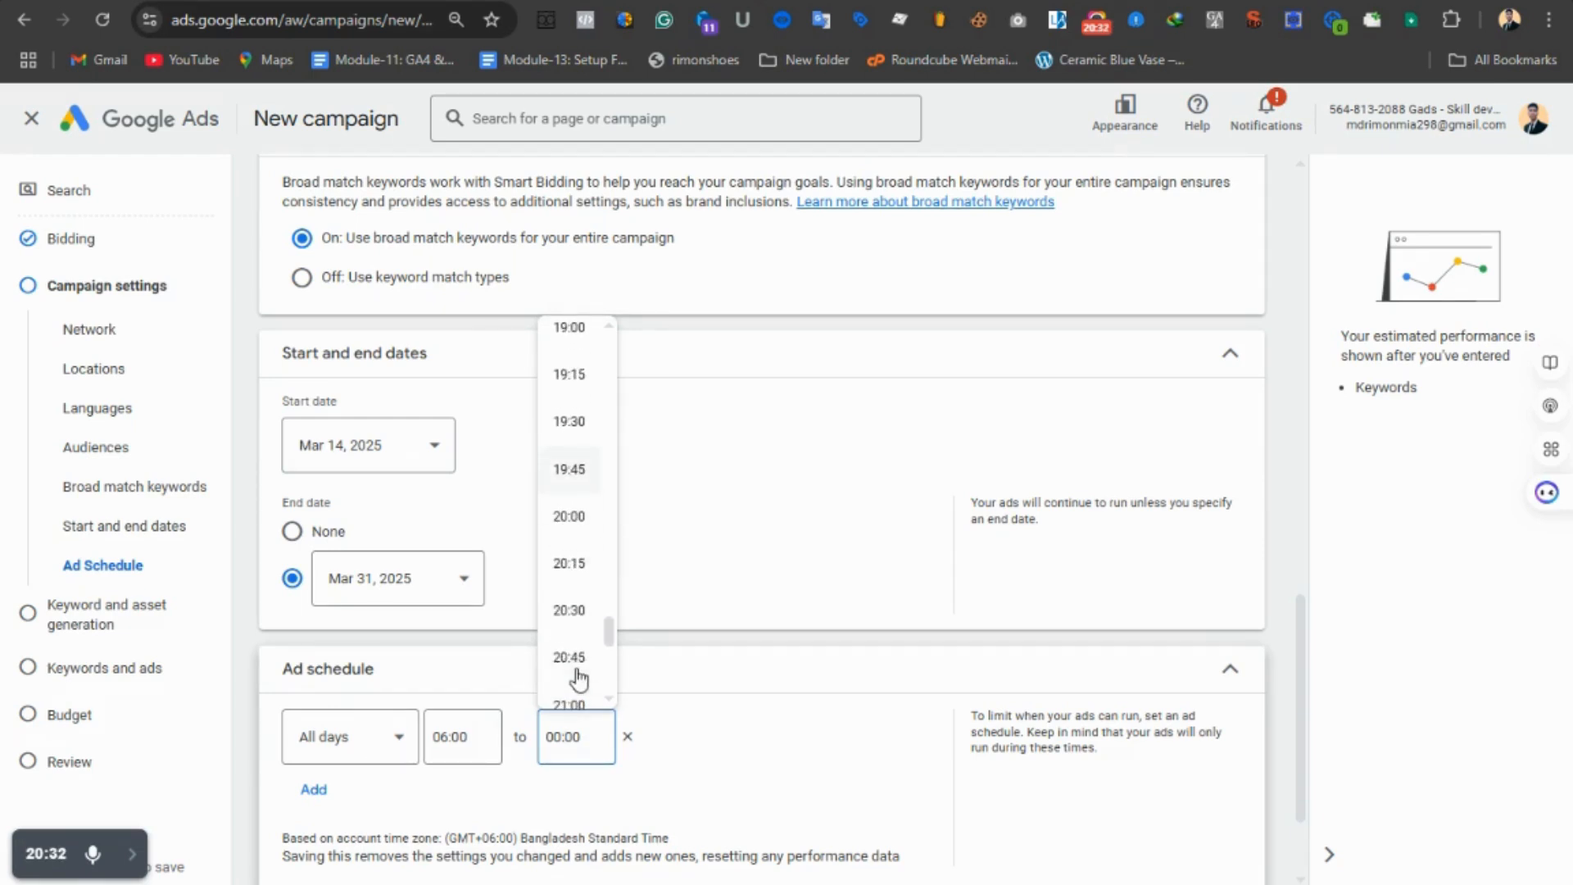
pyautogui.click(564, 616)
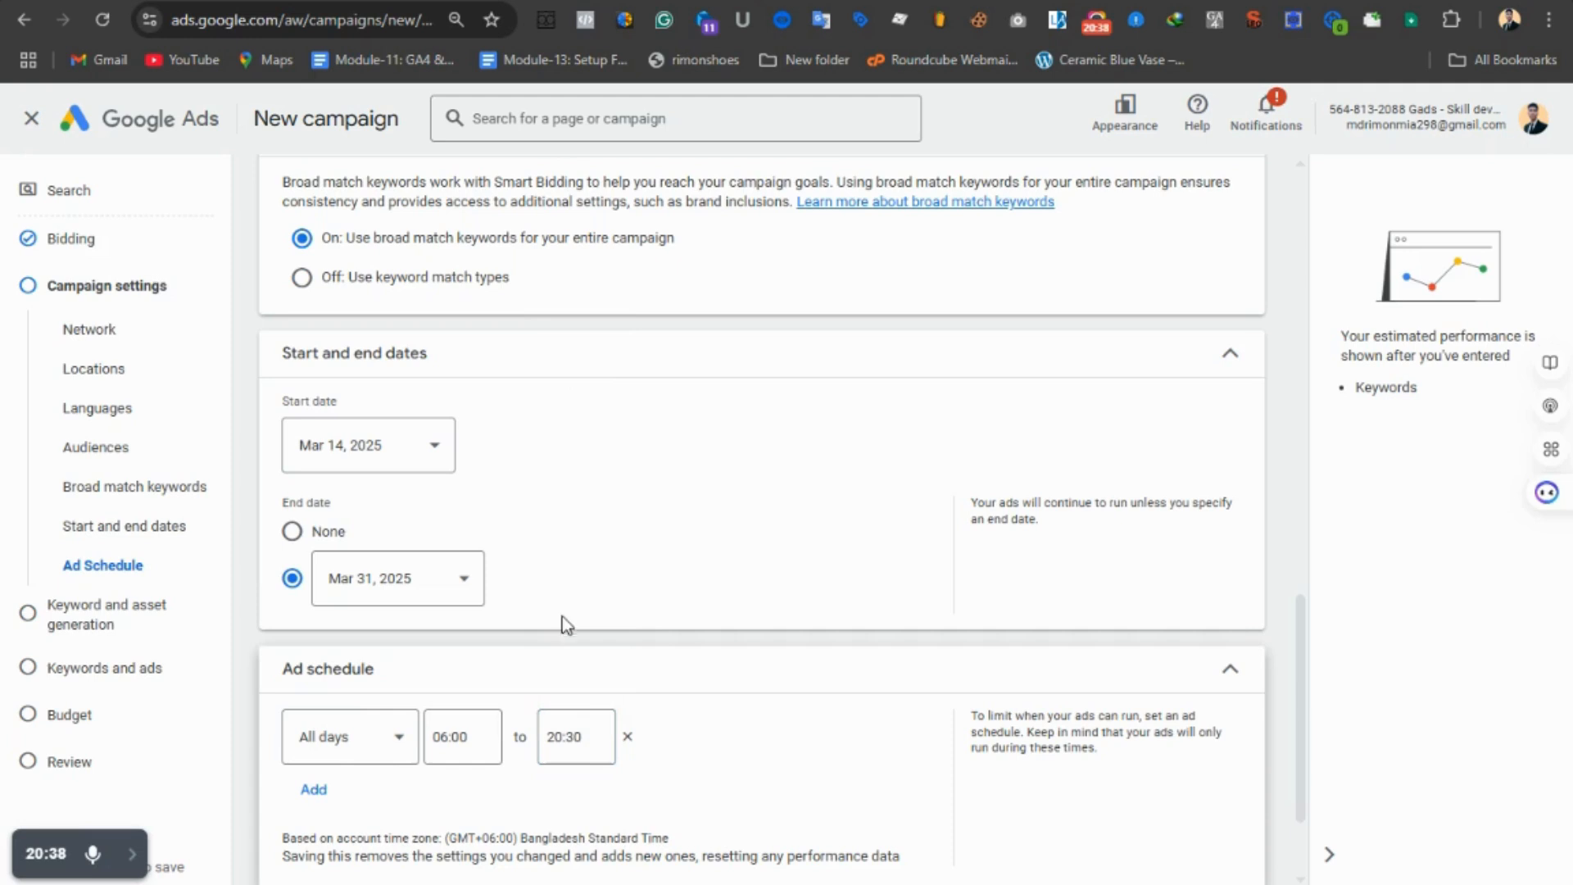
# - Change the ad schedule's end time for all days to 22:00
pyautogui.click(588, 711)
pyautogui.scroll(-2, 587, 692)
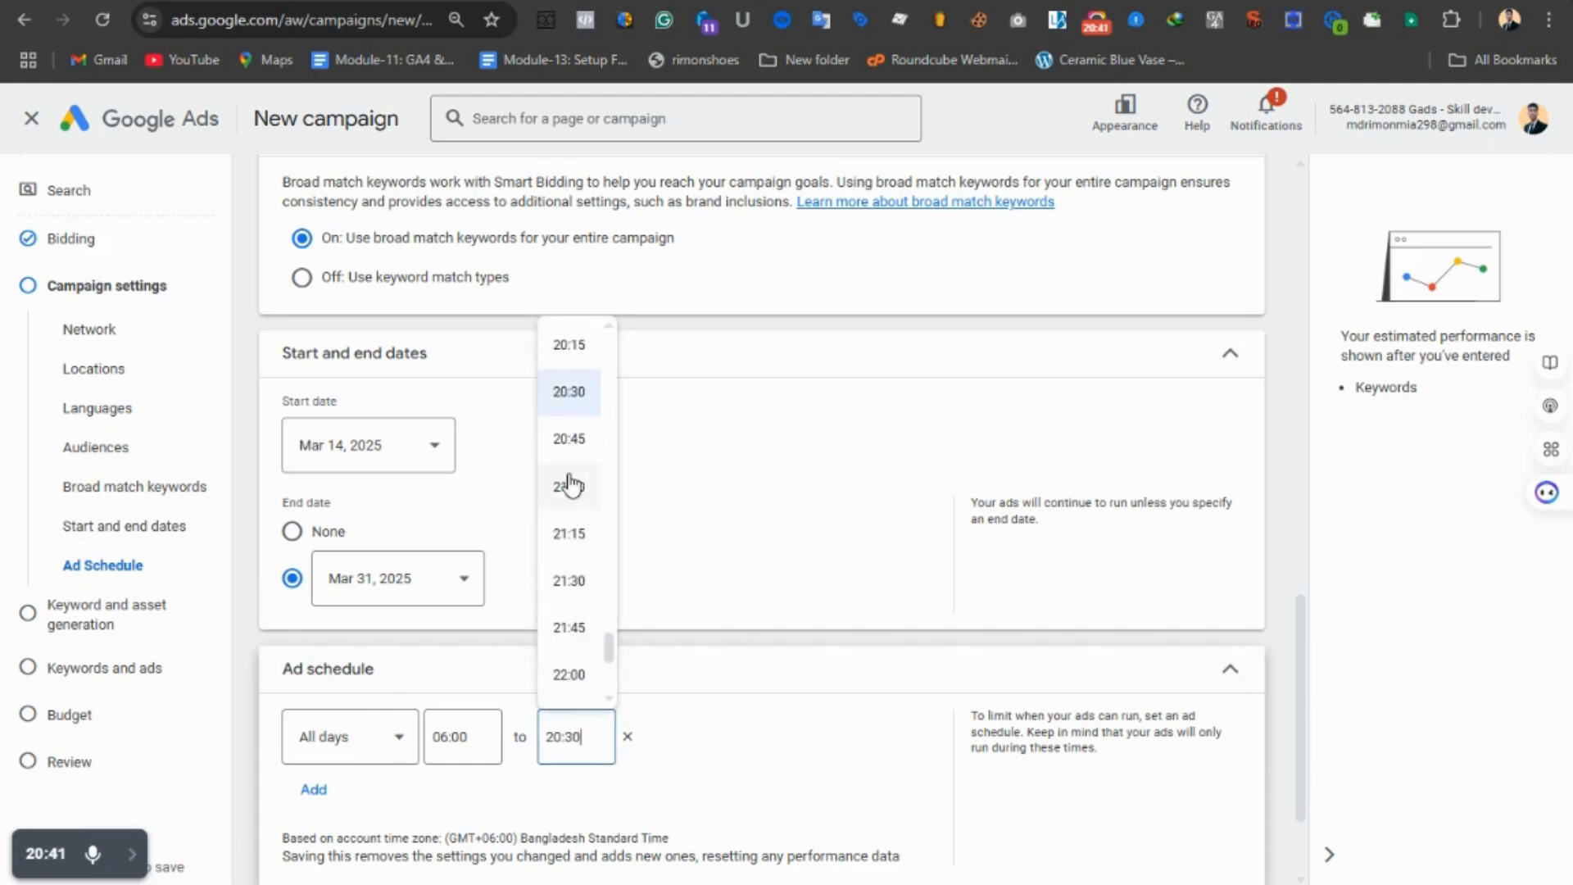
pyautogui.click(564, 675)
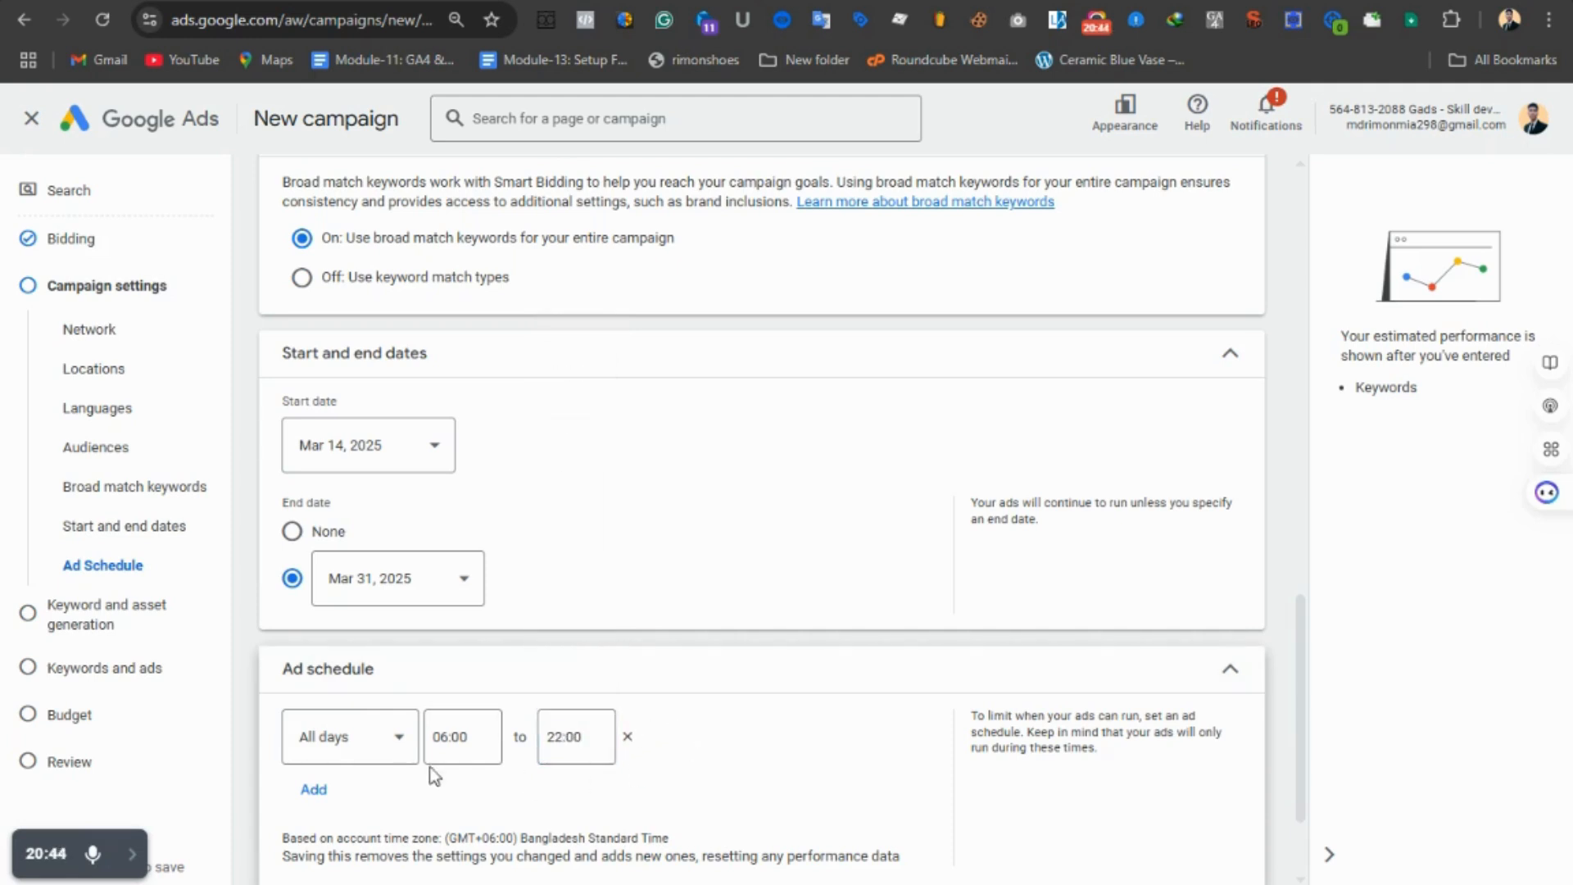
# - Examine the brand inclusion and exclusion settings and the campaign URL options, and collapse both sections without entering anything
pyautogui.scroll(-2, 434, 774)
pyautogui.click(352, 780)
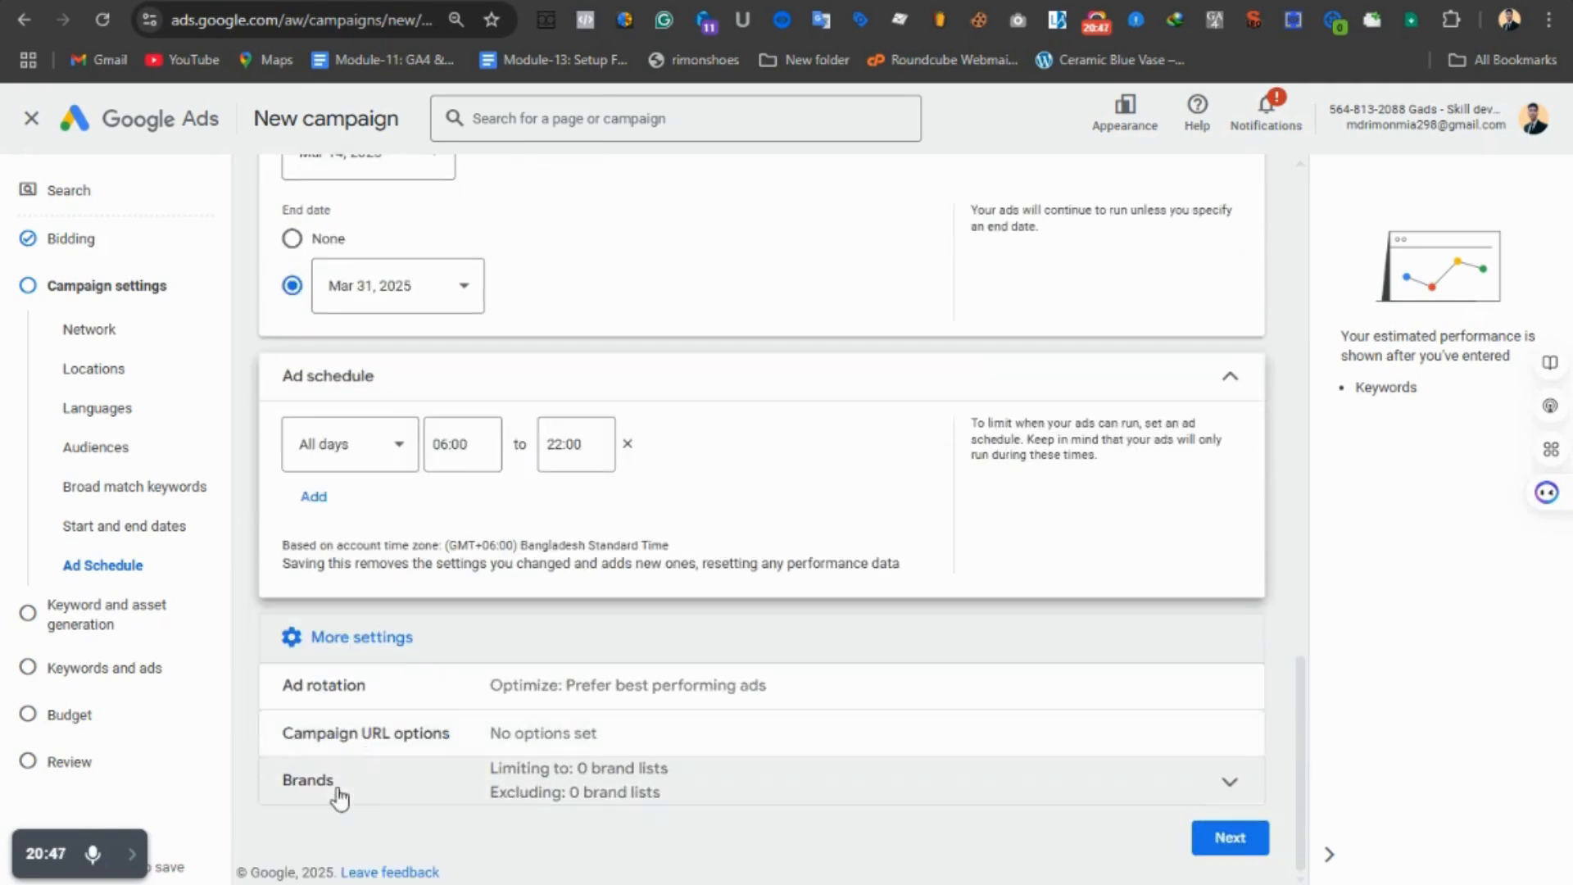
pyautogui.click(597, 782)
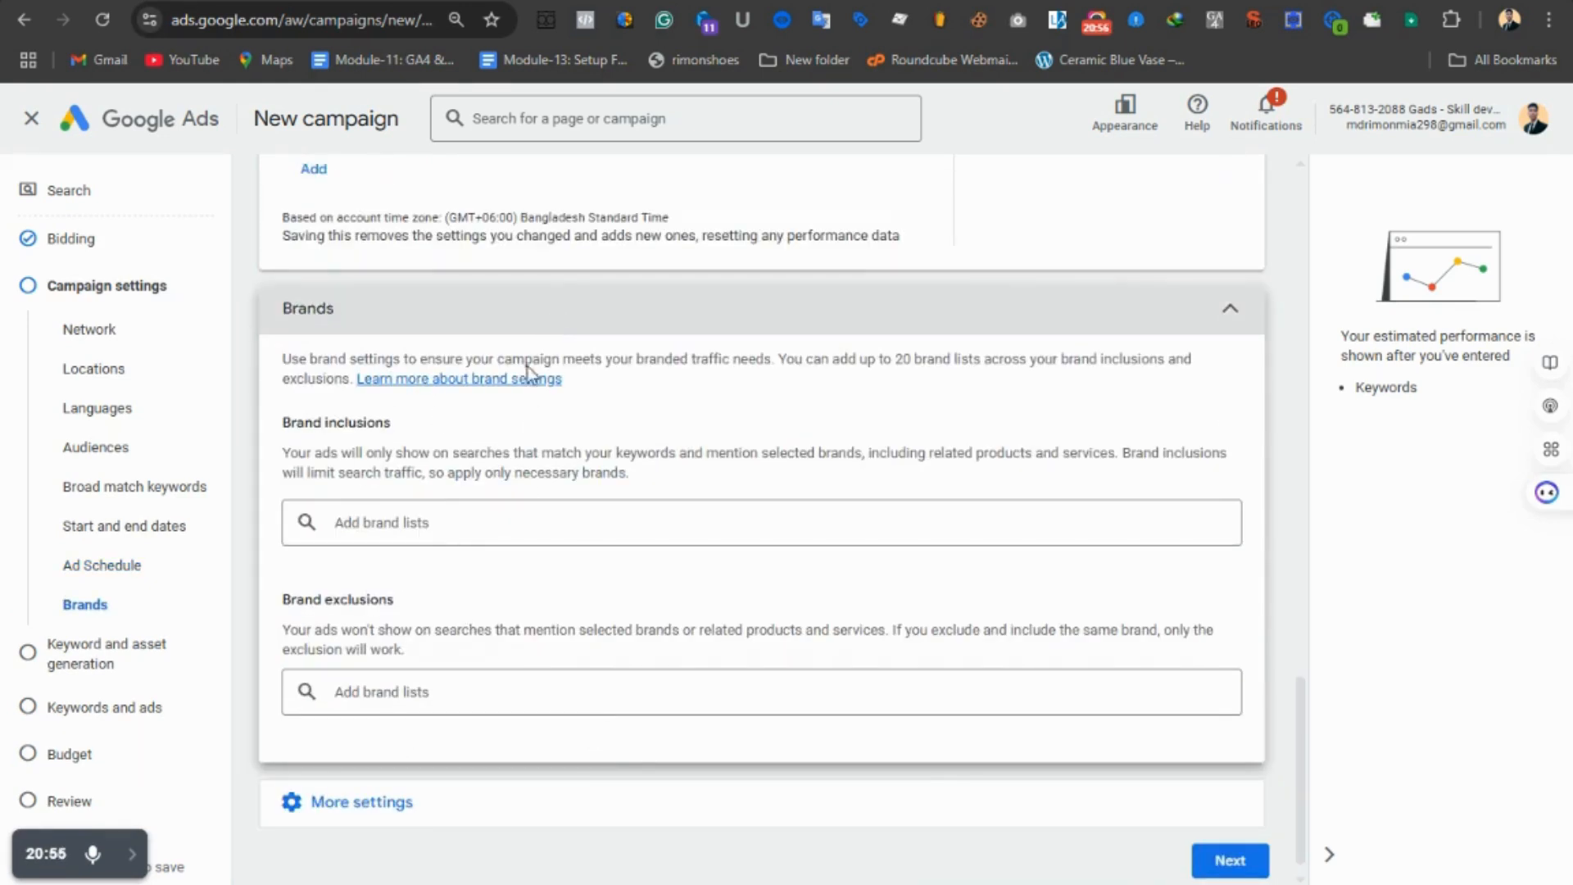
pyautogui.click(528, 315)
pyautogui.click(426, 774)
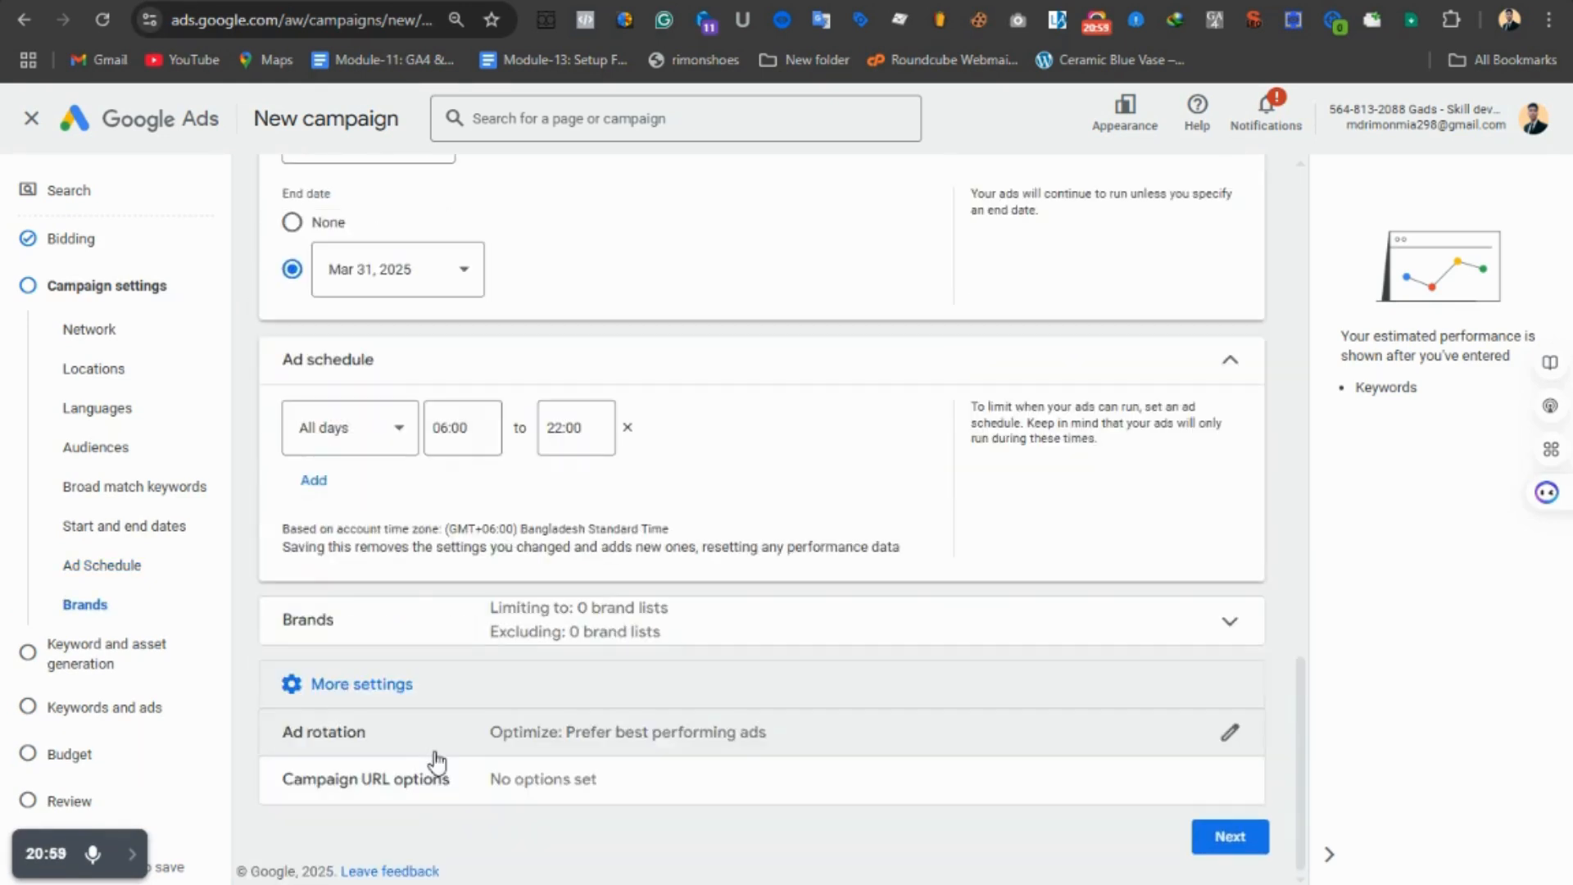
pyautogui.click(541, 782)
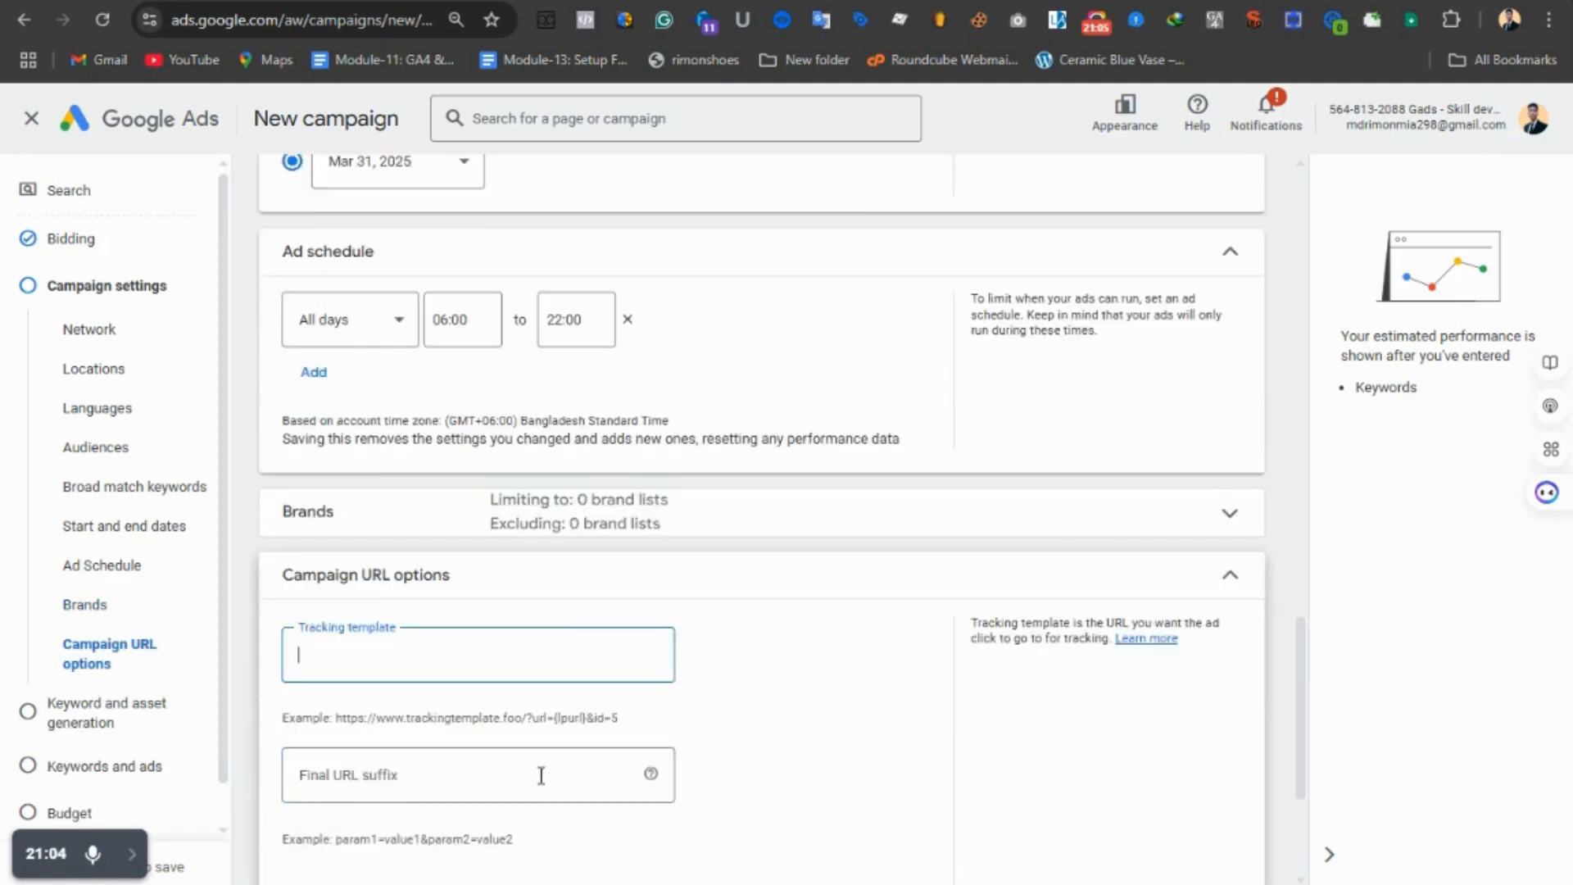
pyautogui.click(460, 466)
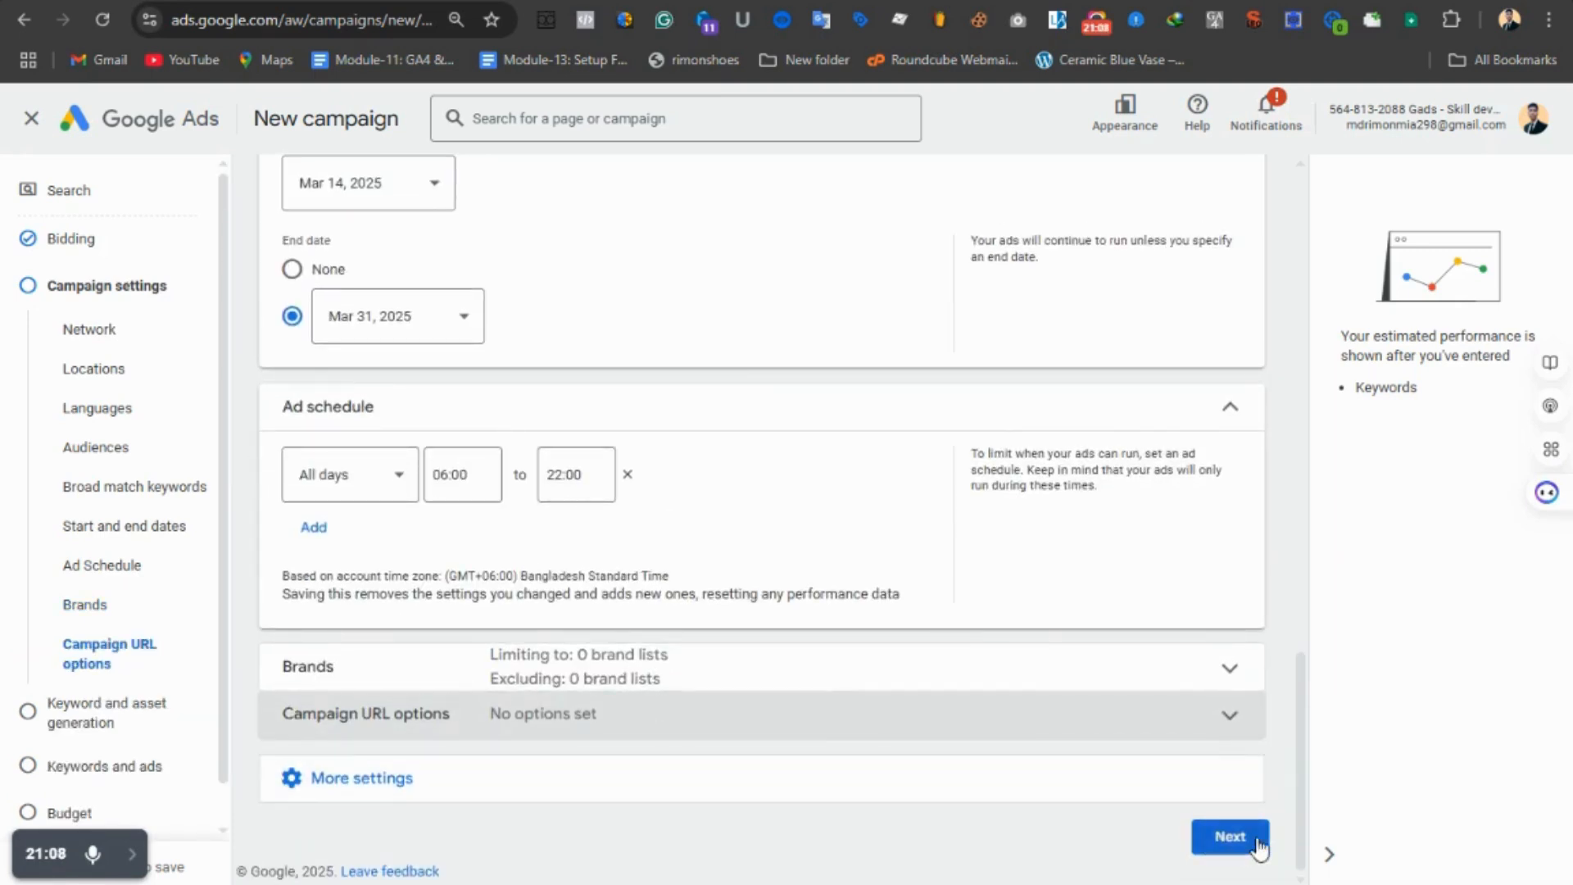
# - Proceed from the campaign settings and skip keyword and asset generation to reach the keywords and ads stage, dismissing the draft-limit messages
pyautogui.click(1230, 839)
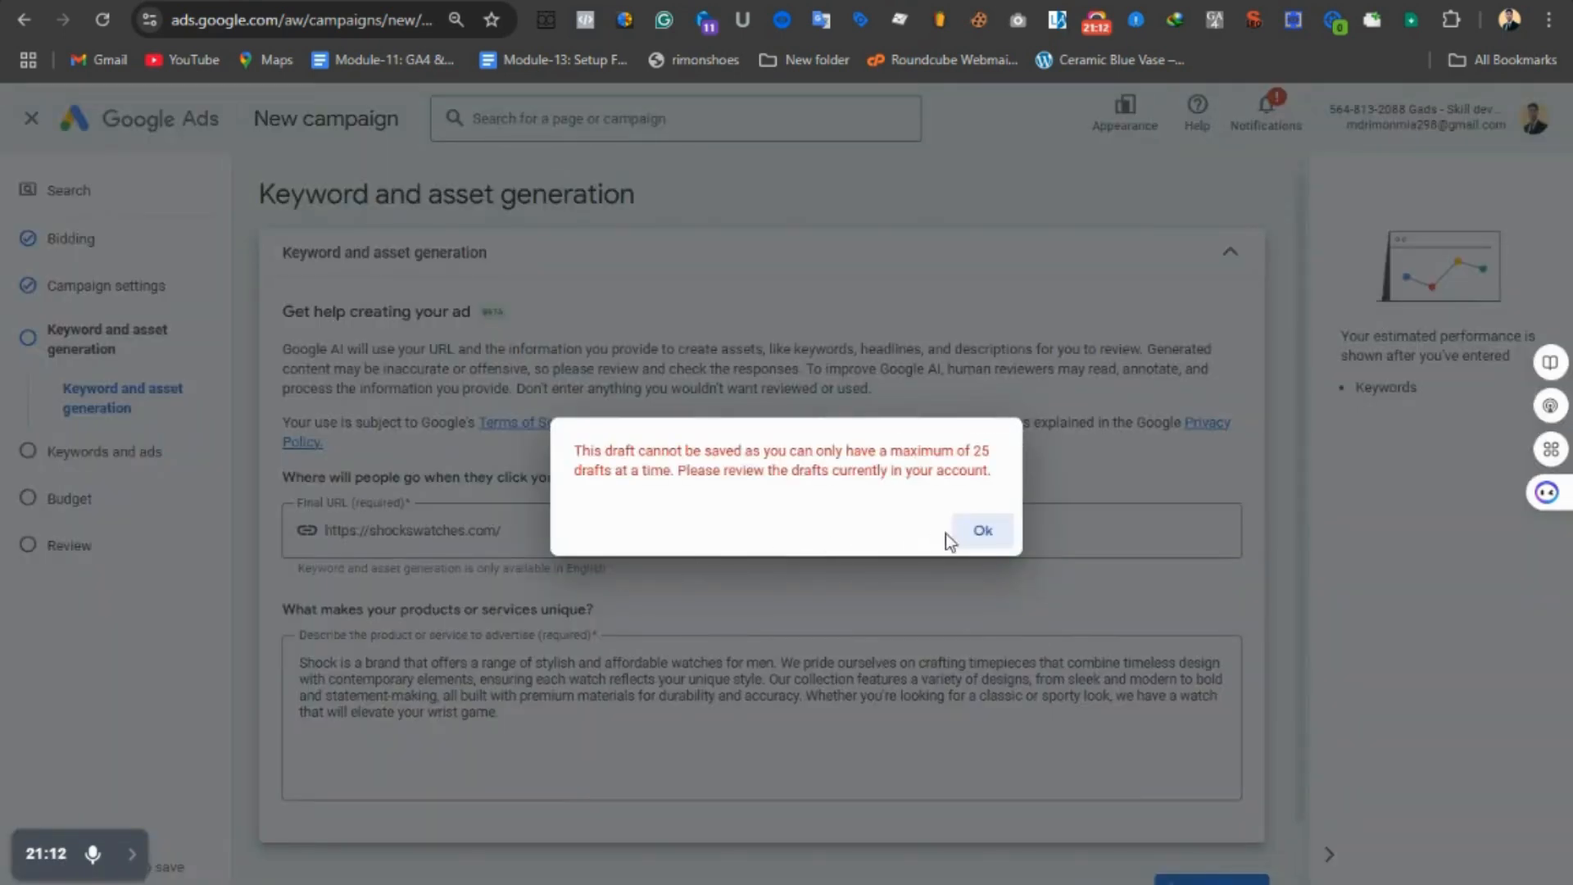
pyautogui.click(972, 531)
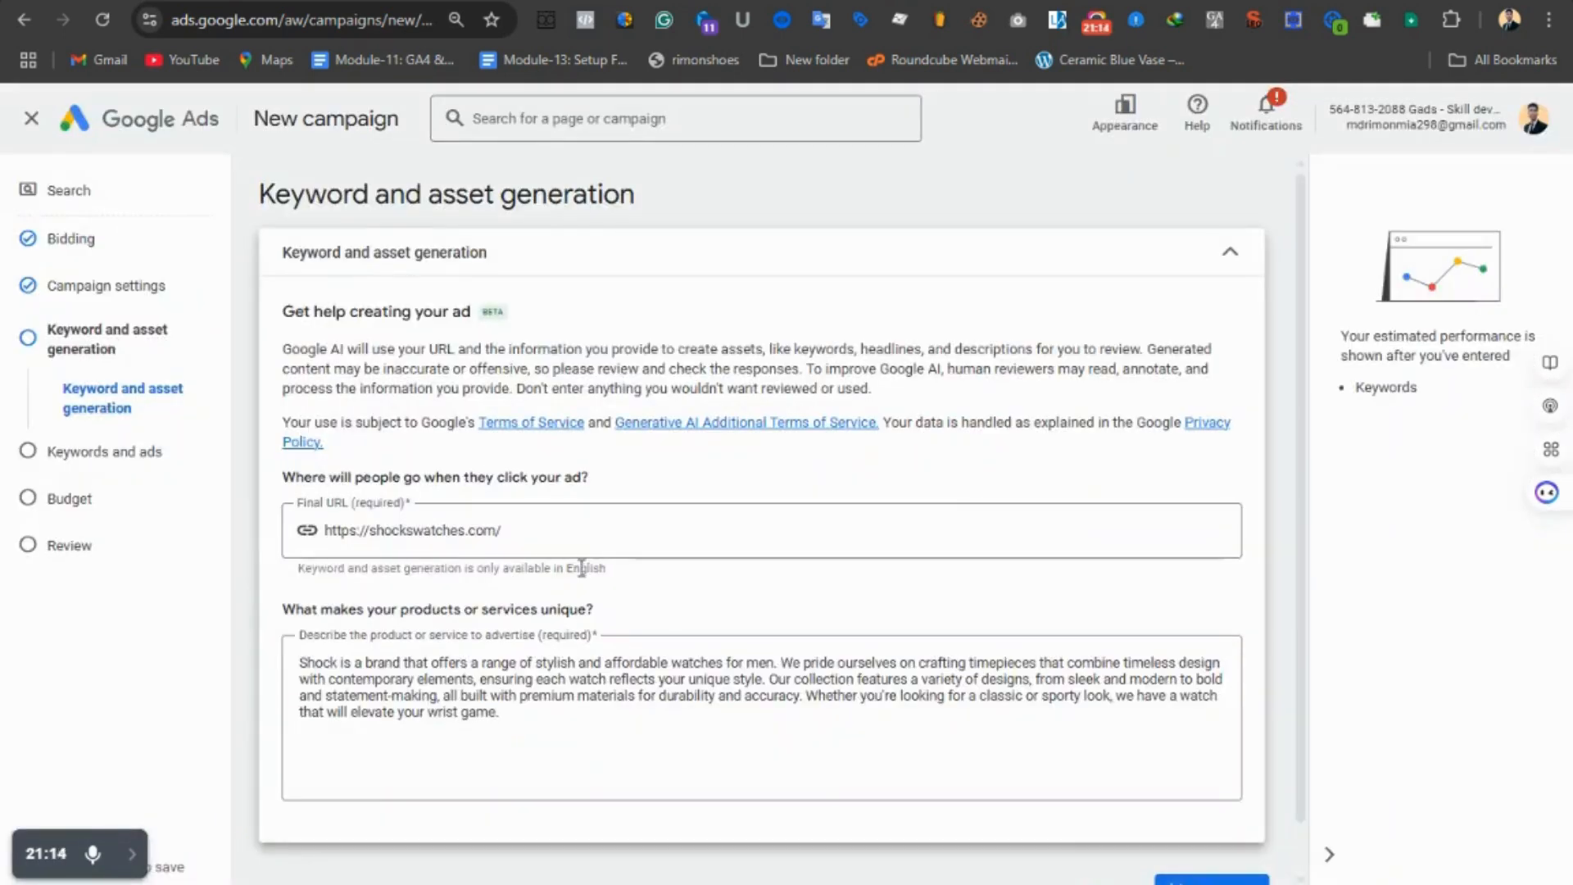
pyautogui.scroll(-1, 580, 565)
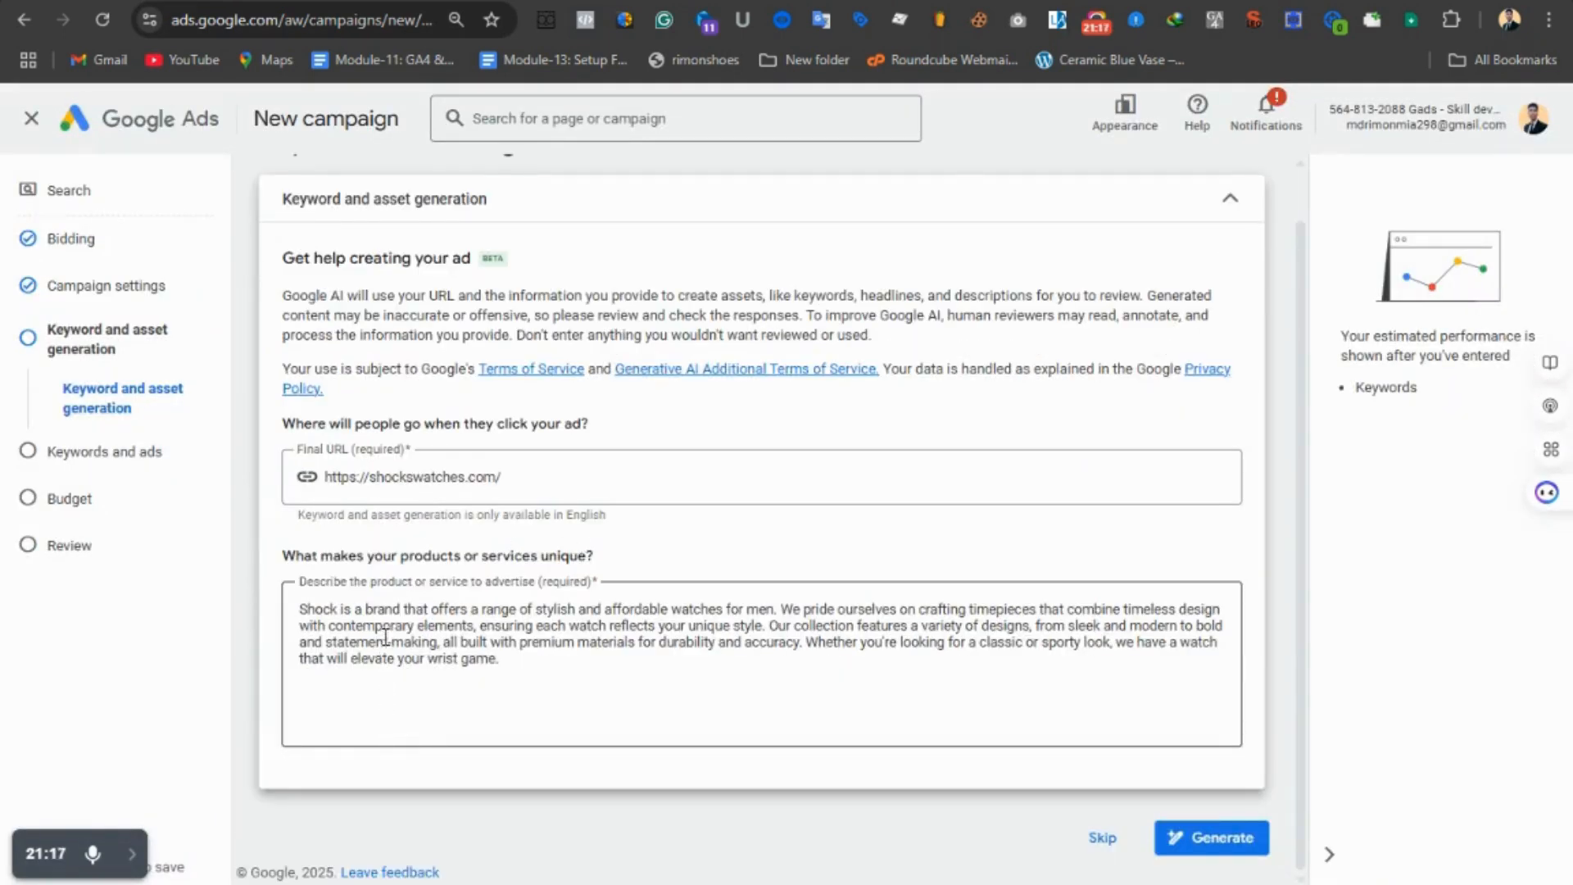
pyautogui.click(1092, 842)
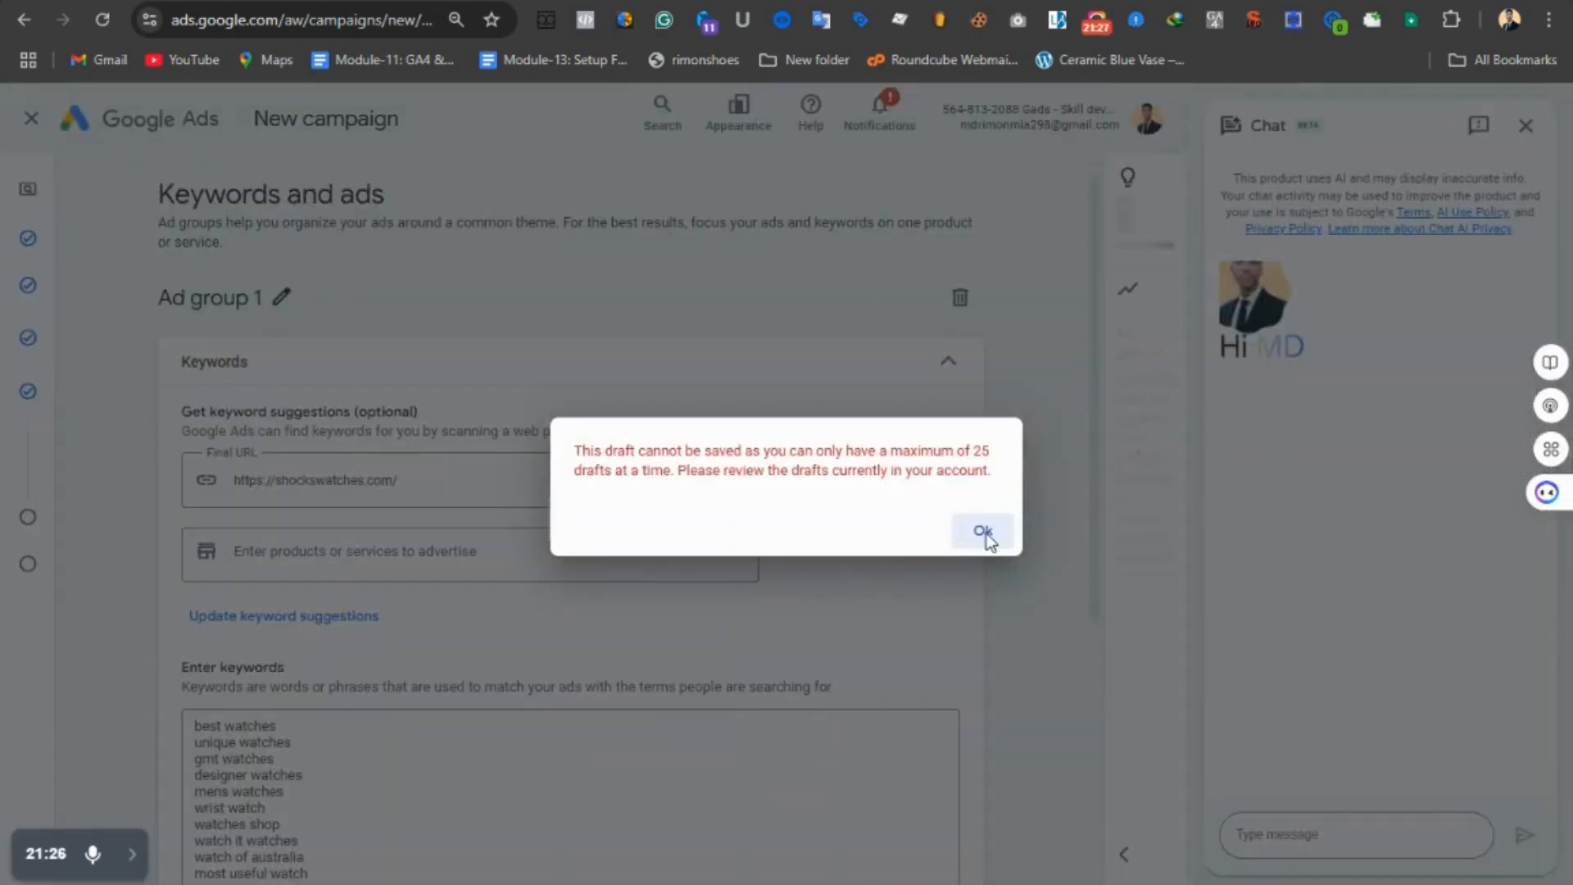
pyautogui.click(983, 535)
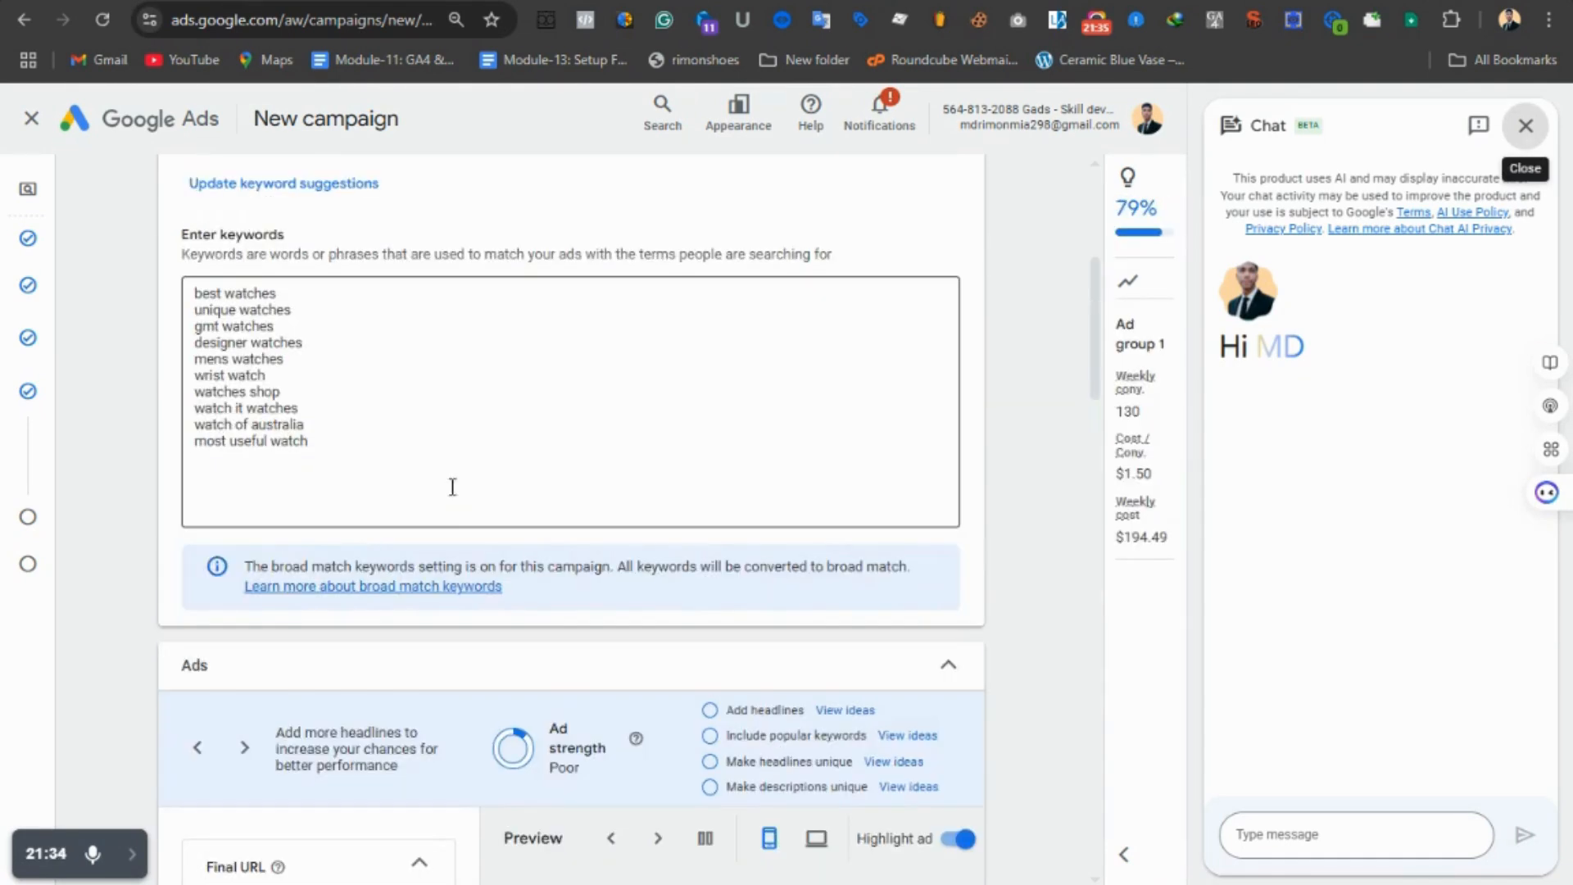
# - Replace the suggested keywords of Ad group 1 with the watch keyword list from the Google Docs campaign setup document
pyautogui.hotkey('ctrl', 'a')
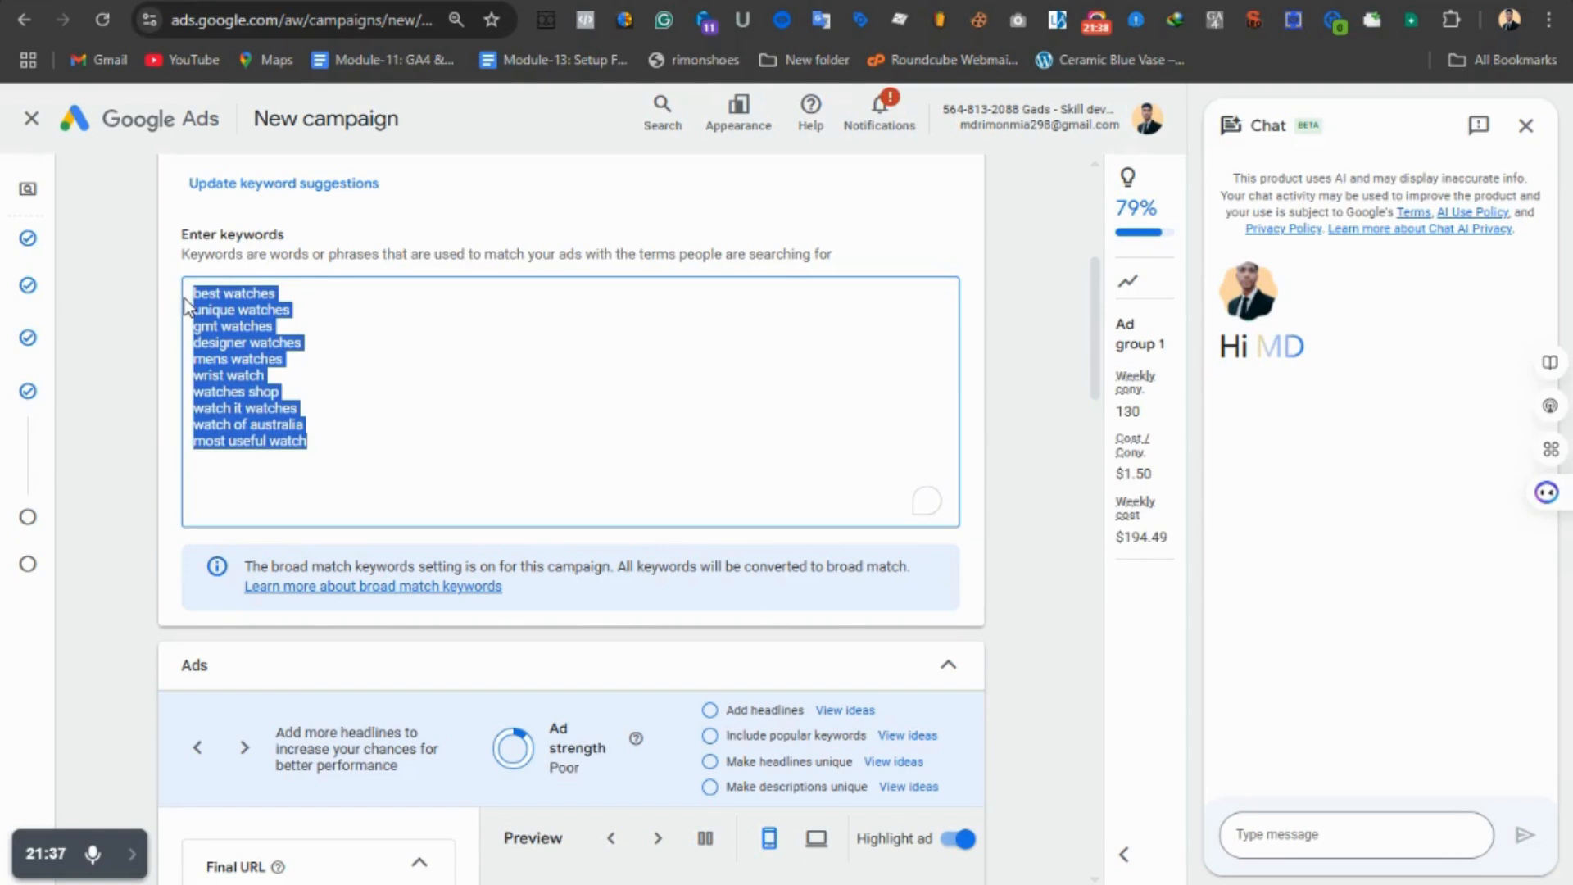
pyautogui.hotkey('ctrl', 'x')
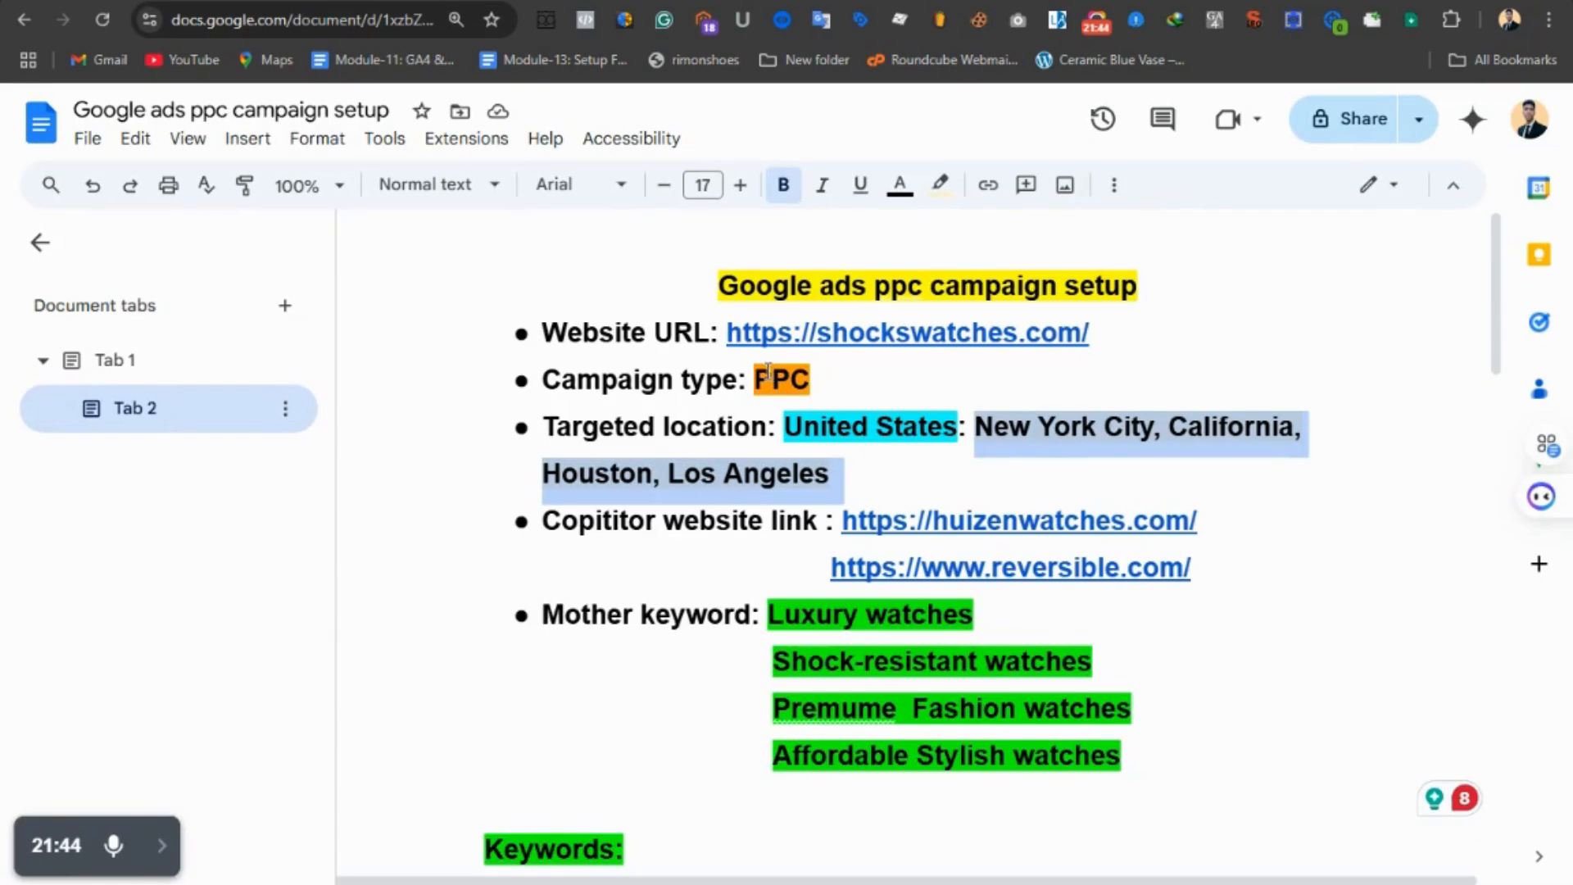
pyautogui.scroll(-7, 831, 508)
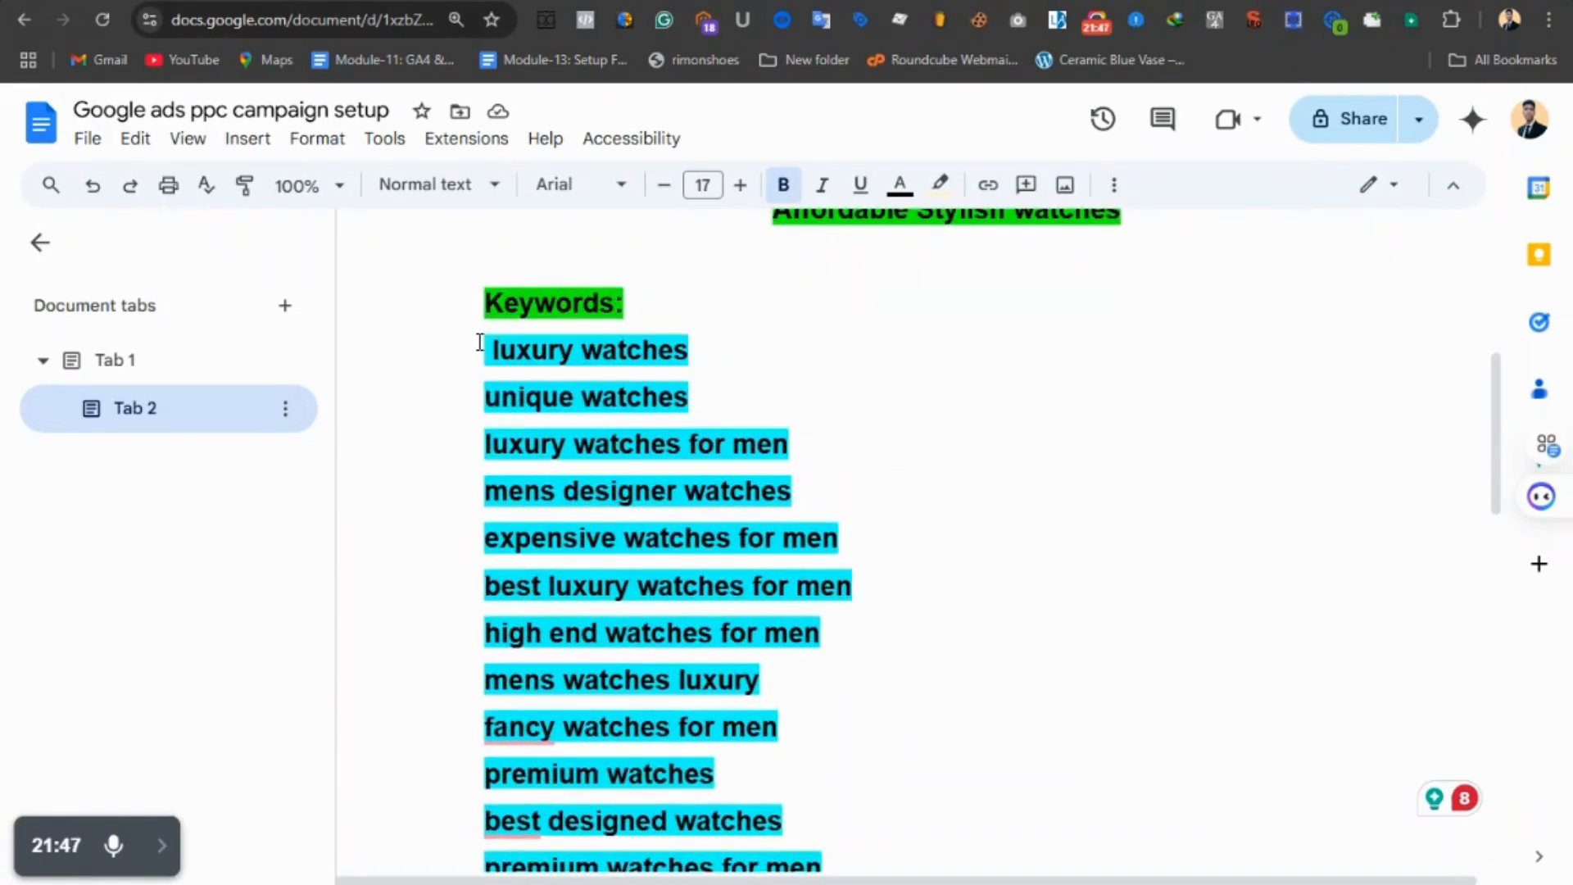
pyautogui.moveTo(486, 351); pyautogui.dragTo(804, 273)
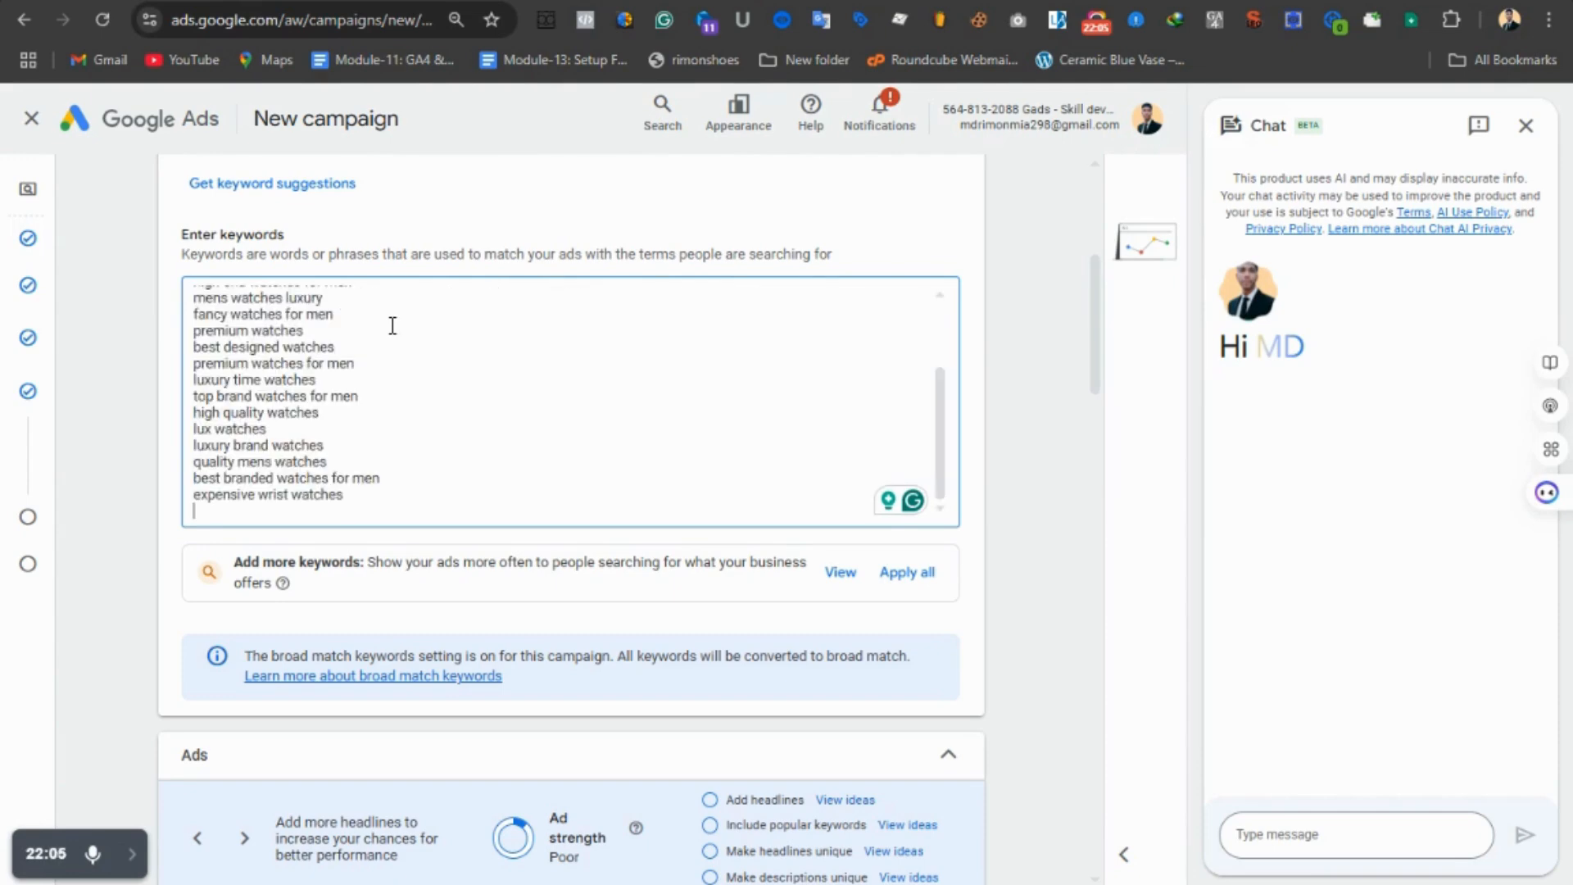
# - Examine the ad's final URL, display path, headline, description, business name and sitelink sections
pyautogui.scroll(-3, 434, 459)
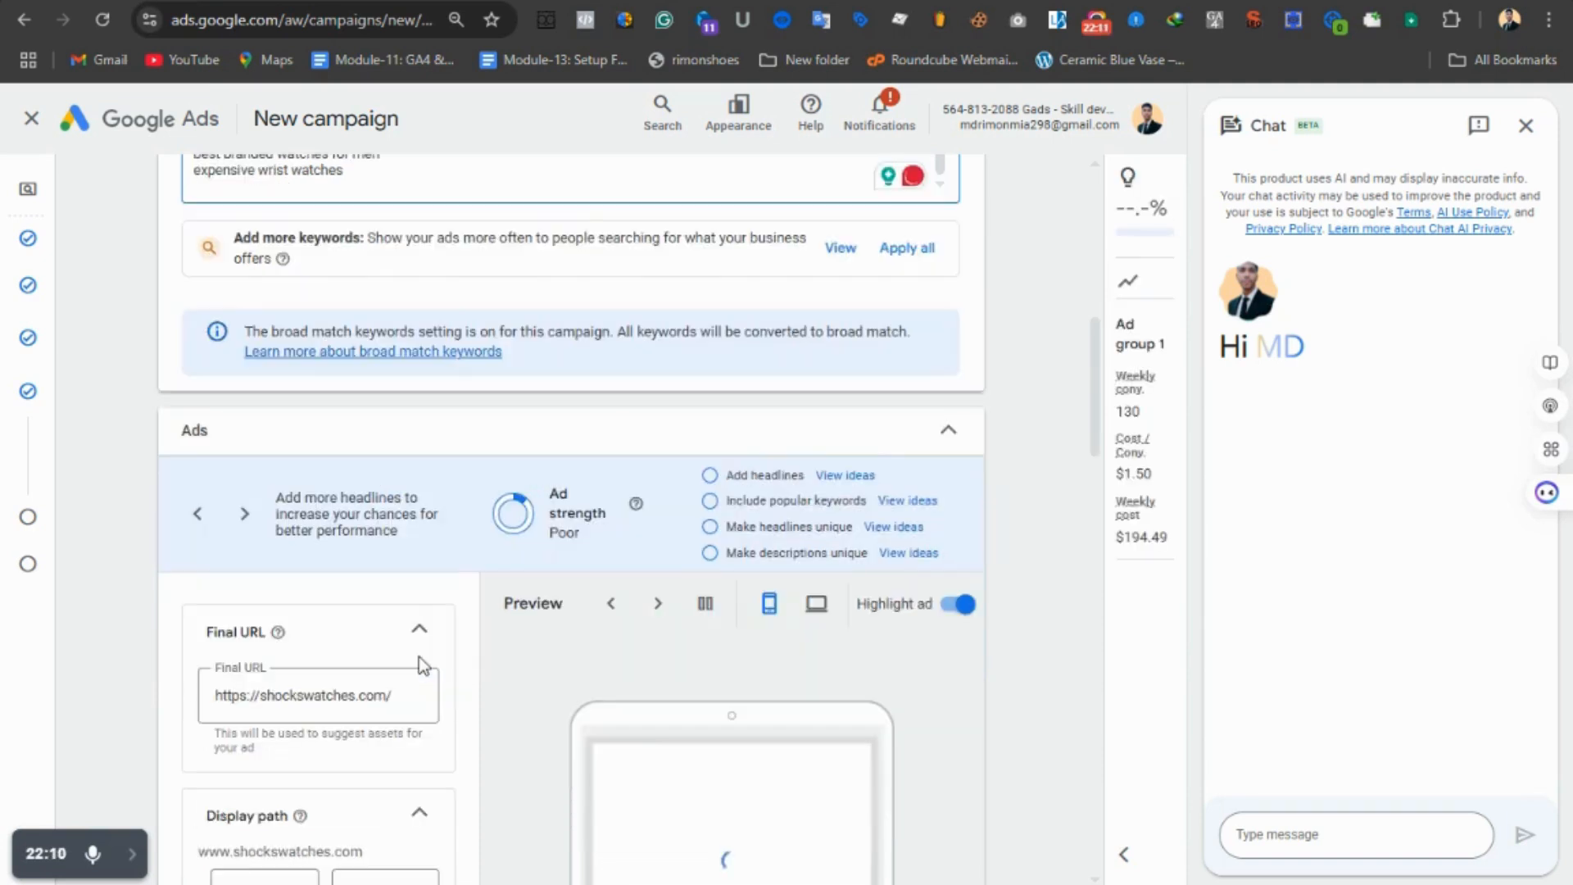
pyautogui.scroll(-1, 420, 656)
pyautogui.scroll(-5, 544, 621)
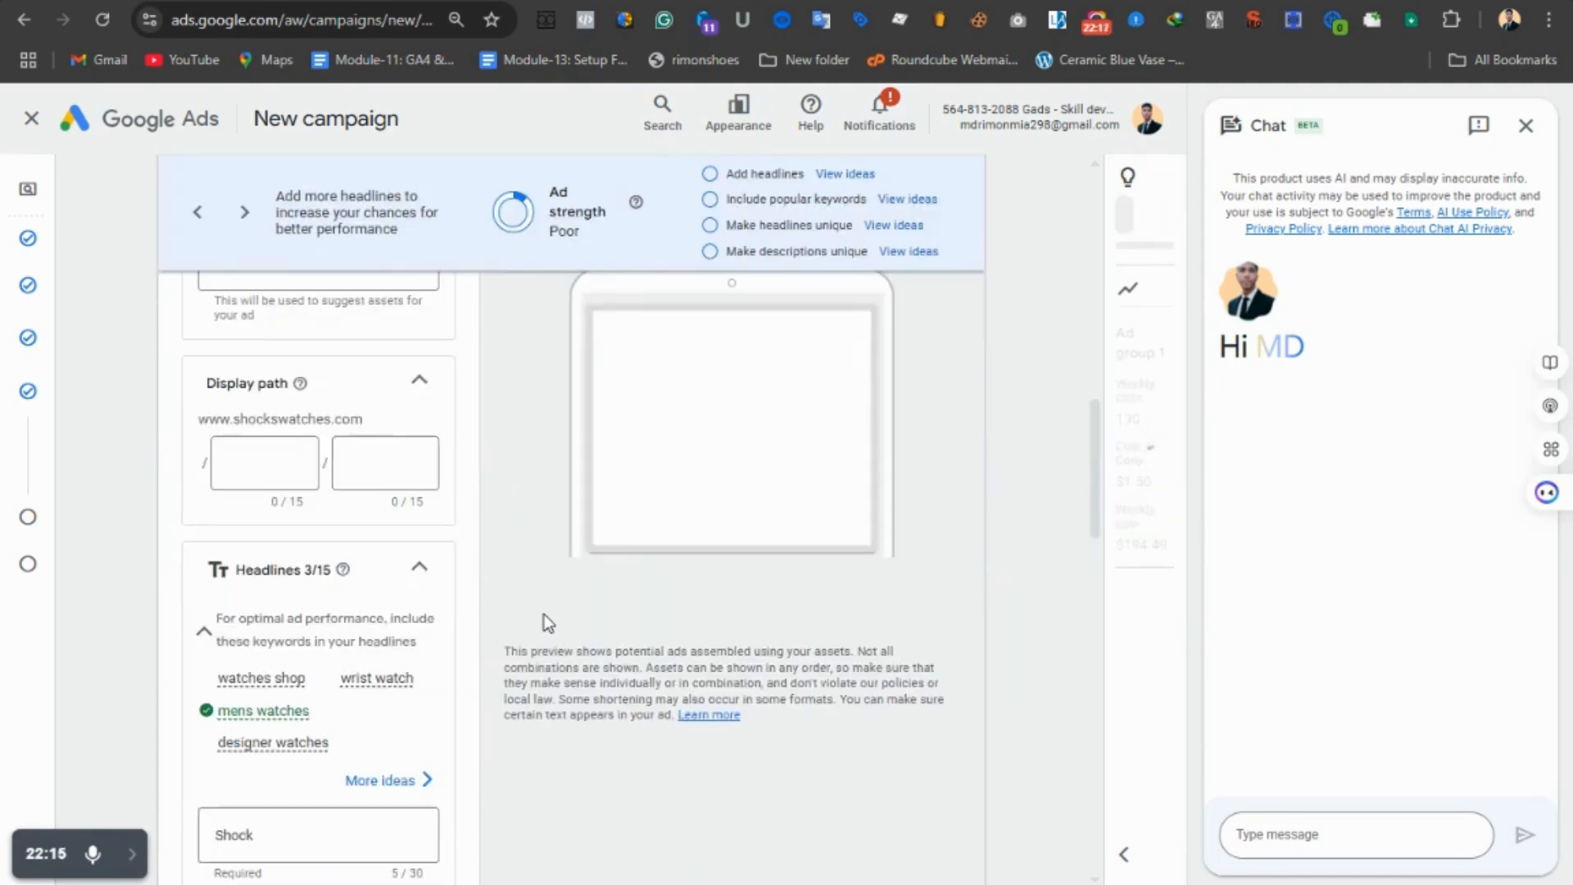
pyautogui.scroll(-3, 543, 615)
pyautogui.scroll(-4, 356, 638)
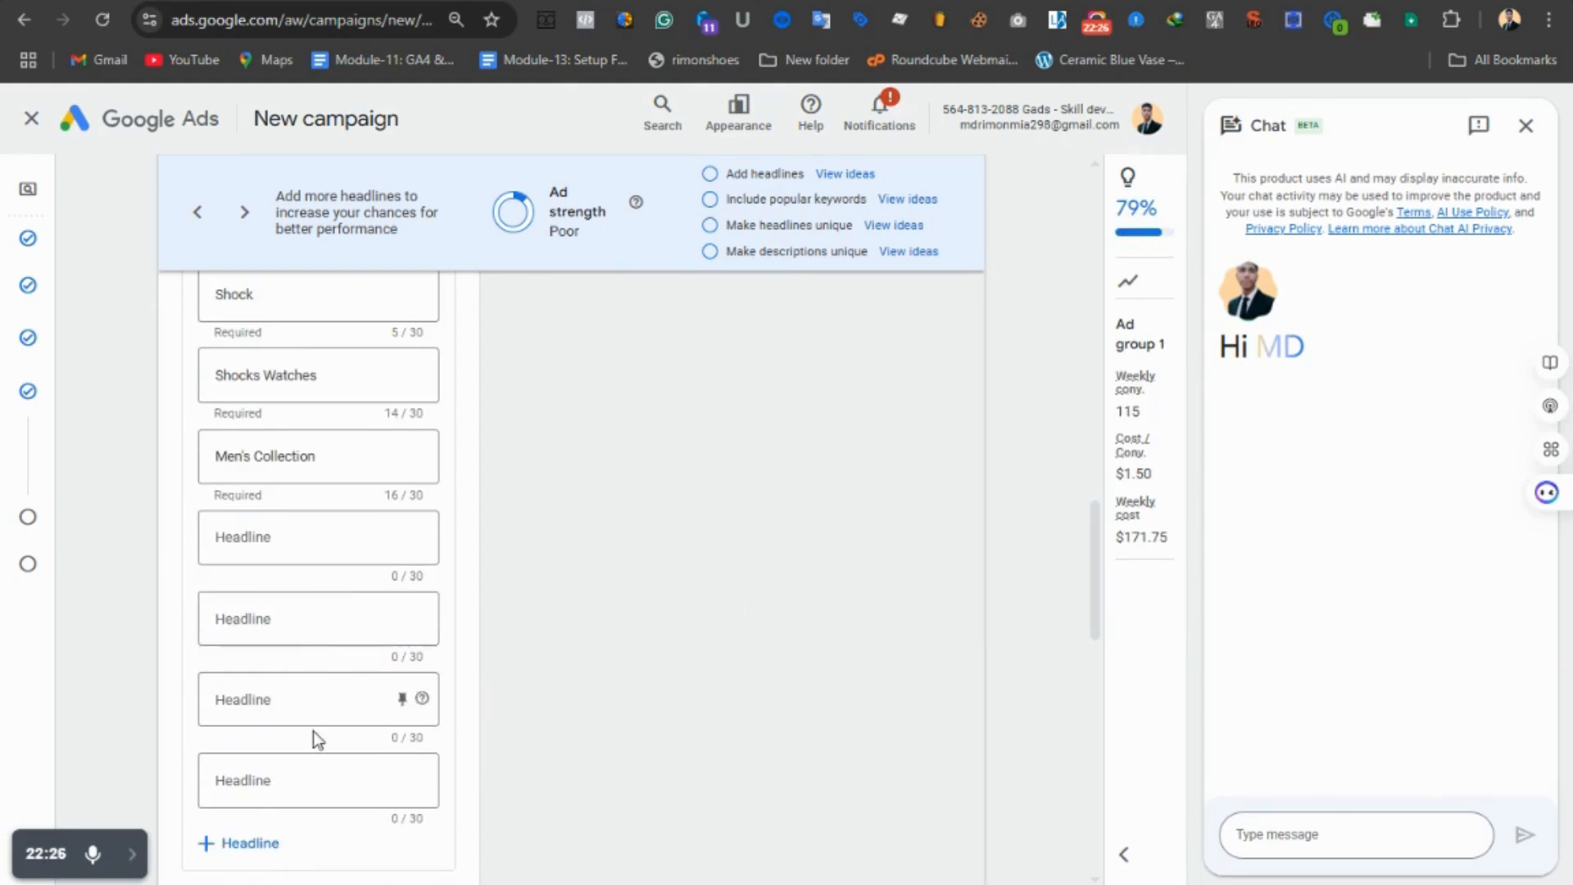
pyautogui.scroll(3, 320, 458)
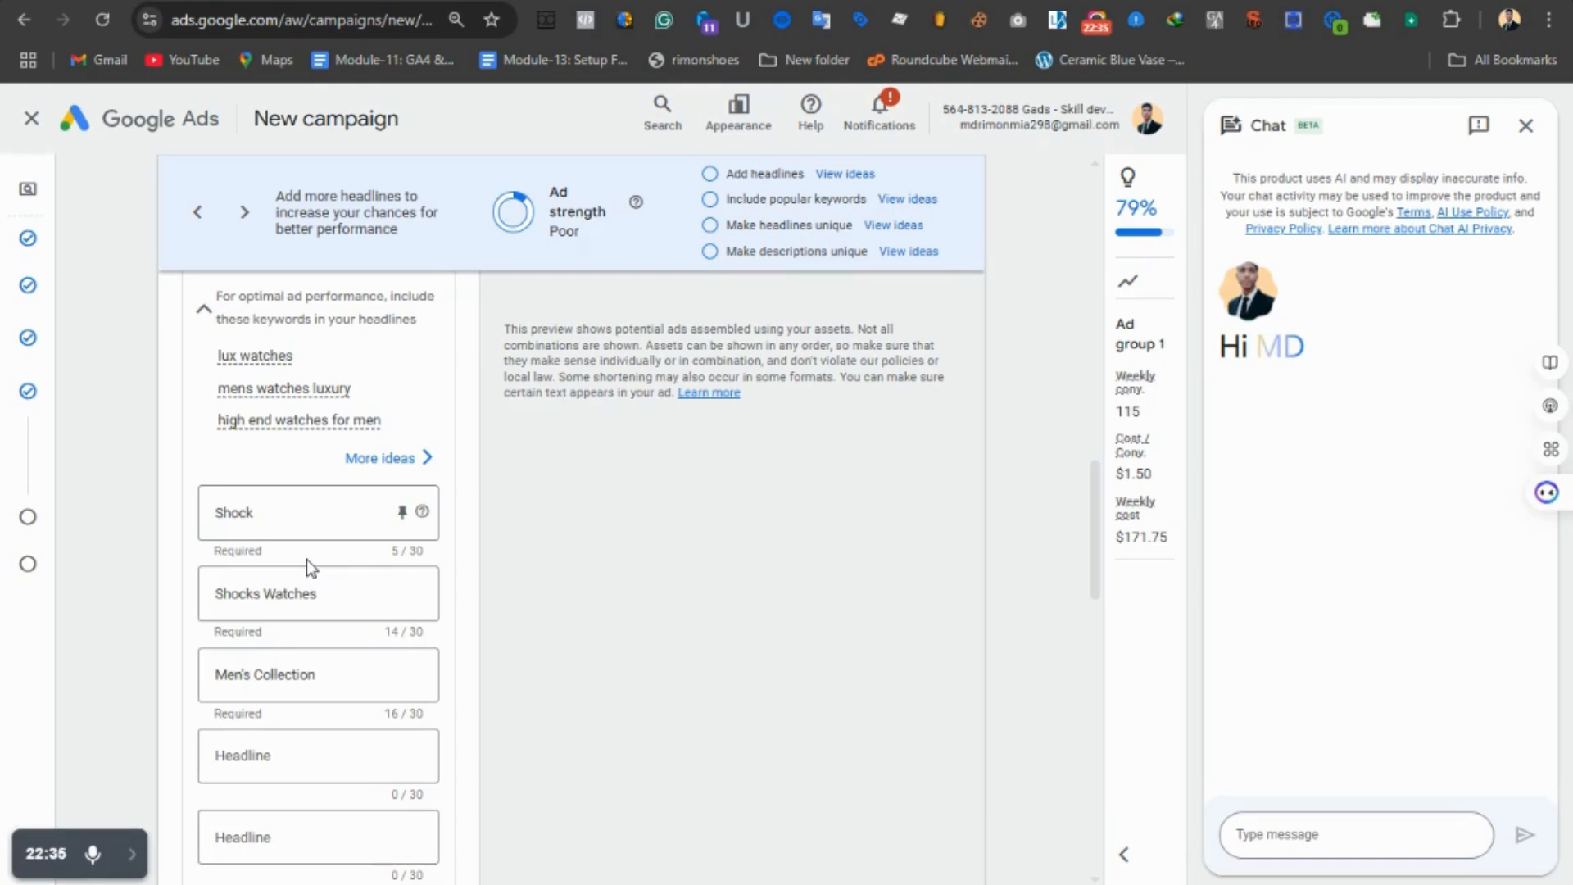
pyautogui.scroll(-4, 366, 579)
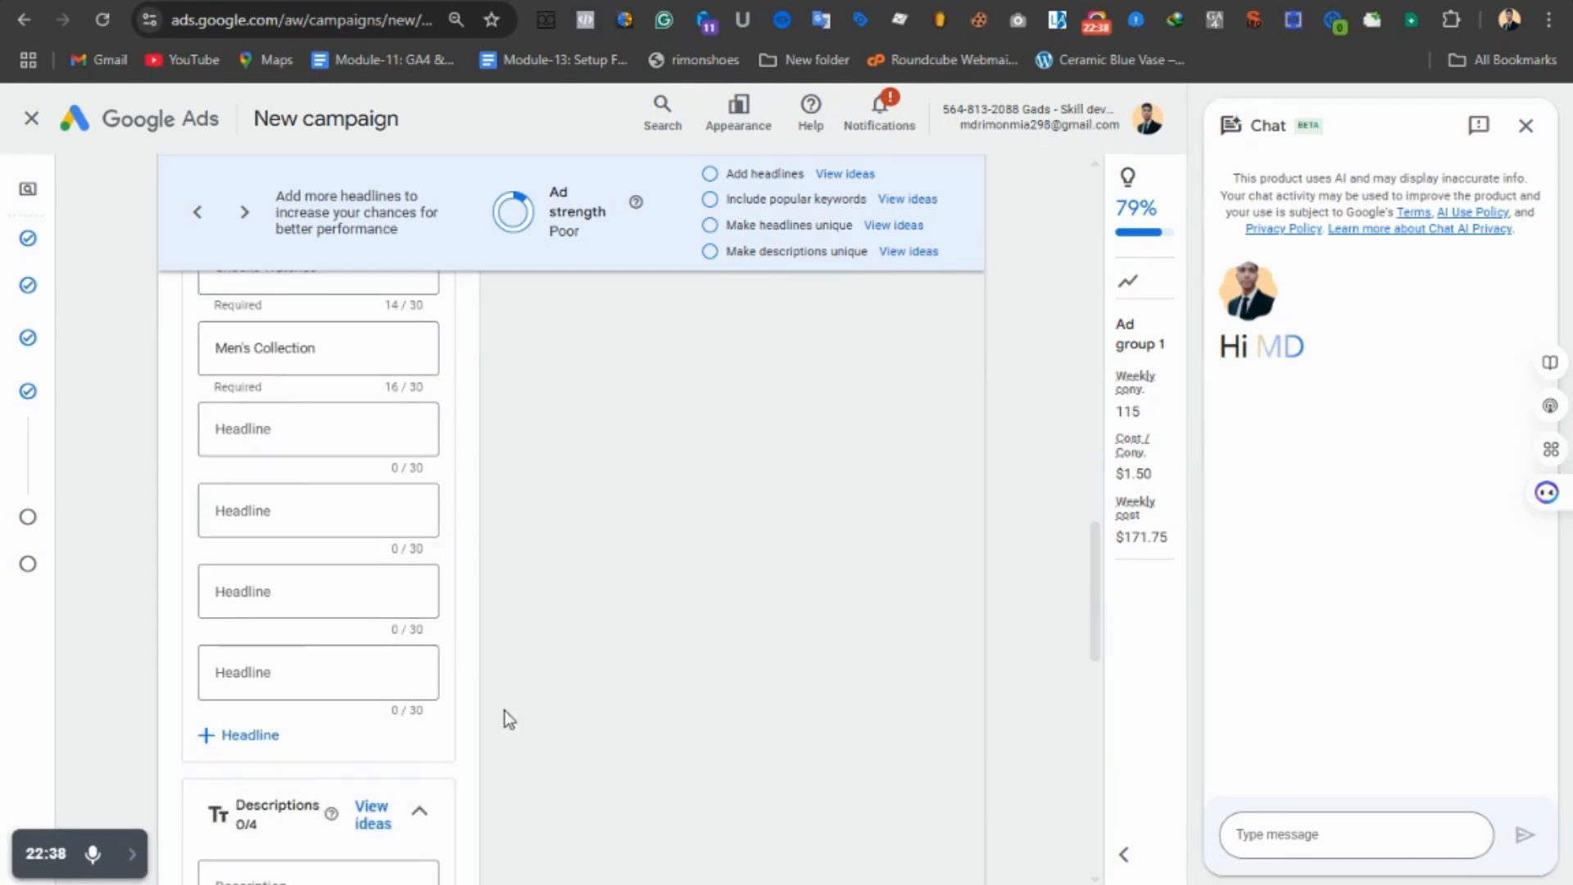
pyautogui.scroll(-3, 365, 827)
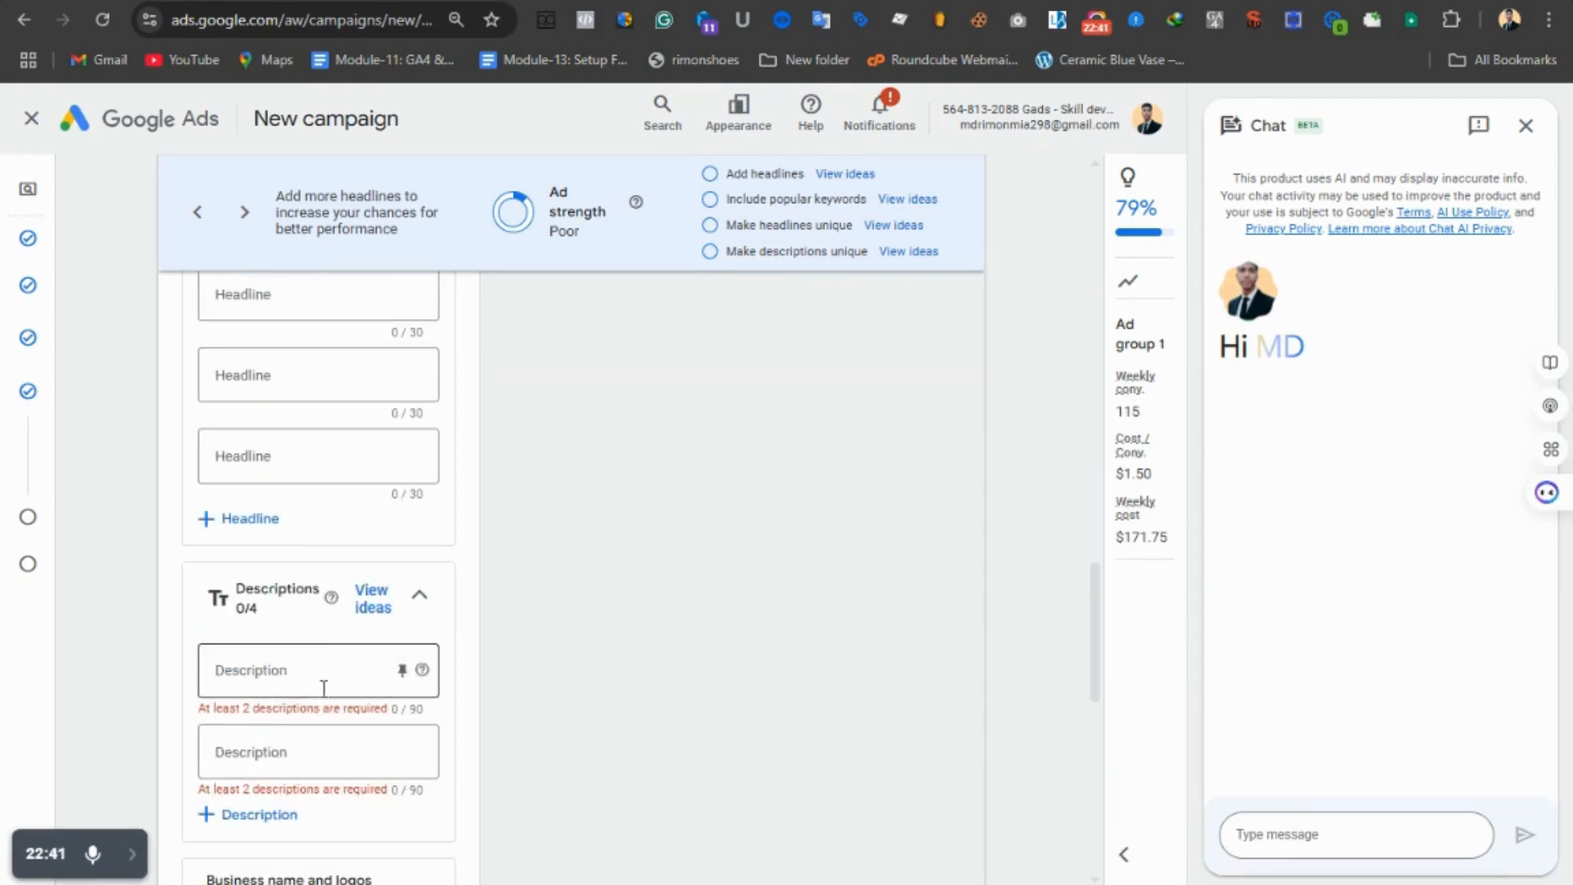
pyautogui.scroll(-3, 289, 730)
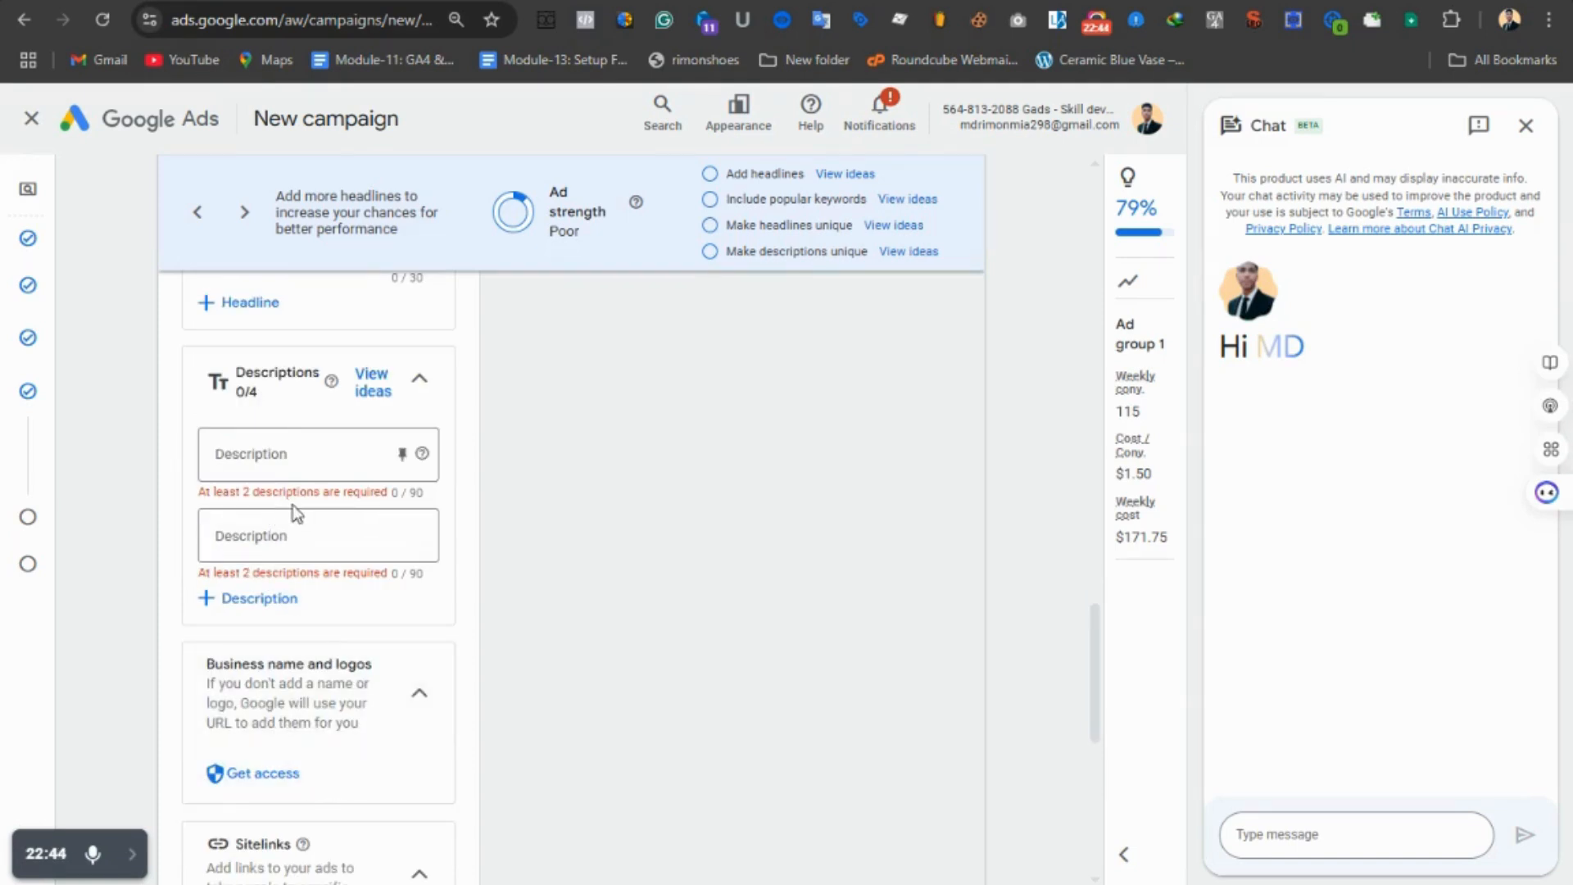
pyautogui.scroll(-2, 314, 773)
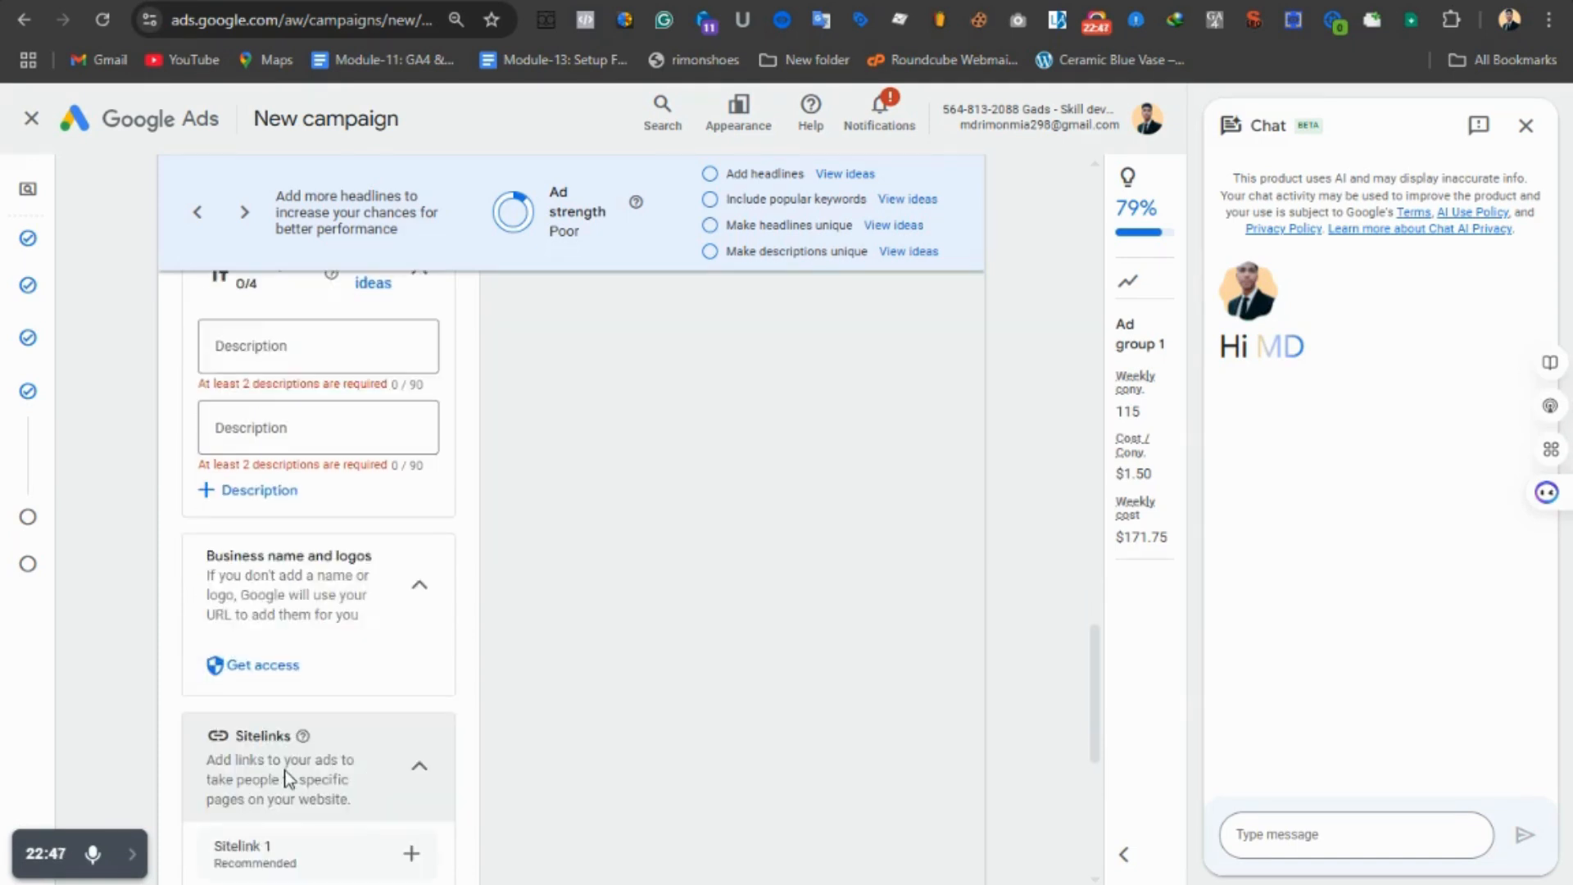
pyautogui.scroll(-3, 286, 779)
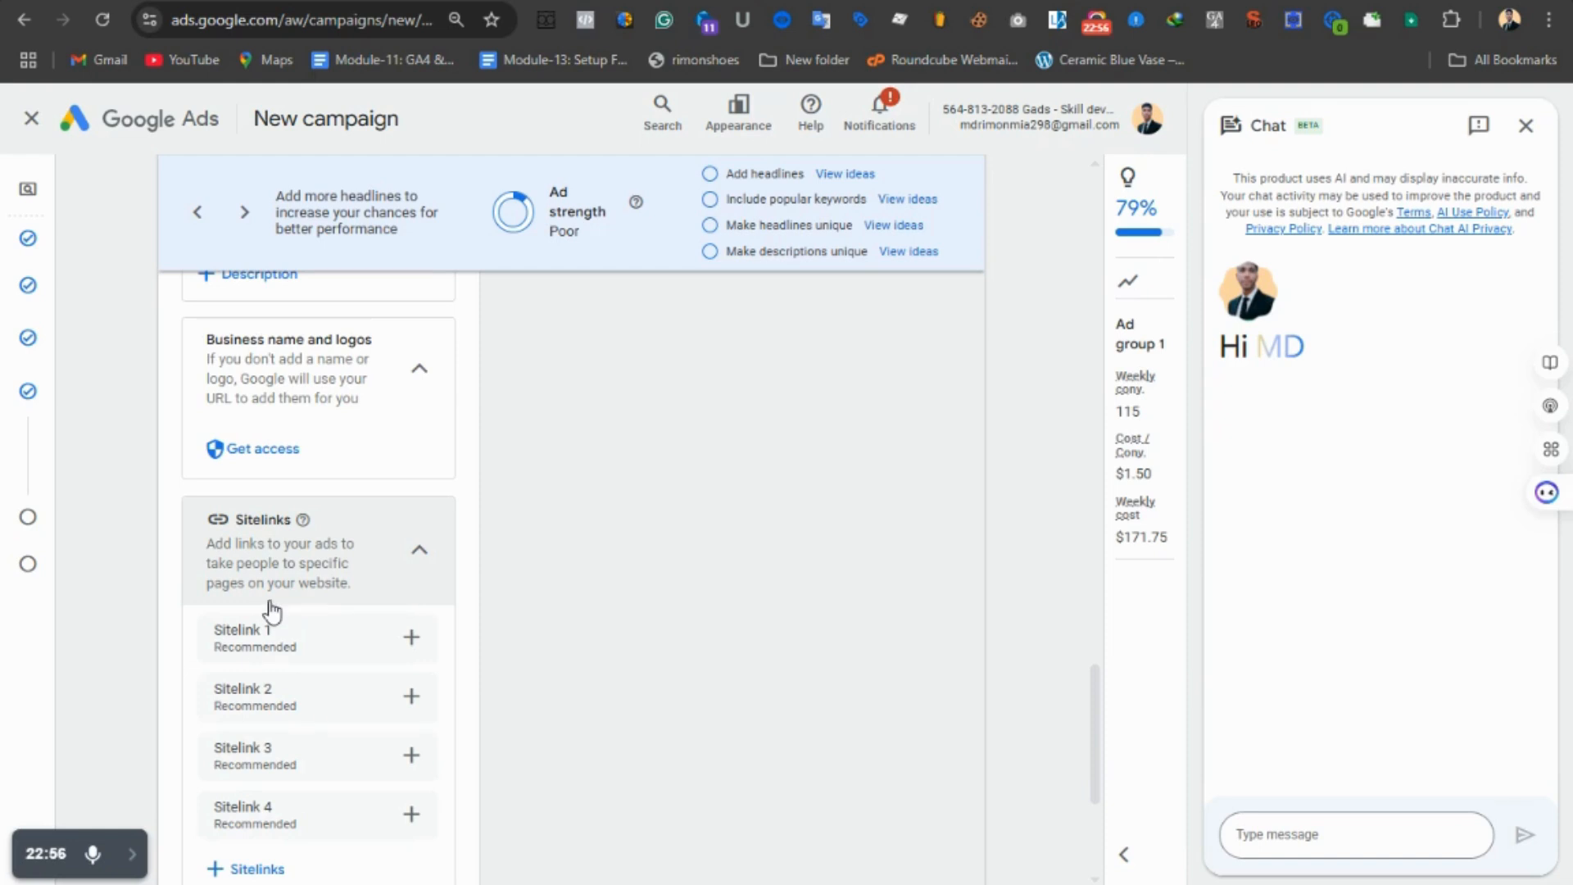
pyautogui.scroll(6, 266, 598)
pyautogui.scroll(3, 257, 557)
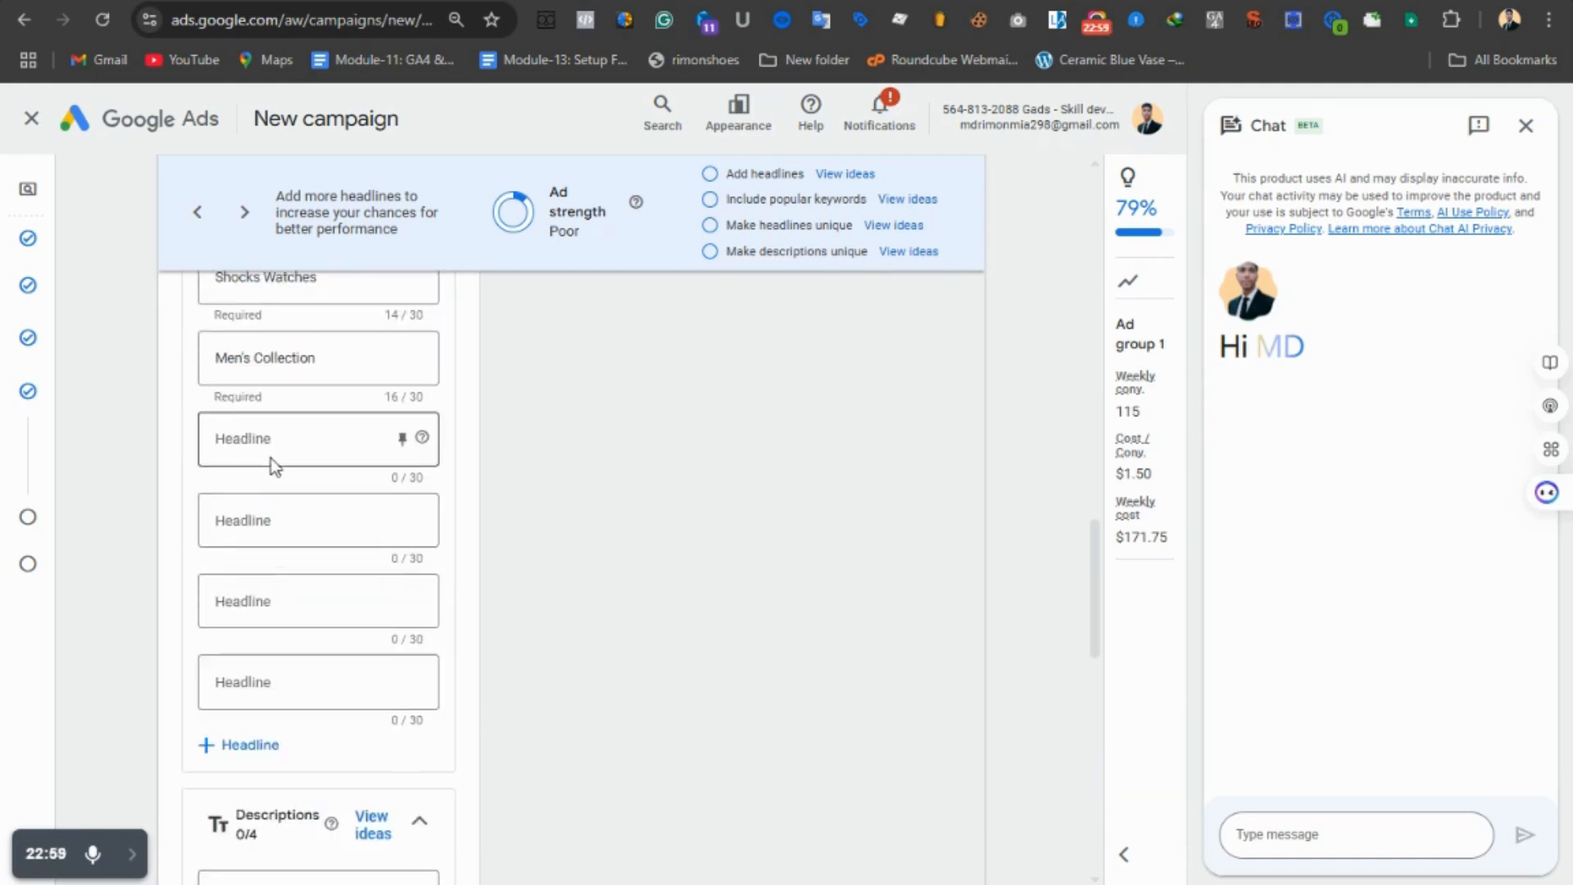
# - Review the headline suggestions, including the full list of headline ideas, and close it without choosing any
pyautogui.click(267, 549)
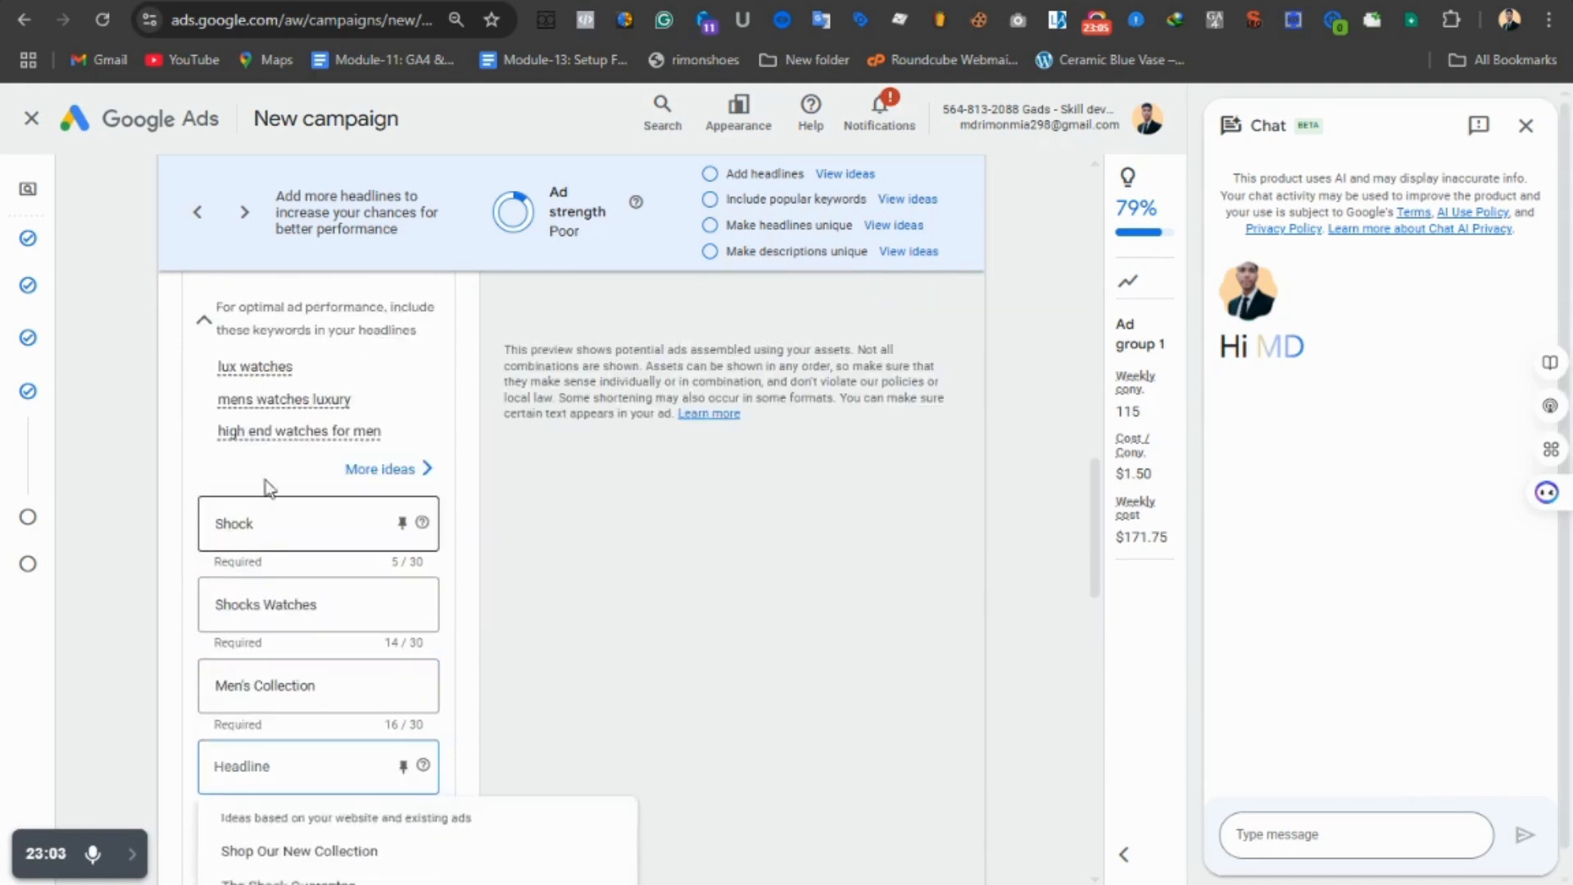
pyautogui.click(282, 410)
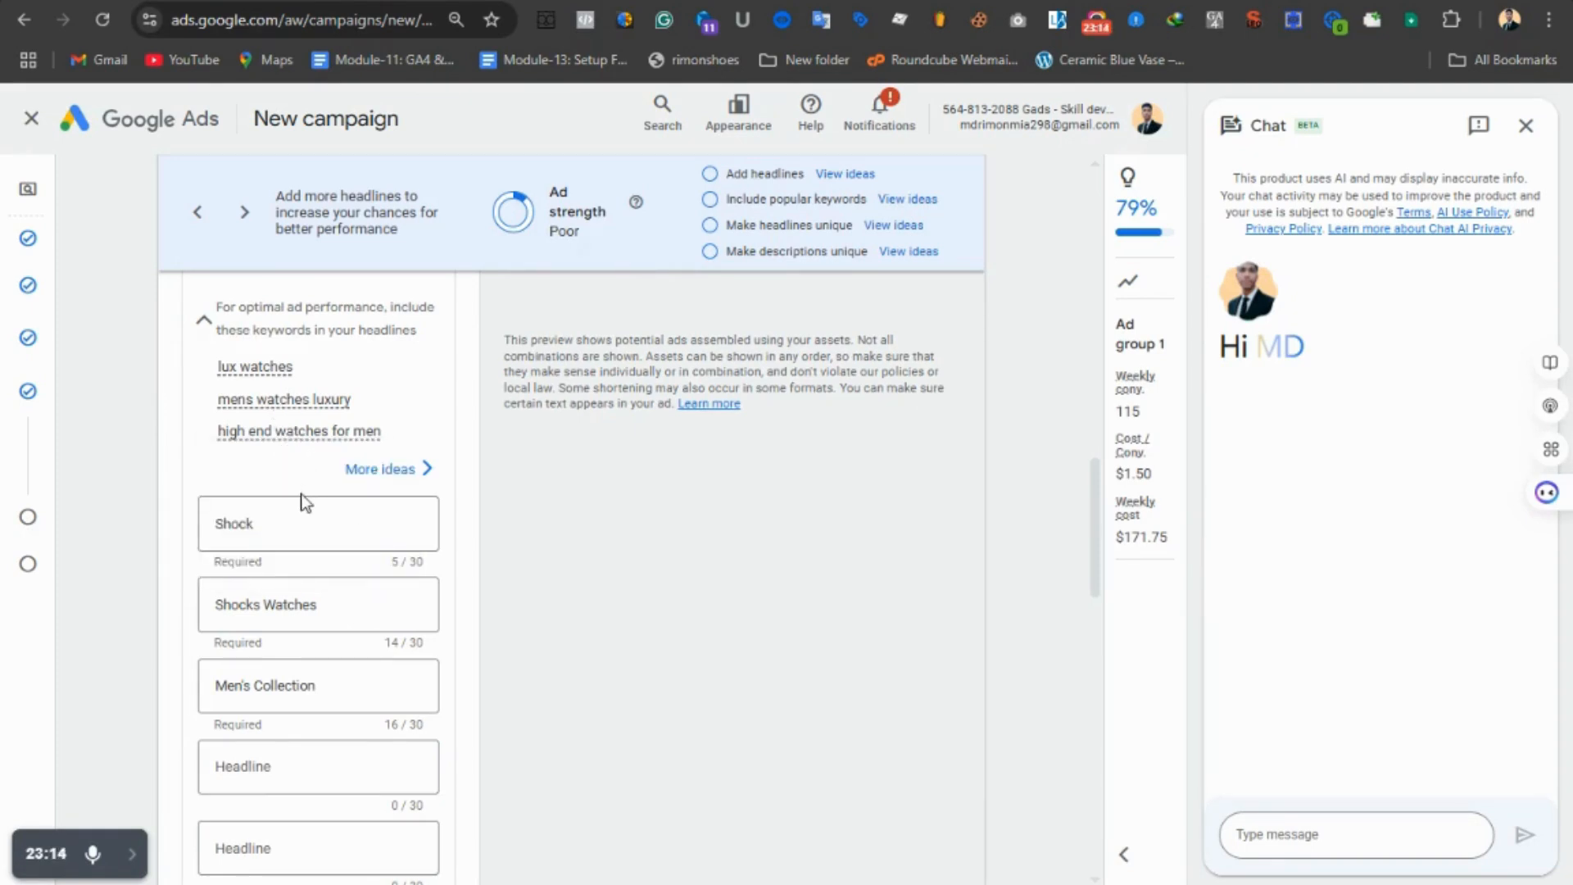
pyautogui.scroll(-1, 305, 492)
pyautogui.scroll(1, 309, 485)
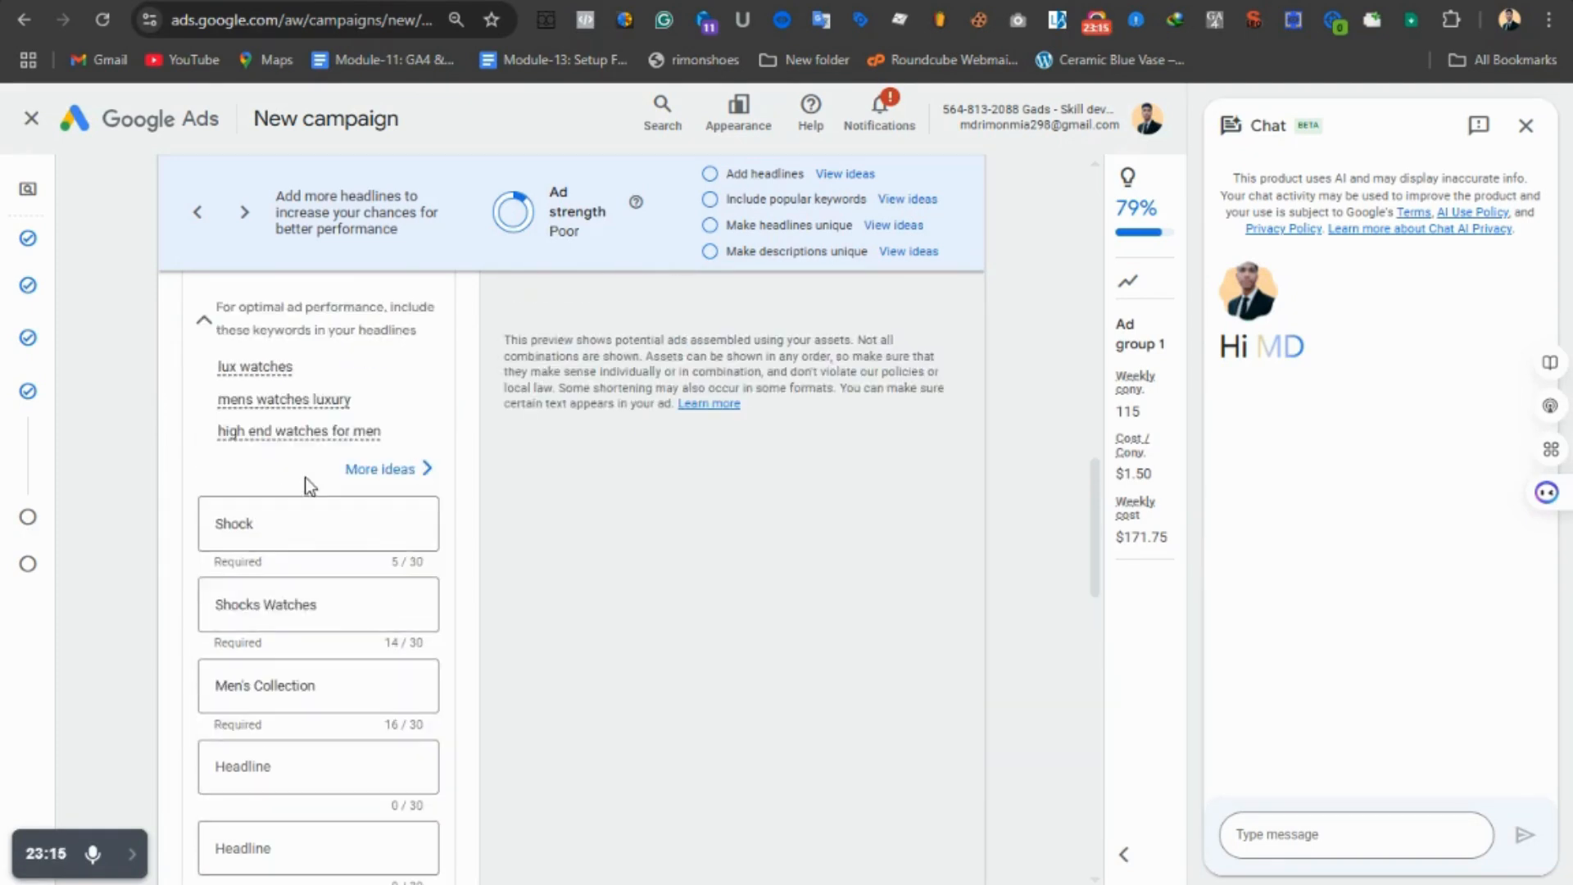
pyautogui.click(363, 466)
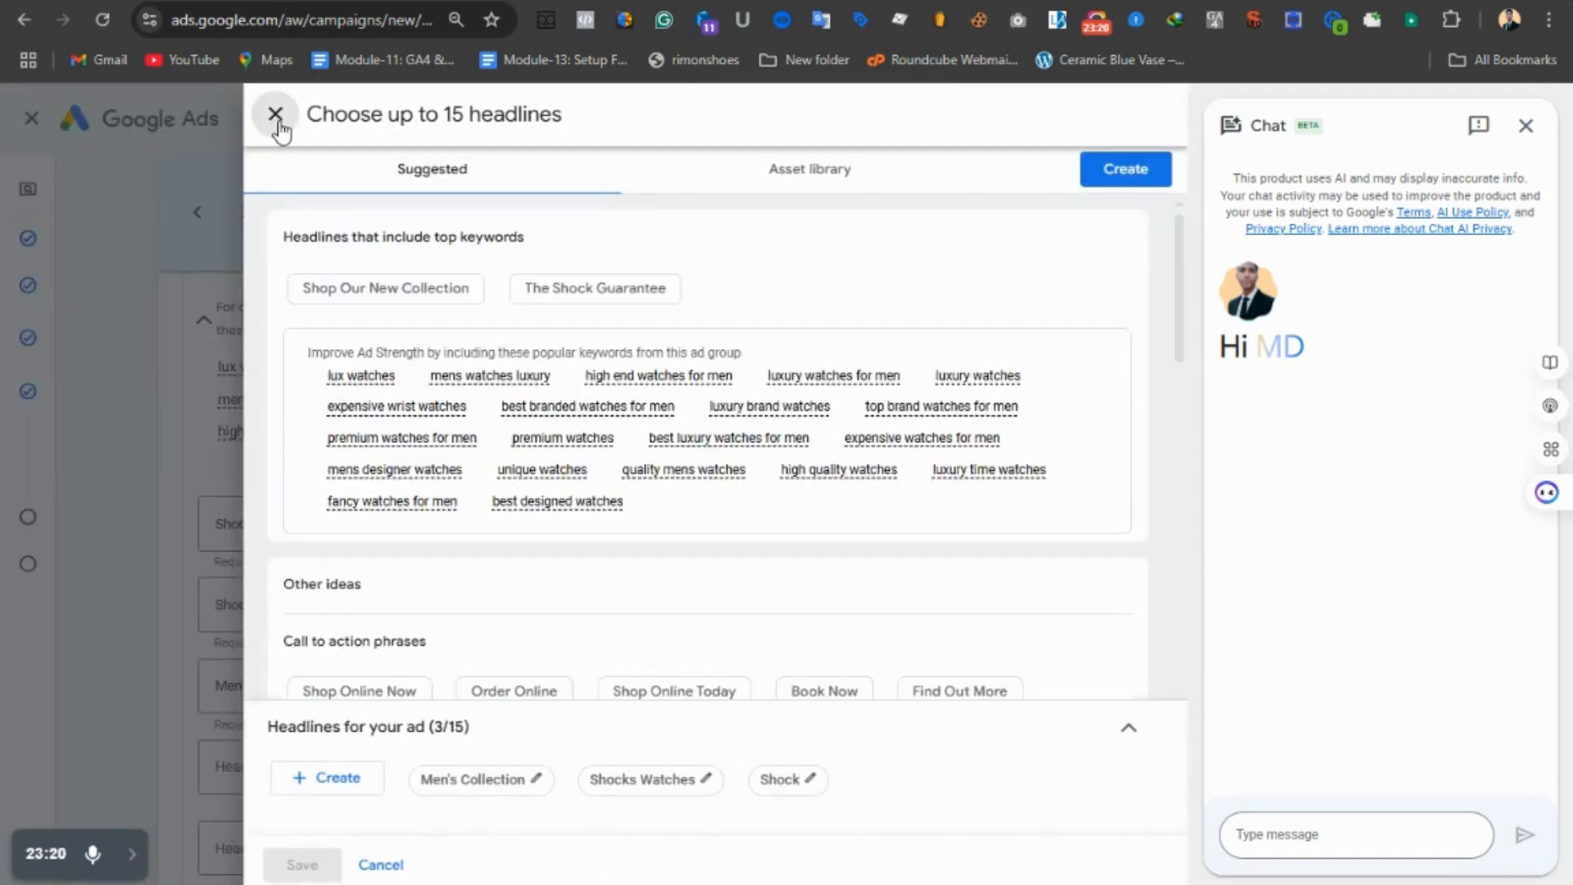
pyautogui.click(277, 121)
# - Copy the recommended keywords "high end watches for men" and "mens watches luxury" into the fourth and fifth headlines of the ad
pyautogui.moveTo(383, 432); pyautogui.dragTo(207, 441)
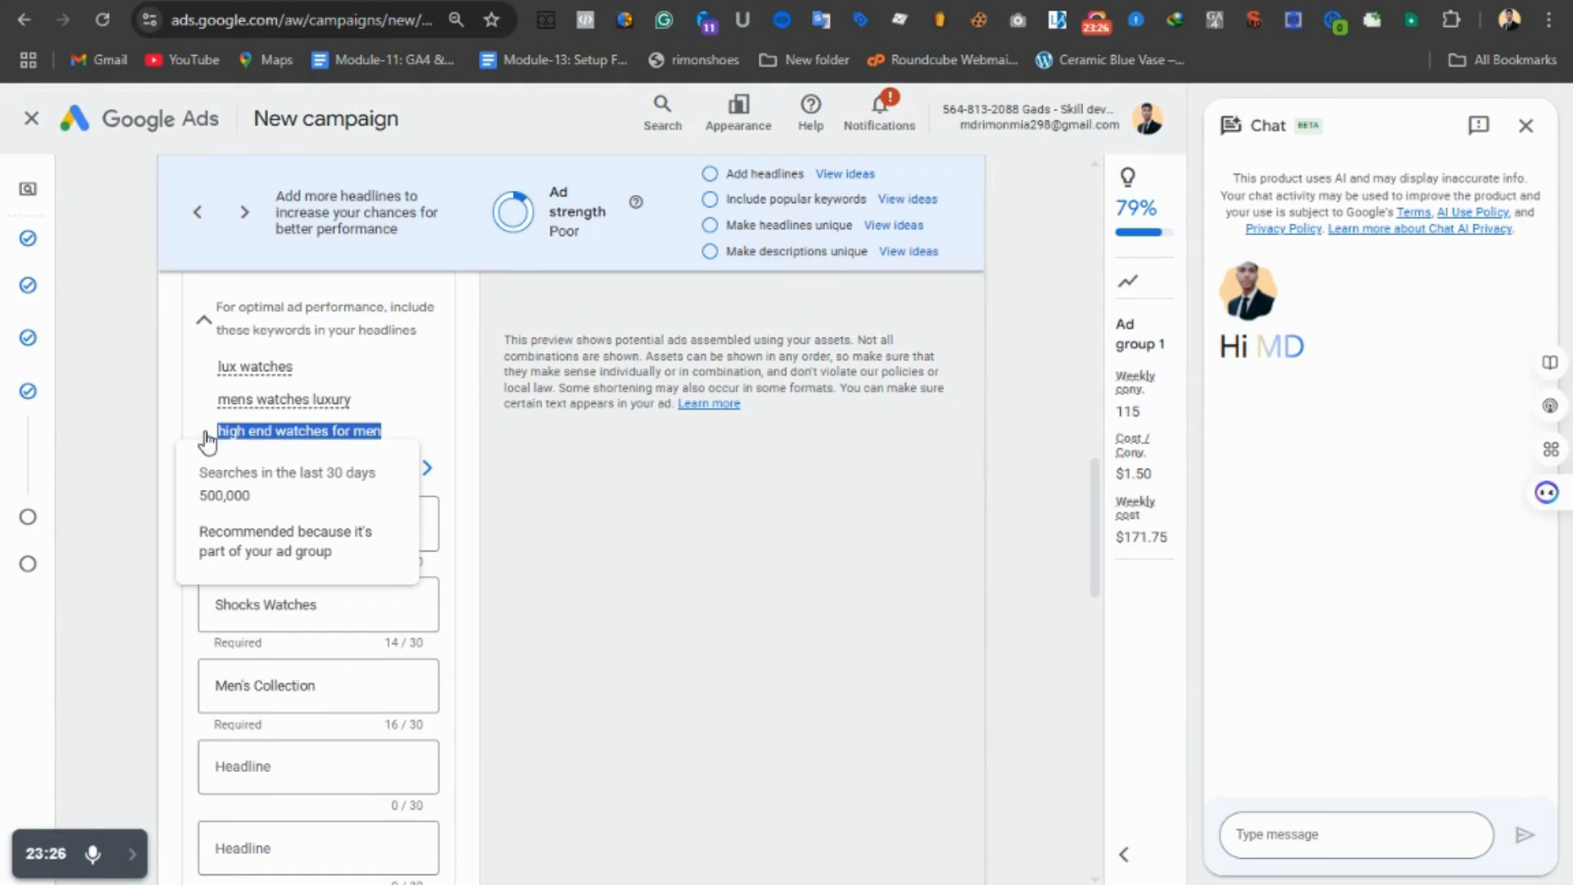
pyautogui.click(273, 766)
pyautogui.hotkey('ctrl', 'v')
pyautogui.scroll(-1, 435, 779)
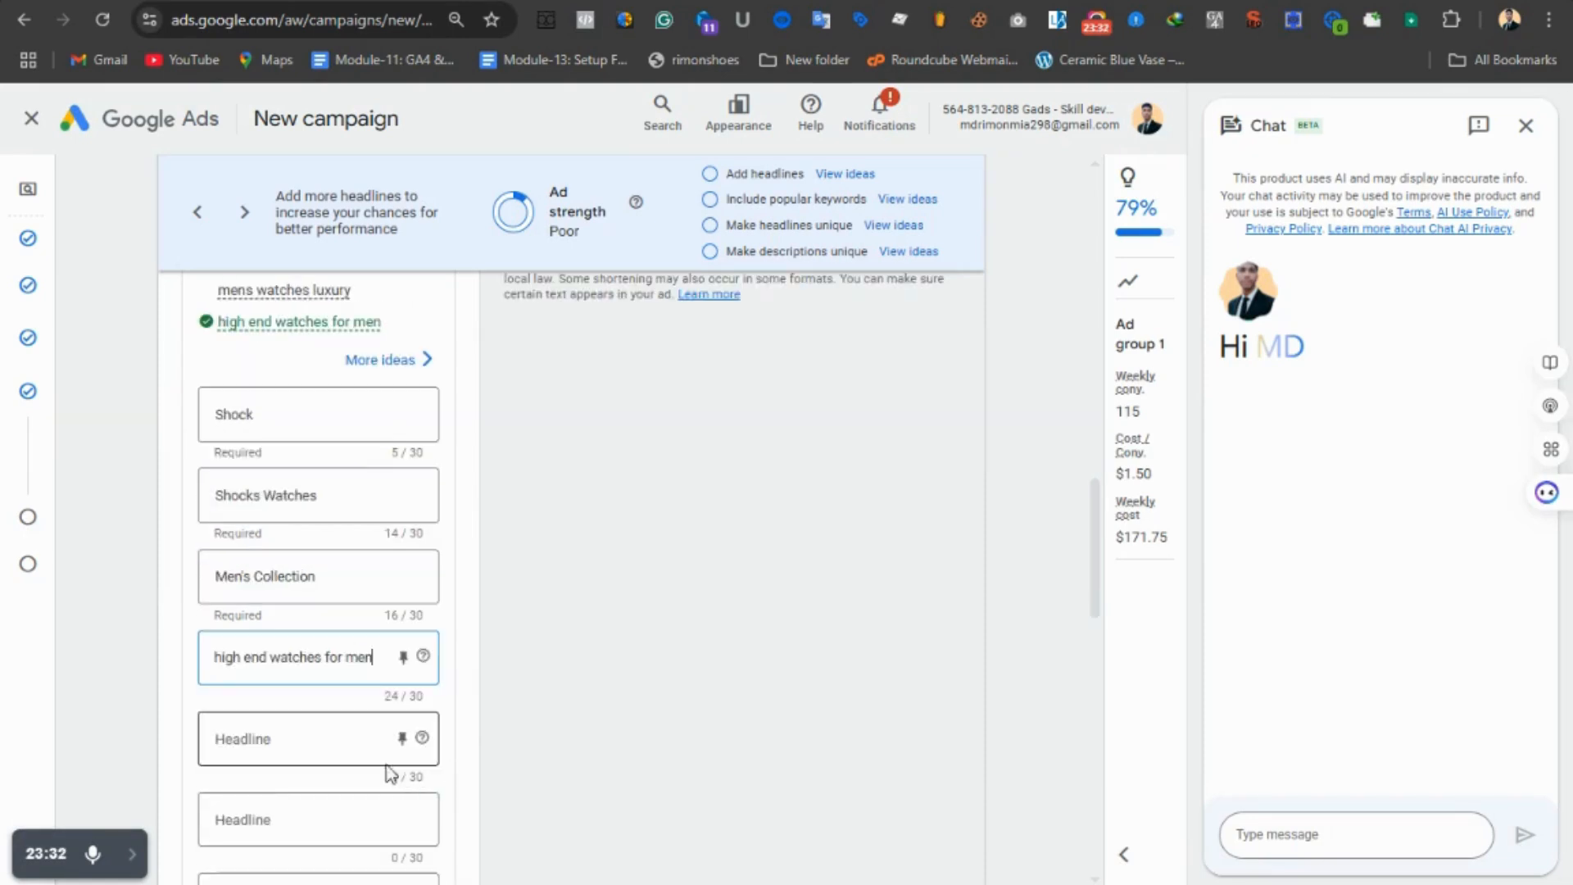
pyautogui.click(331, 721)
pyautogui.moveTo(352, 291); pyautogui.dragTo(223, 305)
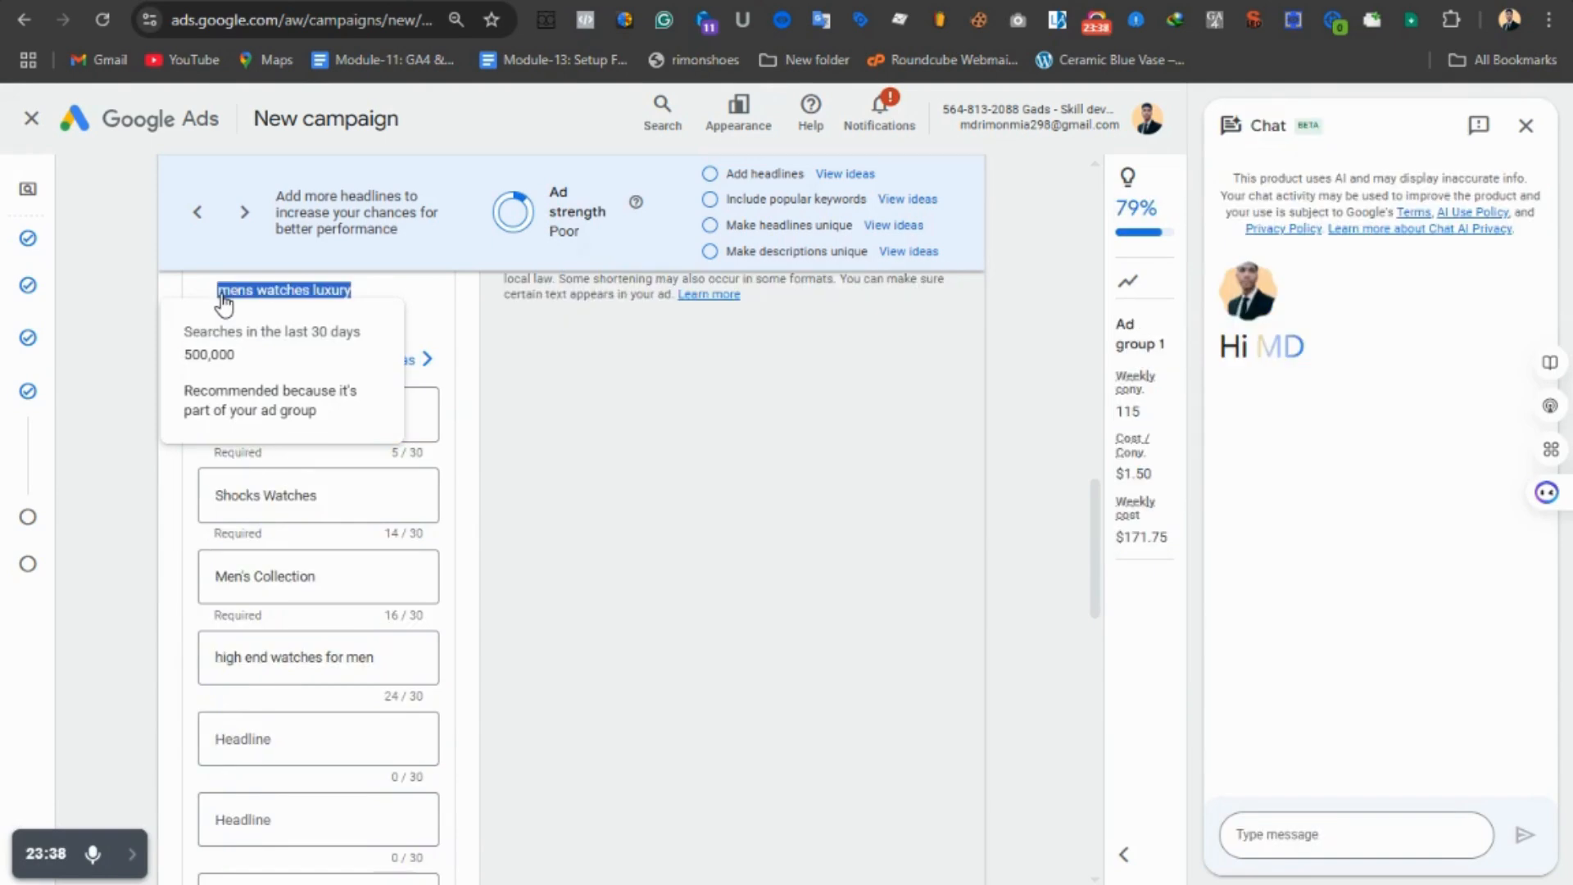
pyautogui.hotkey('ctrl', 'c')
pyautogui.click(285, 734)
pyautogui.hotkey('ctrl', 'v')
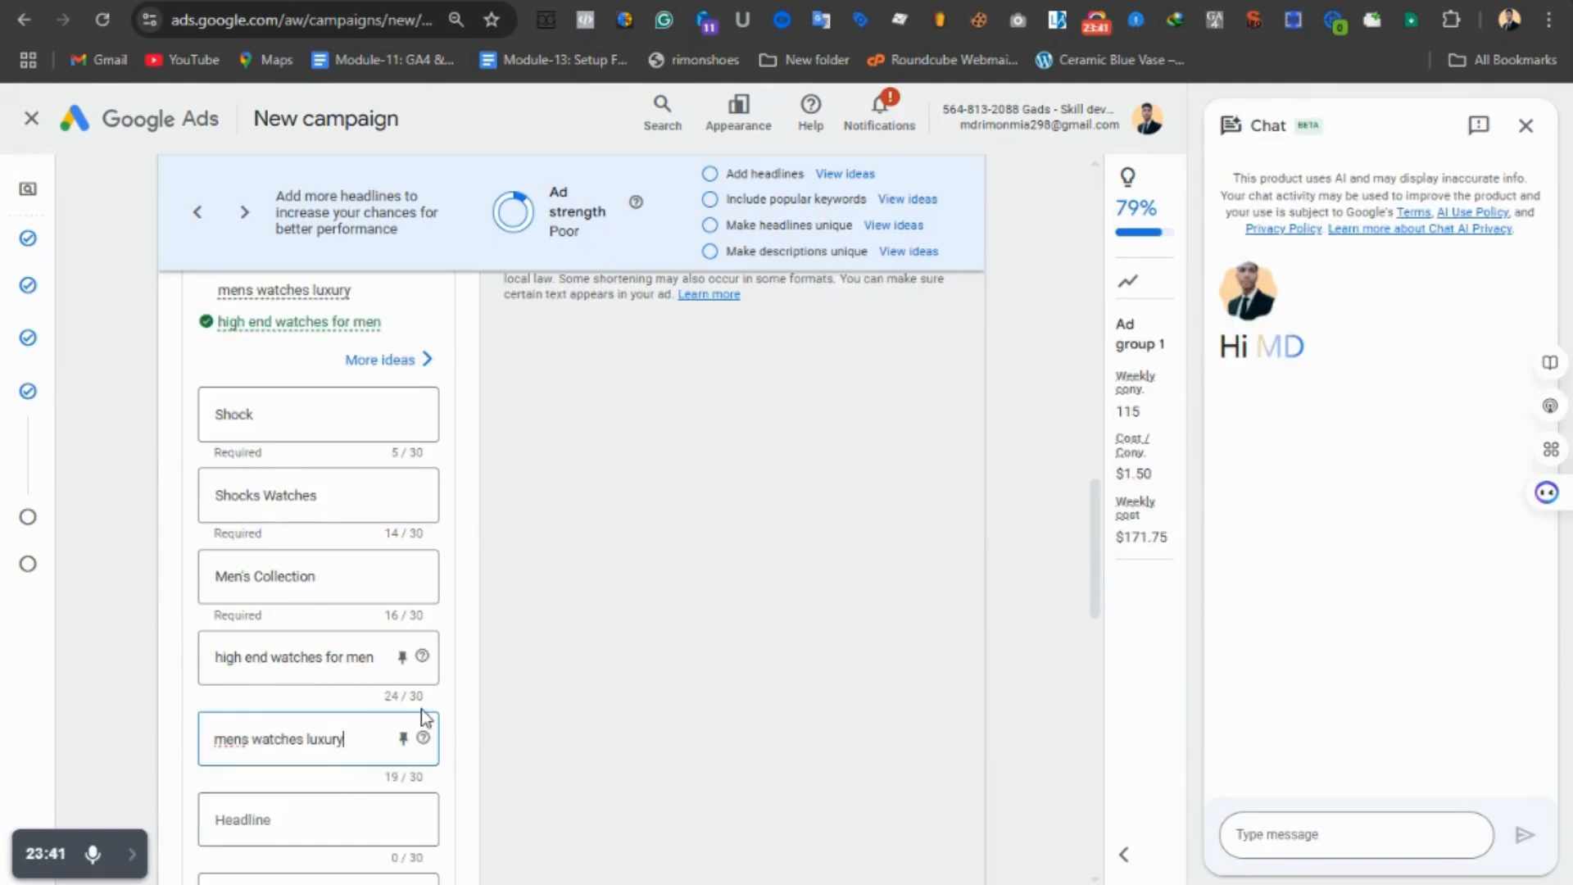
# - Fill the sixth and seventh headlines with the suggested ideas "The Shock Guarantee" and "Shop Our New Collection"
pyautogui.click(341, 816)
pyautogui.scroll(-3, 341, 815)
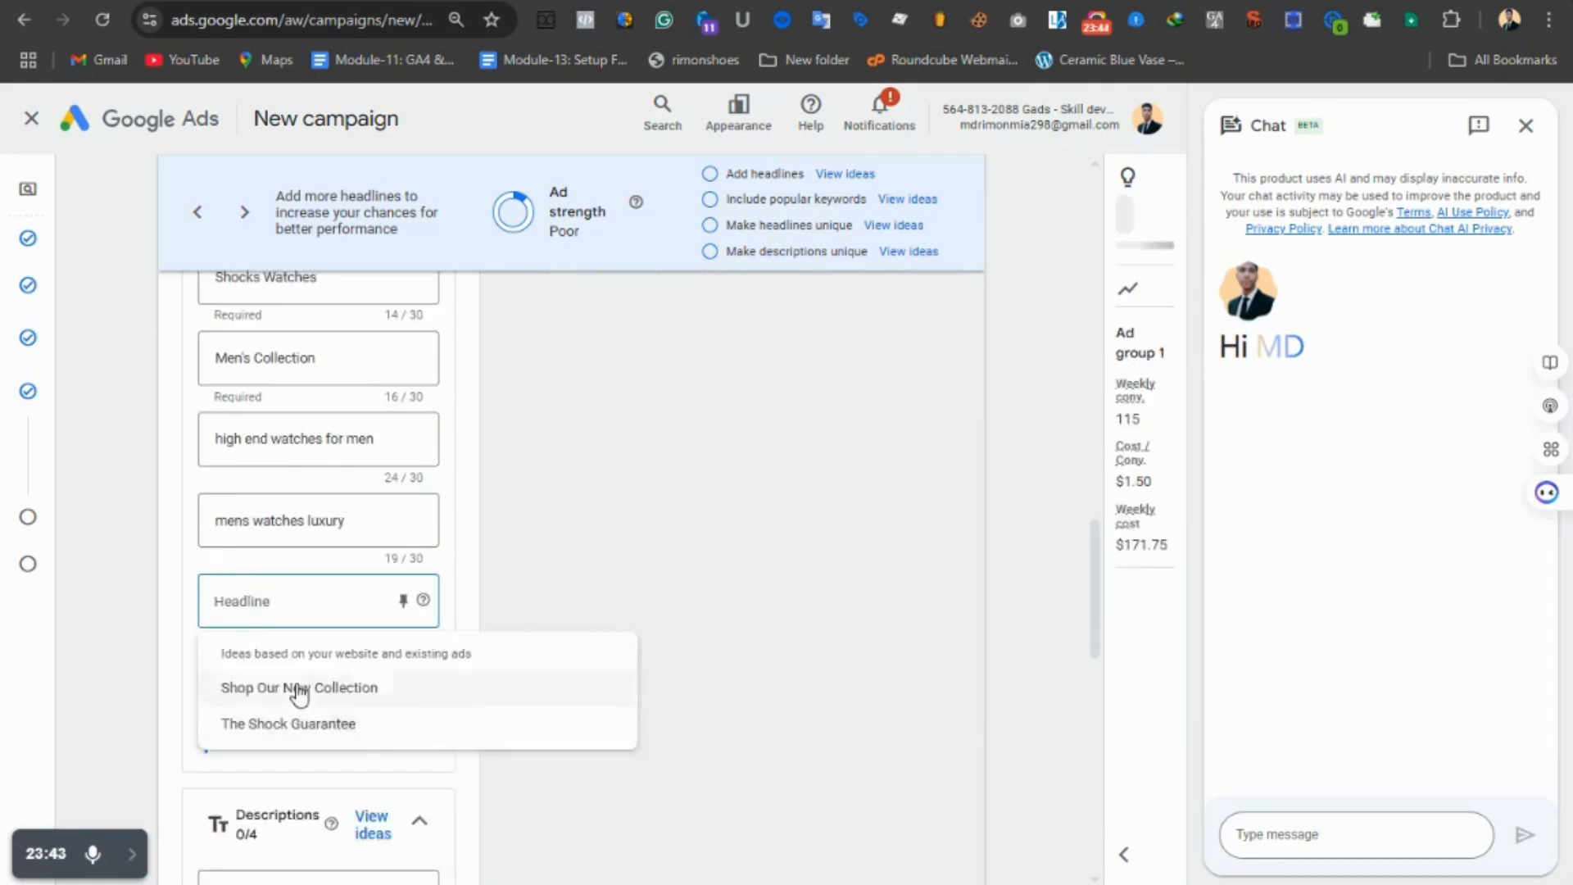
pyautogui.scroll(-3, 299, 695)
pyautogui.click(287, 500)
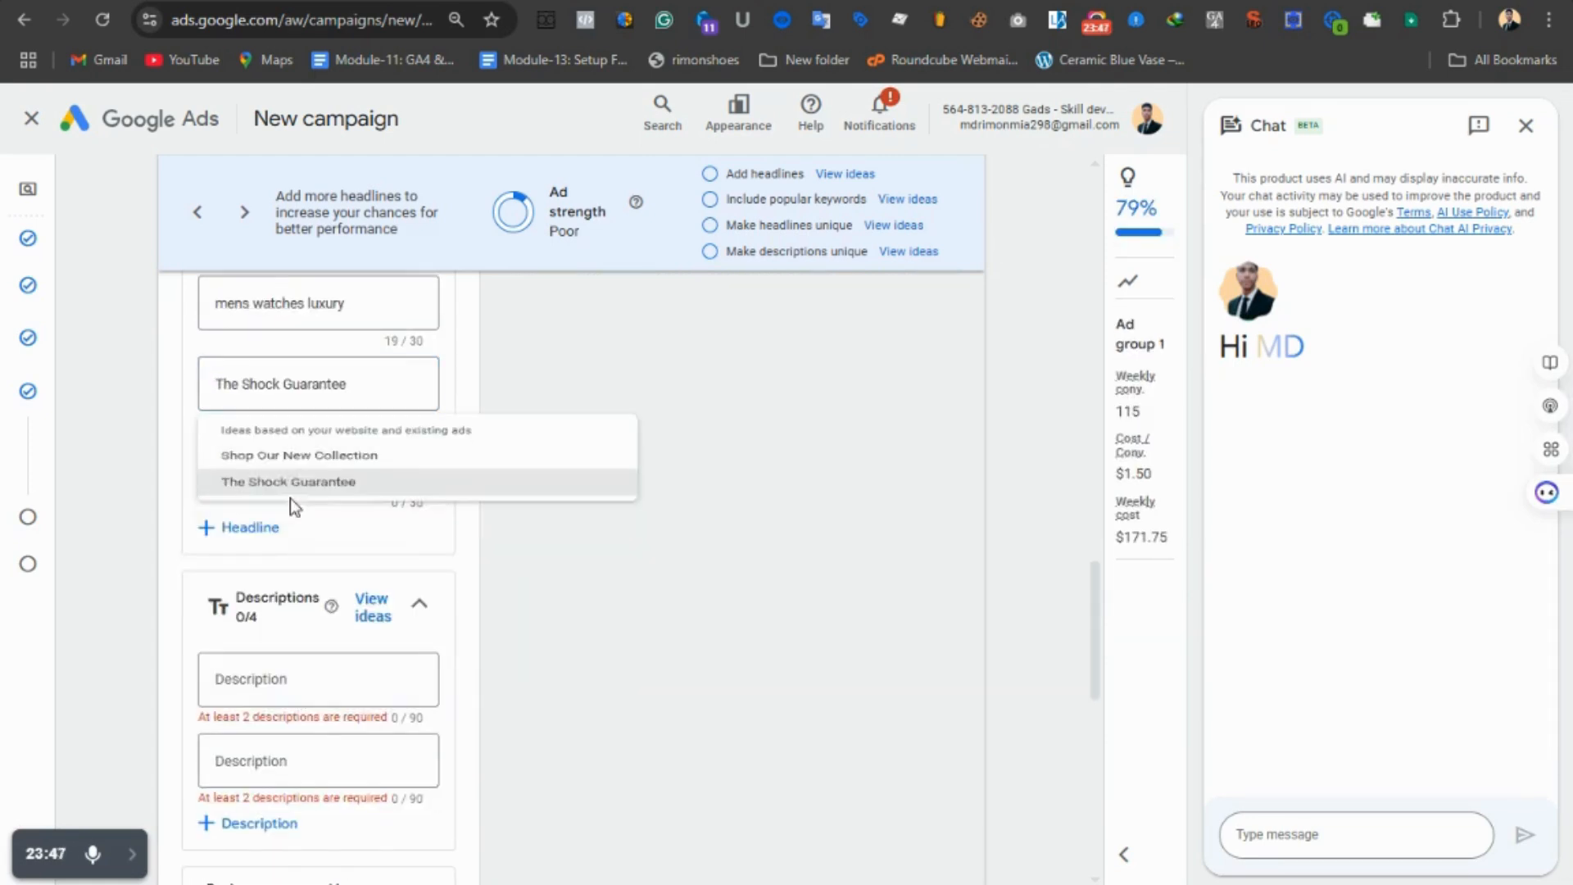
pyautogui.click(268, 478)
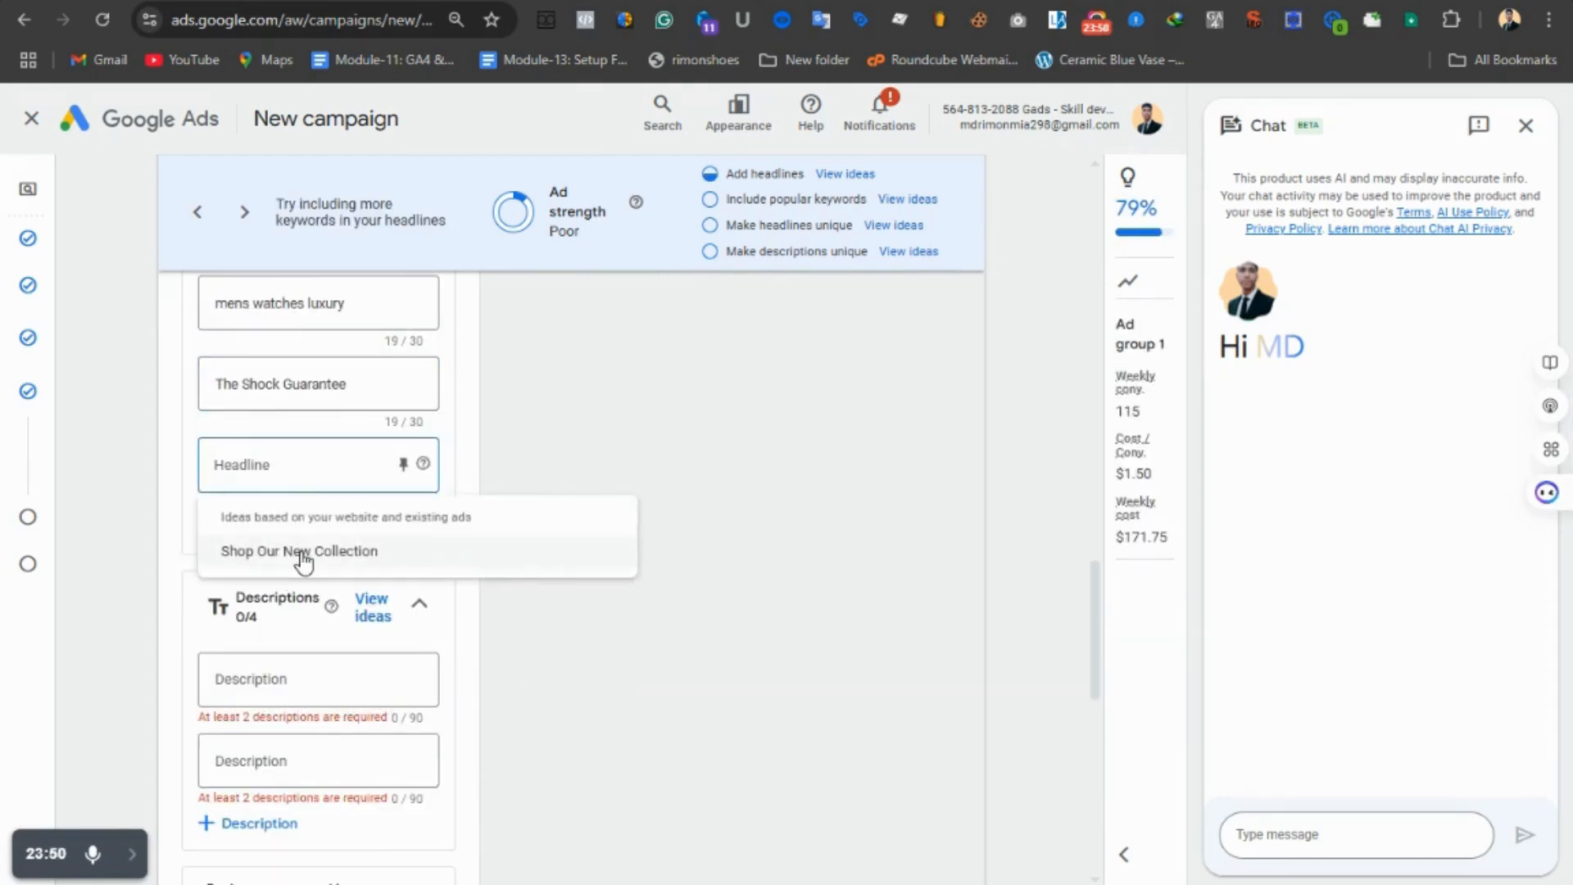
pyautogui.click(302, 552)
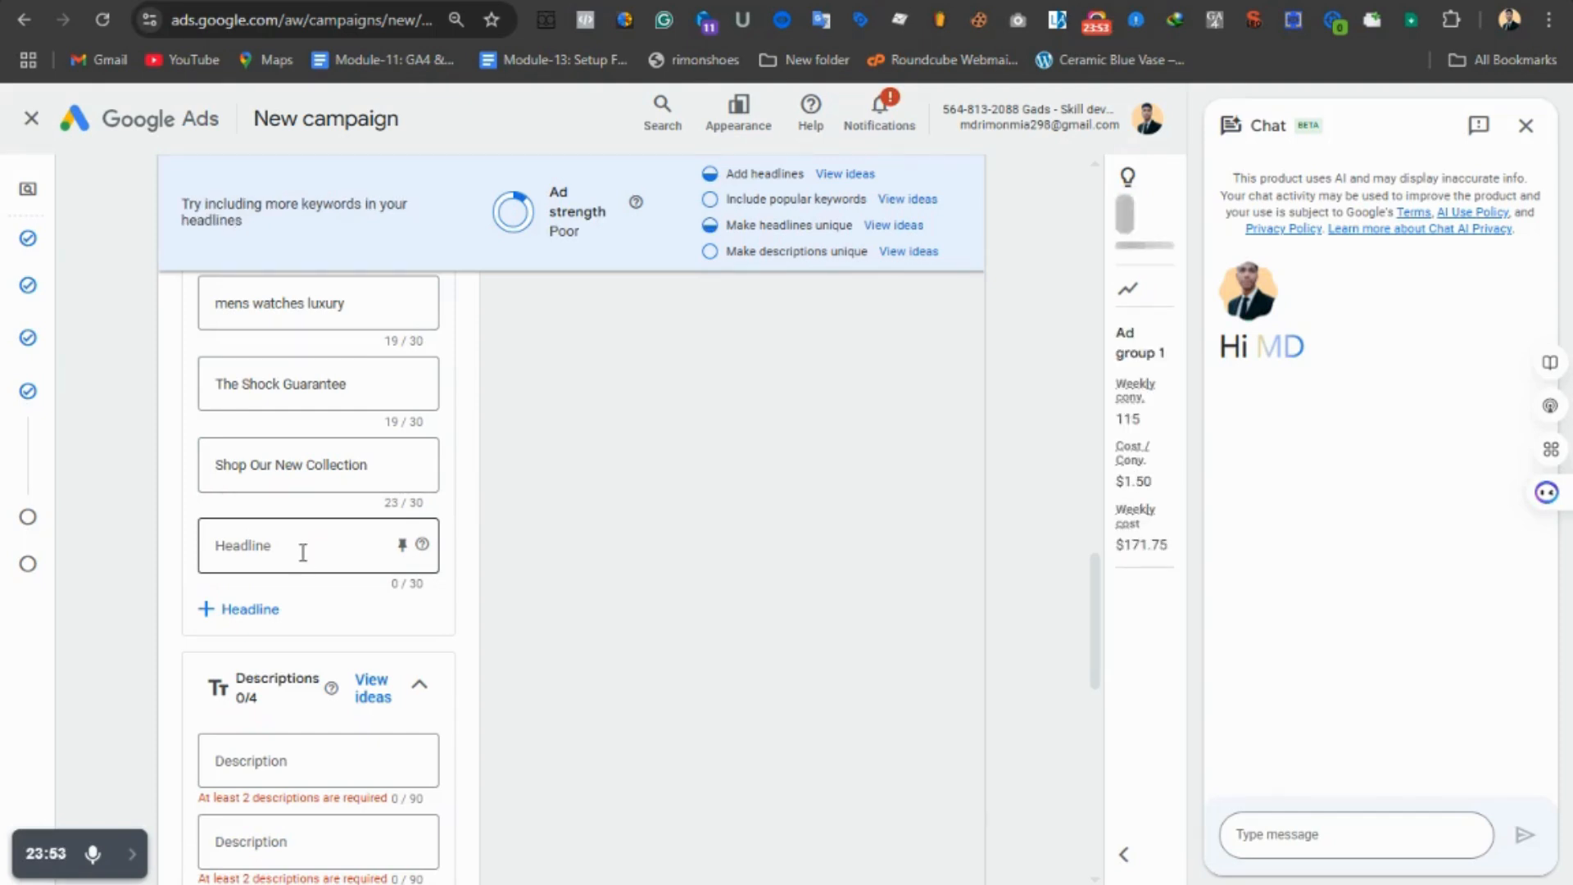
# - Enter "luxury's watch for man" as the eighth headline, using the spelling suggestion for its first word
pyautogui.click(303, 553)
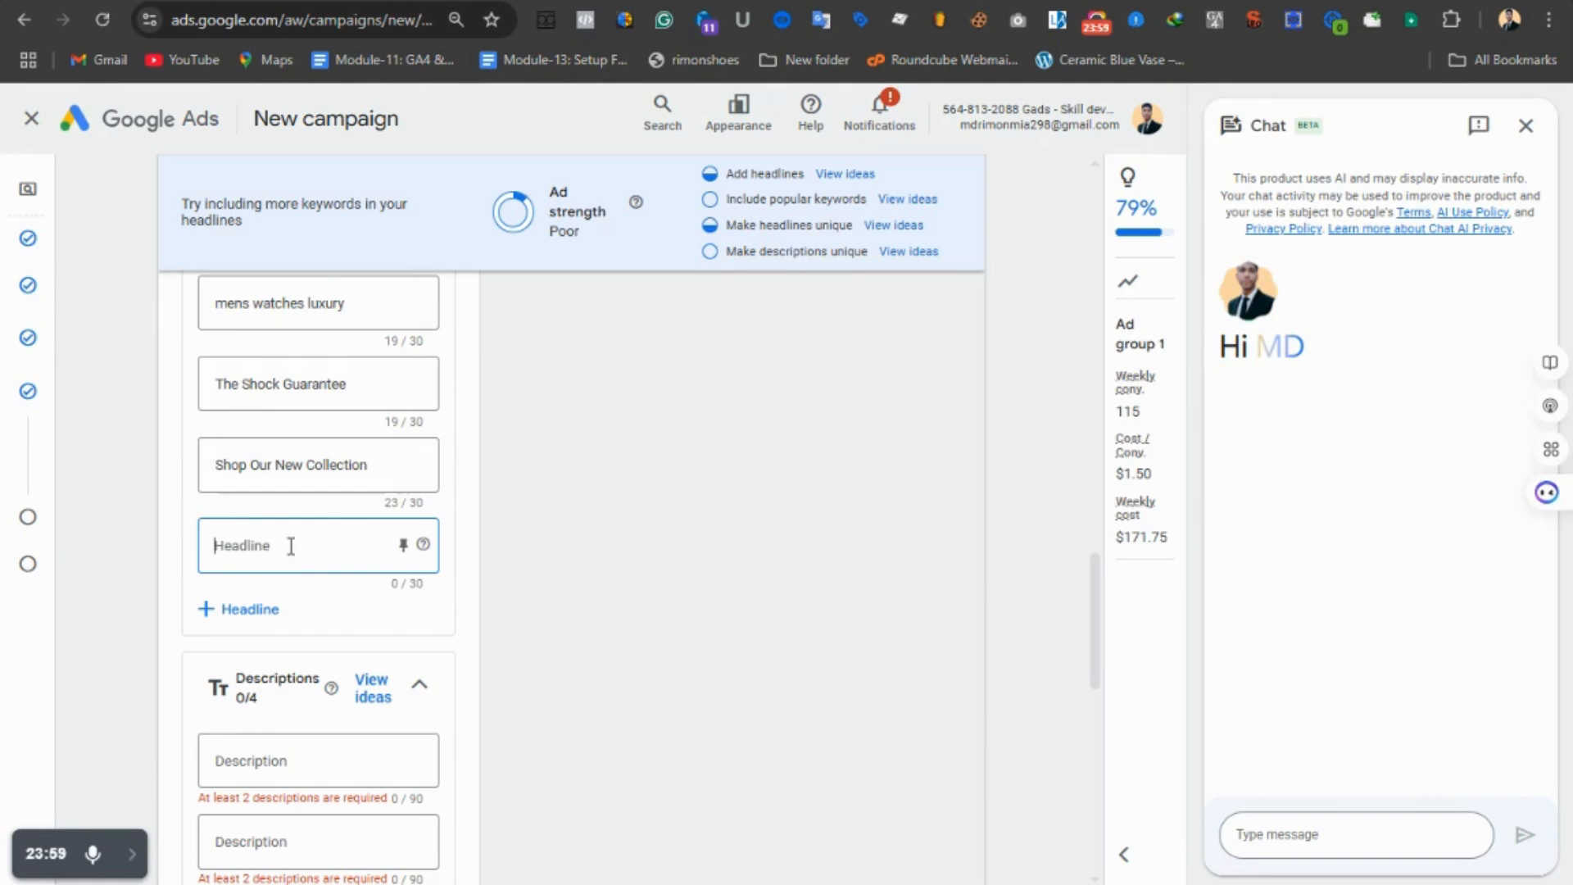
pyautogui.write('lu')
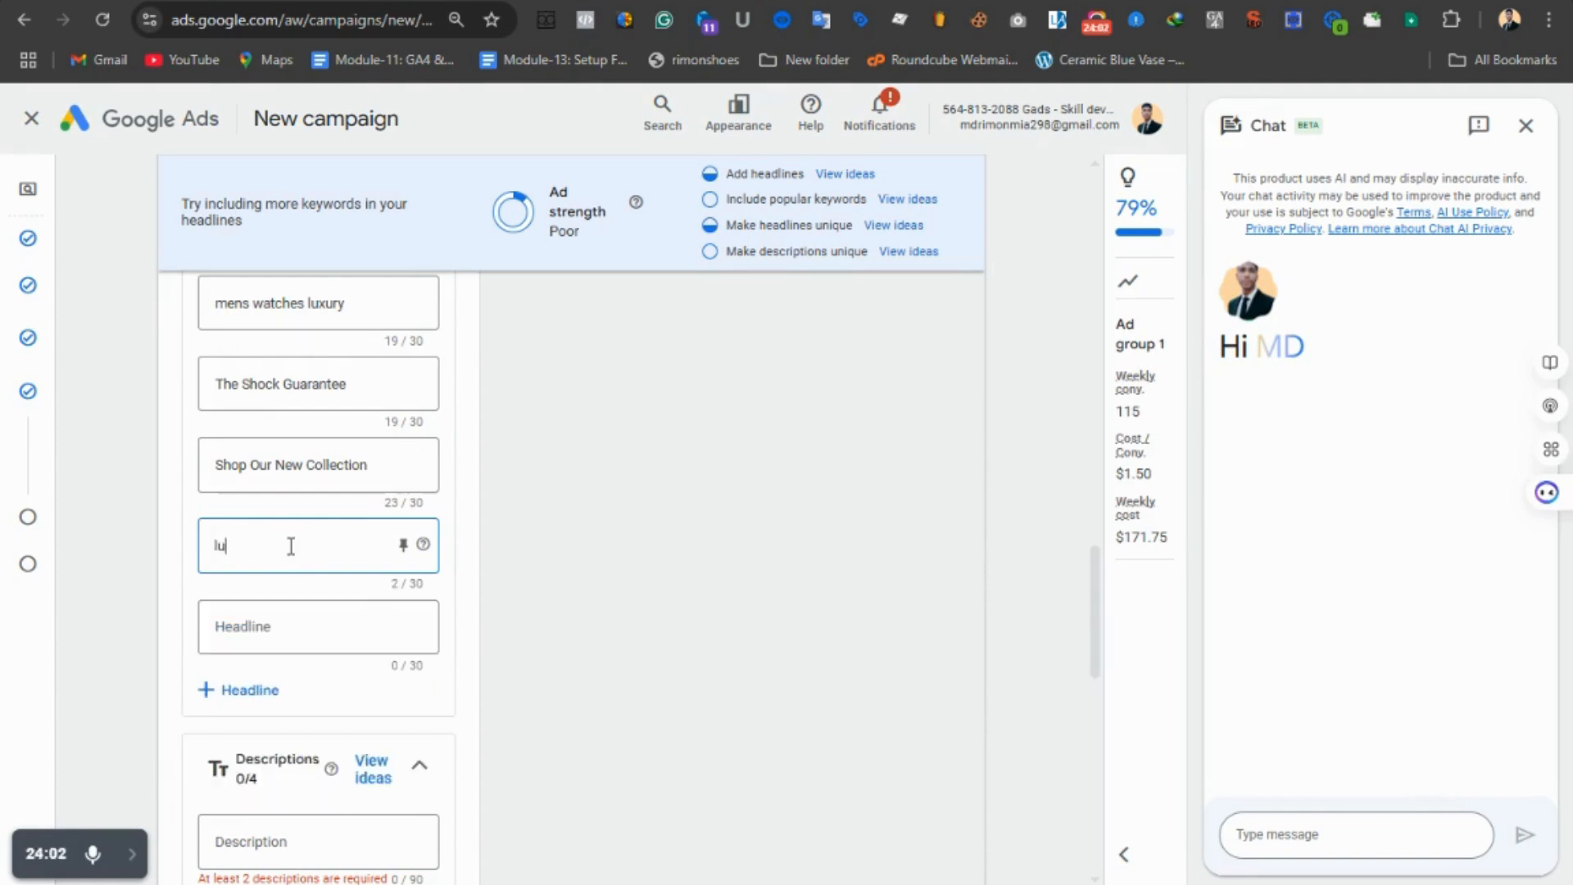
pyautogui.write('x')
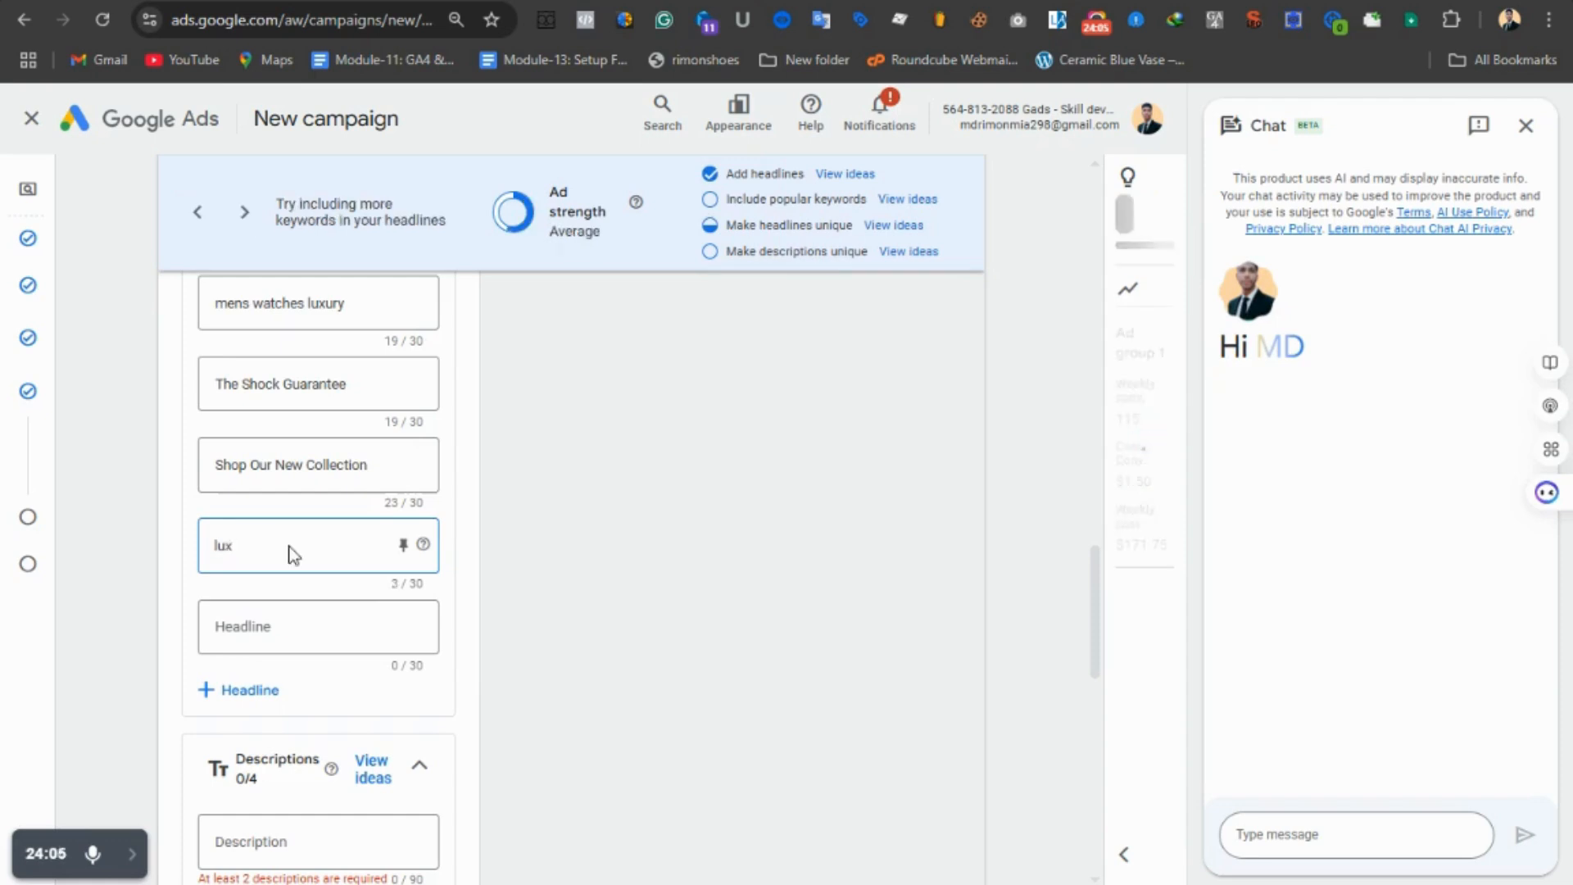
pyautogui.scroll(3, 288, 555)
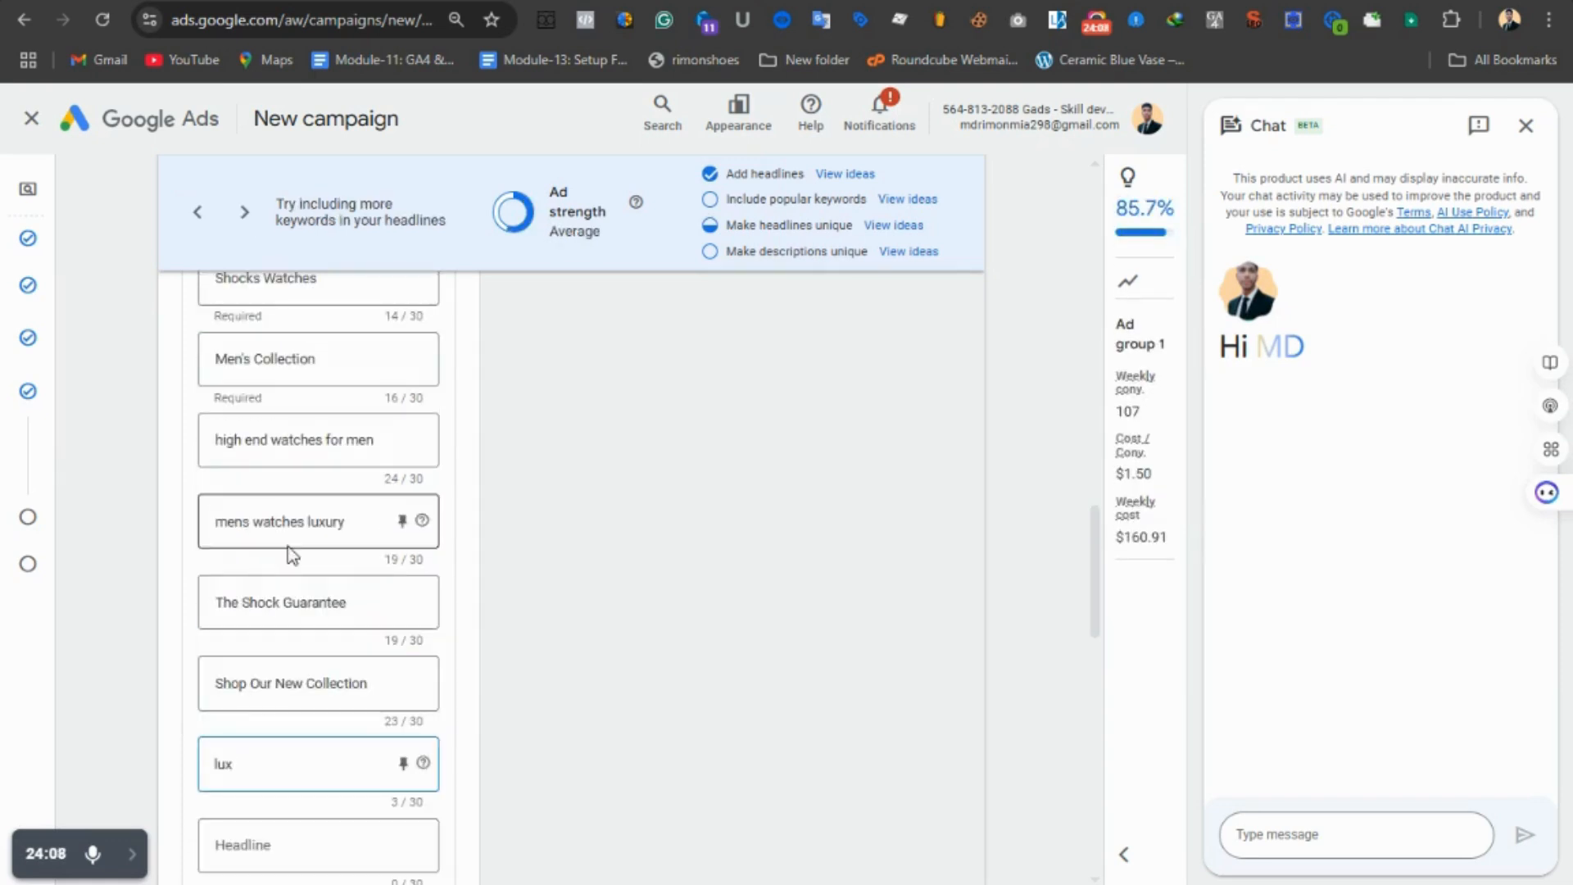
pyautogui.scroll(1, 292, 555)
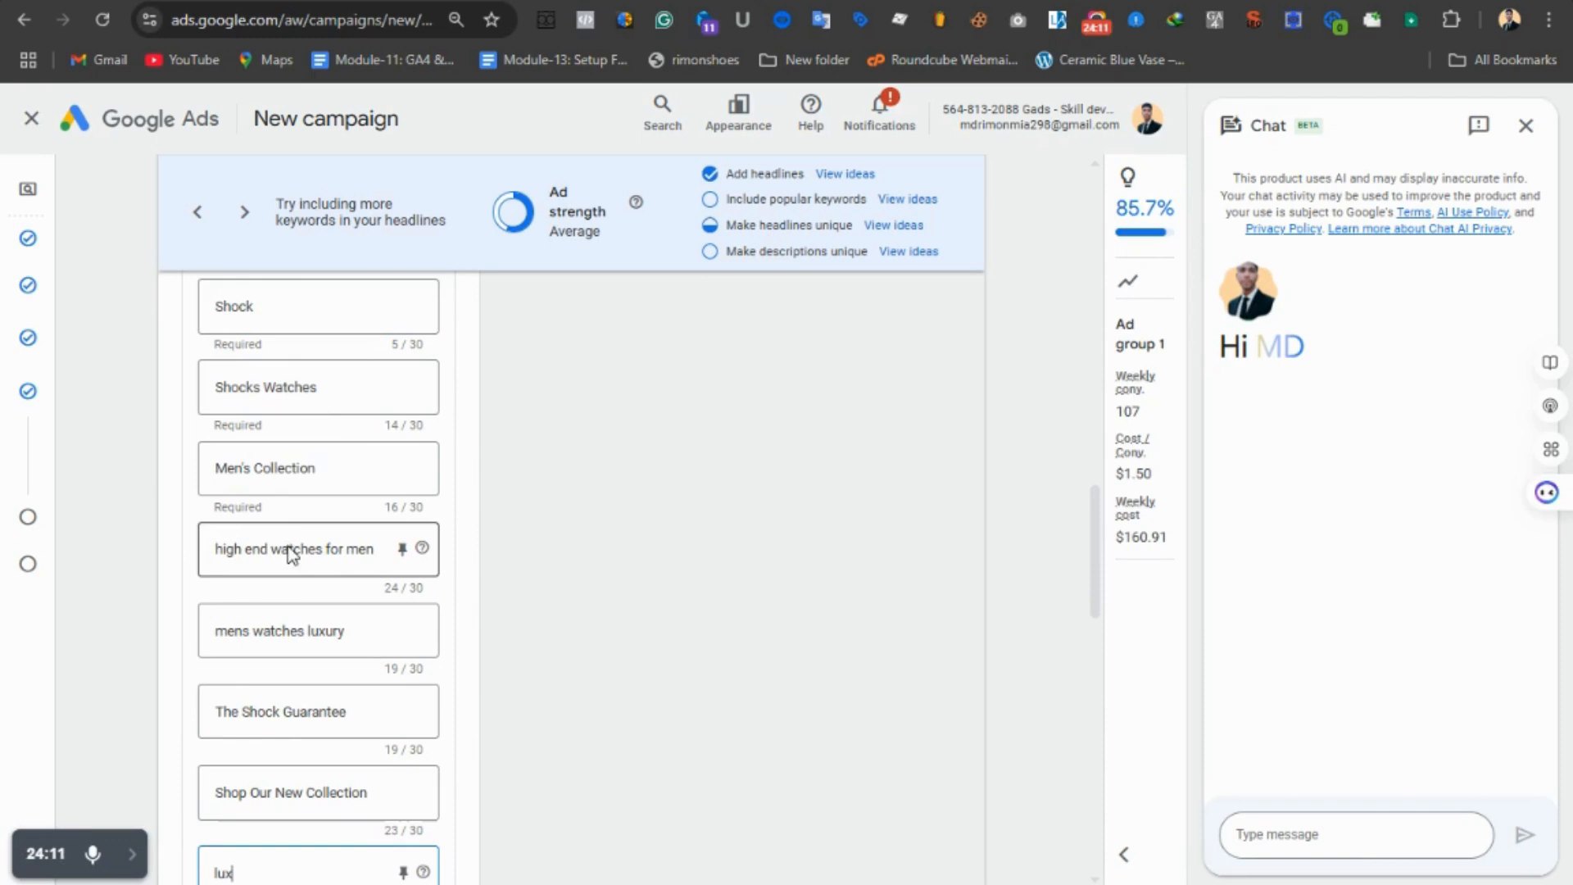
pyautogui.scroll(-1, 288, 554)
pyautogui.write('aryu')
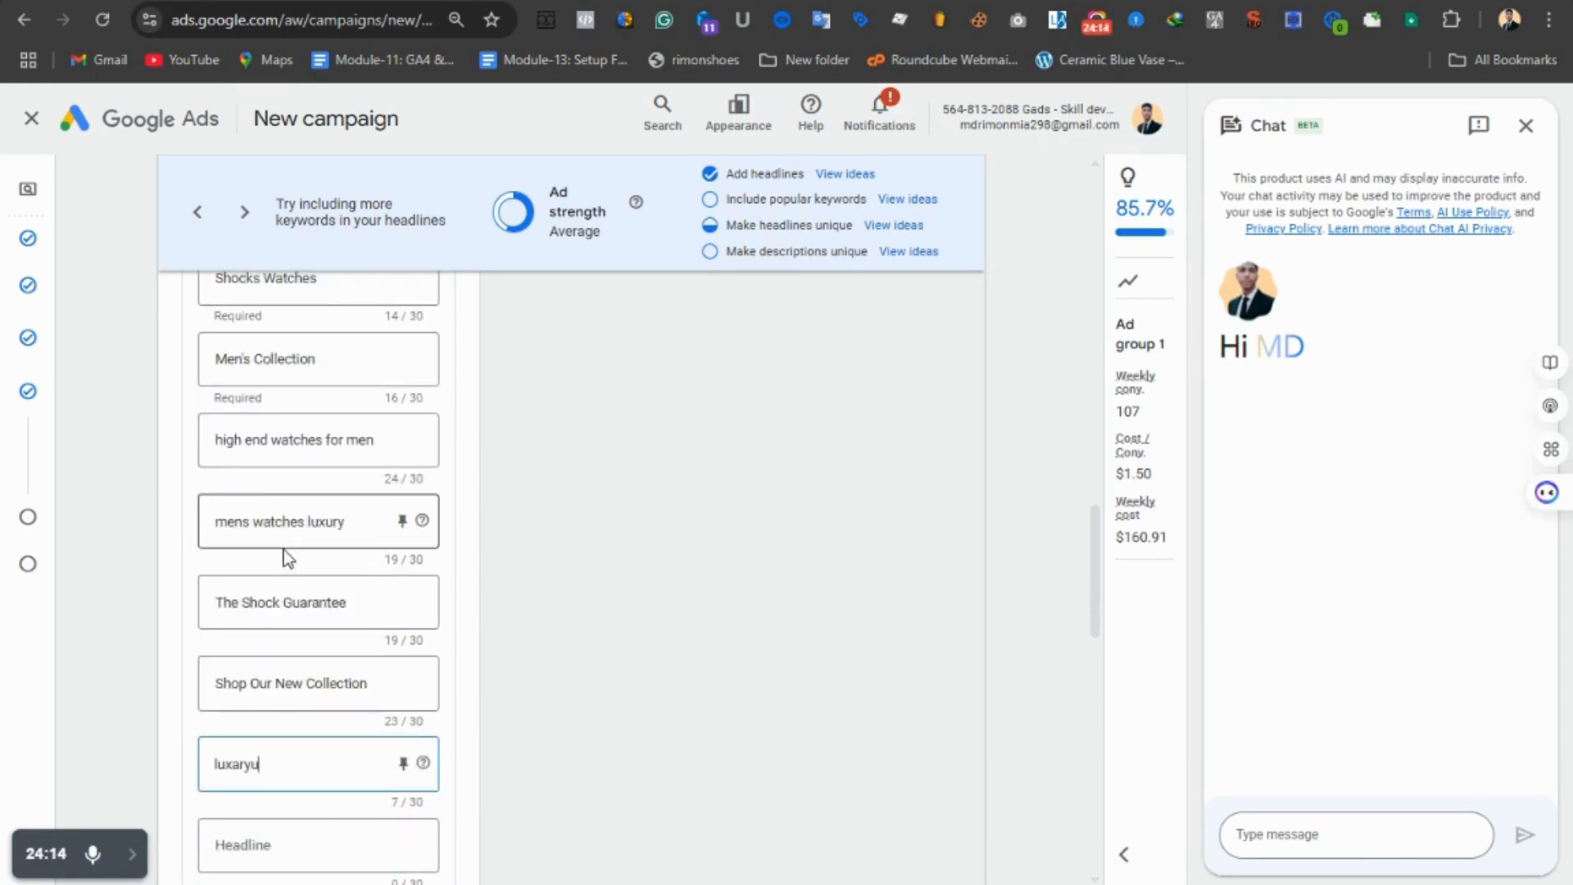
pyautogui.write('s watc')
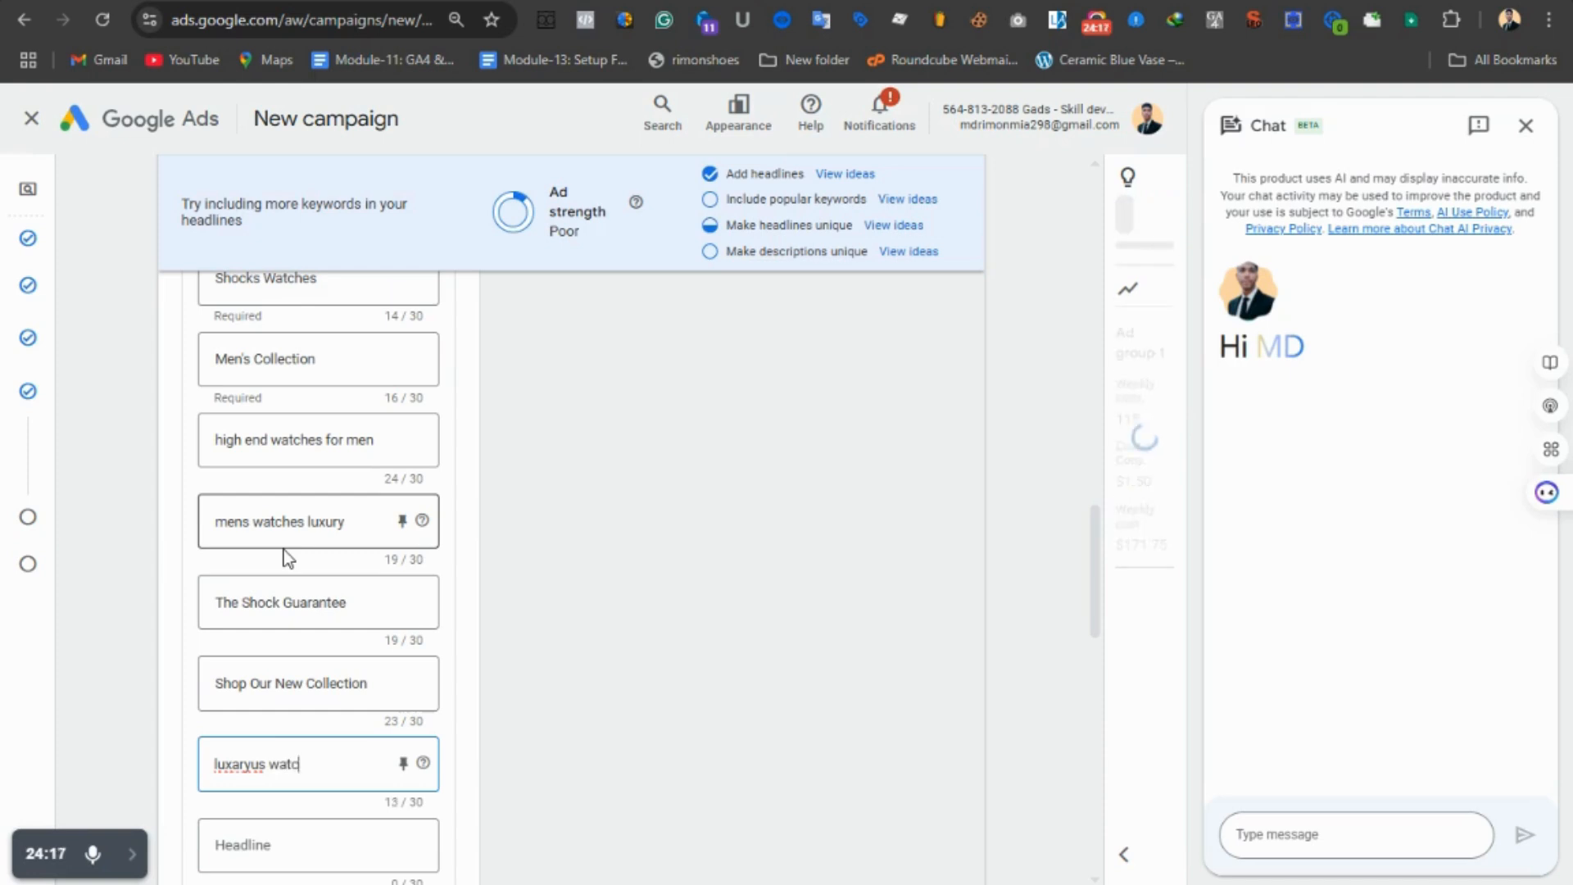
pyautogui.write('h for man')
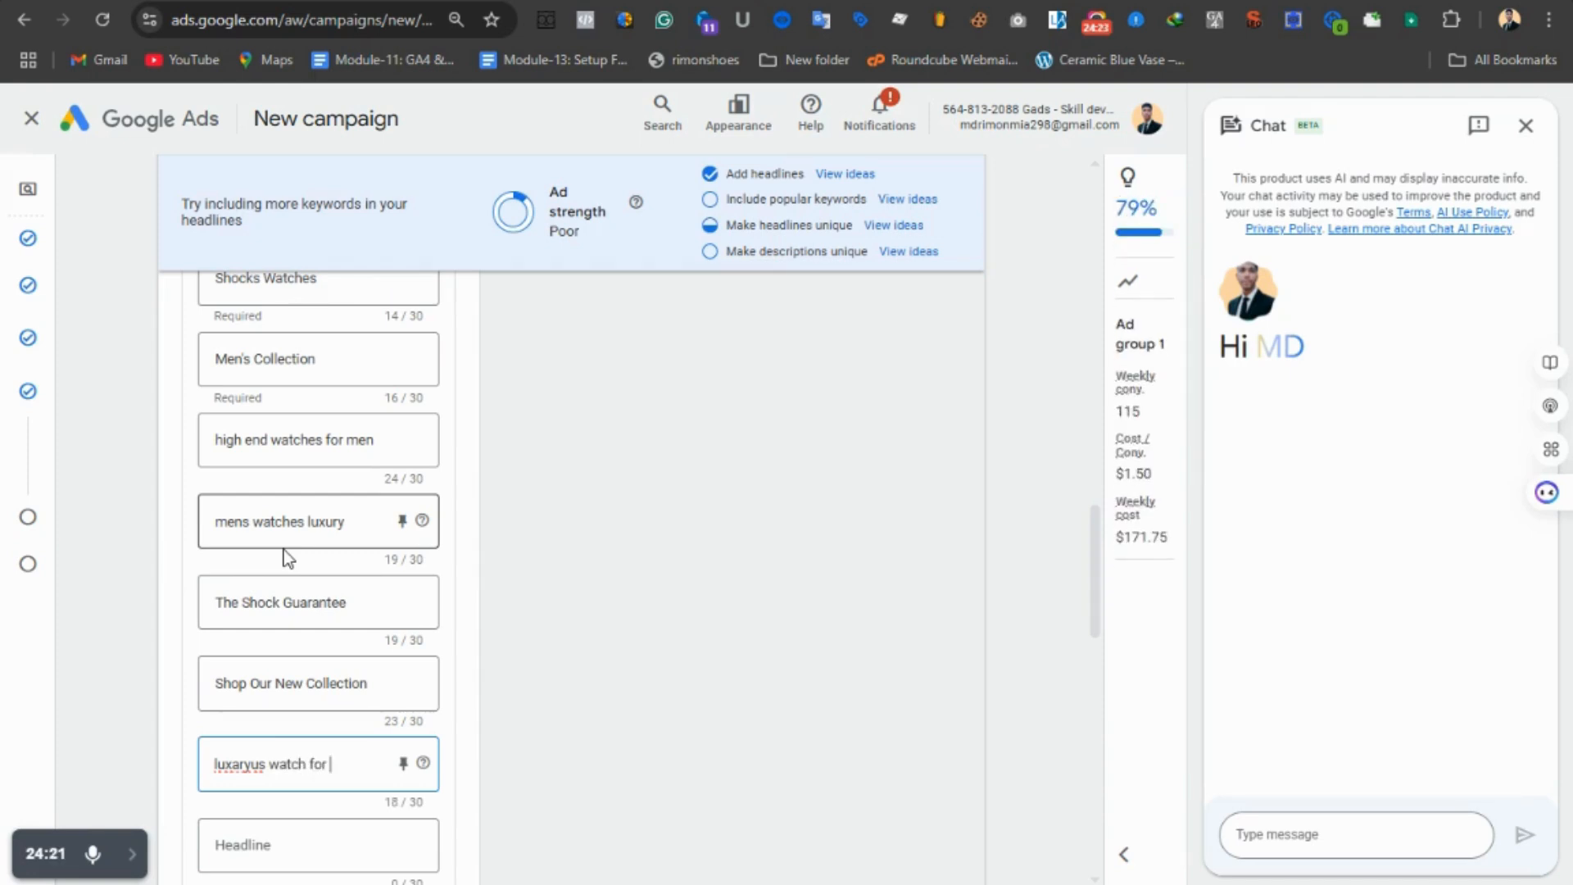
pyautogui.rightClick(235, 764)
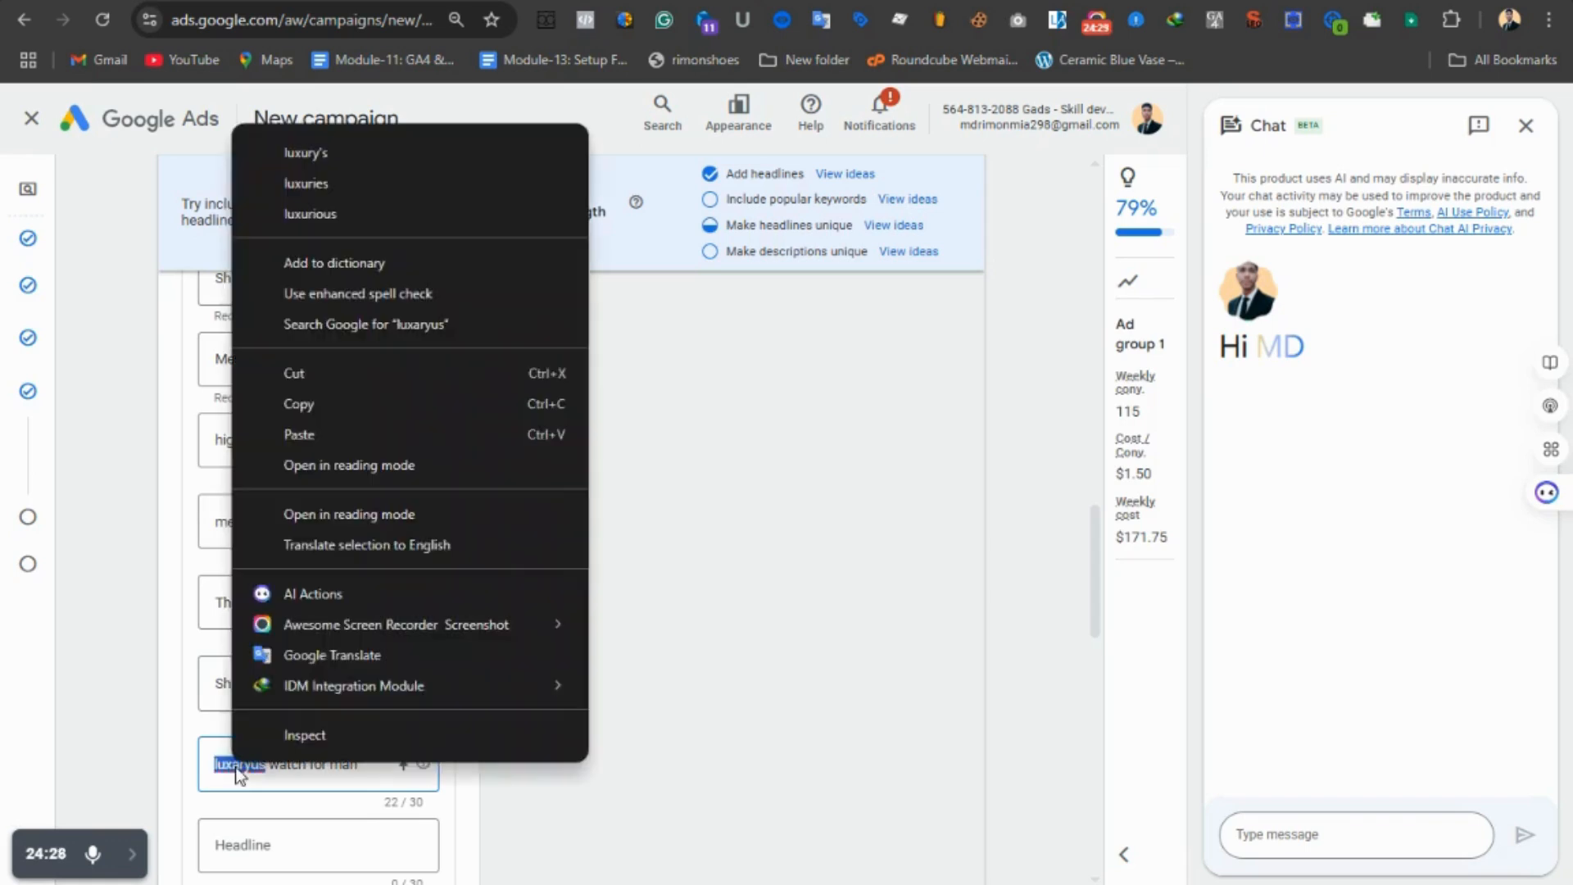
pyautogui.click(293, 153)
# - Fill the first ad description with the suggested "Our Collection Features Expertly Crafted Watches Built for Accuracy and Durability"
pyautogui.scroll(-5, 363, 779)
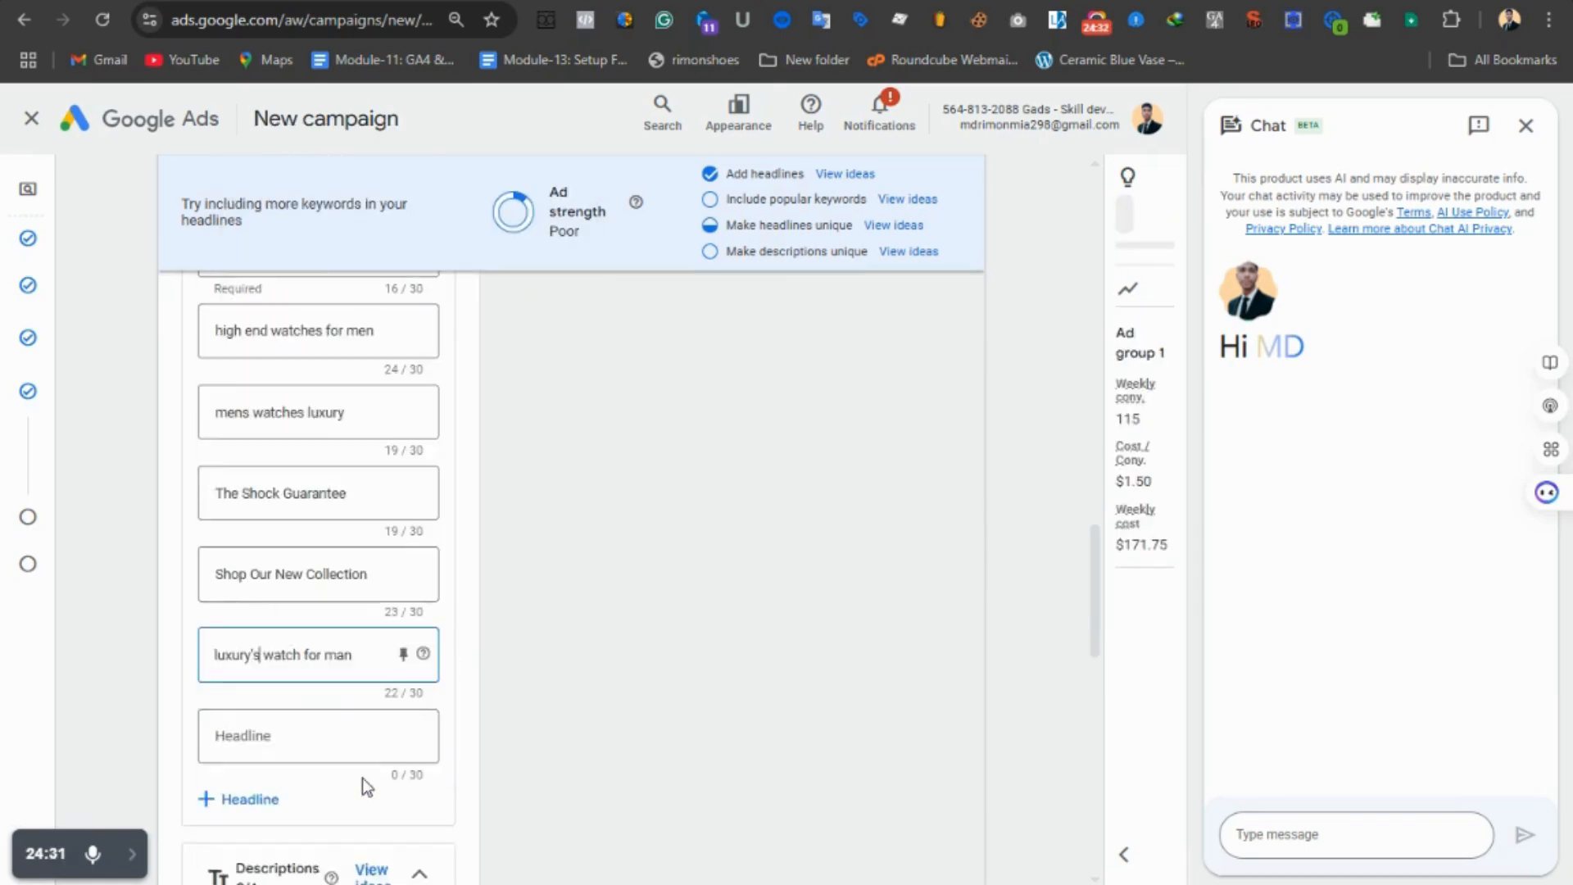
pyautogui.click(288, 629)
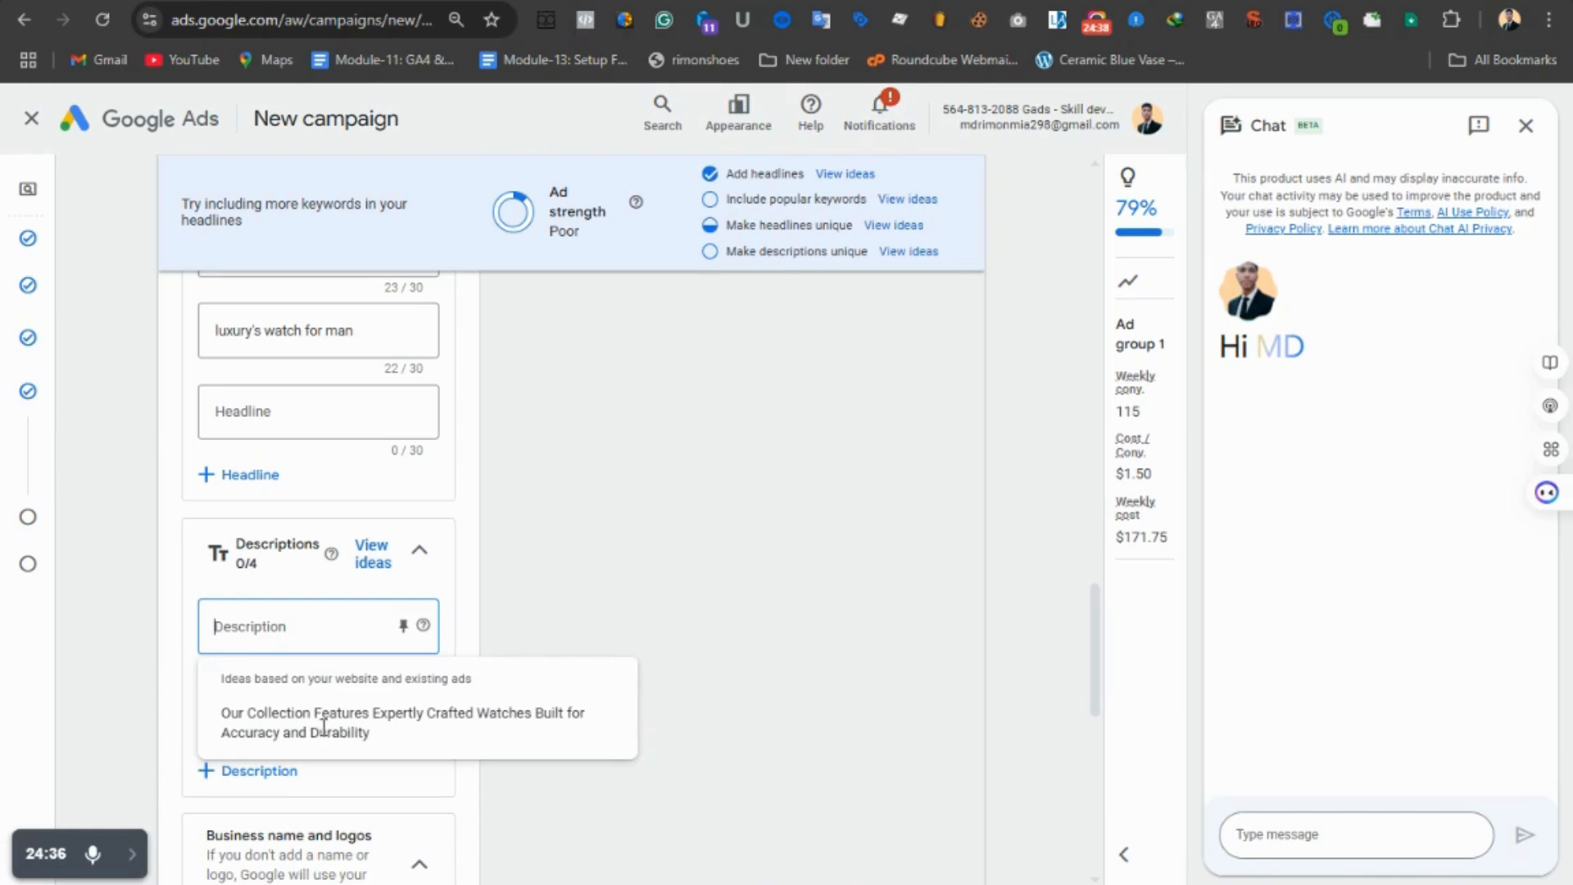
pyautogui.click(323, 727)
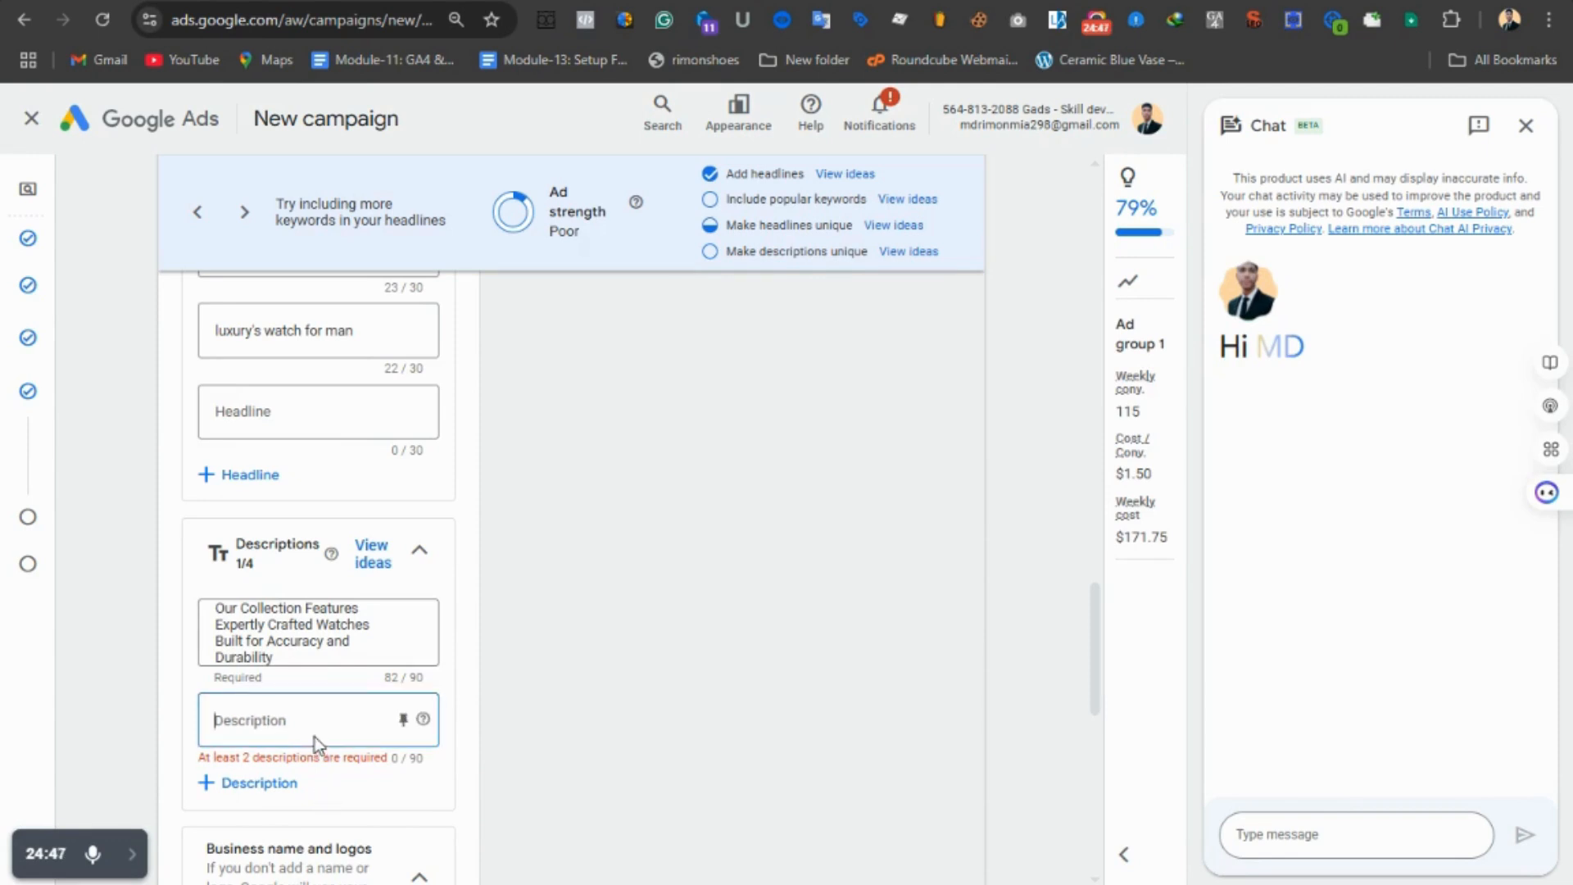
# - Enter "luxury's watch for man with affordable price" as the second description of the ad
pyautogui.write('f')
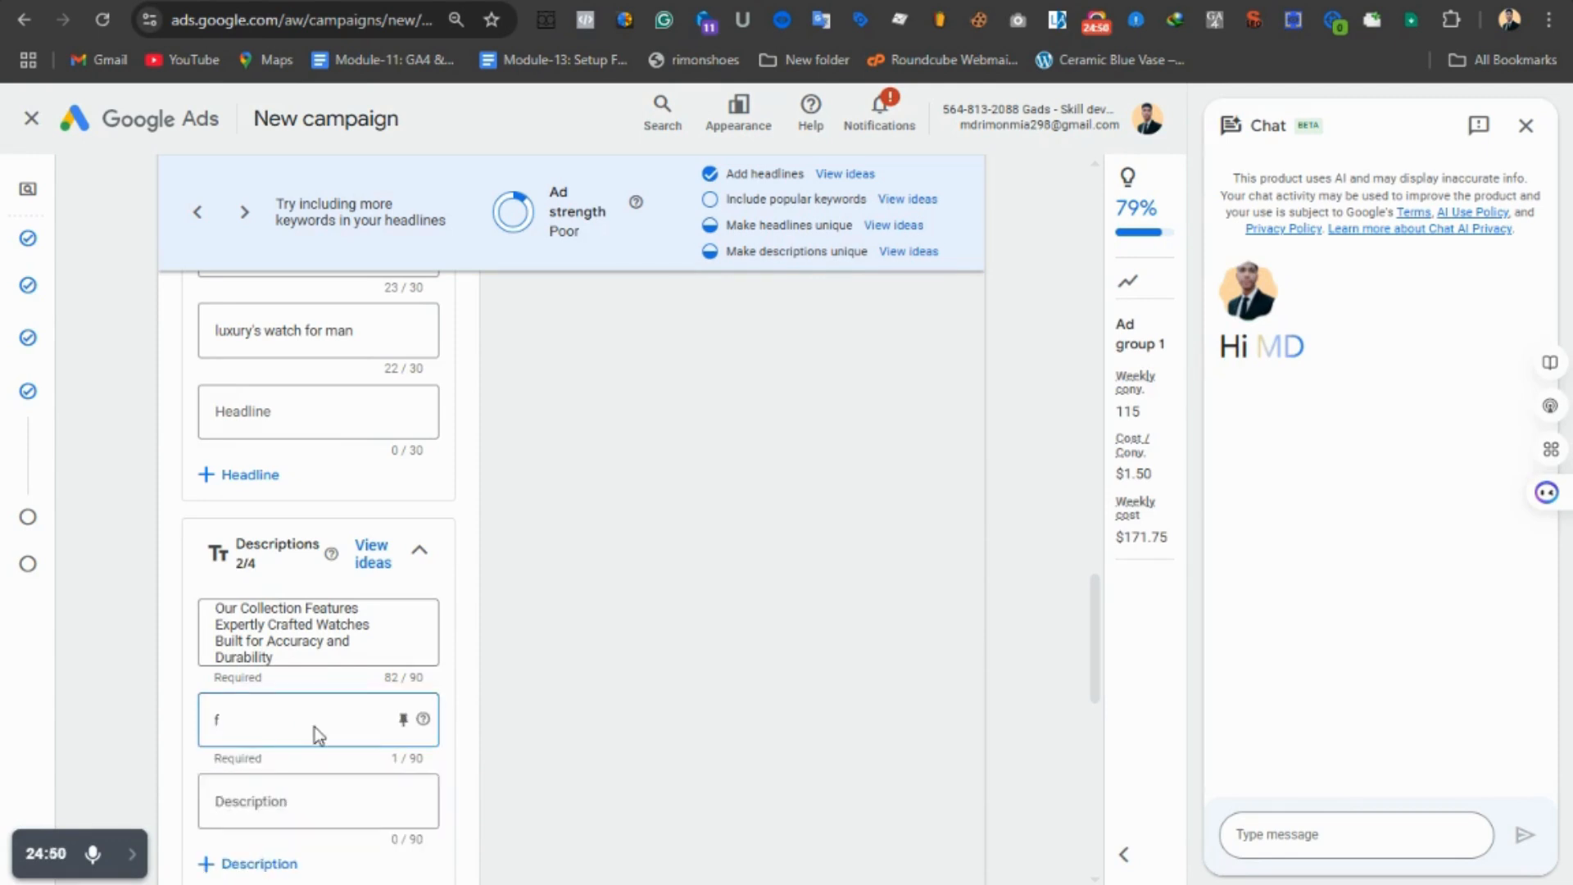
pyautogui.press('BackSpace')
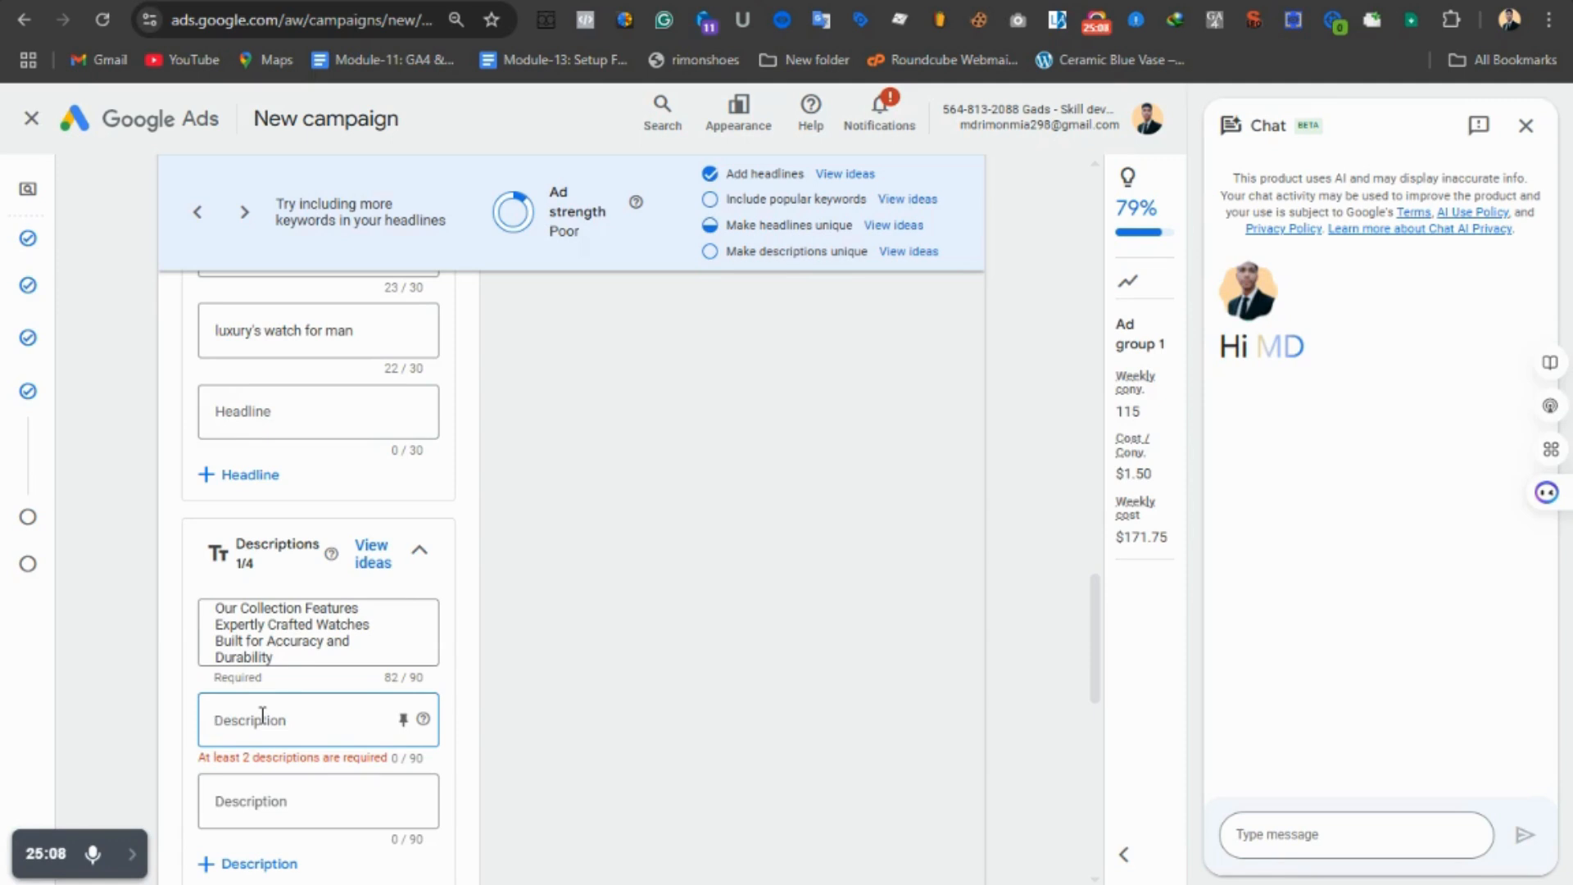
pyautogui.write('luxu')
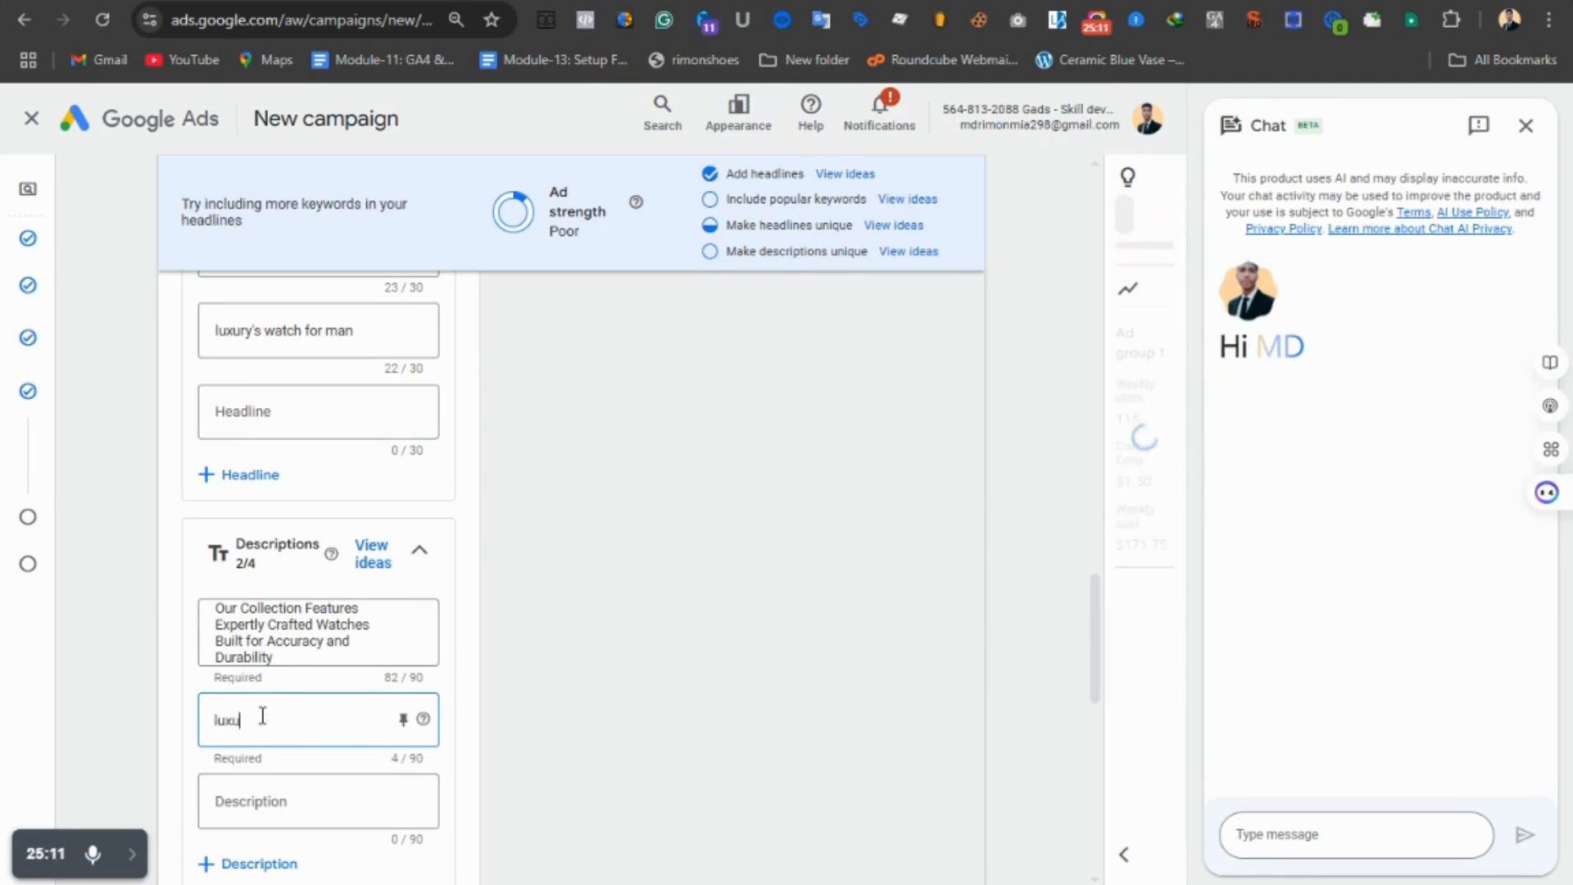
pyautogui.write("ry's watch")
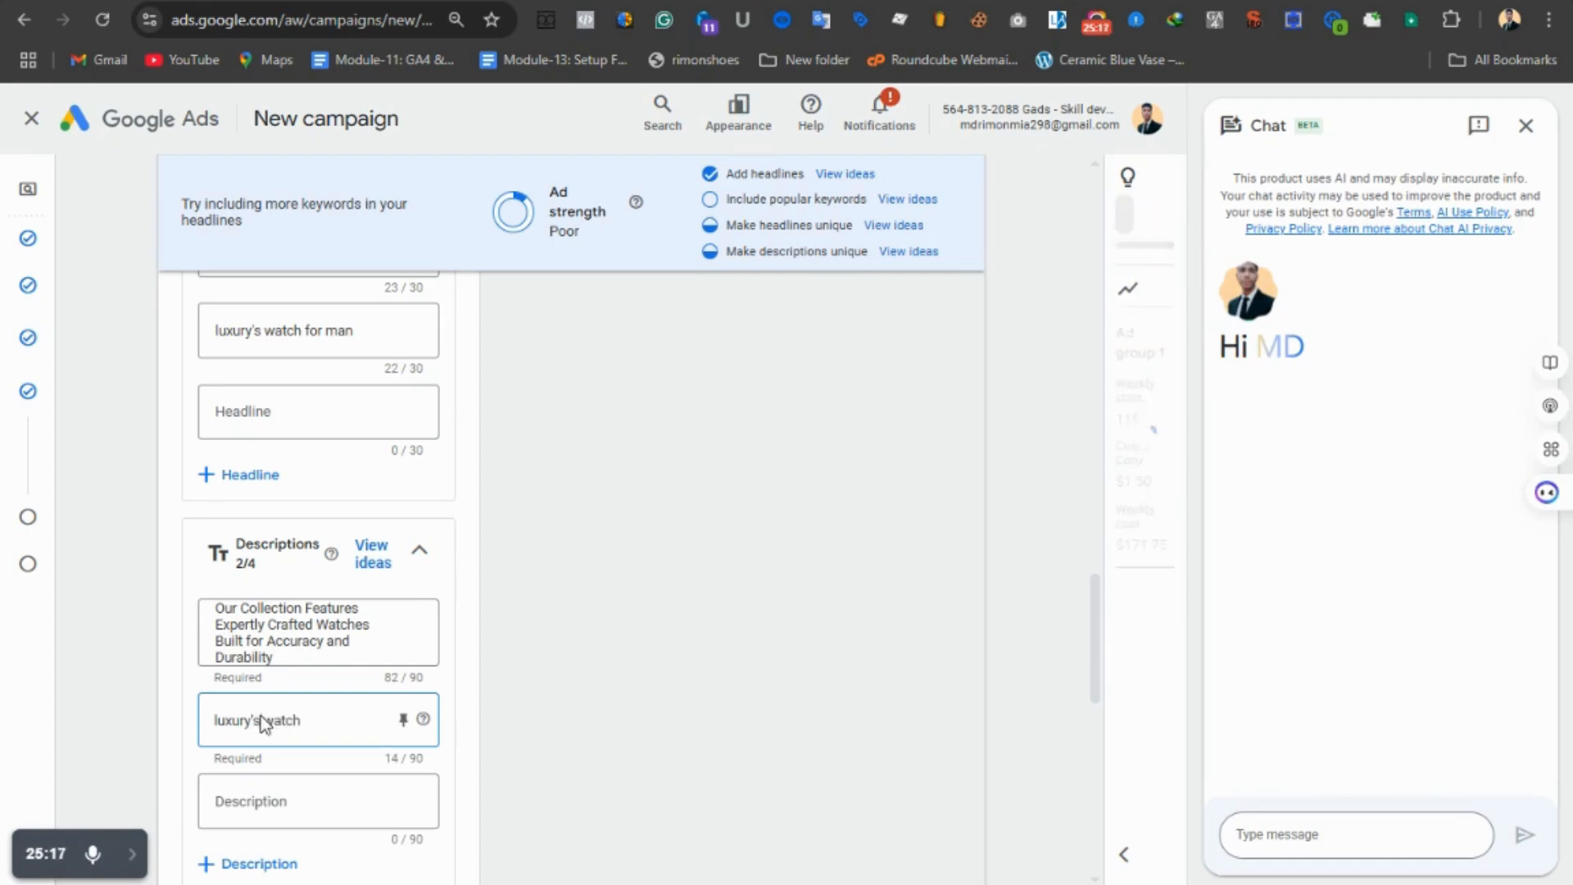
pyautogui.write(' for')
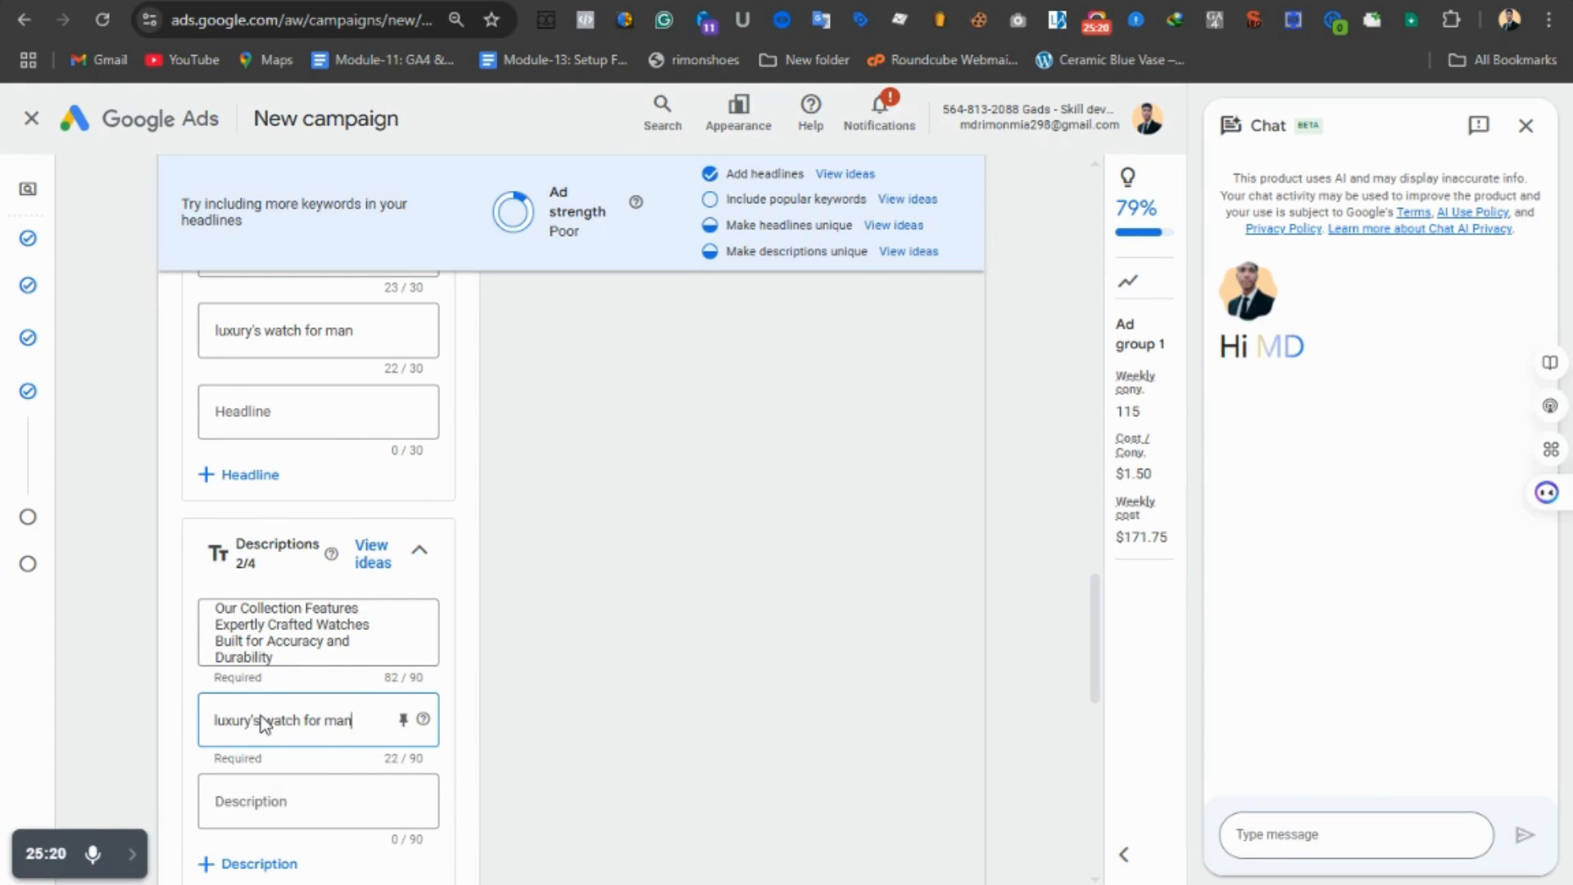
pyautogui.write(' man wit')
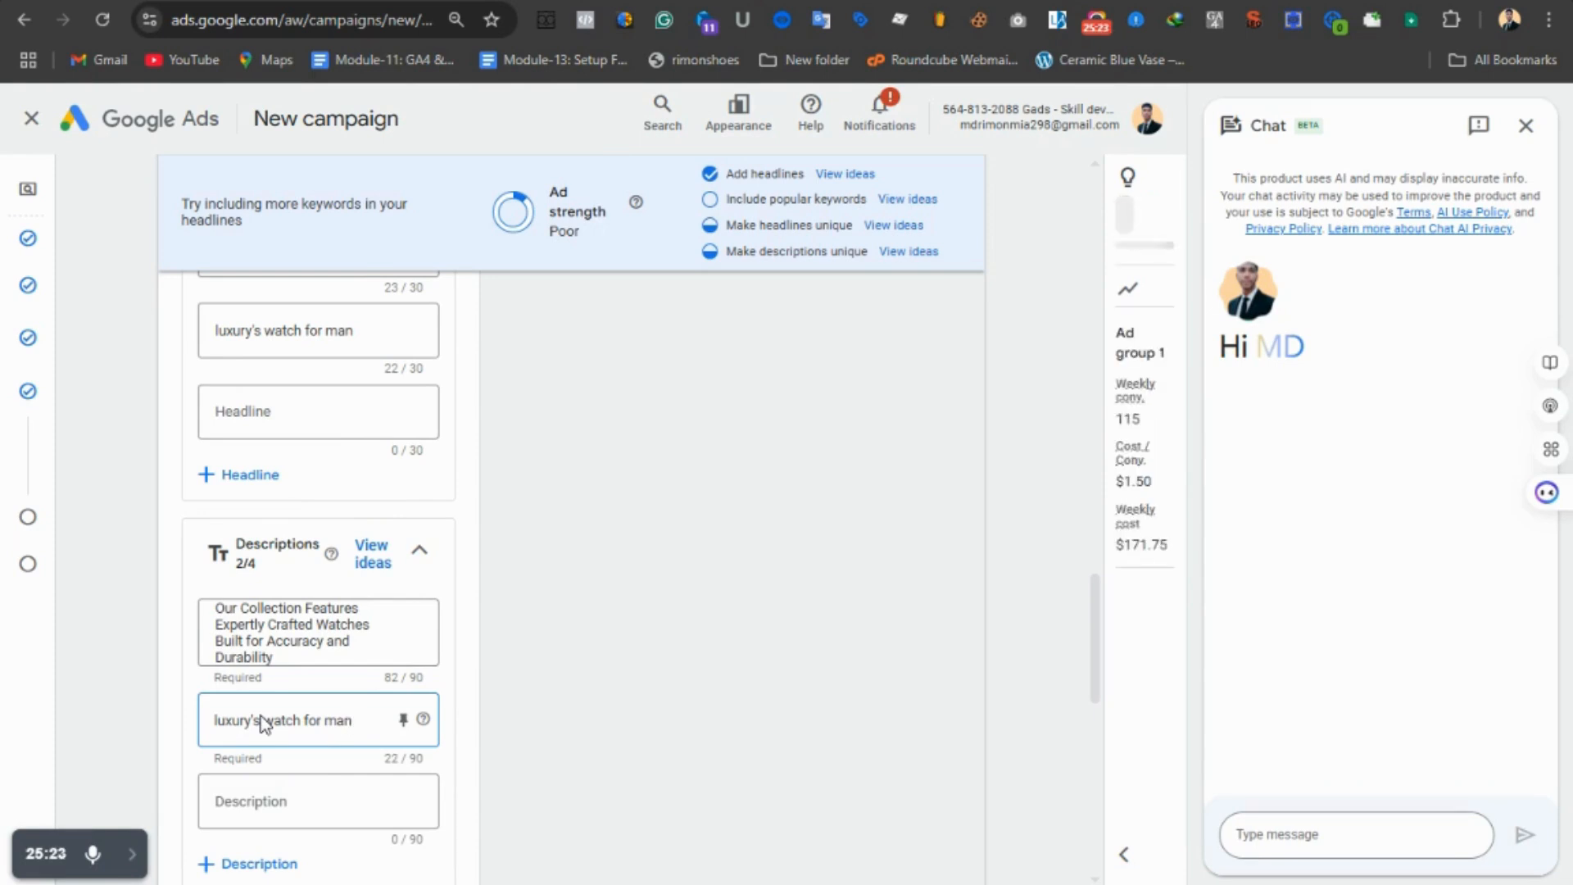
pyautogui.write('h affor')
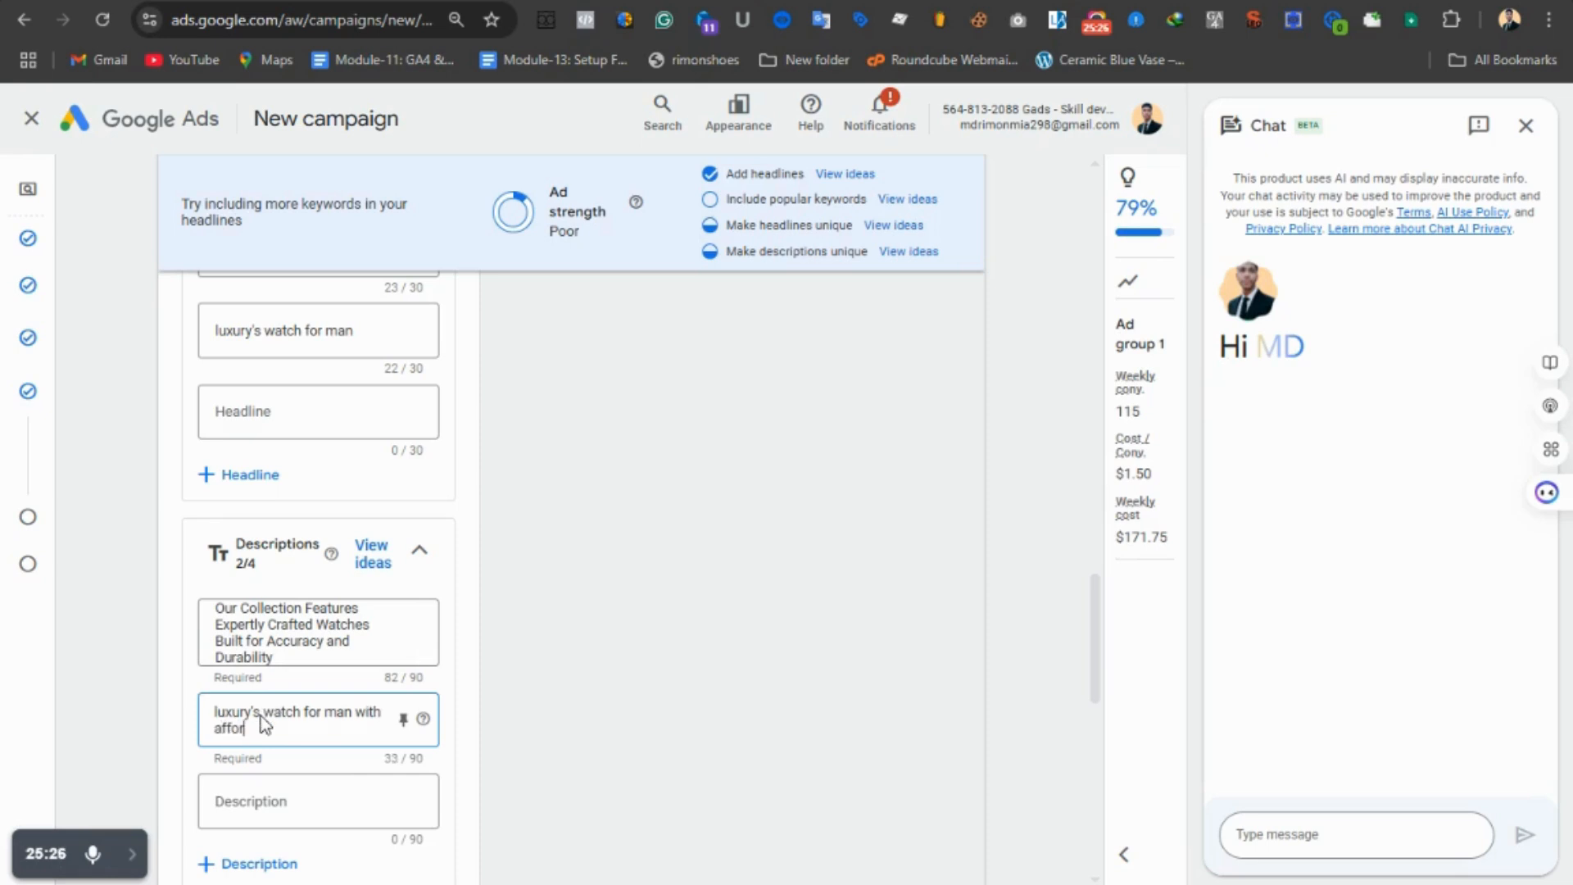
pyautogui.write('dable price')
pyautogui.click(439, 783)
# - Start creating Sitelink 1 for the ad, opening its sitelink form
pyautogui.scroll(-9, 328, 696)
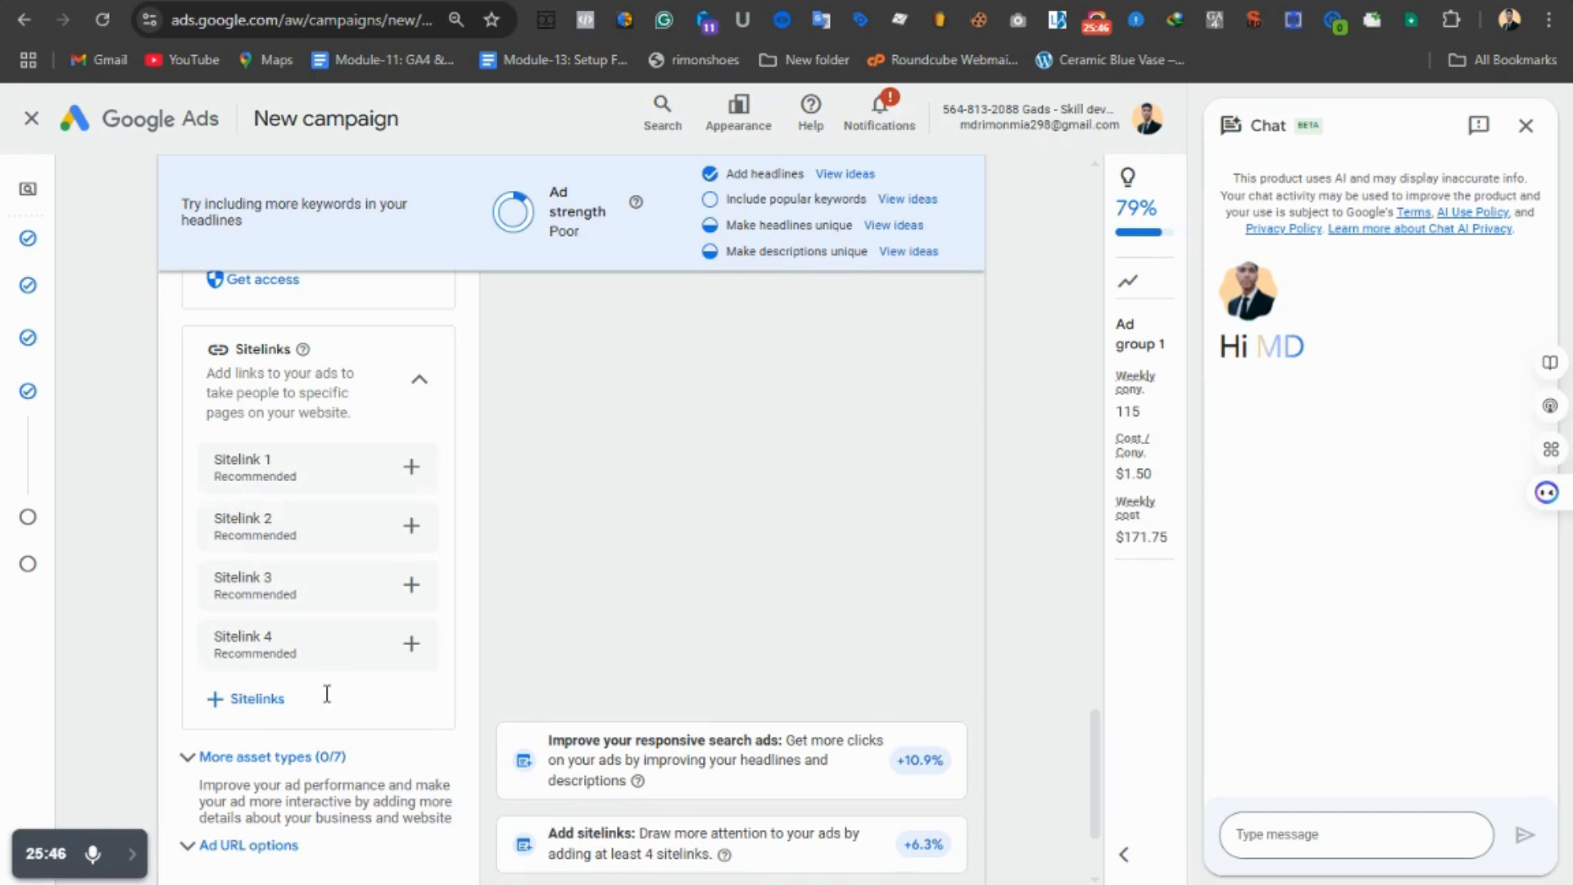
pyautogui.scroll(-1, 326, 694)
pyautogui.scroll(5, 326, 695)
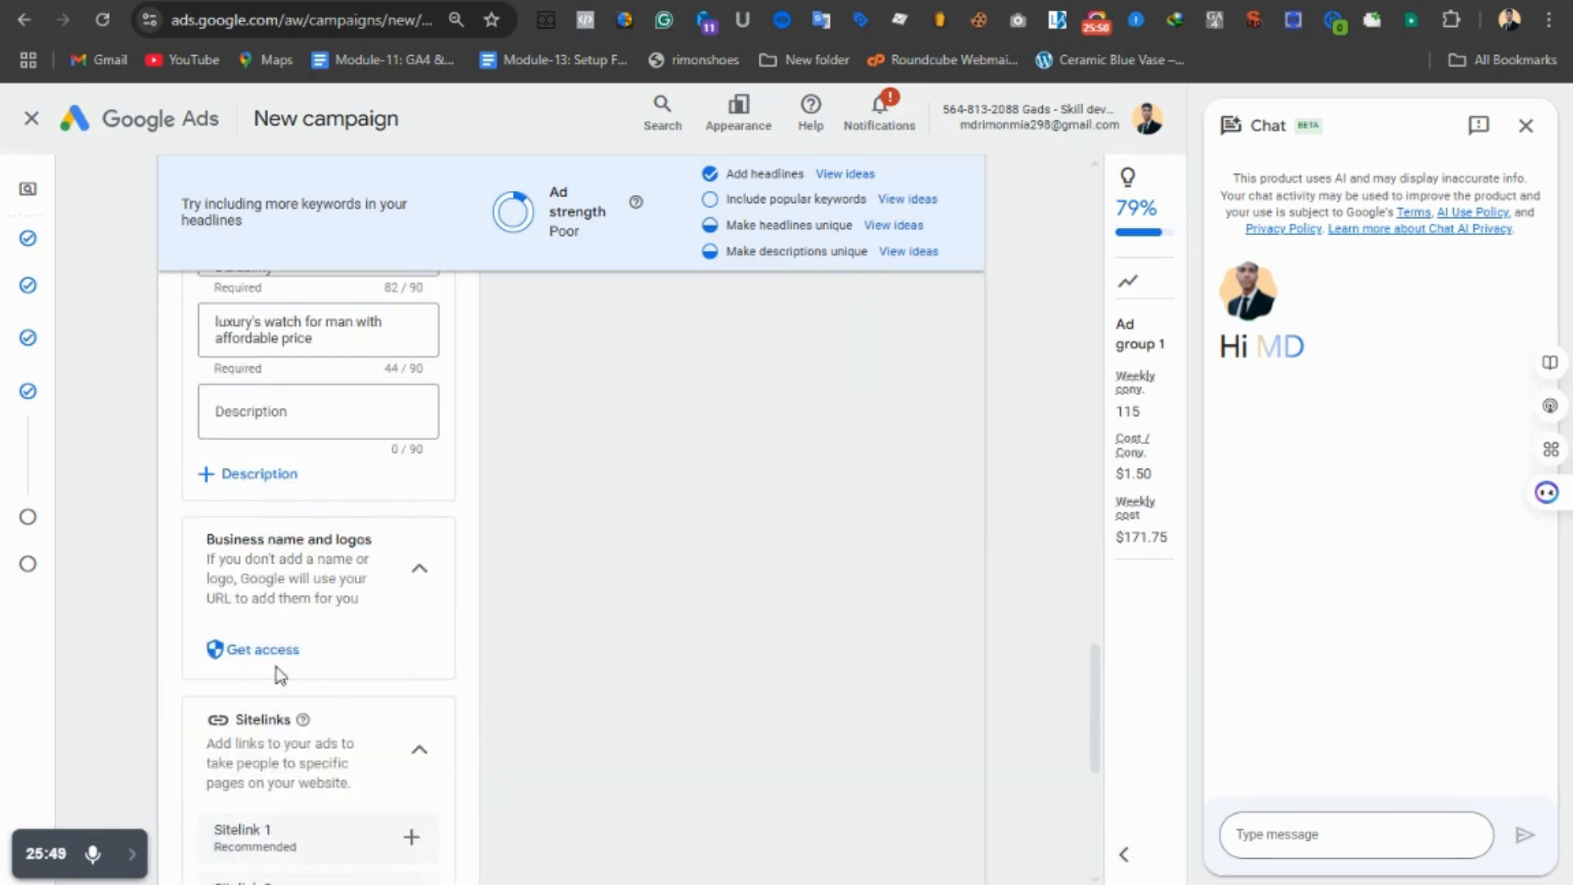
pyautogui.scroll(-4, 295, 696)
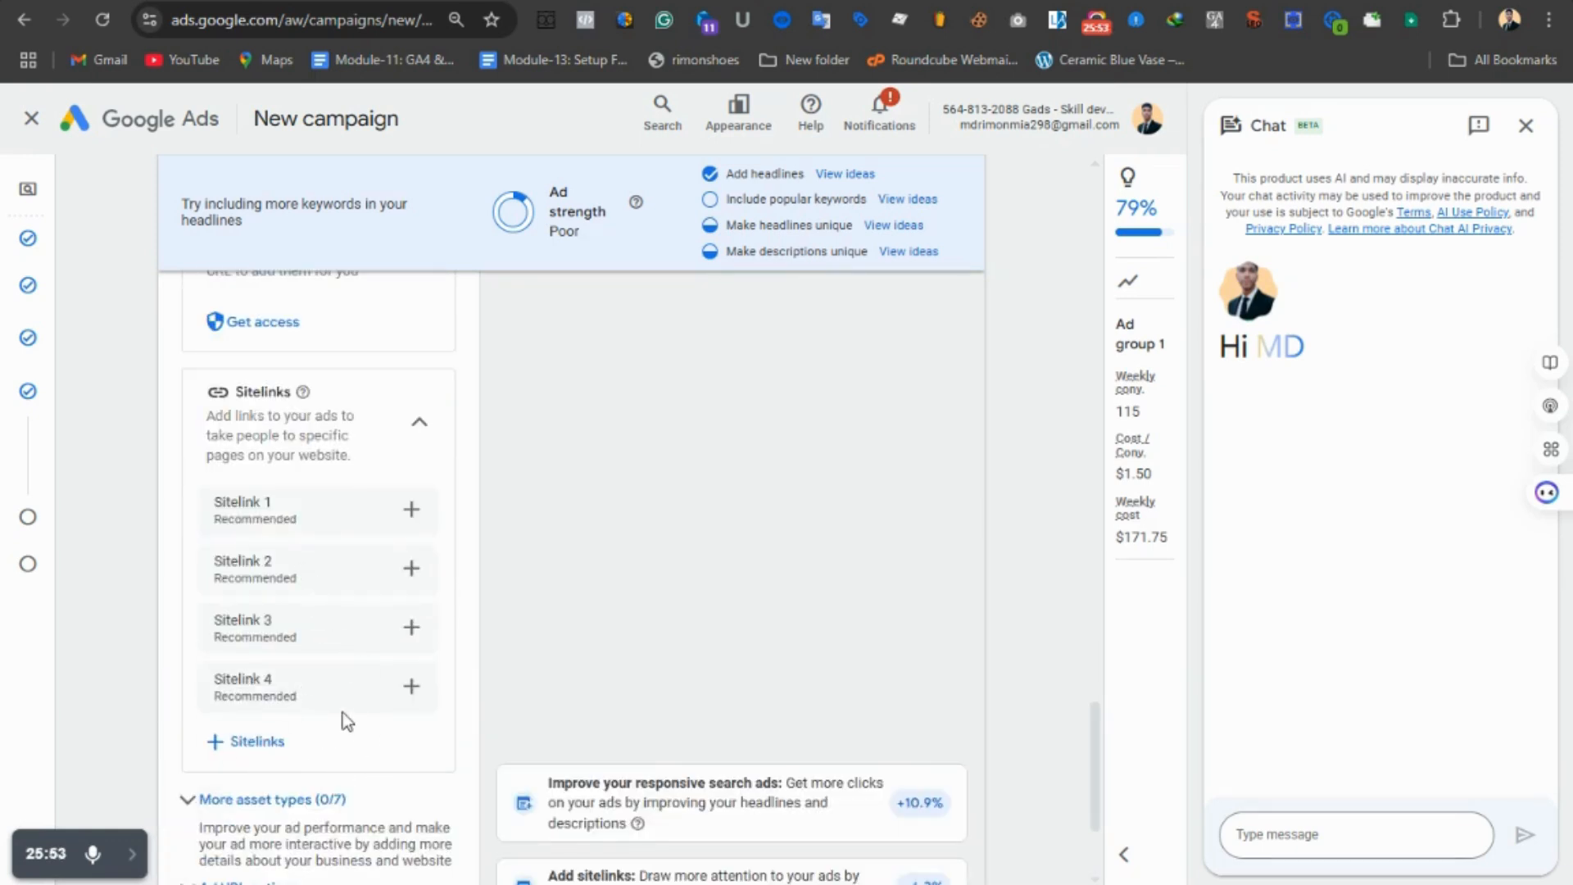
pyautogui.click(415, 514)
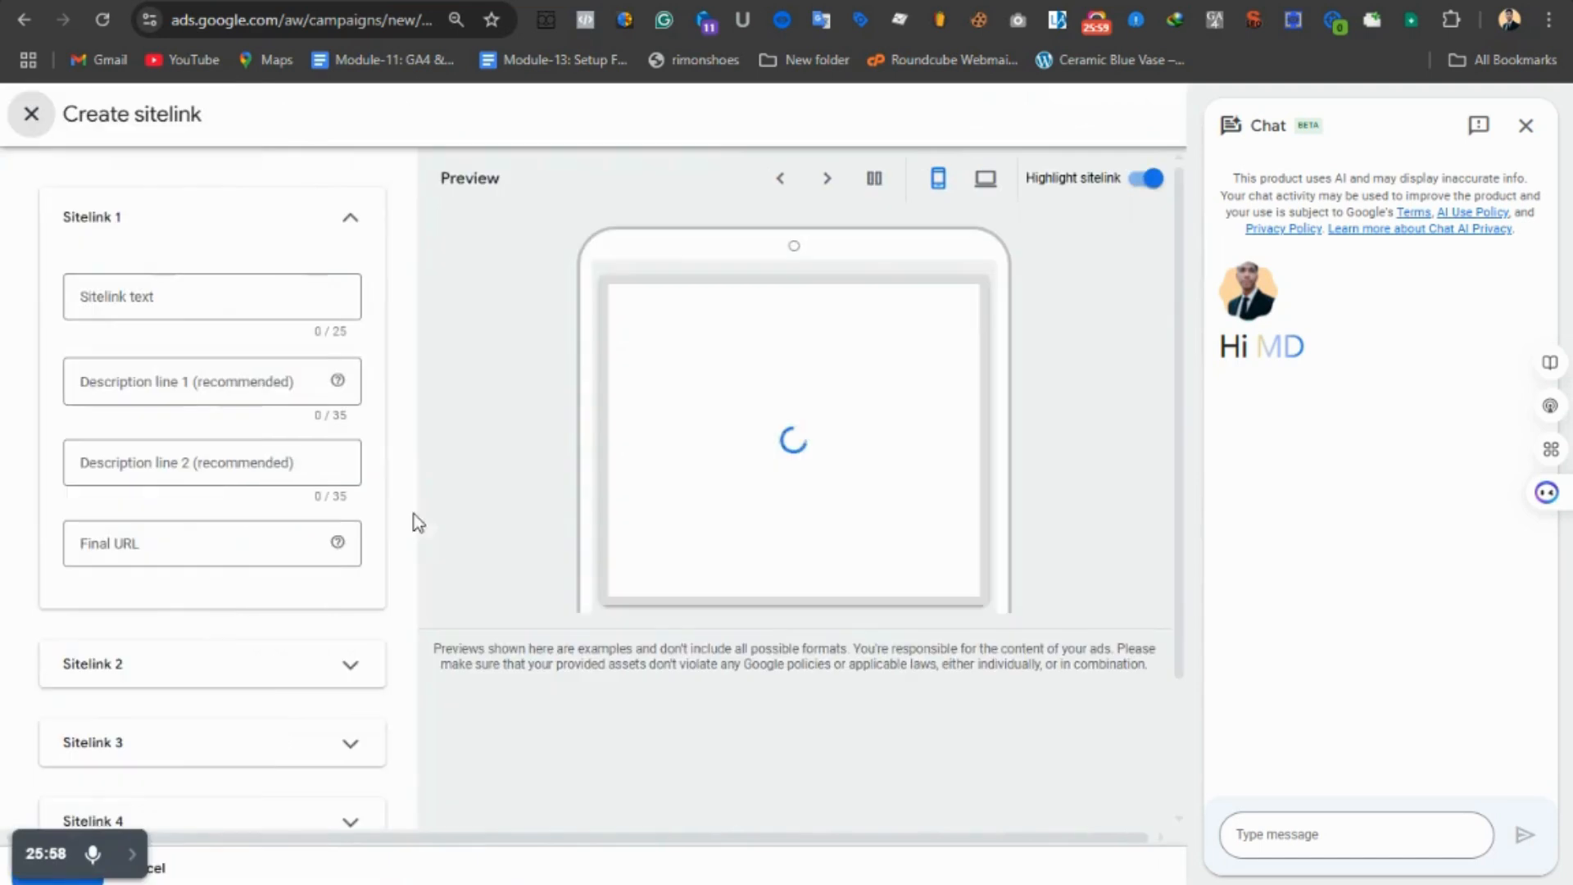
pyautogui.click(200, 295)
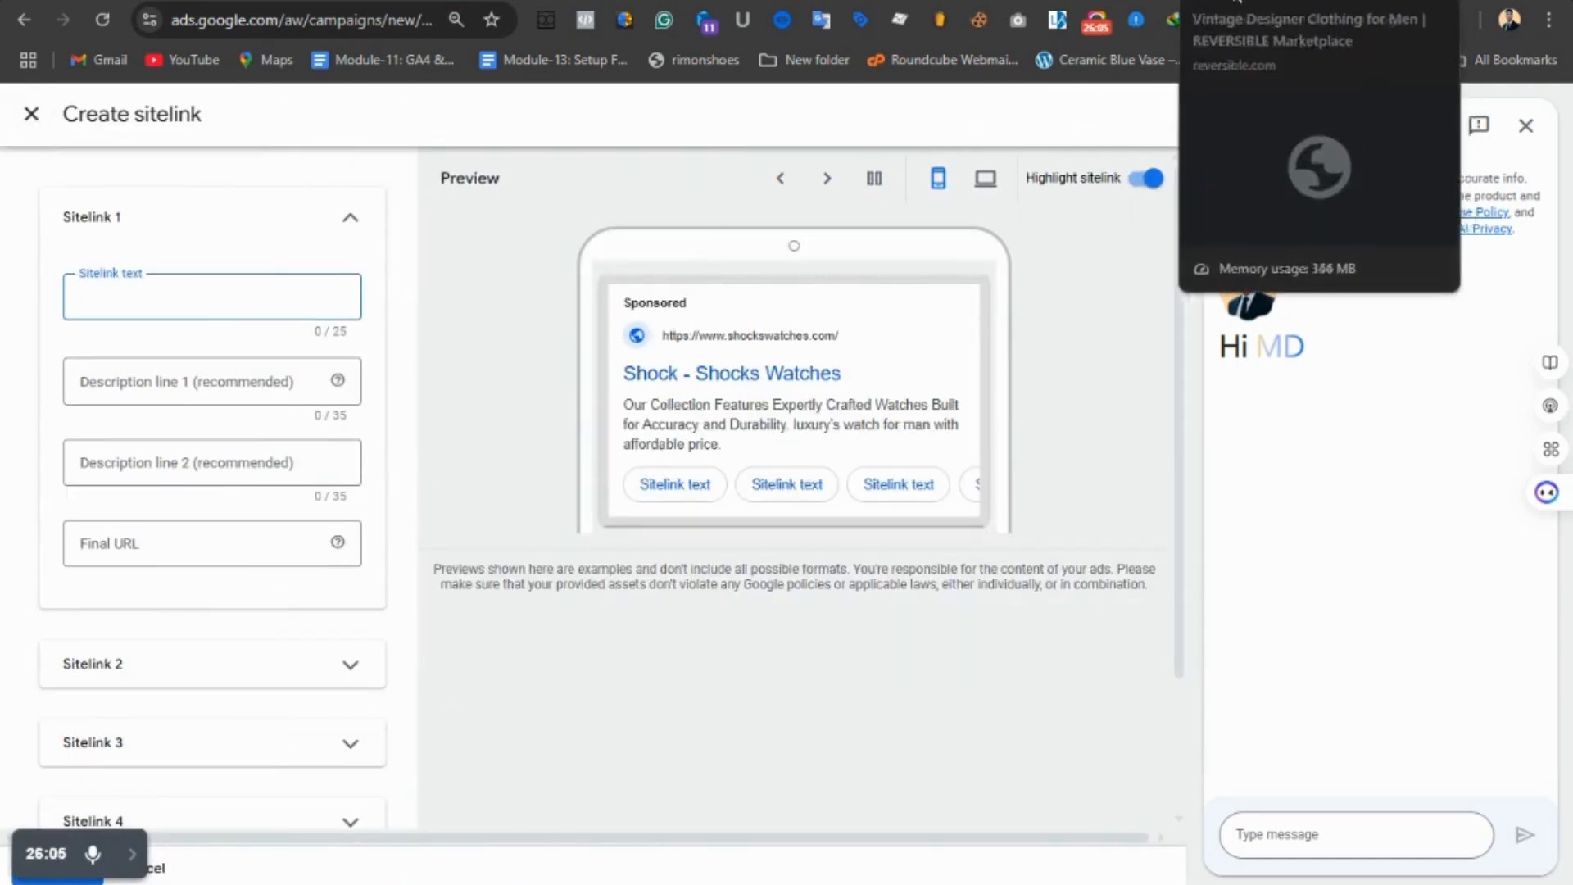
# - Switch to the reversible.com page and examine its men's watch listings, filters and page address for a sitelink target
pyautogui.click(1244, 10)
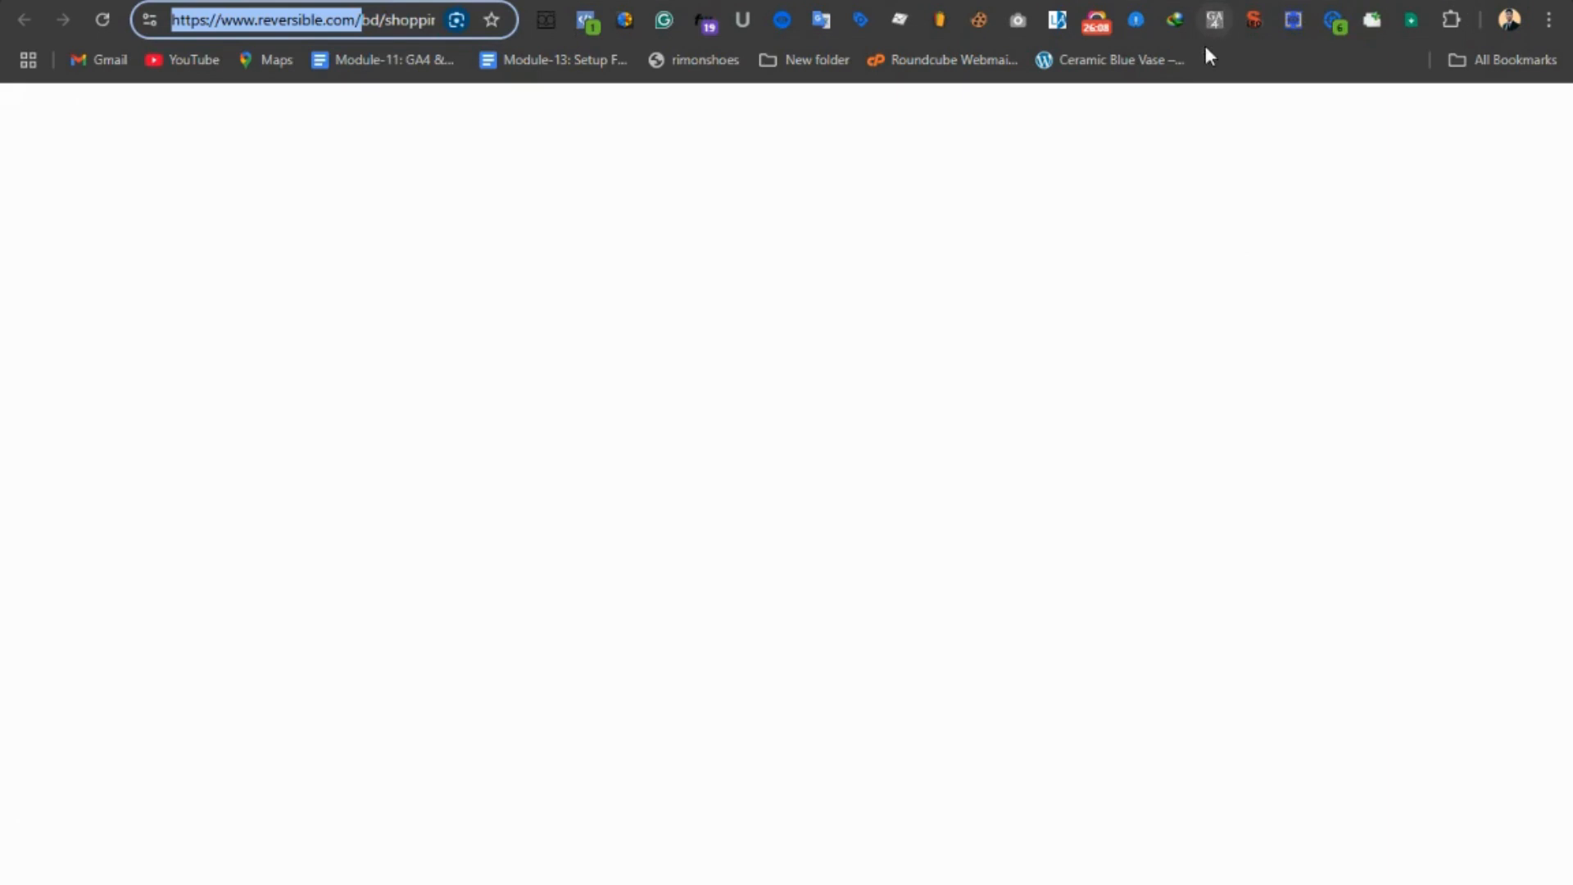
pyautogui.scroll(-8, 611, 650)
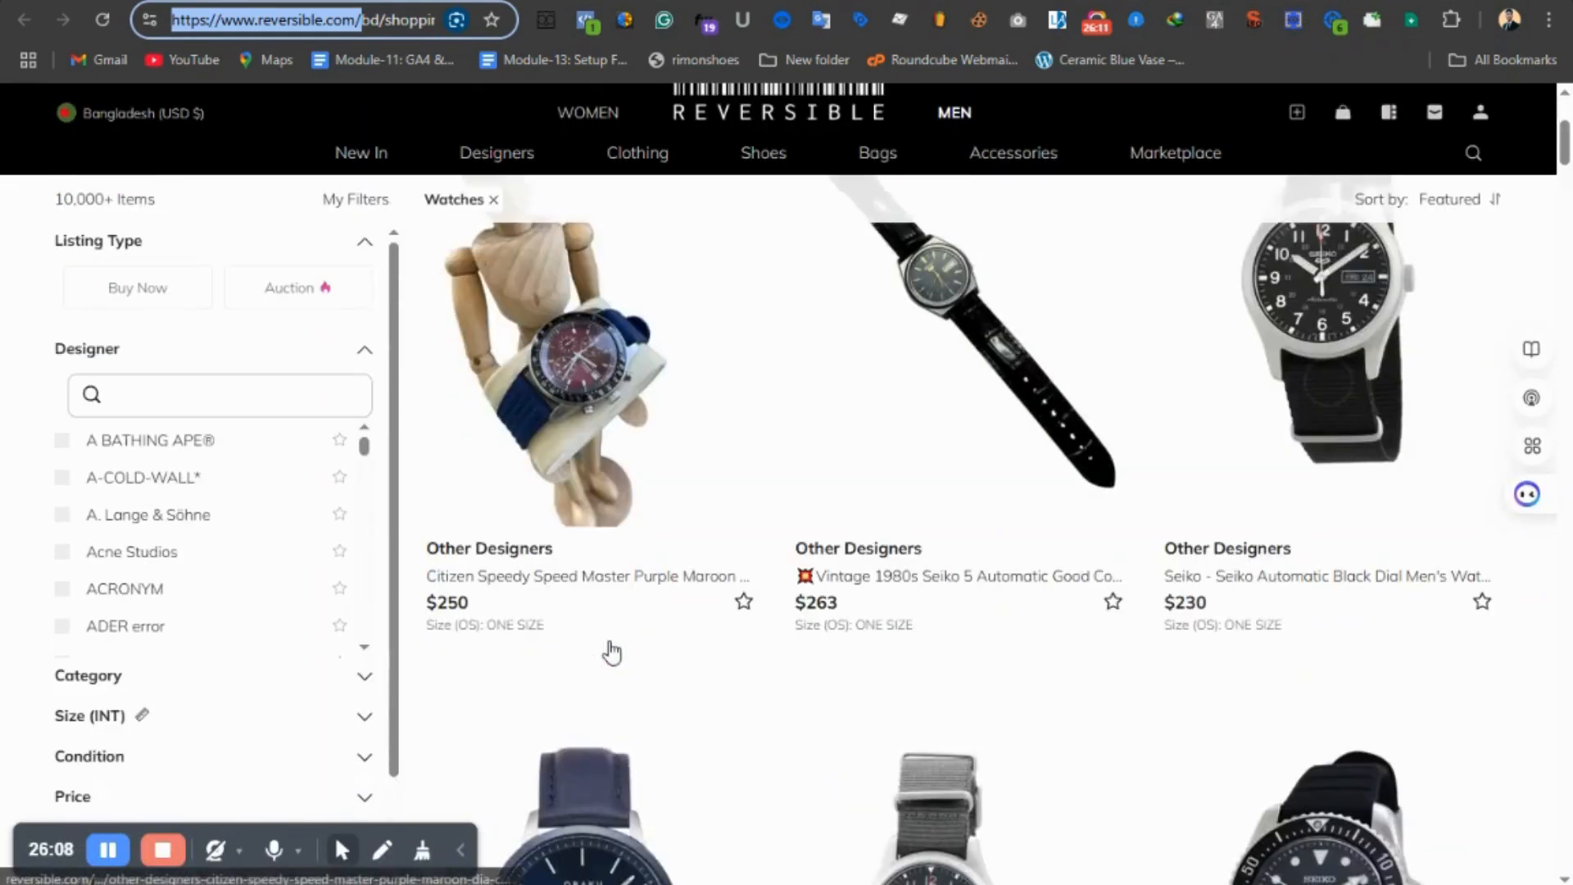
pyautogui.scroll(-3, 598, 616)
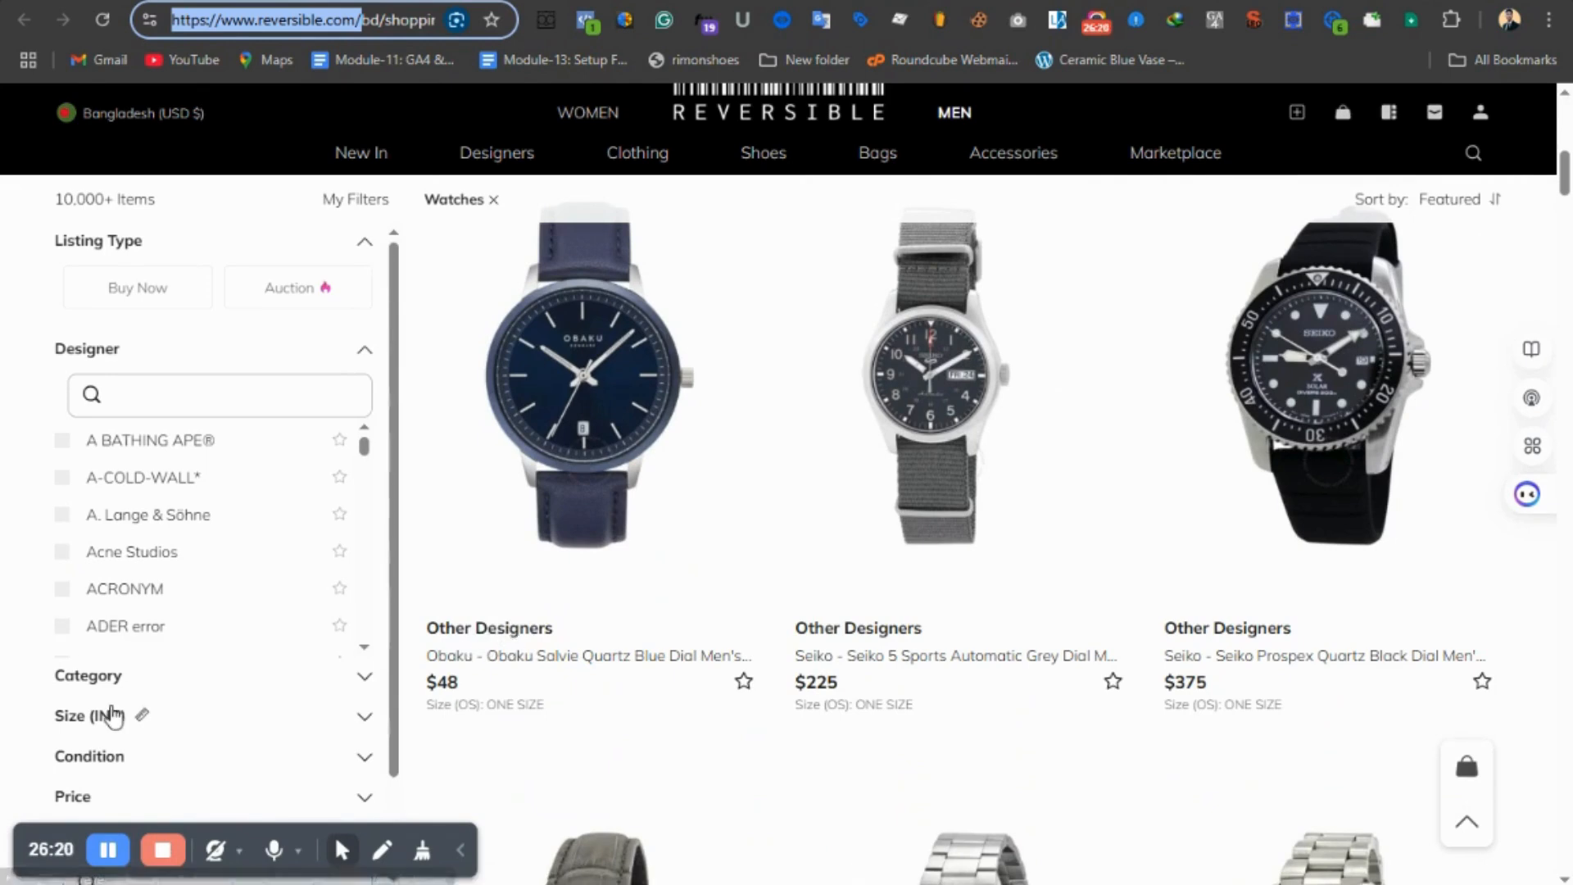
pyautogui.scroll(3, 189, 712)
pyautogui.scroll(-2, 183, 676)
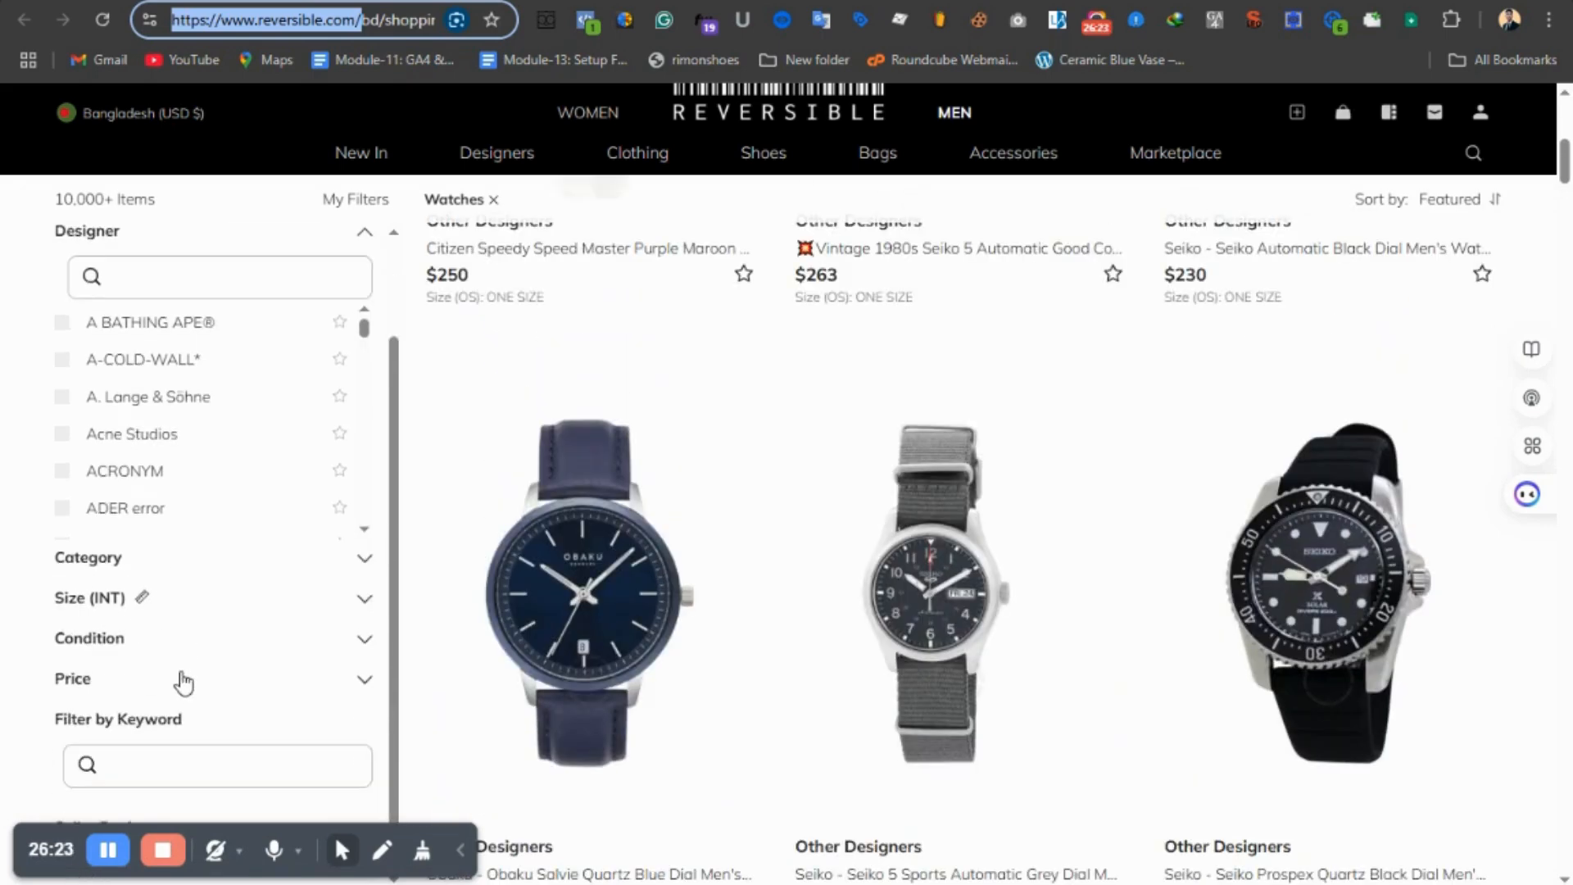
pyautogui.scroll(2, 183, 677)
pyautogui.moveTo(666, 180)
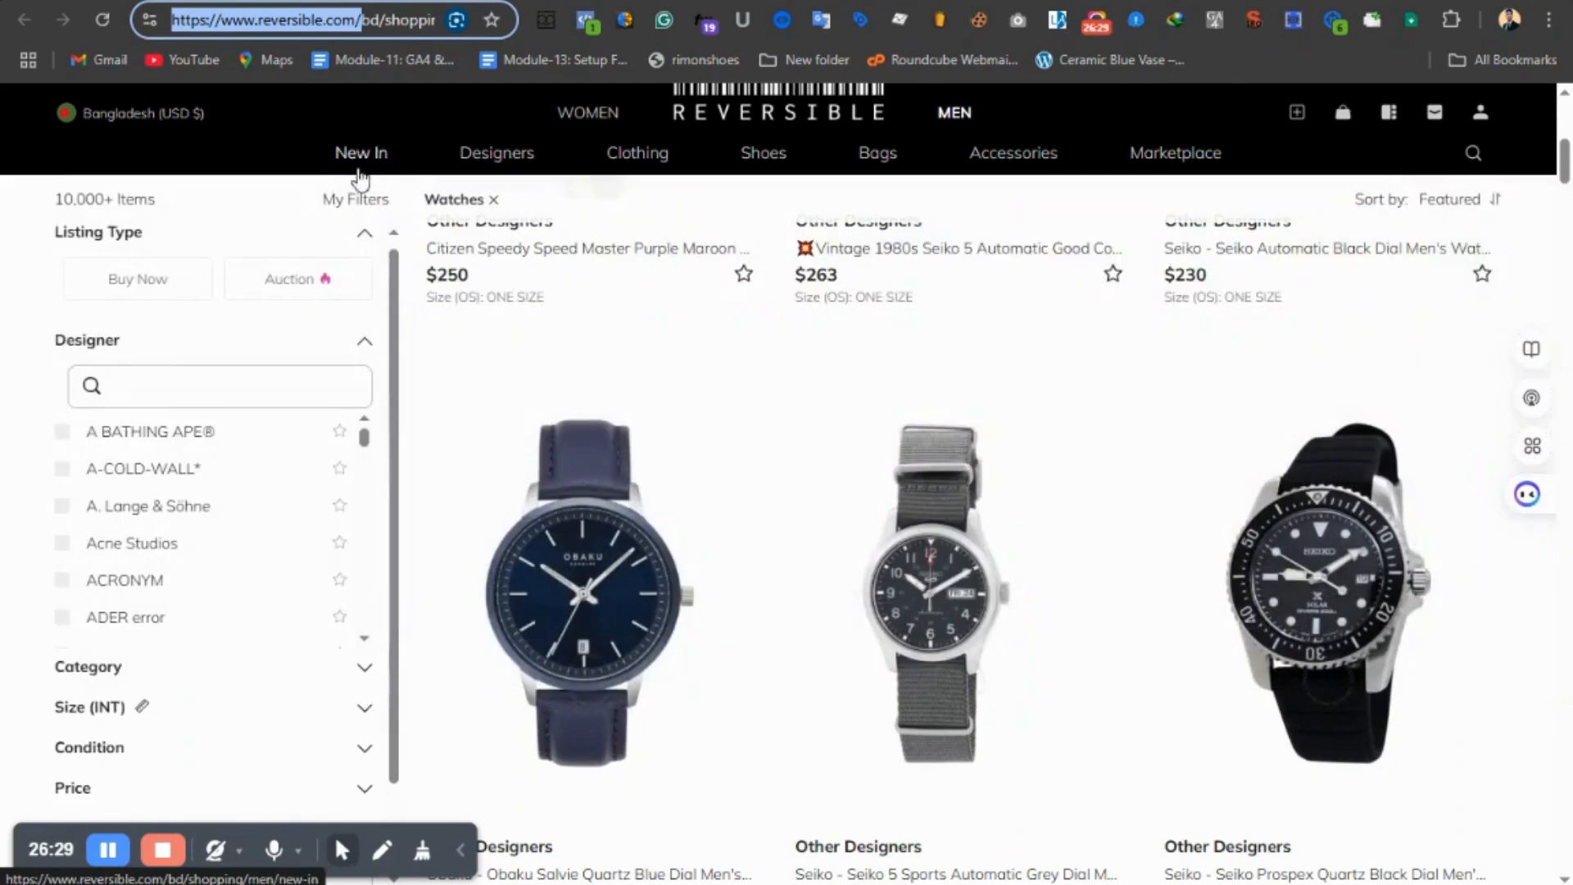
pyautogui.scroll(3, 819, 447)
pyautogui.scroll(1, 678, 492)
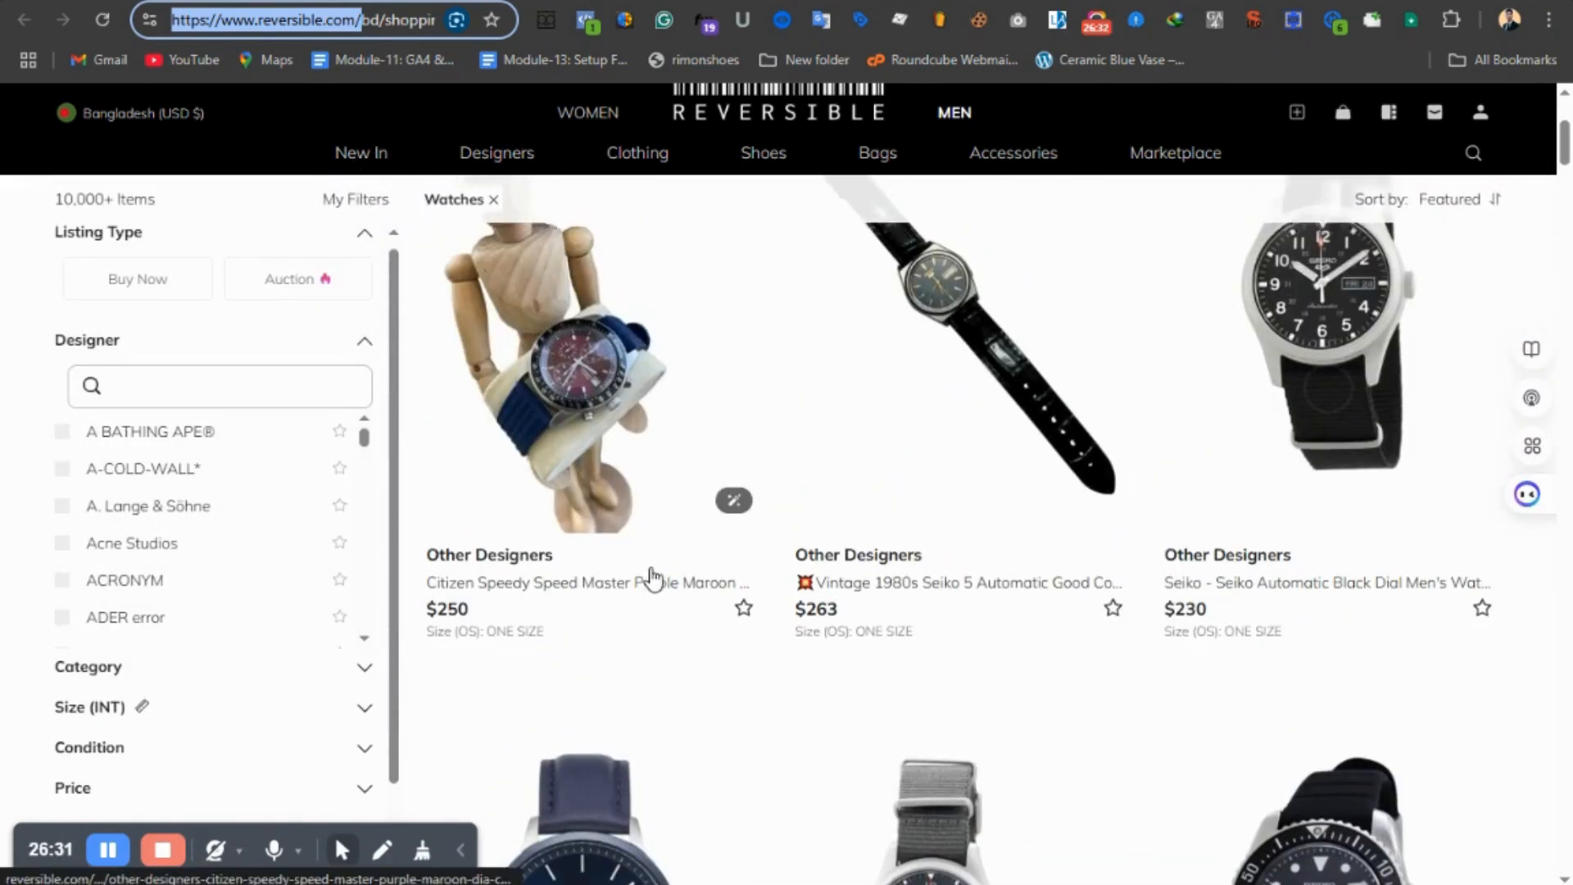
pyautogui.scroll(4, 649, 570)
pyautogui.click(385, 22)
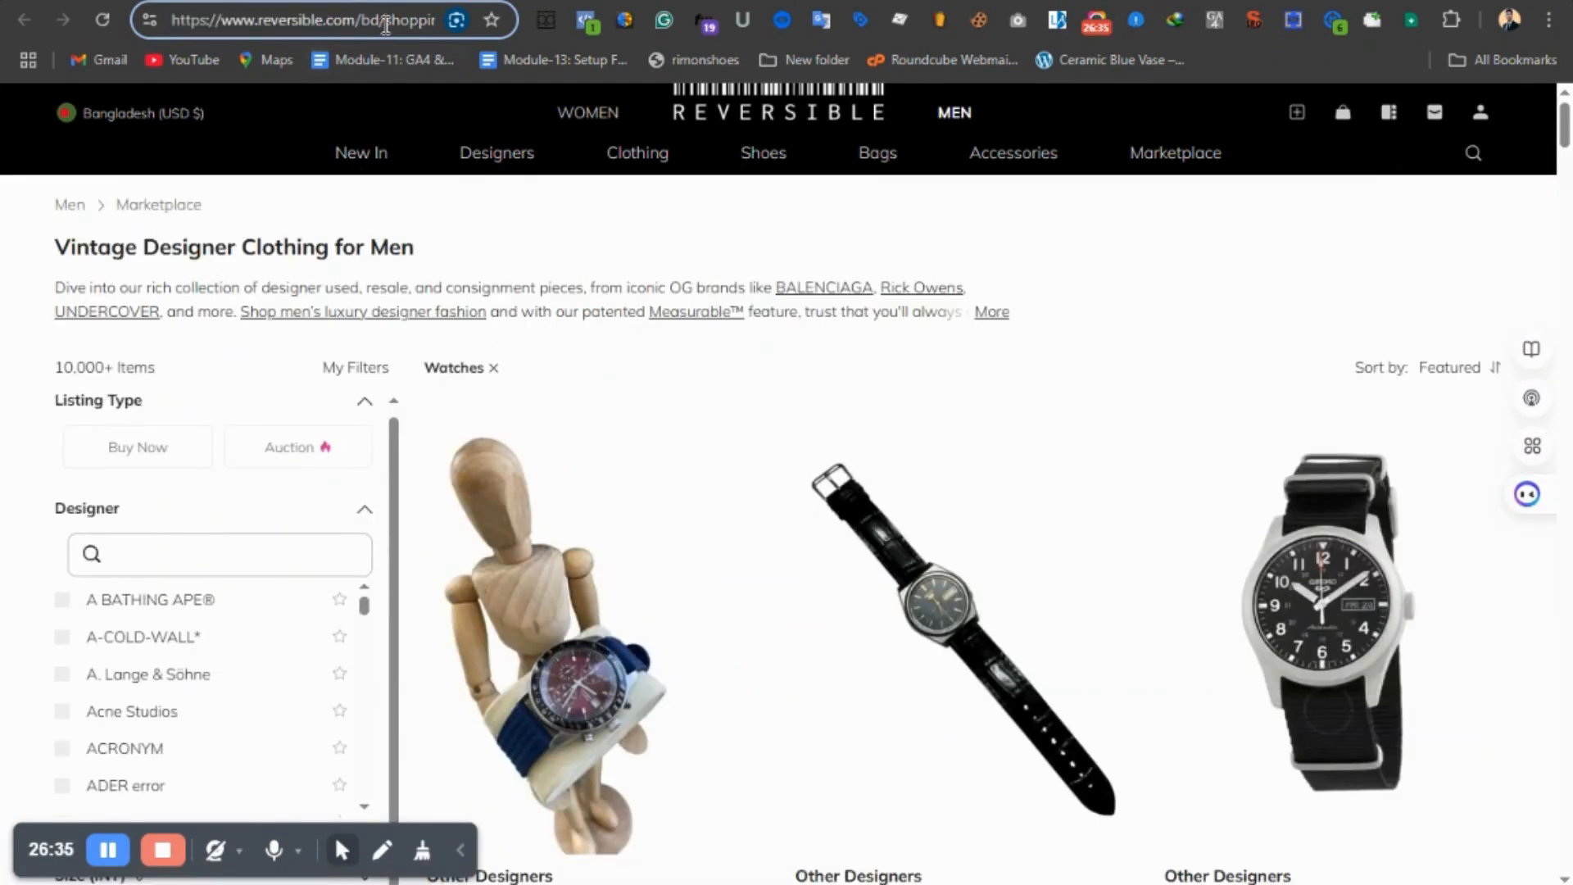
pyautogui.moveTo(177, 20); pyautogui.dragTo(334, 35)
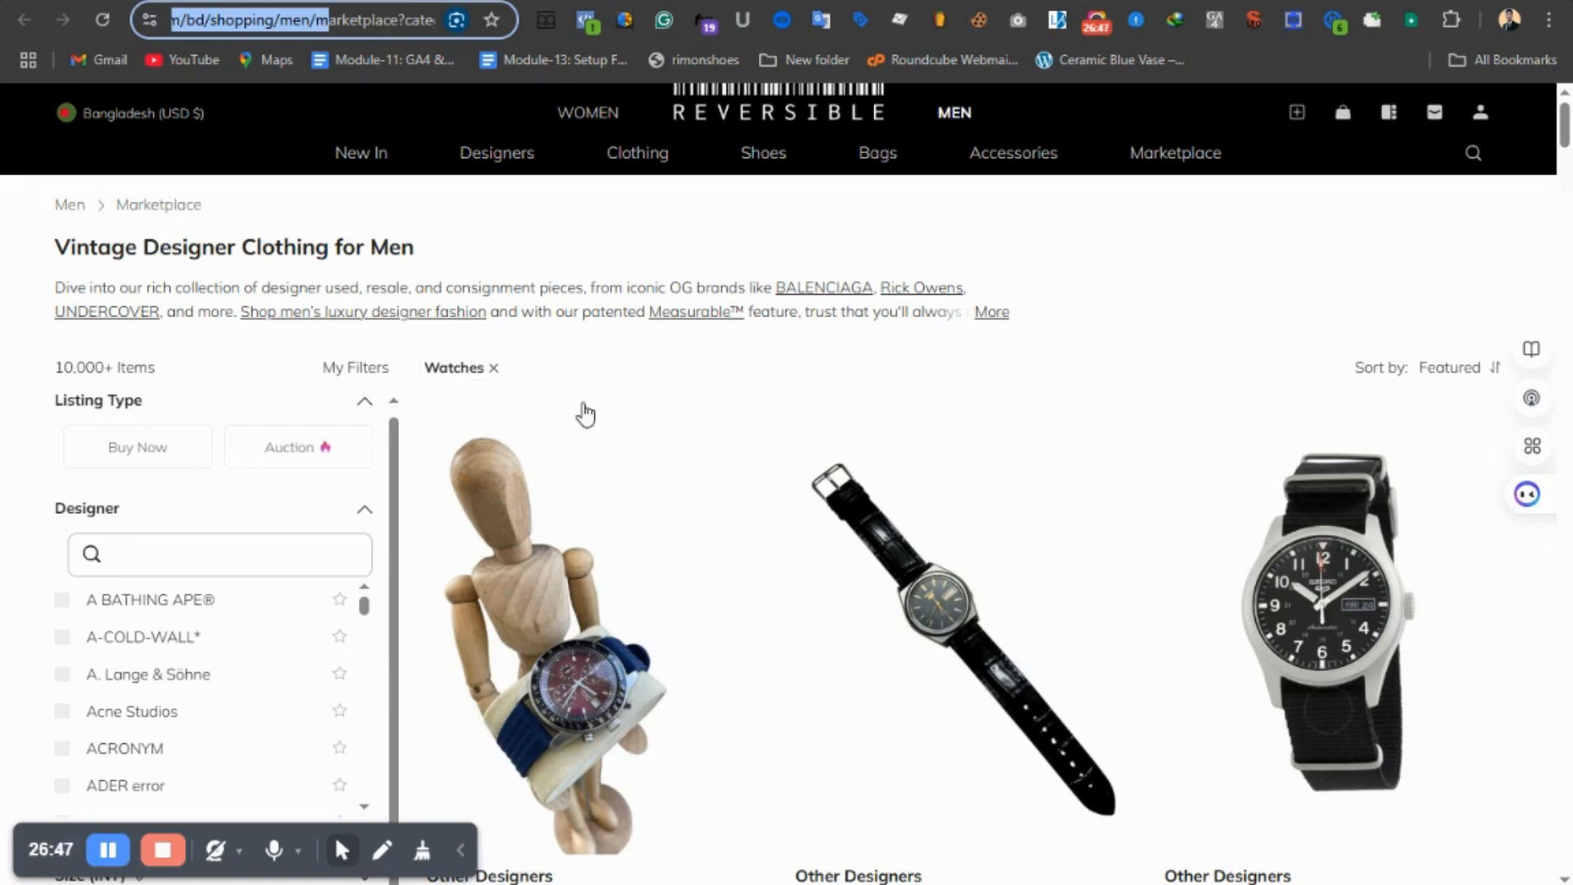
pyautogui.scroll(-3, 704, 508)
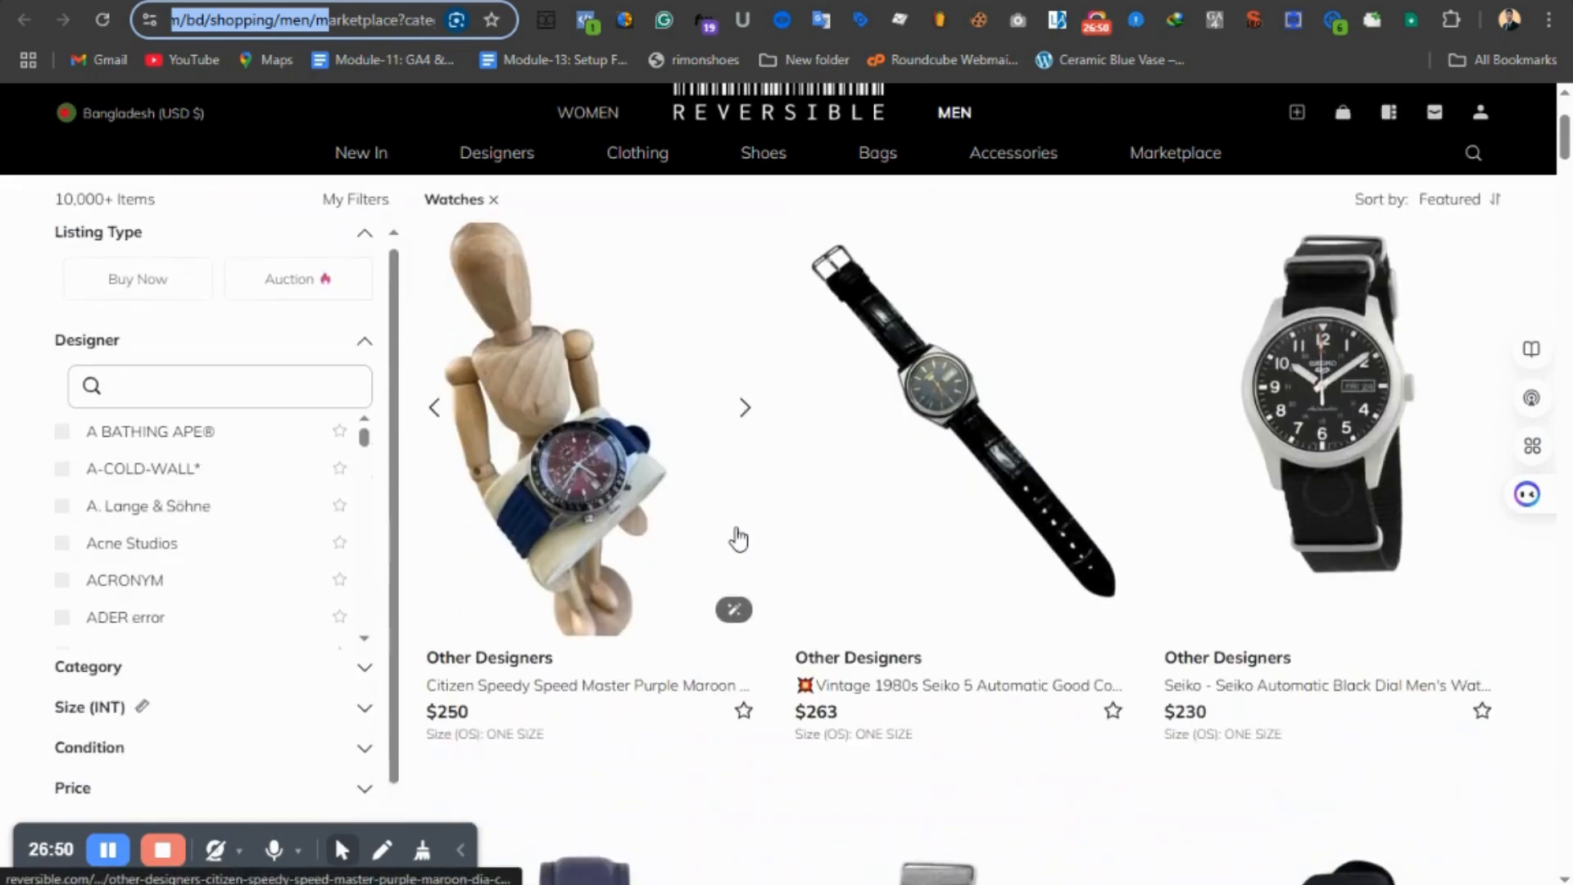
pyautogui.scroll(-6, 819, 574)
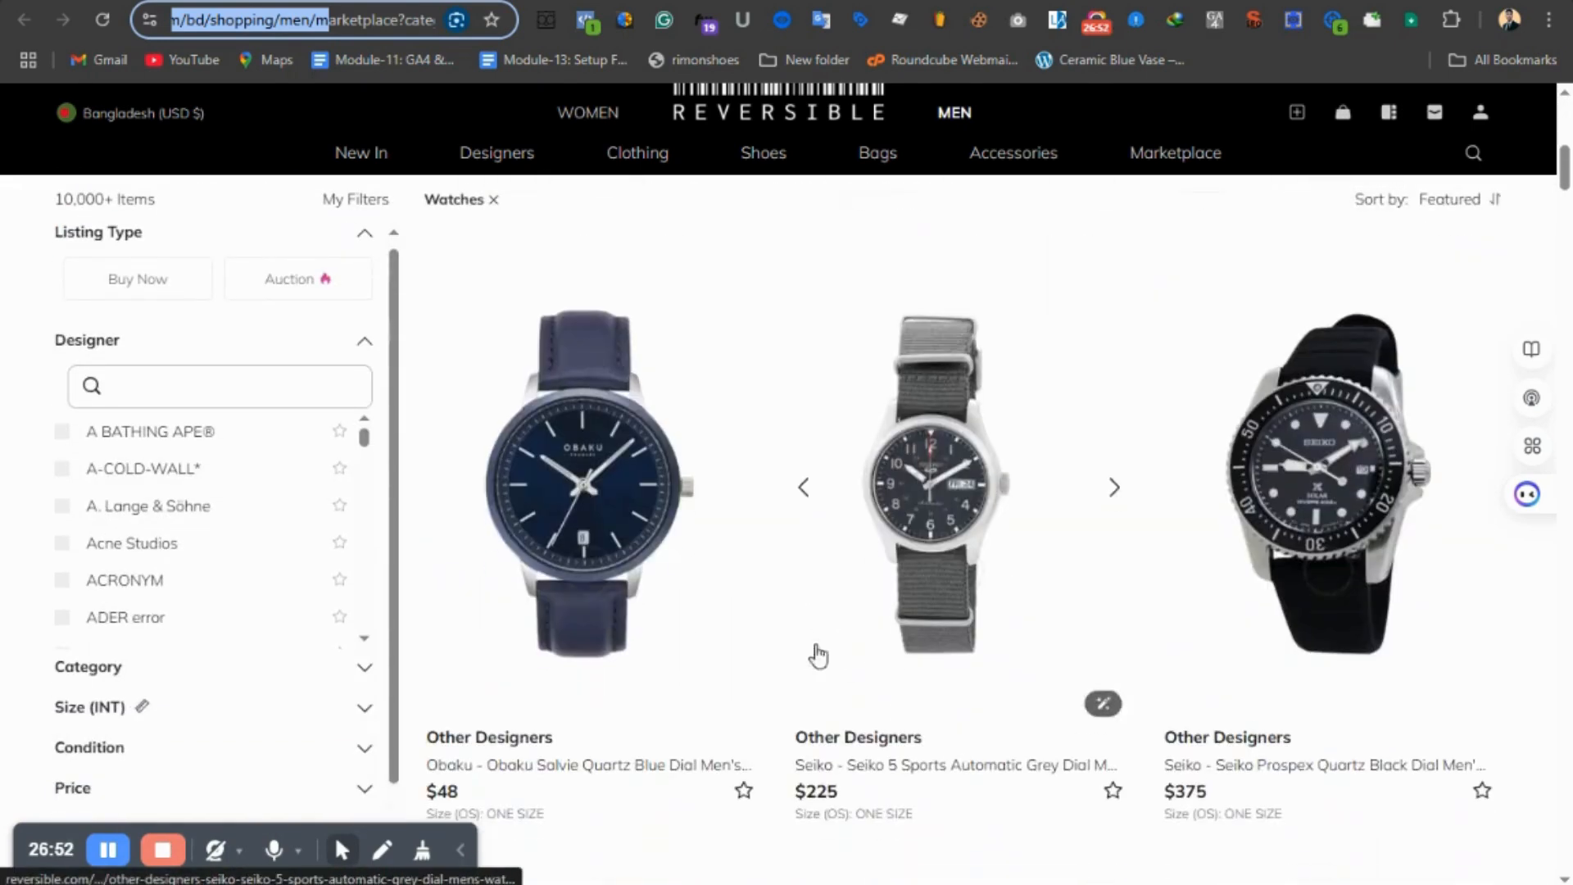
pyautogui.click(605, 541)
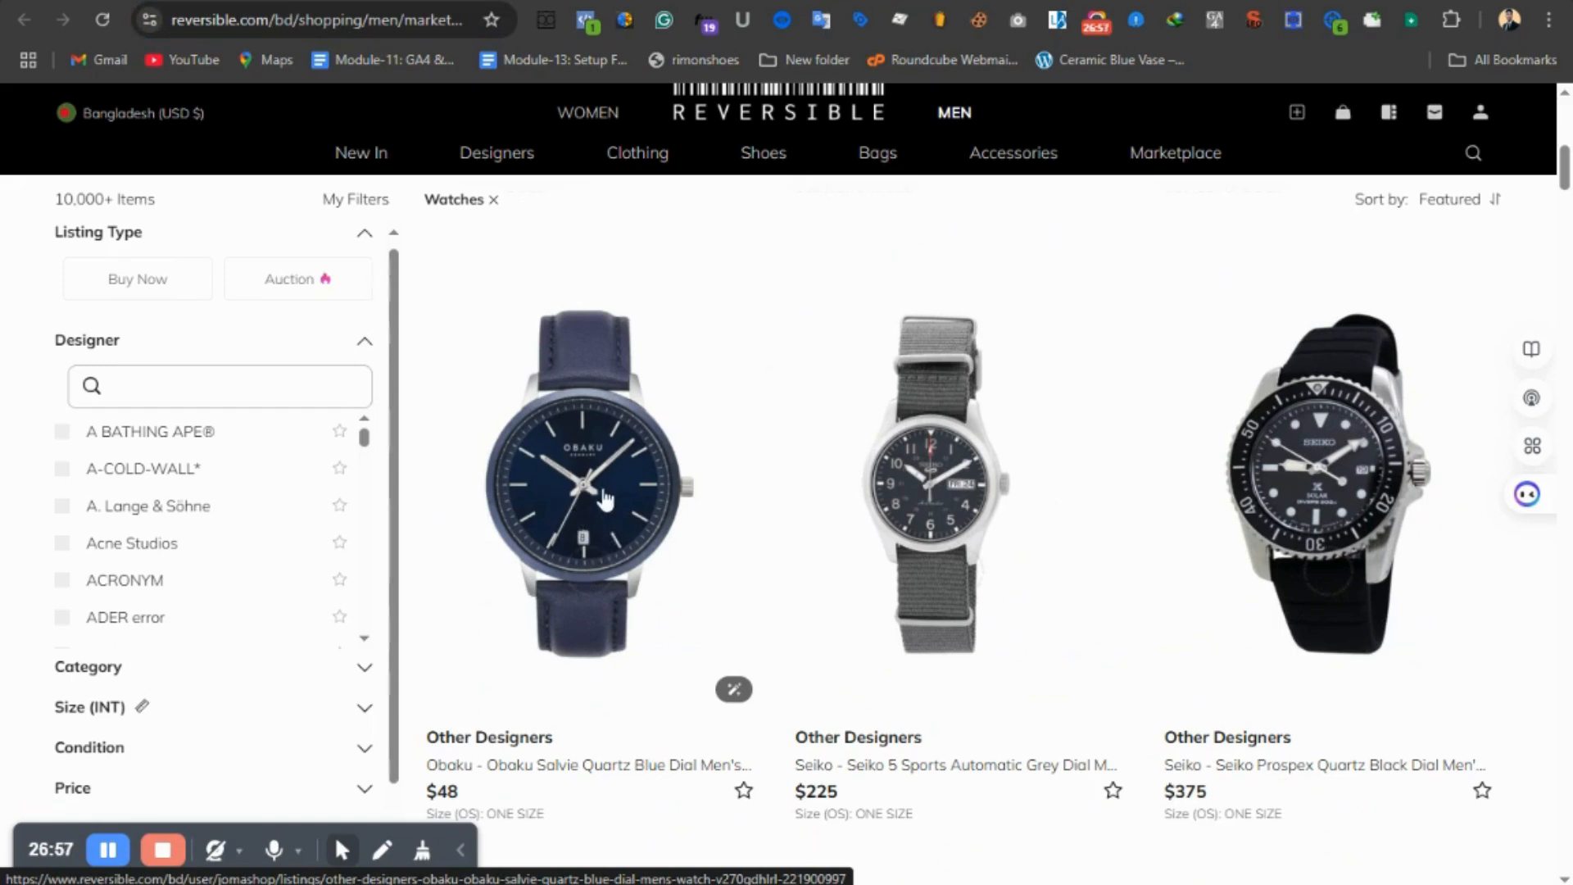
pyautogui.scroll(-4, 604, 498)
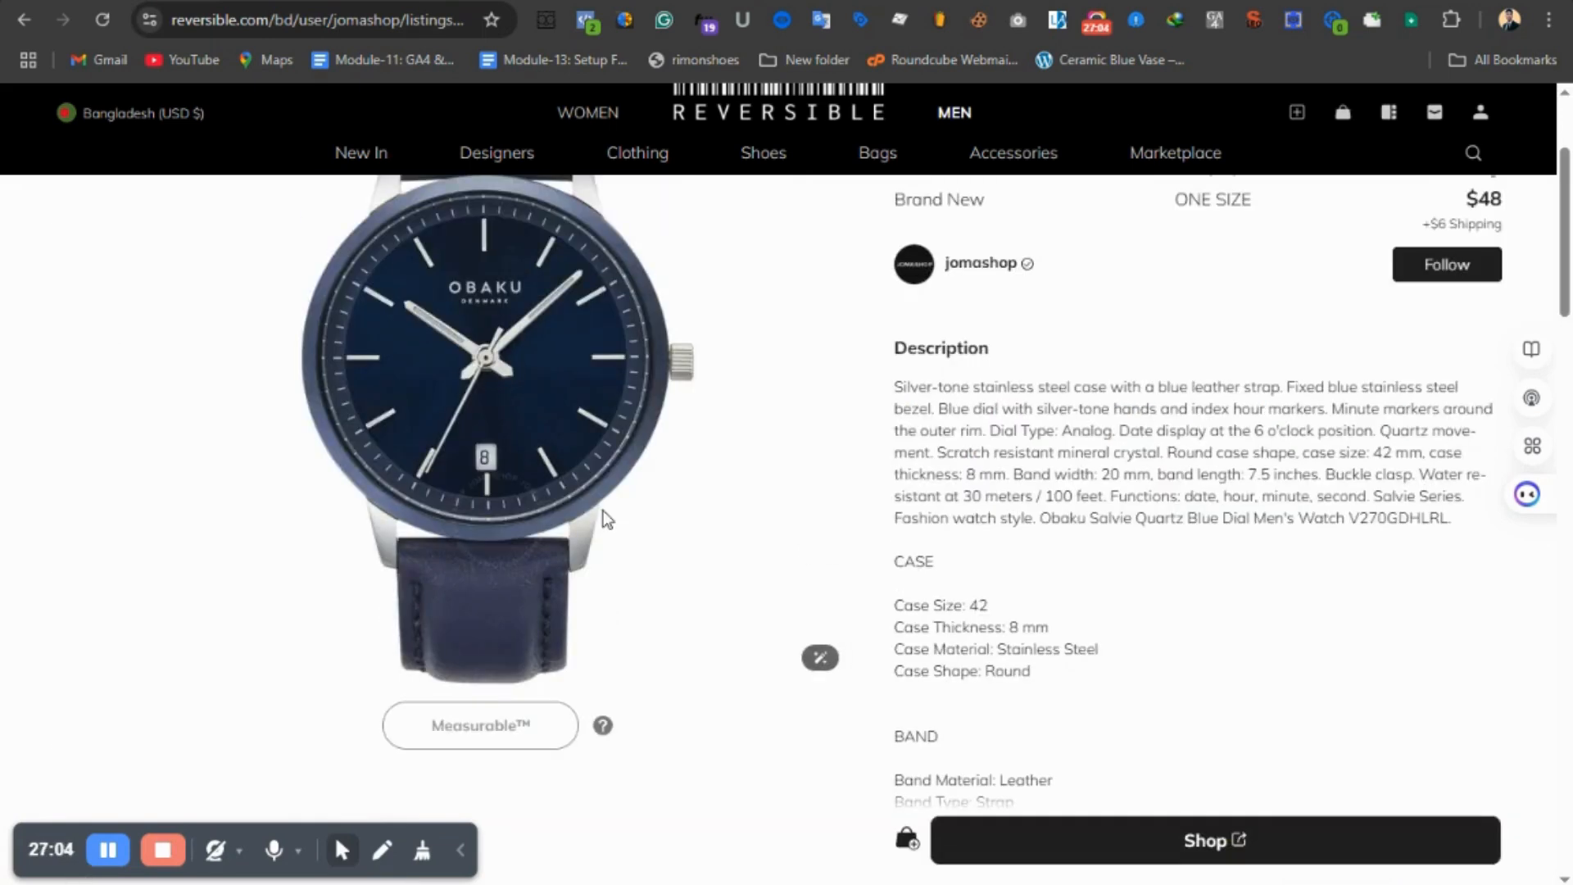
pyautogui.scroll(-5, 600, 516)
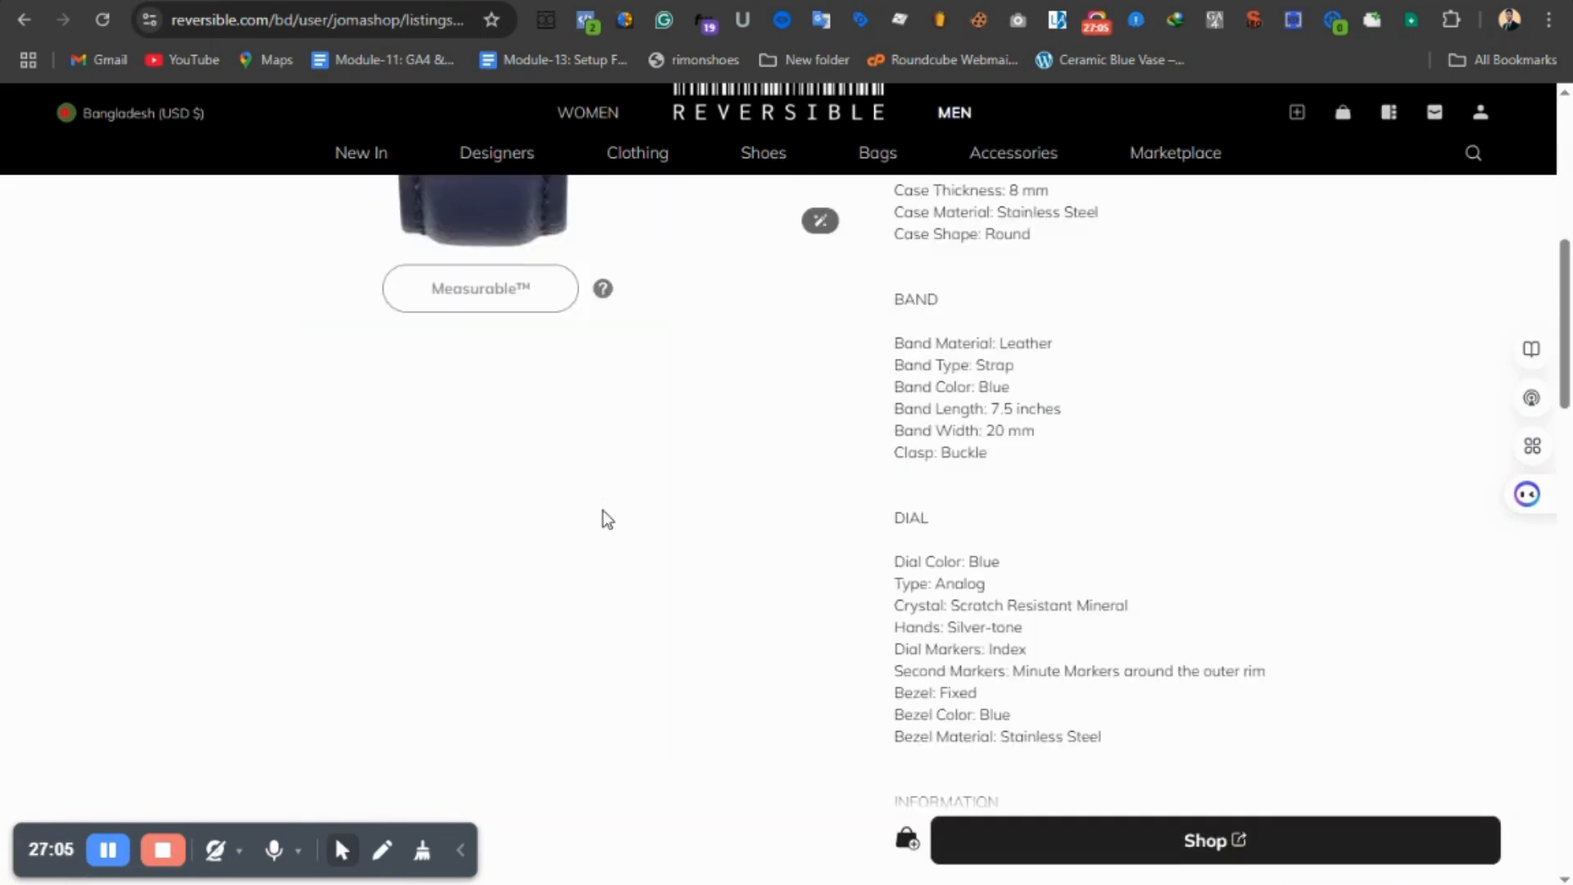
pyautogui.scroll(8, 601, 516)
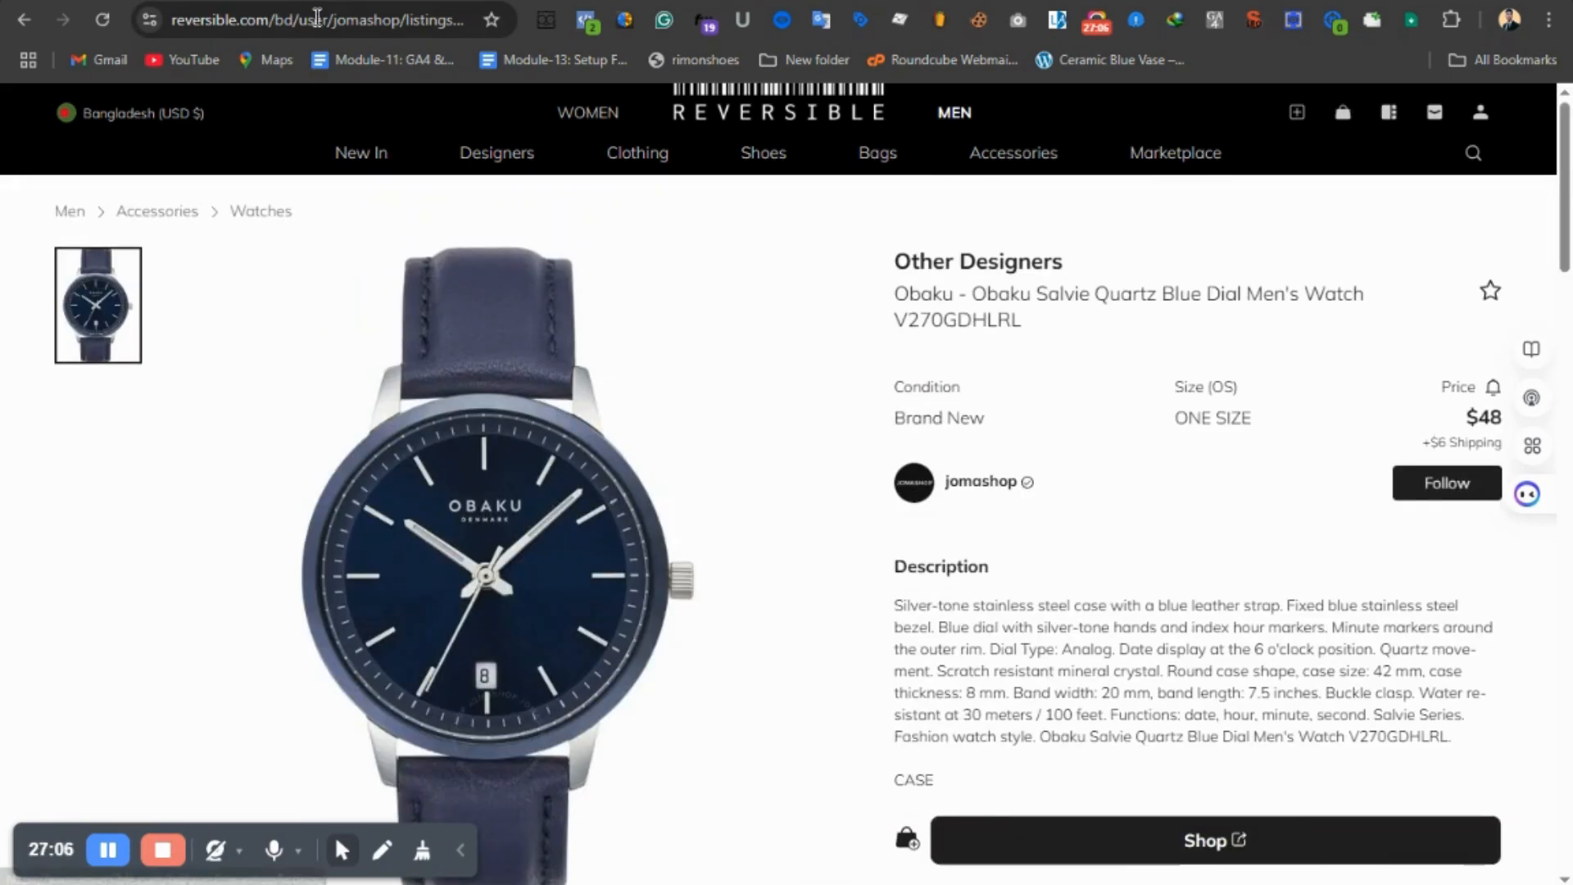
pyautogui.click(291, 21)
pyautogui.rightClick(287, 20)
pyautogui.click(323, 234)
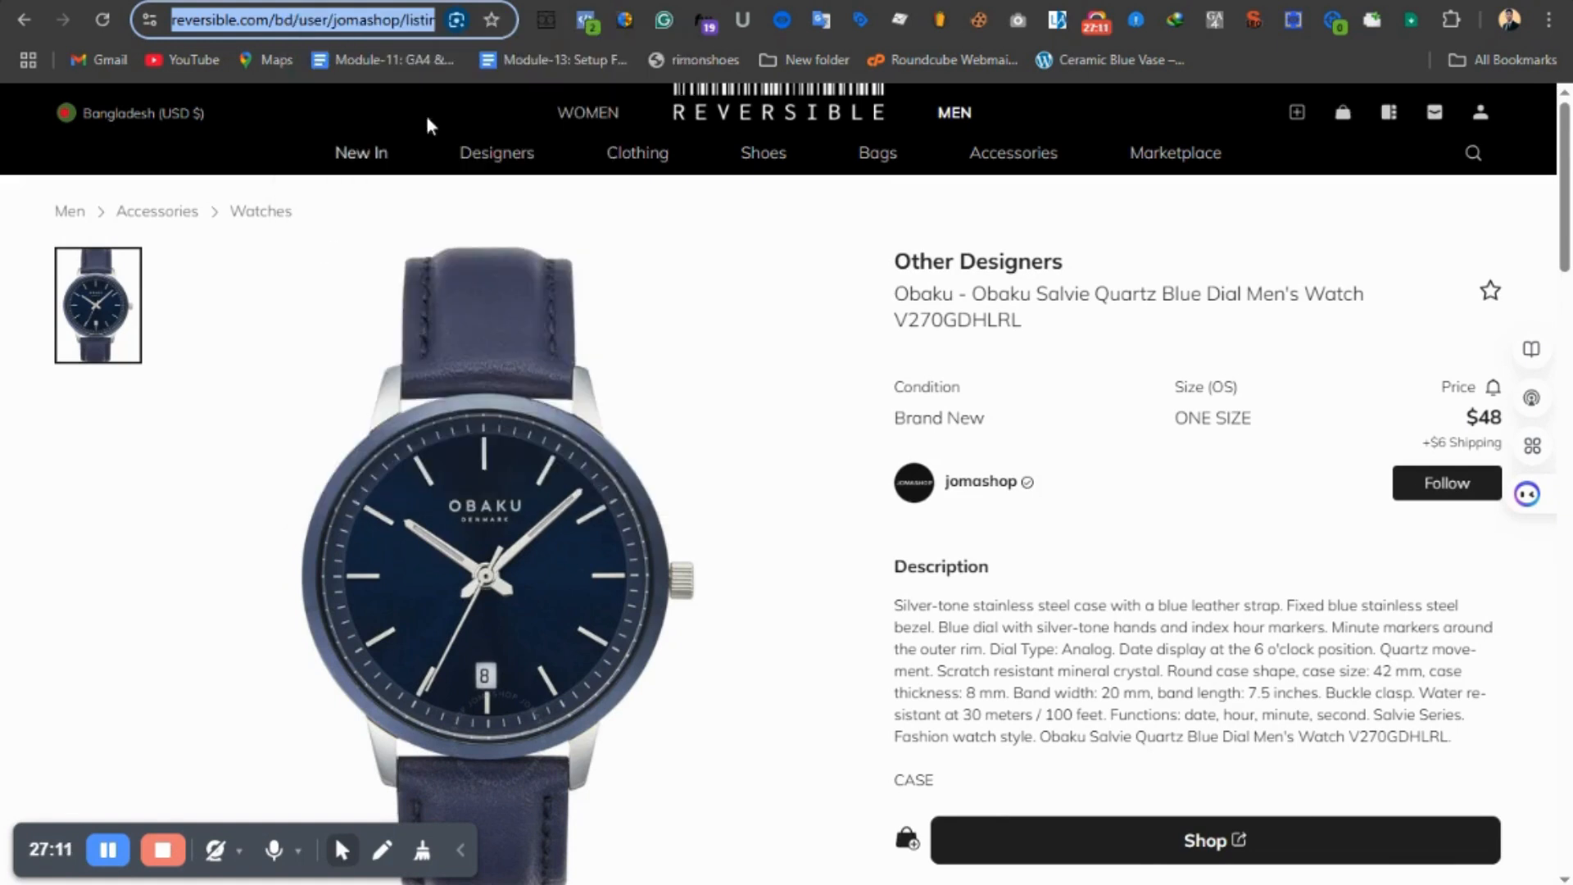
# - Back in Google Ads, paste the copied watch page address as Sitelink 1's final URL and activate its sitelink text field
pyautogui.click(1016, 2)
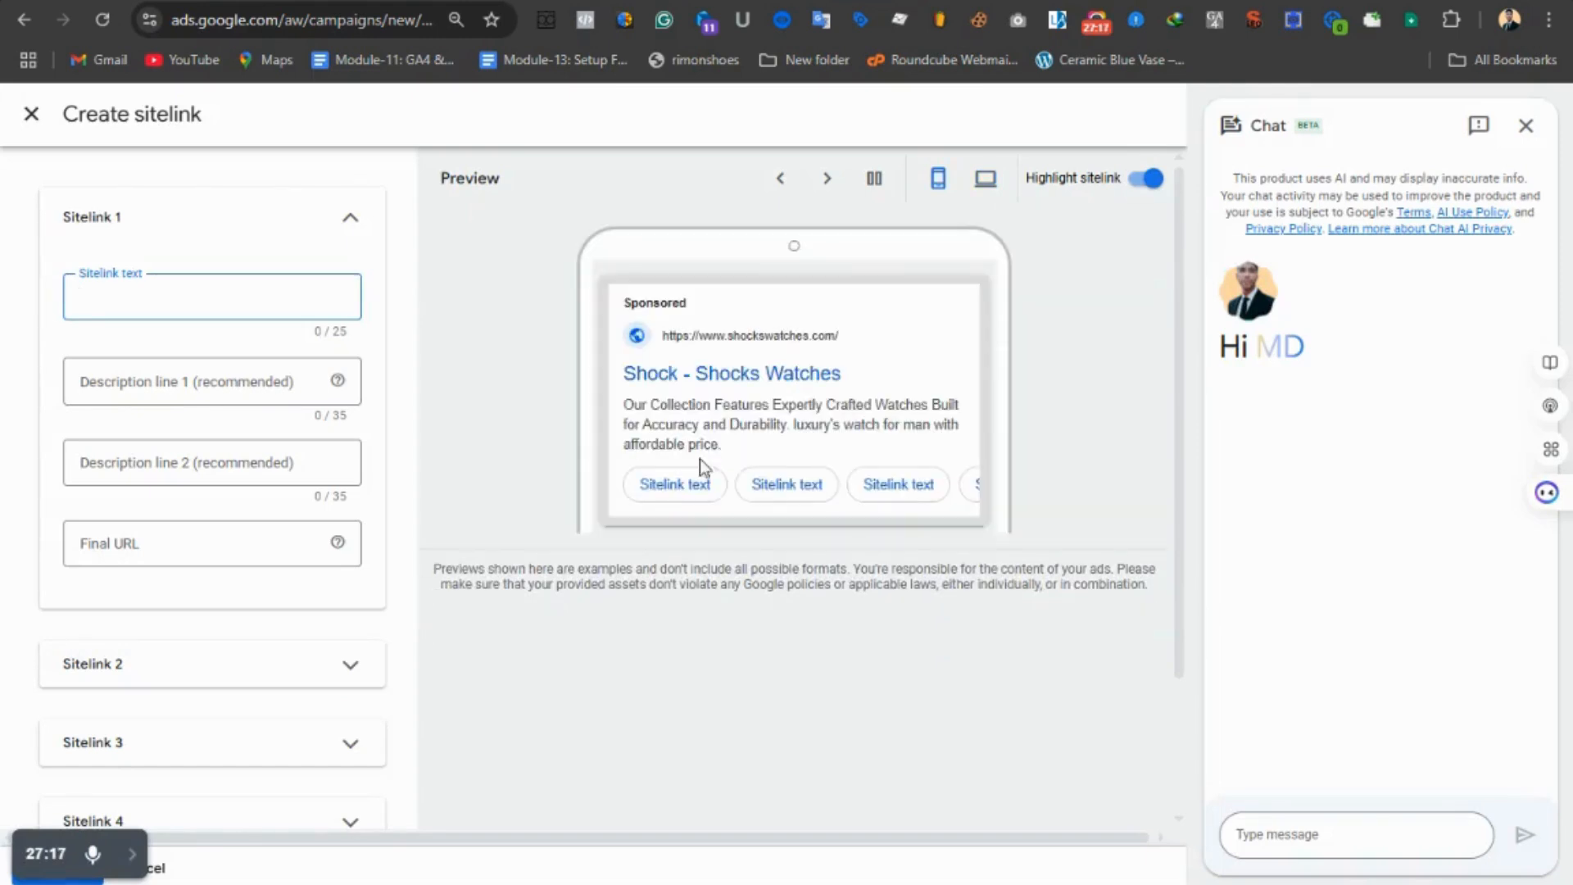
pyautogui.click(156, 548)
pyautogui.rightClick(156, 548)
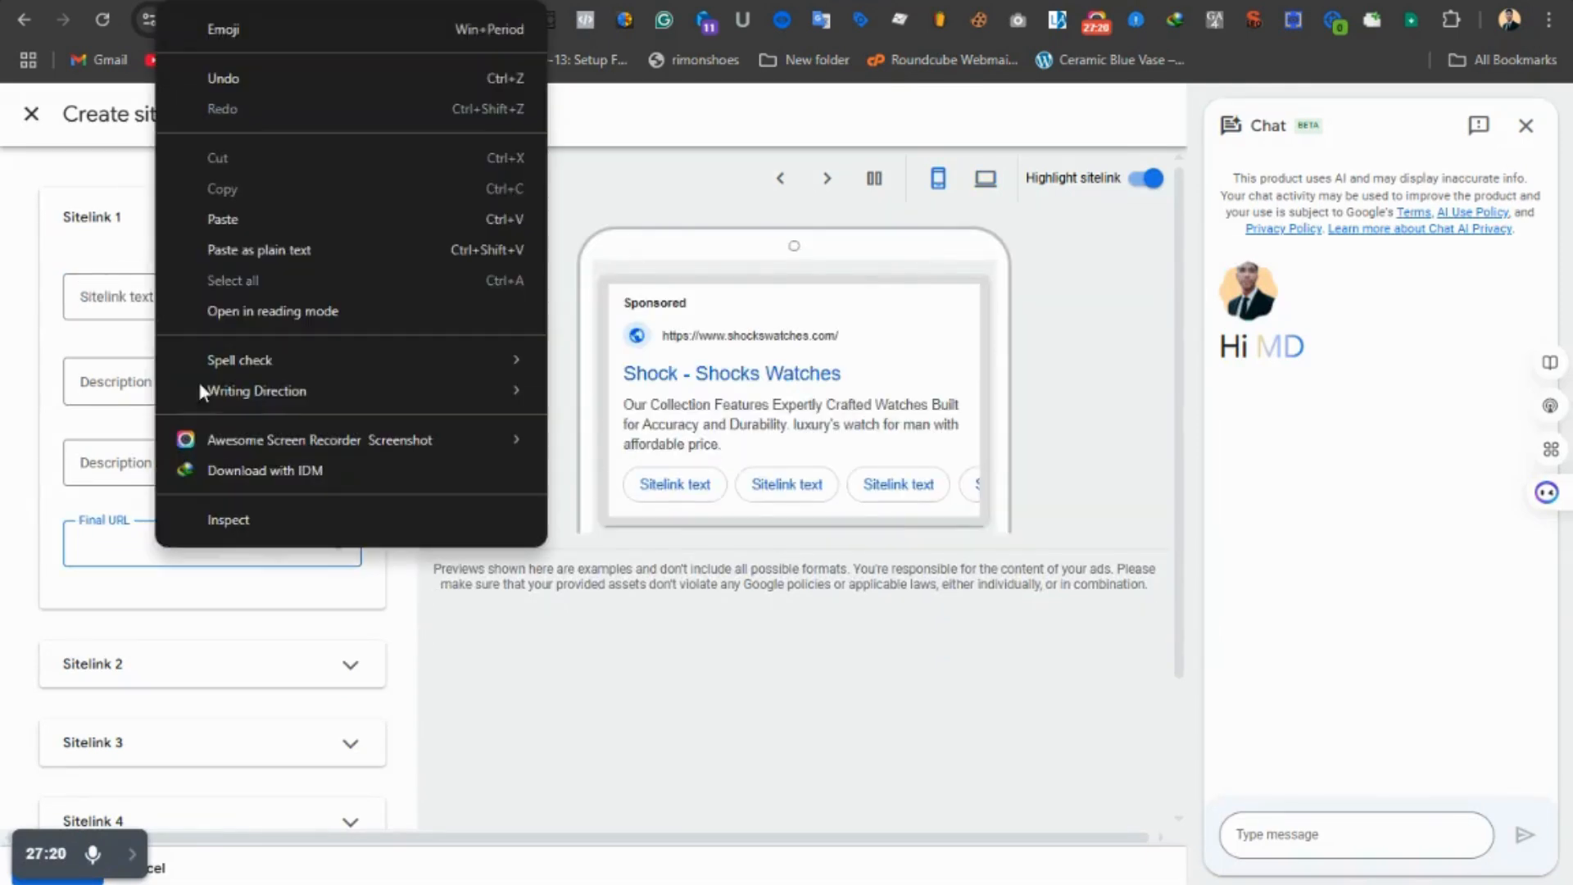
pyautogui.click(248, 225)
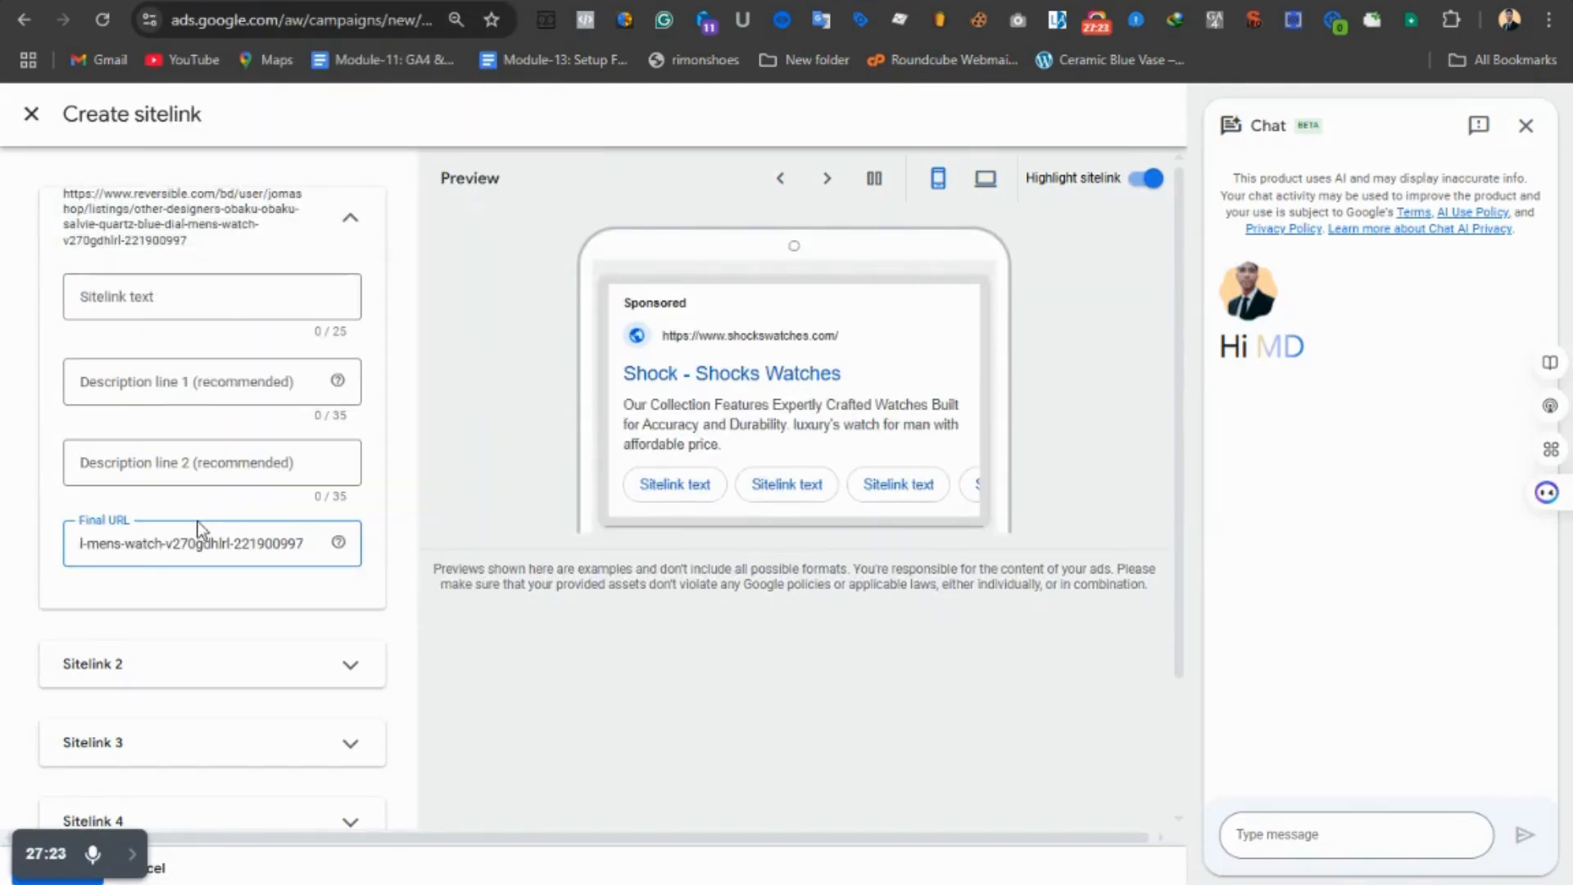
pyautogui.click(462, 535)
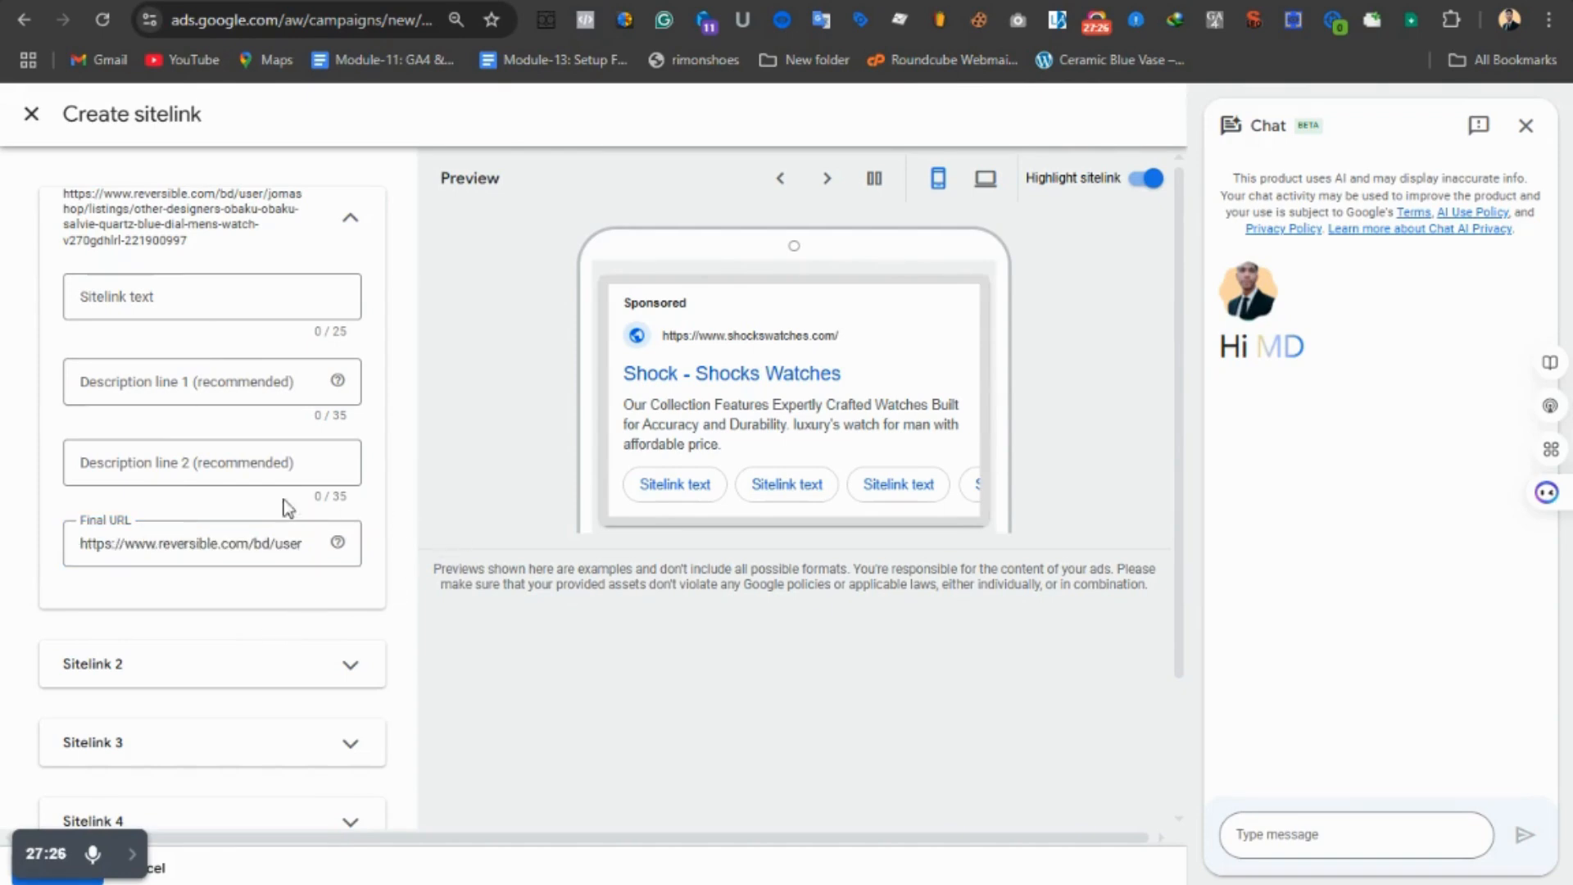
pyautogui.click(186, 303)
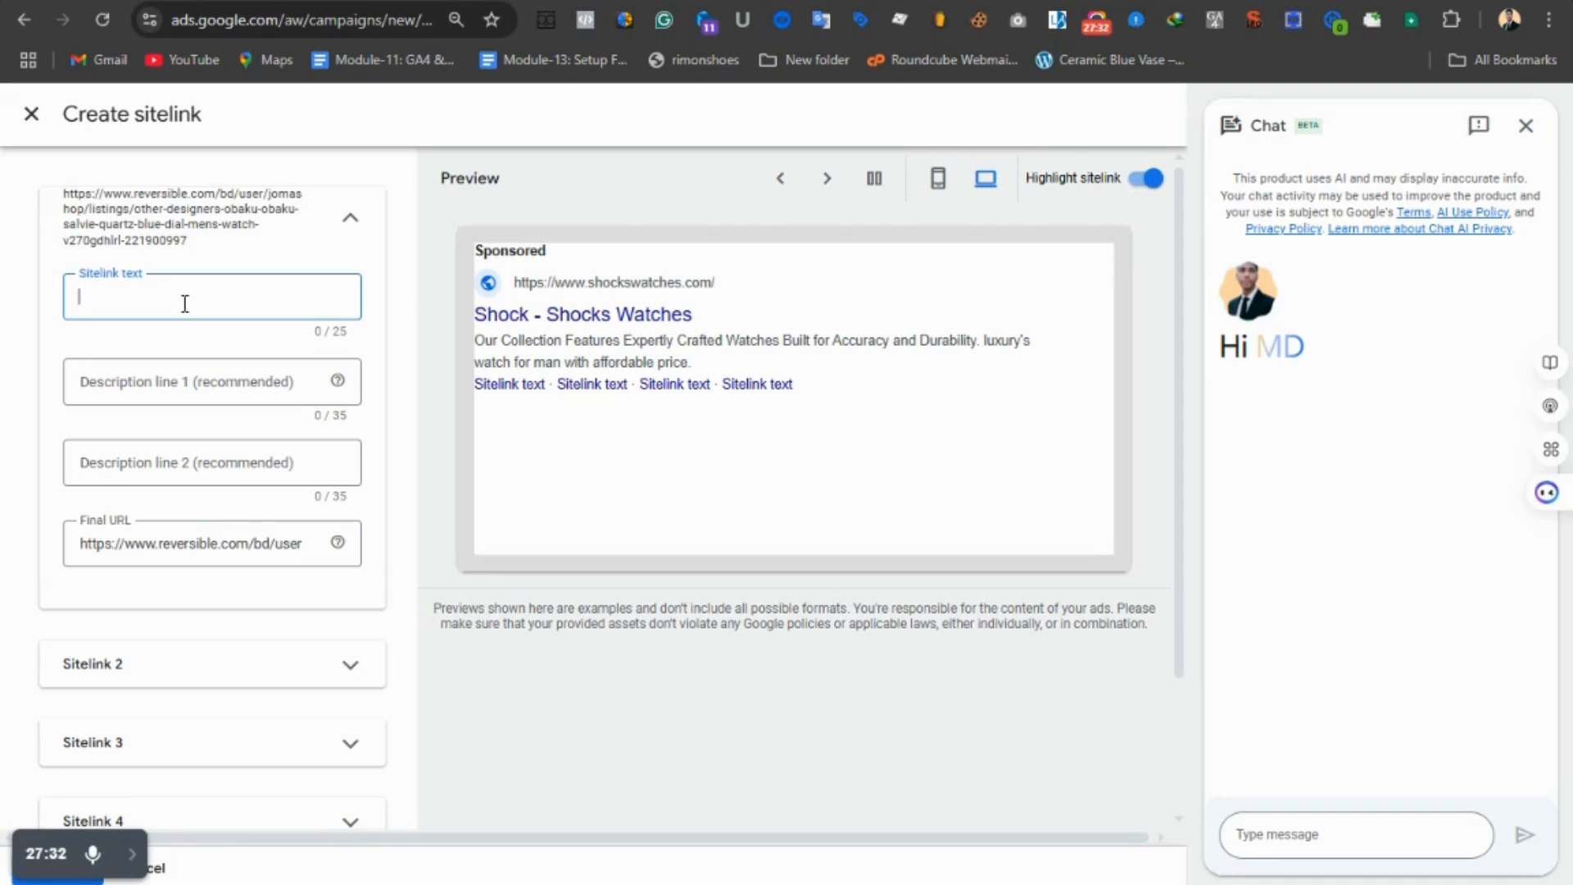
# - Check the Obaku watch product page for wording, and in Google Ads enter "Brand new watch" as Sitelink 1's text
pyautogui.click(1177, 2)
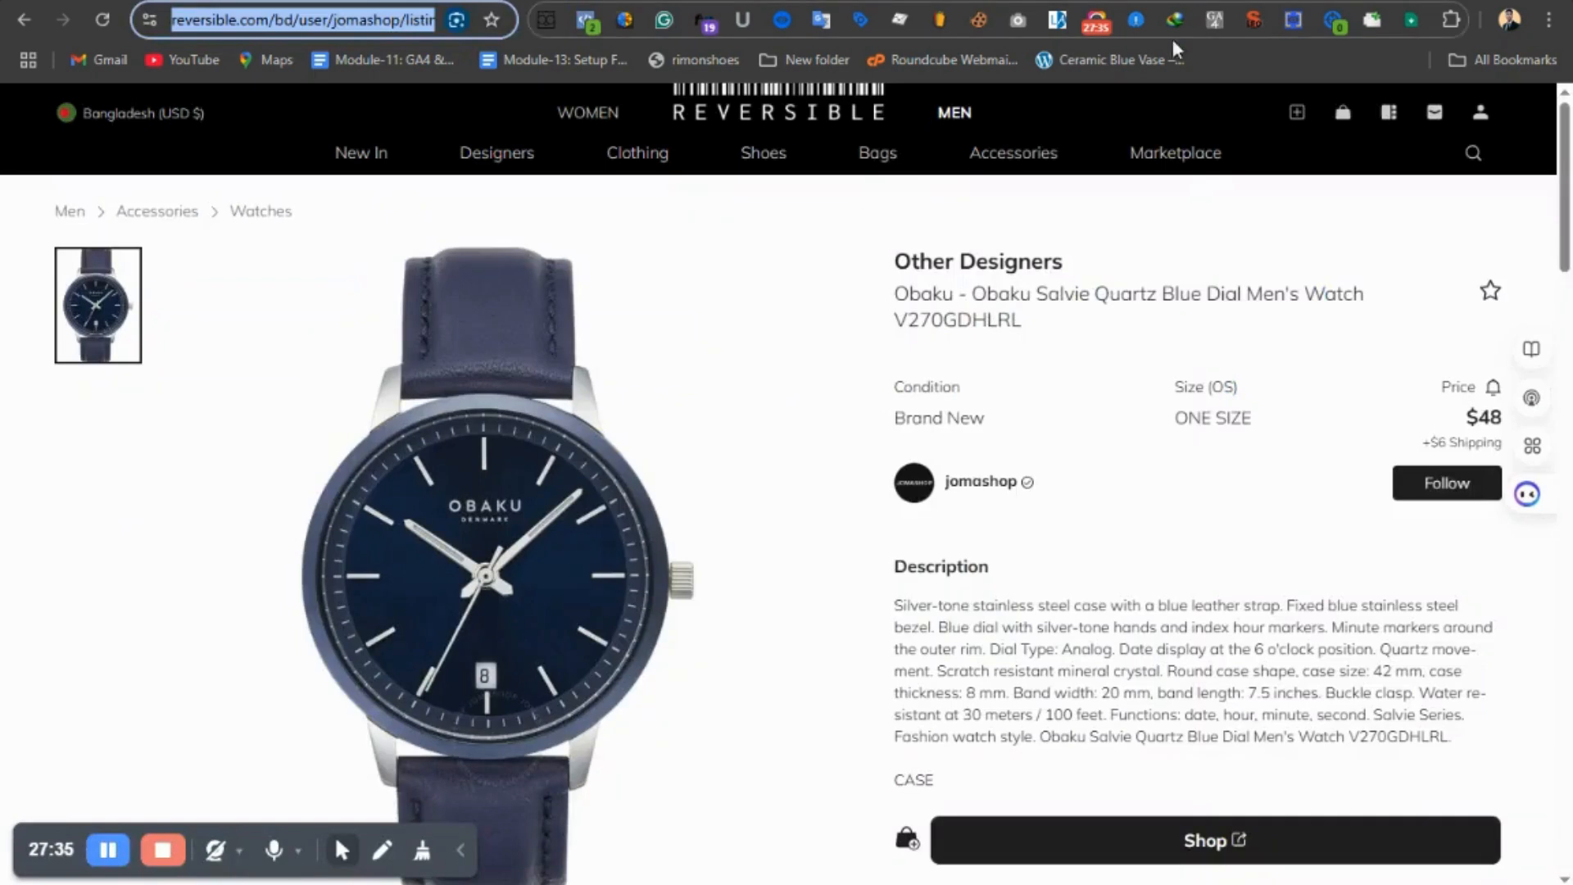
pyautogui.scroll(-3, 1032, 445)
pyautogui.scroll(-5, 1029, 445)
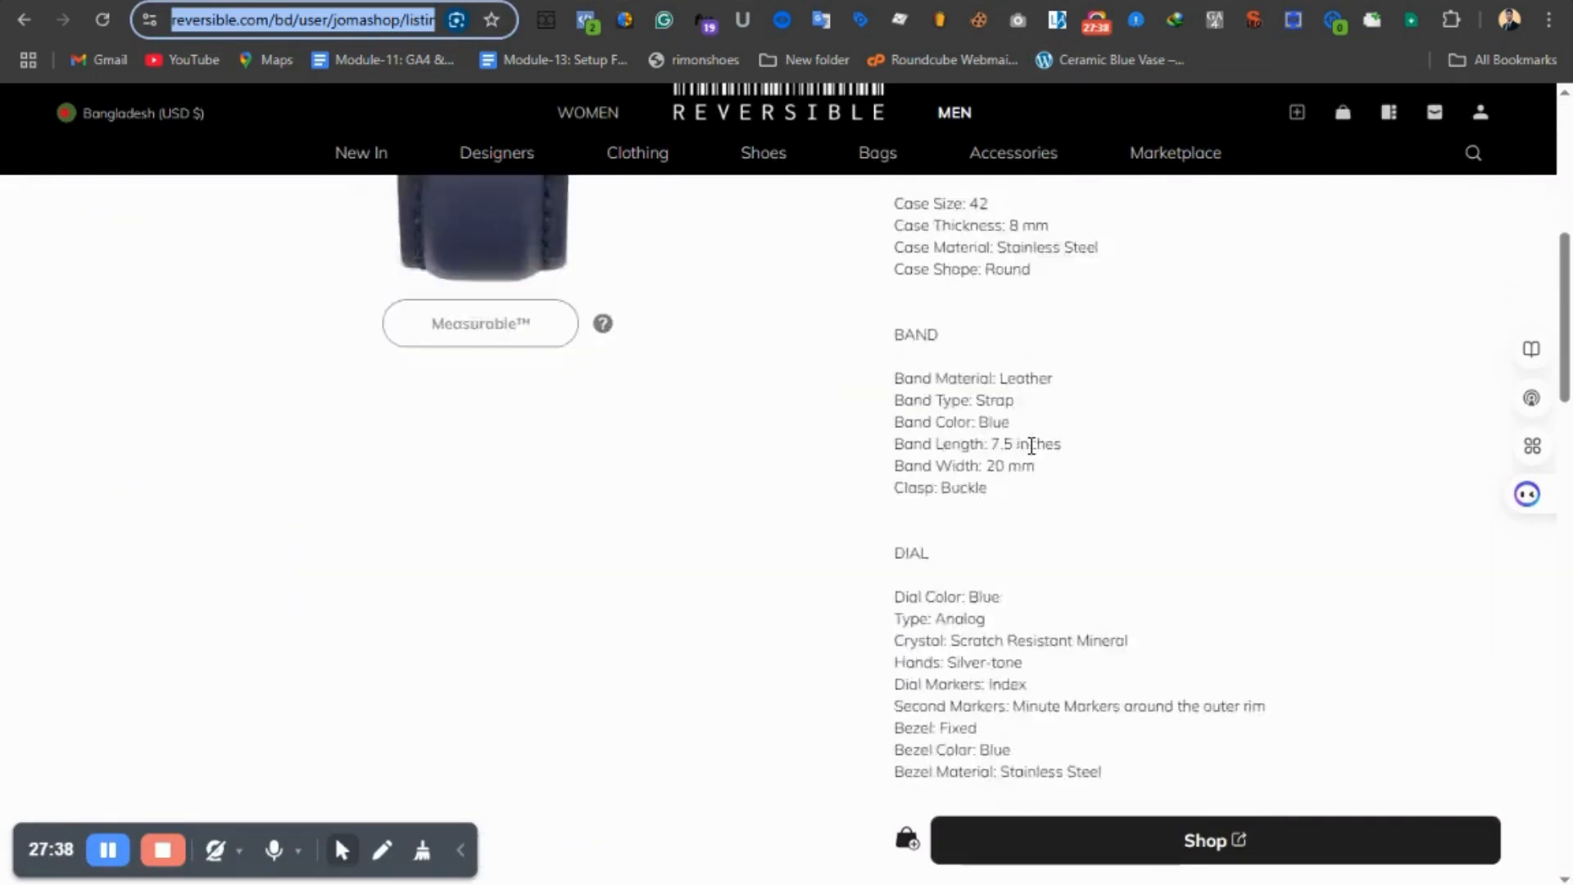
pyautogui.scroll(8, 1029, 445)
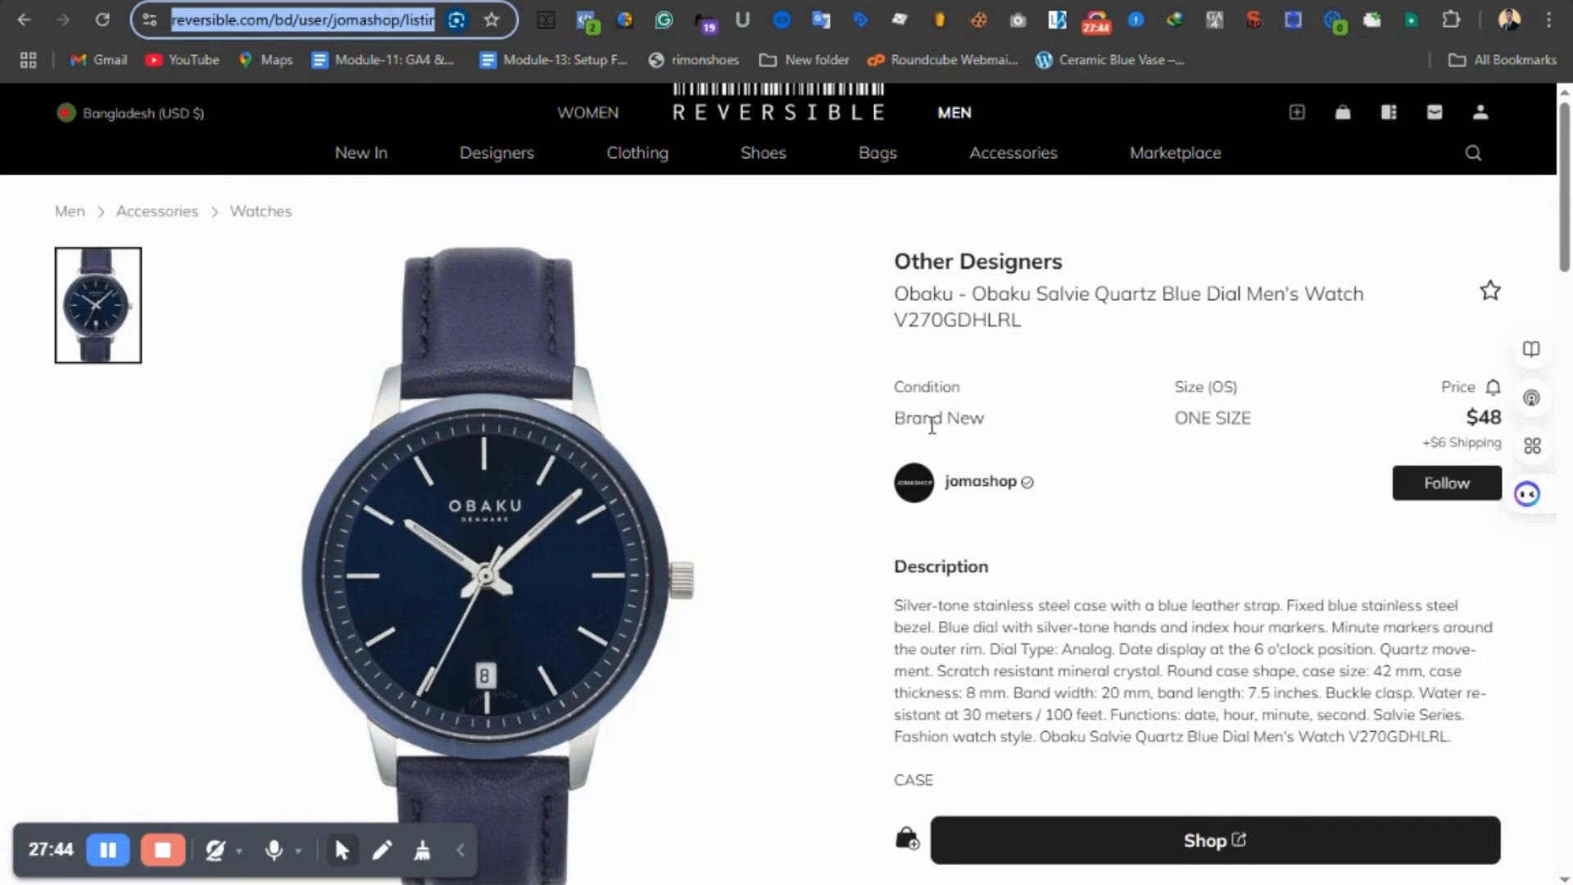
pyautogui.click(1053, 1)
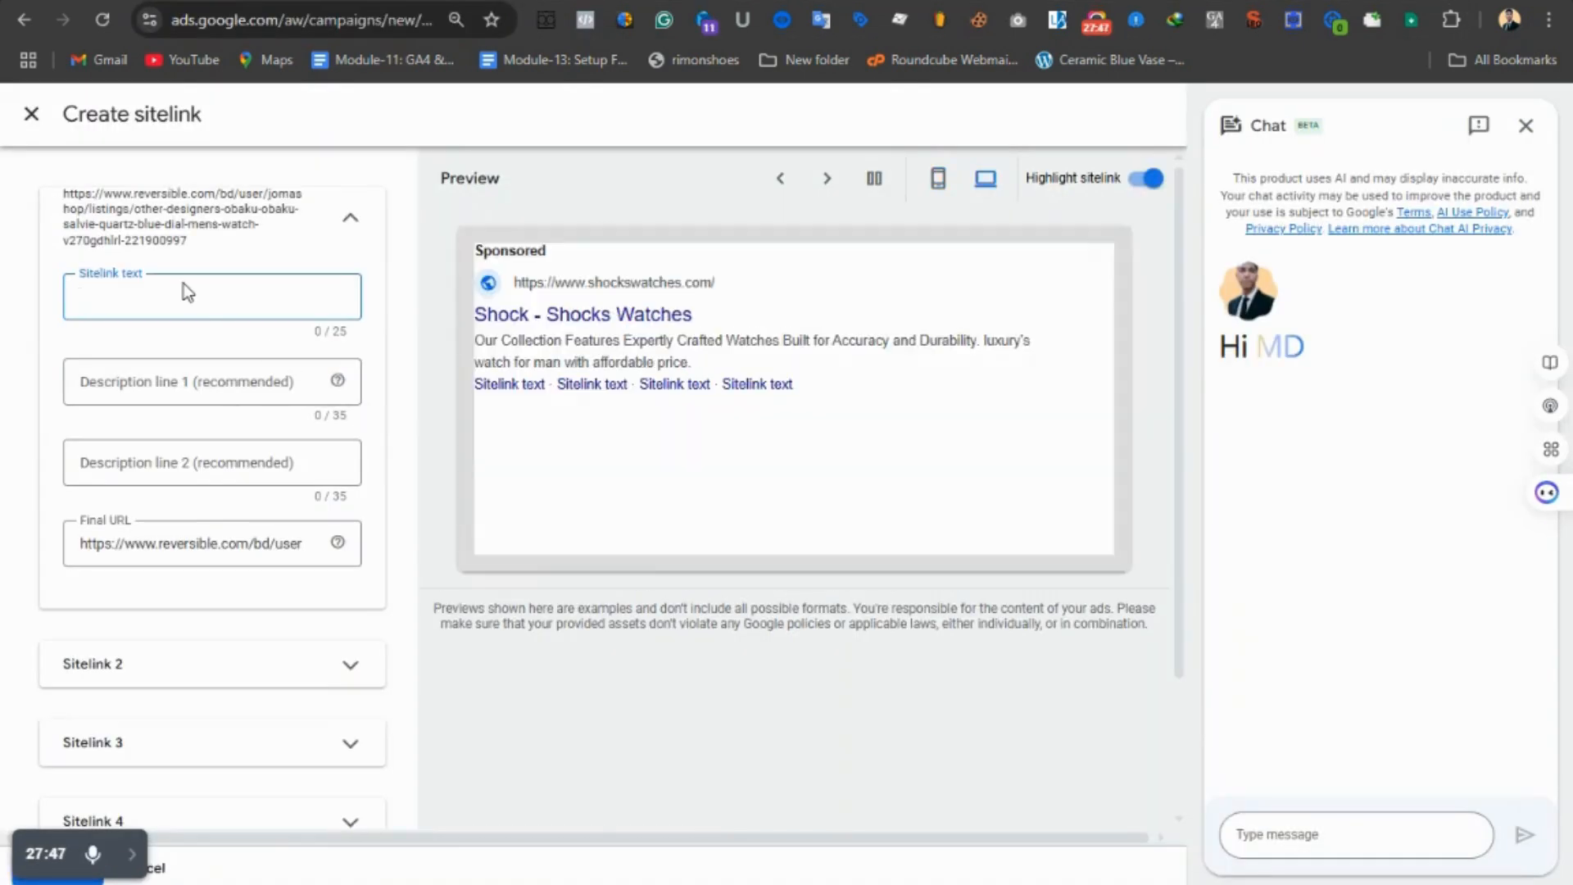
pyautogui.write('Brand new watch')
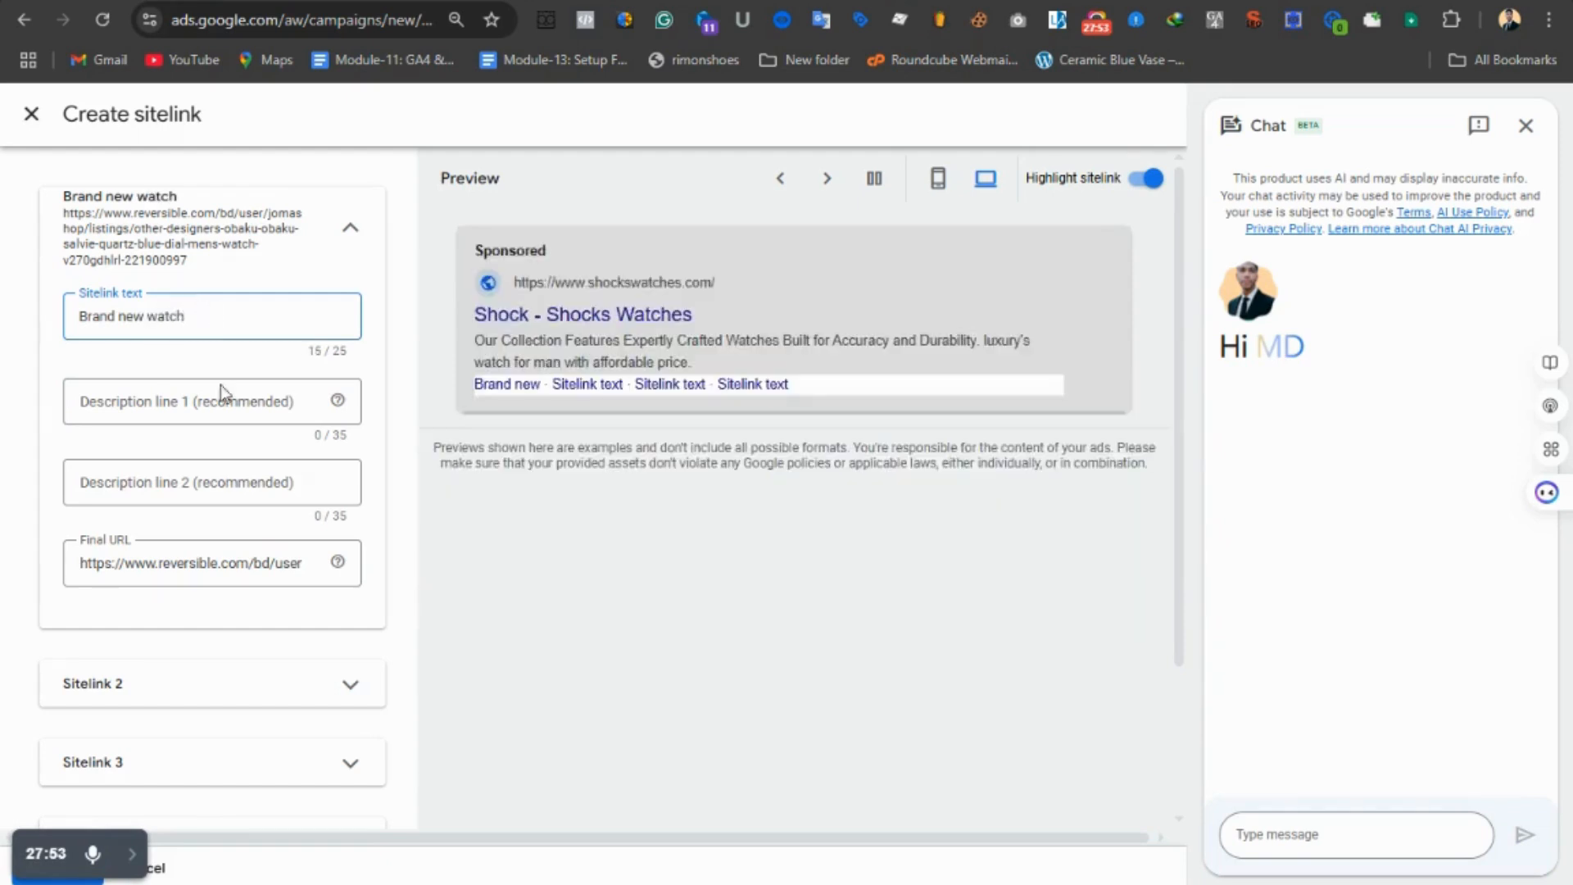
# - Set Sitelink 1's description line 1 to "premume quality watch" and check the spelling suggestions for its first word
pyautogui.click(219, 400)
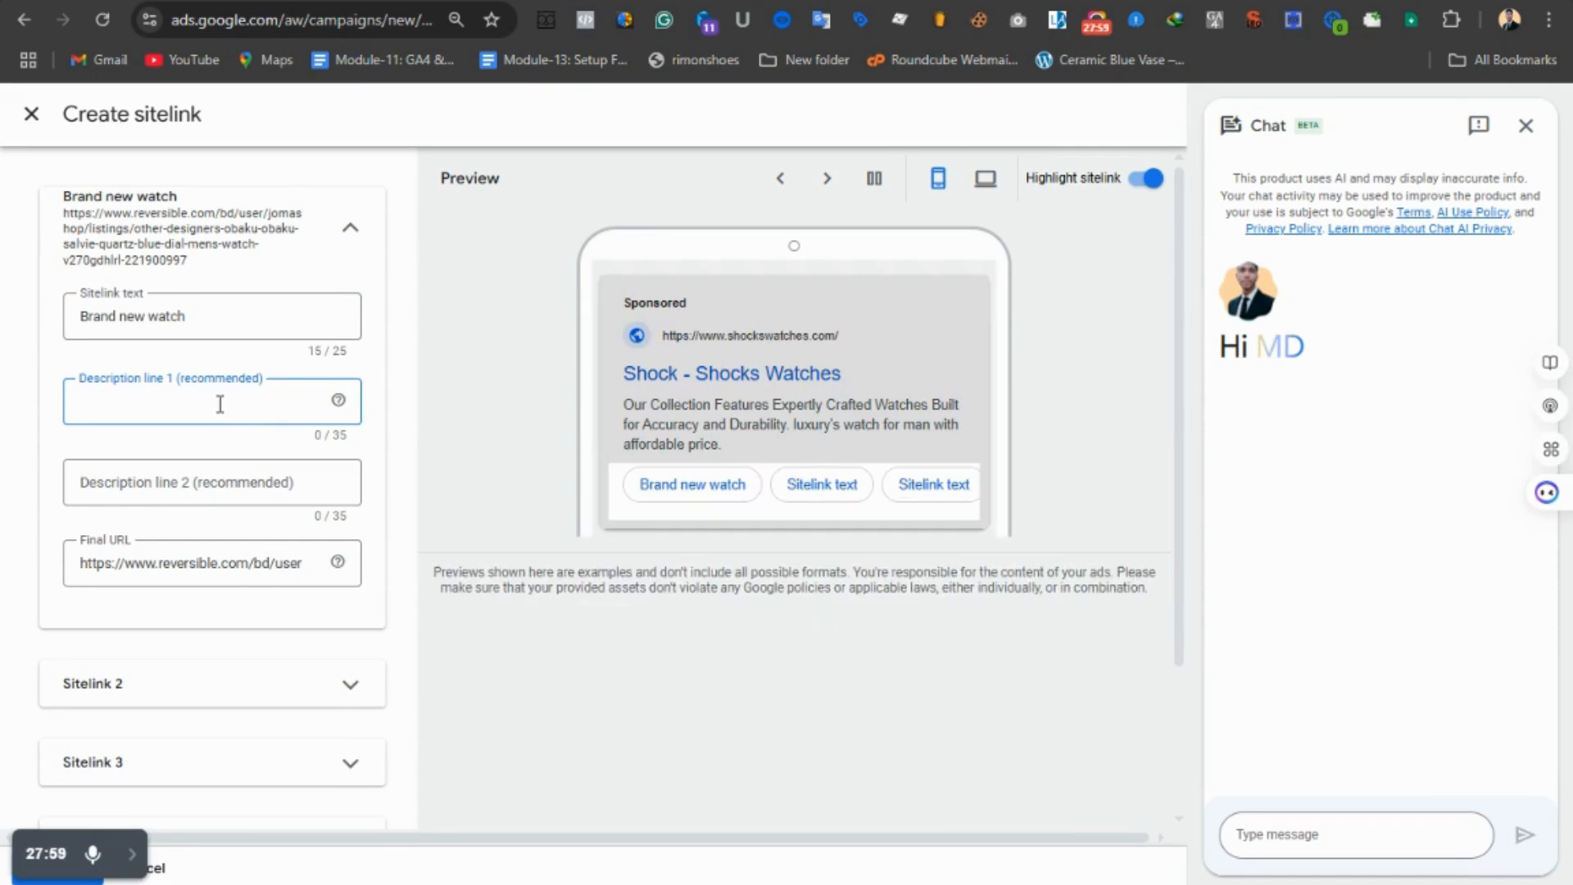
pyautogui.write('premur')
pyautogui.write('e quality watch')
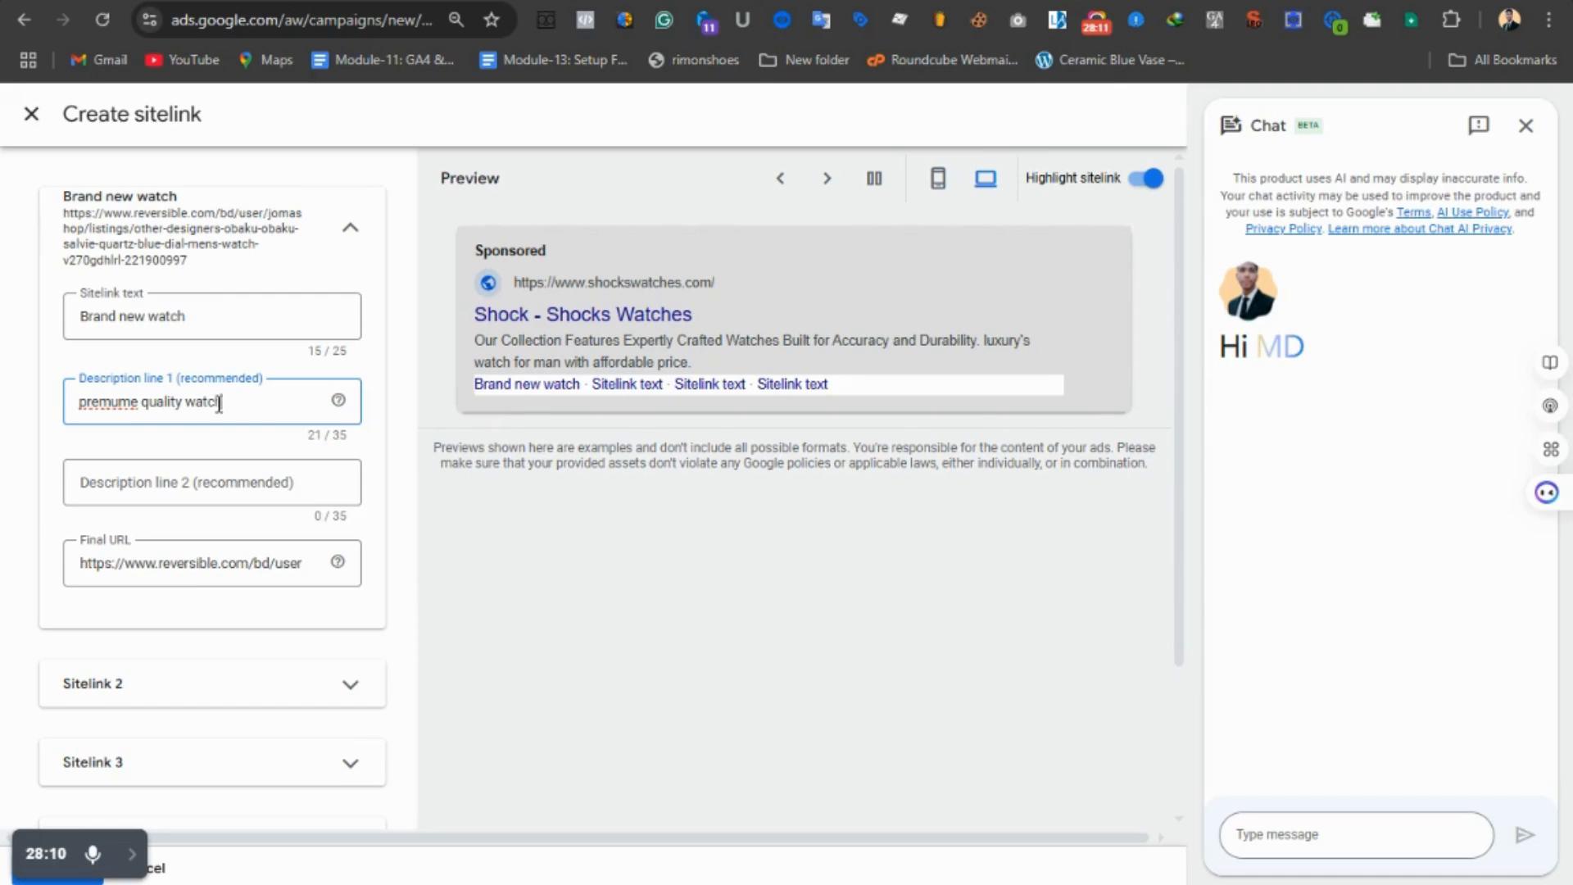
pyautogui.rightClick(119, 404)
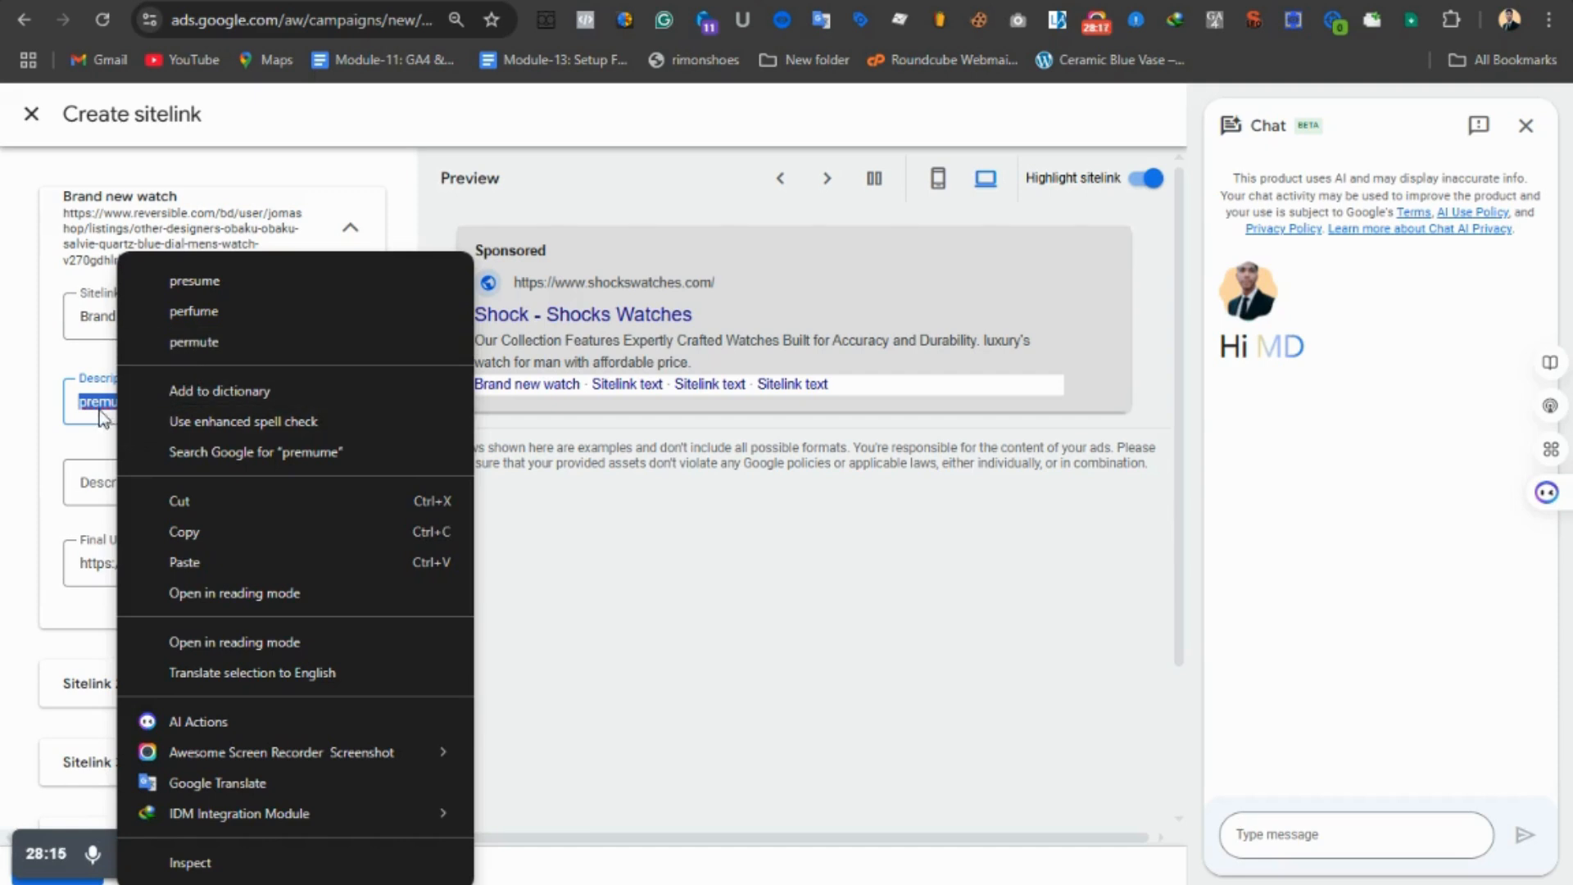
pyautogui.press('Escape')
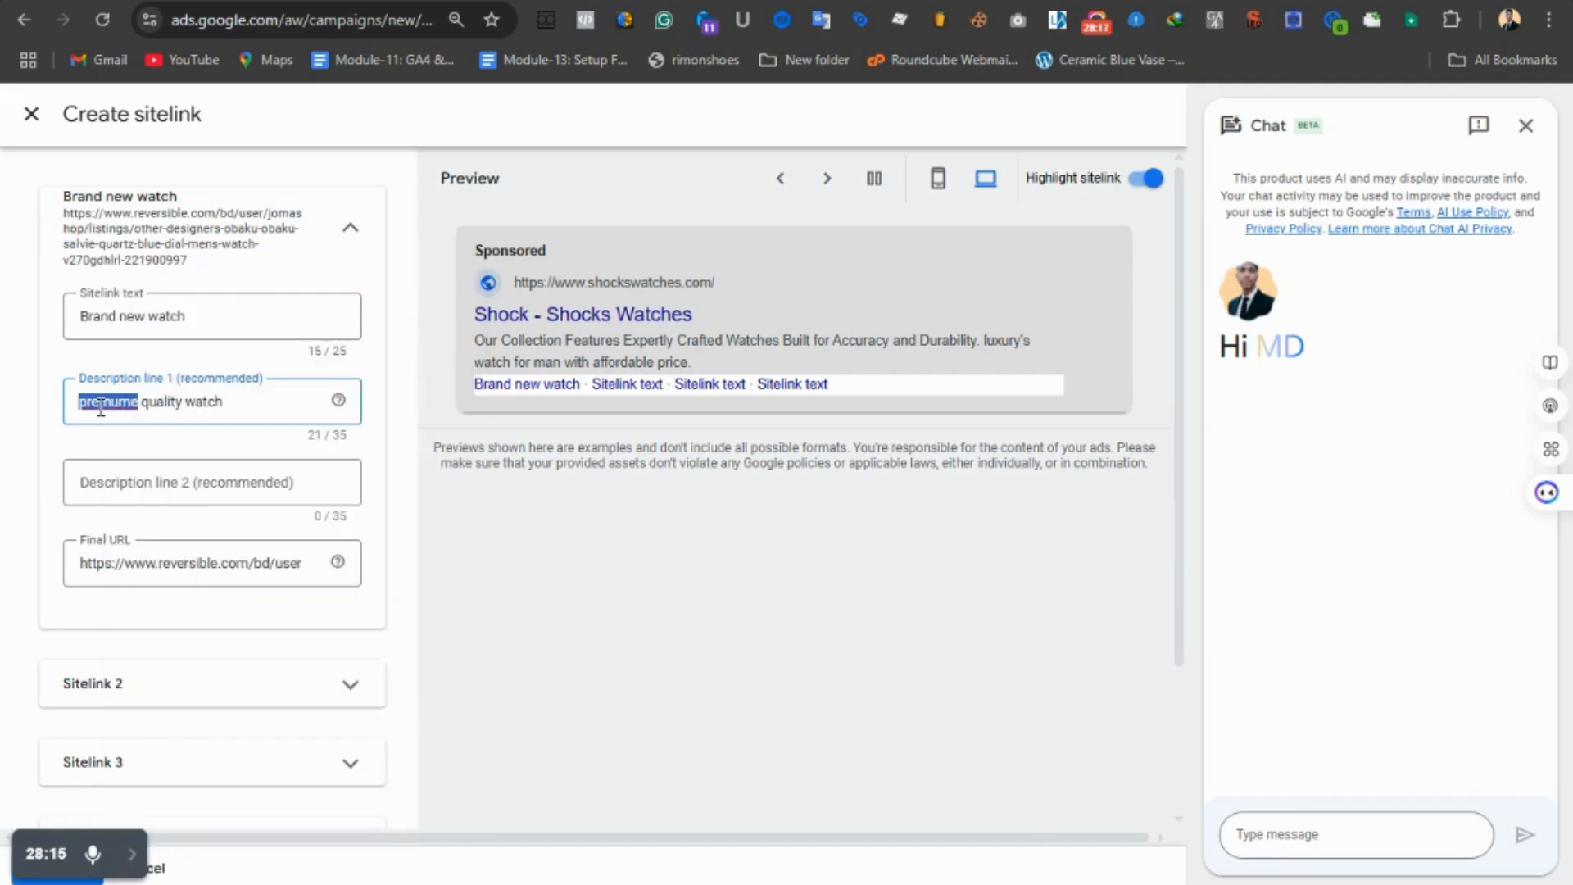
pyautogui.click(142, 436)
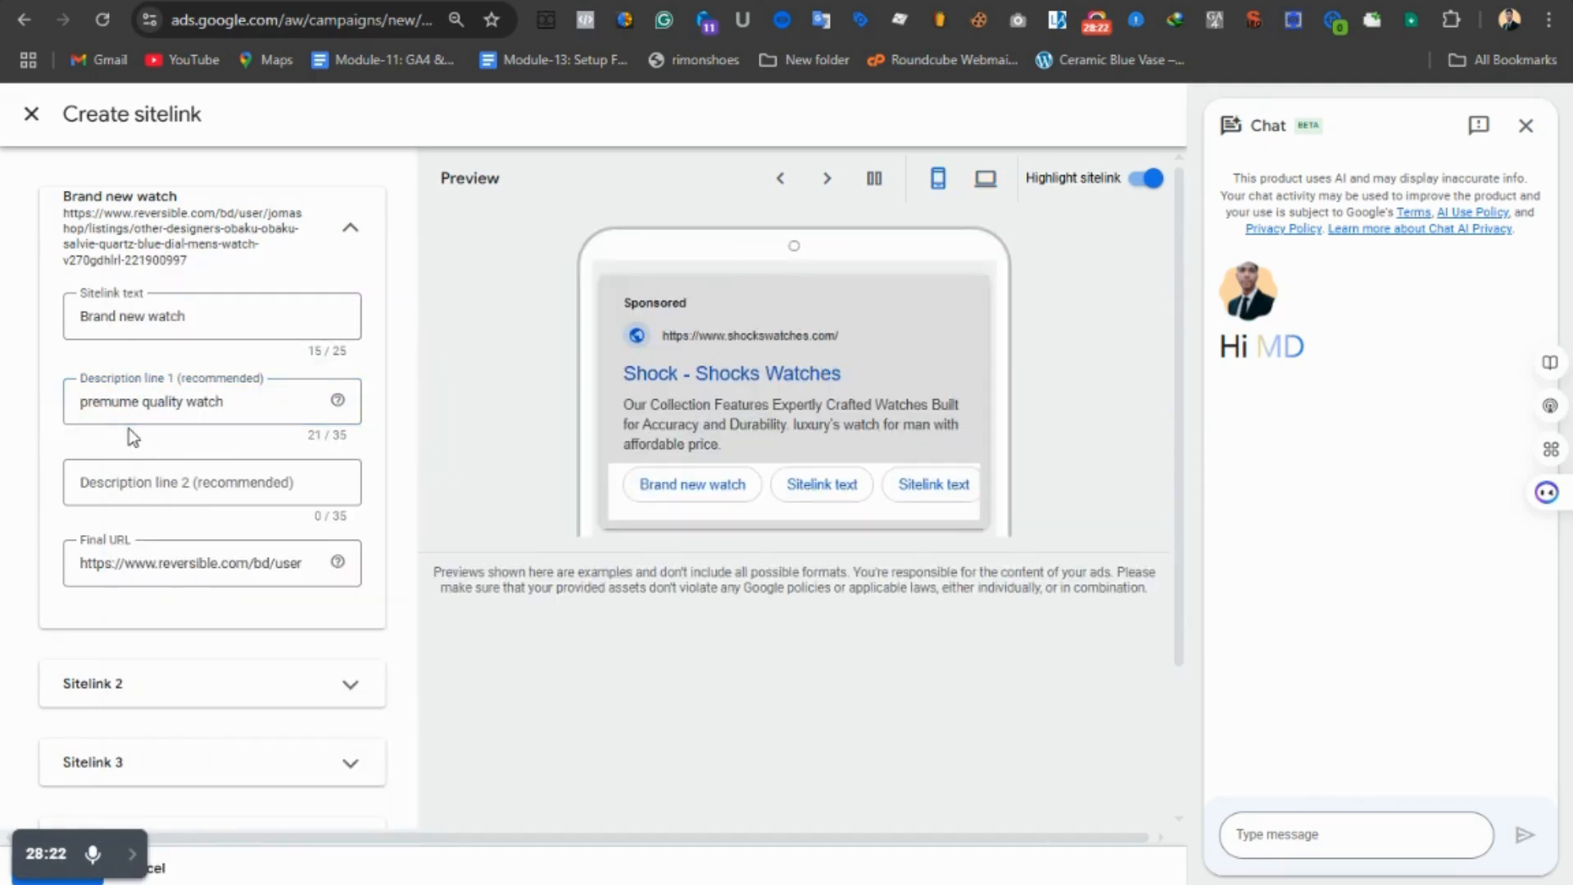
# - Set Sitelink 1's description line 2 to "watch for man" and create the sitelink
pyautogui.click(175, 489)
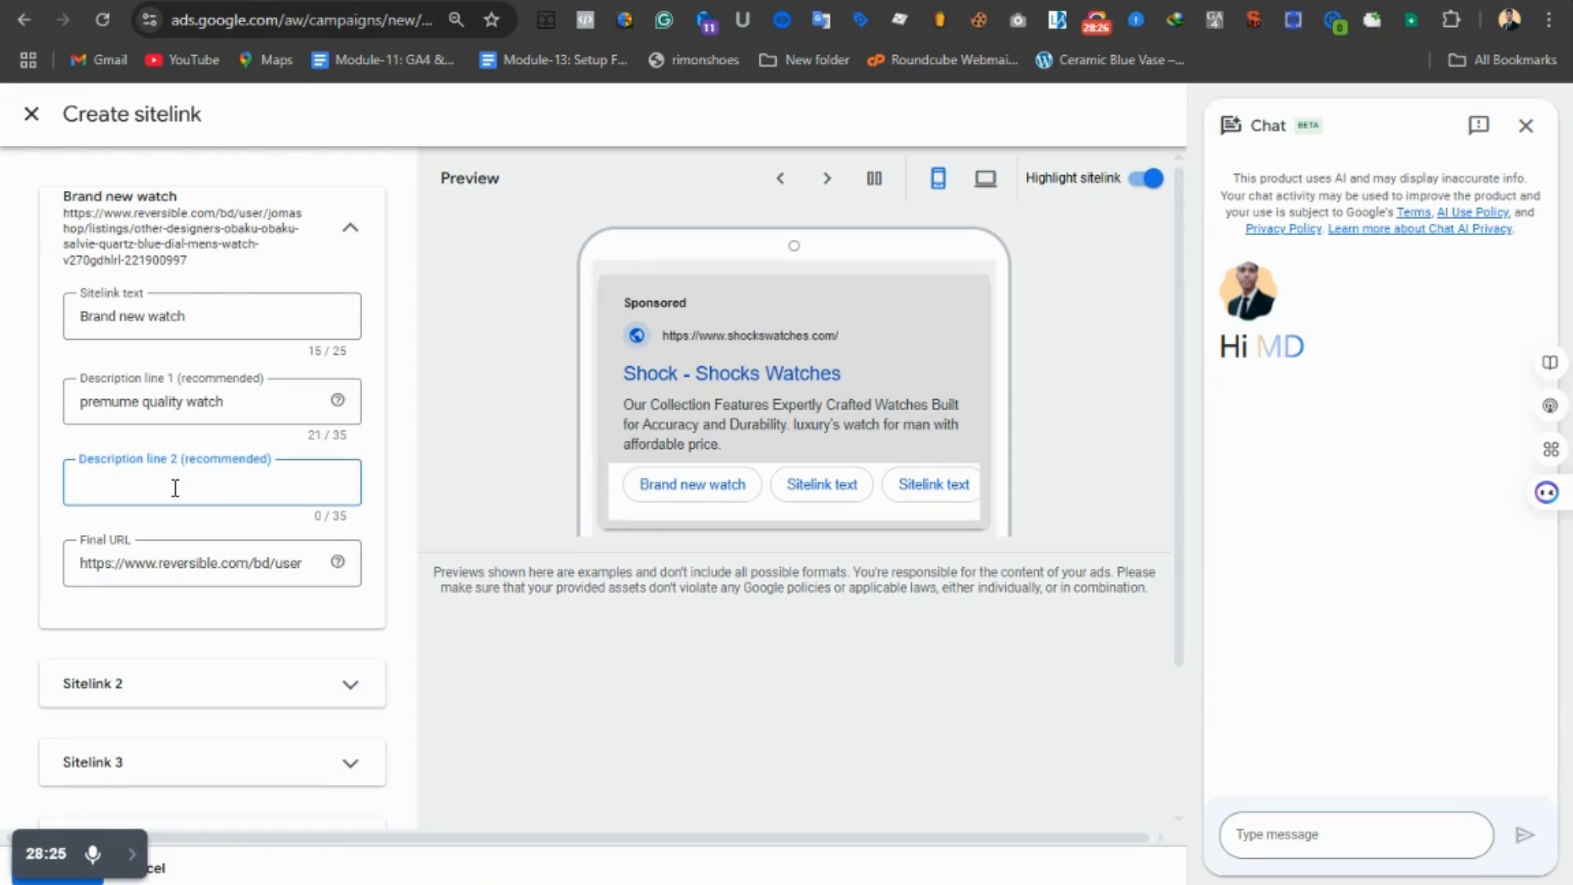
pyautogui.write('watch fo')
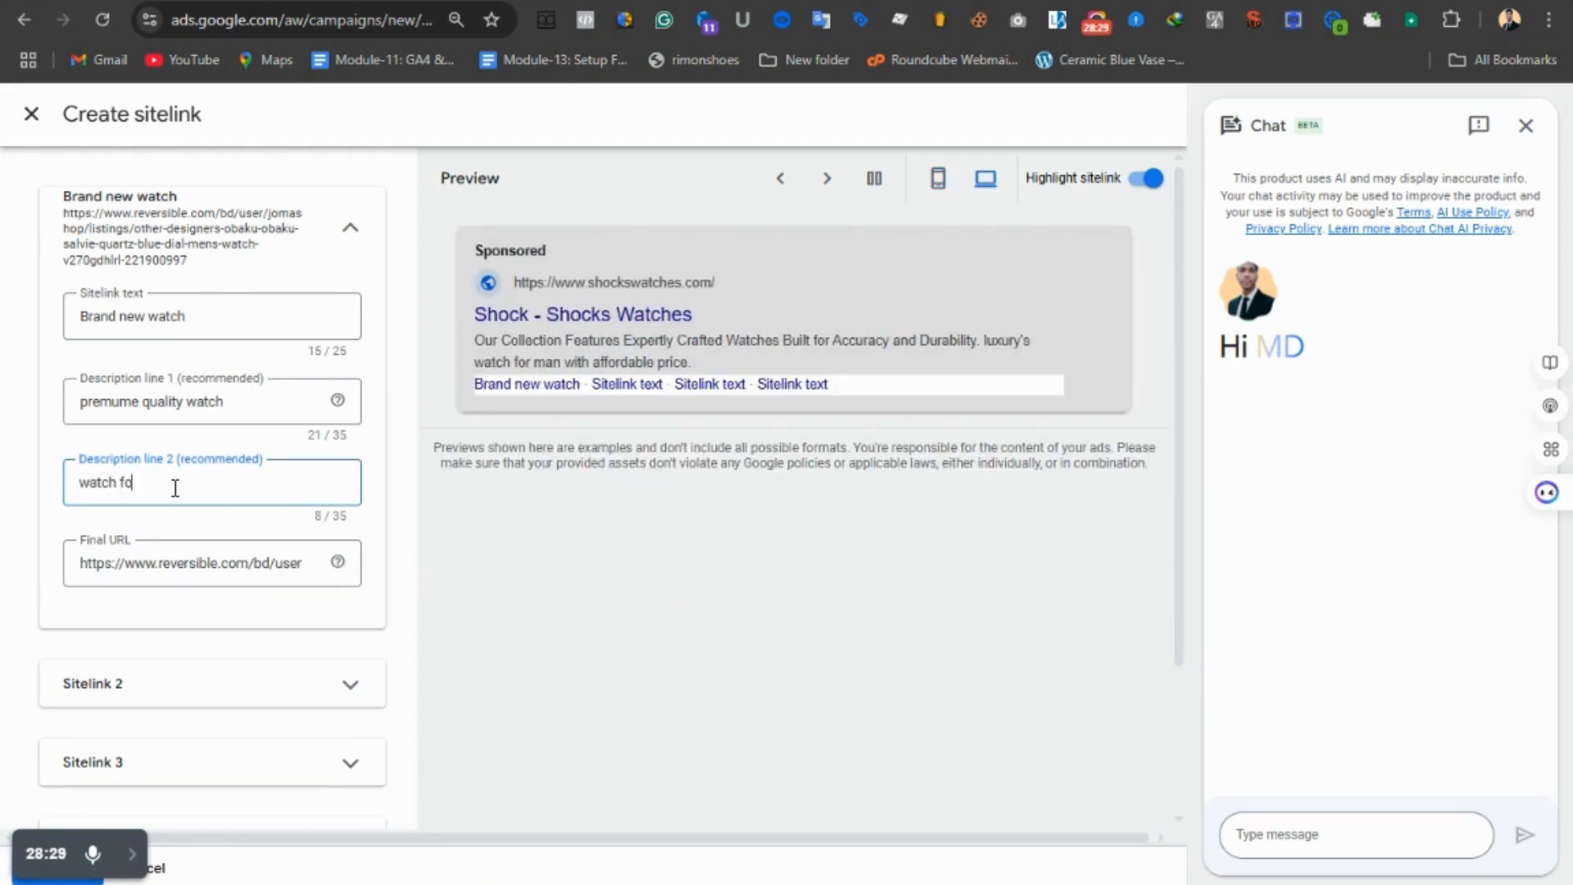
pyautogui.write('r man')
pyautogui.scroll(-2, 328, 652)
pyautogui.scroll(2, 183, 710)
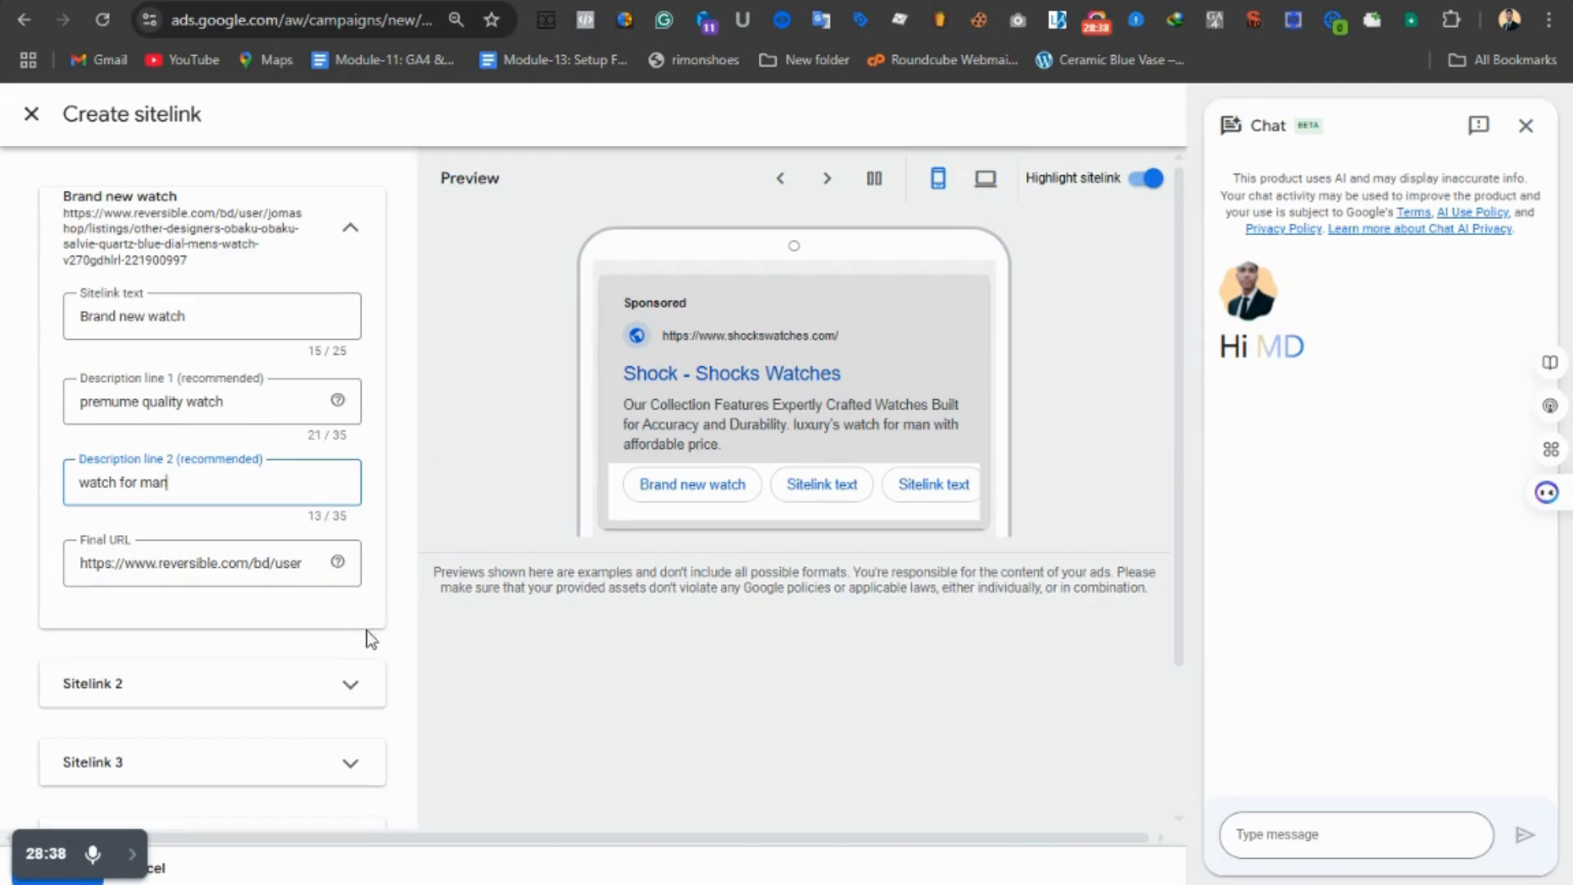
pyautogui.scroll(-2, 367, 631)
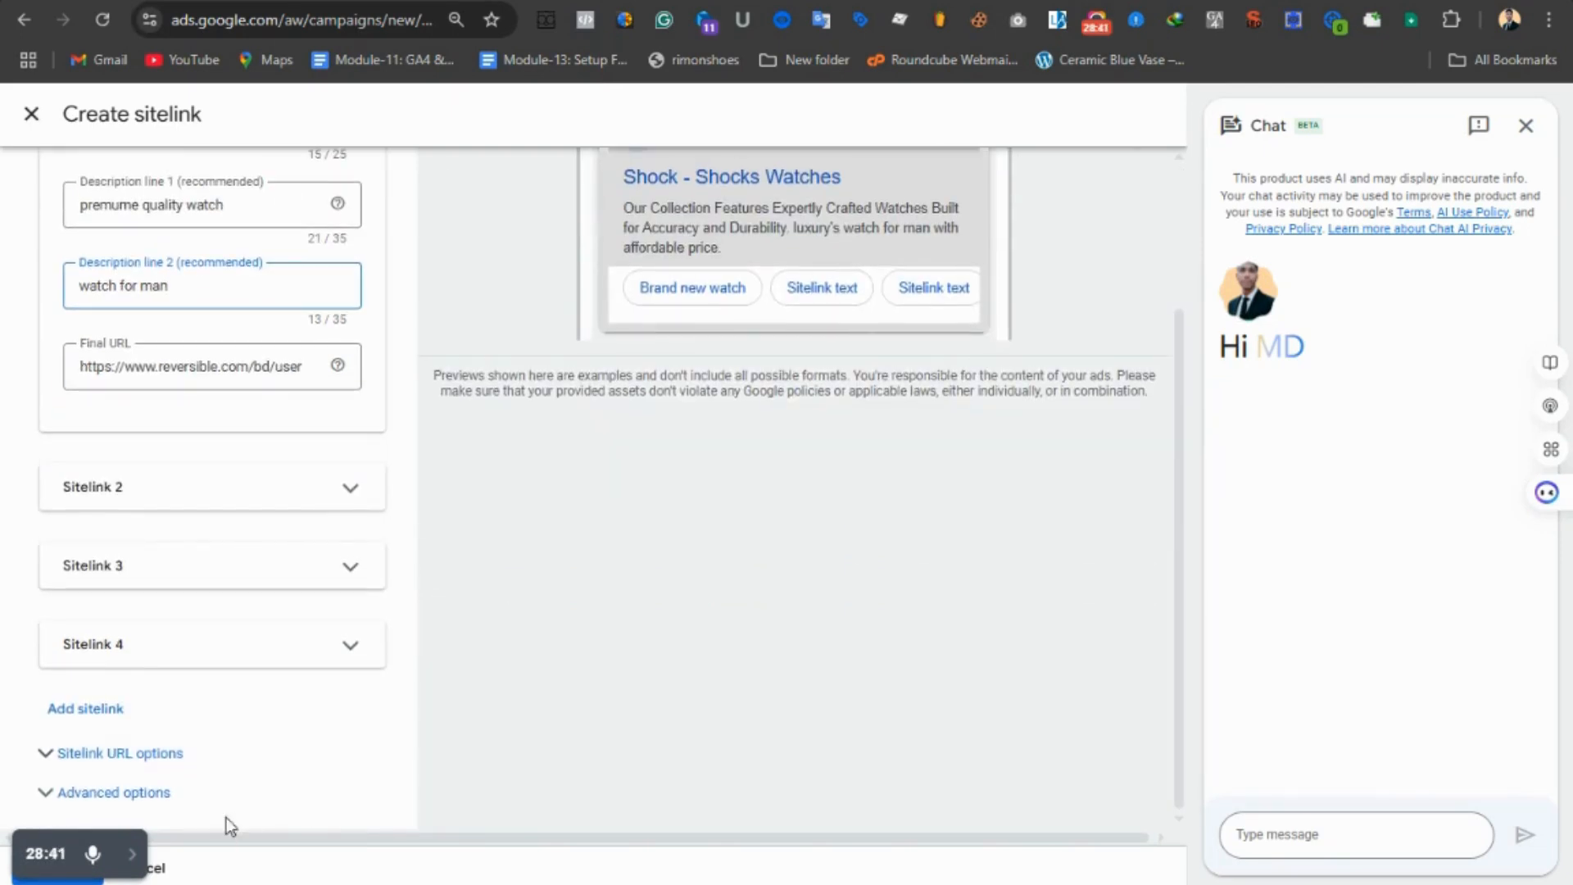
pyautogui.moveTo(35, 876); pyautogui.dragTo(75, 850)
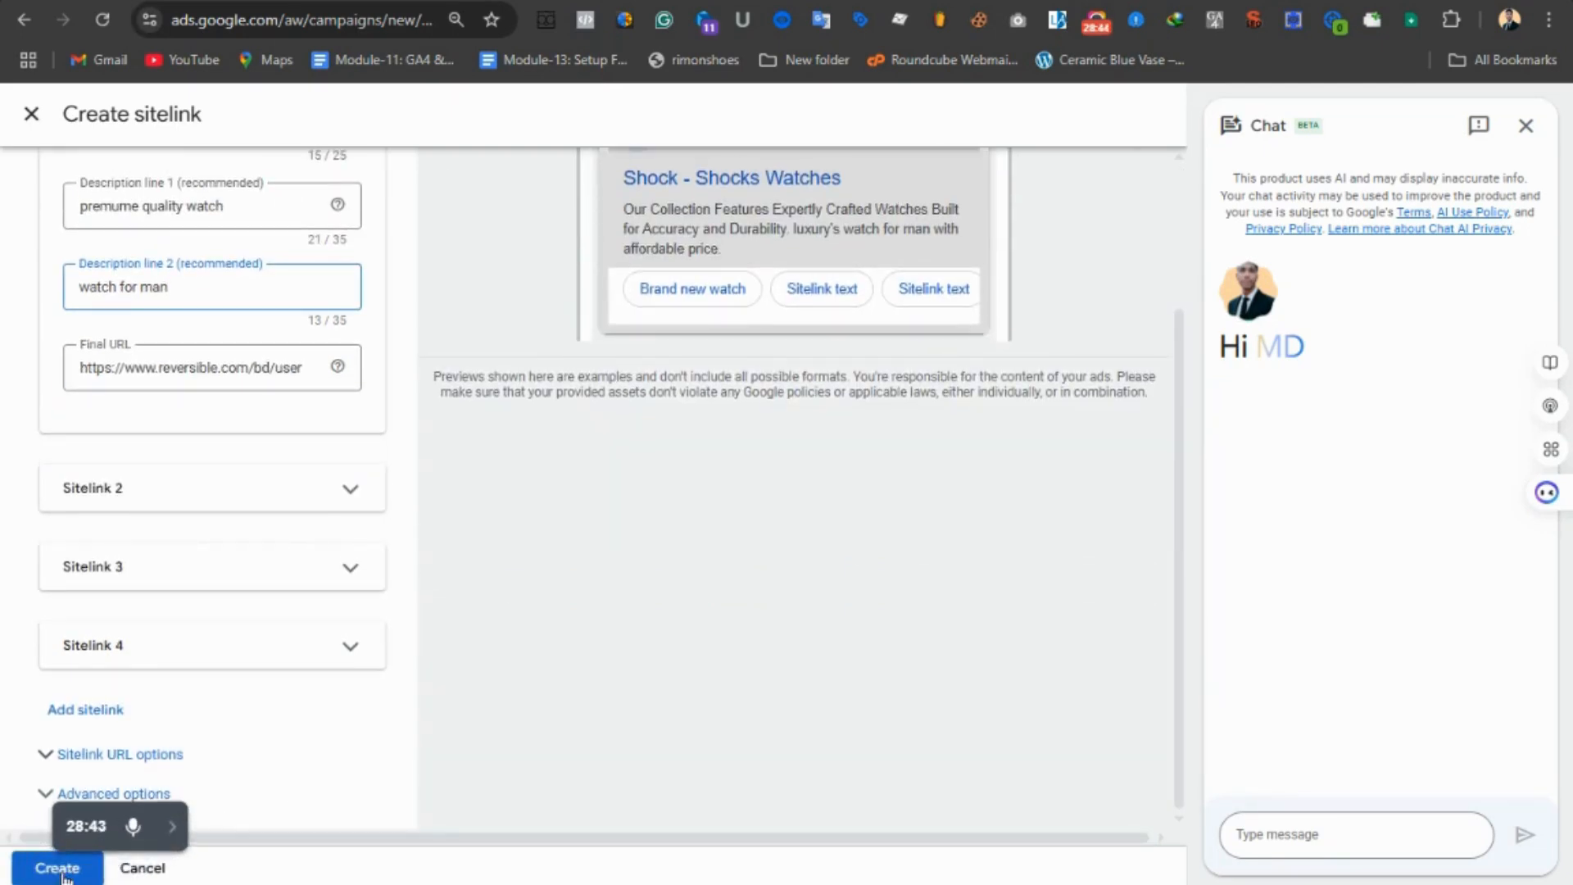
pyautogui.click(57, 868)
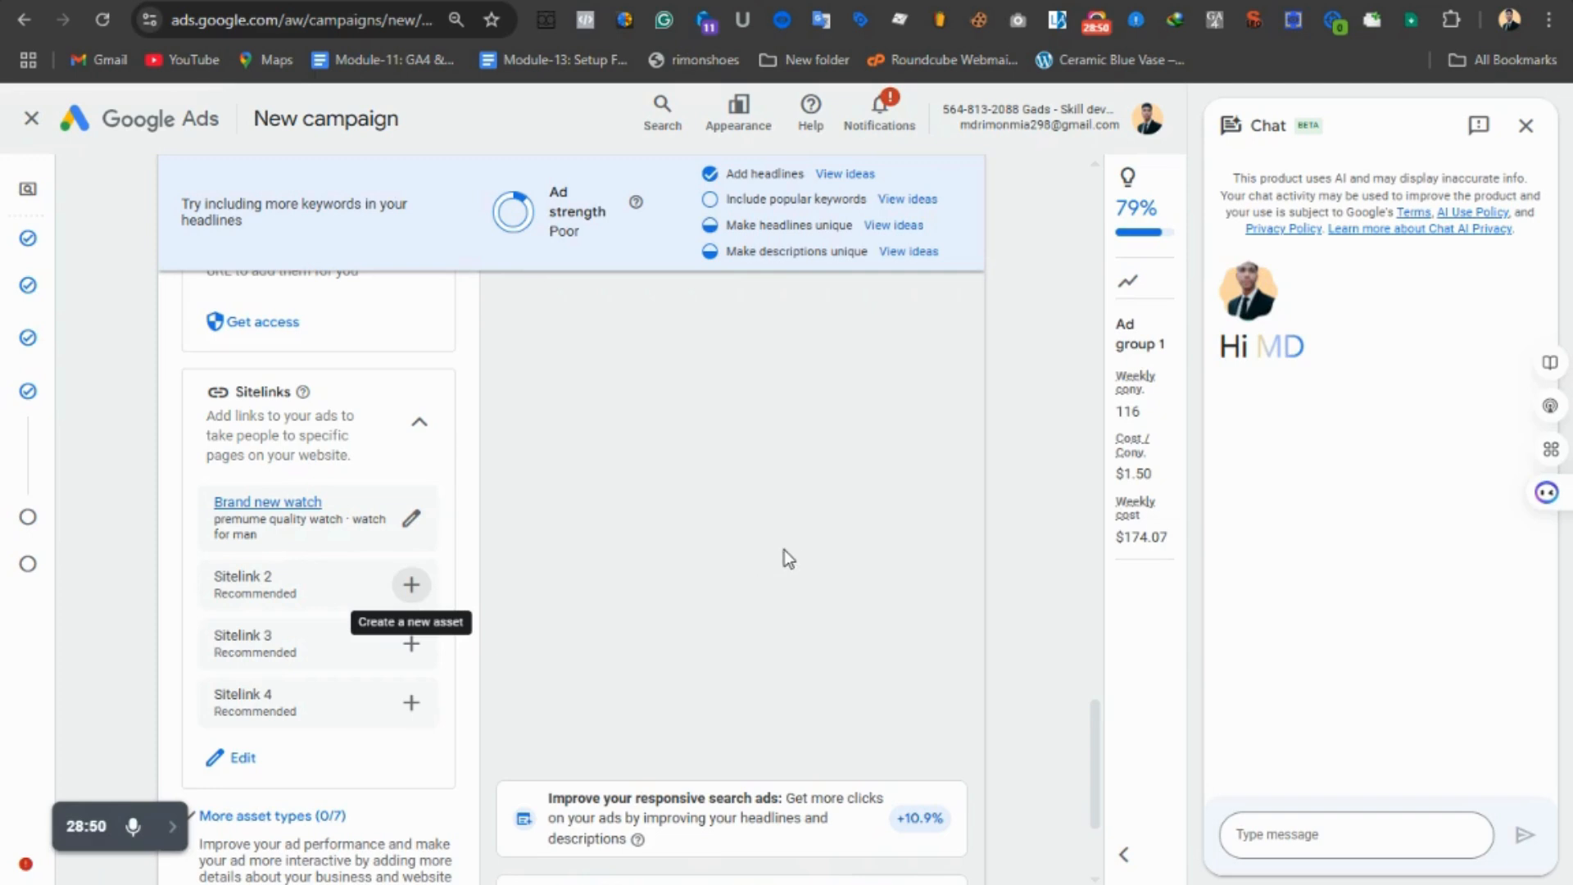
# - Look over the ad's headlines, descriptions and sitelinks, go to the Budget section and dismiss the draft message
pyautogui.scroll(4, 795, 549)
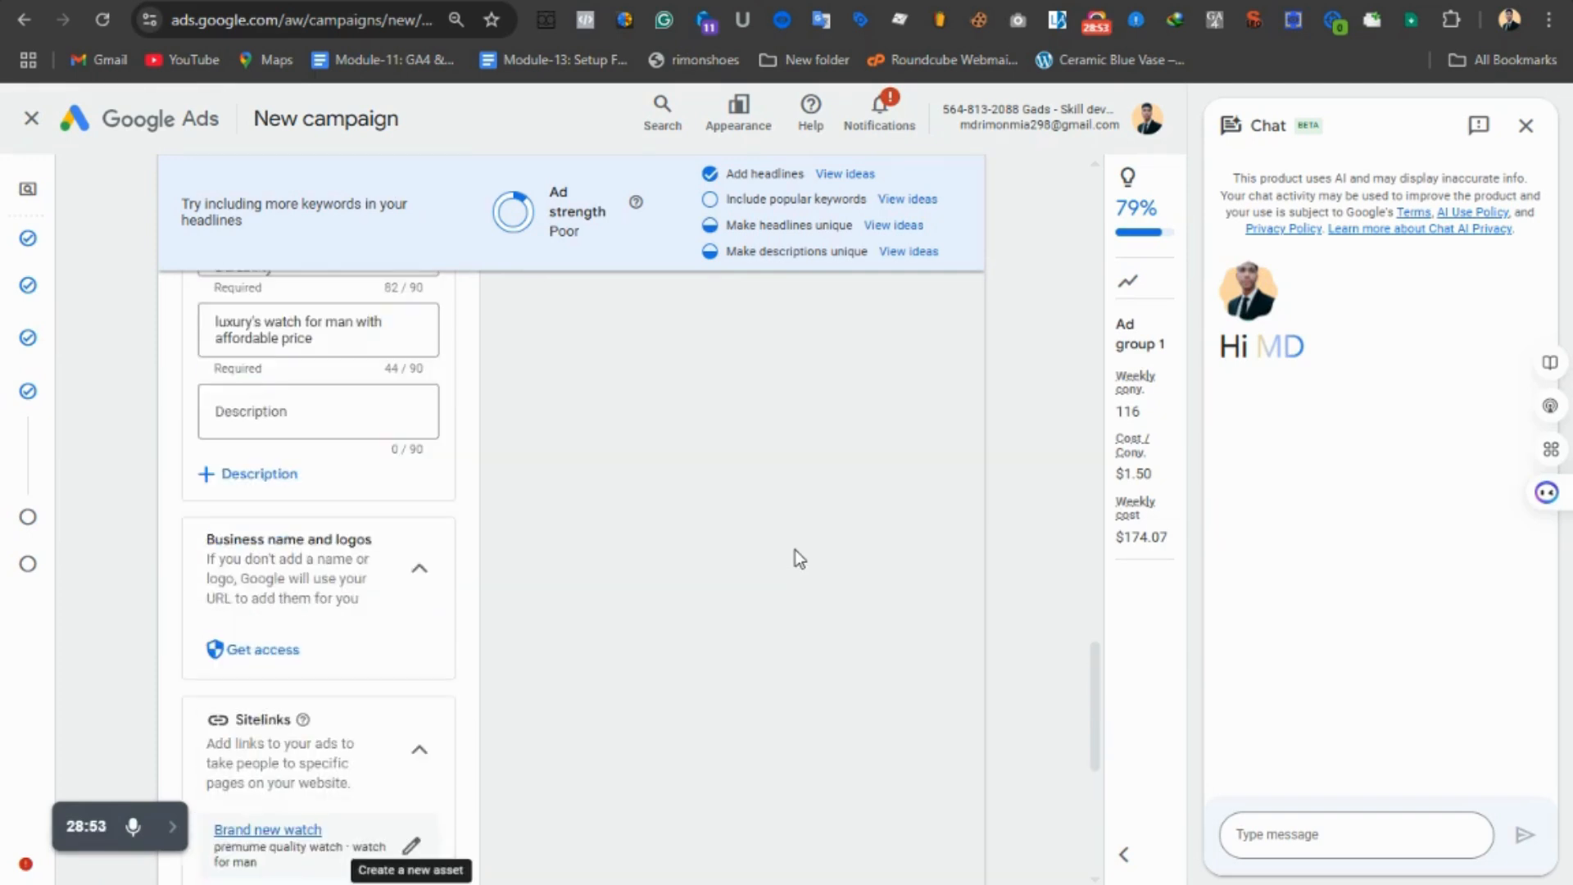
pyautogui.scroll(5, 656, 549)
pyautogui.scroll(5, 657, 549)
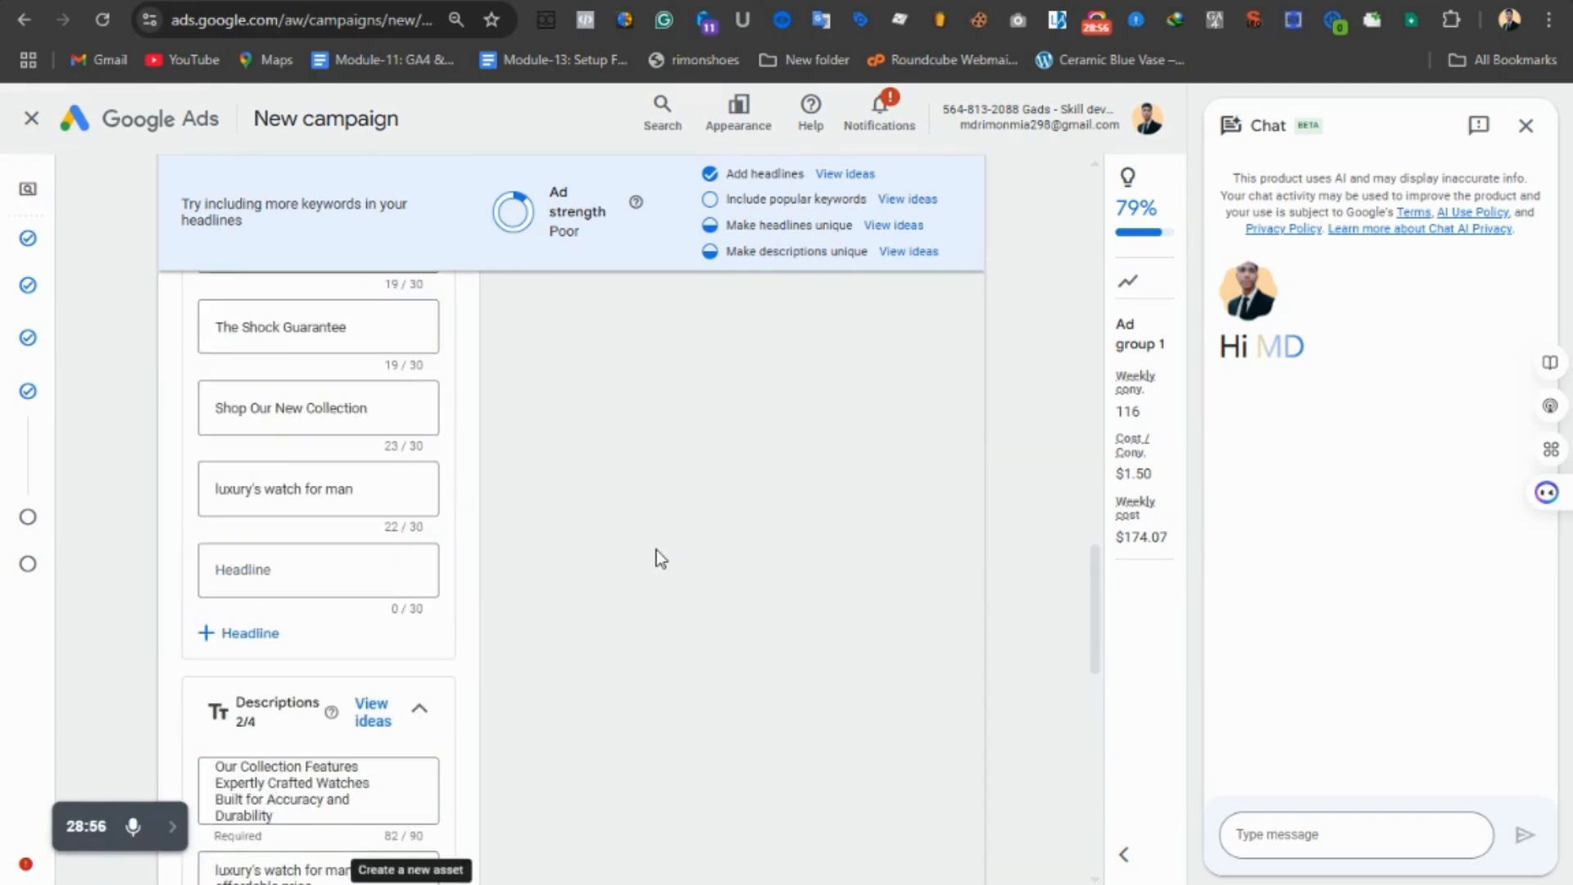
pyautogui.scroll(-3, 448, 572)
pyautogui.scroll(-10, 448, 571)
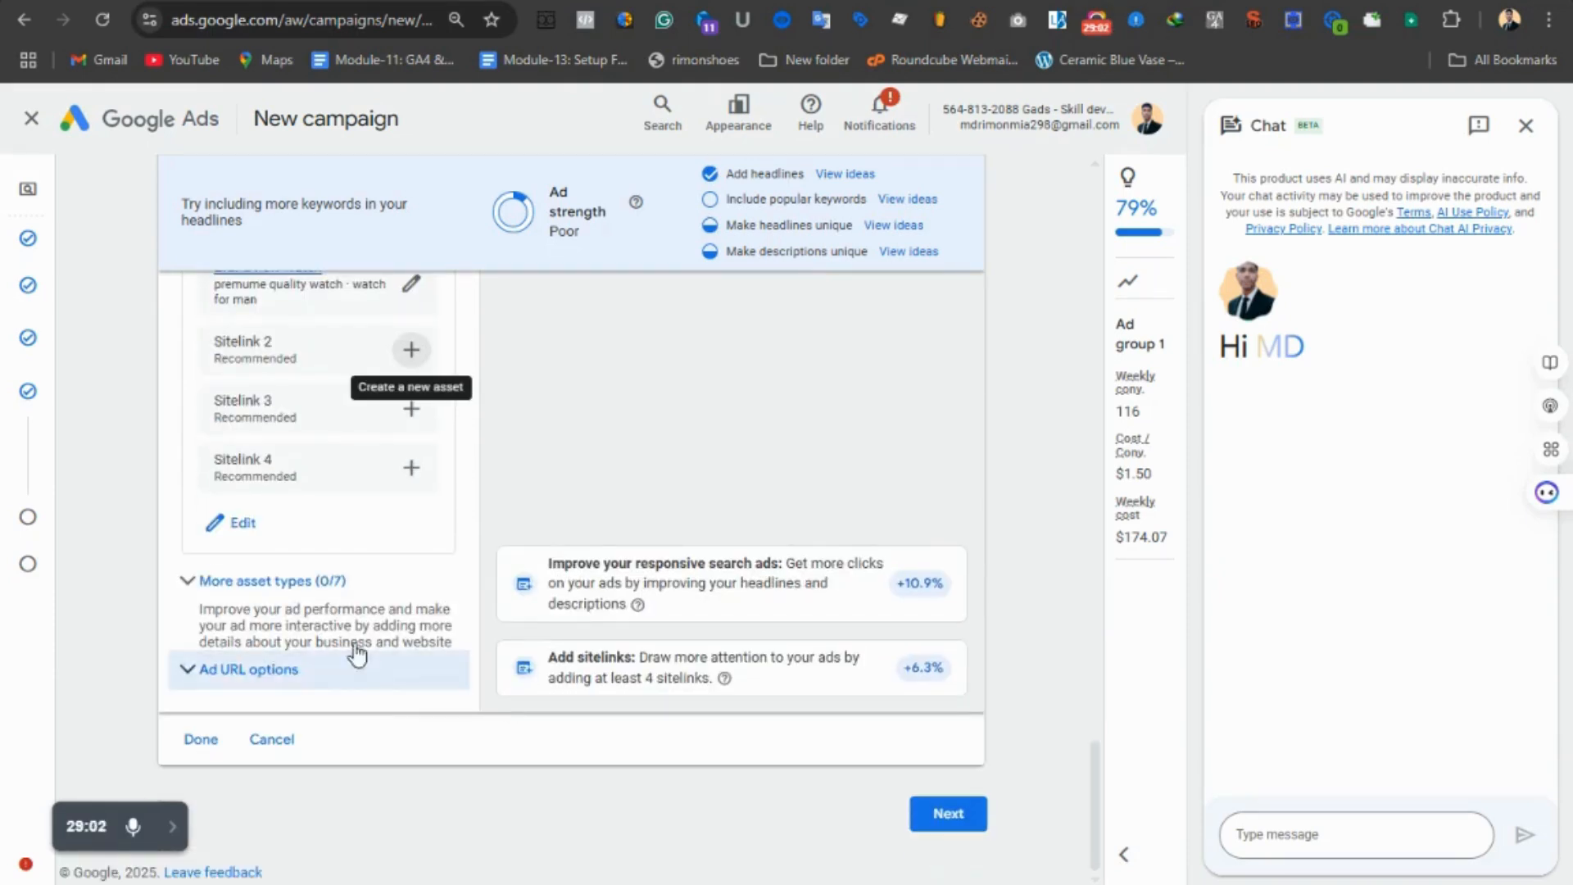
pyautogui.click(16, 520)
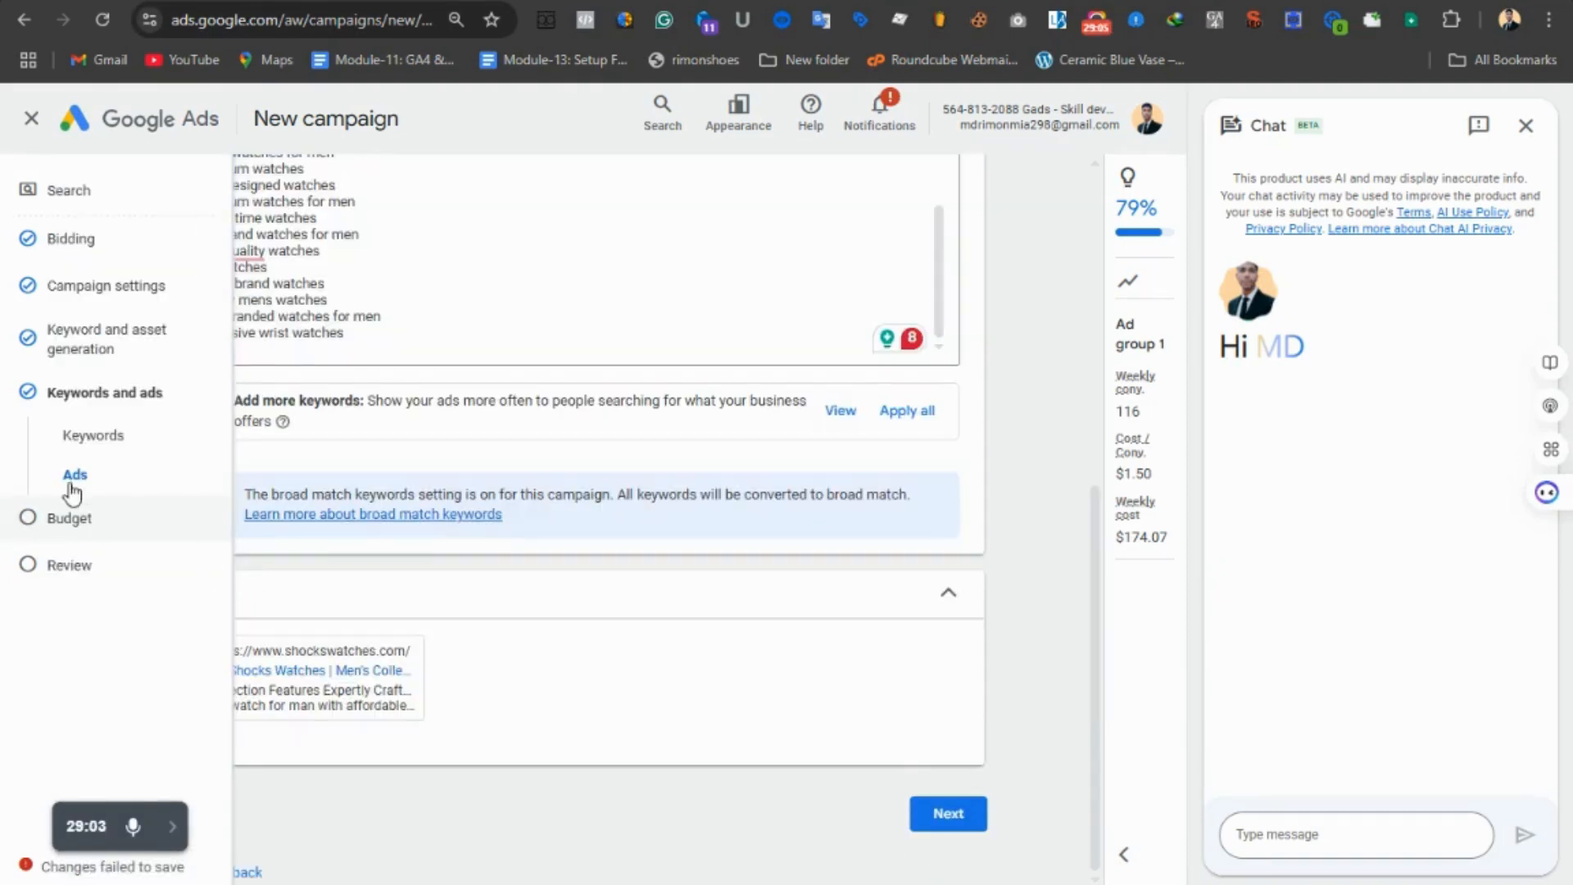
pyautogui.click(74, 515)
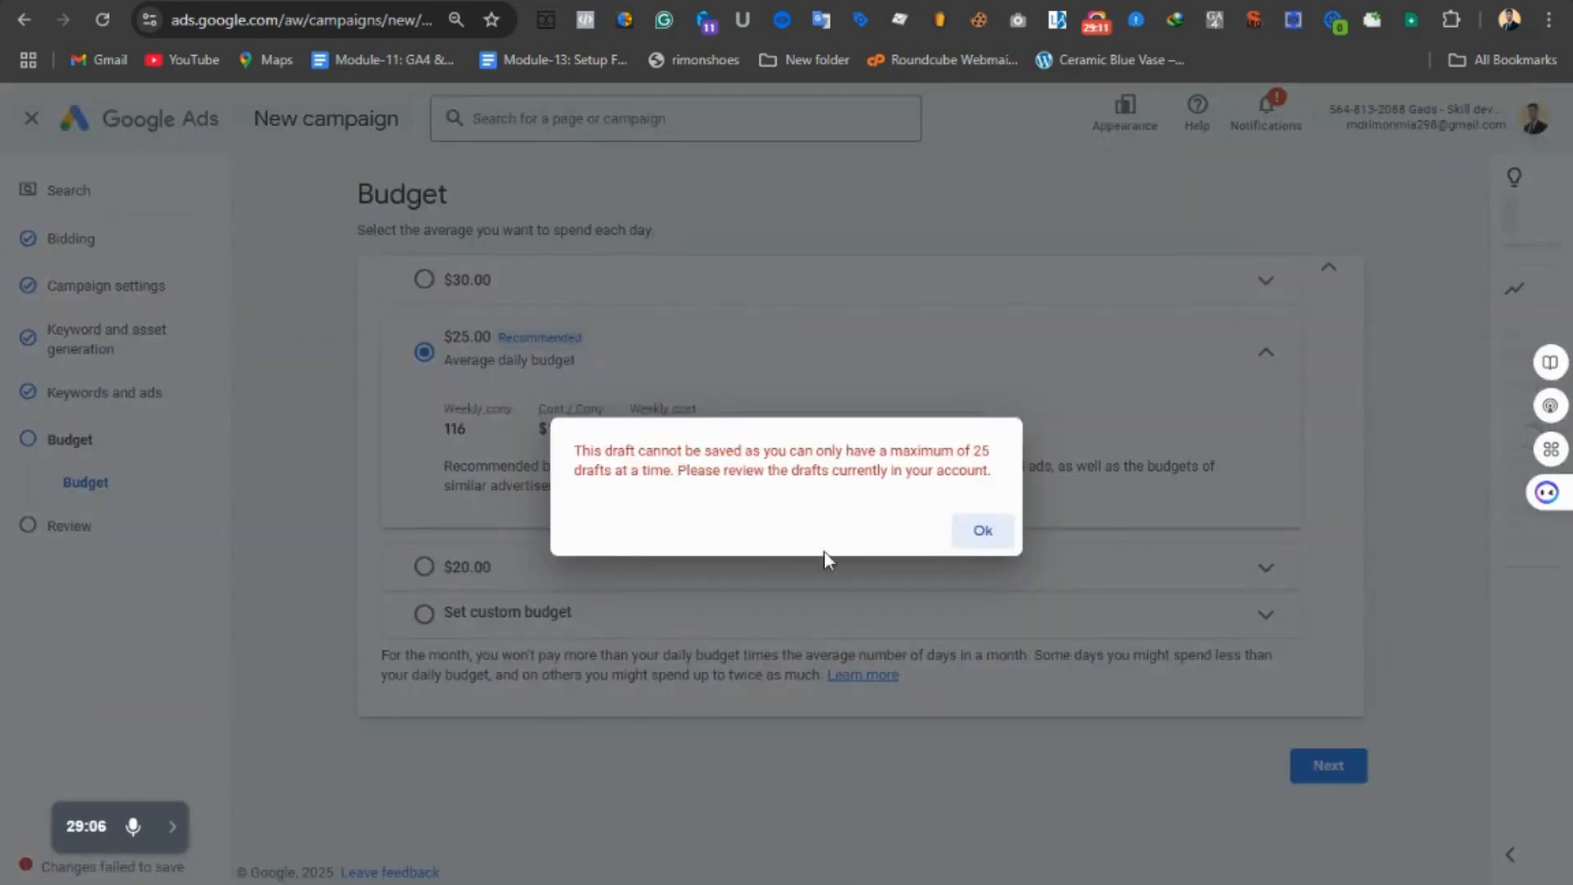
pyautogui.click(980, 532)
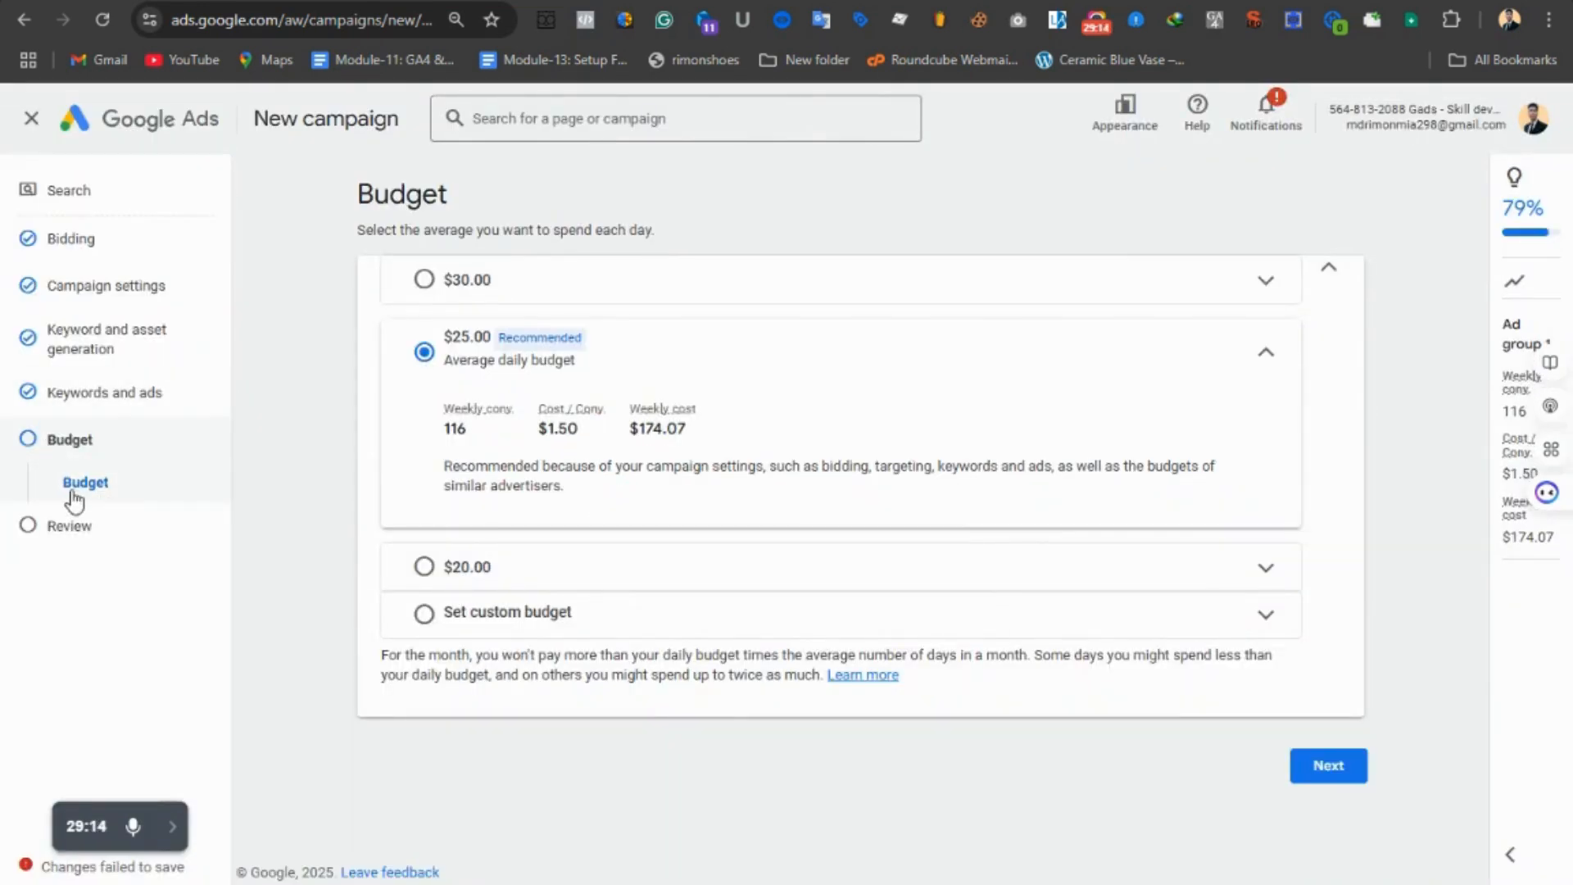
# - Return to Keywords and ads, review the keyword list and the ad, and proceed to Budget again
pyautogui.click(54, 404)
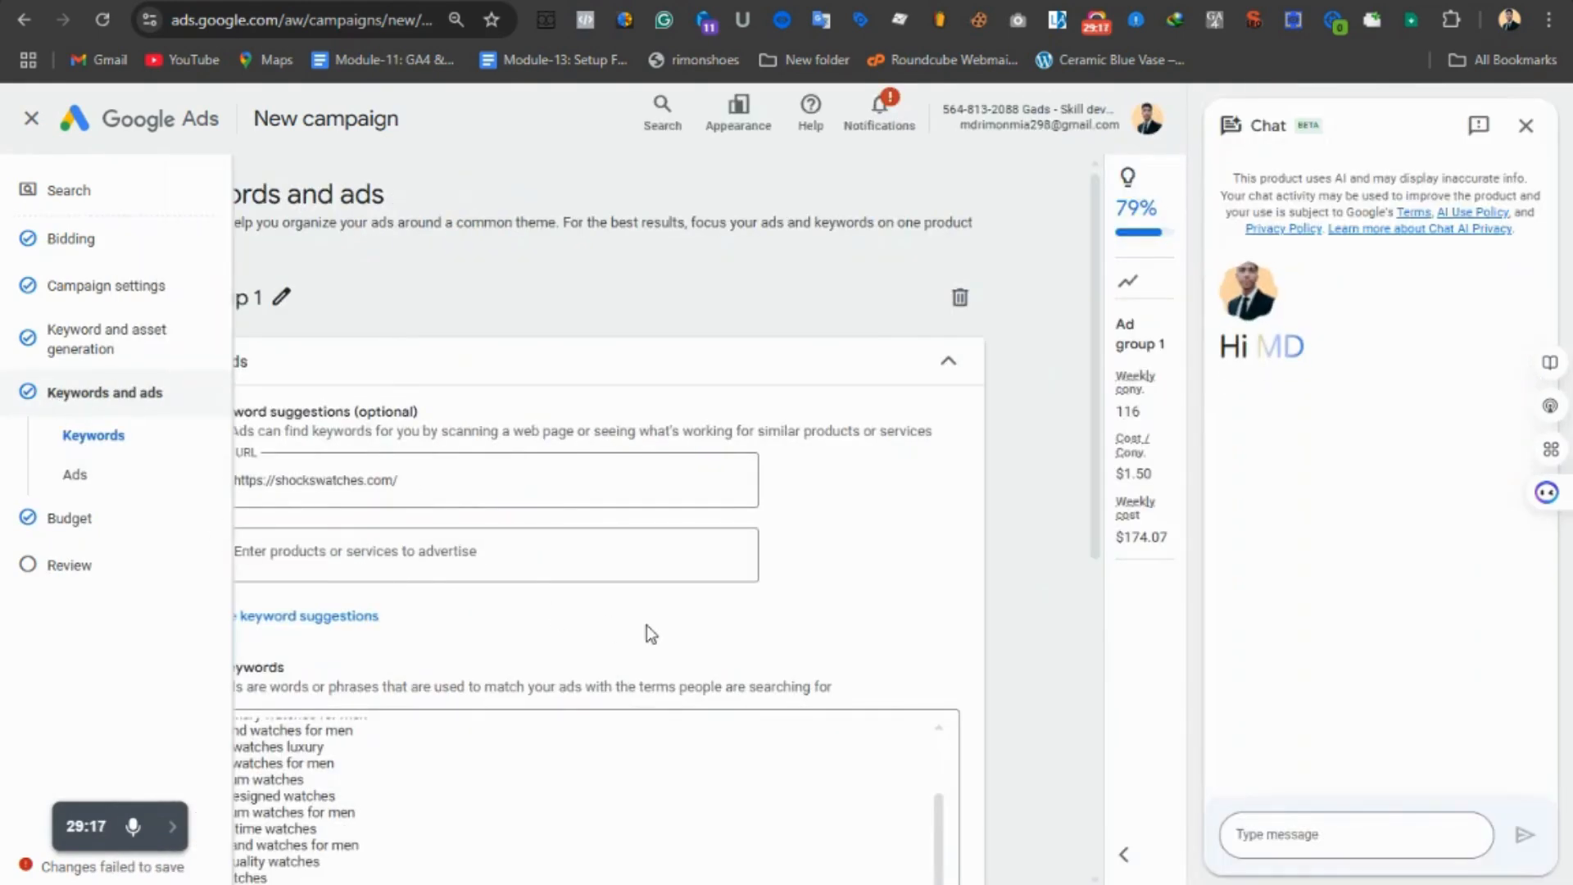
pyautogui.scroll(-4, 386, 544)
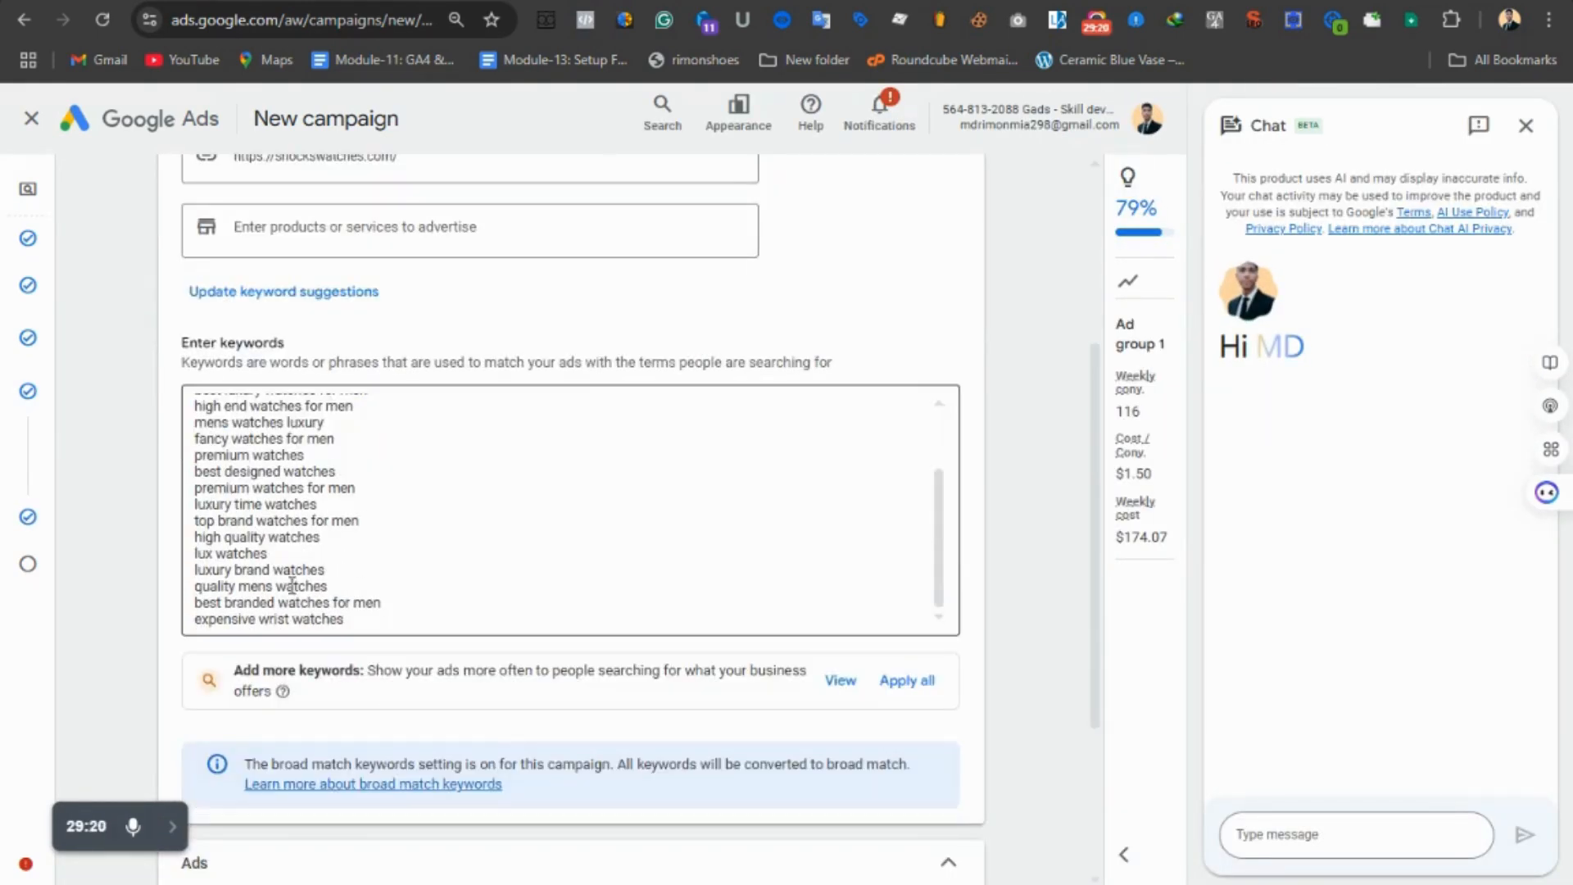
pyautogui.scroll(-3, 309, 587)
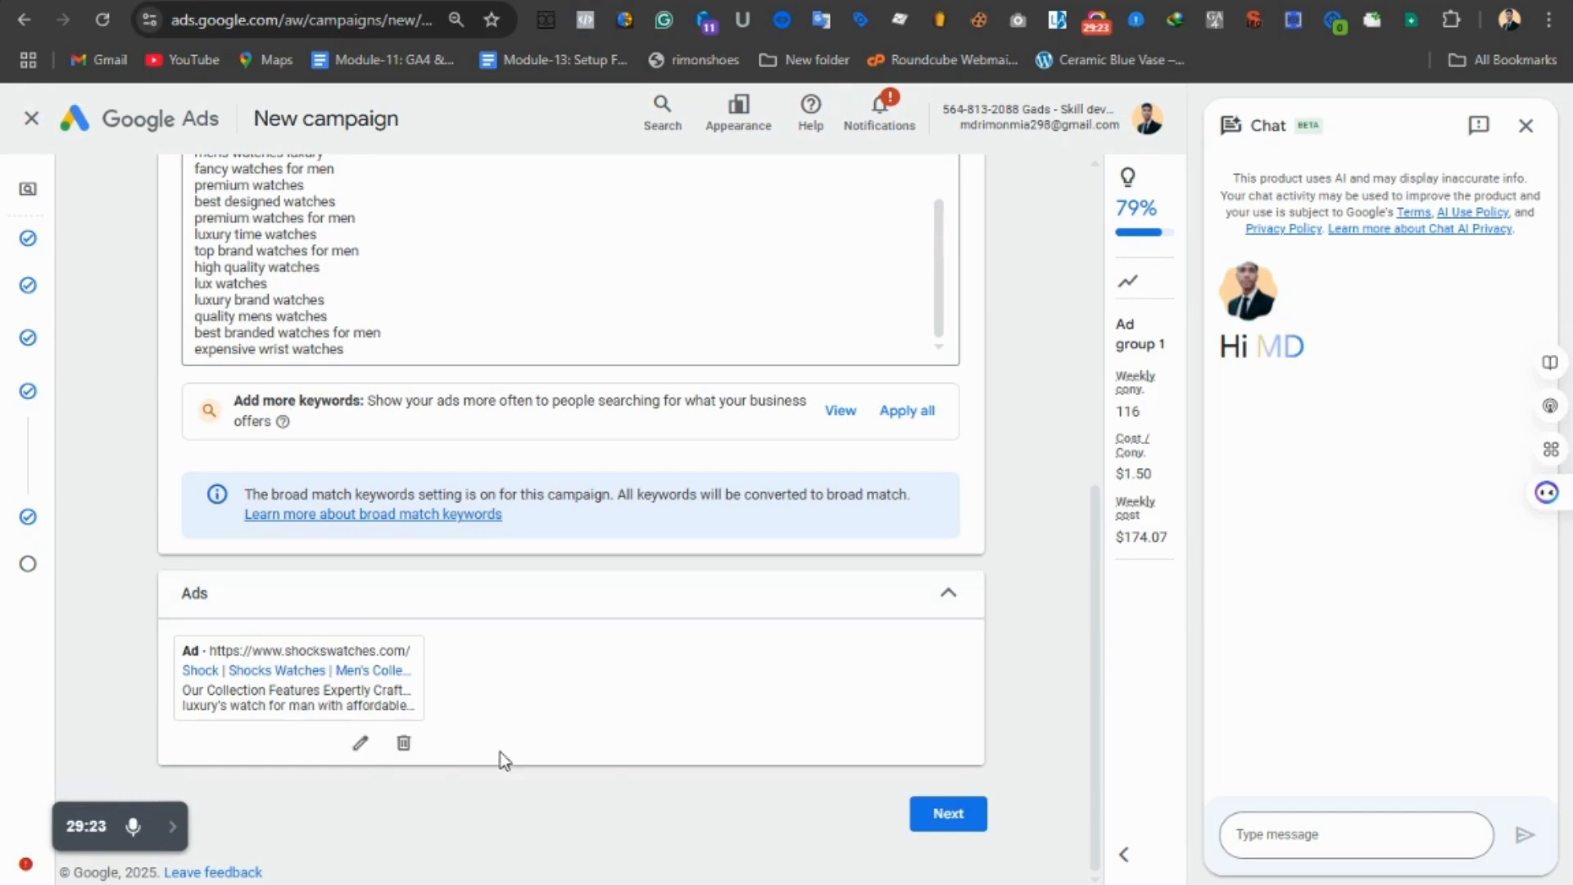
pyautogui.click(948, 813)
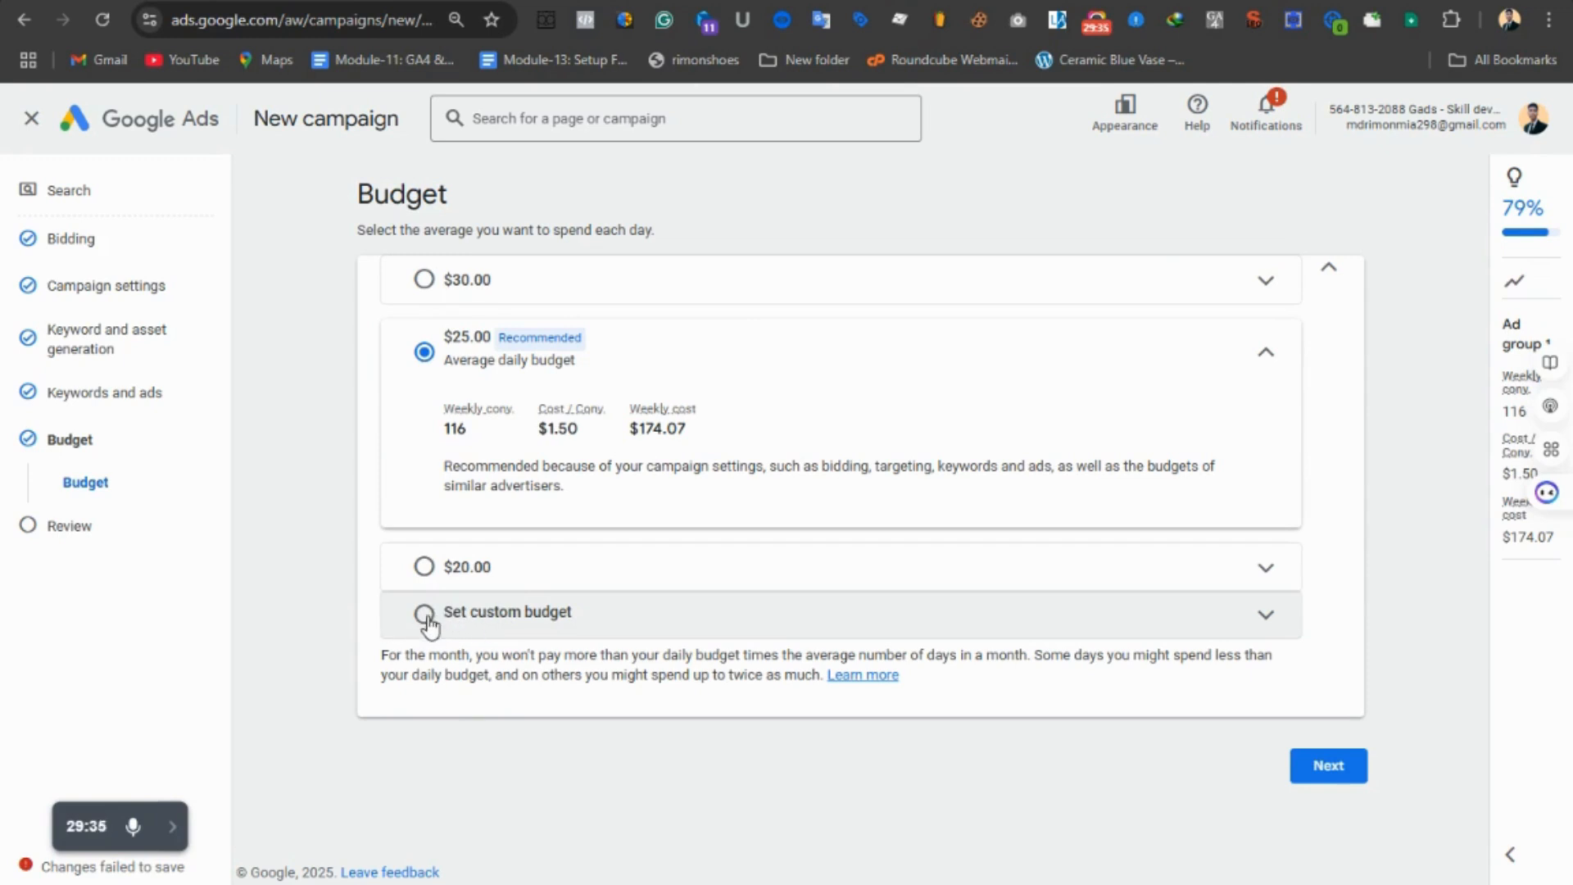
# - Select the custom budget option and check the planned daily budget in the forecast of the Google Docs campaign setup document
pyautogui.click(425, 615)
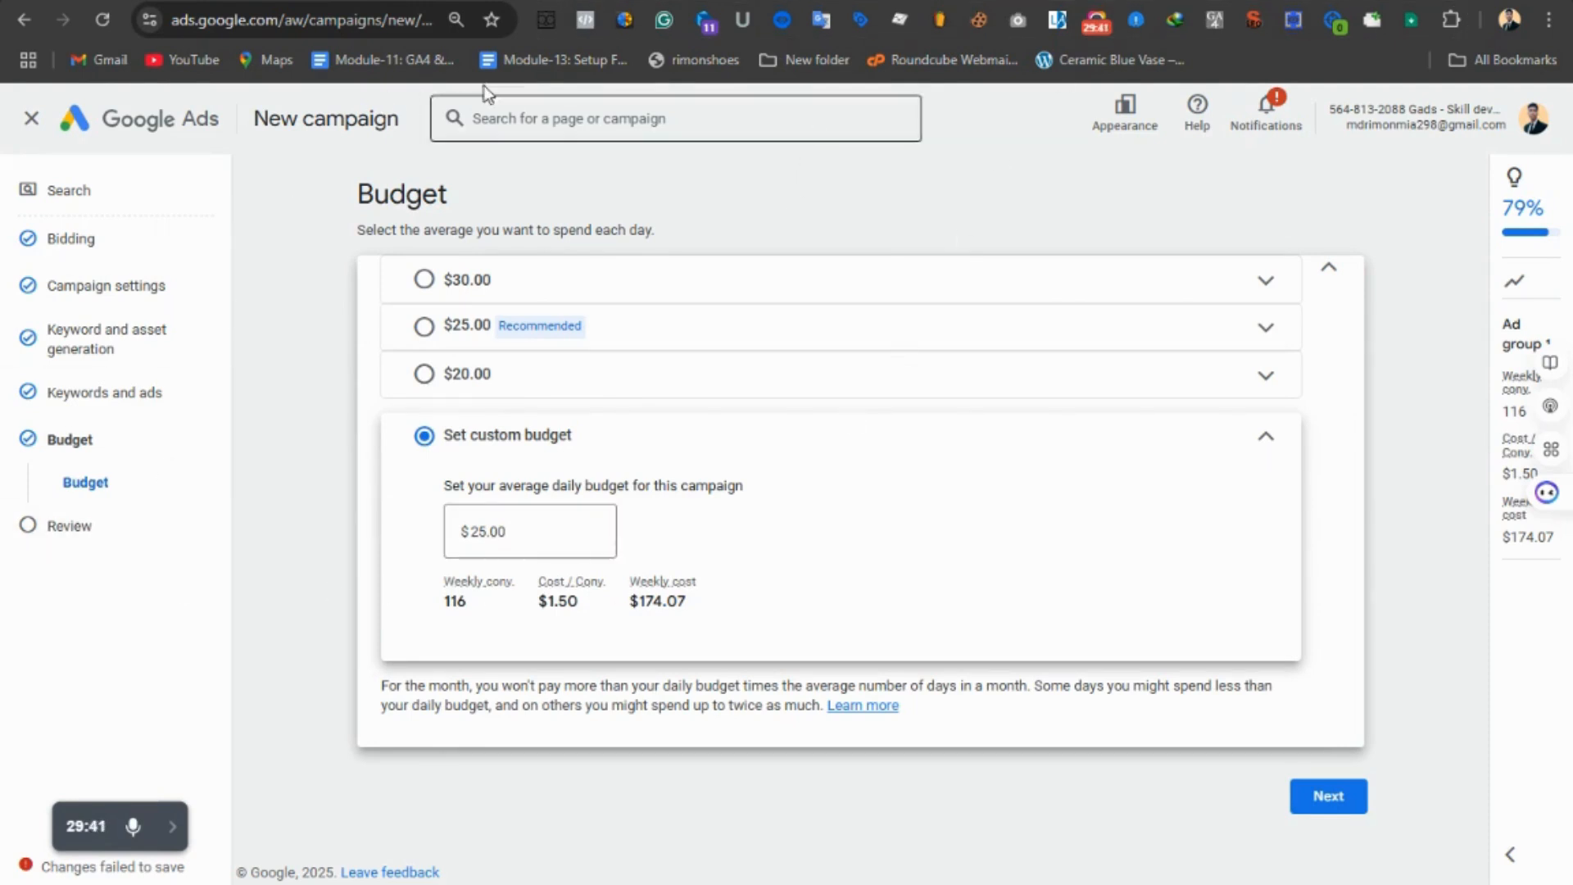
pyautogui.click(500, 2)
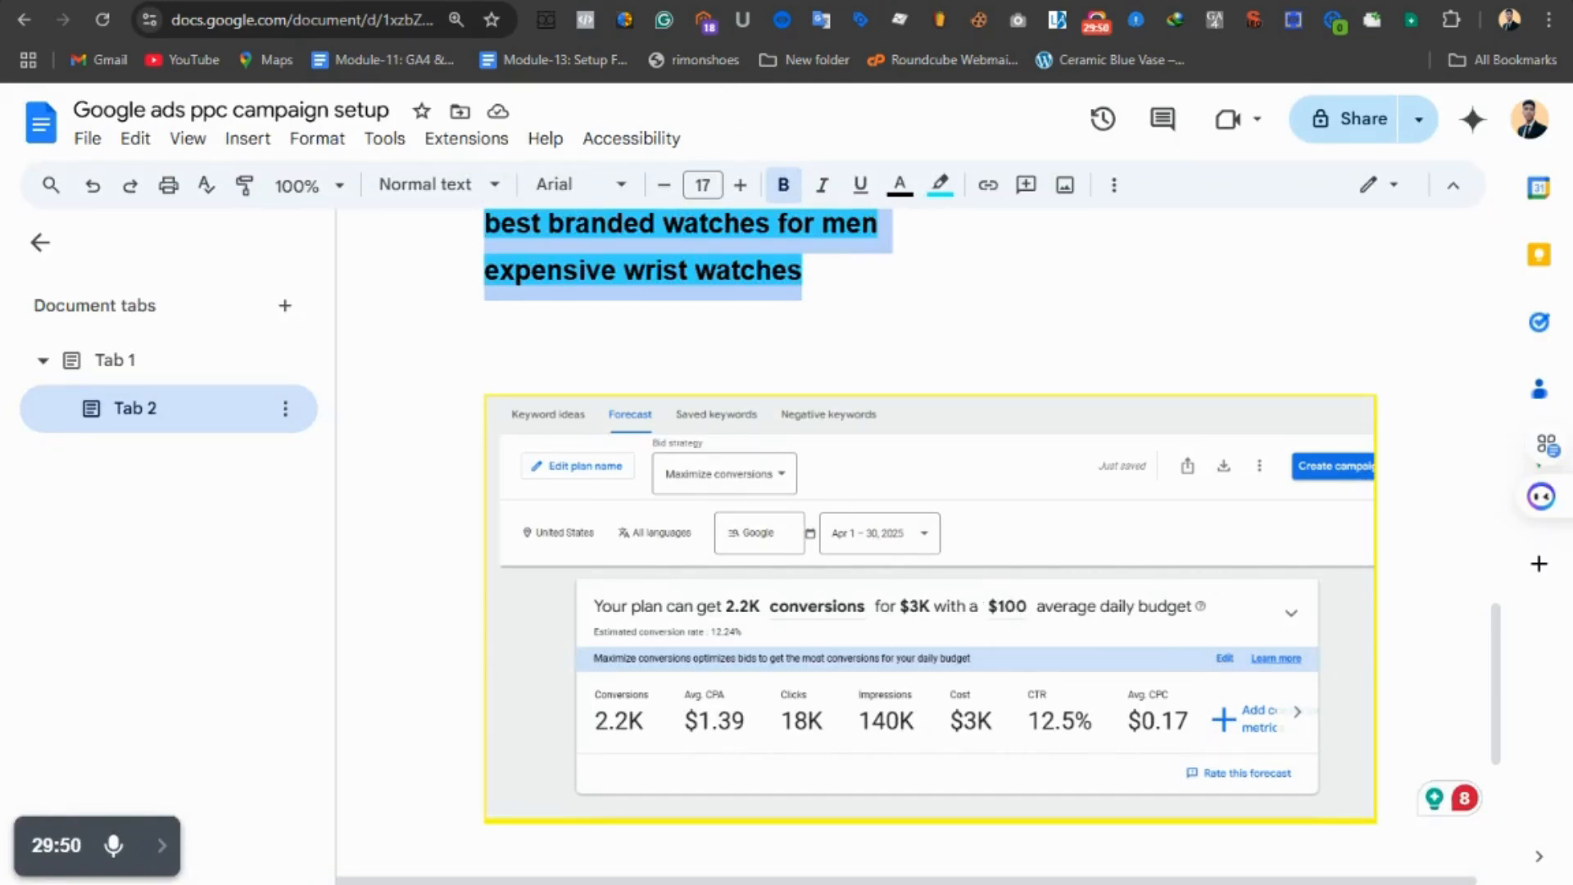
pyautogui.click(606, 1)
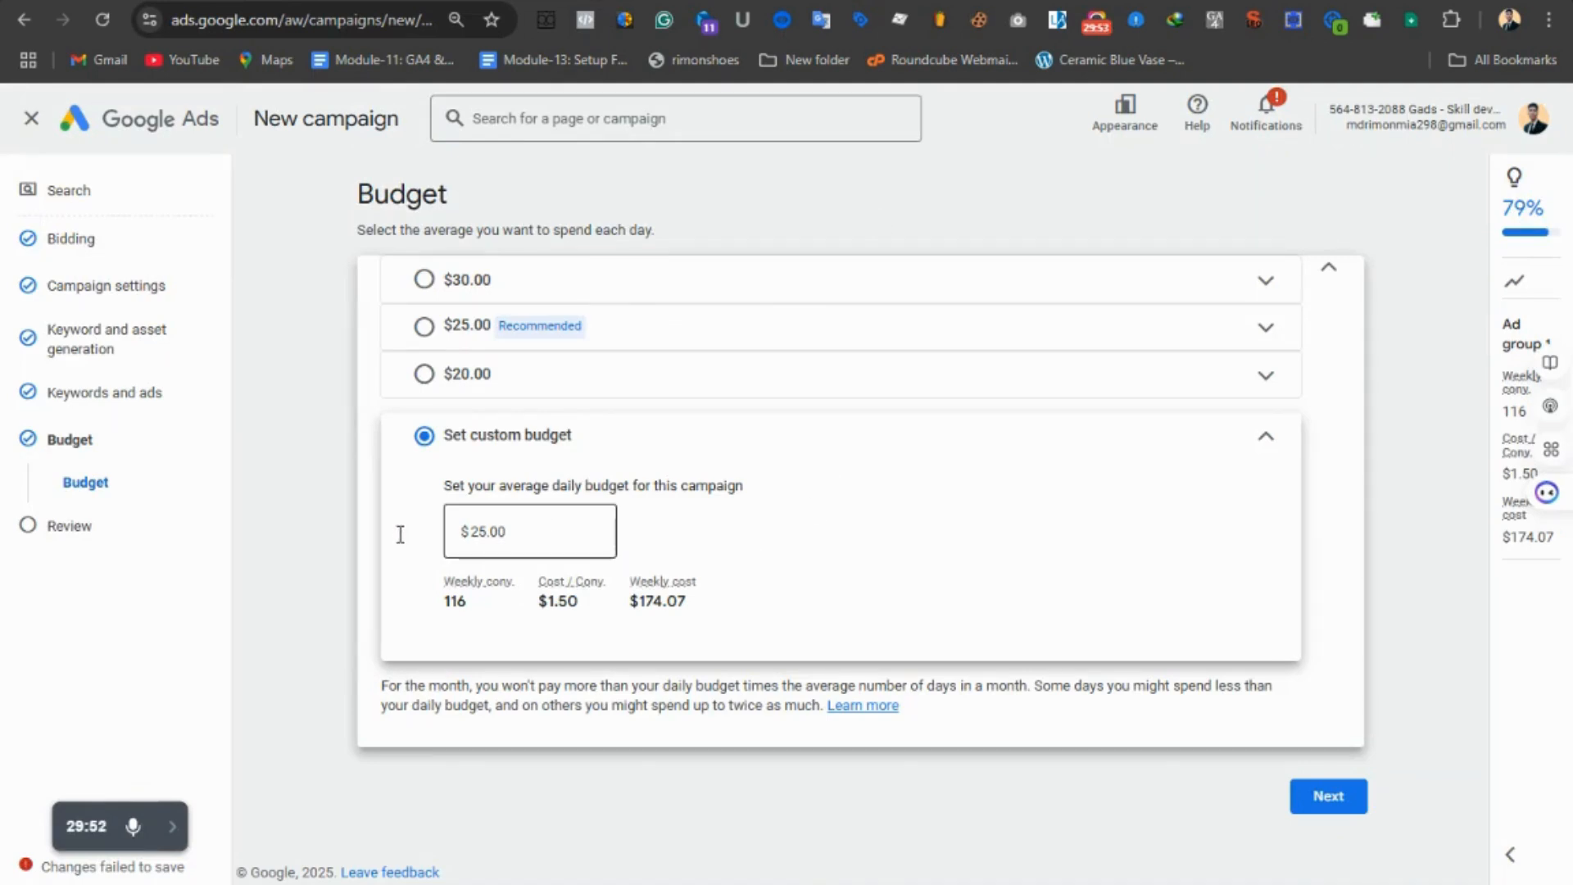
# - Set the campaign's custom average daily budget to $100 and continue to the campaign review
pyautogui.doubleClick(490, 539)
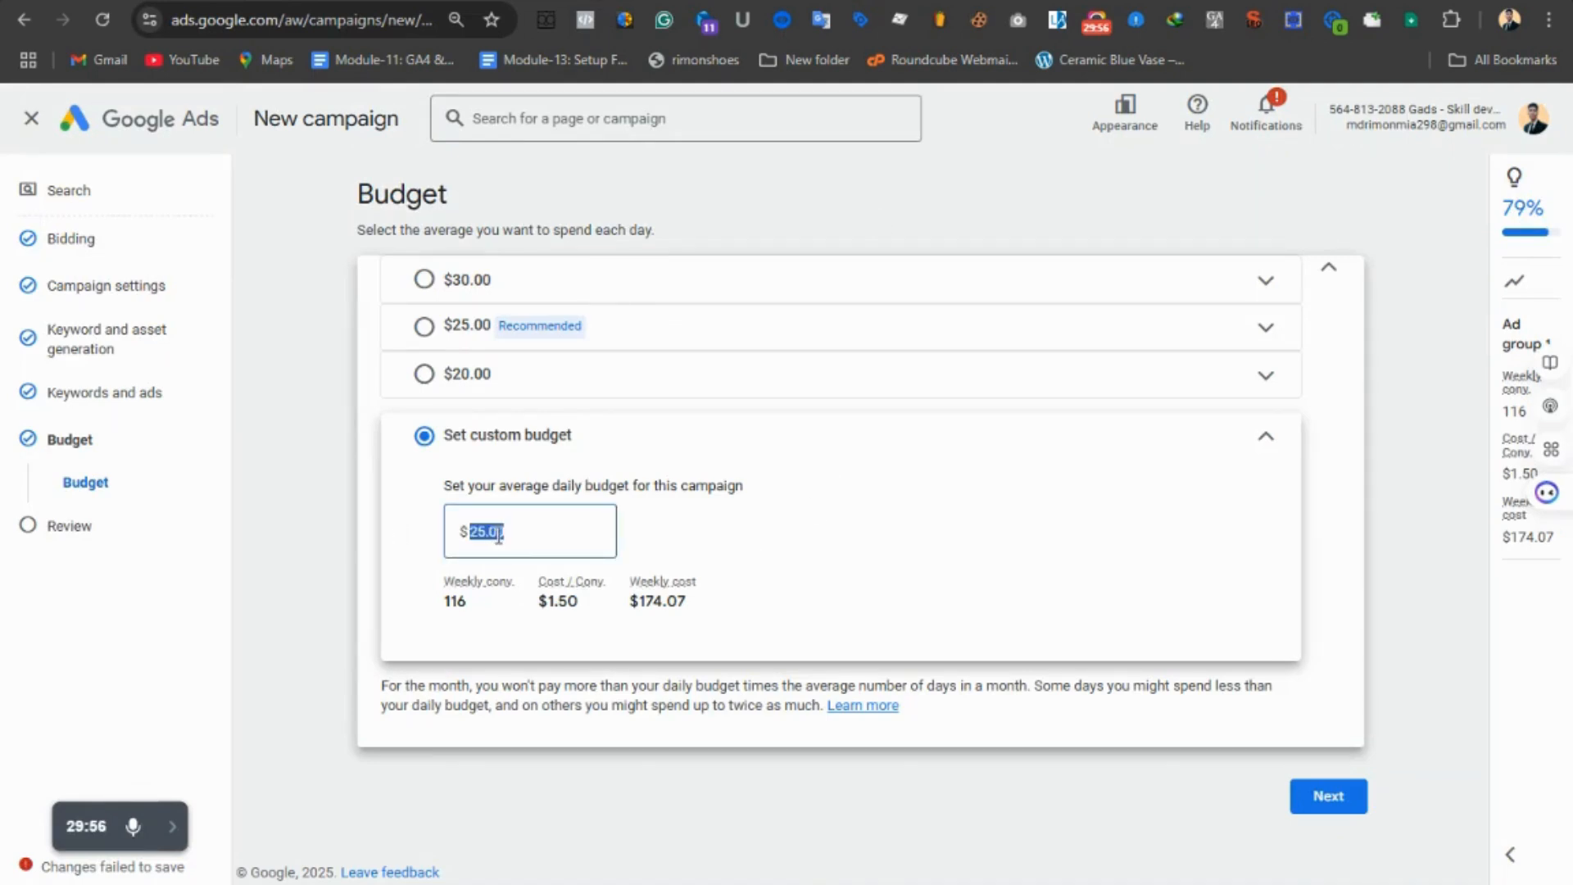
pyautogui.write('100')
pyautogui.click(892, 583)
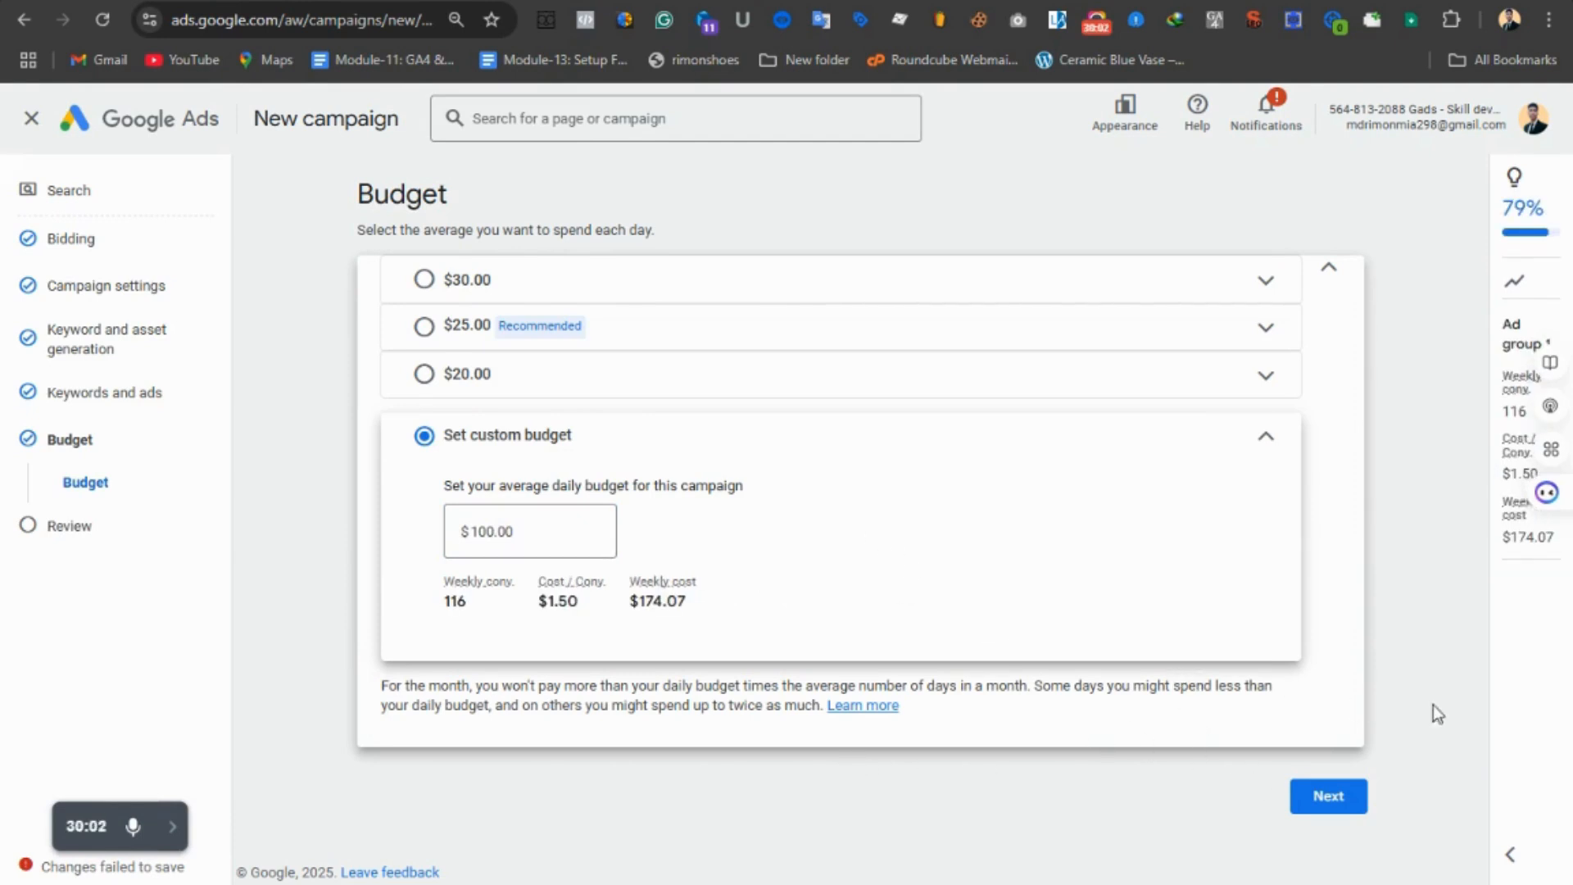
pyautogui.click(1336, 799)
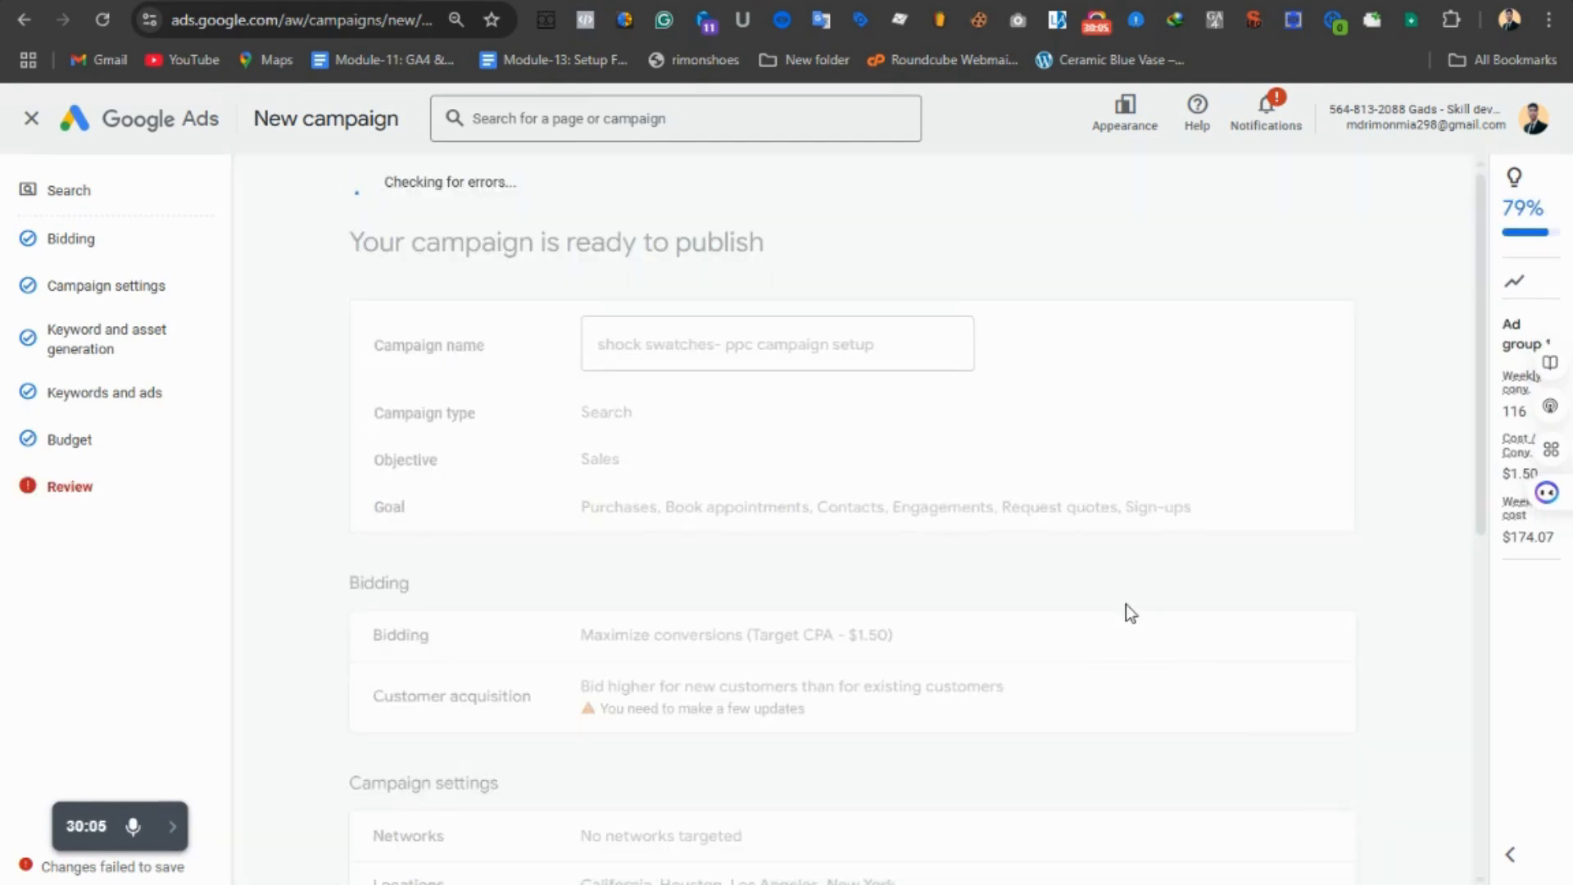